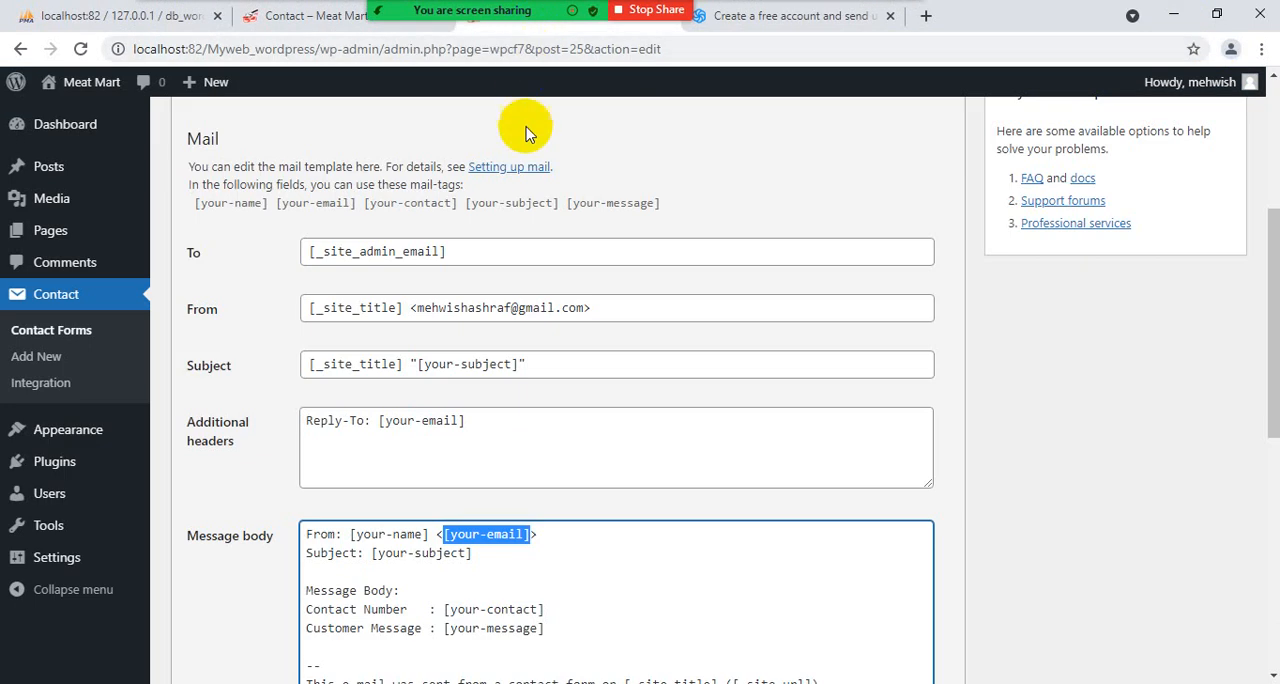
- From Contact Form 7's integrations with external services, open the Sendinblue integration setup in a new browser tab
left_click(44, 300)
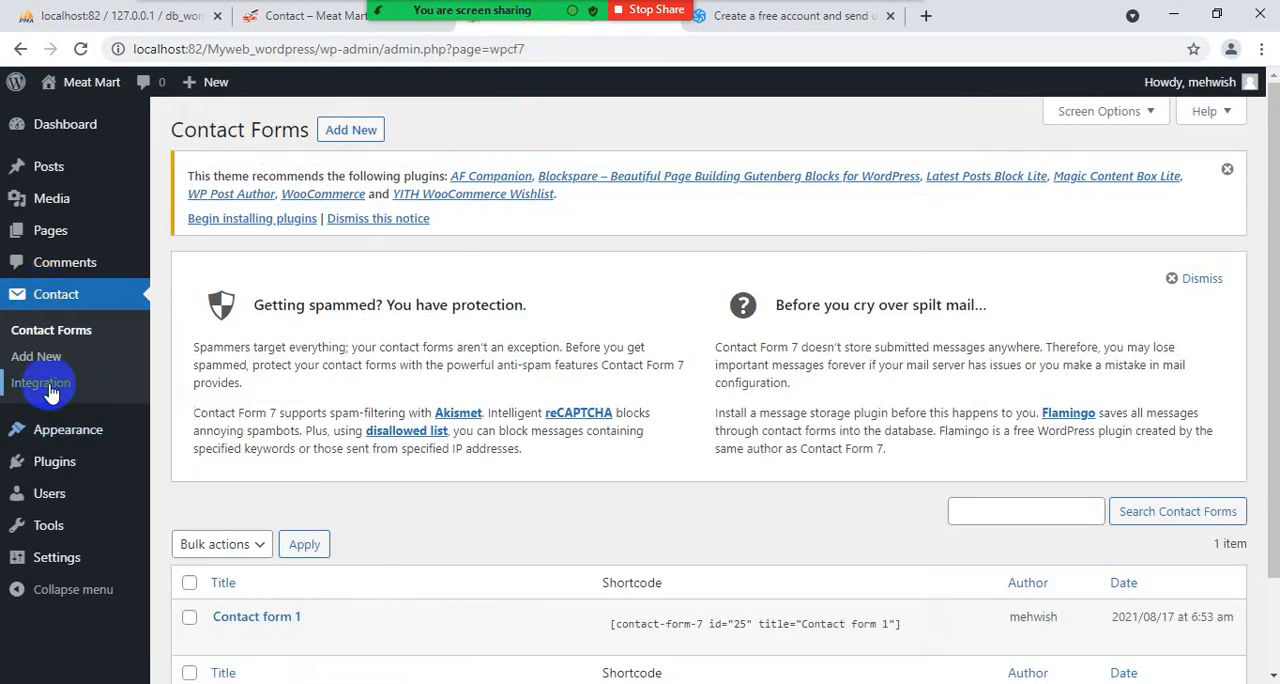
left_click(52, 390)
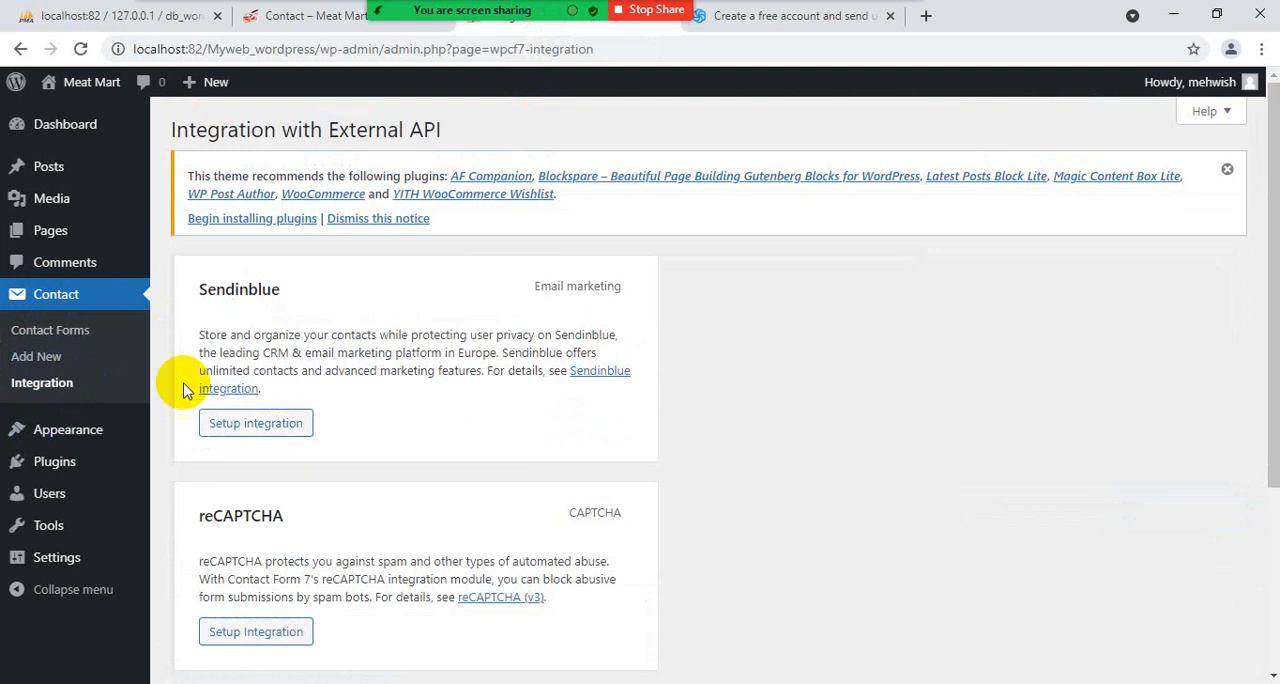
scroll(286, 300, "down", 1)
scroll(286, 300, "down", 2)
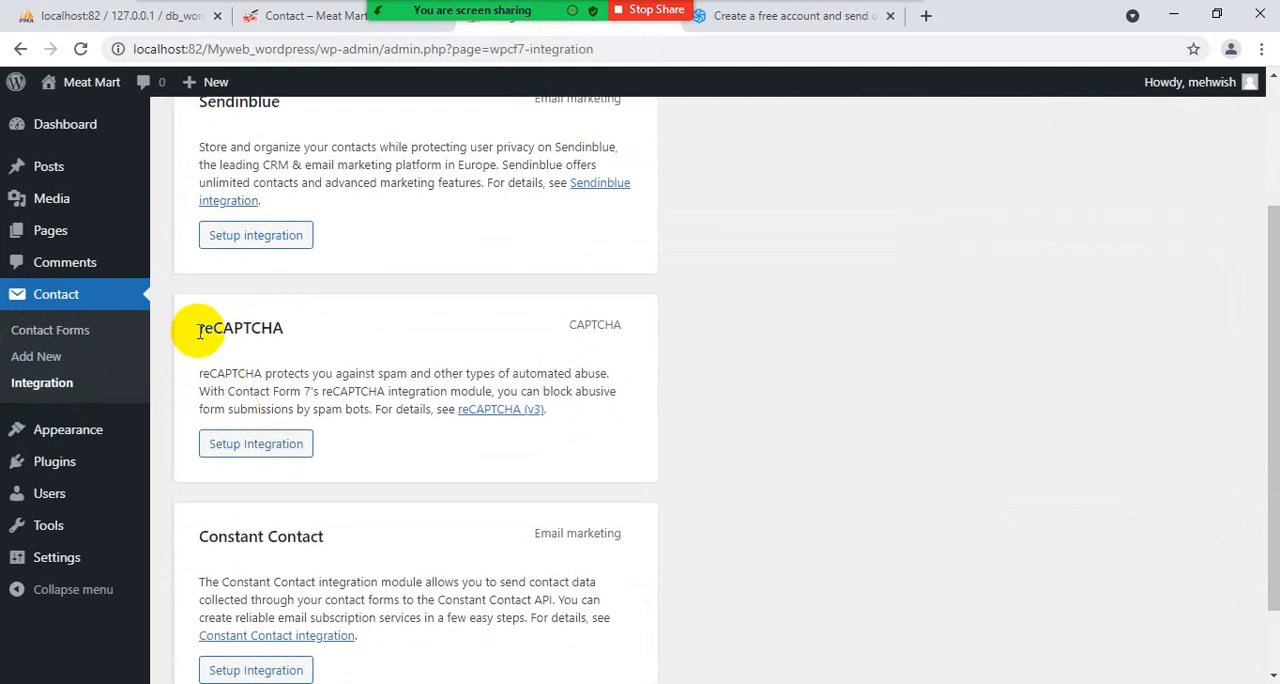
scroll(480, 352, "down", 1)
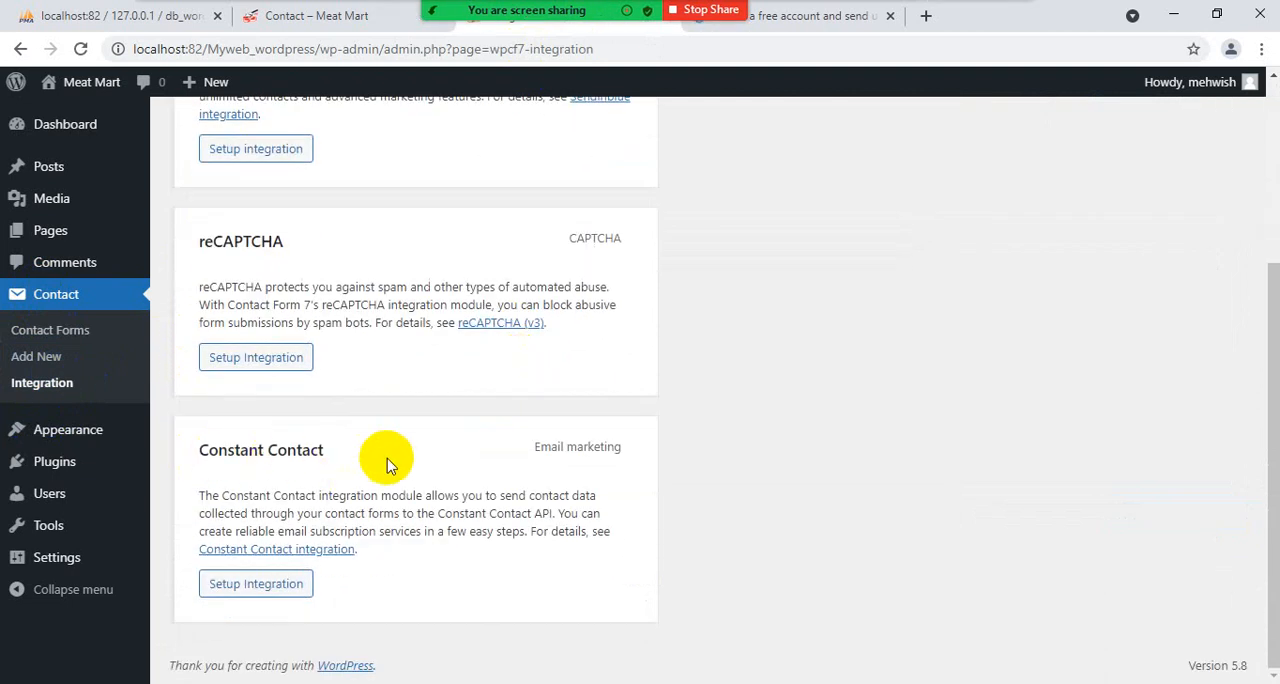
scroll(276, 548, "up", 3)
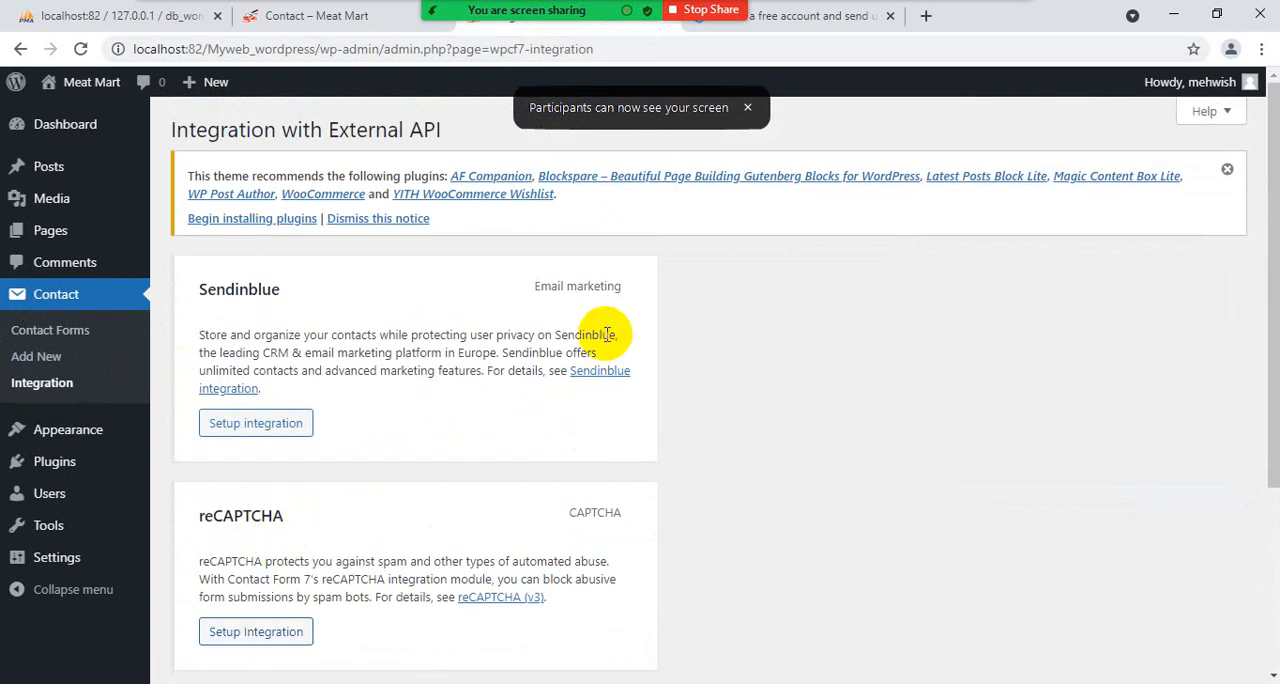
scroll(606, 343, "down", 3)
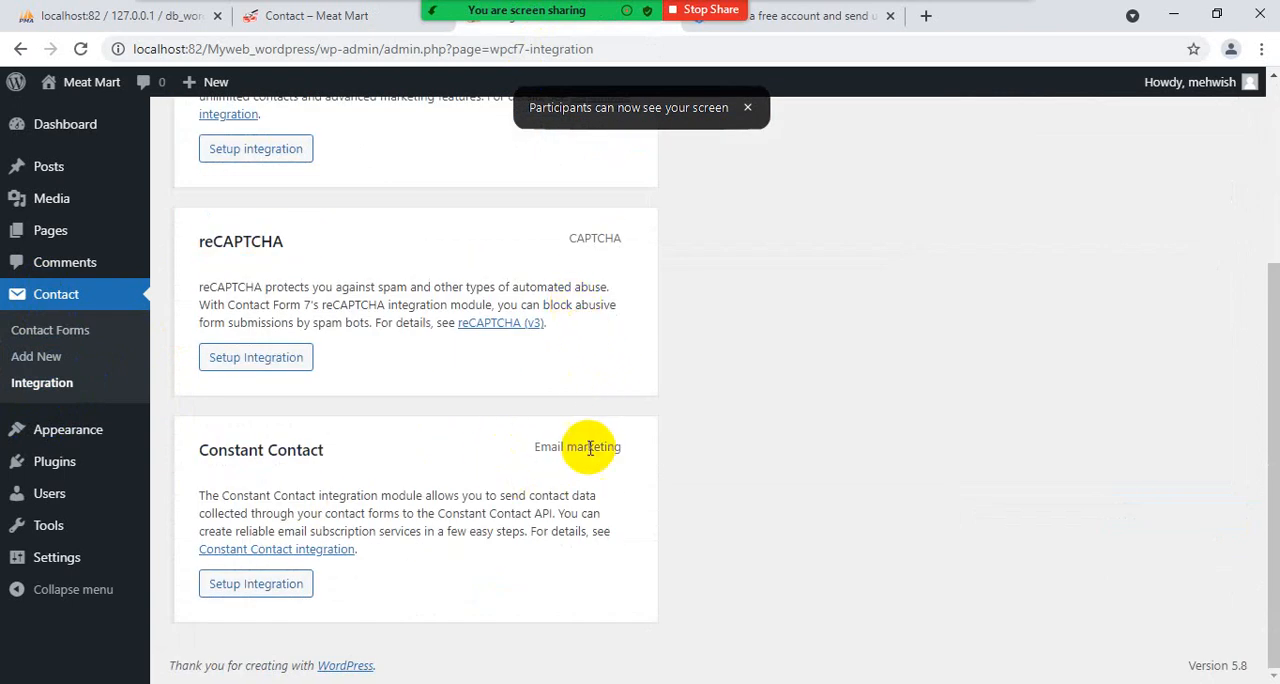
scroll(590, 446, "up", 3)
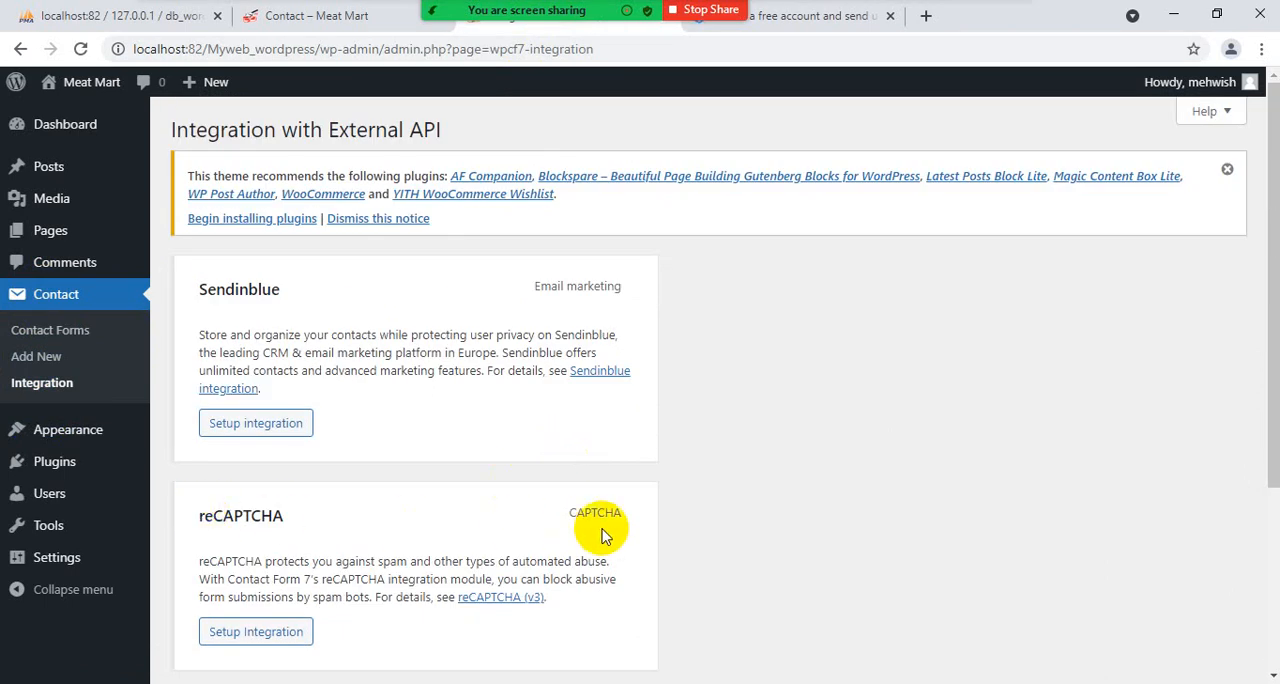
left_click(230, 440)
left_click(787, 27)
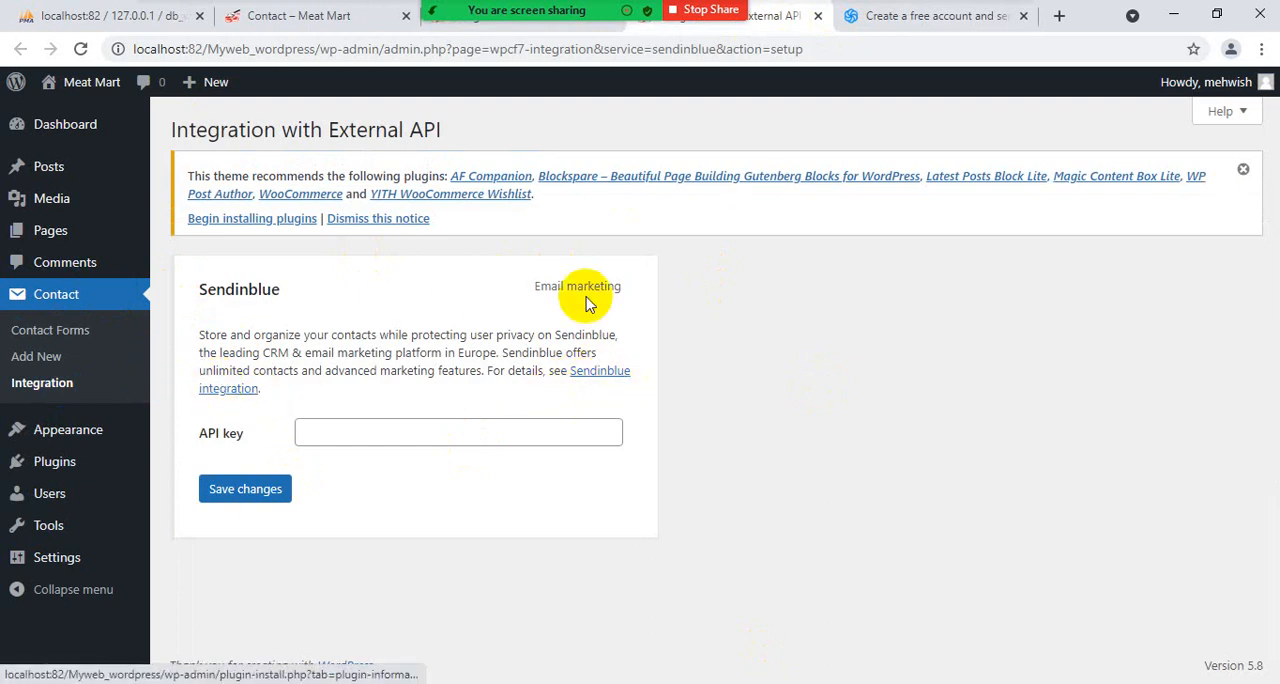
- View the Sendinblue integration guide linked from the setup form, and return to the API key form
left_click(599, 378)
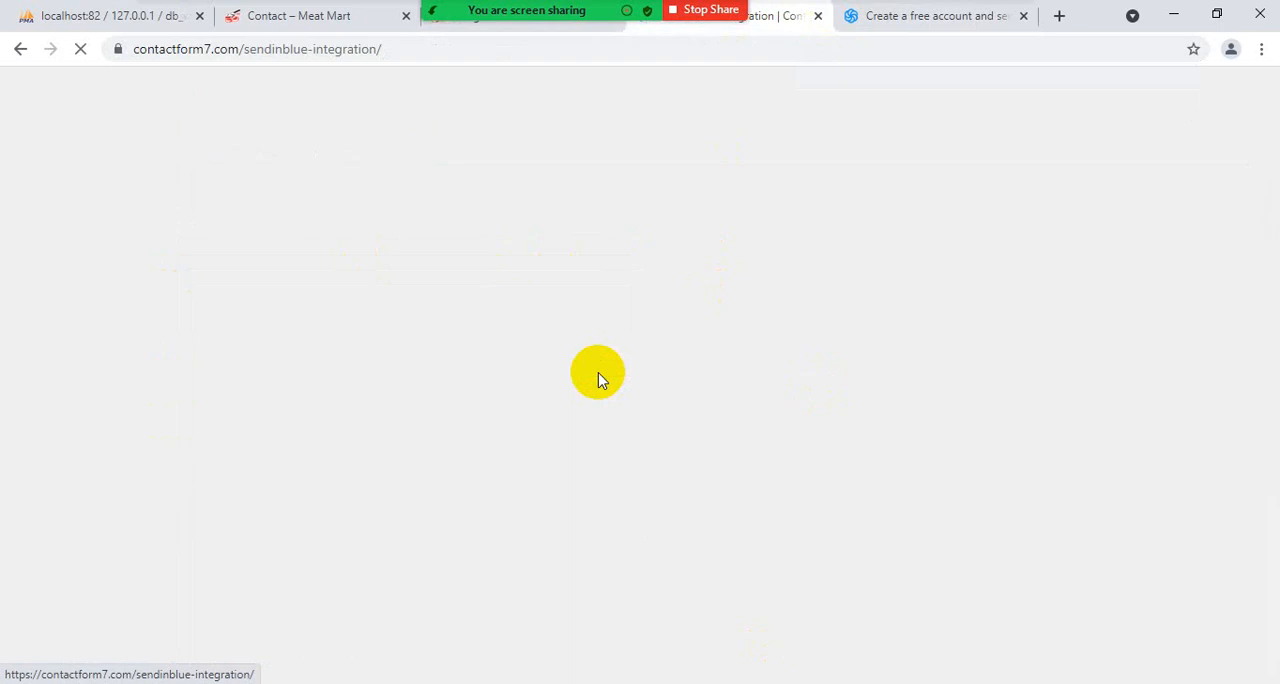
scroll(333, 617, "down", 8)
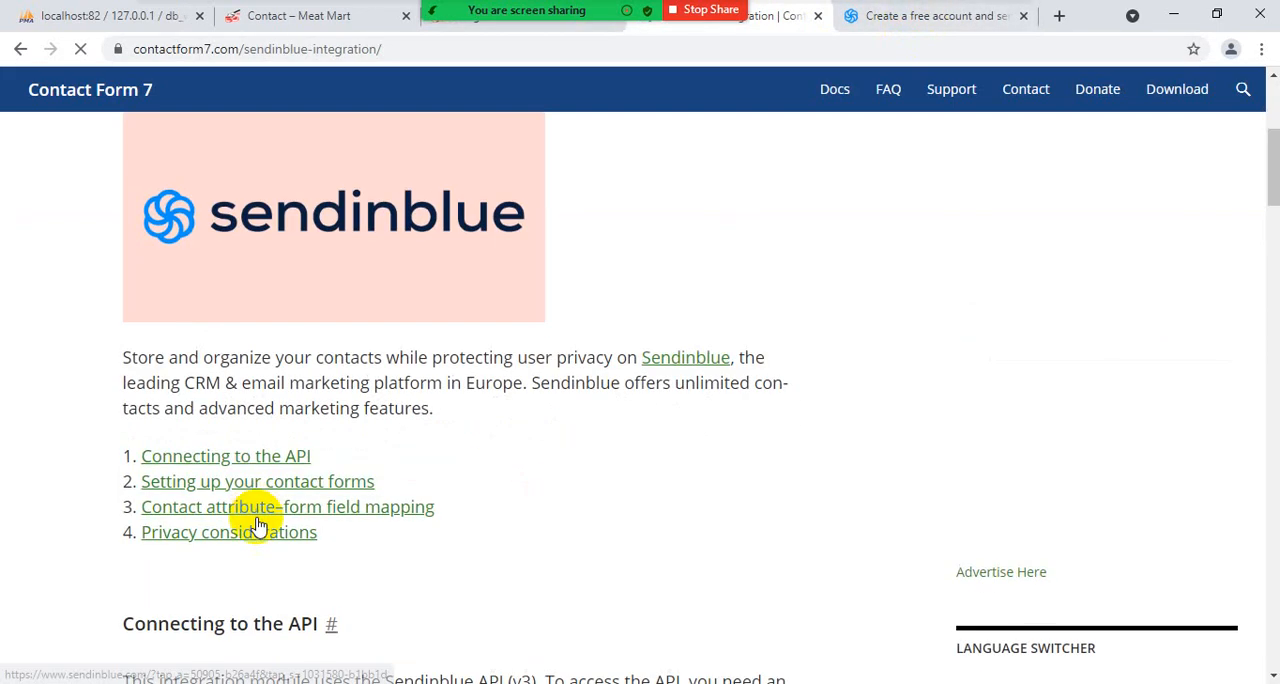
scroll(262, 525, "up", 5)
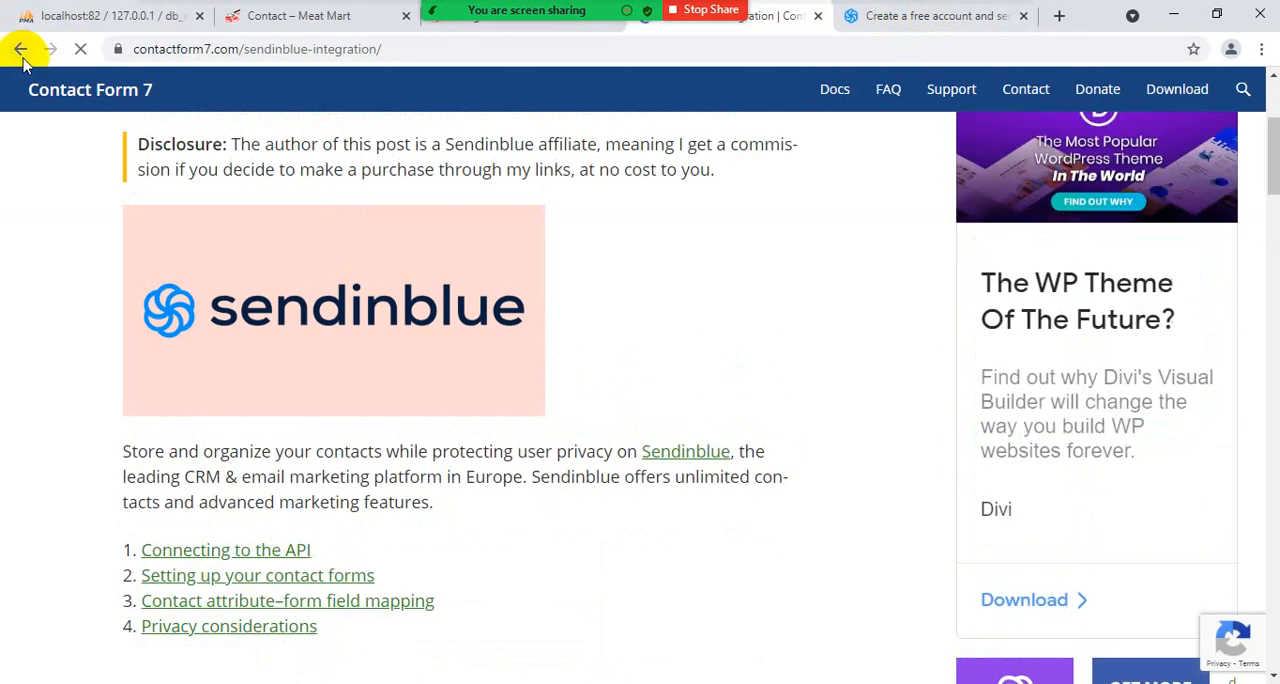
left_click(20, 49)
- In the Sendinblue registration tab, return to the Contact Form 7 integration guide and check its SMTP & API link
left_click(905, 15)
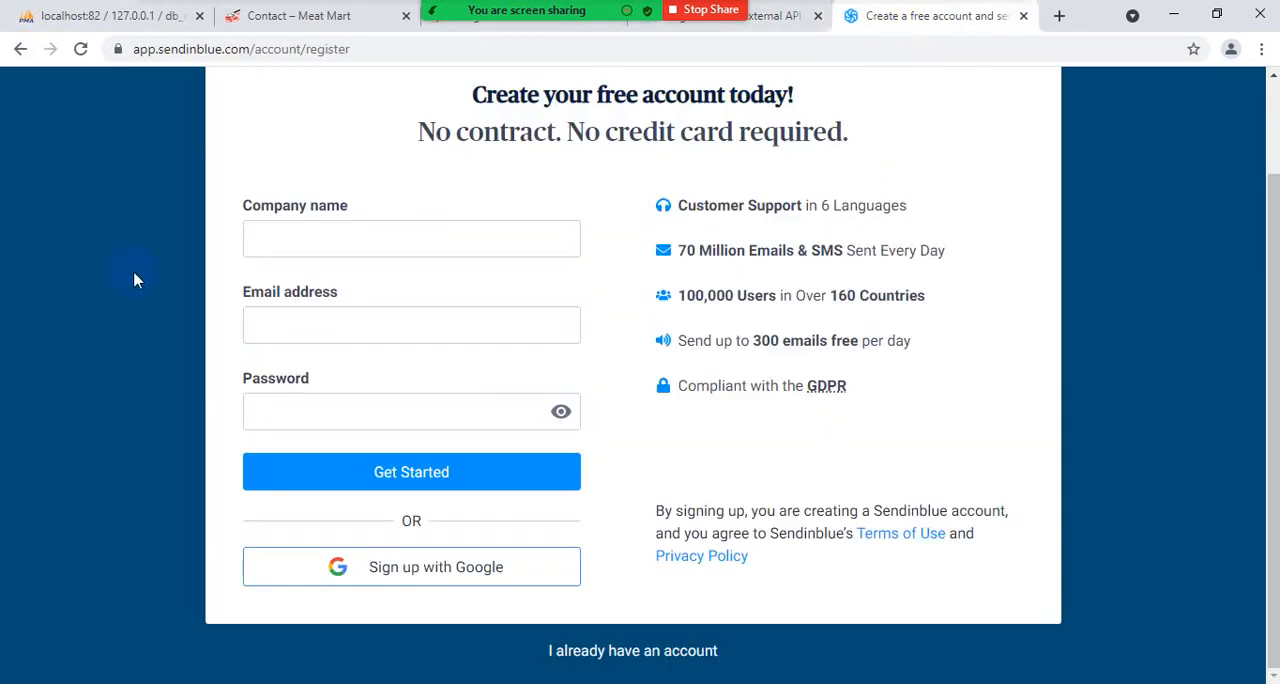
left_click(21, 49)
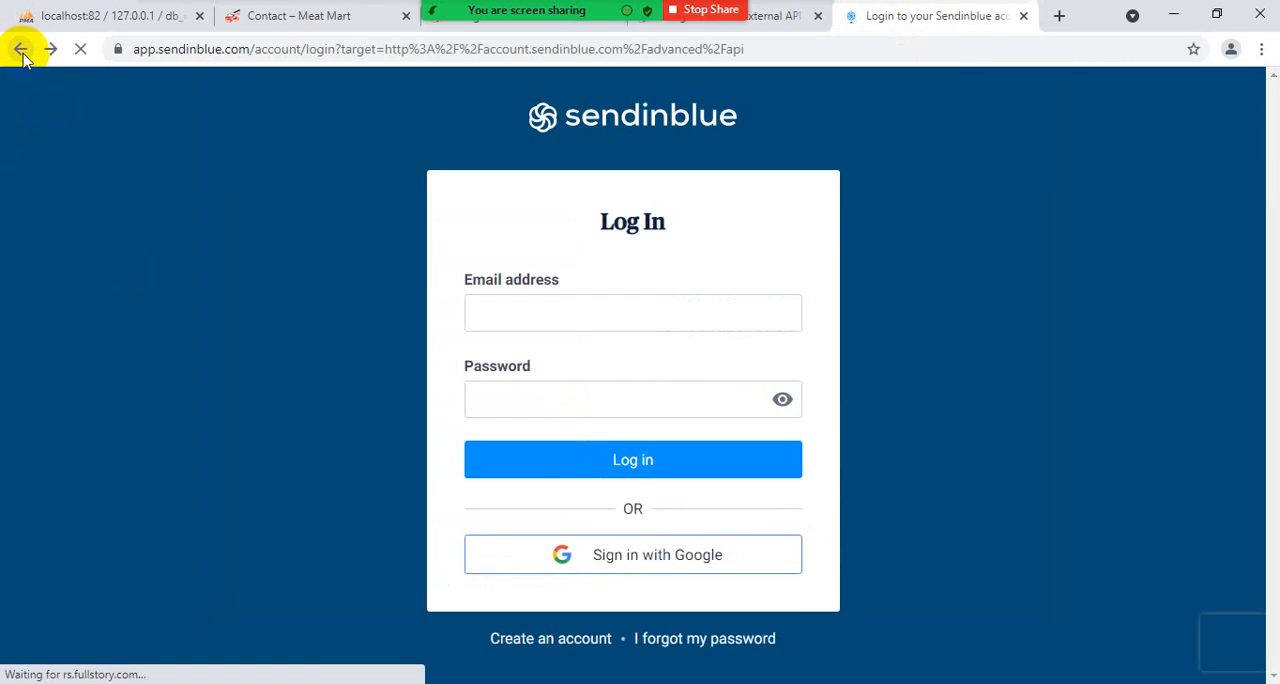
left_click(21, 49)
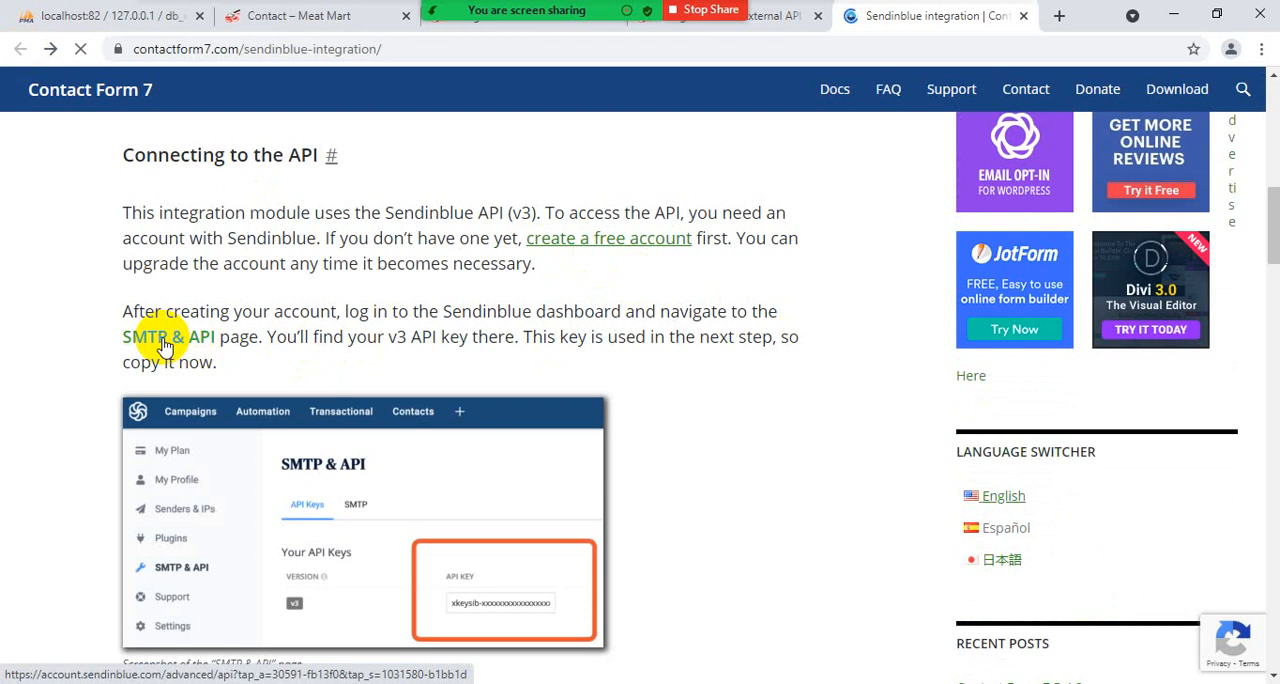
left_click(165, 340)
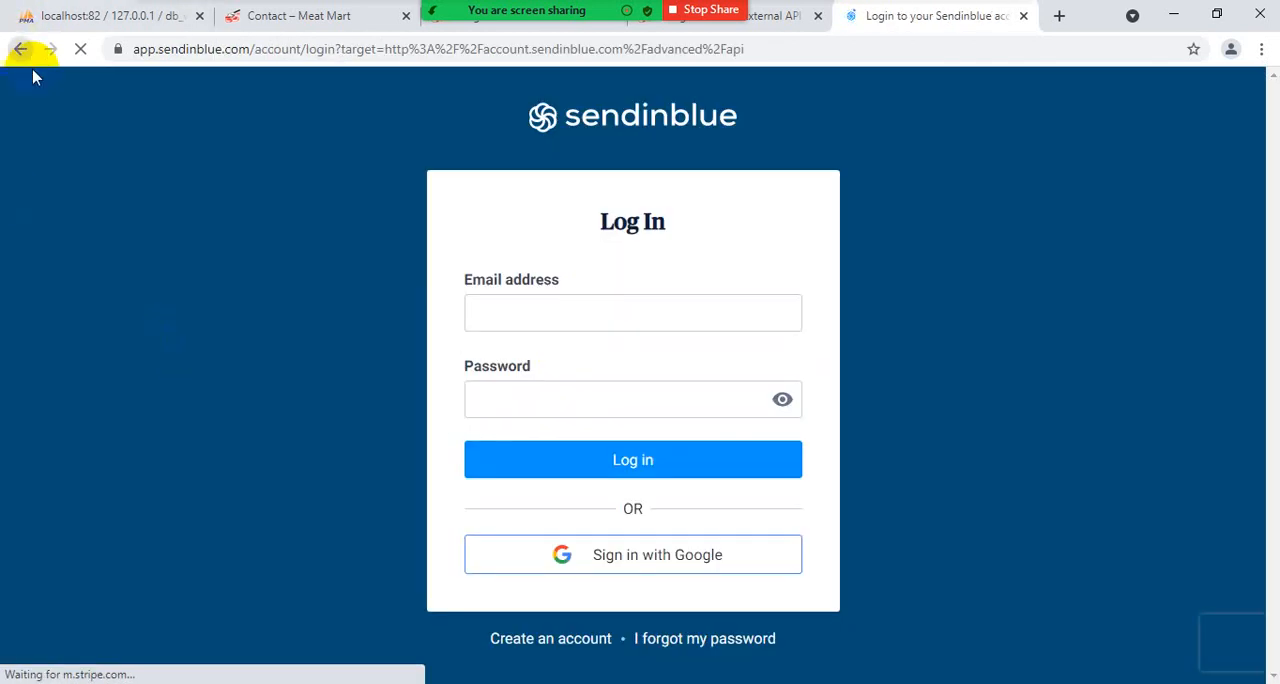
left_click(21, 49)
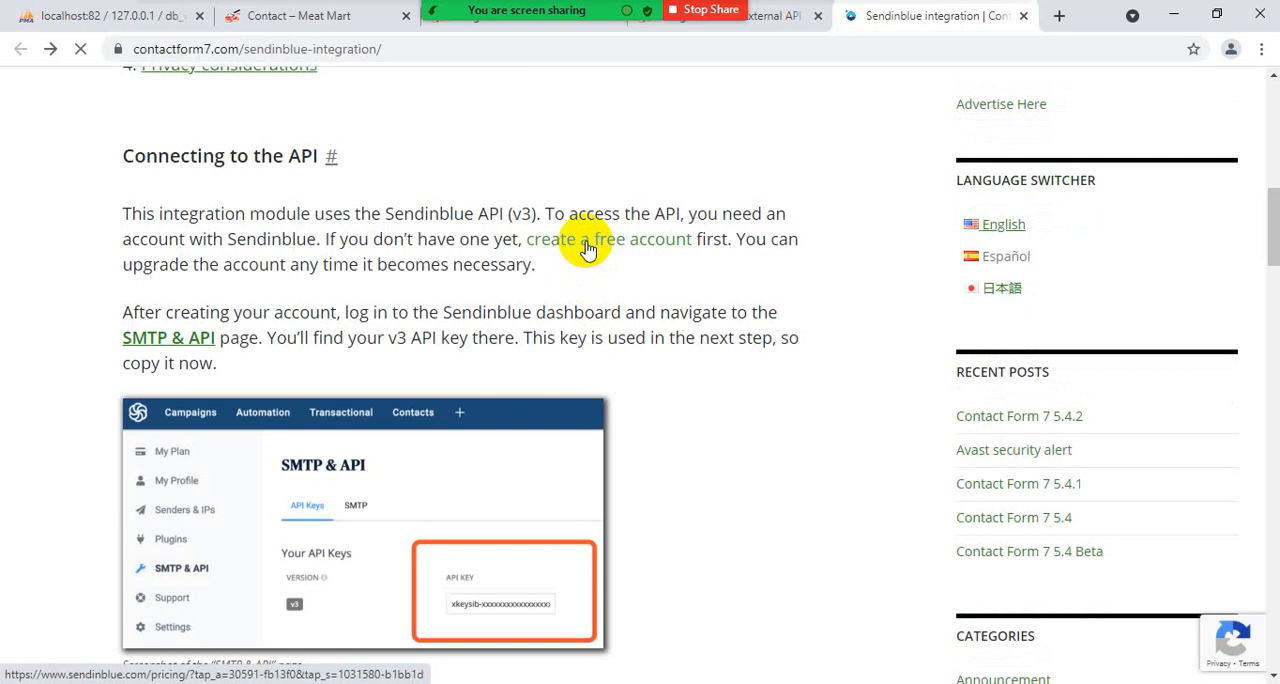
- Follow the guide's link for creating a free account and open Sendinblue's free sign-up form
left_click(588, 250)
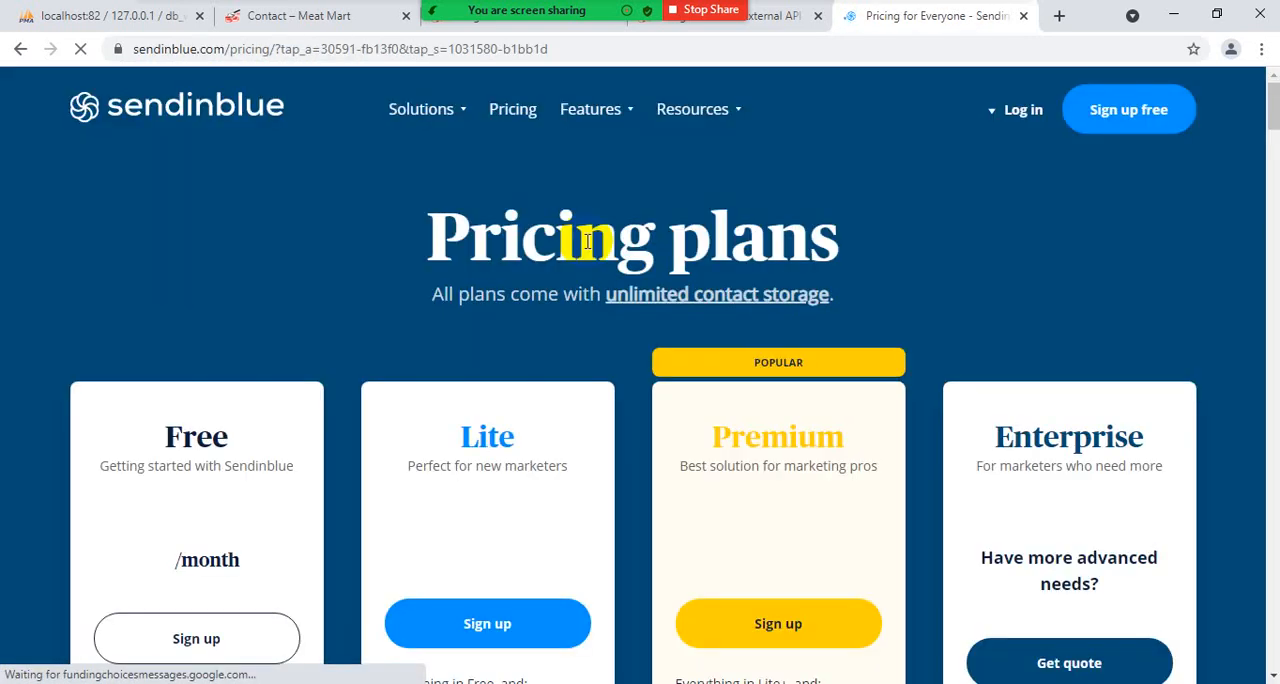
left_click(1136, 121)
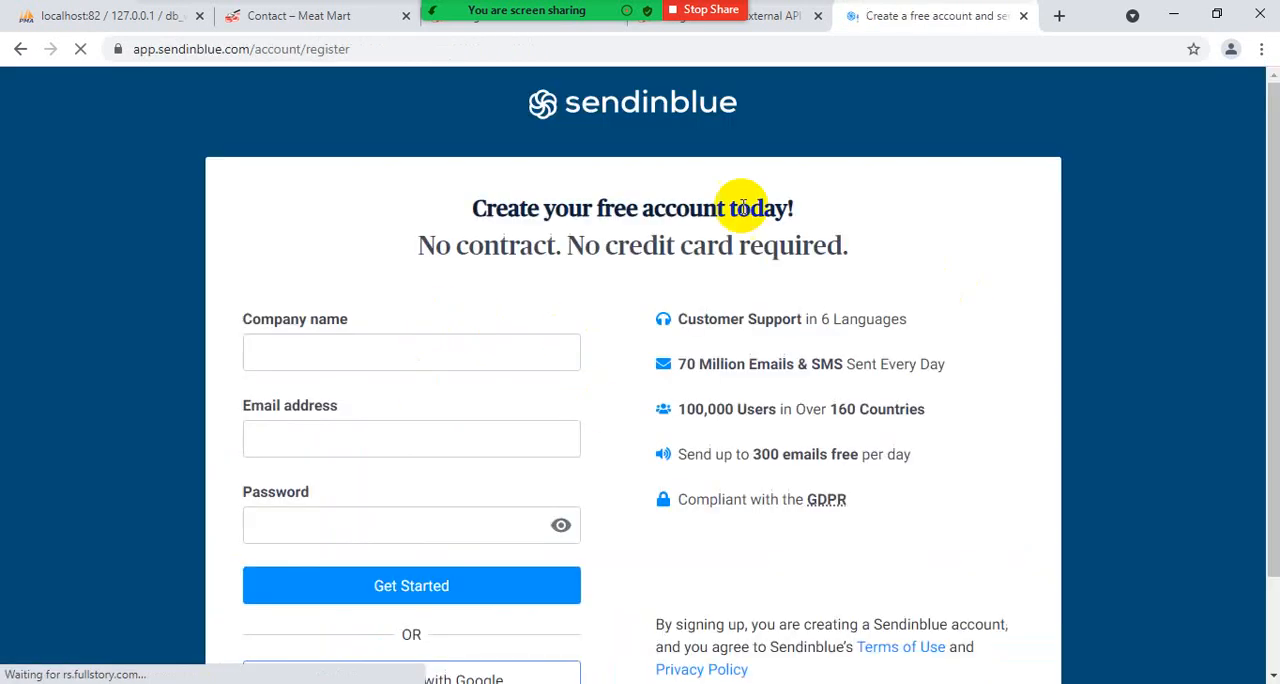
scroll(394, 346, "down", 1)
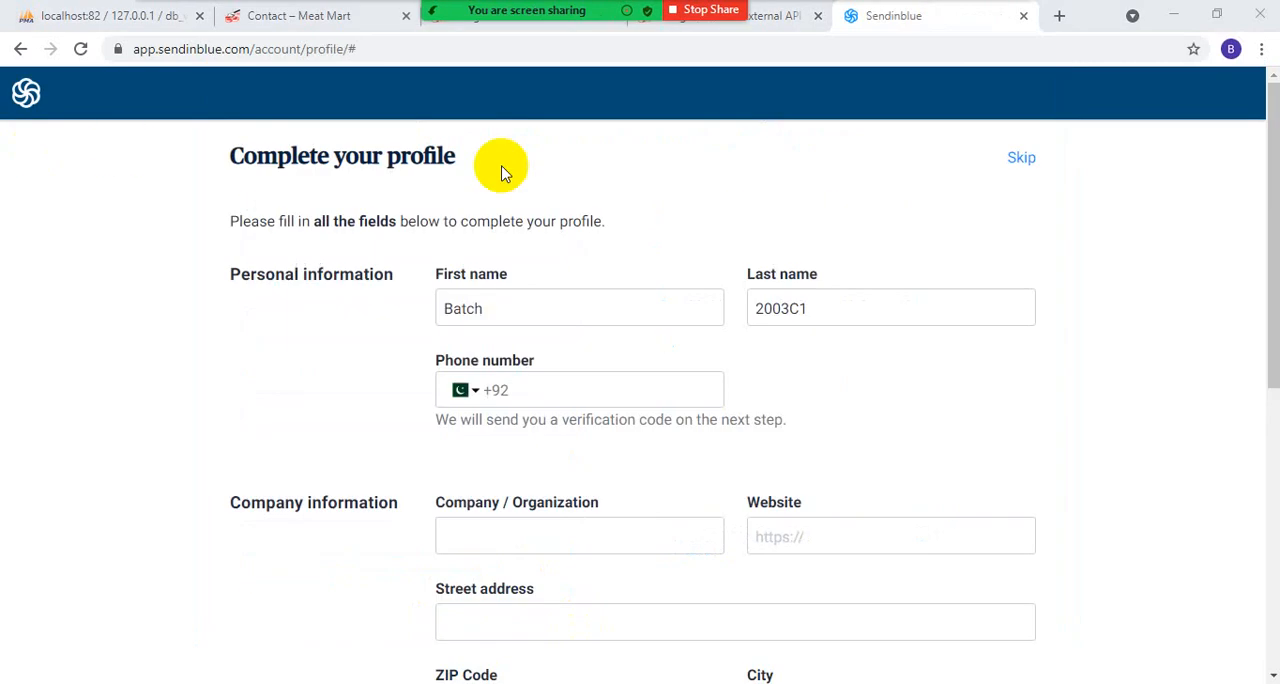
- Skip completing the Sendinblue profile and continue with the Free plan
scroll(945, 385, "down", 5)
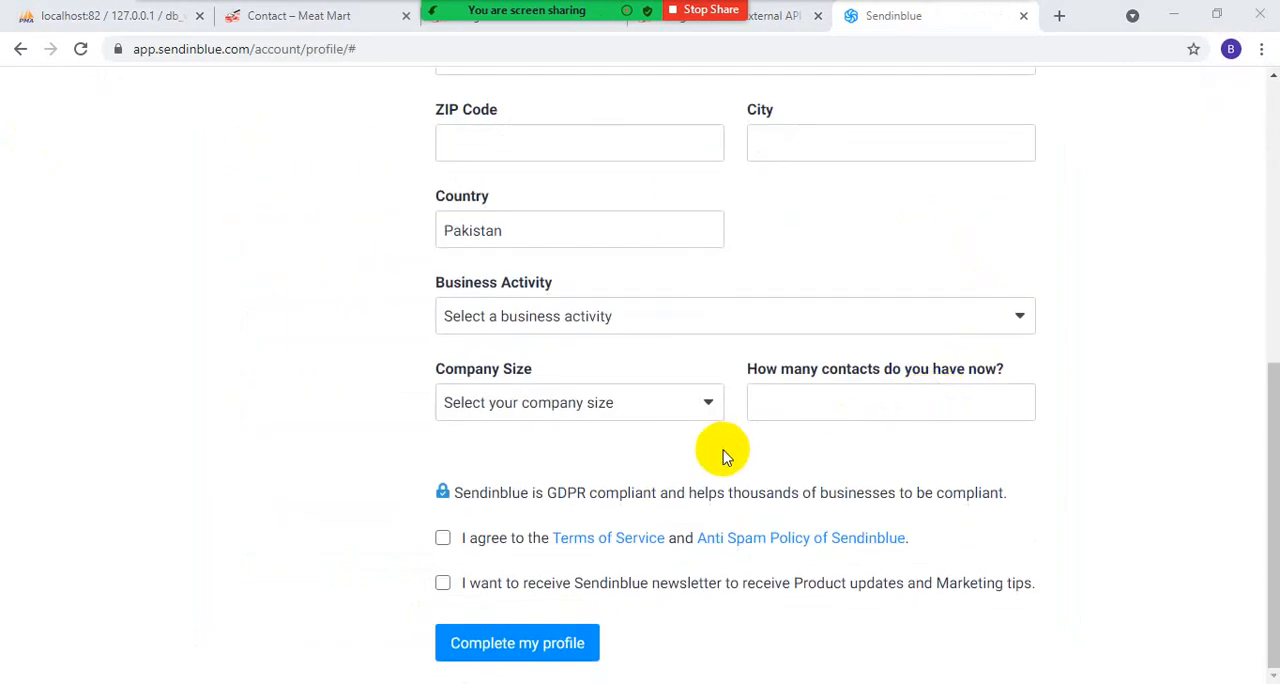
scroll(723, 455, "up", 6)
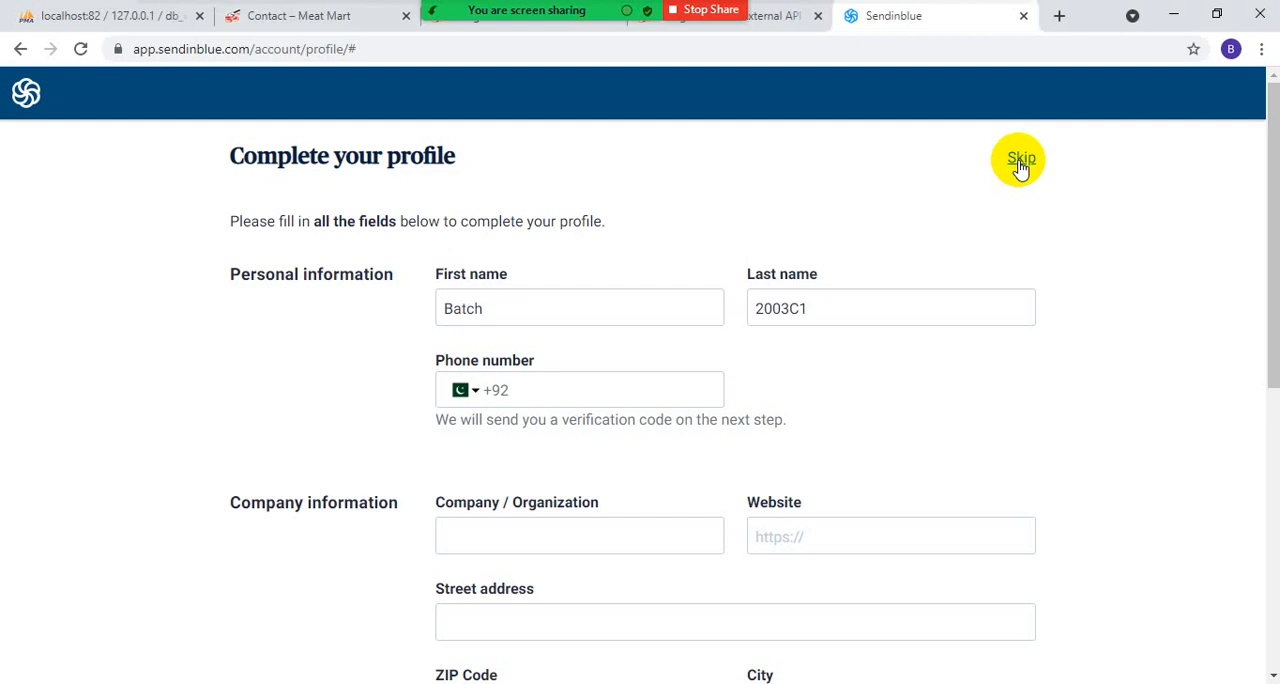
left_click(1020, 160)
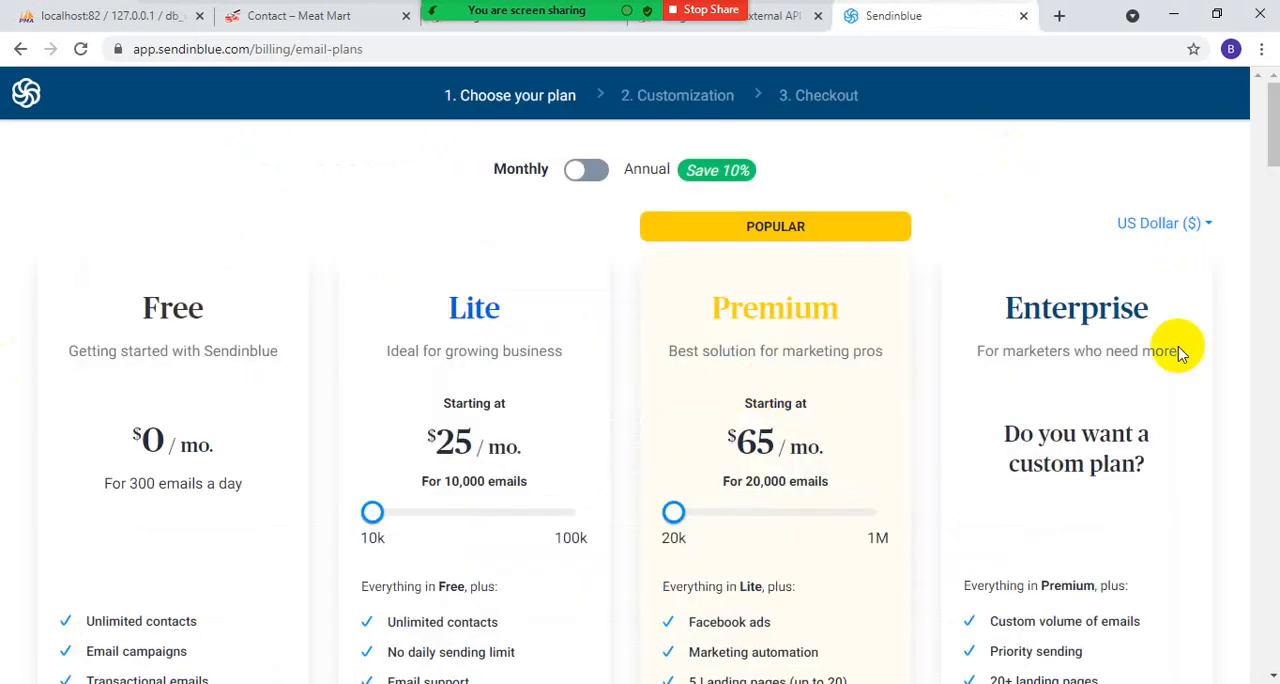
scroll(1150, 420, "down", 5)
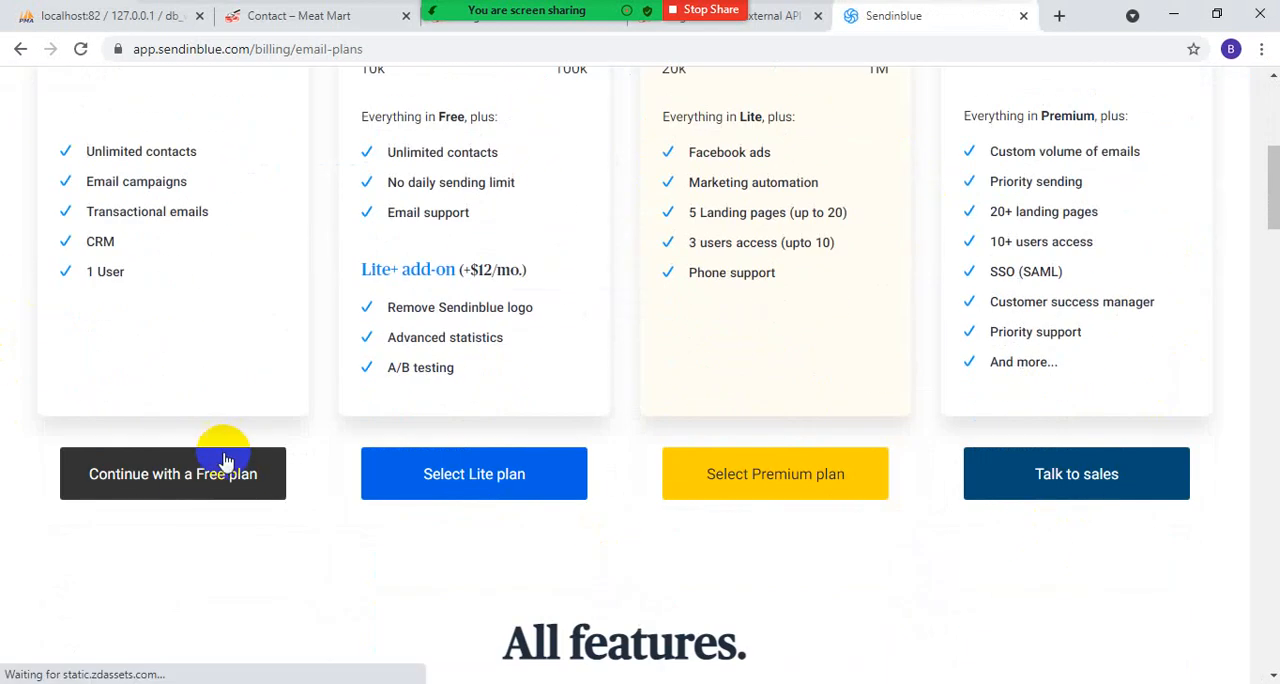
left_click(160, 476)
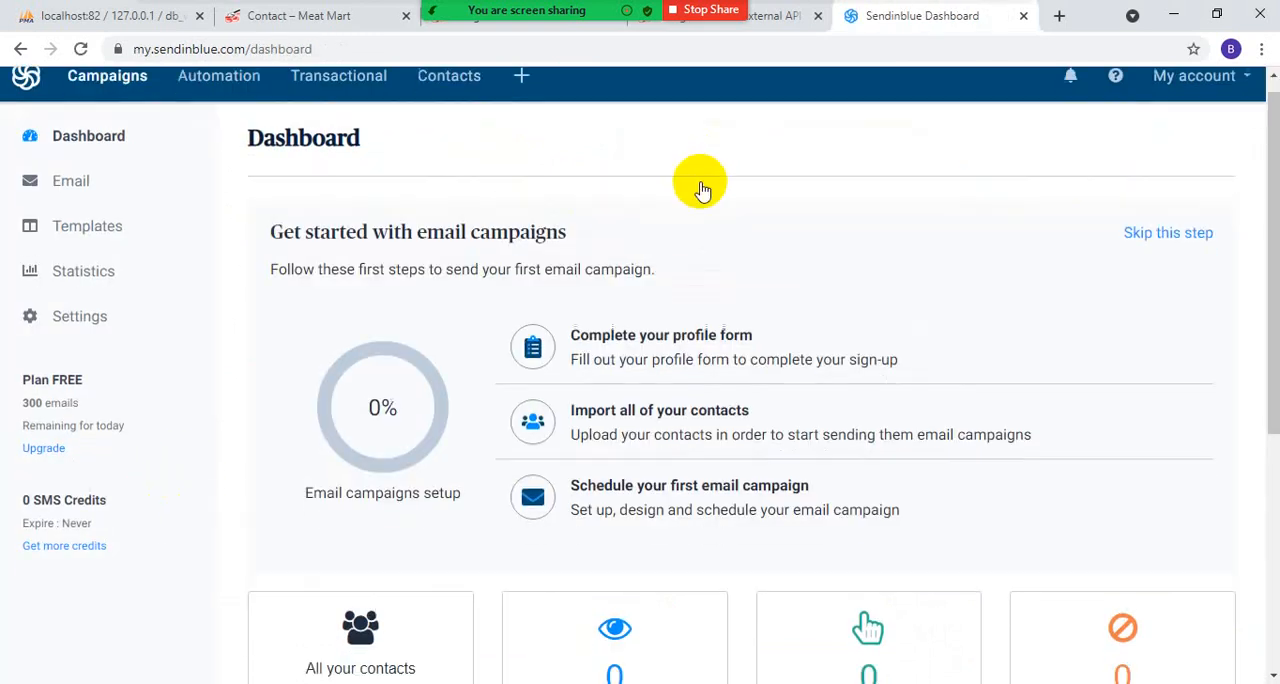
- Look over the Sendinblue dashboard and the email campaigns page, including the free plan's daily email allowance
scroll(700, 240, "down", 4)
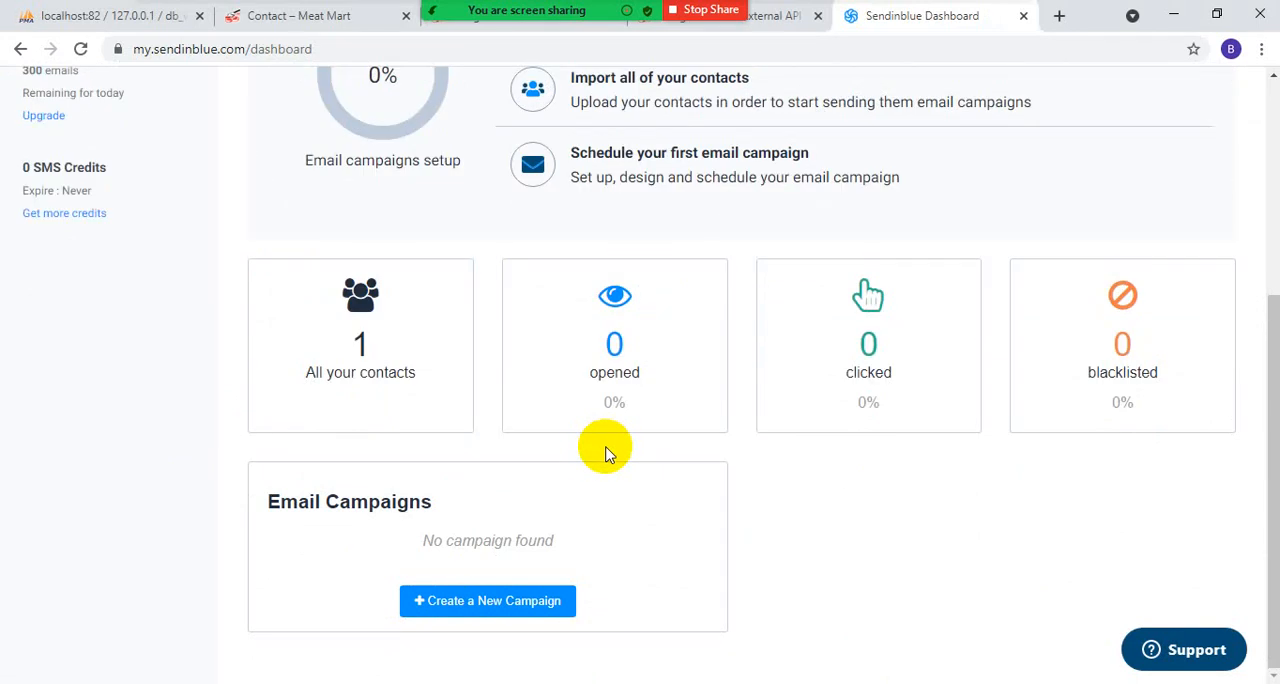
scroll(590, 453, "up", 5)
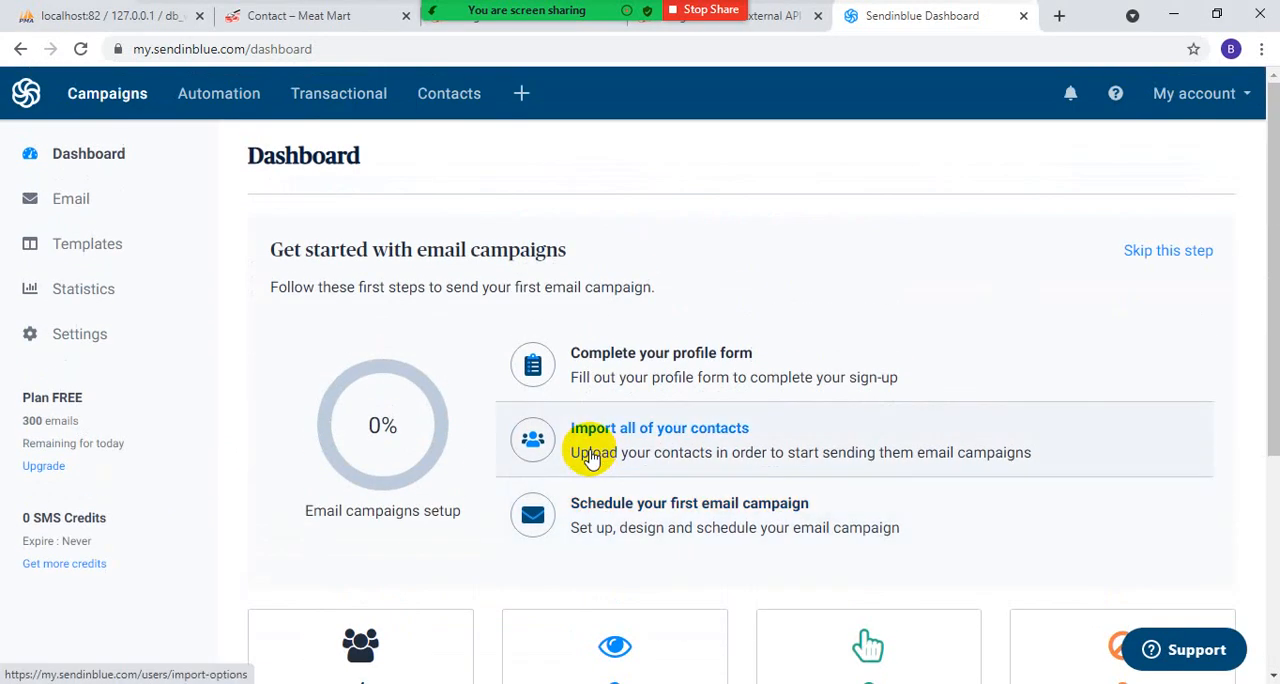
left_click(58, 199)
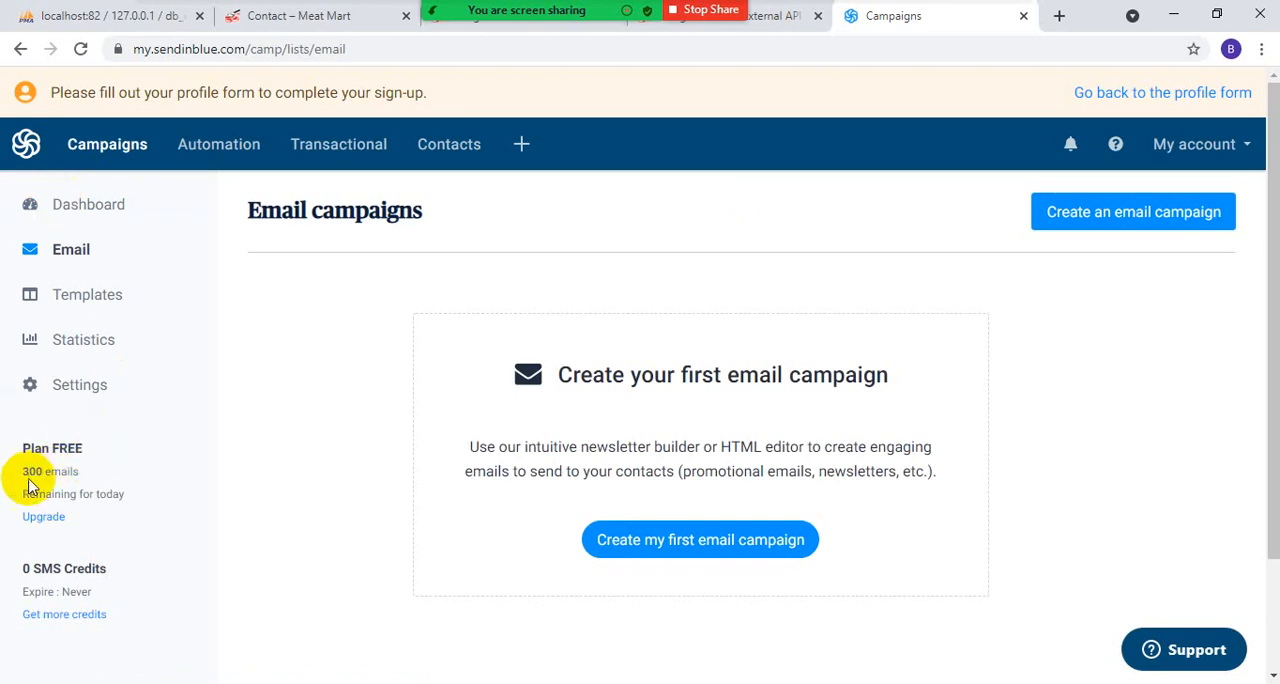
left_click_drag(23, 470, 113, 472)
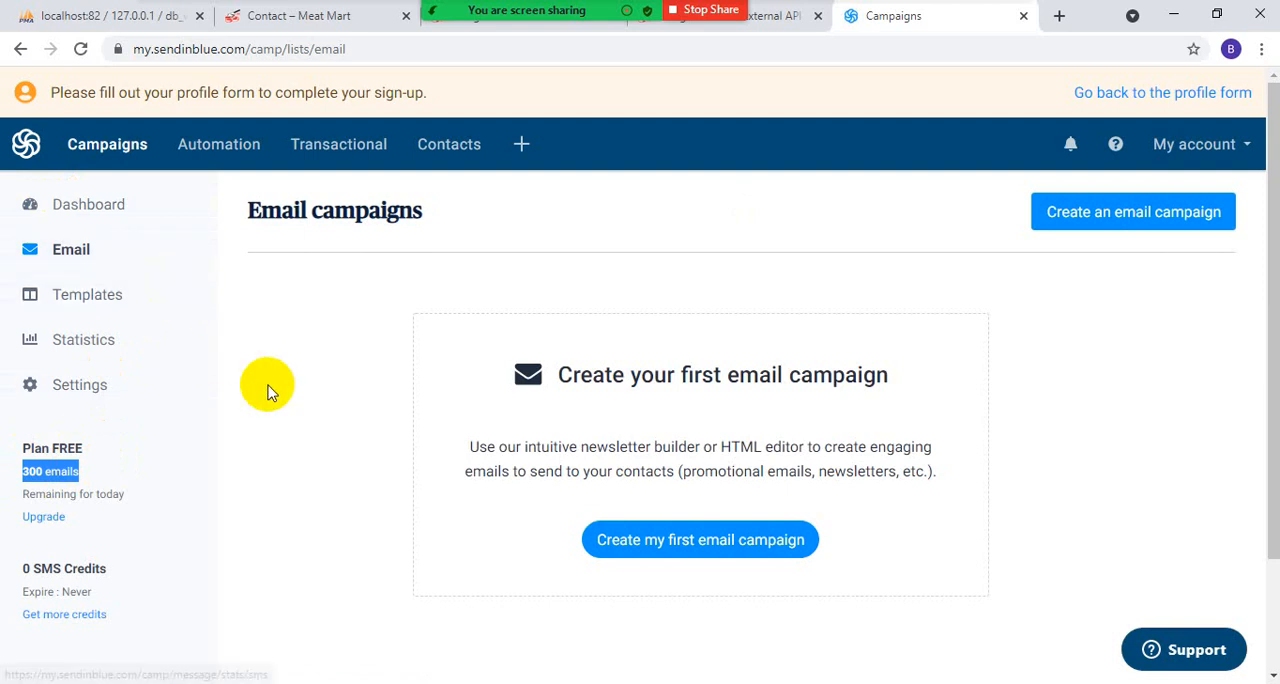
scroll(200, 305, "down", 1)
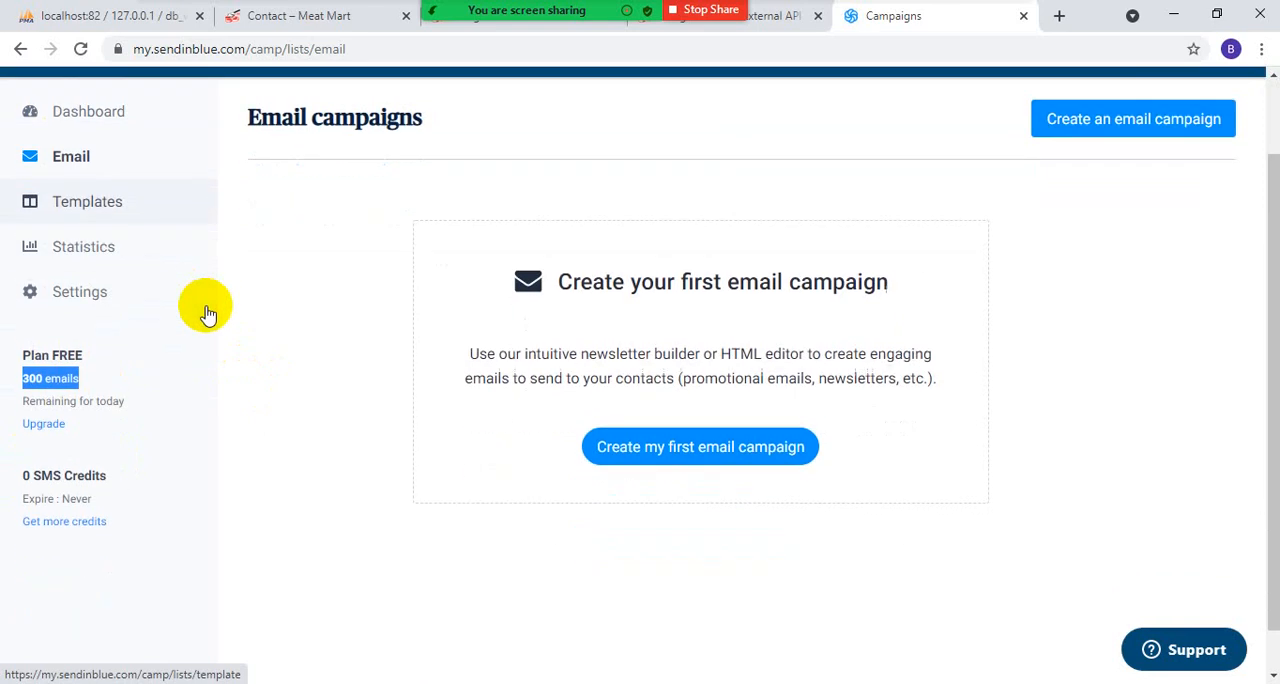
scroll(209, 315, "up", 1)
- Open the account's SMTP & API settings and select the v3 API key
left_click(1238, 145)
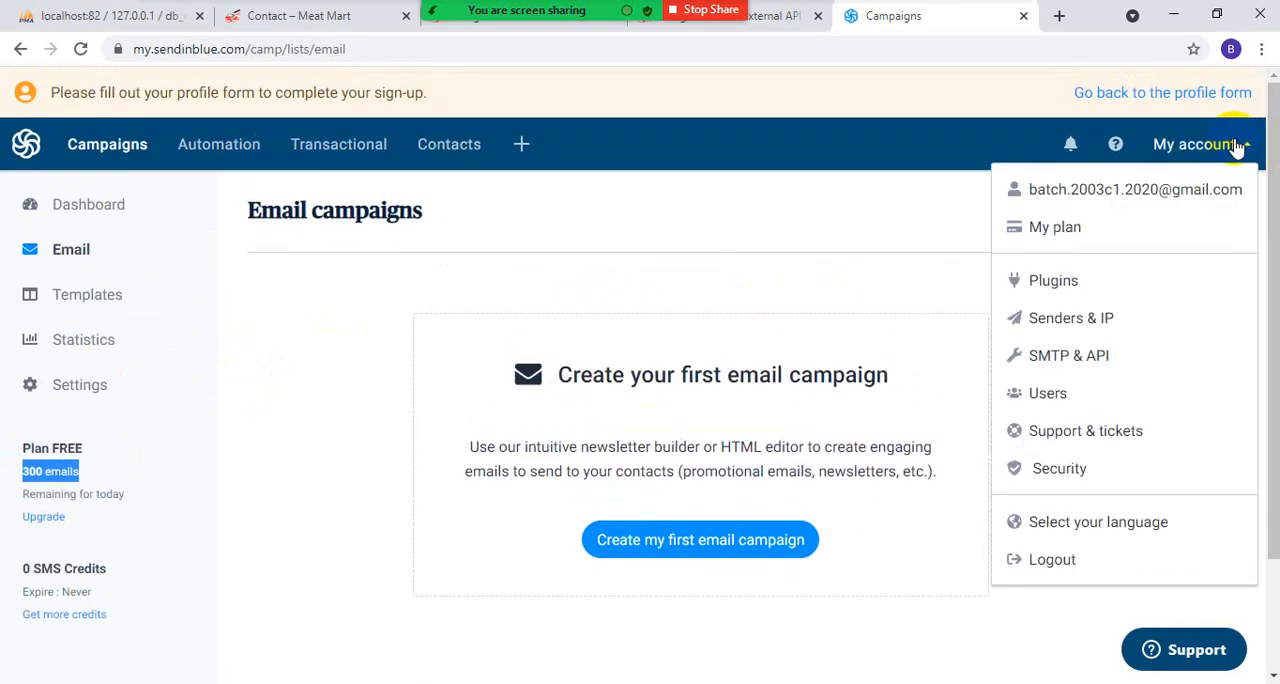
left_click(1047, 362)
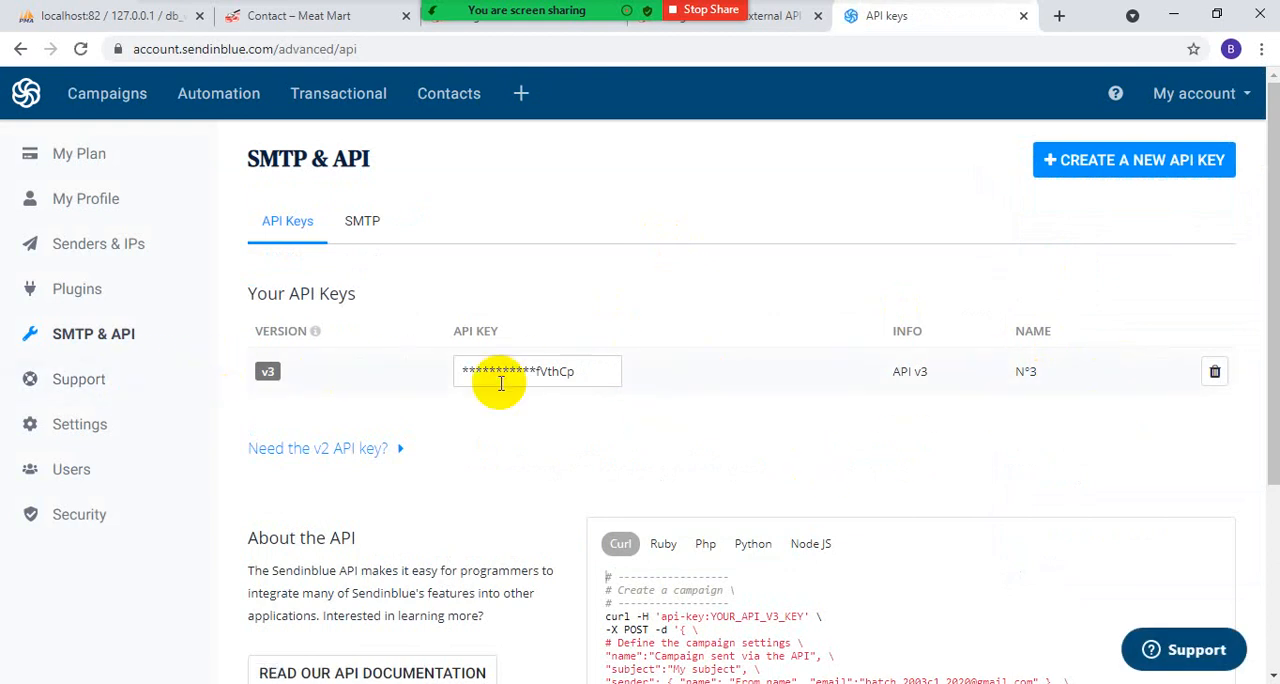
left_click(538, 363)
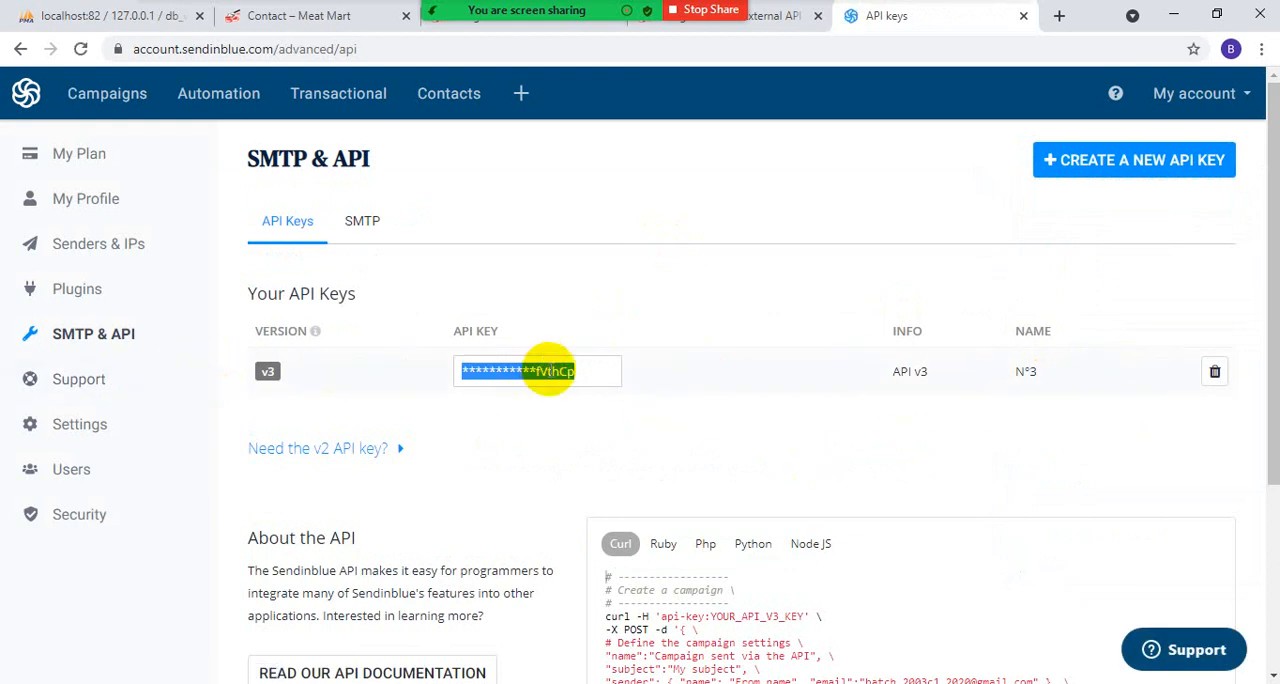
- Review the SMTP server settings and SMTP keys, and return to the list of API keys
left_click(357, 225)
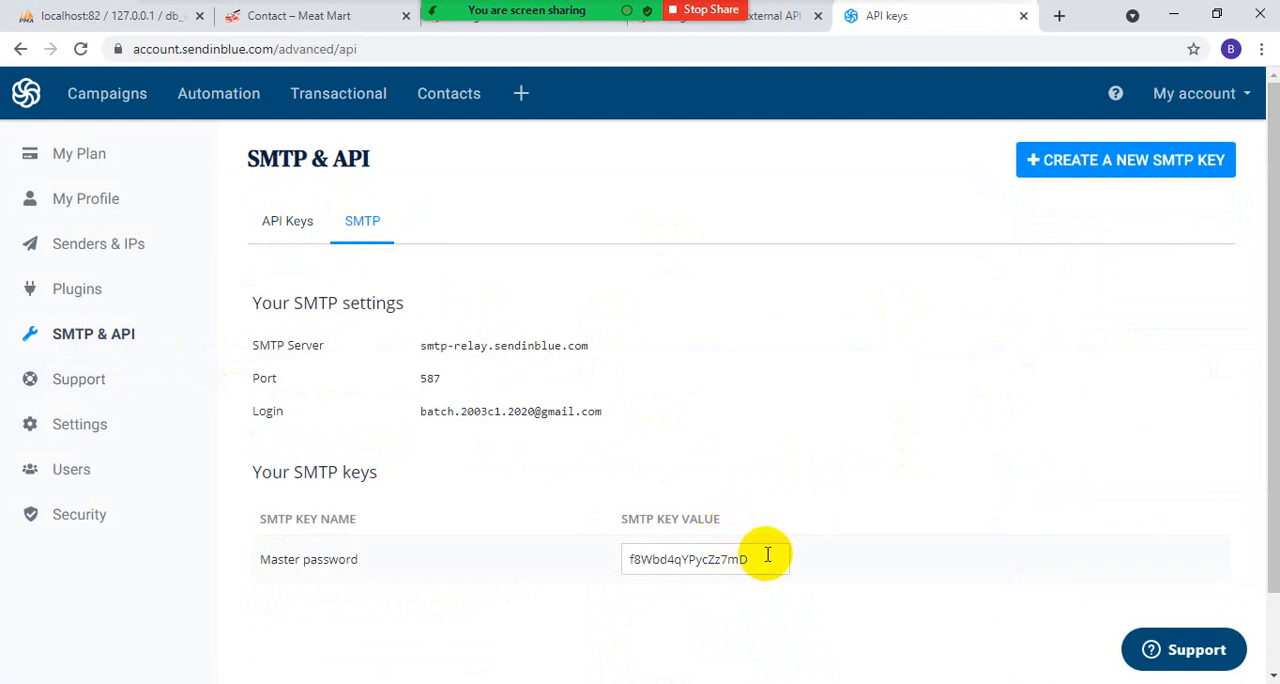
scroll(500, 491, "down", 2)
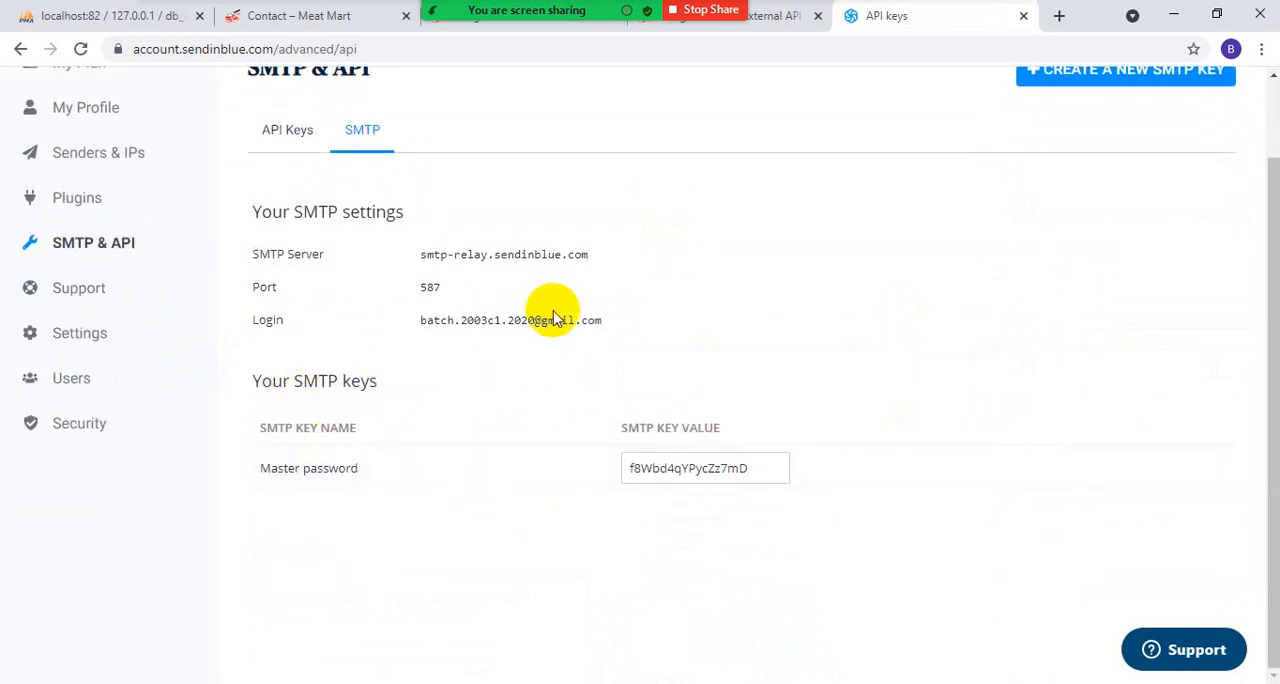
scroll(530, 305, "up", 2)
left_click(280, 221)
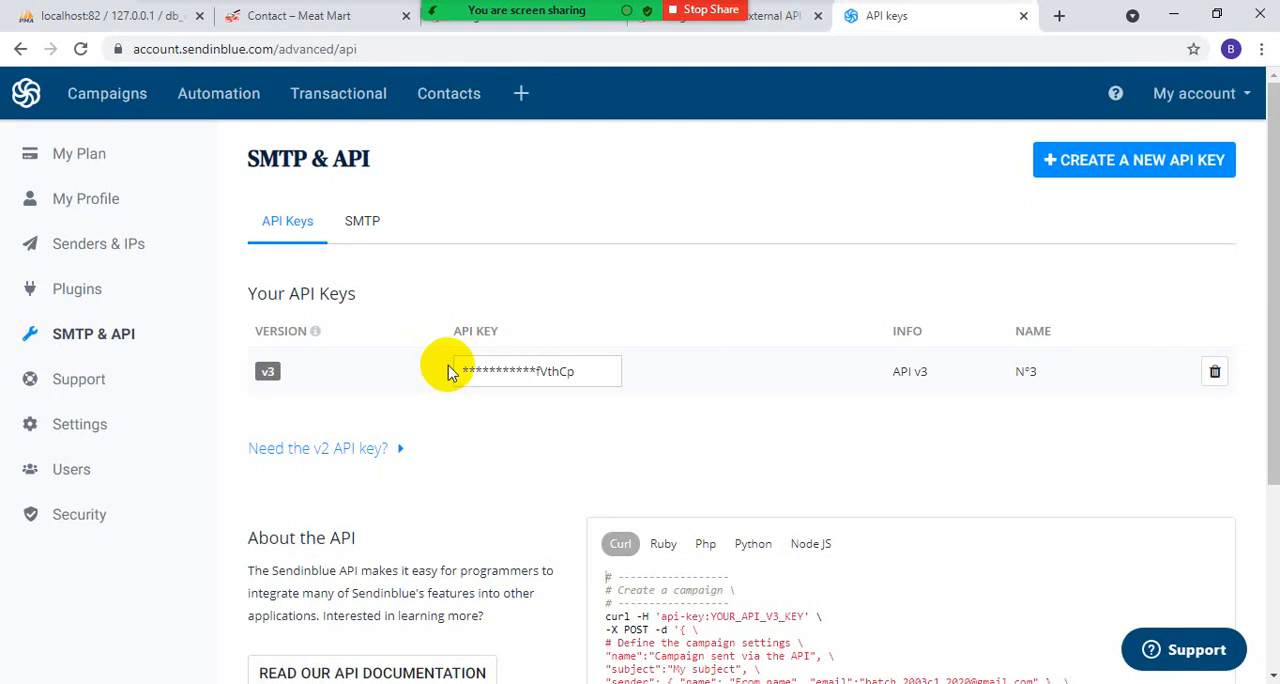
- Generate a new API key named "myweb" and copy it to the clipboard
left_click(1110, 158)
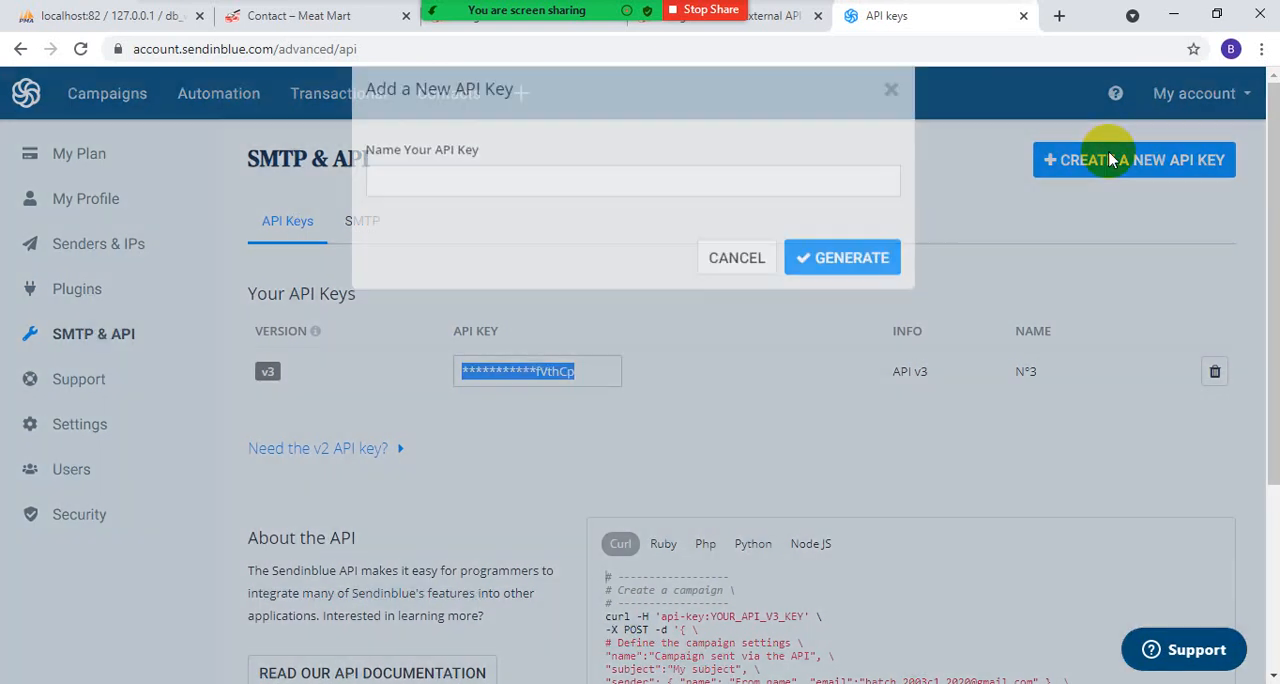
left_click(453, 212)
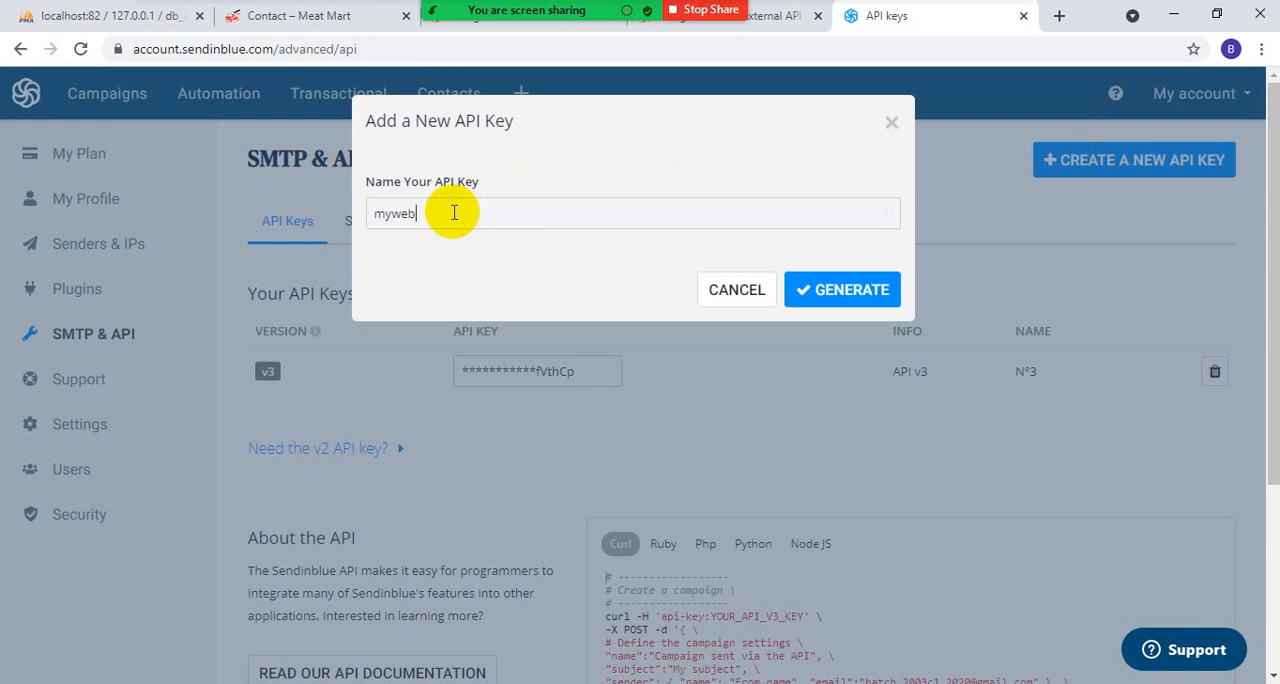
left_click(850, 296)
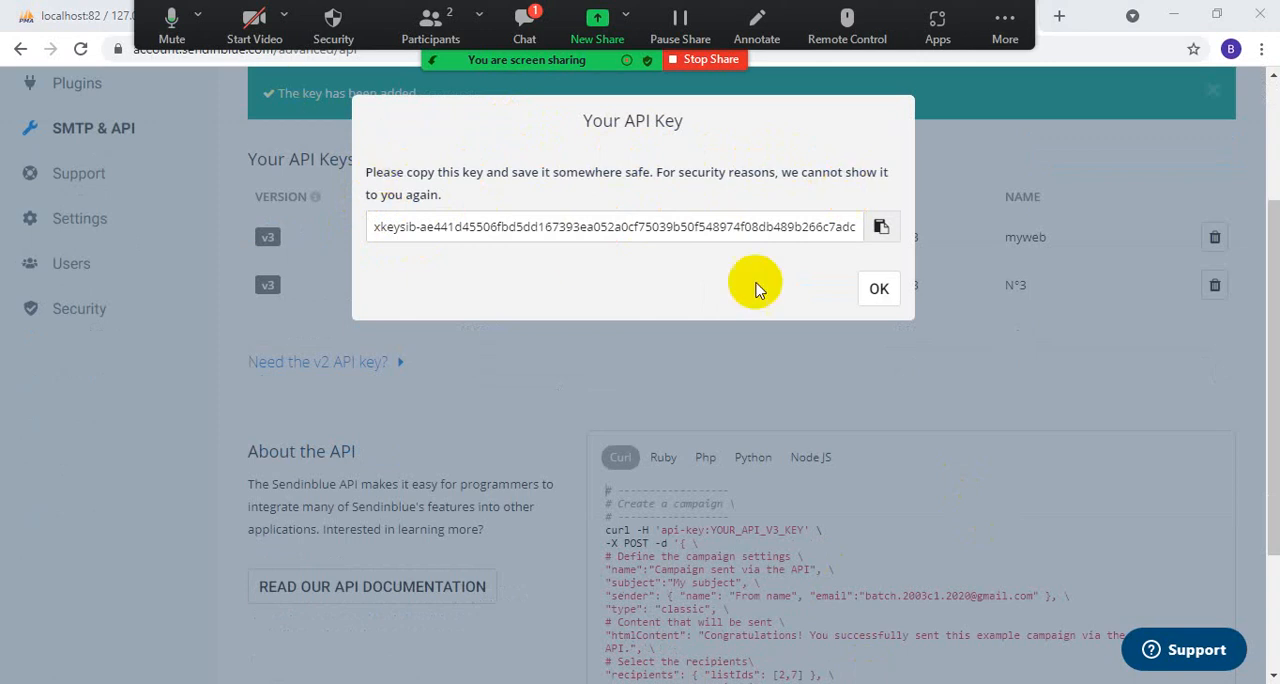
left_click(880, 228)
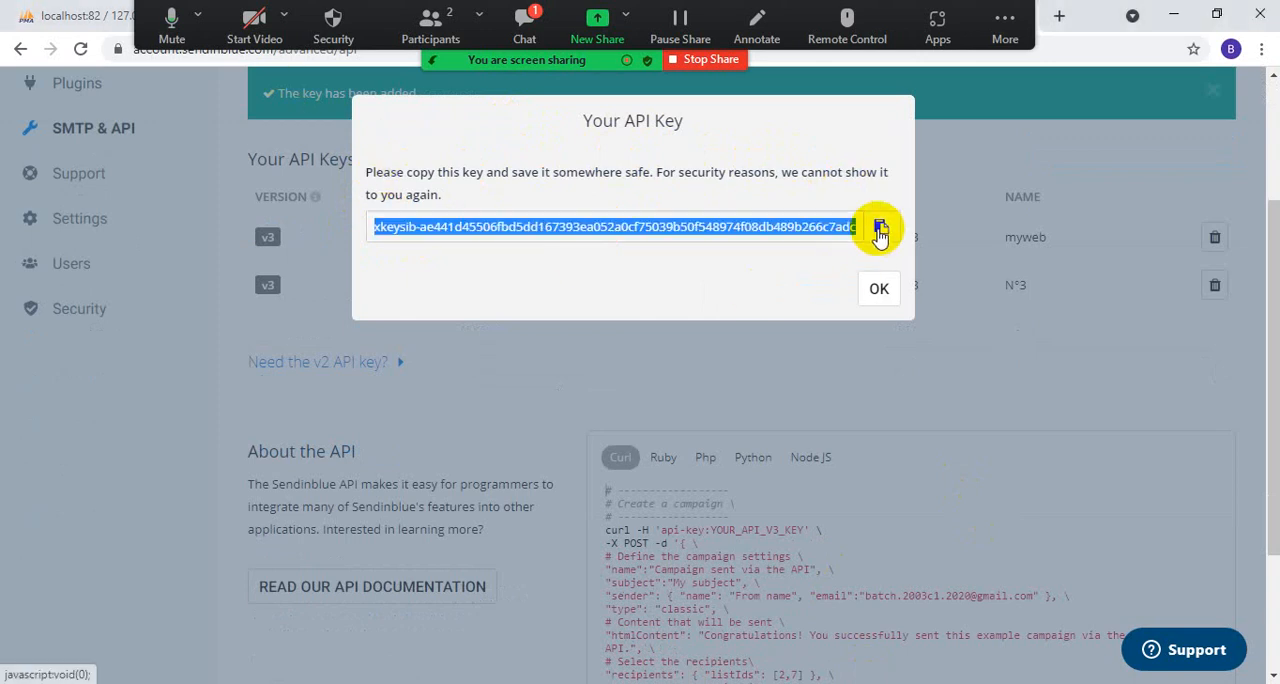
left_click(879, 289)
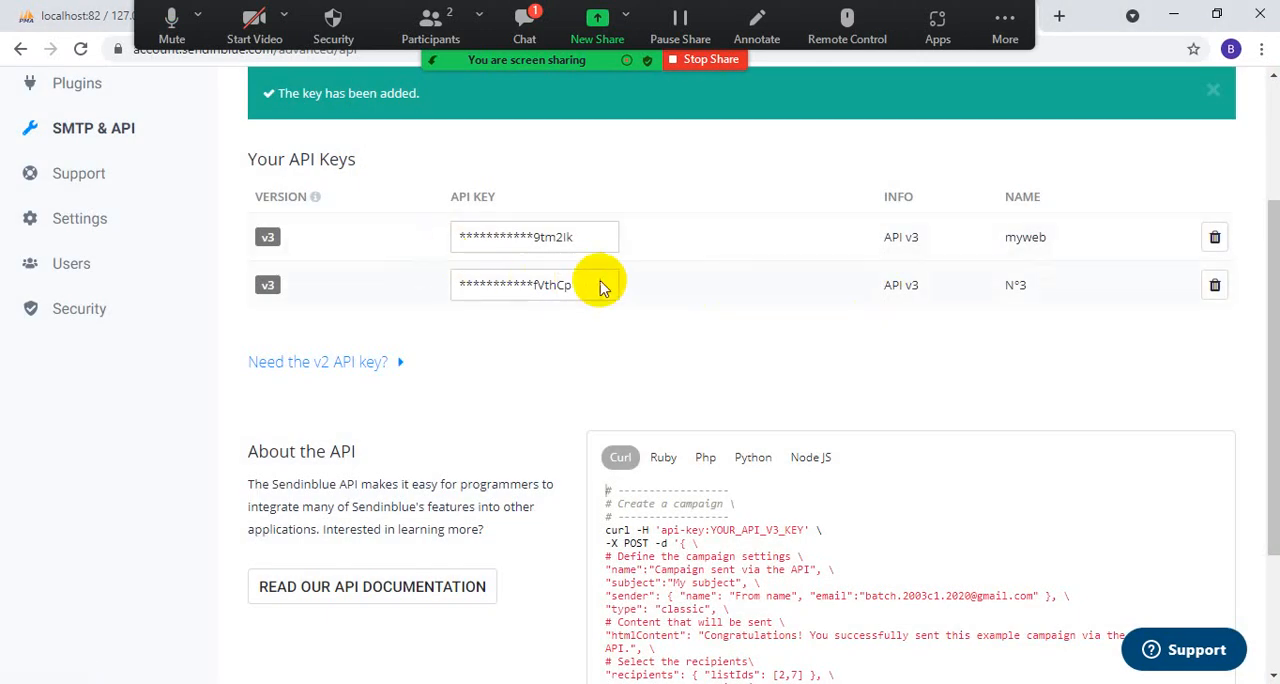
- Return to the WordPress Integration with External API page and start the Sendinblue integration setup
scroll(648, 571, "up", 3)
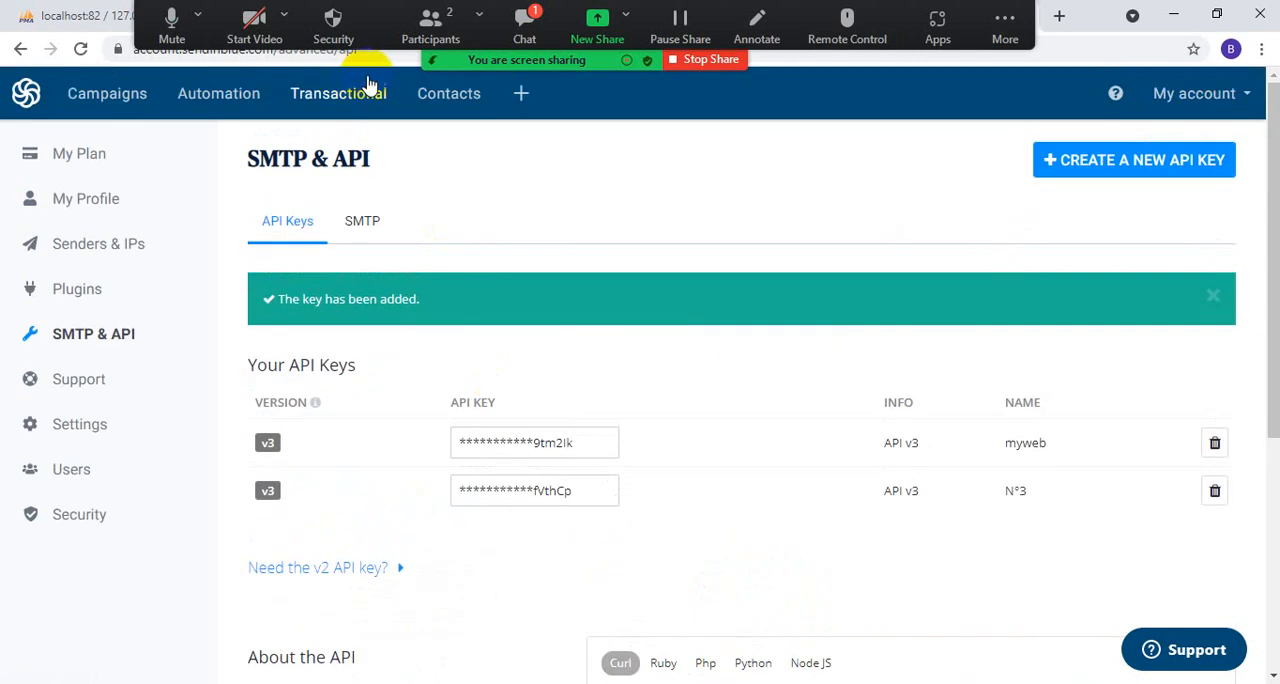
double_click(1096, 18)
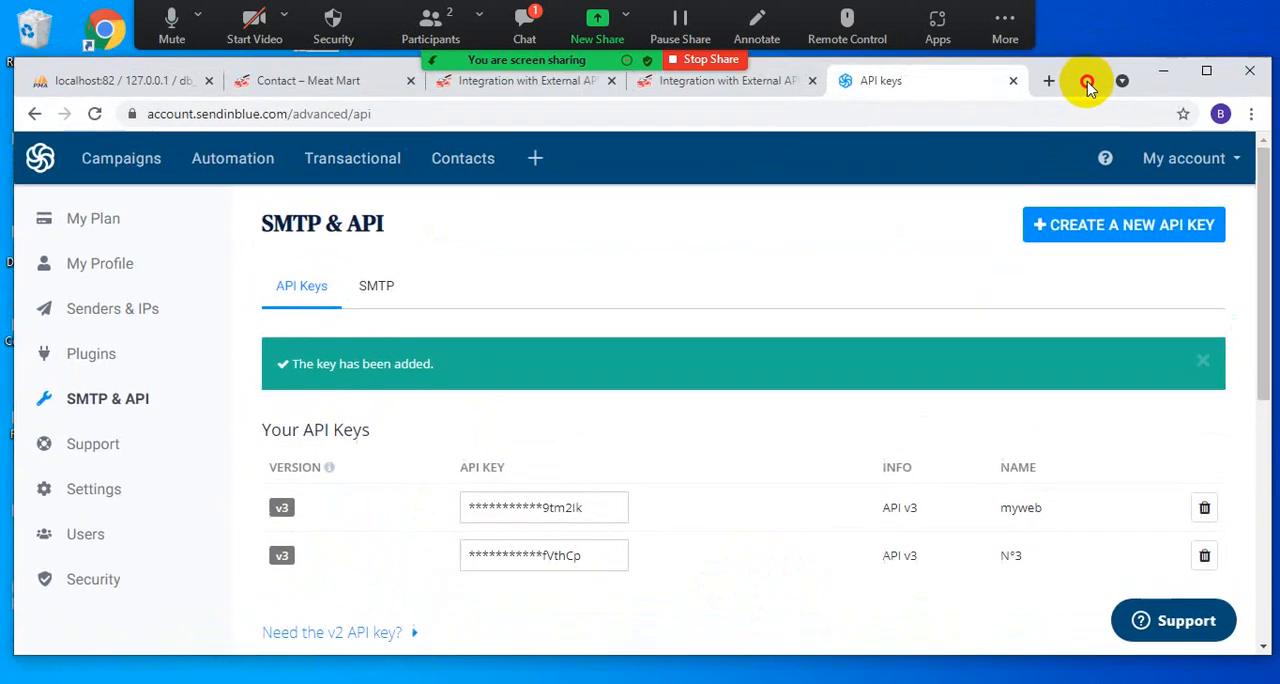
left_click(497, 100)
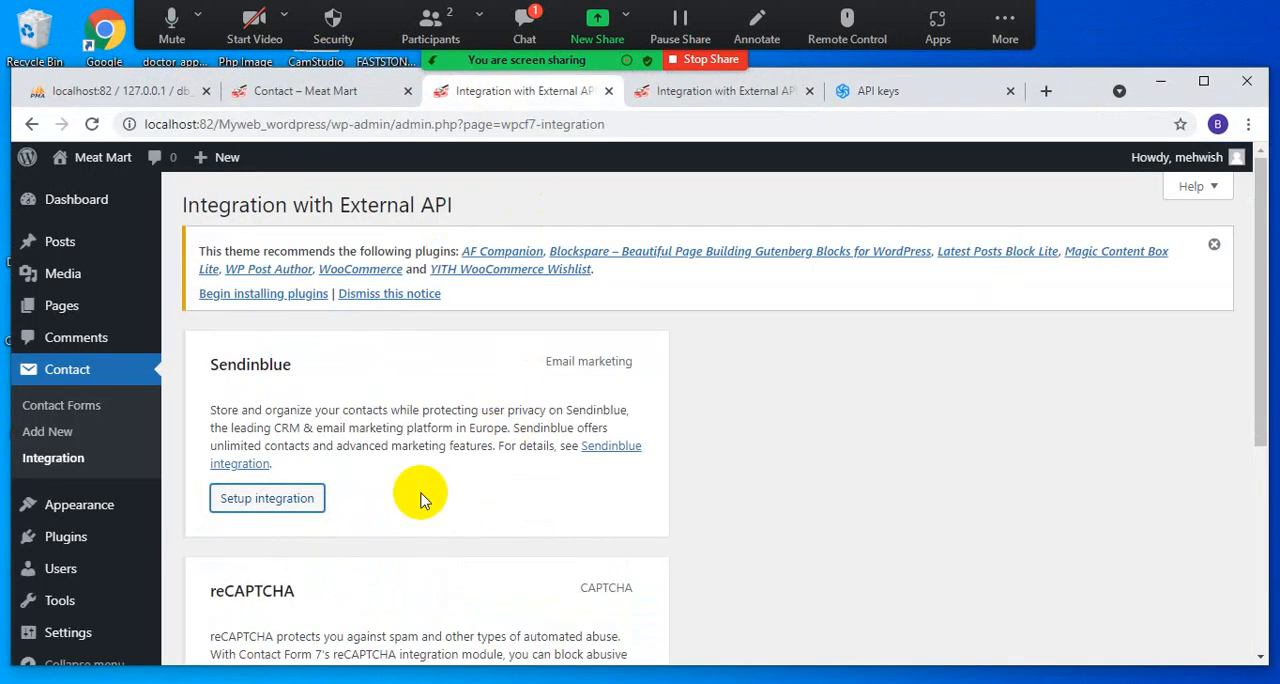
left_click(266, 498)
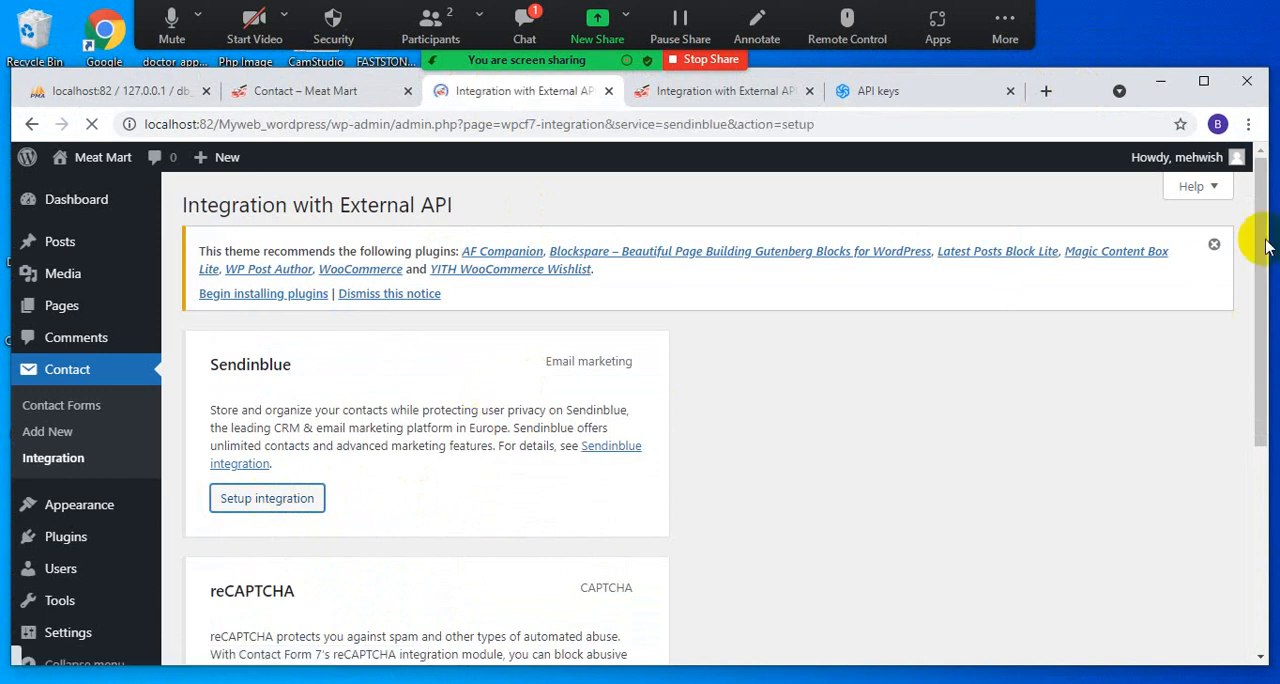
double_click(1233, 66)
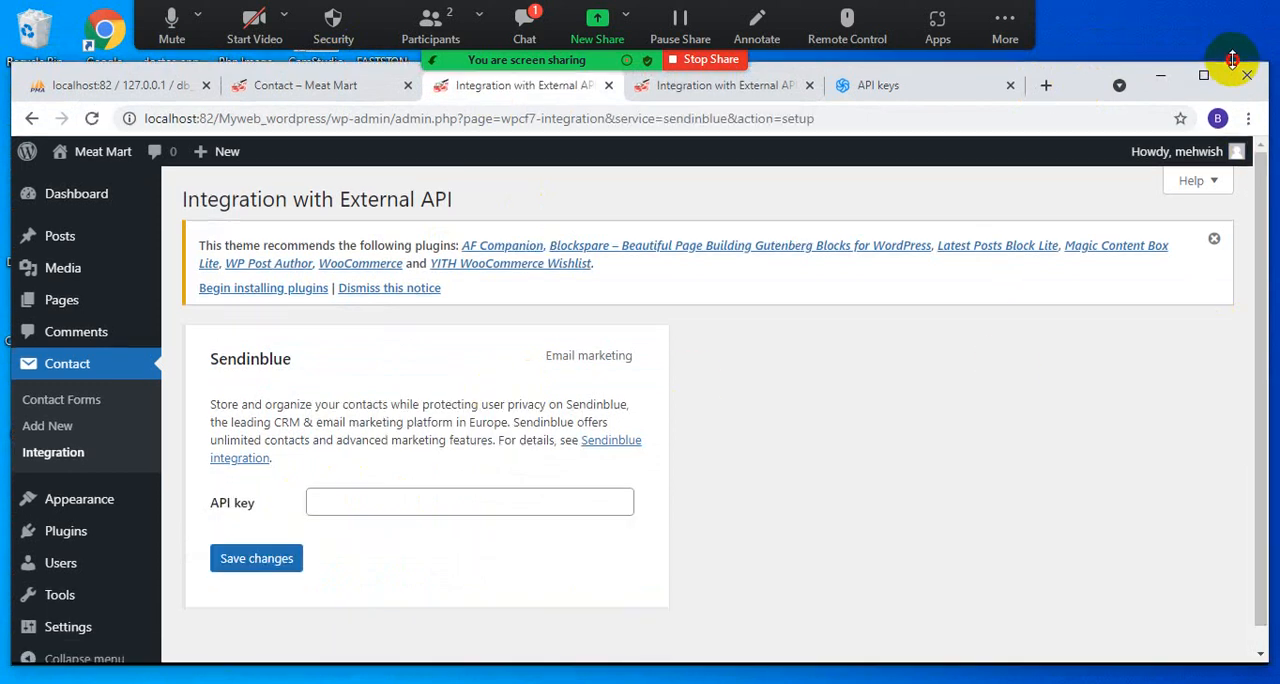
- Paste the copied API key into the Sendinblue integration's API key field and save the changes
left_click(353, 413)
left_click(346, 443)
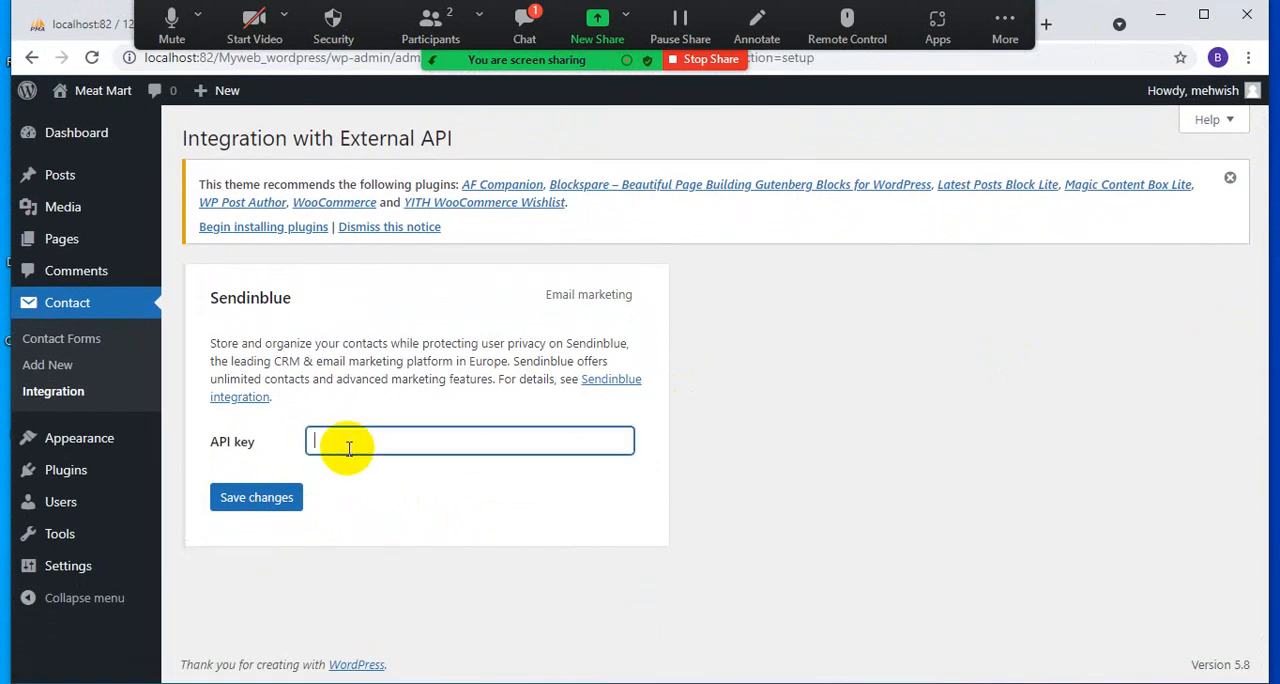
right_click(348, 449)
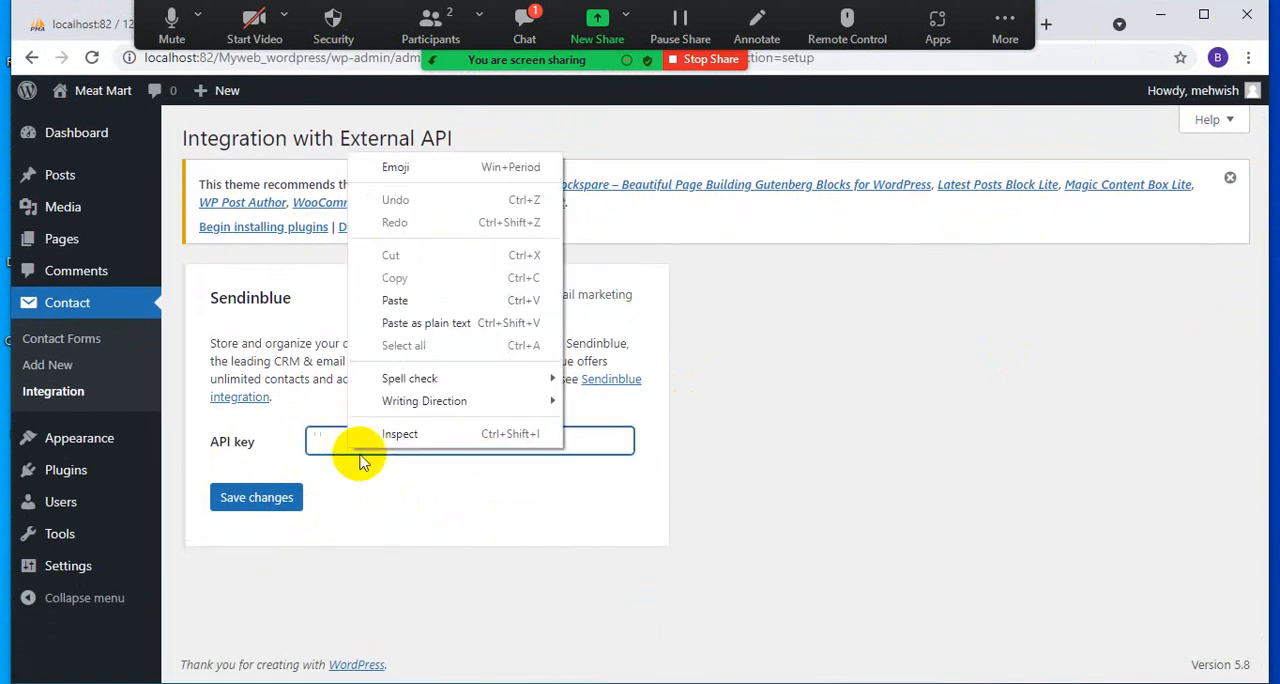
left_click(395, 300)
left_click(257, 503)
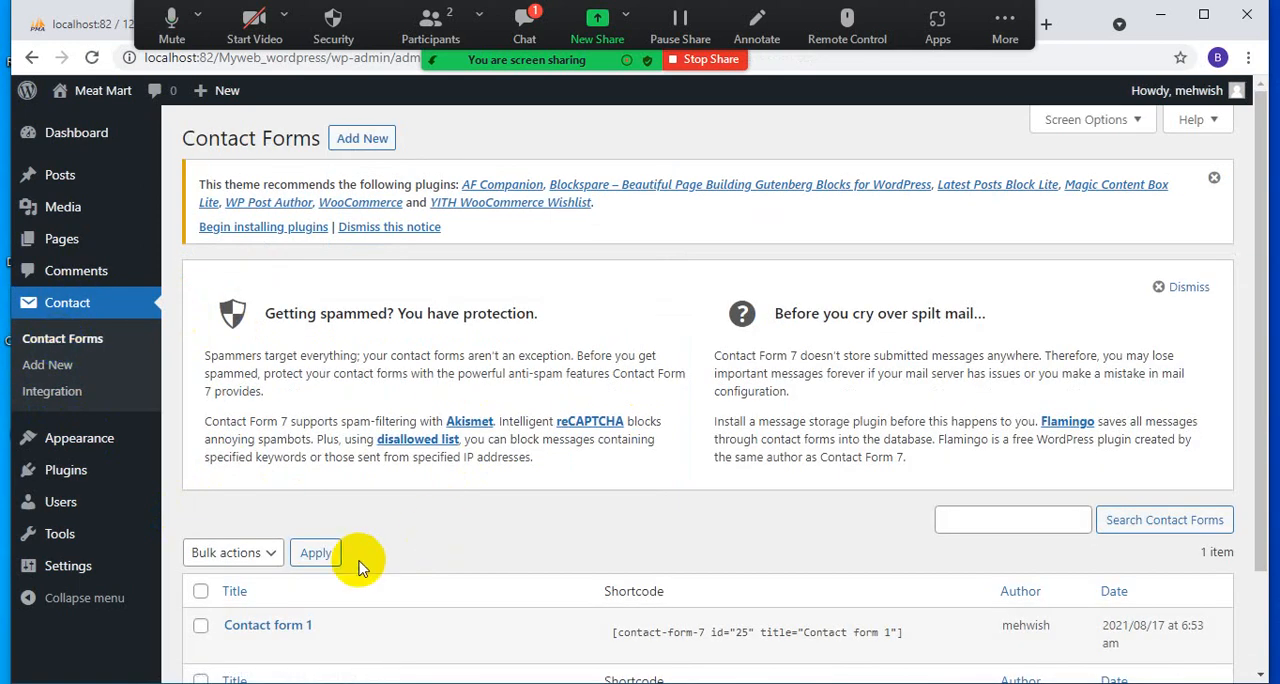
- Open Contact form 1 for editing and show its Sendinblue settings
scroll(340, 540, "down", 2)
left_click(233, 527)
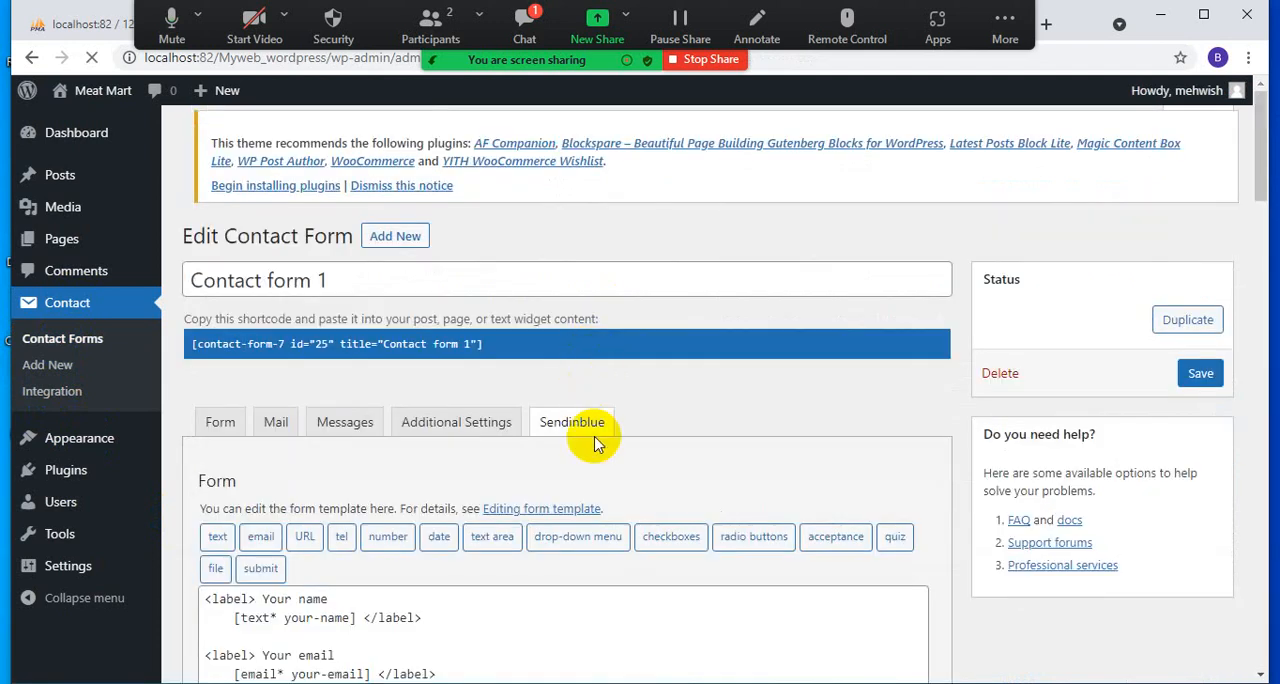
left_click(588, 436)
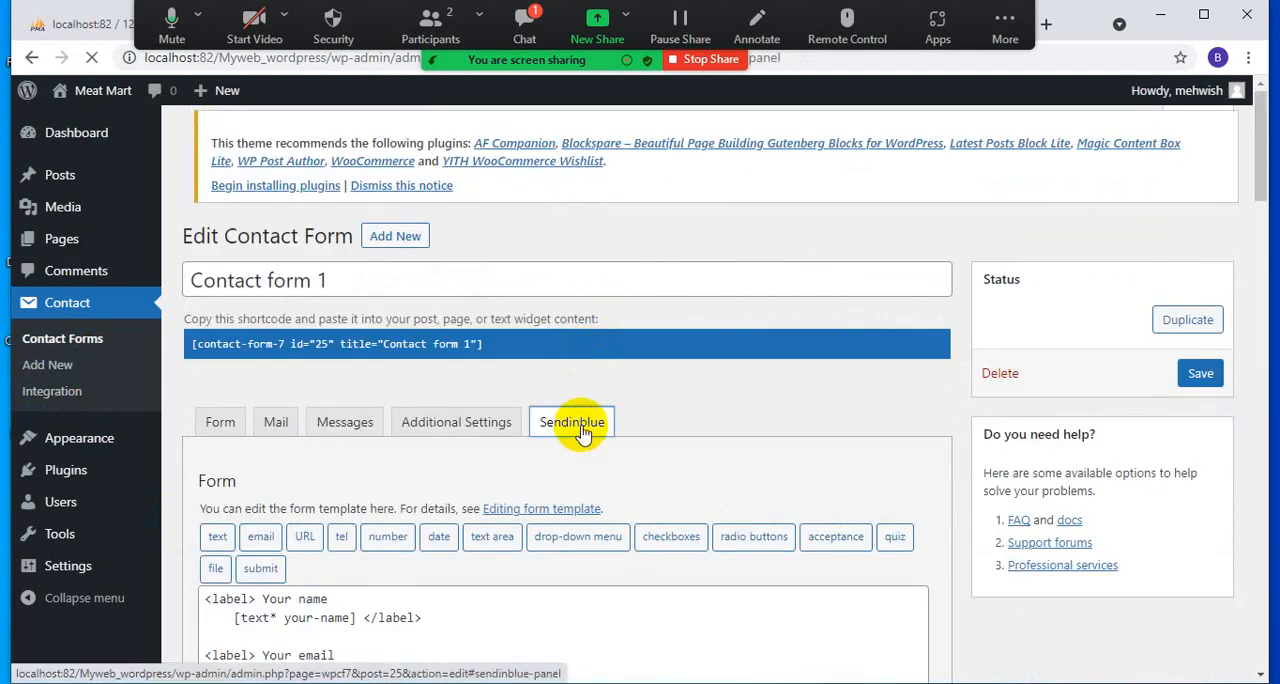
scroll(600, 400, "down", 3)
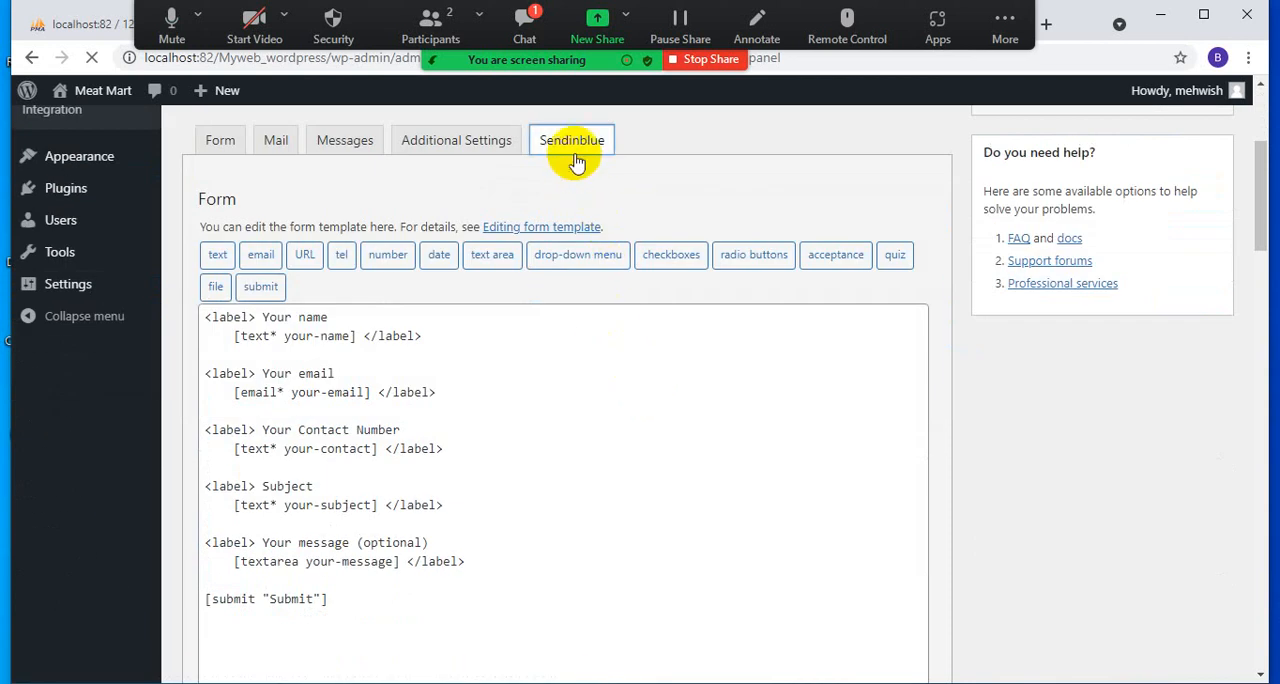
scroll(572, 145, "down", 3)
scroll(475, 365, "up", 3)
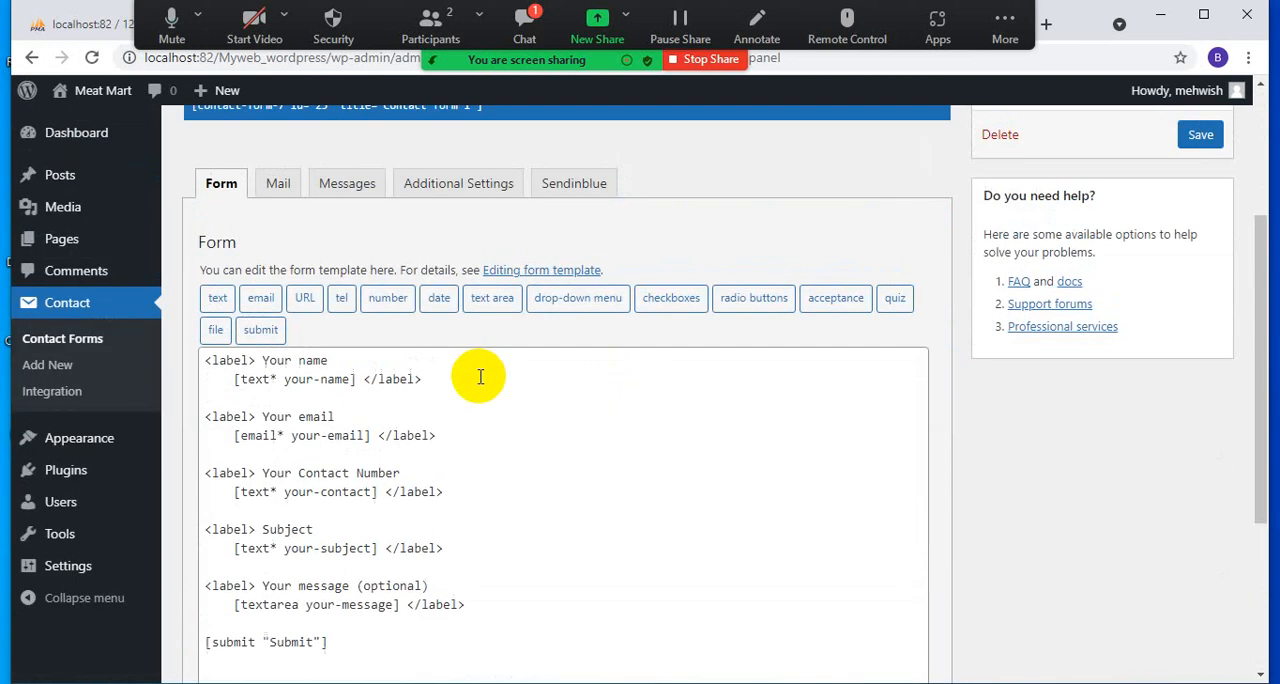
scroll(480, 376, "down", 1)
scroll(480, 376, "down", 1)
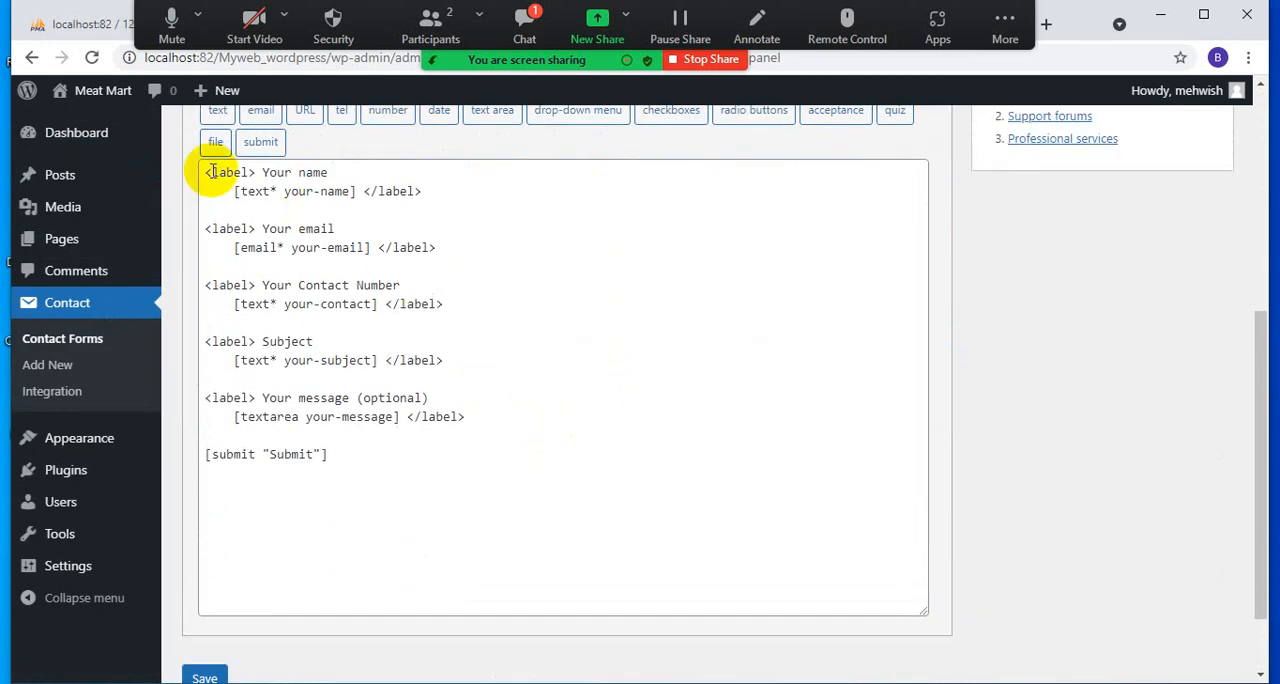
scroll(300, 250, "up", 2)
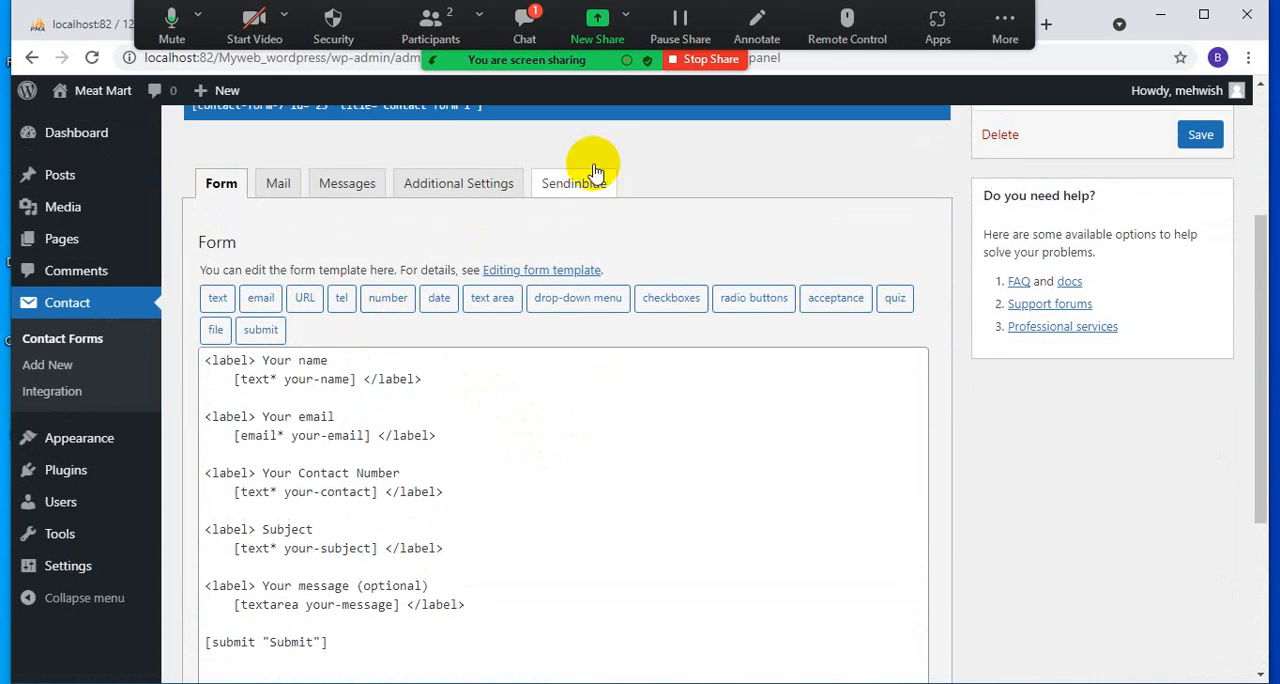
left_click(566, 182)
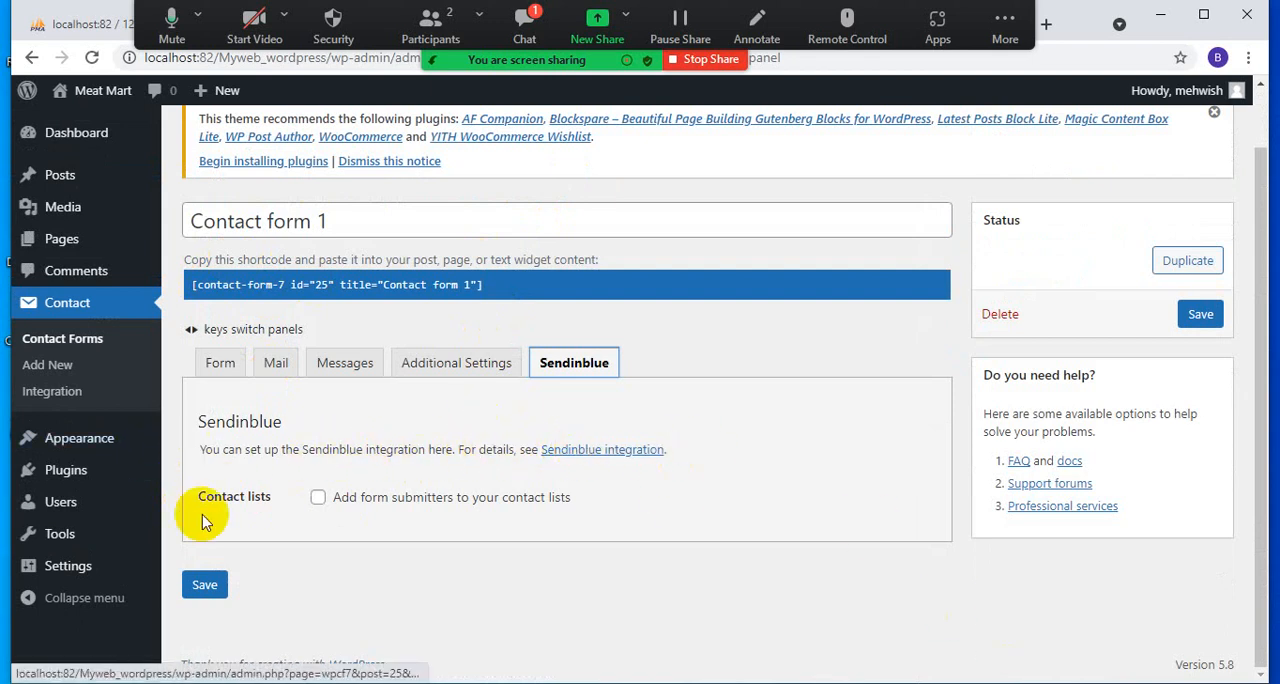
- Add form submitters to the "Your first list" contact list, enable the welcome email to new contacts, and save the form
left_click(317, 497)
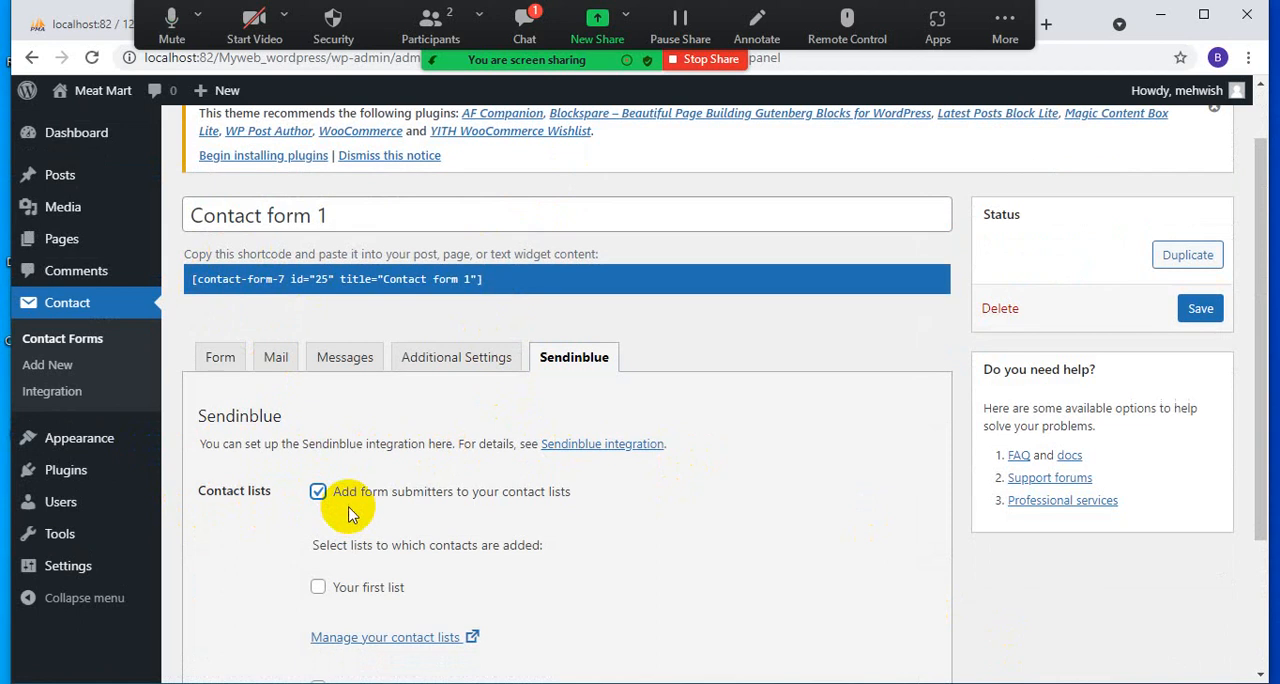
scroll(340, 470, "down", 2)
left_click(318, 405)
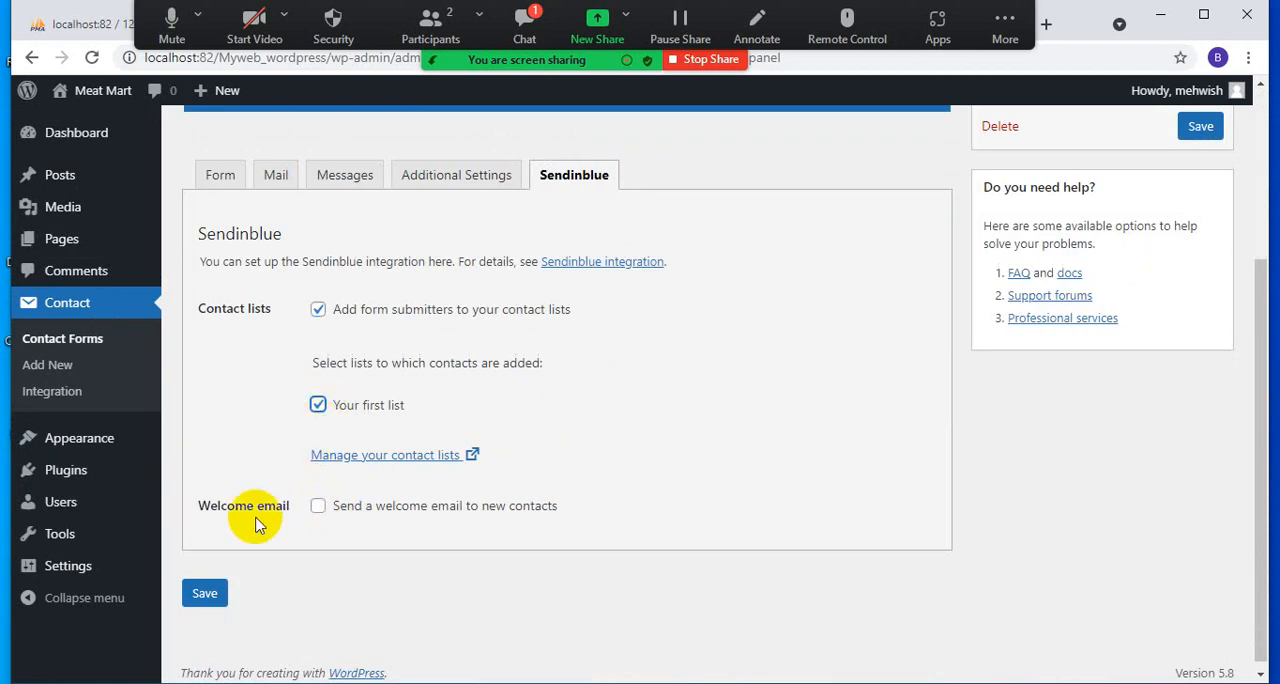
left_click(317, 510)
scroll(340, 508, "down", 1)
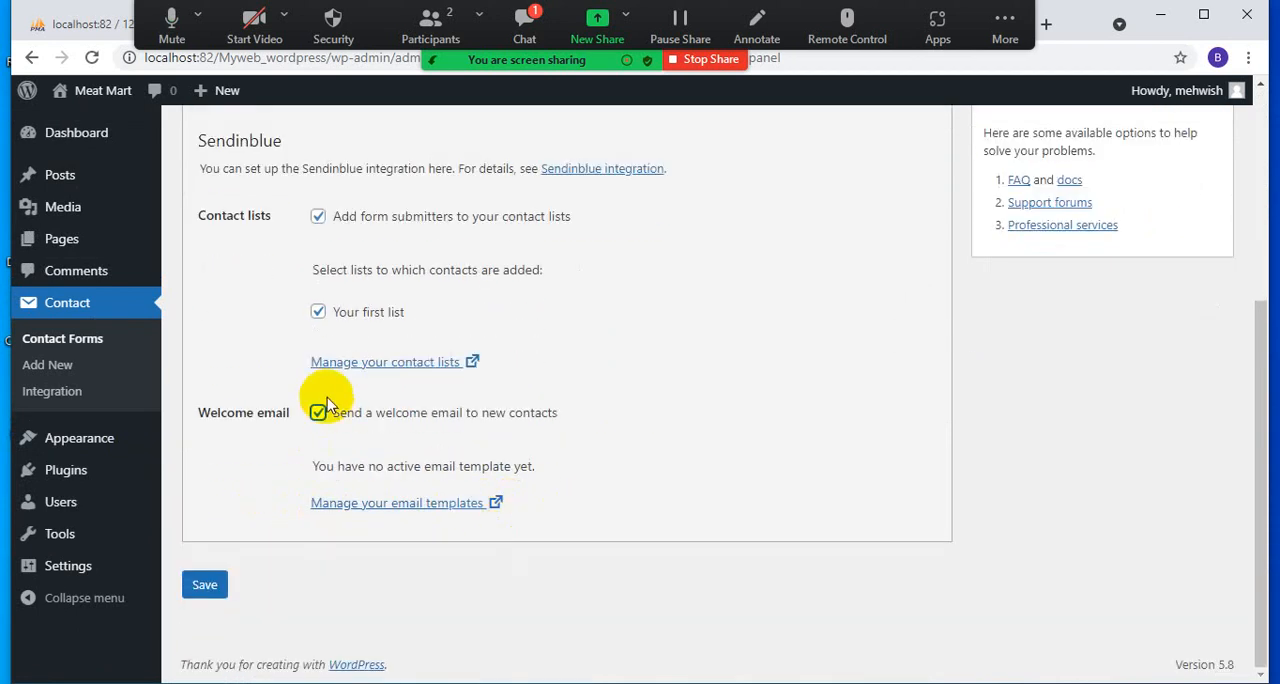
left_click(206, 588)
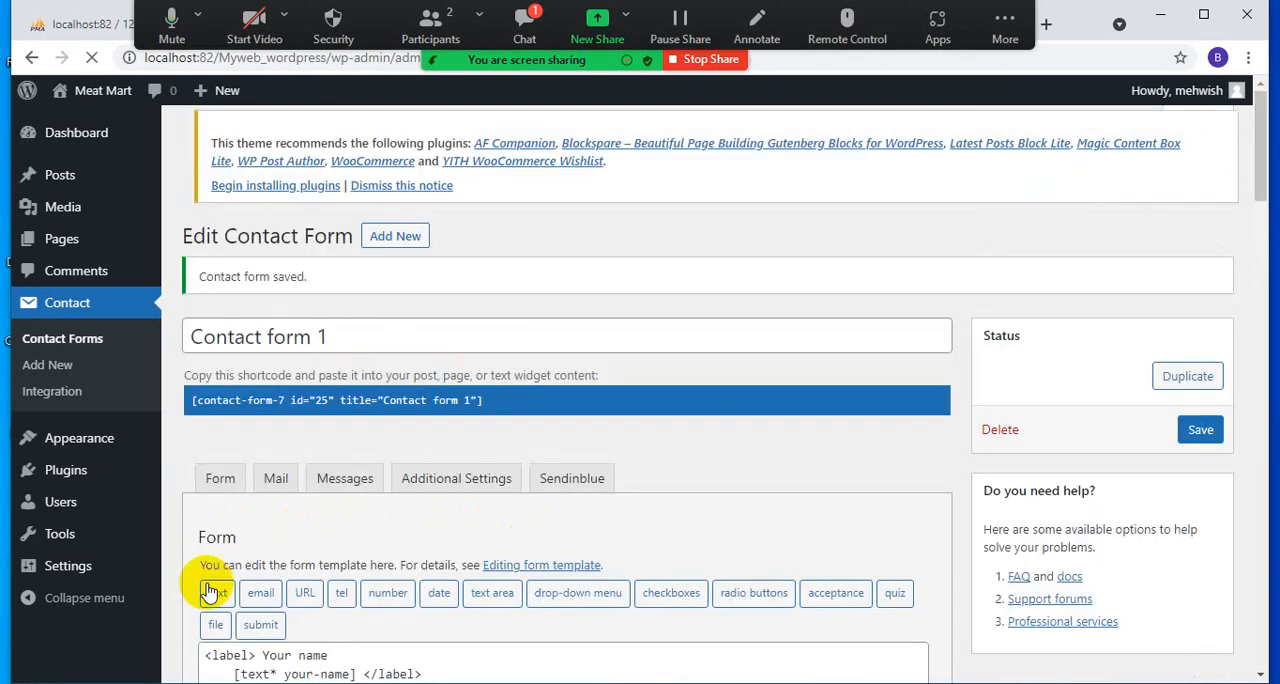
- Review the saved form's Sendinblue options, its Additional Settings, and its messages for the various submission situations
scroll(408, 518, "down", 1)
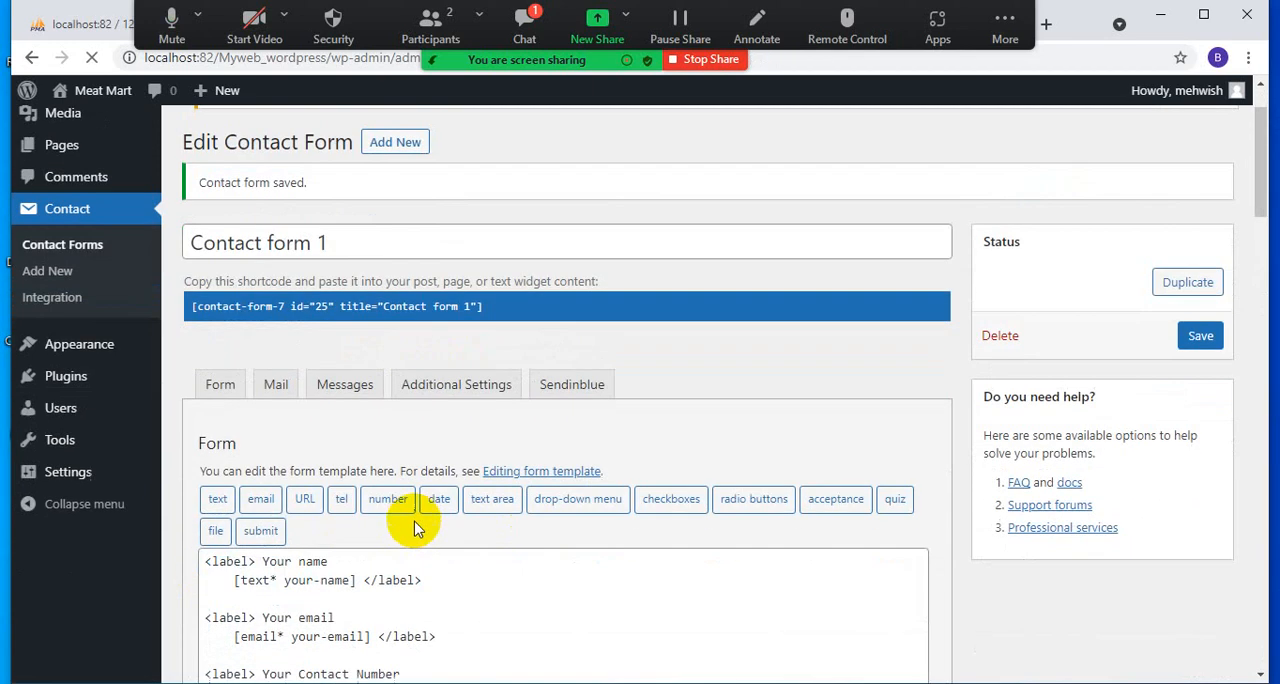
left_click(430, 388)
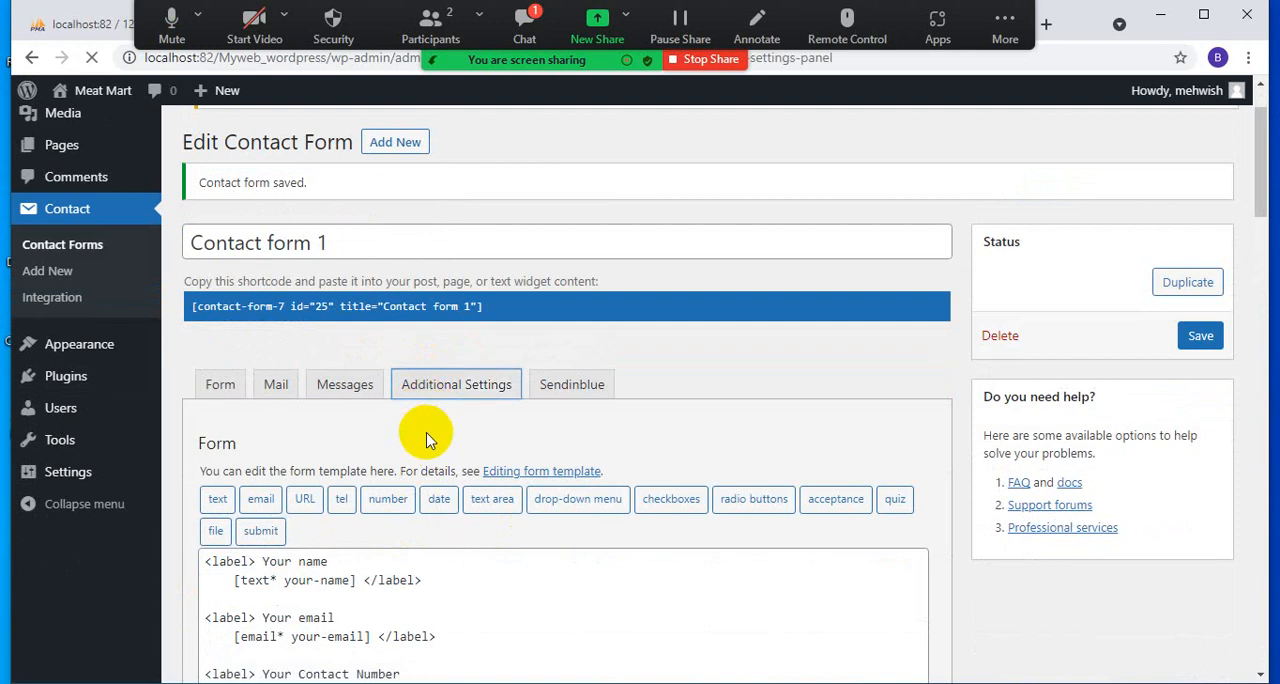
scroll(426, 430, "down", 3)
scroll(422, 220, "up", 2)
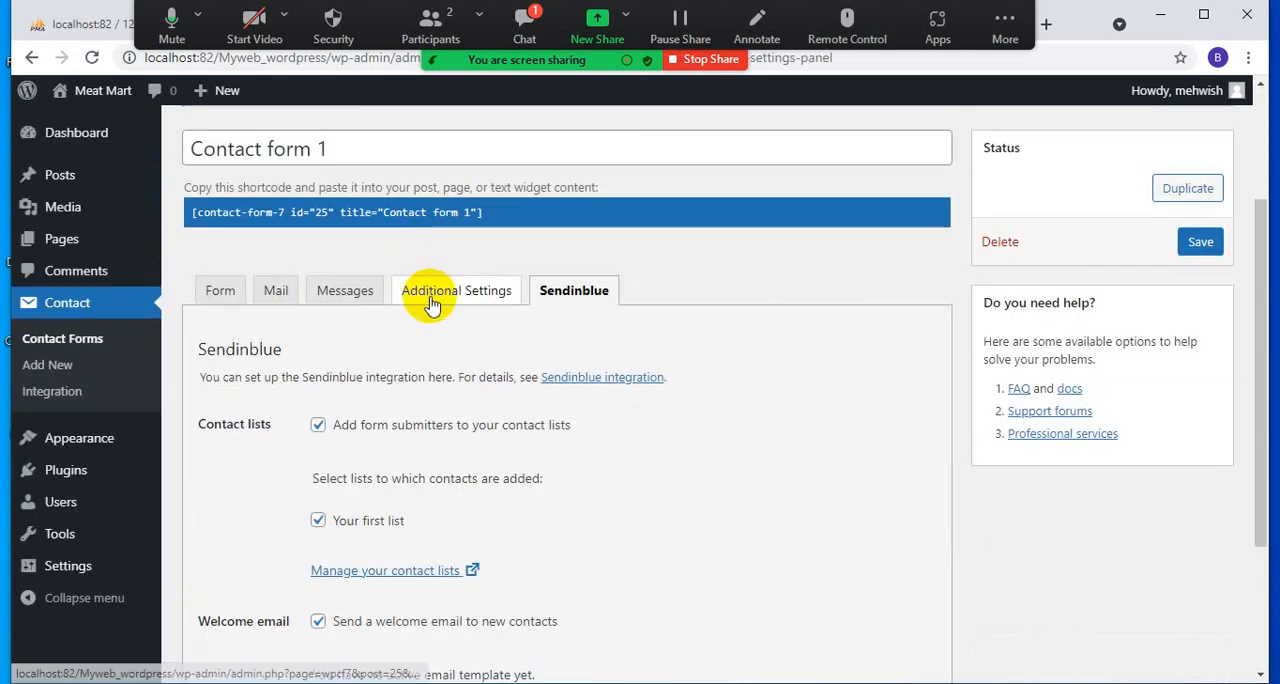
scroll(429, 526, "down", 4)
scroll(418, 360, "up", 5)
left_click(412, 364)
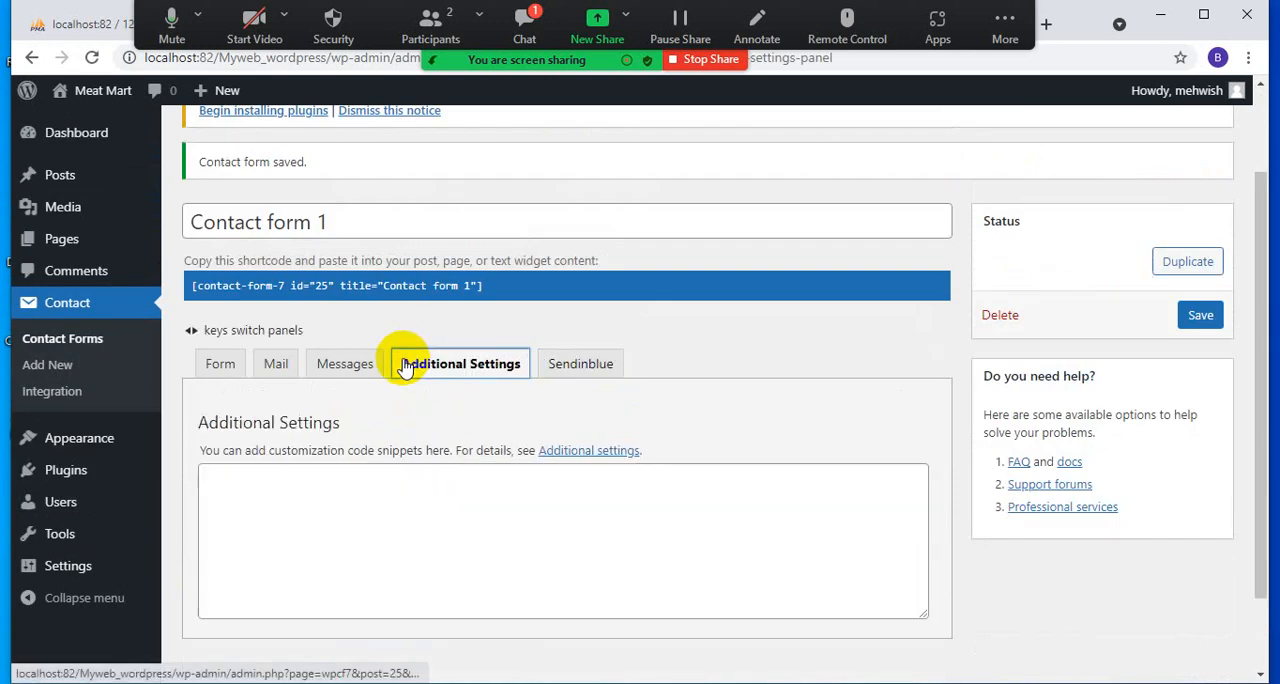
left_click(338, 364)
scroll(330, 548, "down", 3)
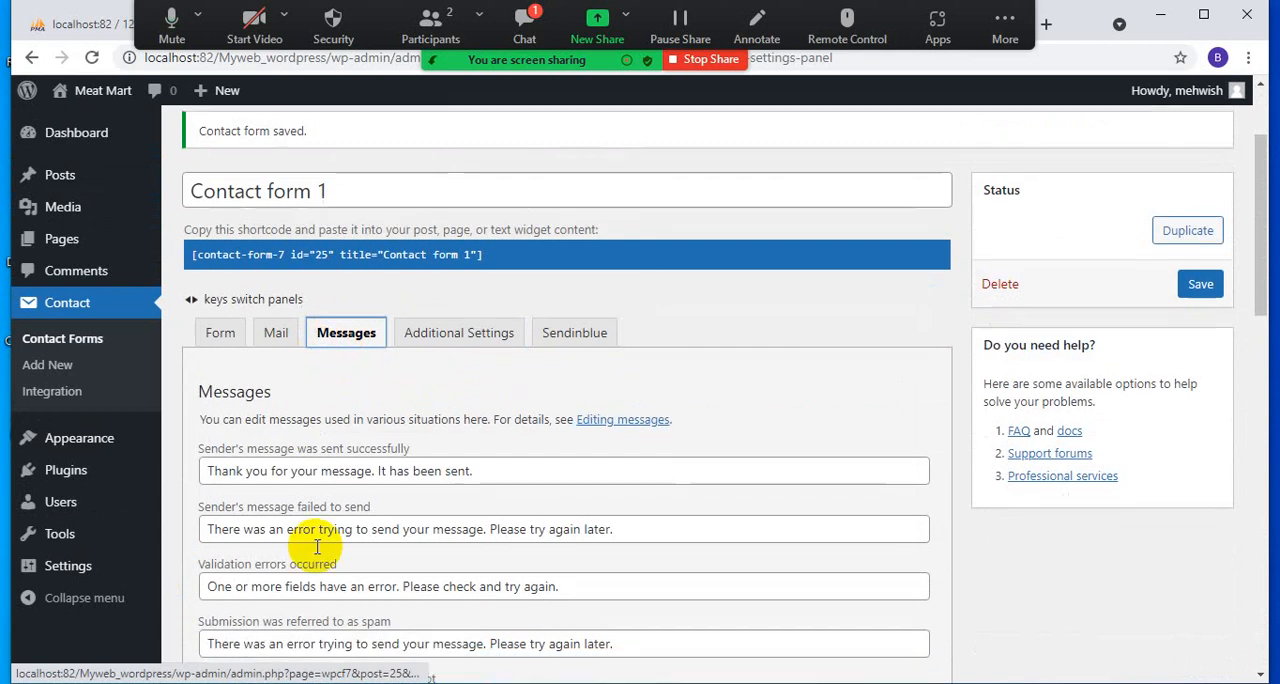
scroll(315, 558, "down", 6)
scroll(320, 566, "up", 8)
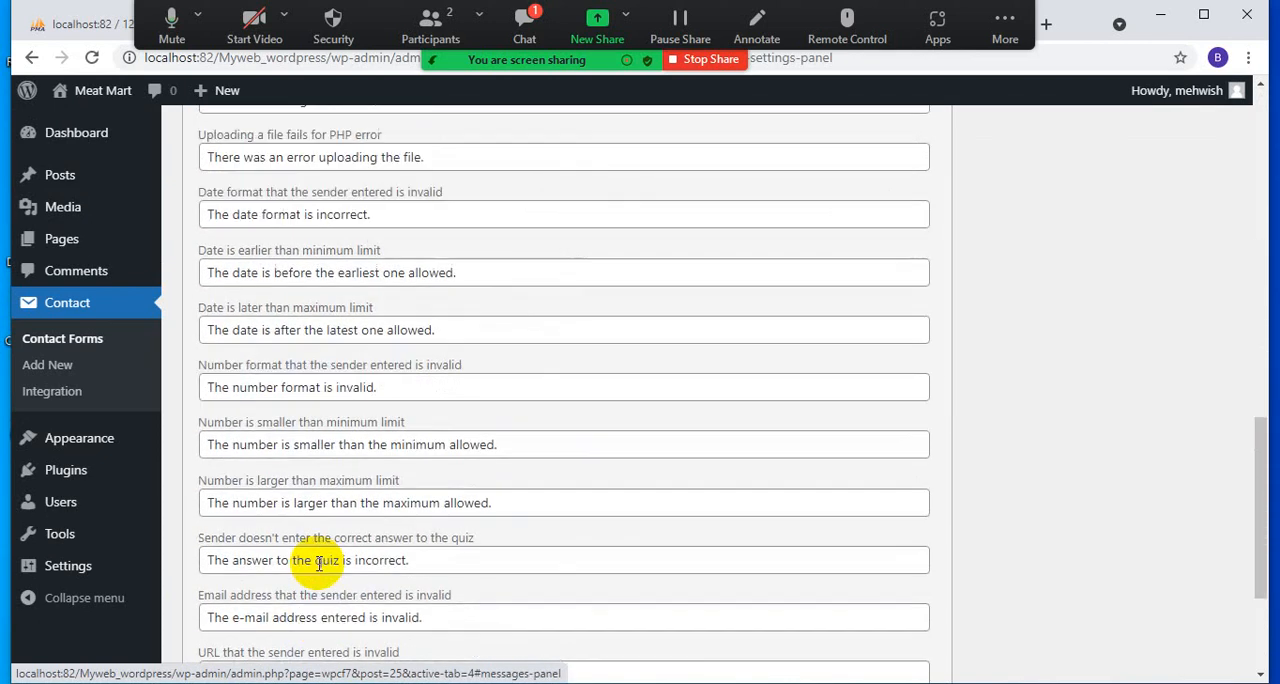
scroll(310, 530, "up", 3)
- Examine the contact form's mail template, including its headers and message body, and the field labels in its form template
left_click(285, 478)
scroll(330, 600, "down", 4)
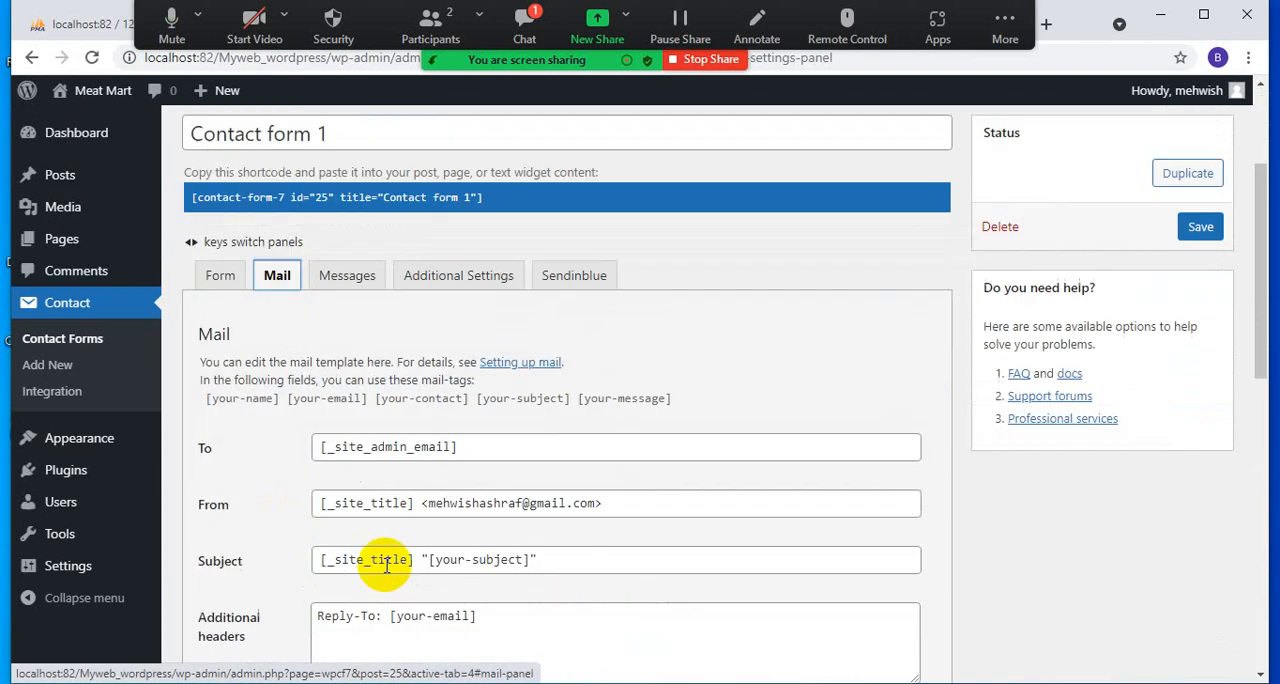
scroll(462, 435, "down", 3)
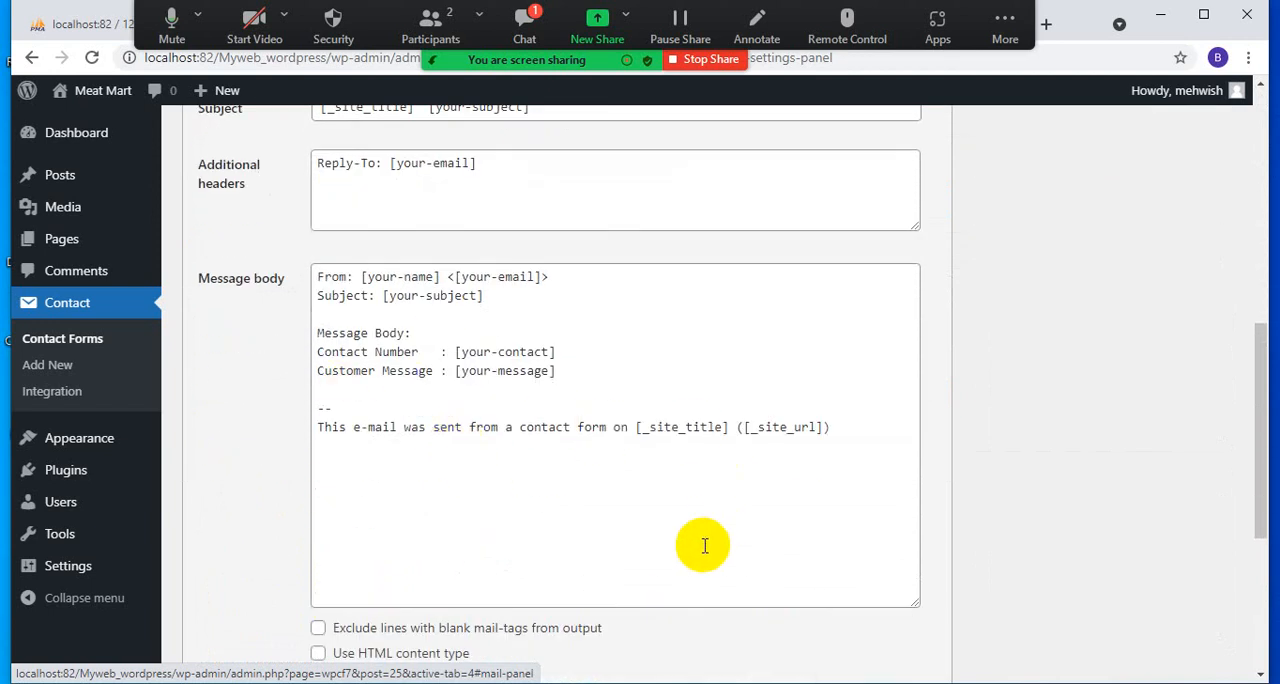
scroll(700, 544, "down", 4)
scroll(700, 553, "up", 10)
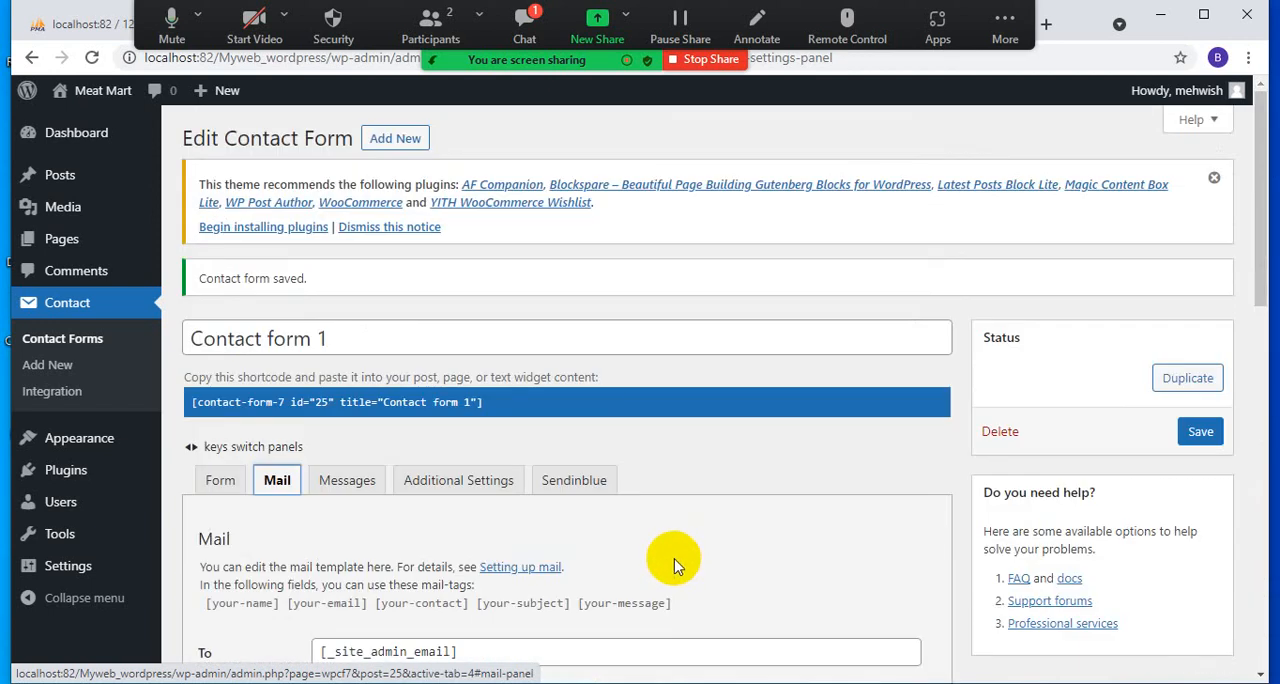
left_click(222, 479)
scroll(497, 530, "down", 3)
scroll(497, 530, "down", 3)
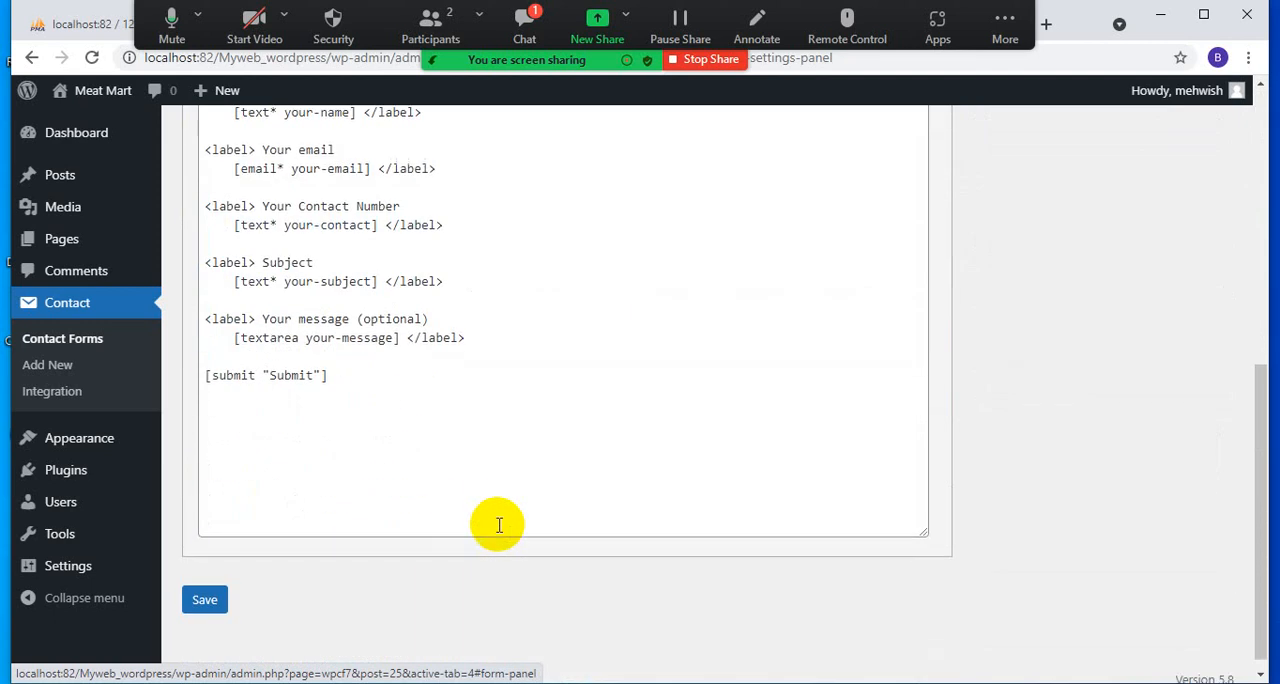
scroll(497, 530, "up", 5)
scroll(497, 533, "down", 4)
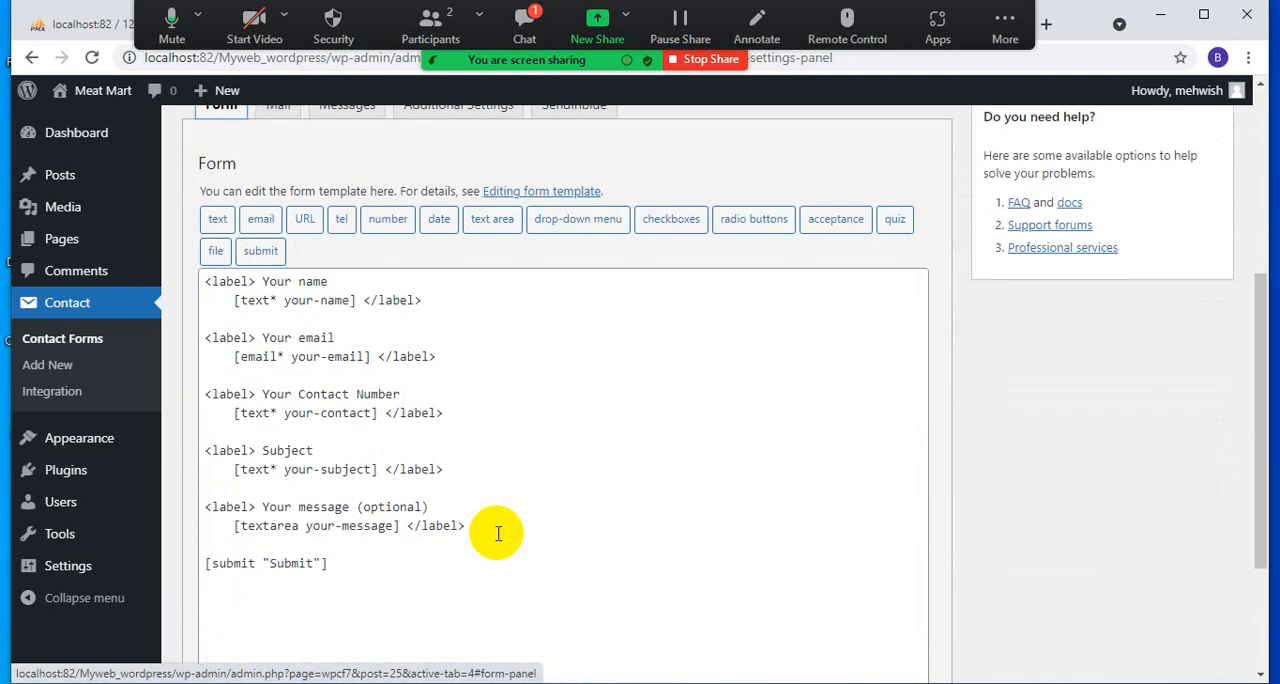
- Visit the live Meat Mart site and open its Contact page
scroll(497, 533, "up", 4)
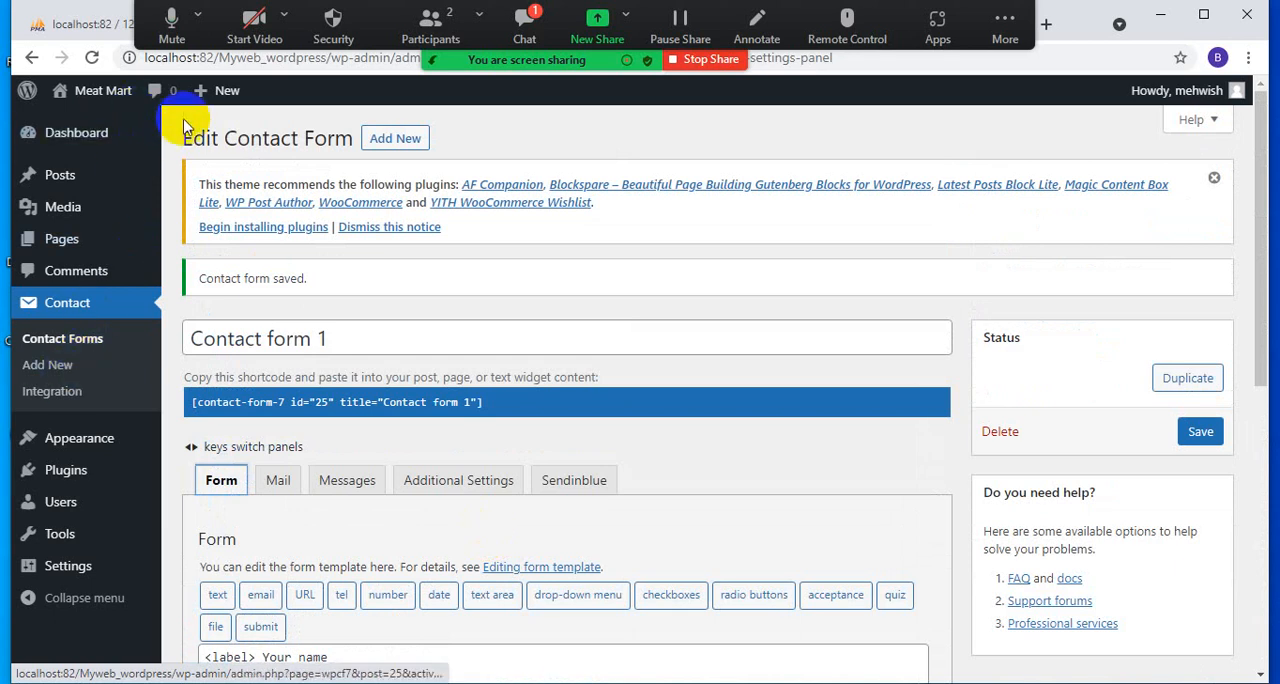
mouse_move(91, 101)
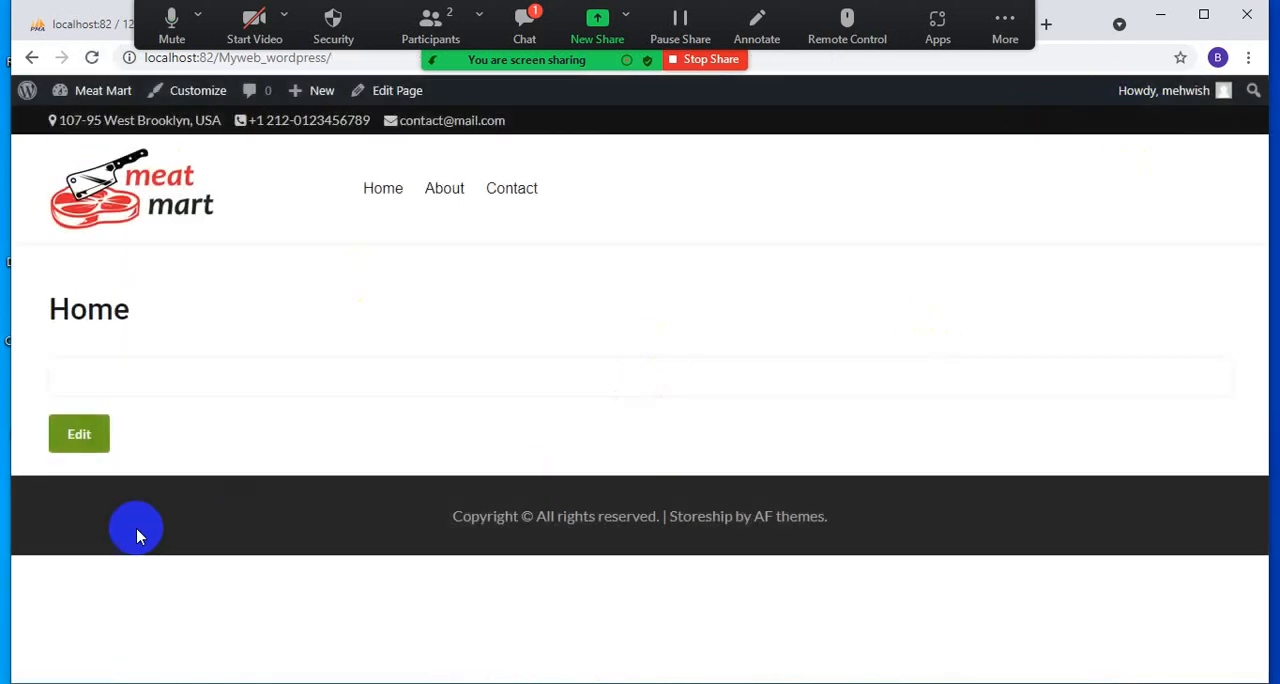
left_click(503, 190)
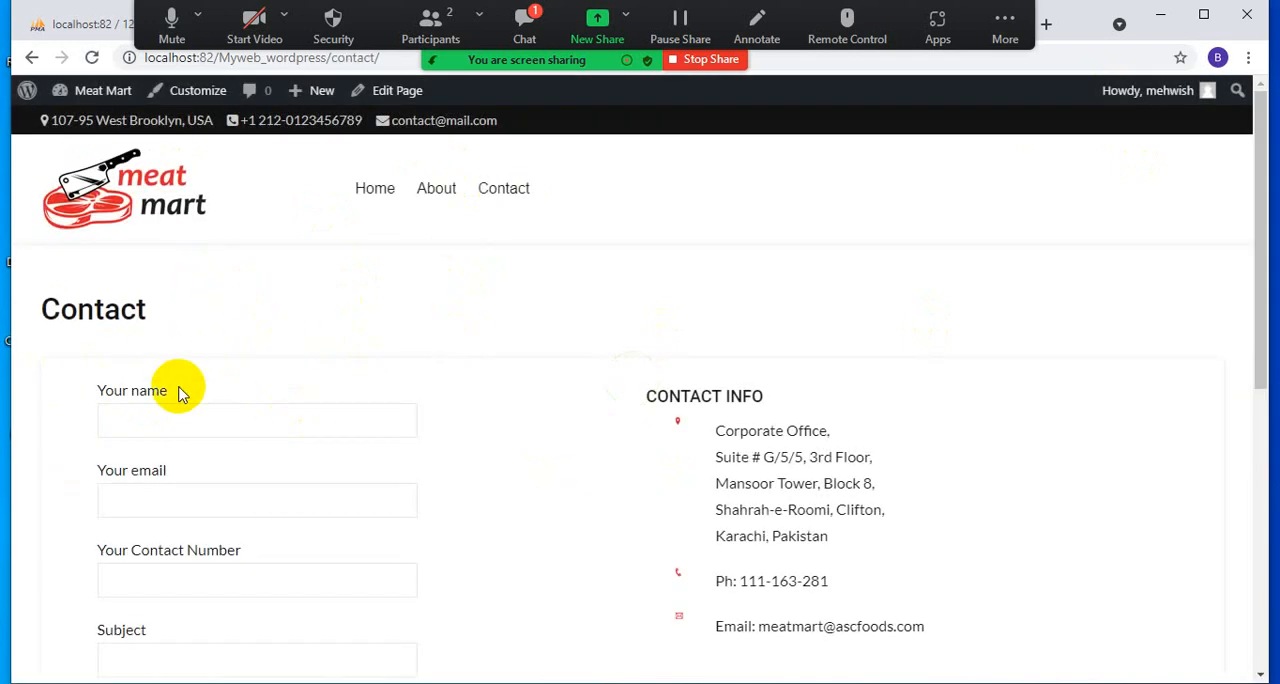
- Fill in the contact form with the sender's name, email and contact number, the subject "hi", and the message "xcbfgvncgmhbhj"
left_click(145, 418)
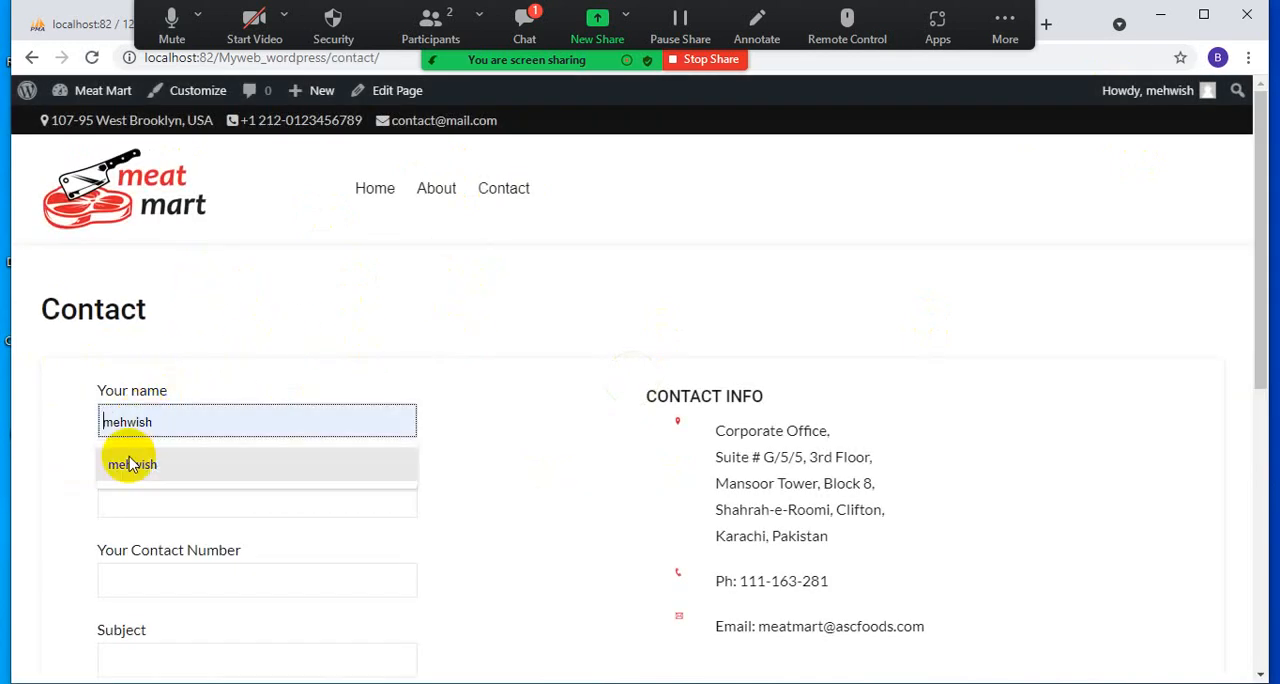
left_click(130, 464)
left_click(134, 494)
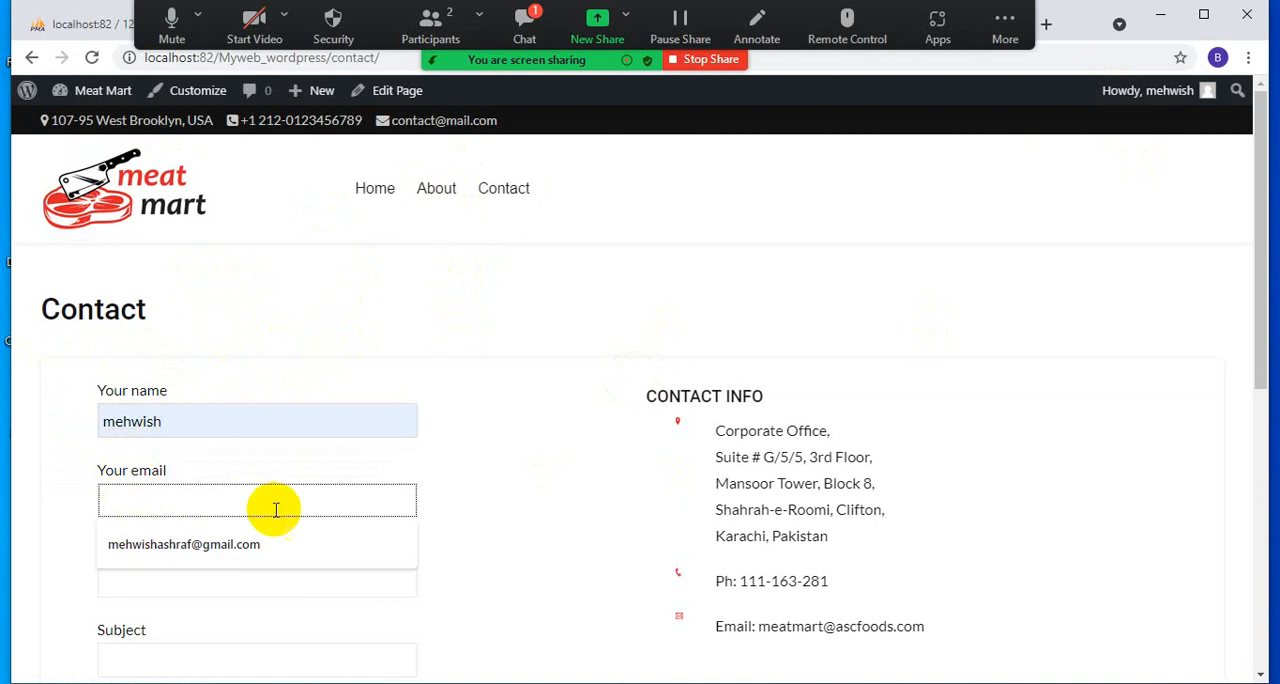
left_click(209, 543)
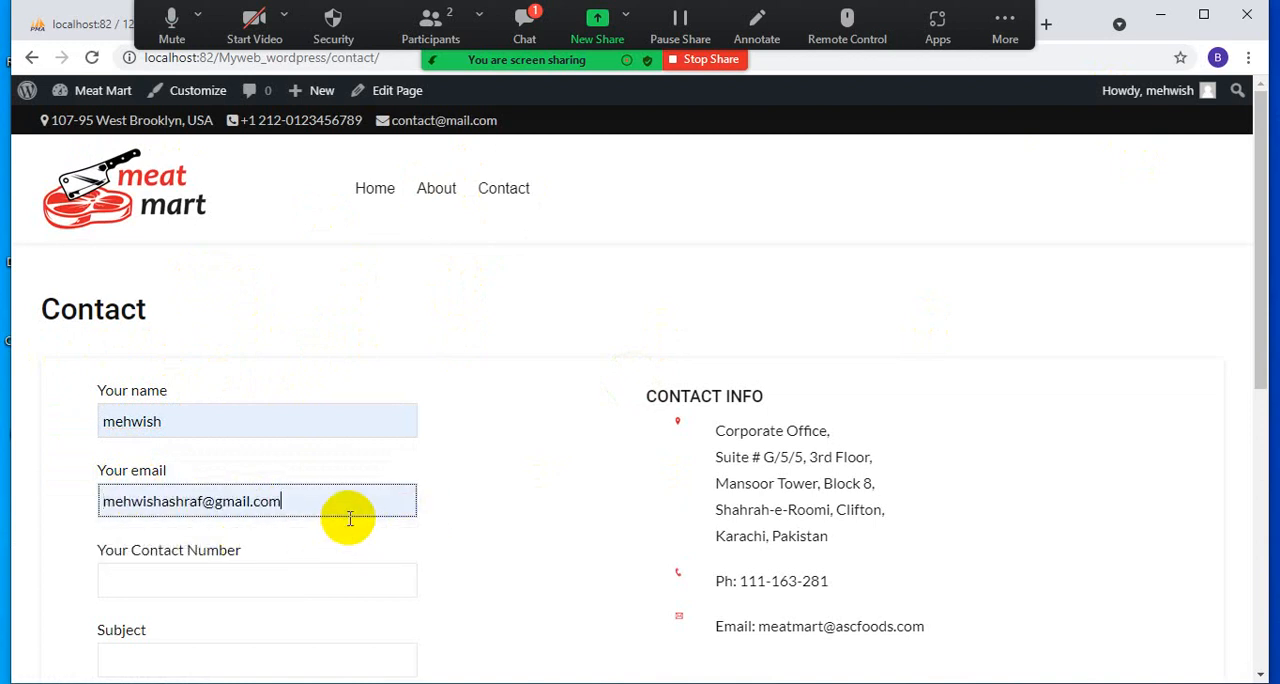
scroll(350, 518, "down", 2)
left_click(203, 390)
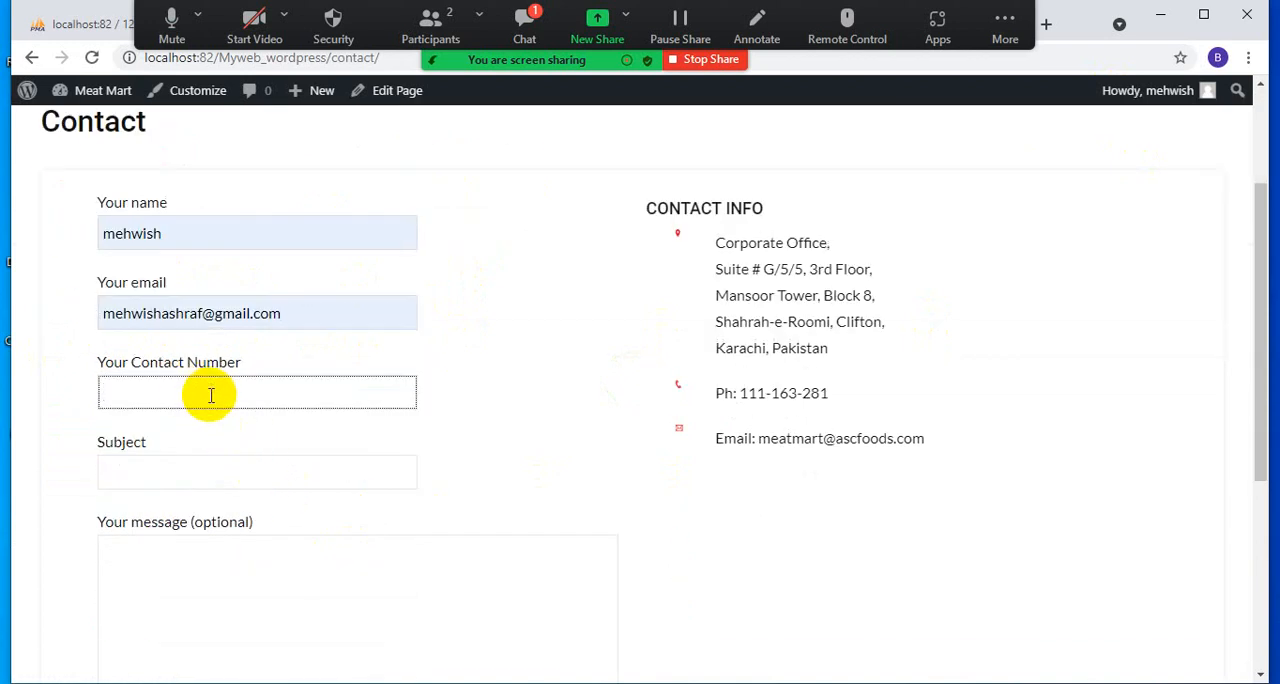
type("45676879")
left_click(162, 478)
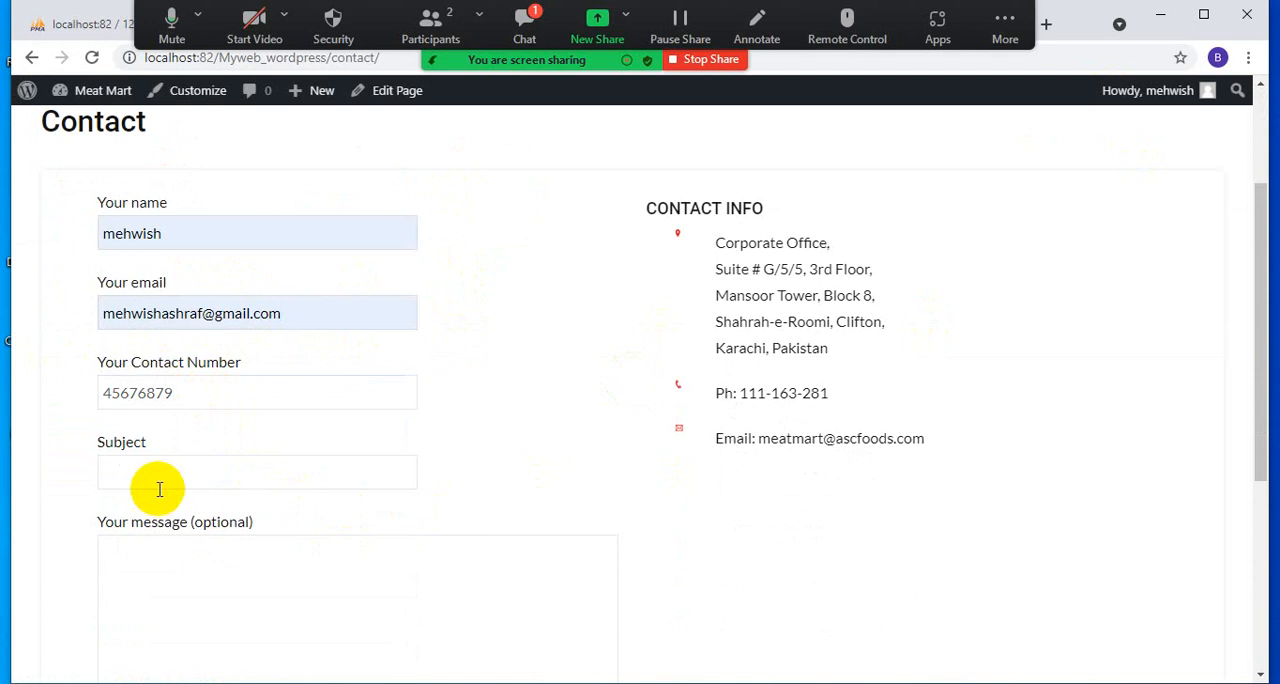
left_click(119, 519)
left_click(130, 563)
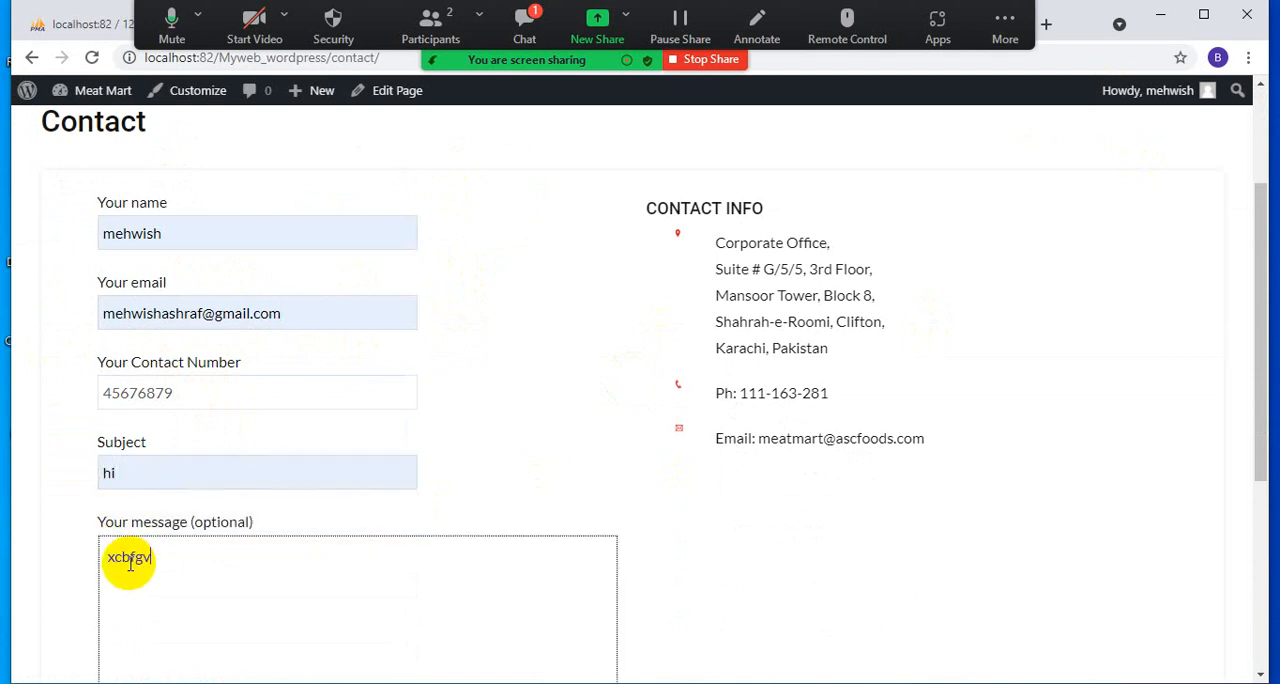
- Submit the completed contact form, check the response below it, and retry the submission
scroll(391, 420, "down", 2)
left_click(140, 636)
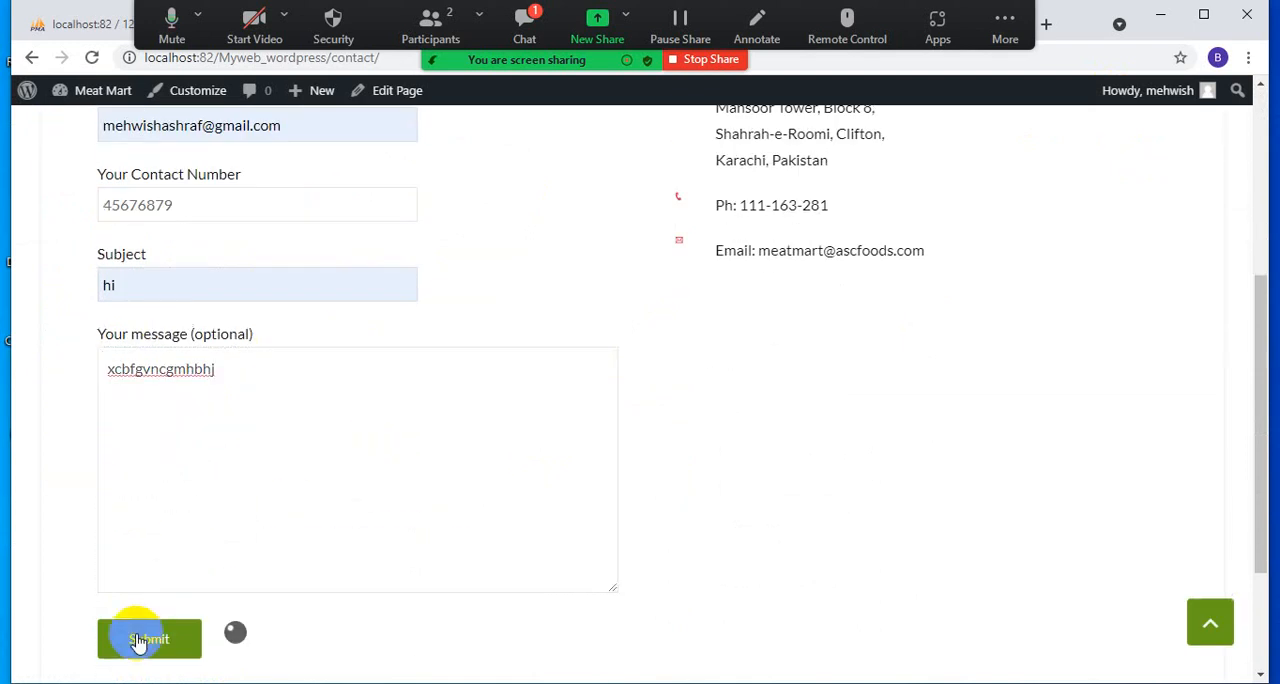
scroll(622, 430, "down", 2)
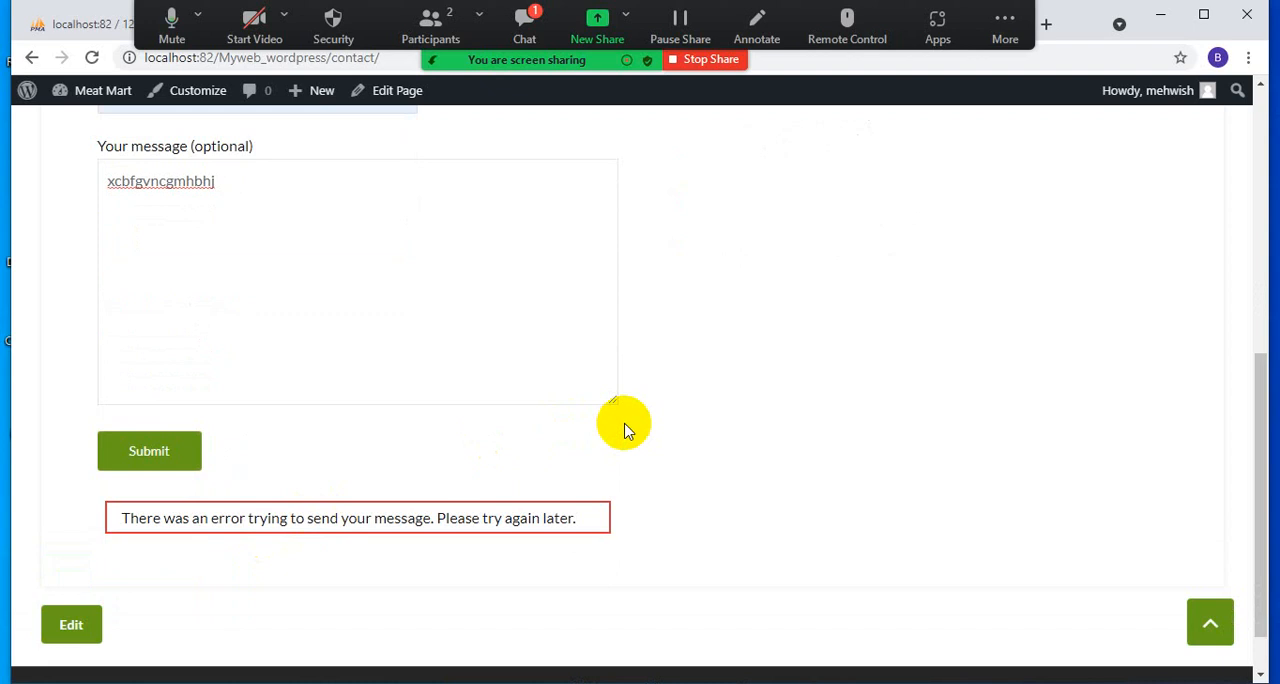
left_click(157, 434)
- Examine the Sendinblue SMTP & API page, including the existing API keys and the API usage sample
left_click_drag(1086, 21, 1098, 74)
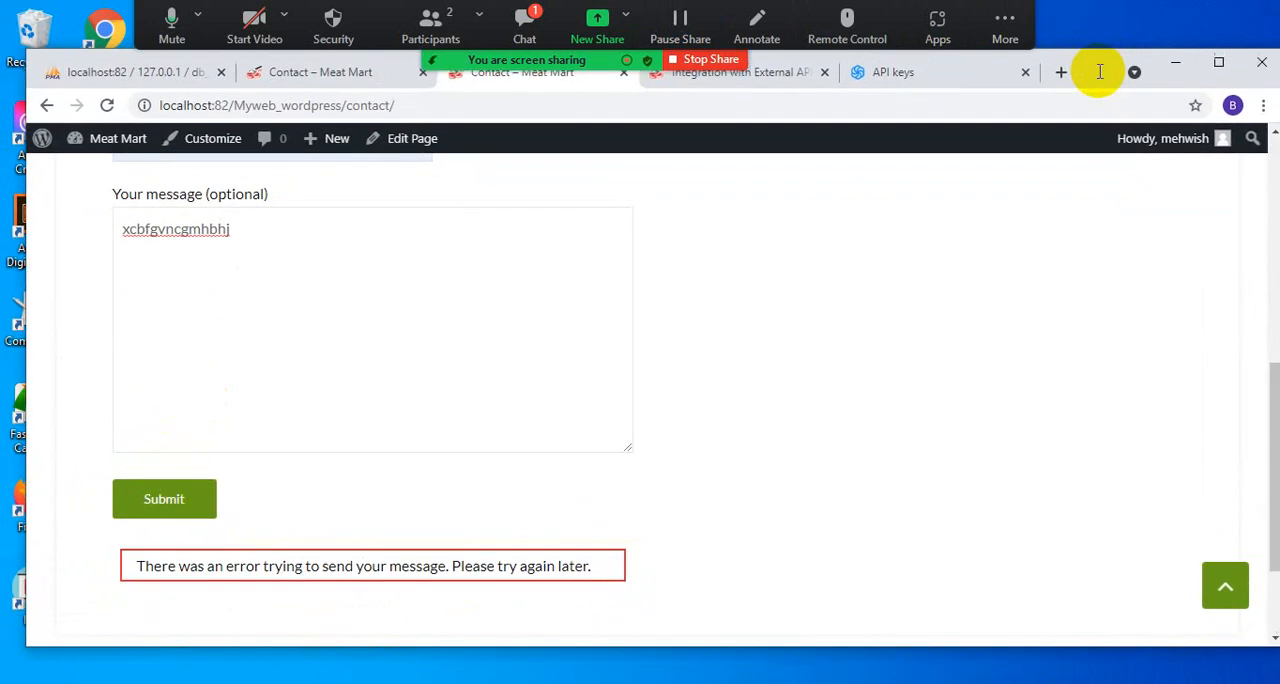
left_click(920, 88)
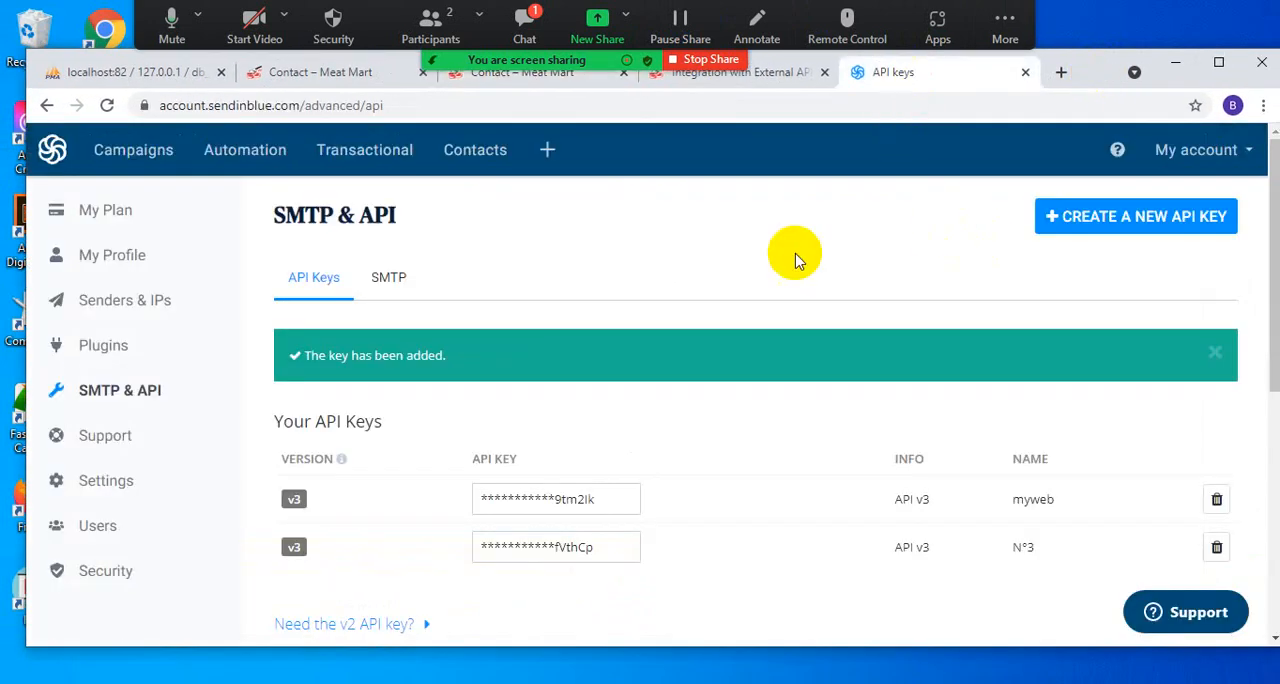
left_click(98, 398)
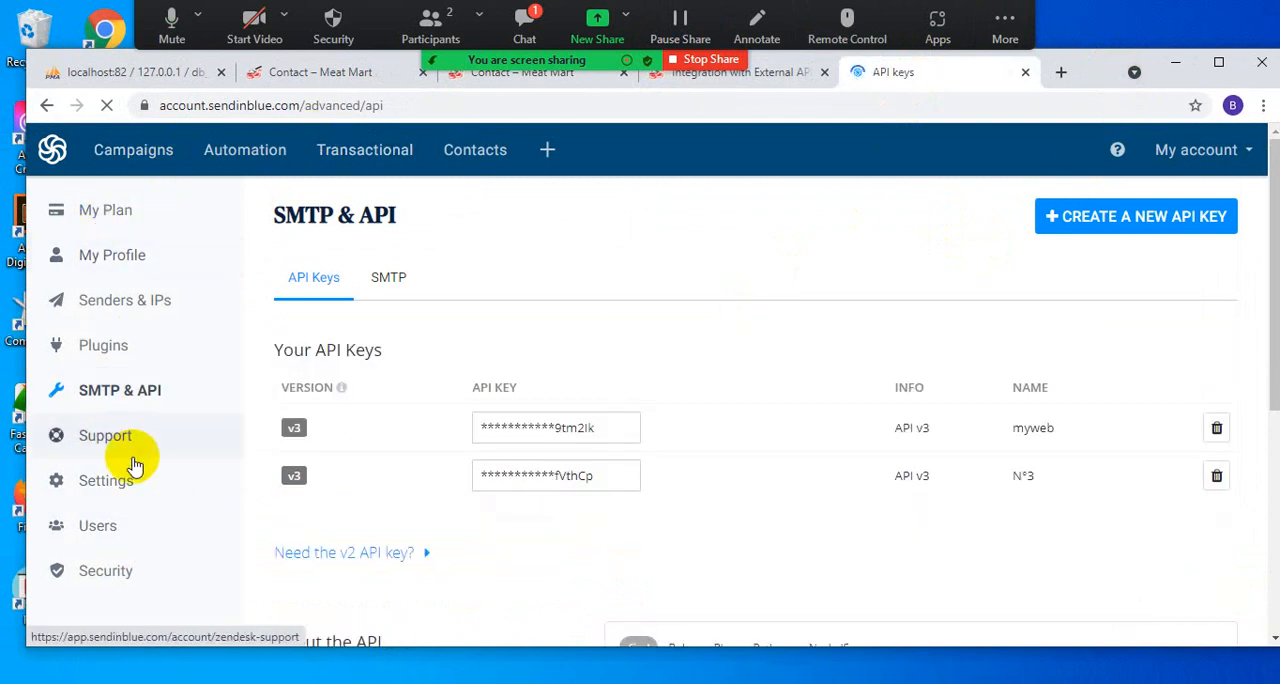
scroll(260, 445, "down", 3)
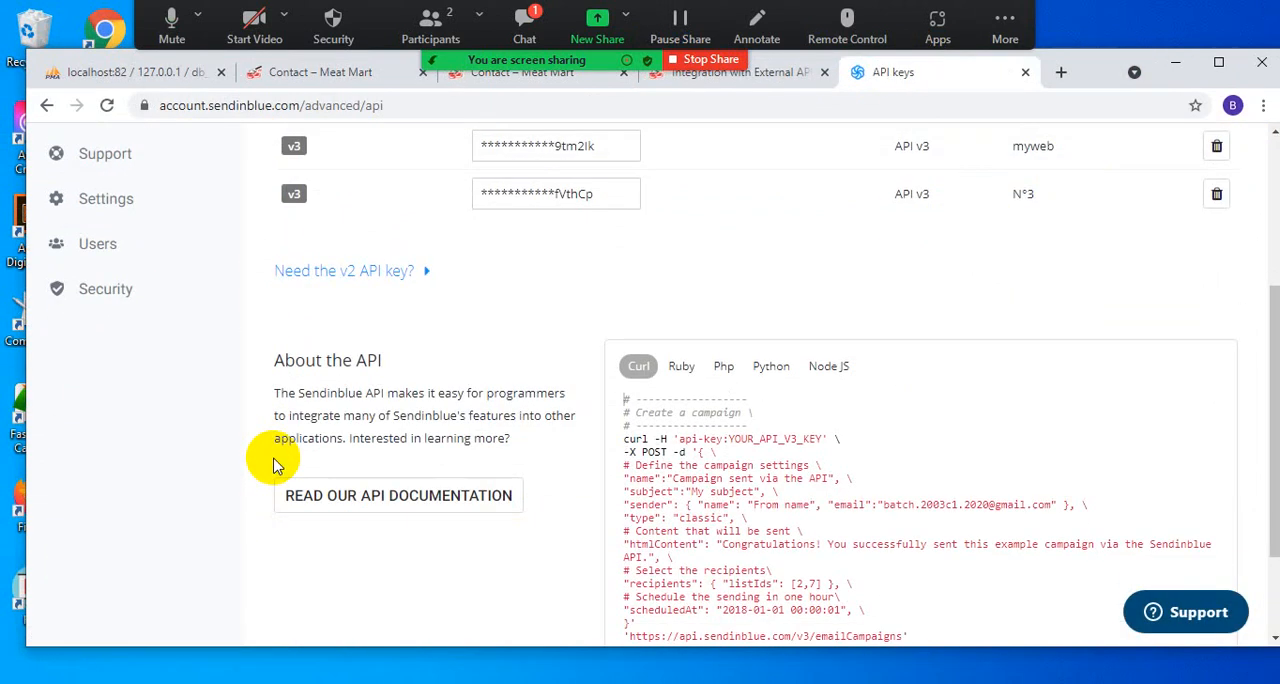
scroll(277, 466, "down", 2)
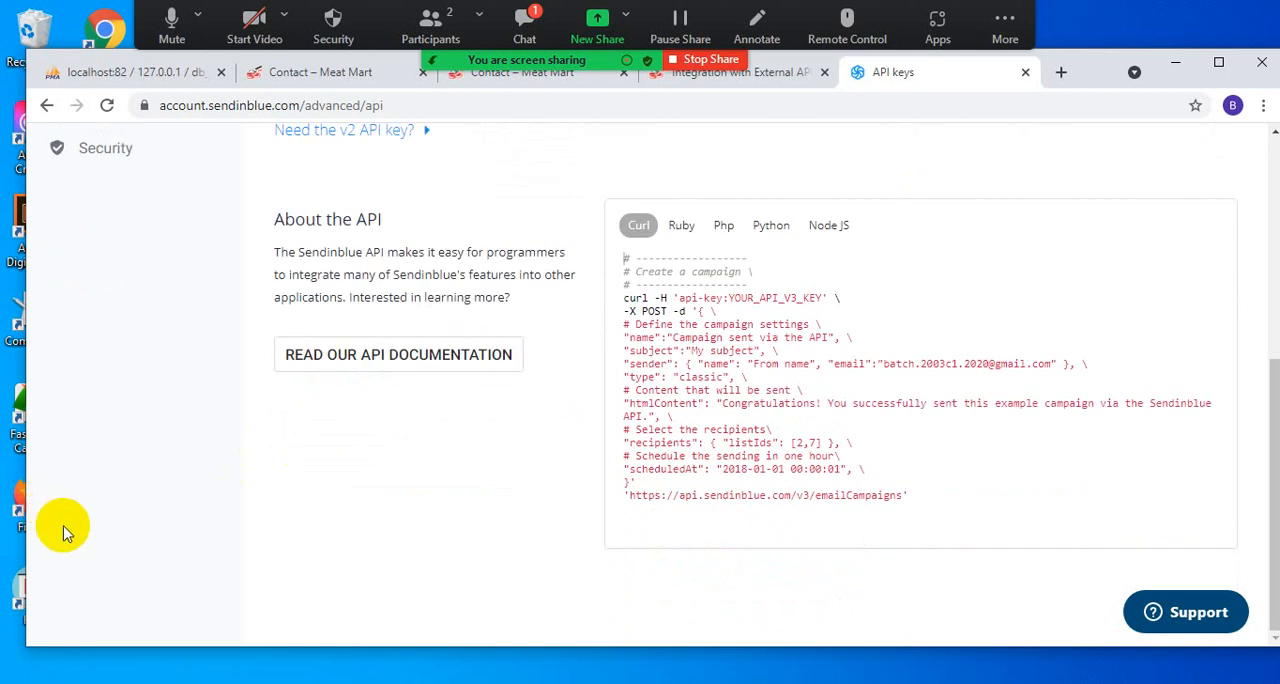
scroll(63, 531, "up", 4)
scroll(63, 534, "down", 1)
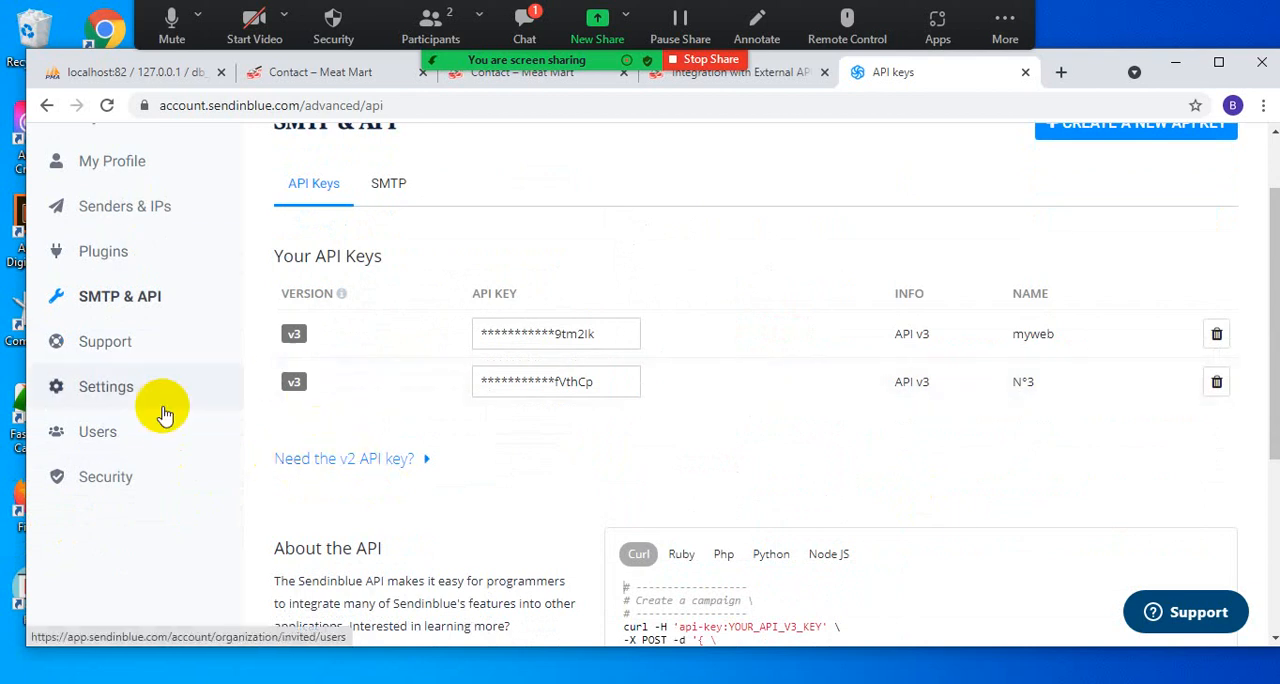
left_click(47, 106)
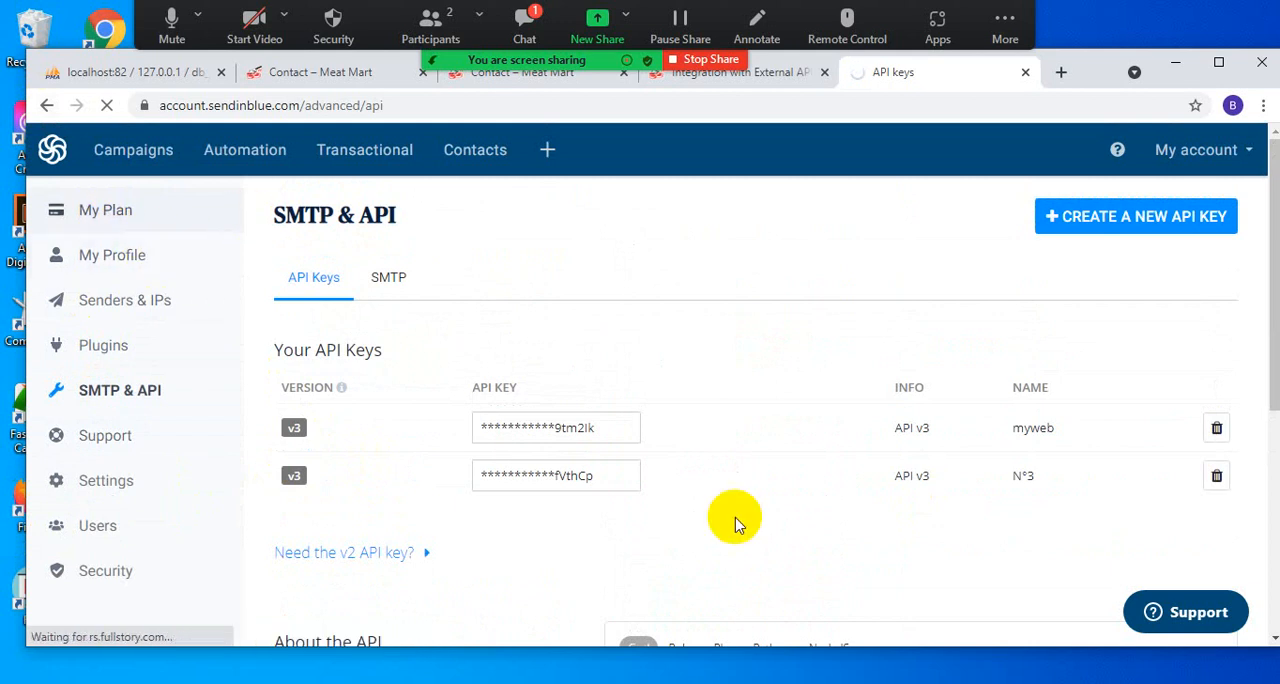
- Switch to the Contact page at localhost:83, submit its already completed form, and highlight the response message
left_click(833, 680)
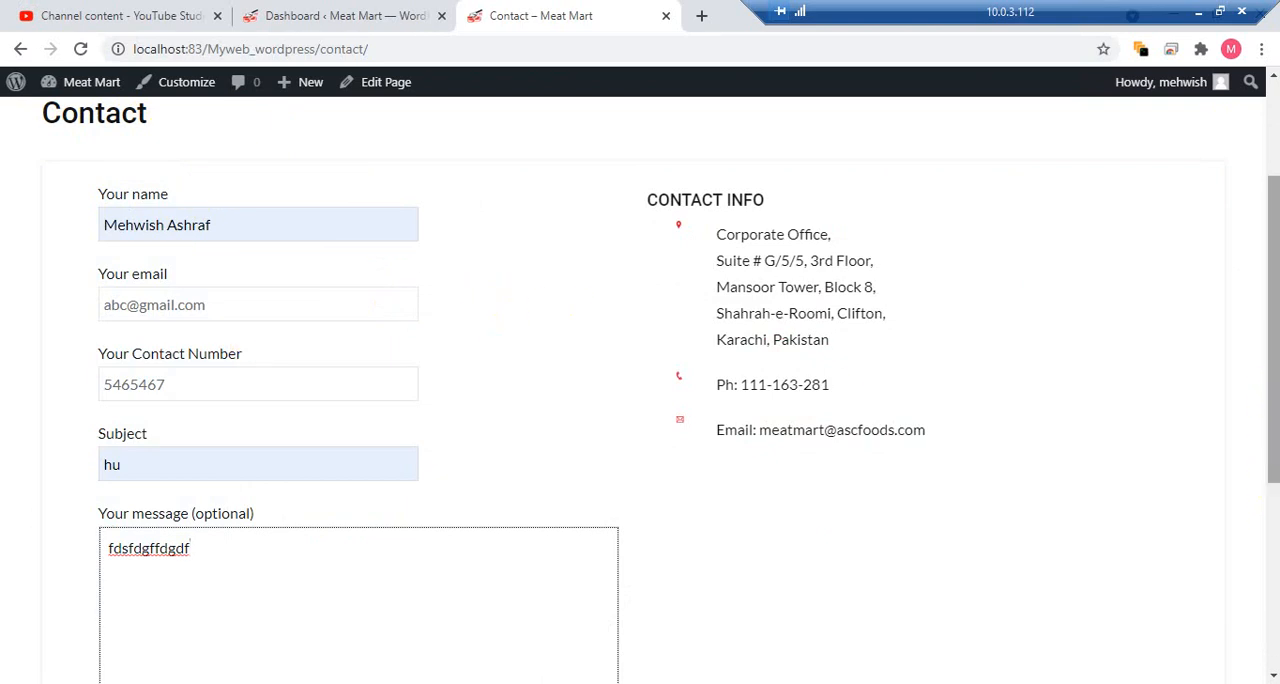
left_click_drag(1270, 428, 1223, 621)
left_click(150, 456)
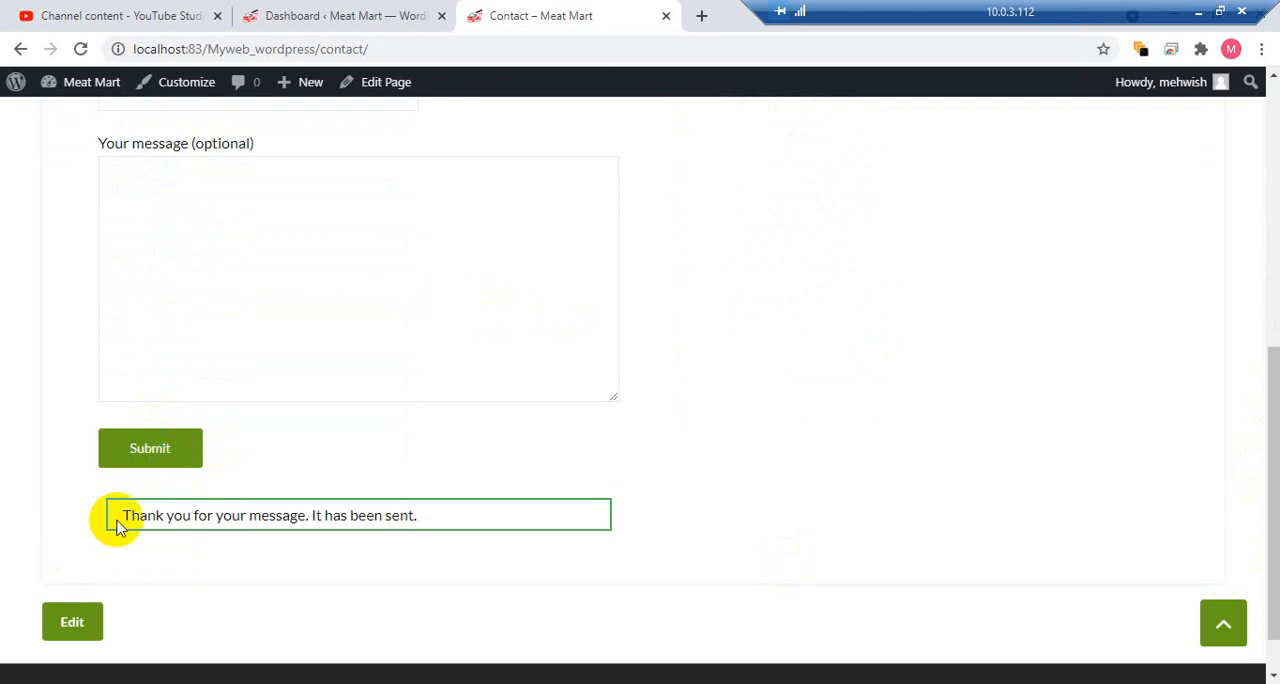
left_click_drag(123, 520, 453, 541)
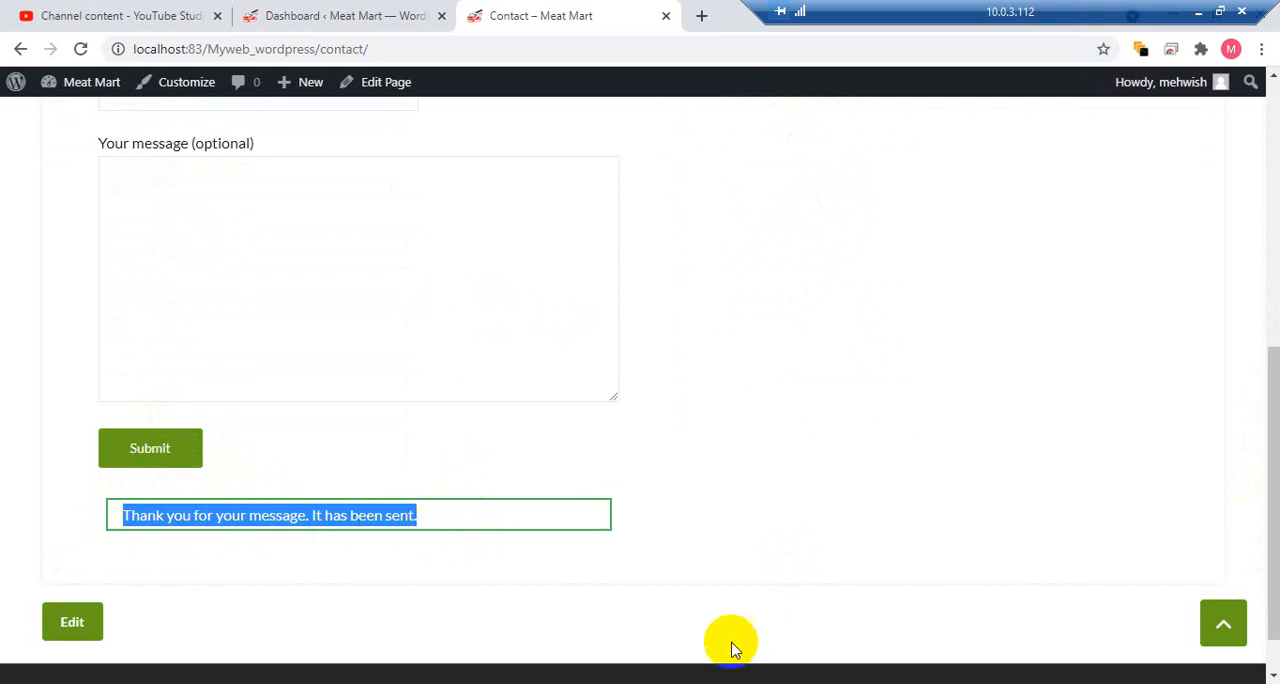
key("alt+Tab")
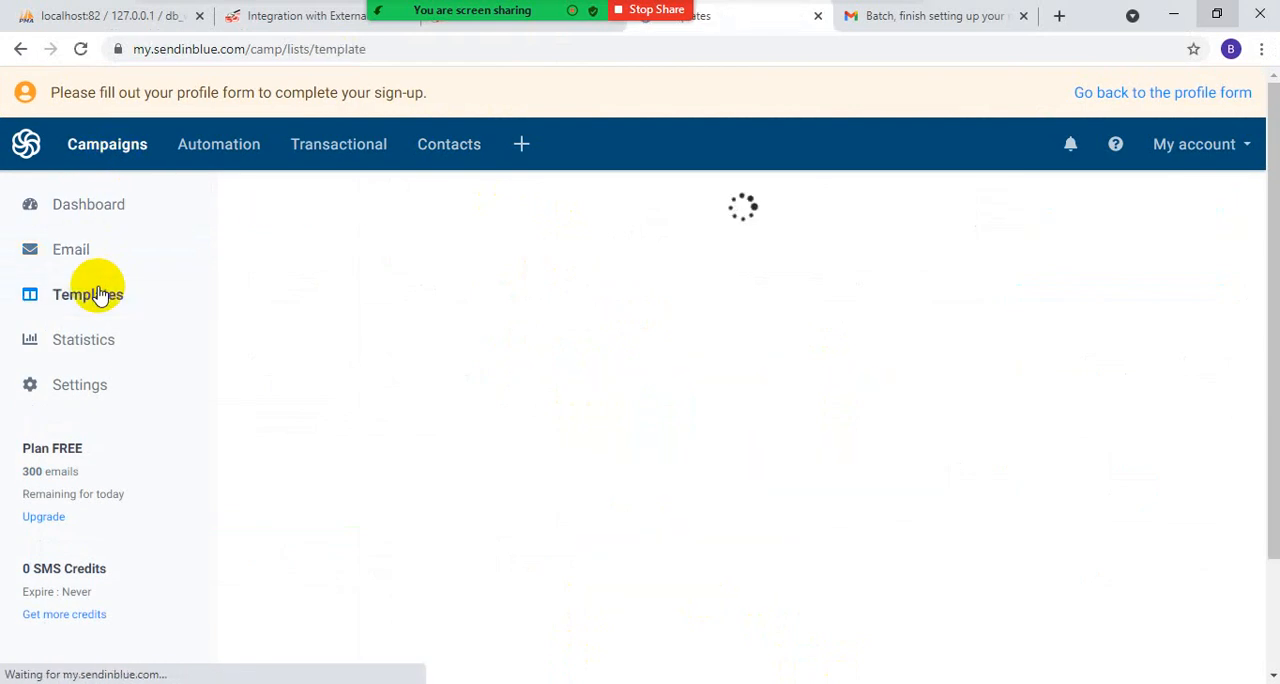
left_click(722, 541)
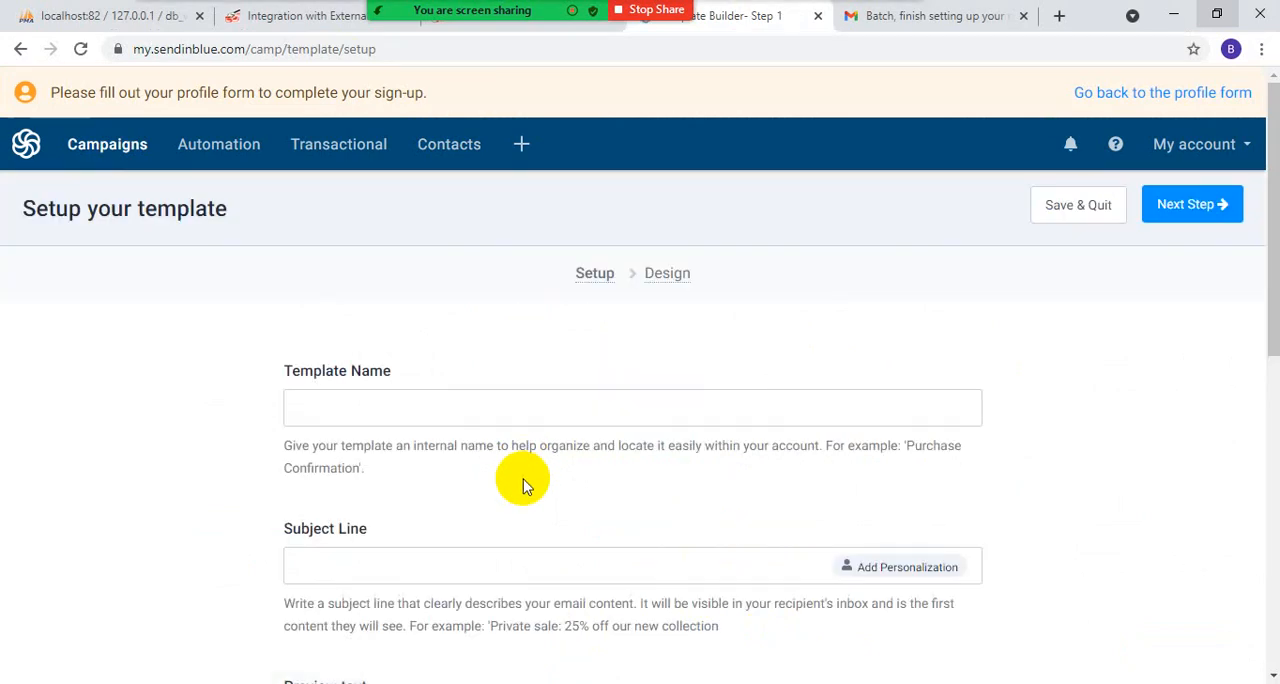
left_click(362, 406)
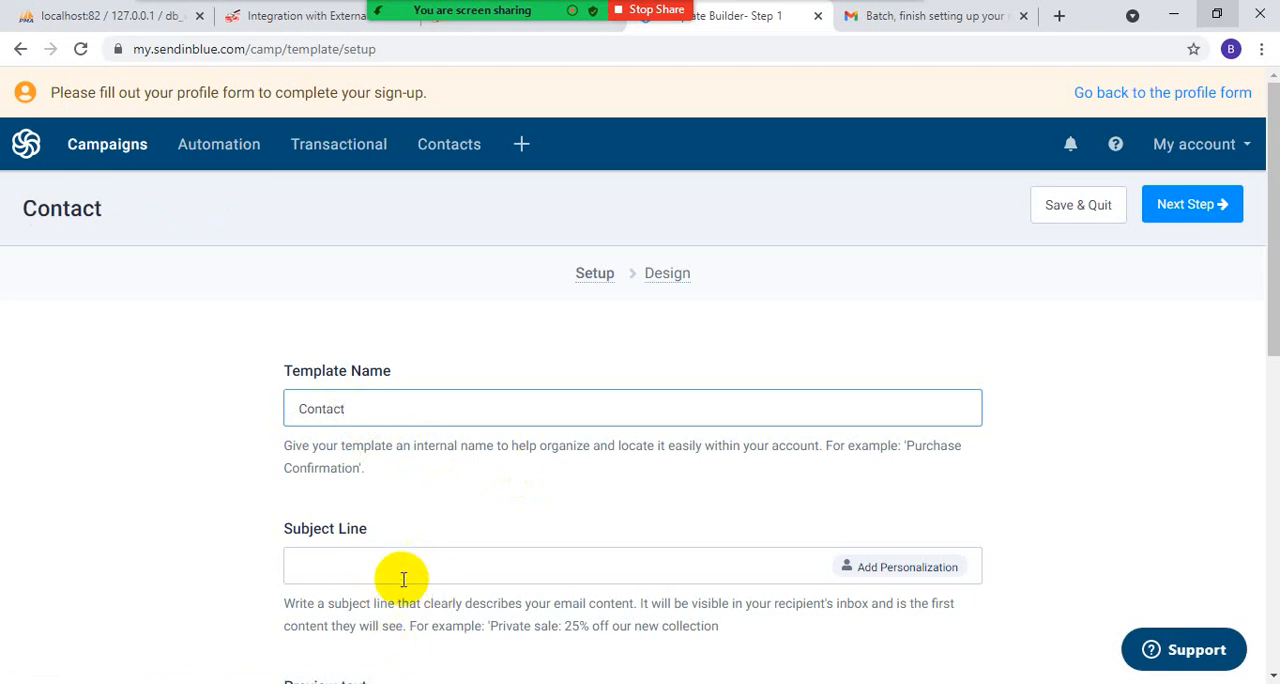
left_click(371, 562)
scroll(534, 451, "down", 3)
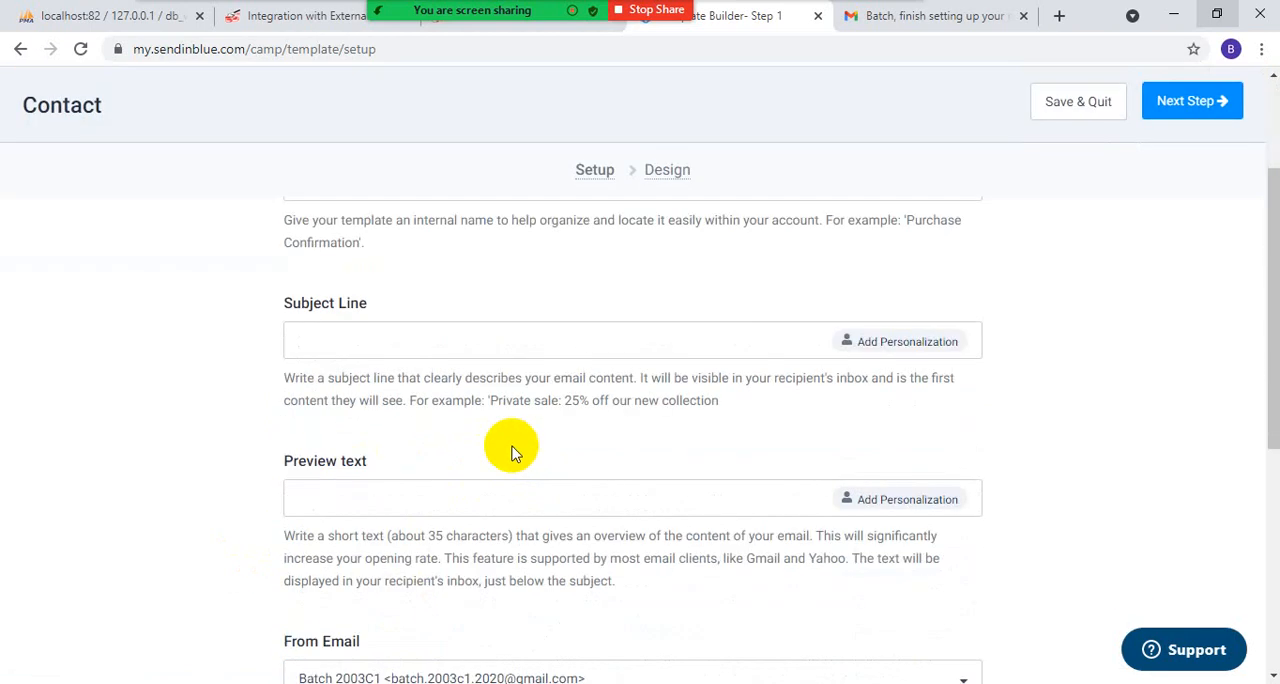
scroll(540, 480, "down", 4)
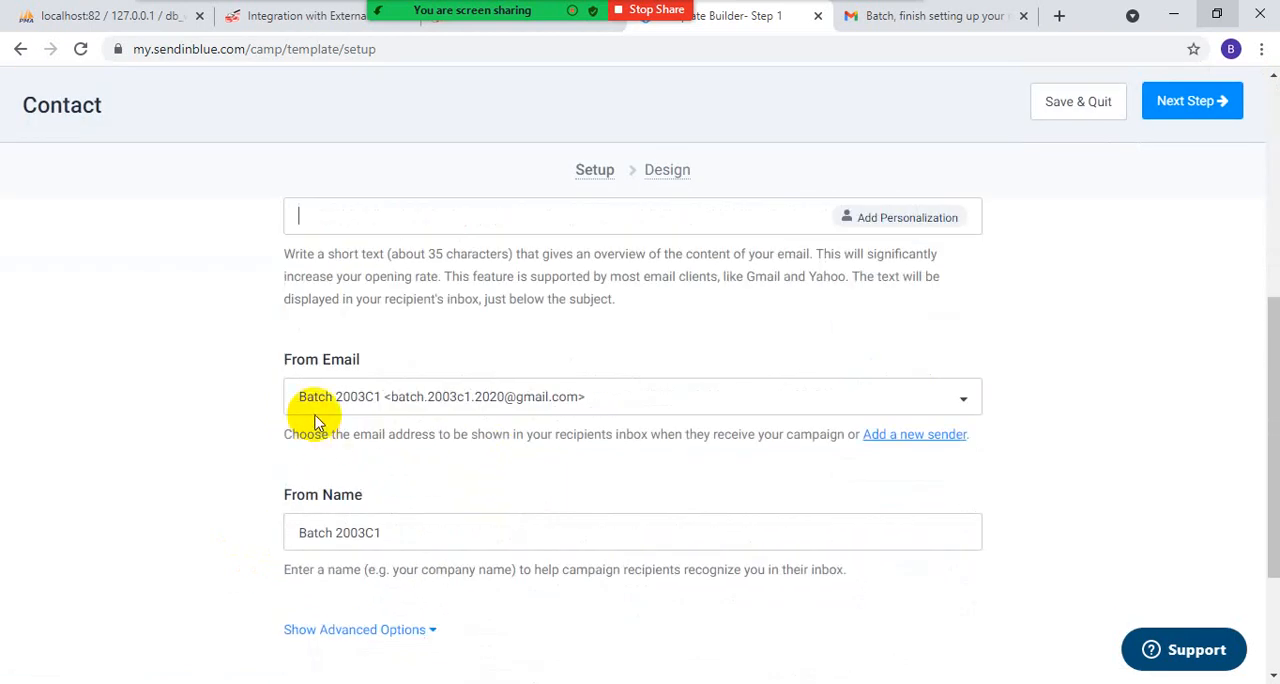
scroll(432, 414, "down", 3)
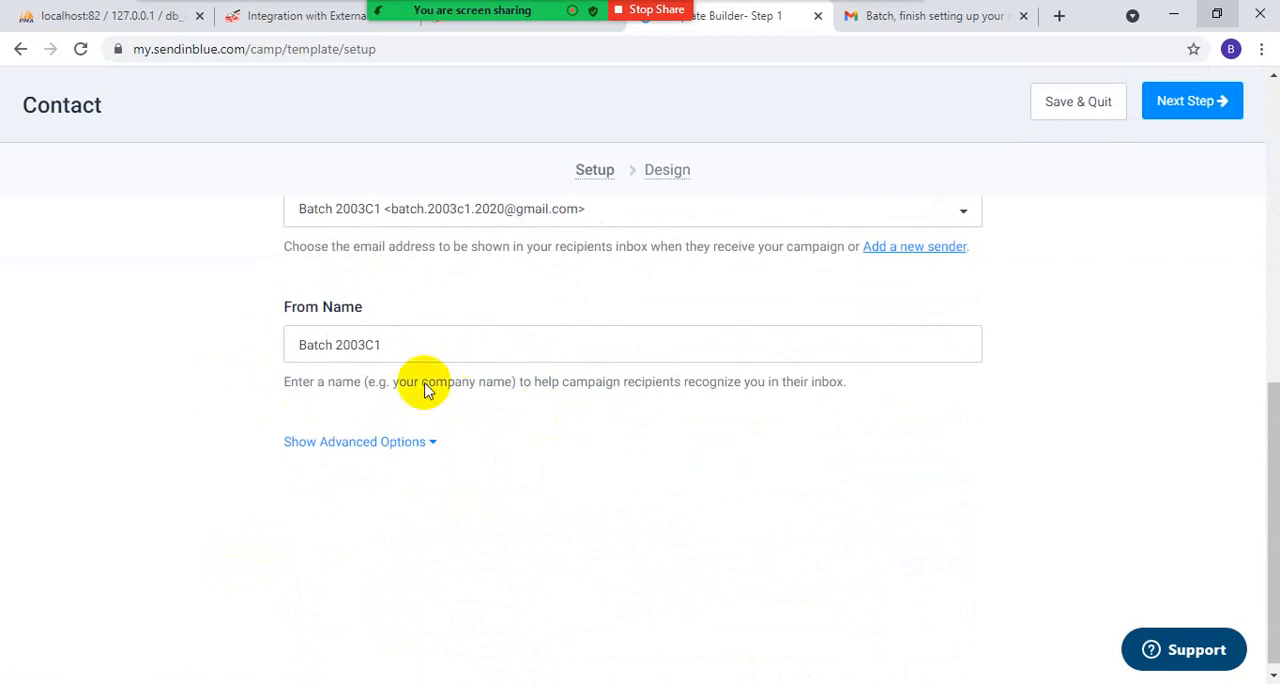
scroll(1100, 318, "up", 4)
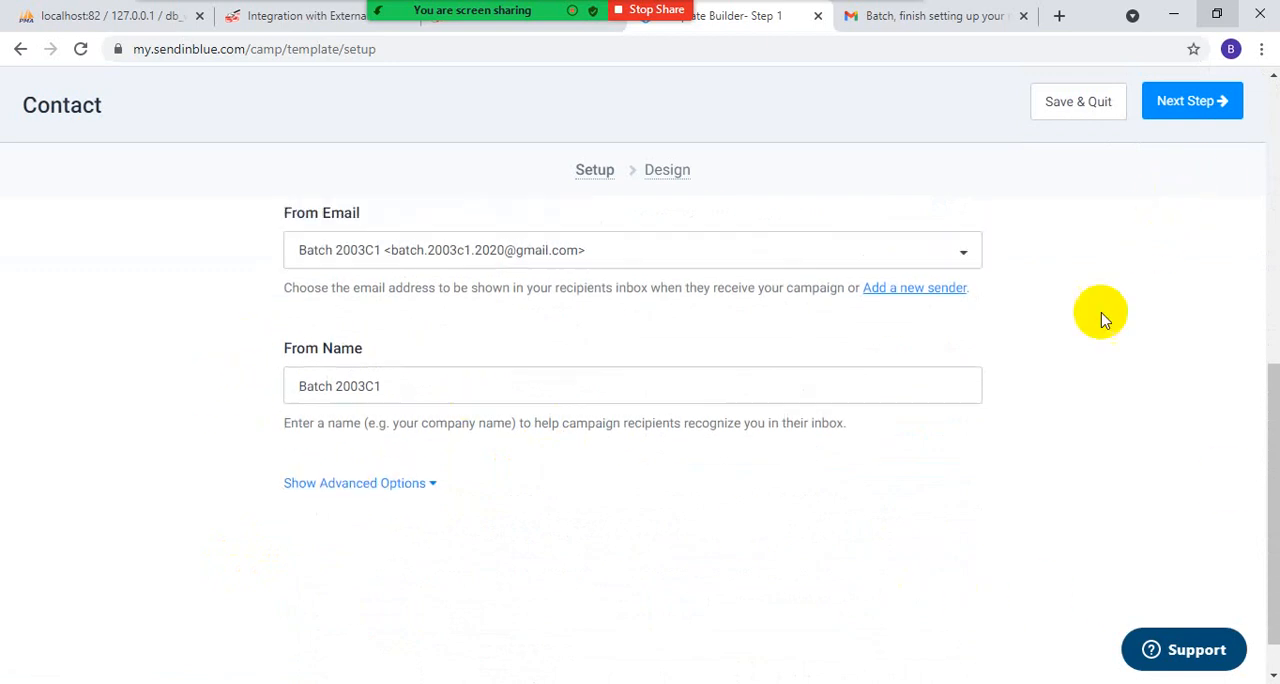
left_click(1186, 100)
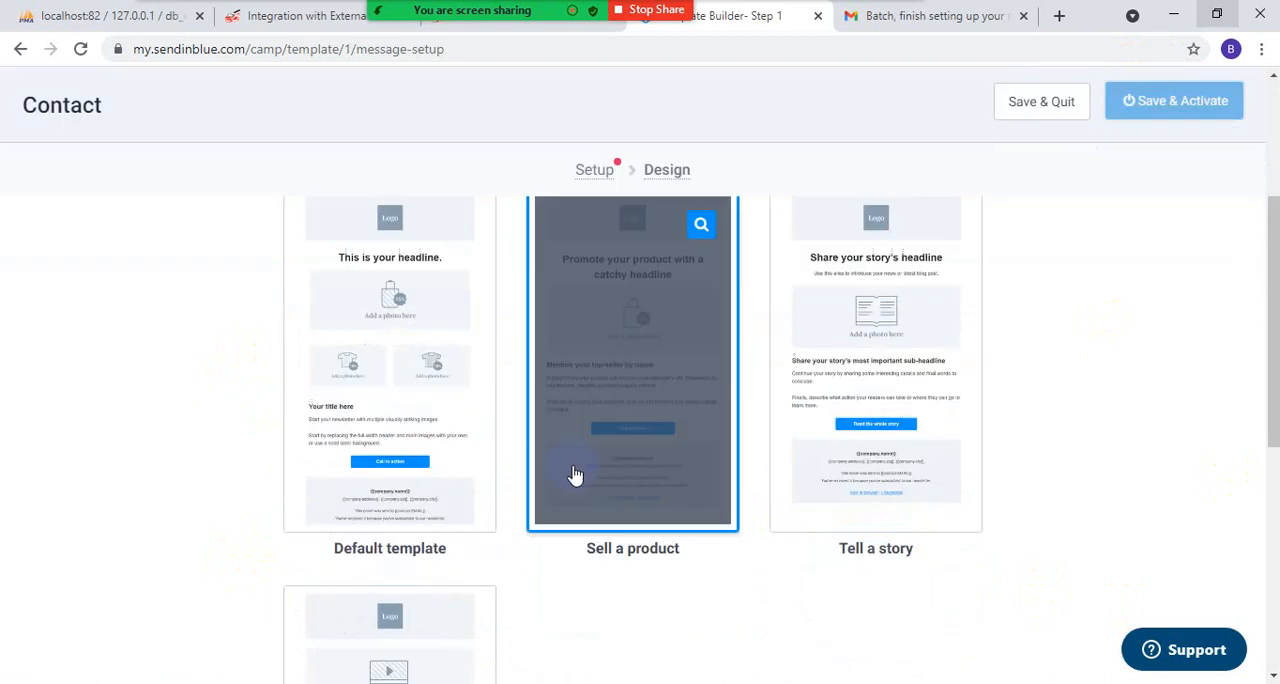
- Browse the available template layouts, and save and quit the Contact template without choosing a layout
scroll(626, 409, "down", 3)
scroll(800, 410, "down", 3)
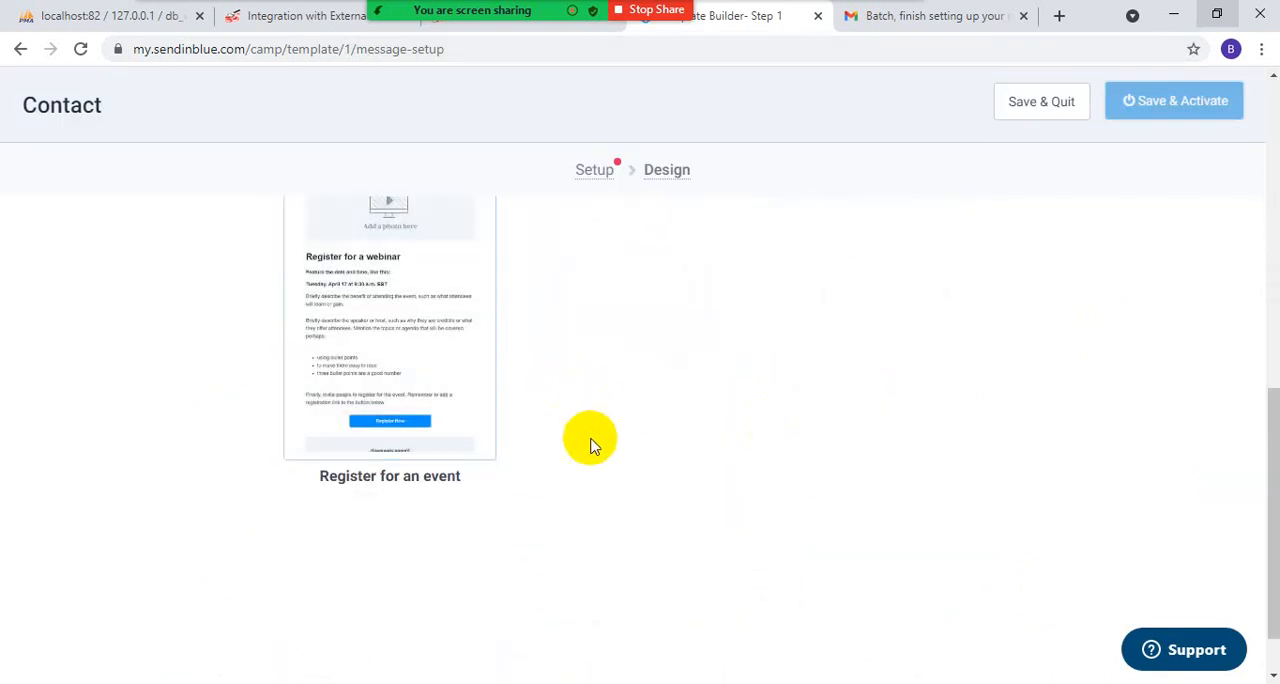
scroll(600, 460, "up", 6)
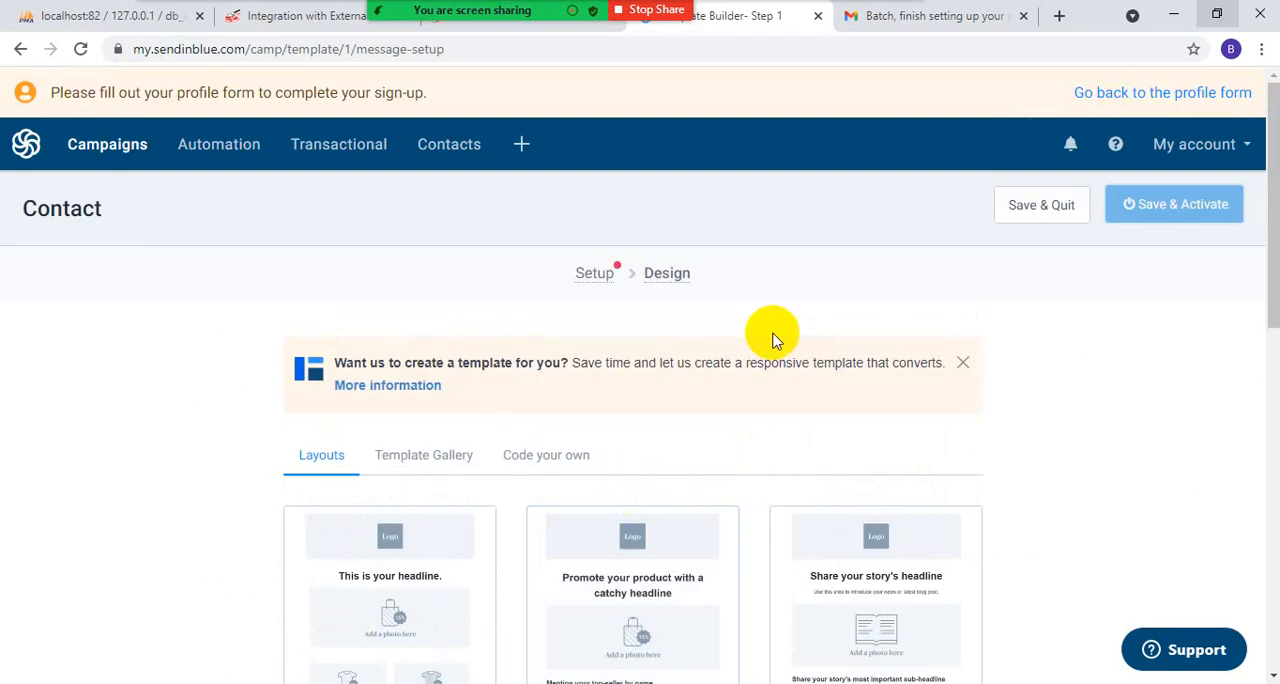
left_click(1035, 215)
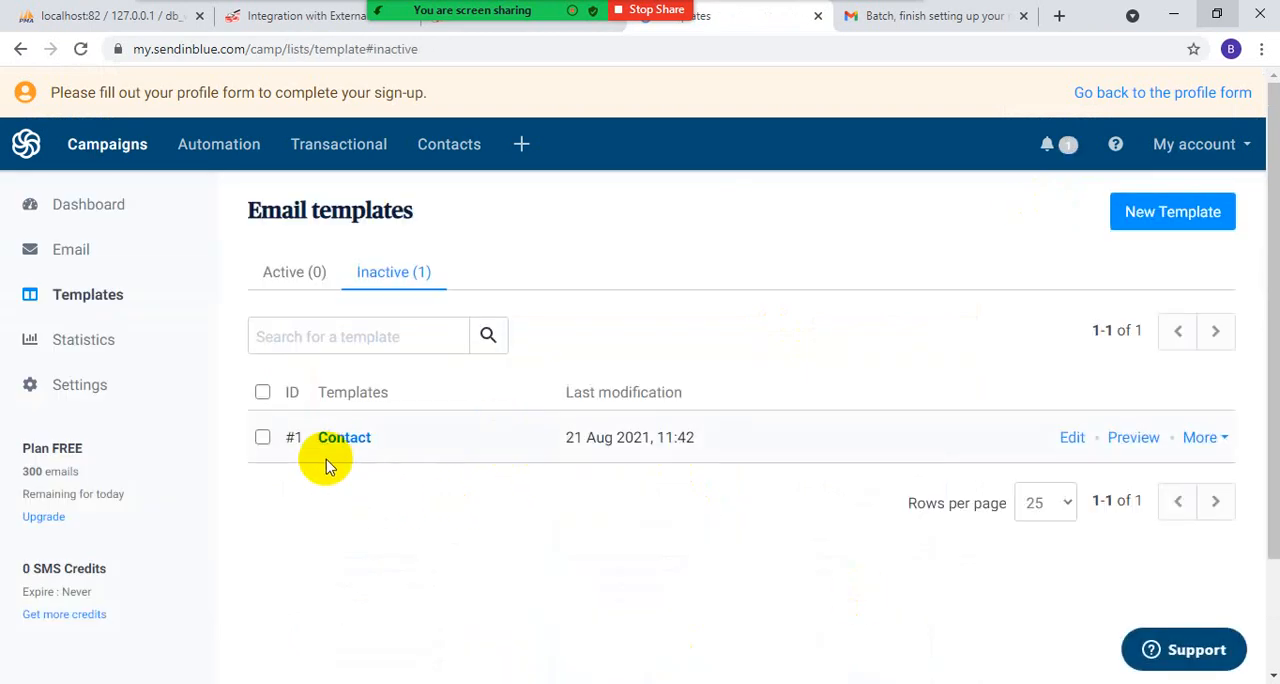
- Check the Sendinblue integration status in WordPress and the submission response on the localhost:82 Contact page
left_click(290, 17)
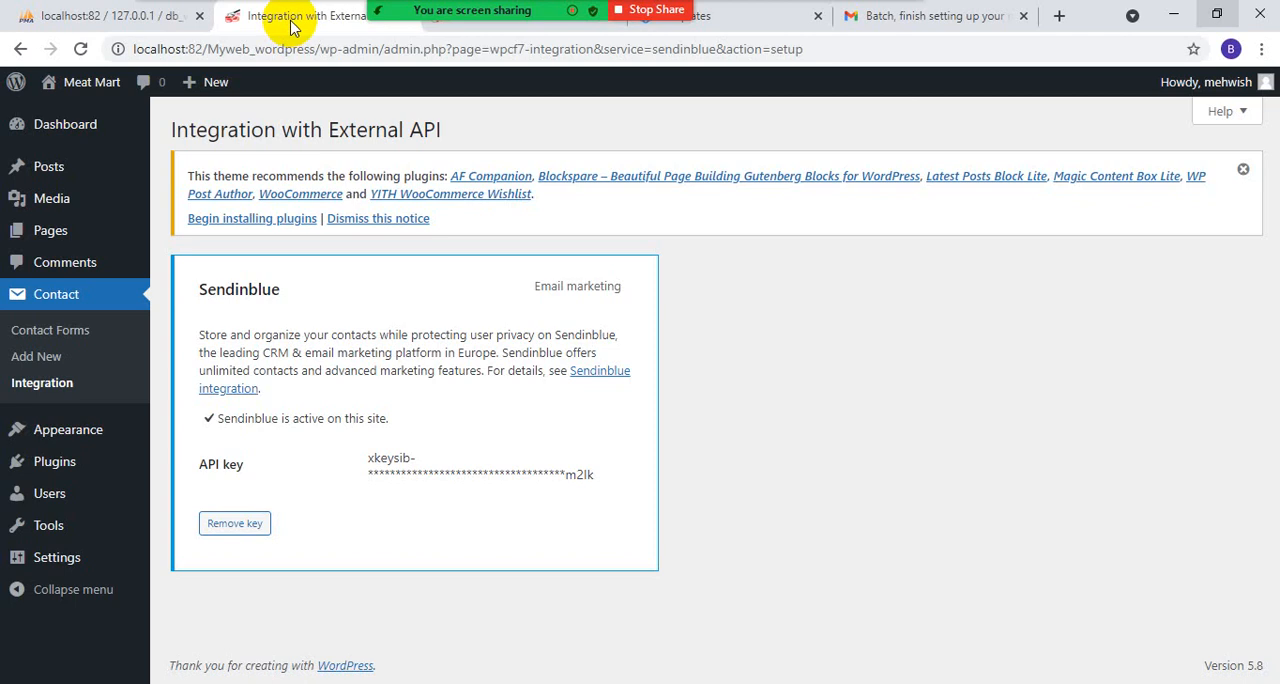
left_click(463, 30)
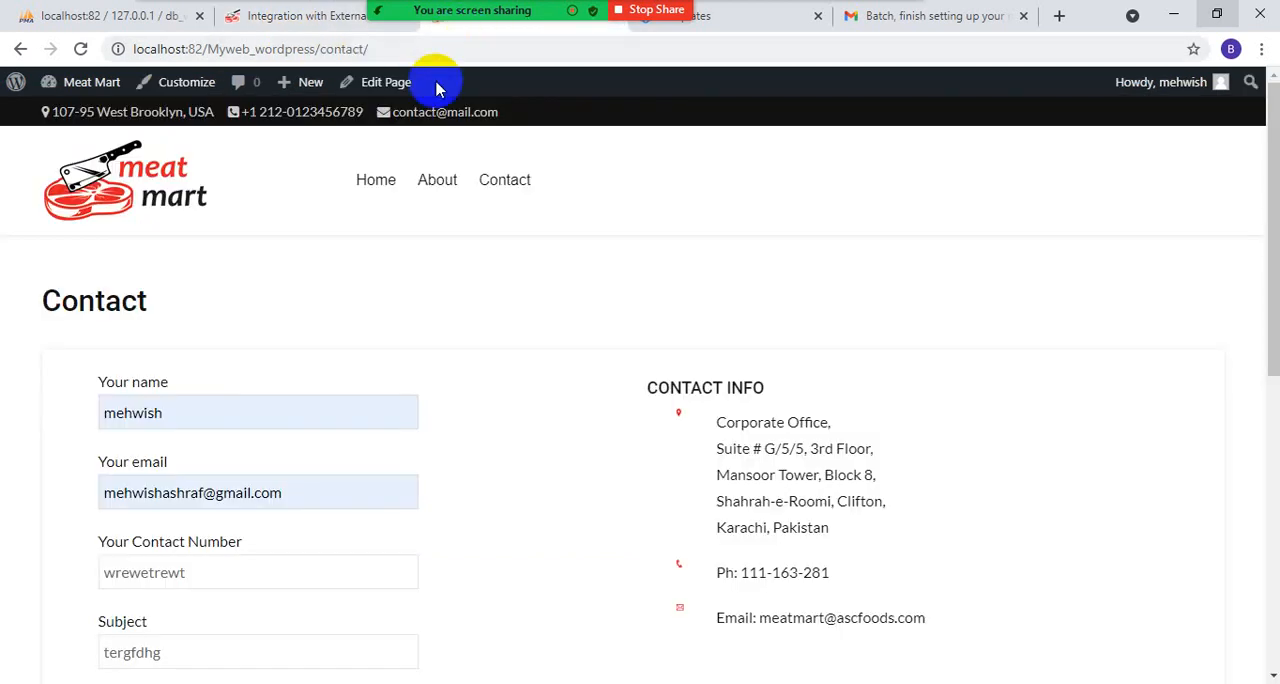
scroll(236, 492, "down", 2)
scroll(238, 500, "down", 3)
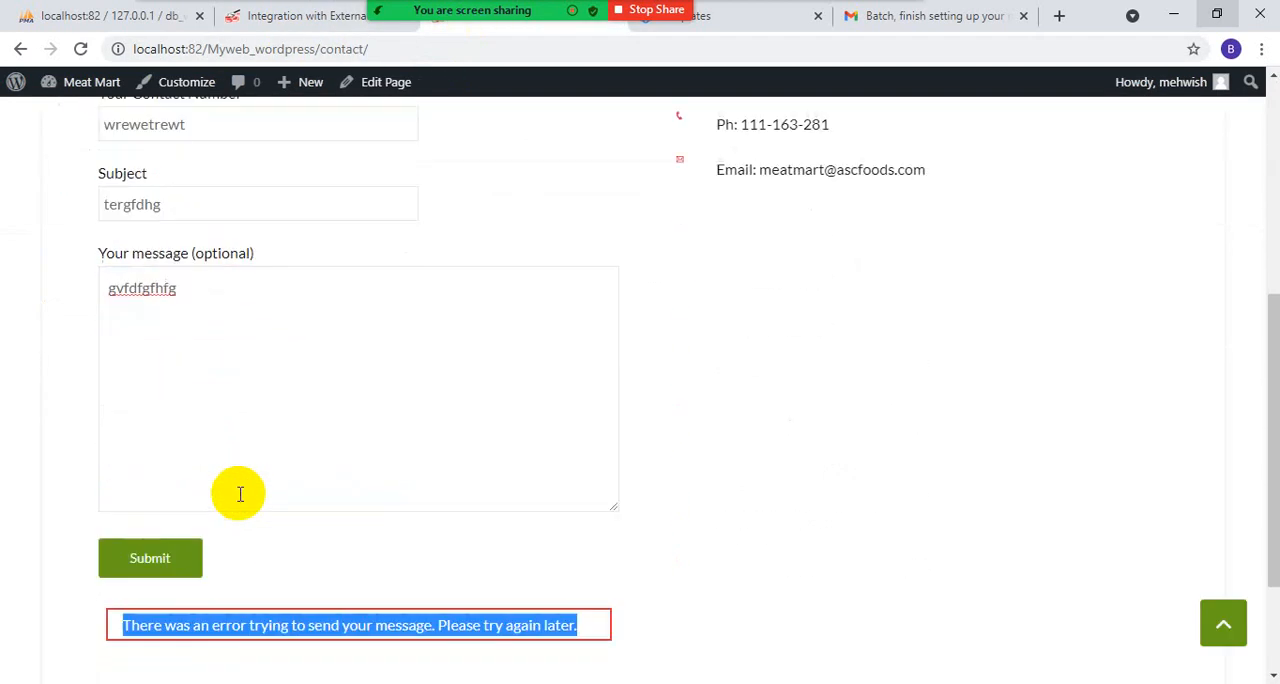
- Submit the localhost:82 contact form again, and switch to Sendinblue to open its default settings for configuration
left_click(130, 542)
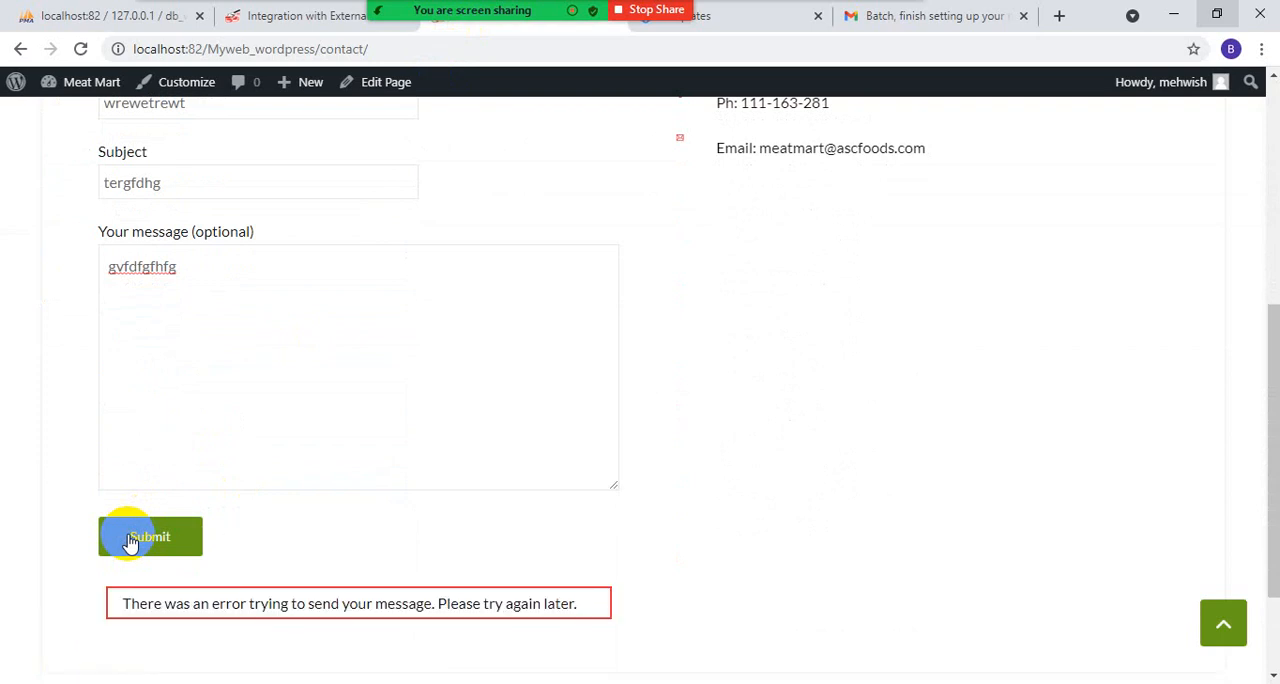
left_click(760, 18)
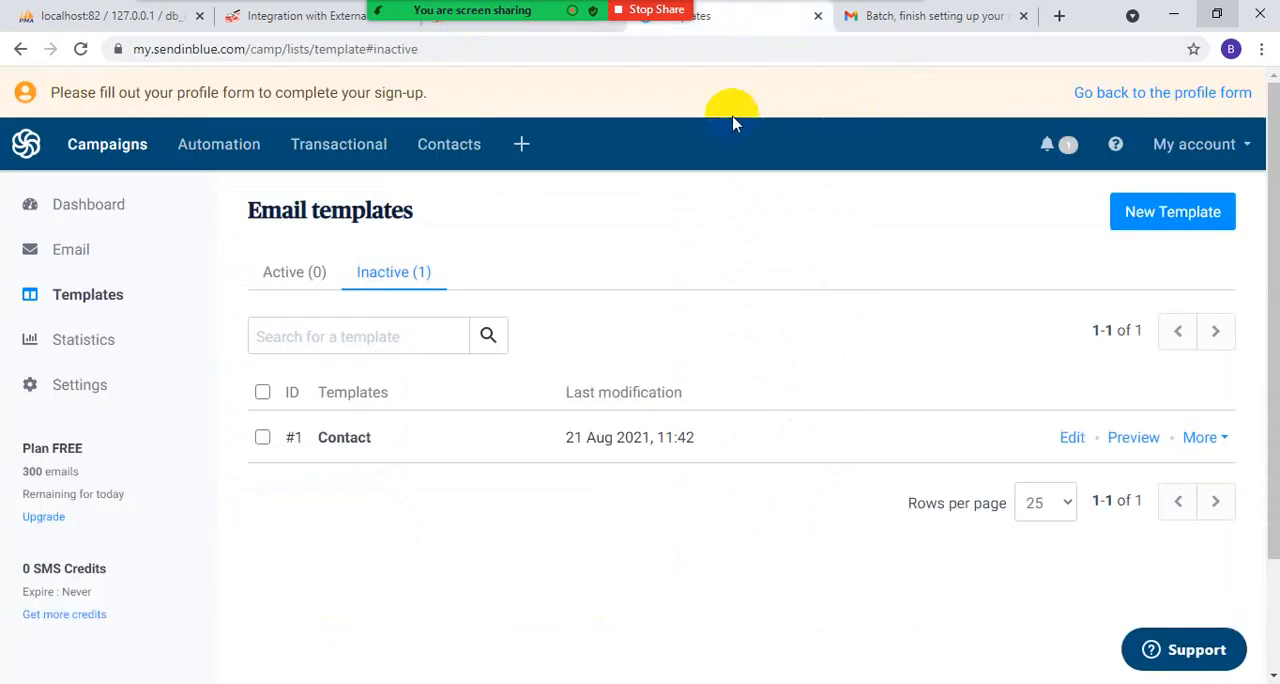
left_click(72, 390)
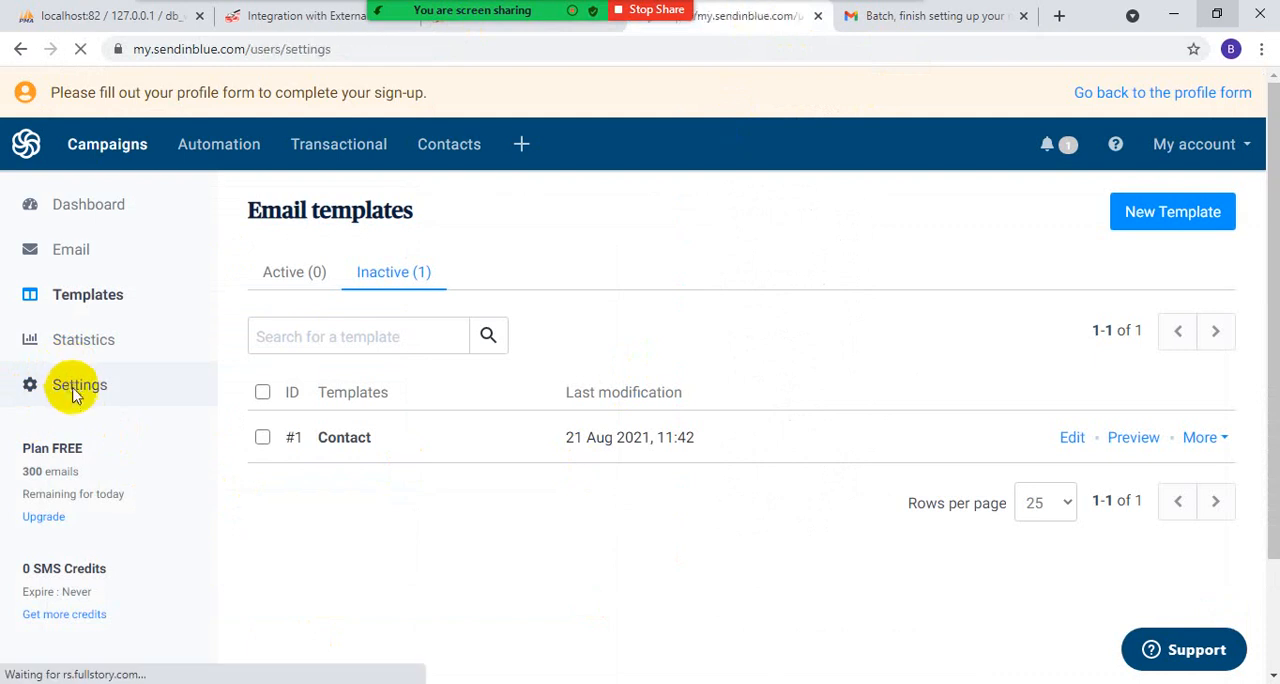
scroll(265, 392, "down", 1)
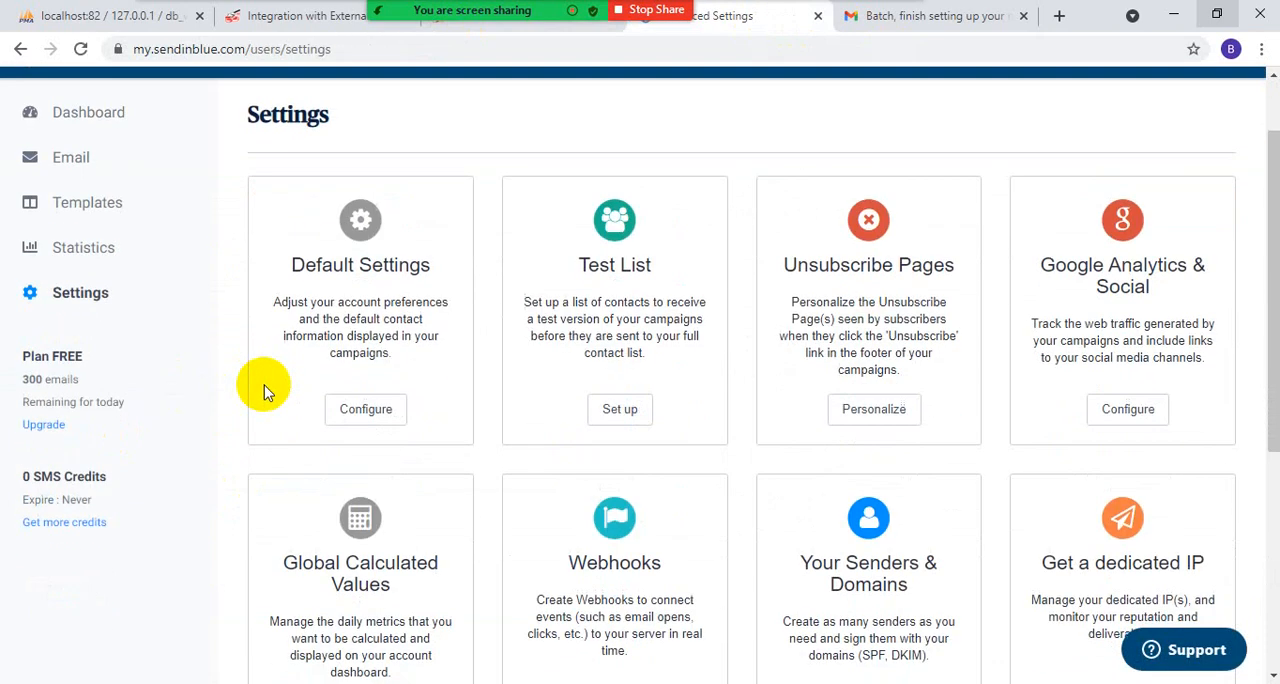
left_click(366, 409)
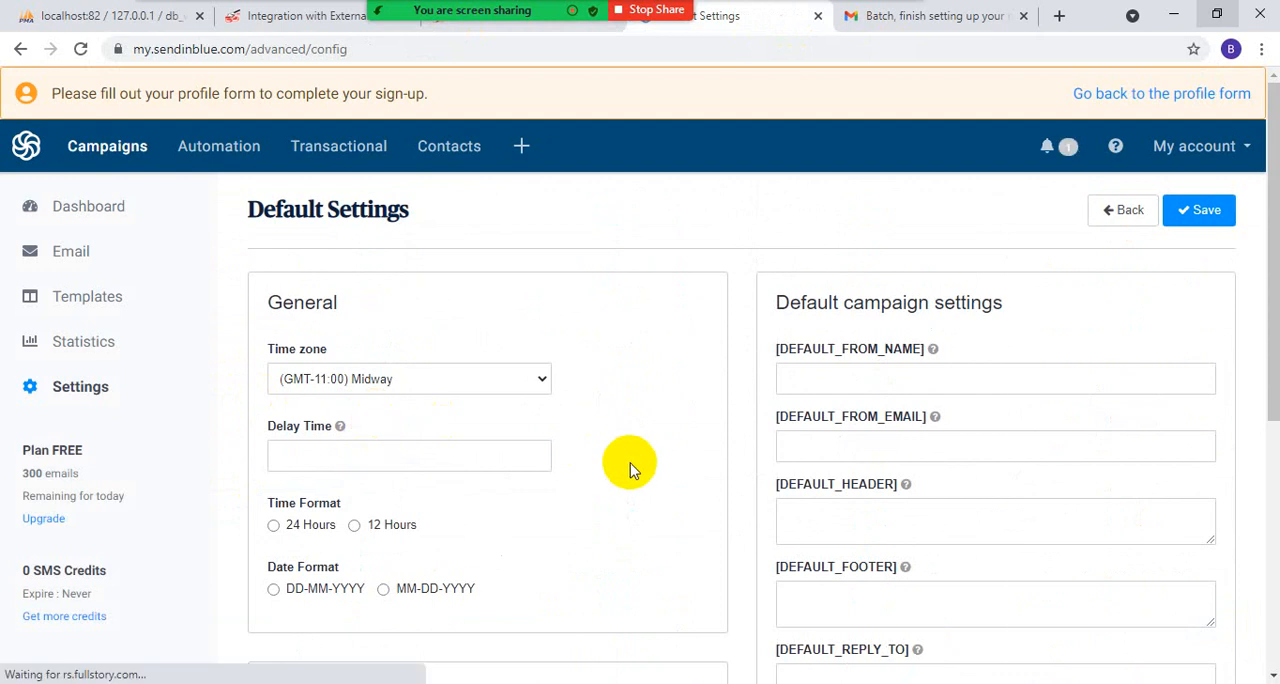
- Choose Yes for receiving SMS campaign replies by email and for disabling SendinBlue activity notifications, and try to save the default settings
scroll(627, 467, "down", 1)
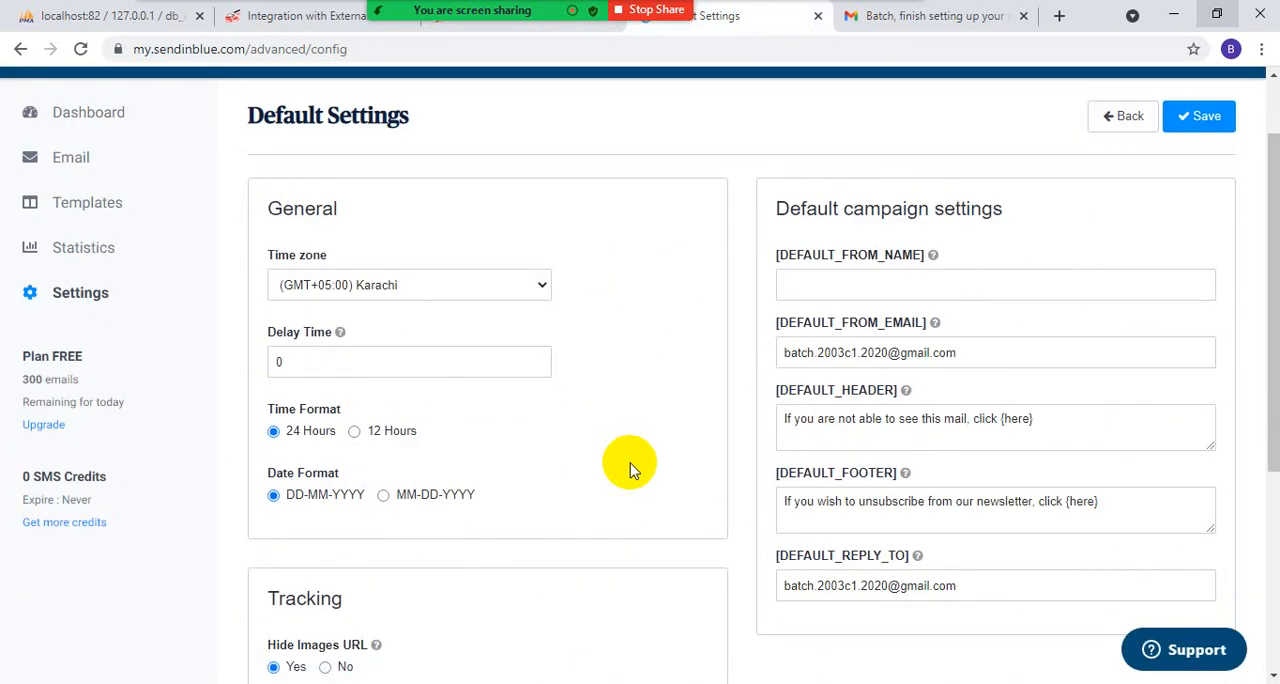
scroll(629, 470, "down", 4)
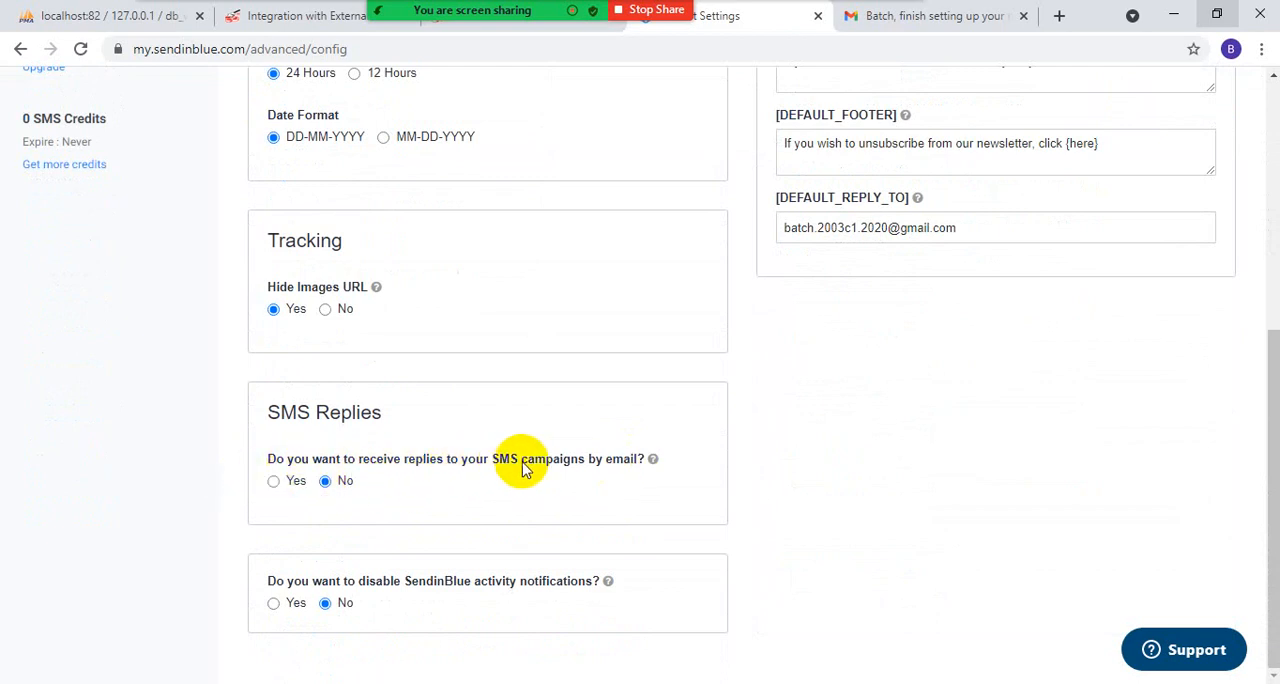
left_click(274, 485)
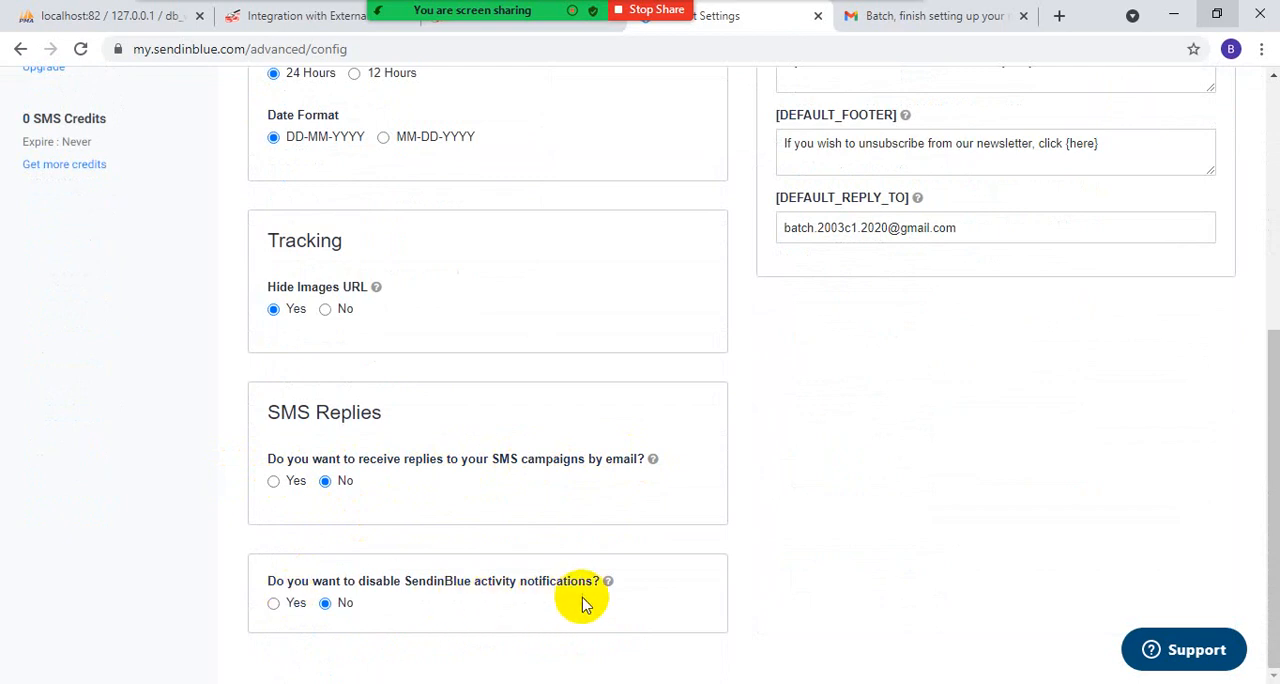
left_click(275, 482)
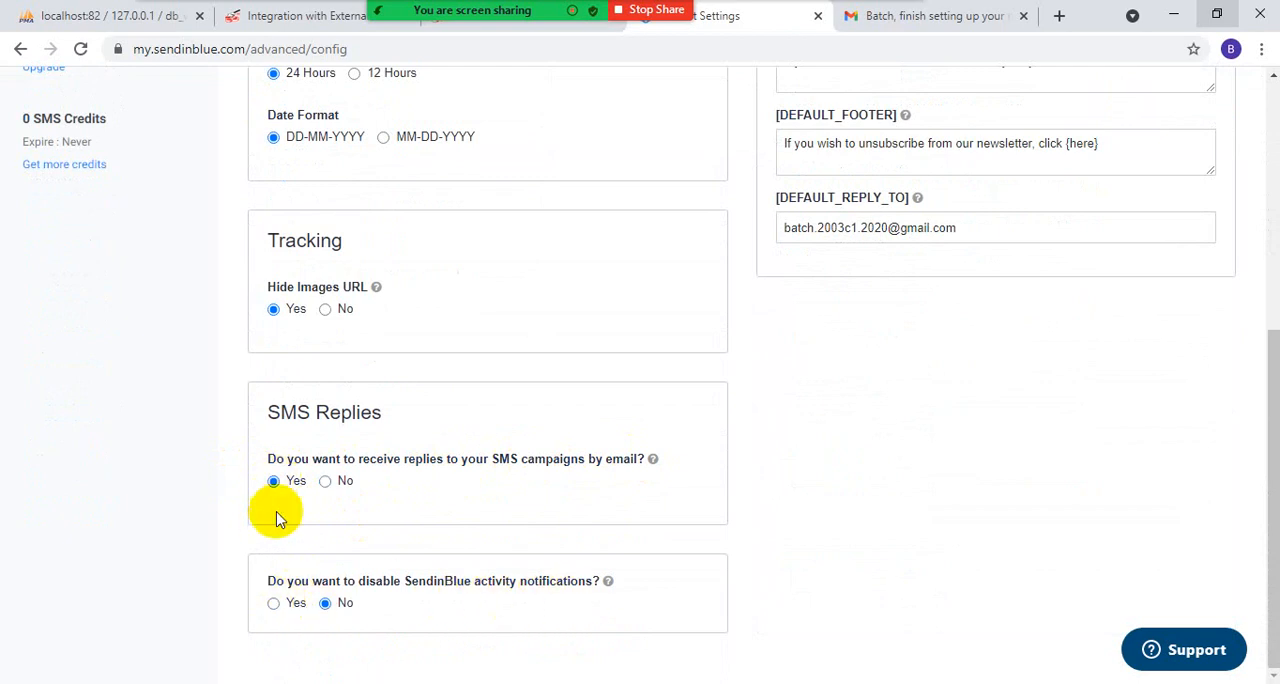
scroll(440, 450, "up", 1)
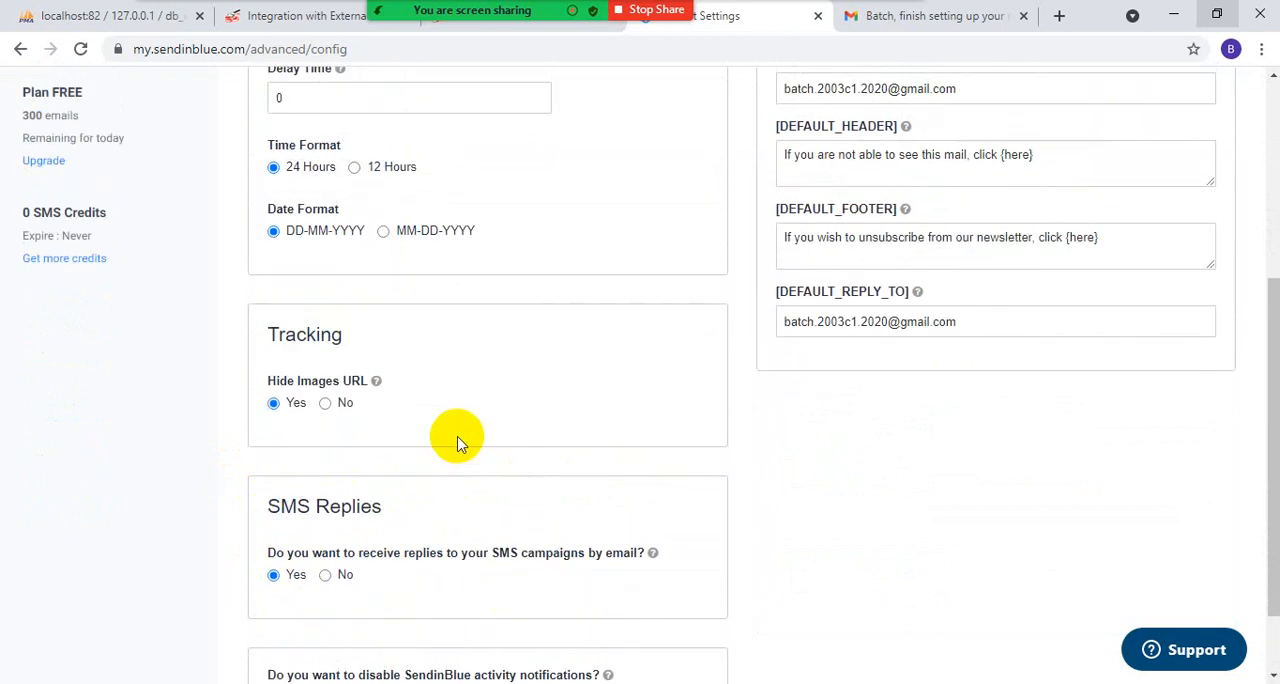
scroll(450, 470, "up", 2)
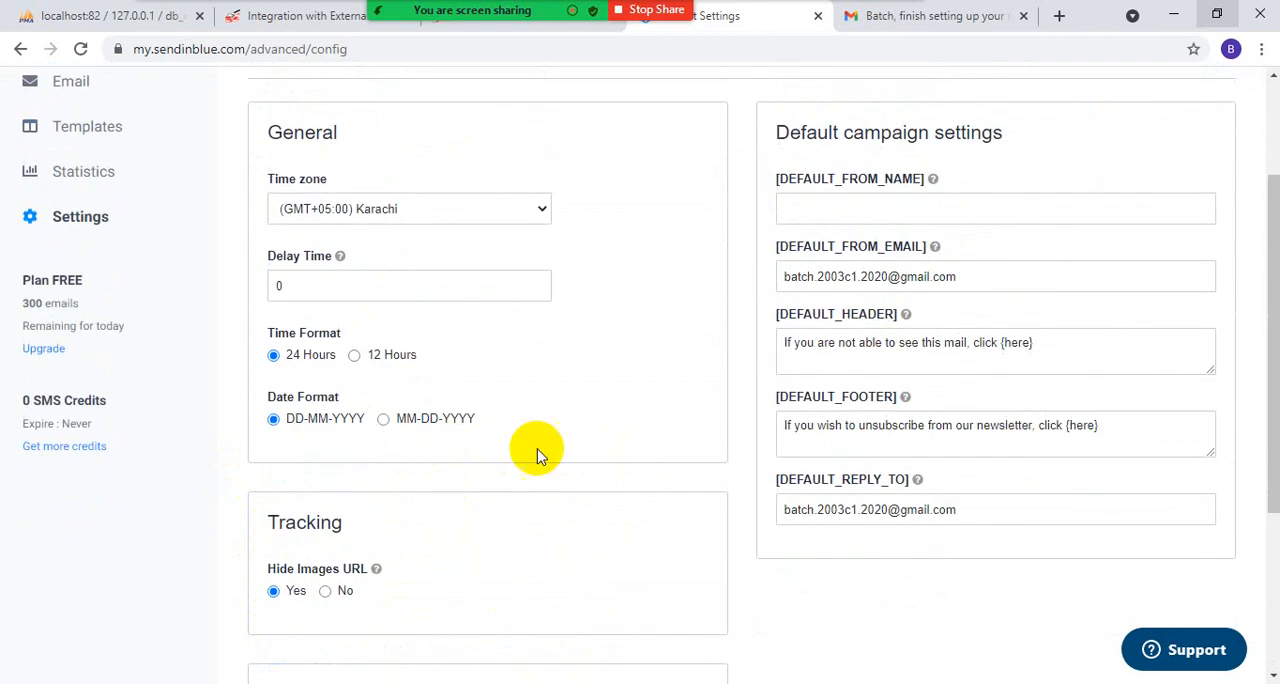
scroll(560, 420, "up", 2)
scroll(477, 466, "down", 4)
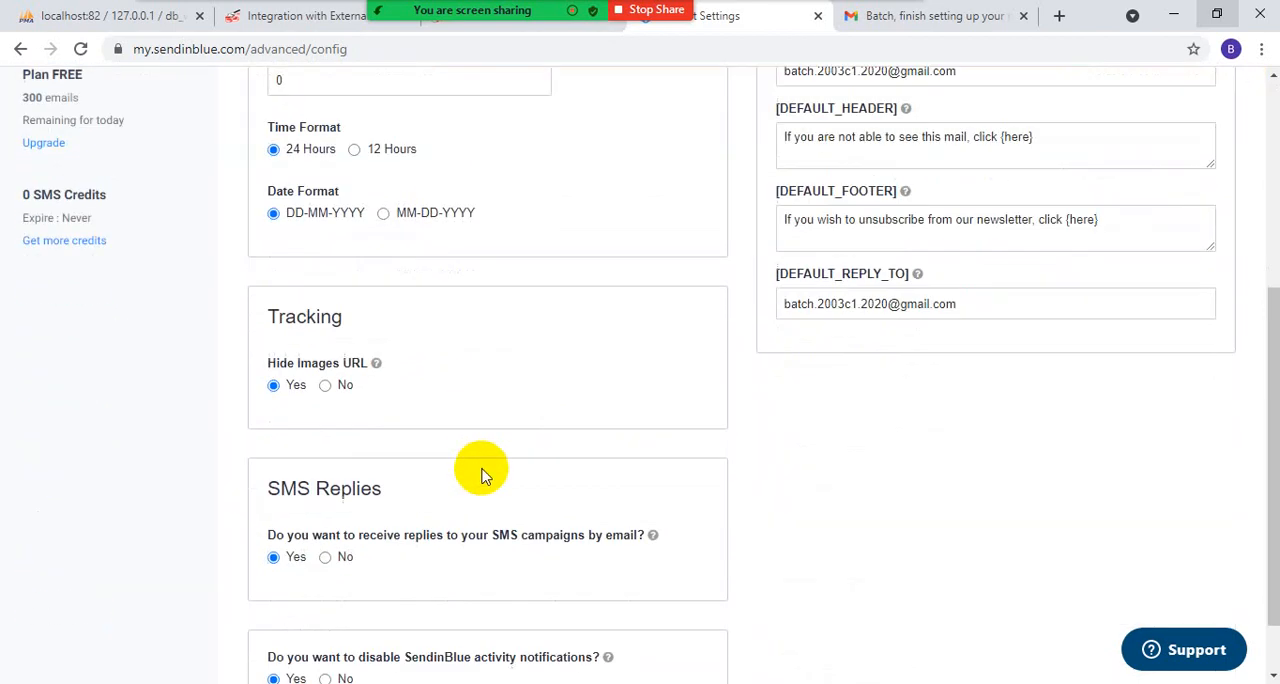
scroll(490, 469, "up", 4)
left_click(1205, 213)
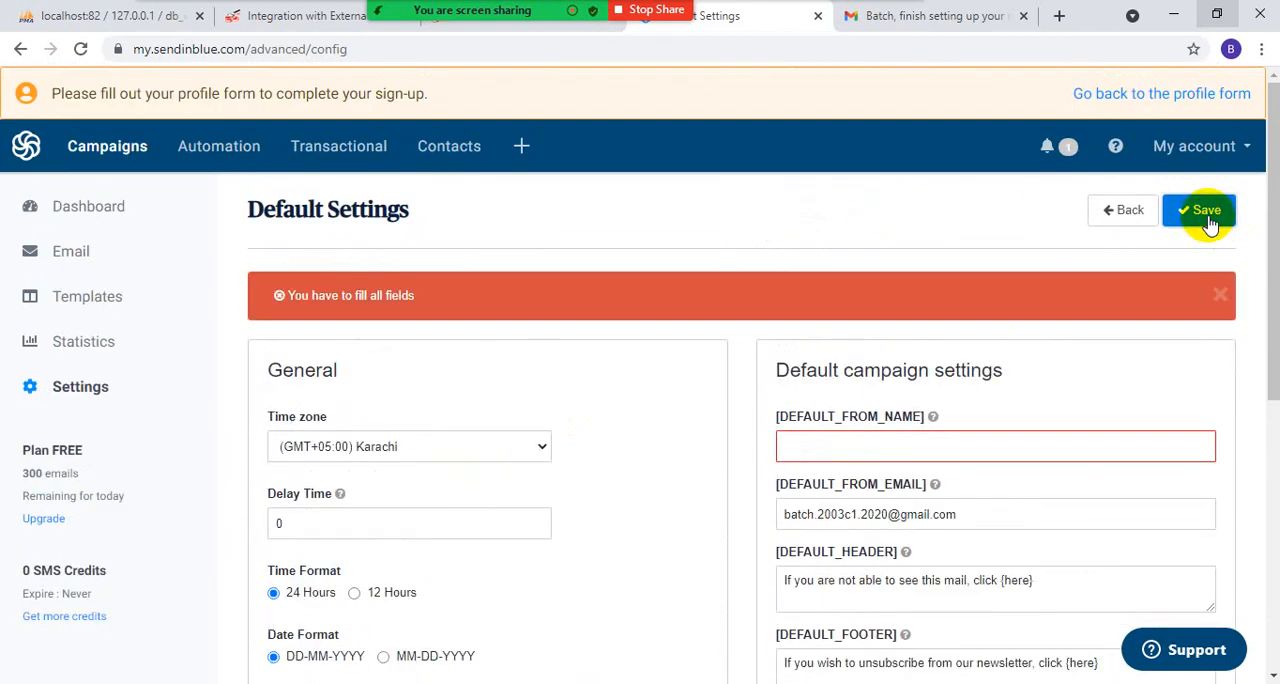
- Set DEFAULT_FROM_NAME to "Test" in the default campaign settings and save the changes
left_click(830, 446)
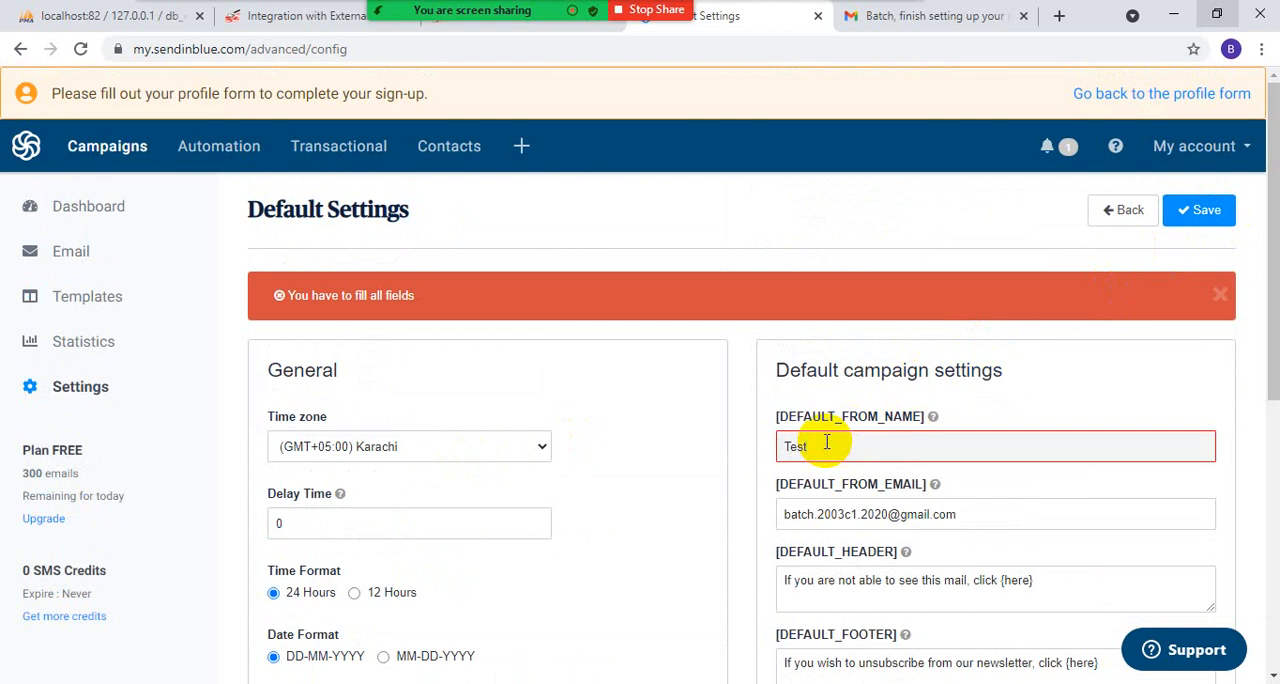
left_click(1196, 214)
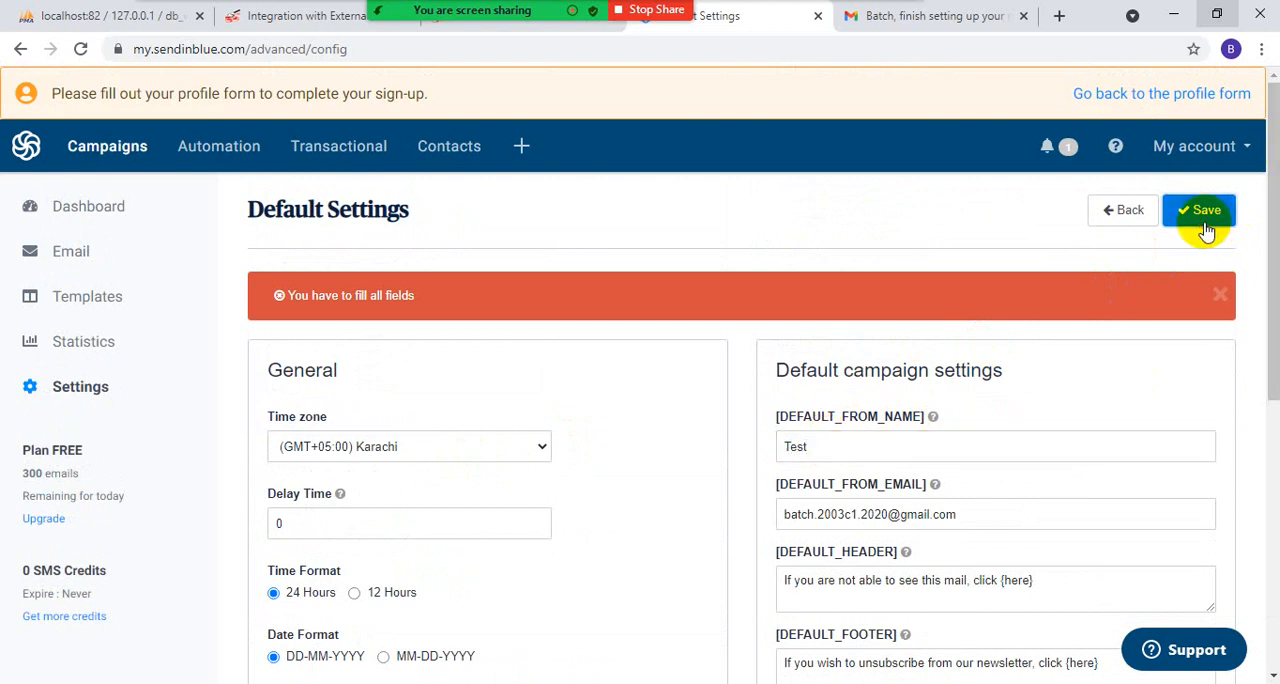
scroll(380, 412, "down", 5)
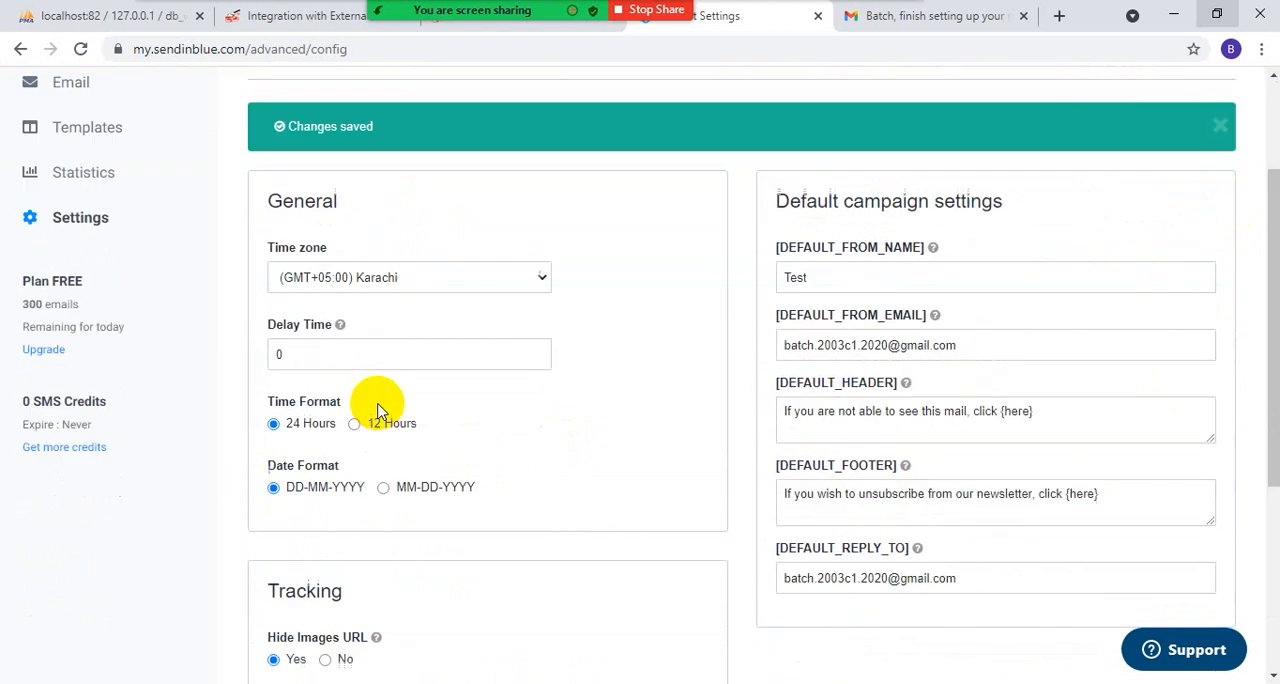
scroll(290, 360, "up", 4)
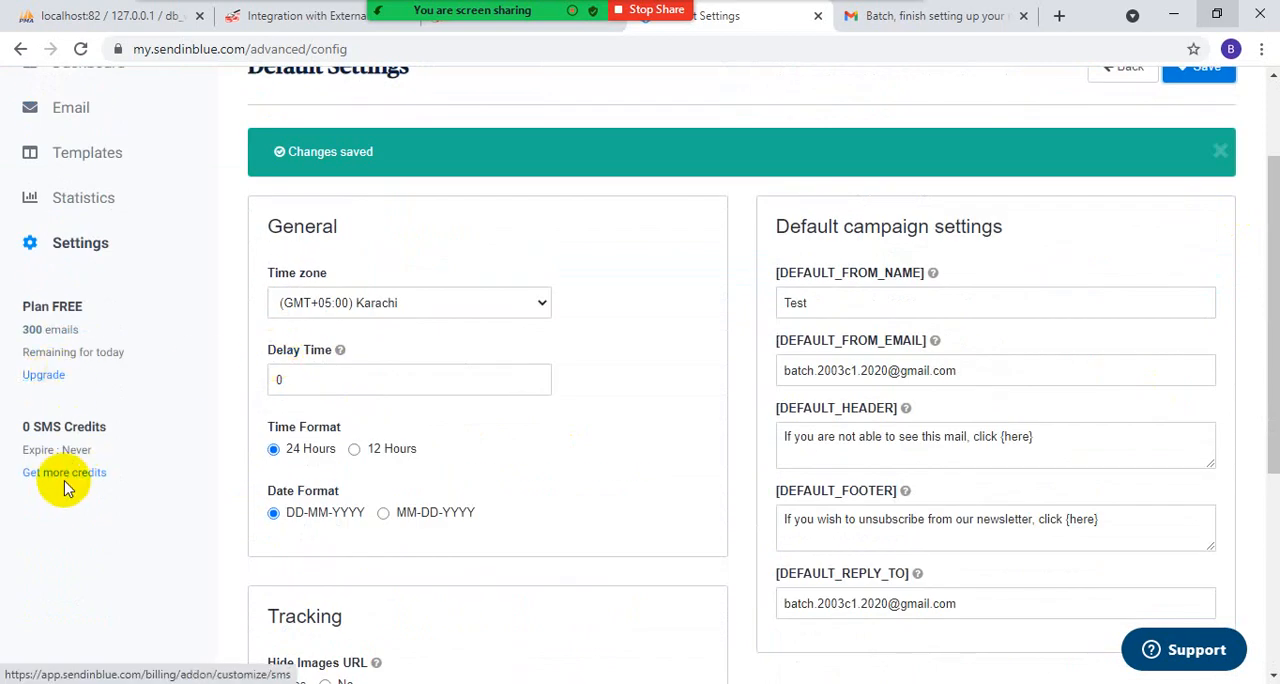
scroll(75, 418, "up", 1)
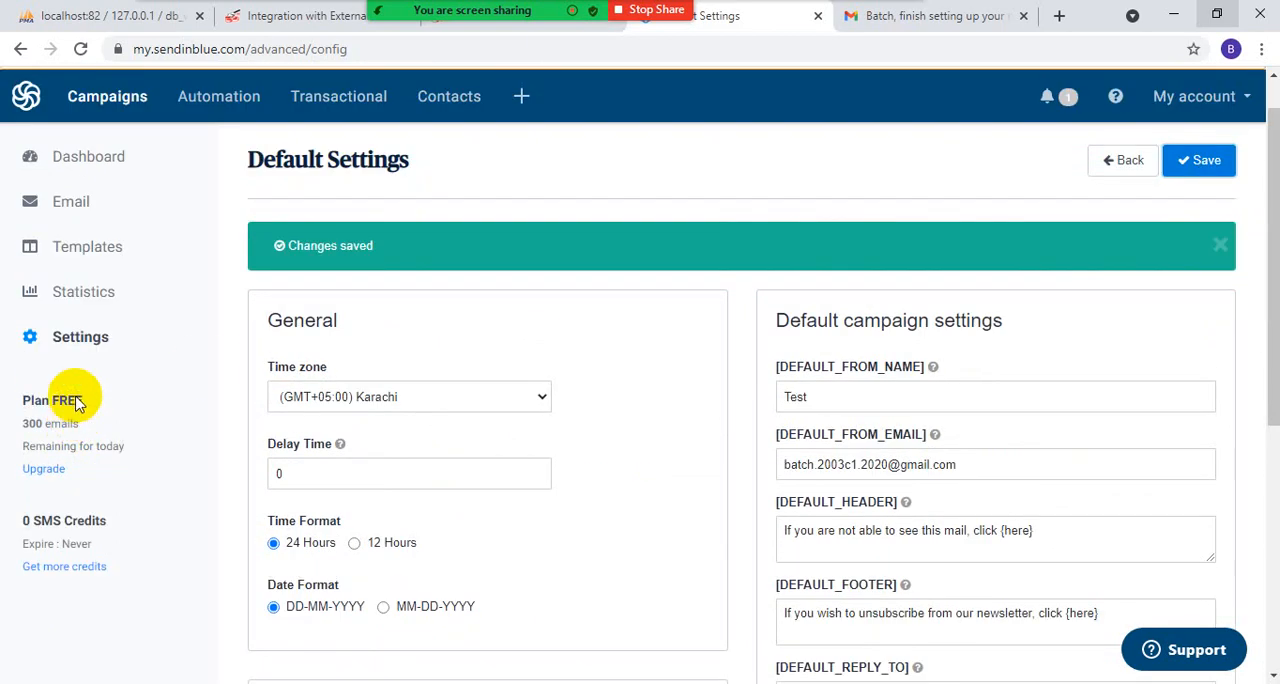
left_click(84, 290)
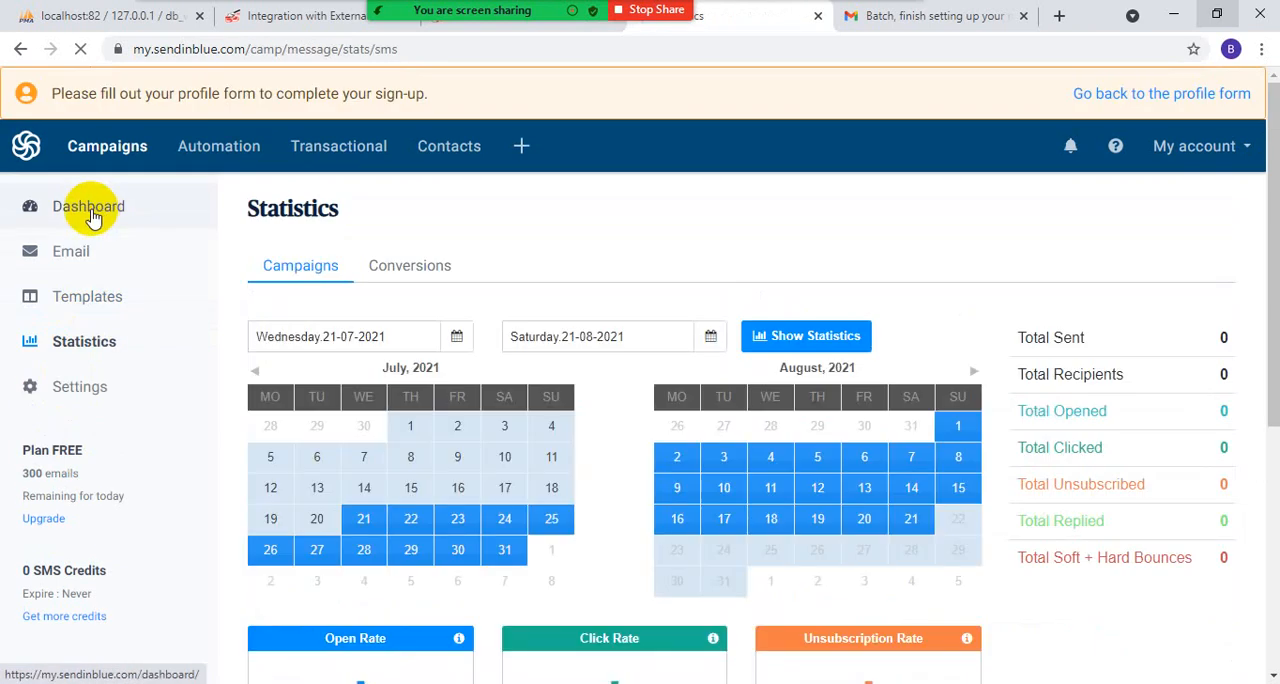
left_click(32, 208)
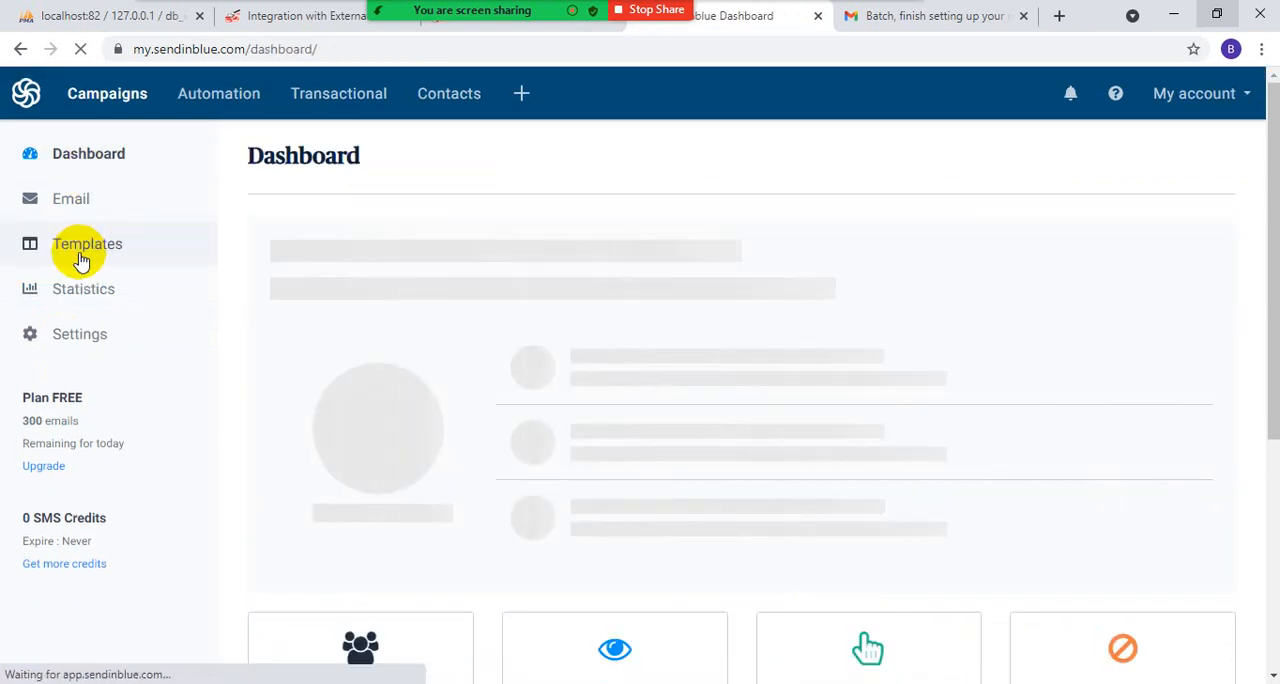
left_click(81, 258)
left_click(88, 216)
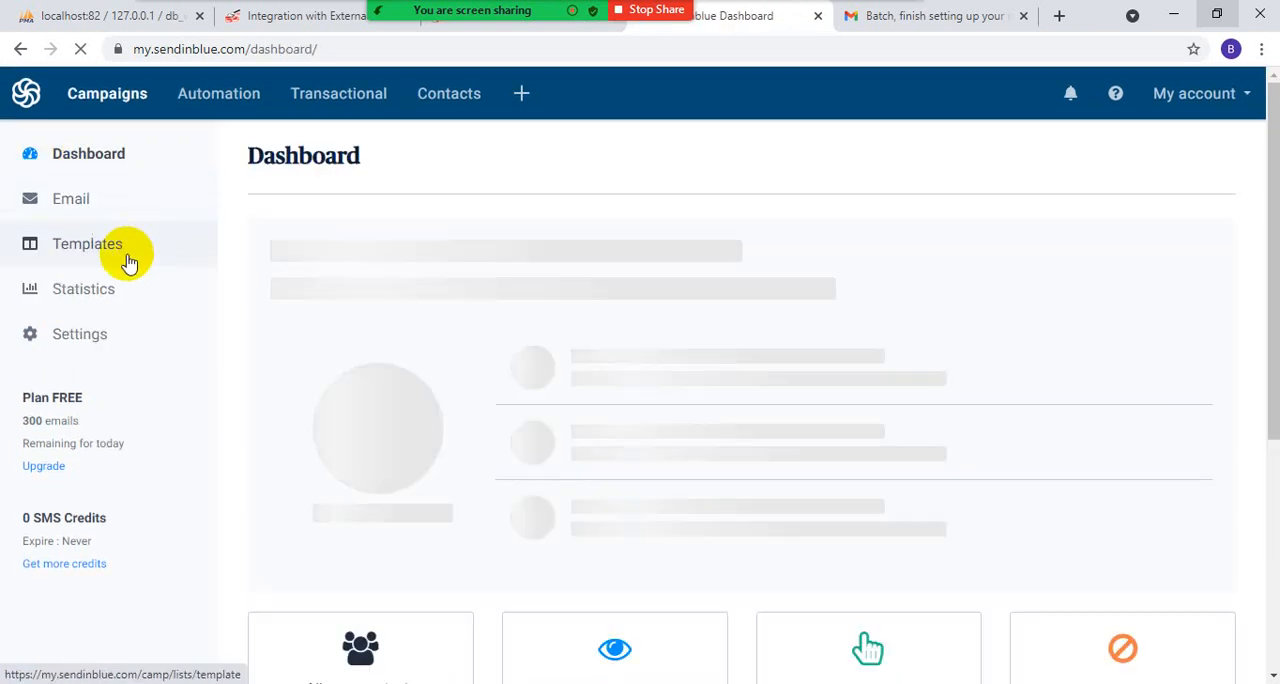
left_click(95, 212)
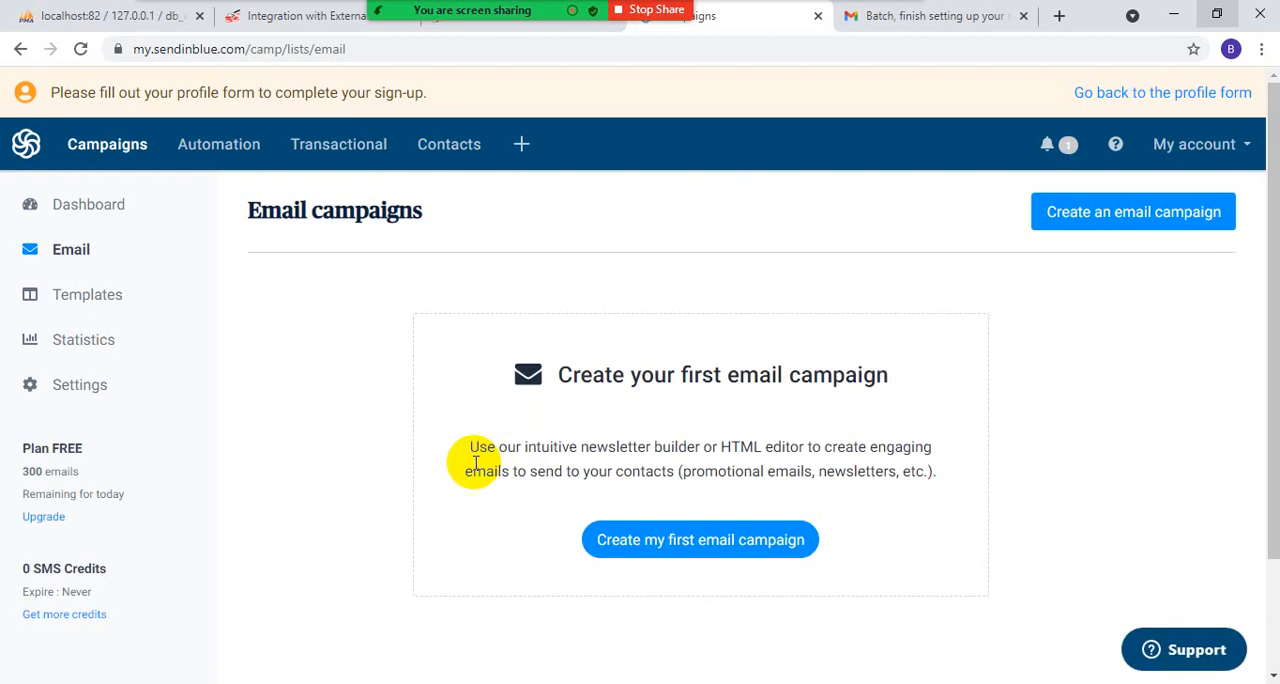
left_click(690, 541)
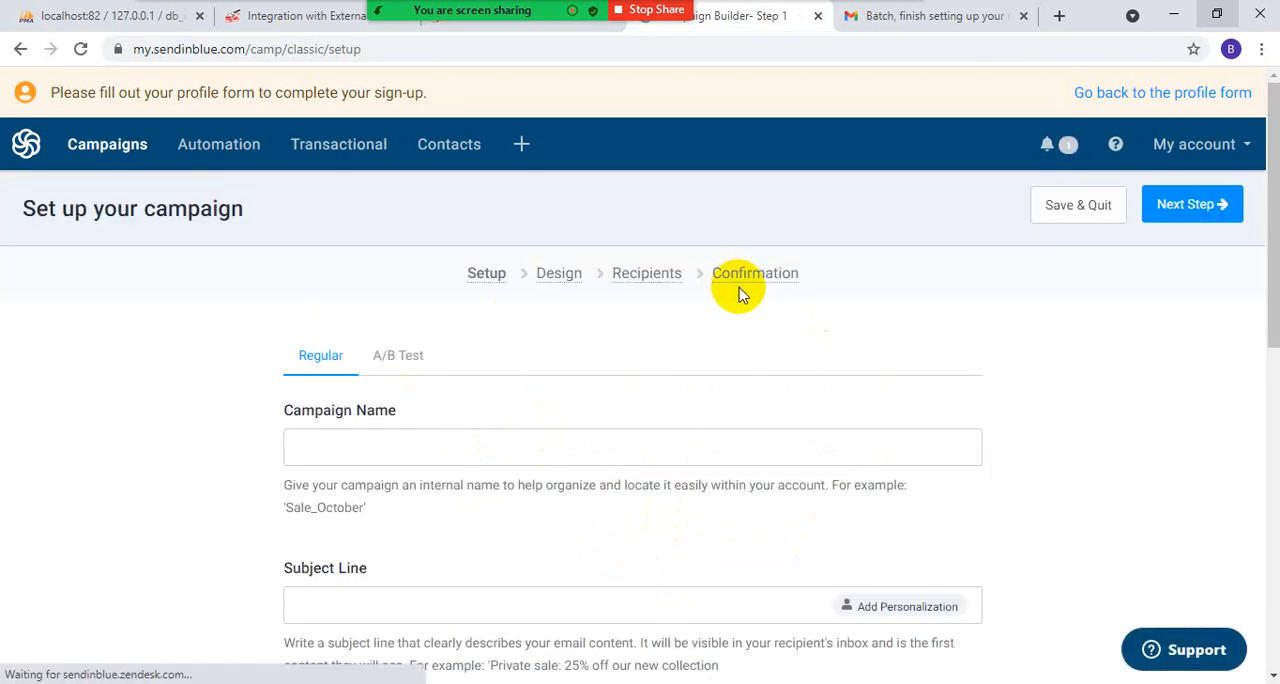
- Name the campaign "abcc" and give it the subject line "wqrewr", keeping the default sender and an empty preview text
scroll(374, 418, "down", 3)
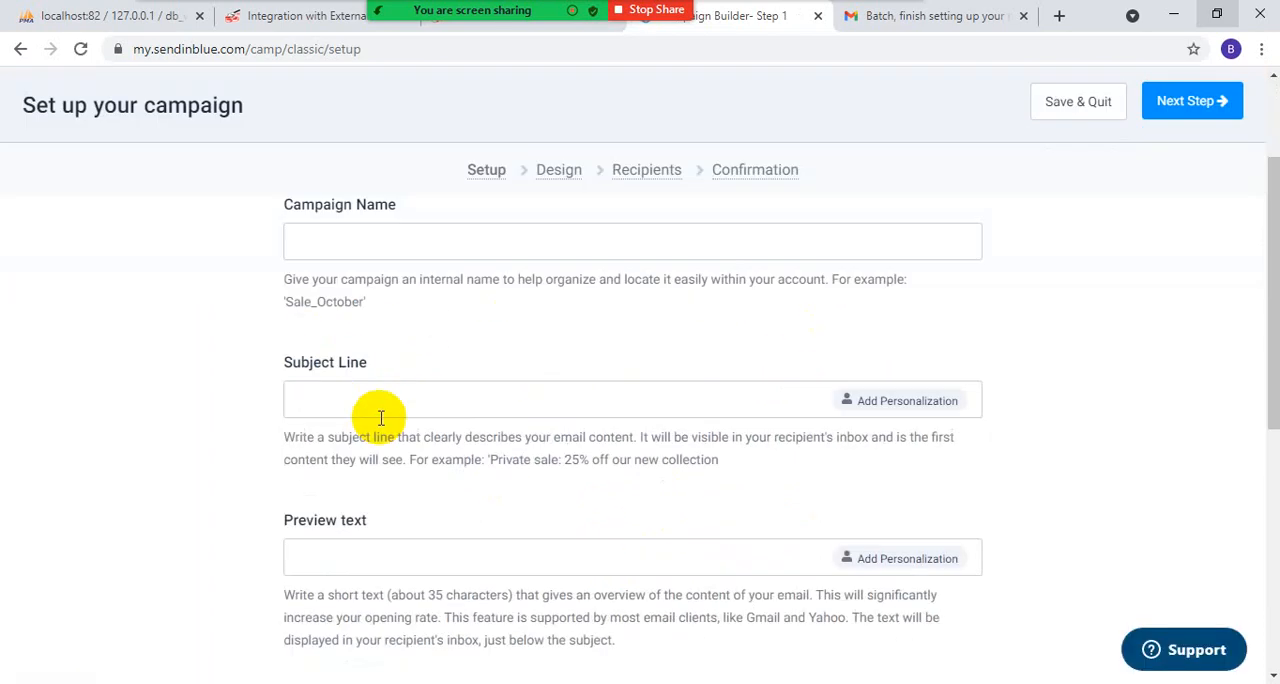
scroll(381, 420, "down", 5)
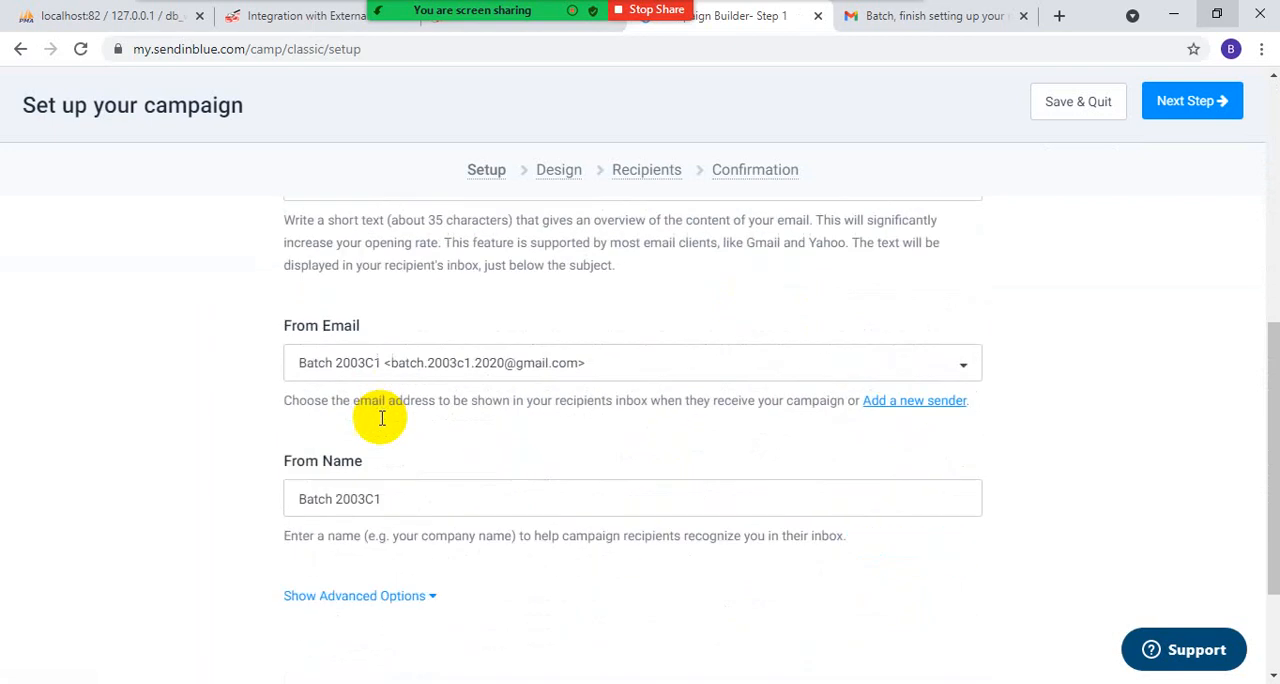
scroll(381, 425, "up", 8)
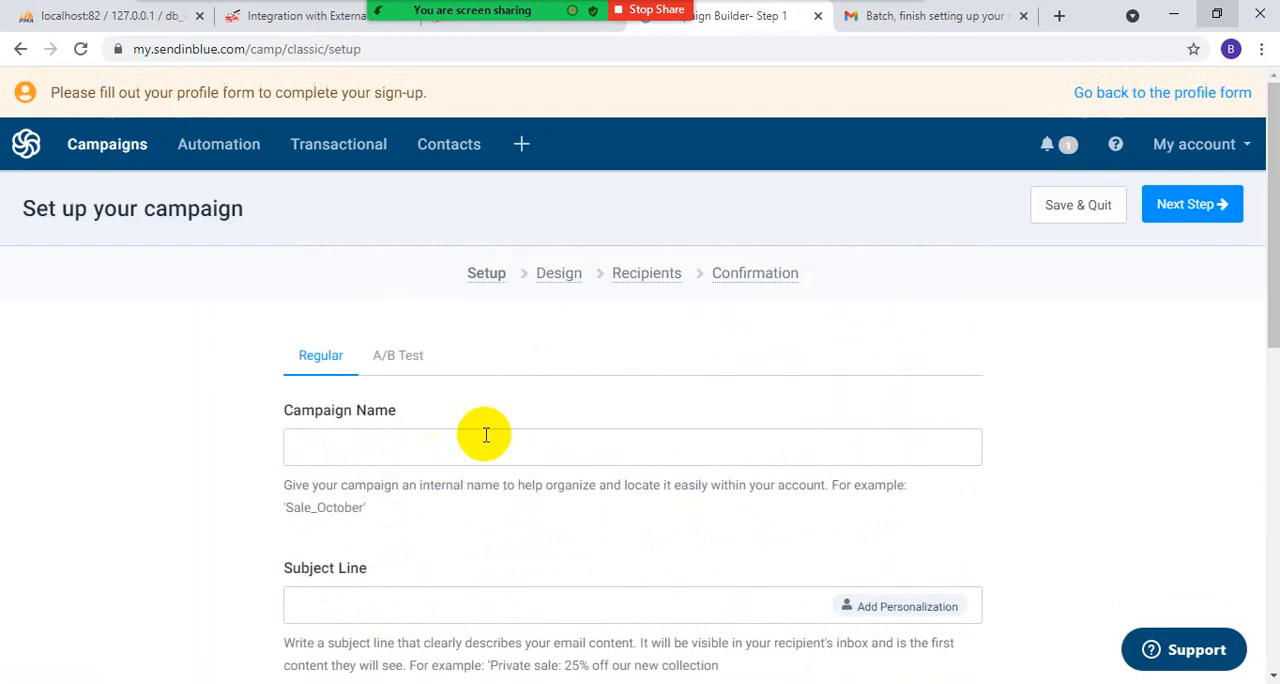
left_click(350, 446)
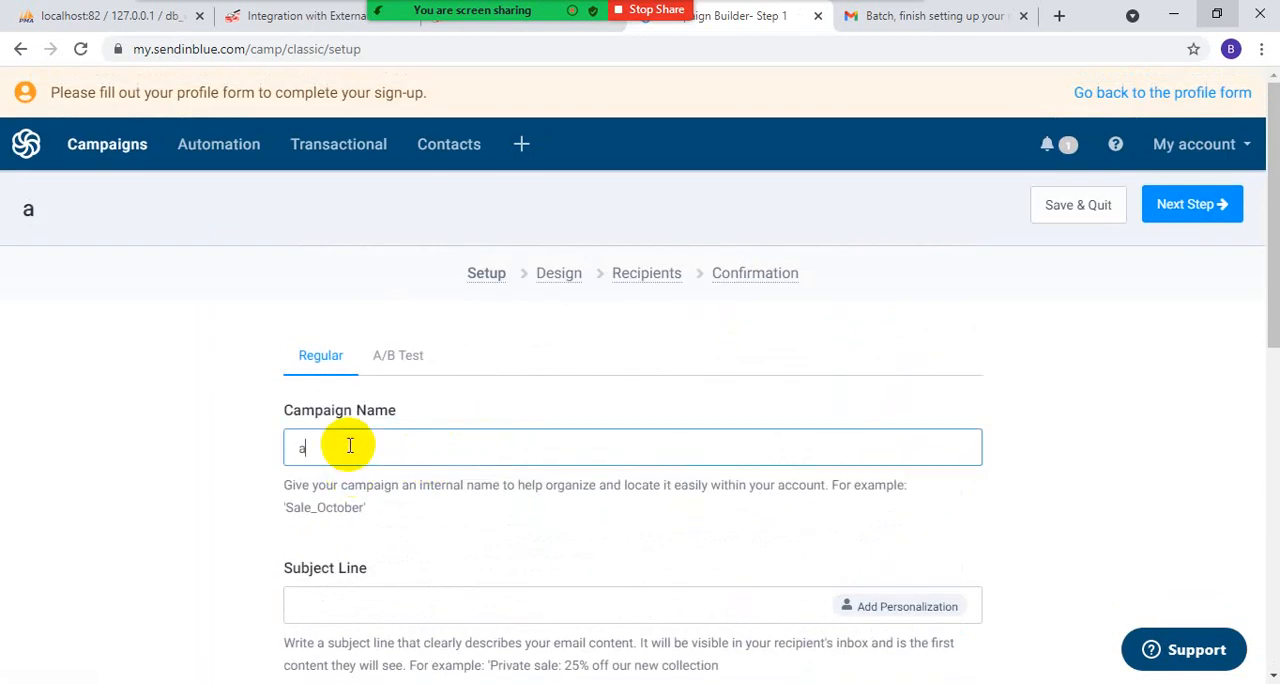
type("abcc")
scroll(334, 471, "down", 1)
left_click(346, 494)
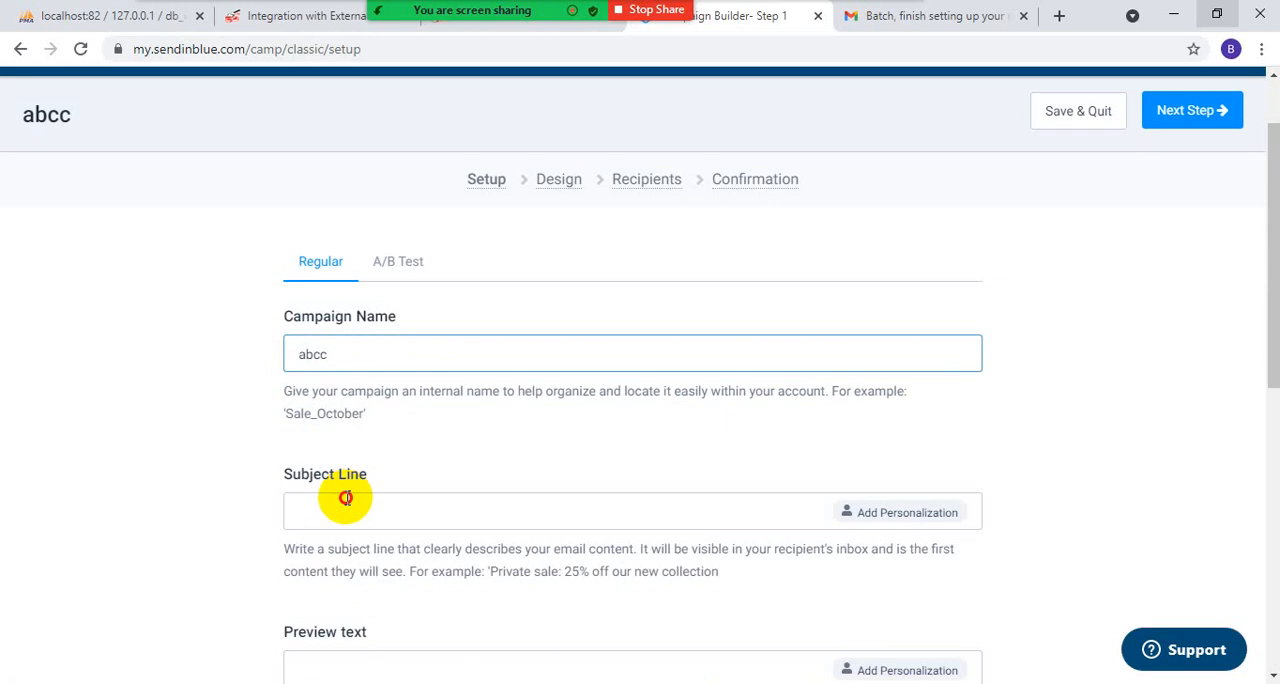
type("wqrew")
scroll(360, 500, "down", 4)
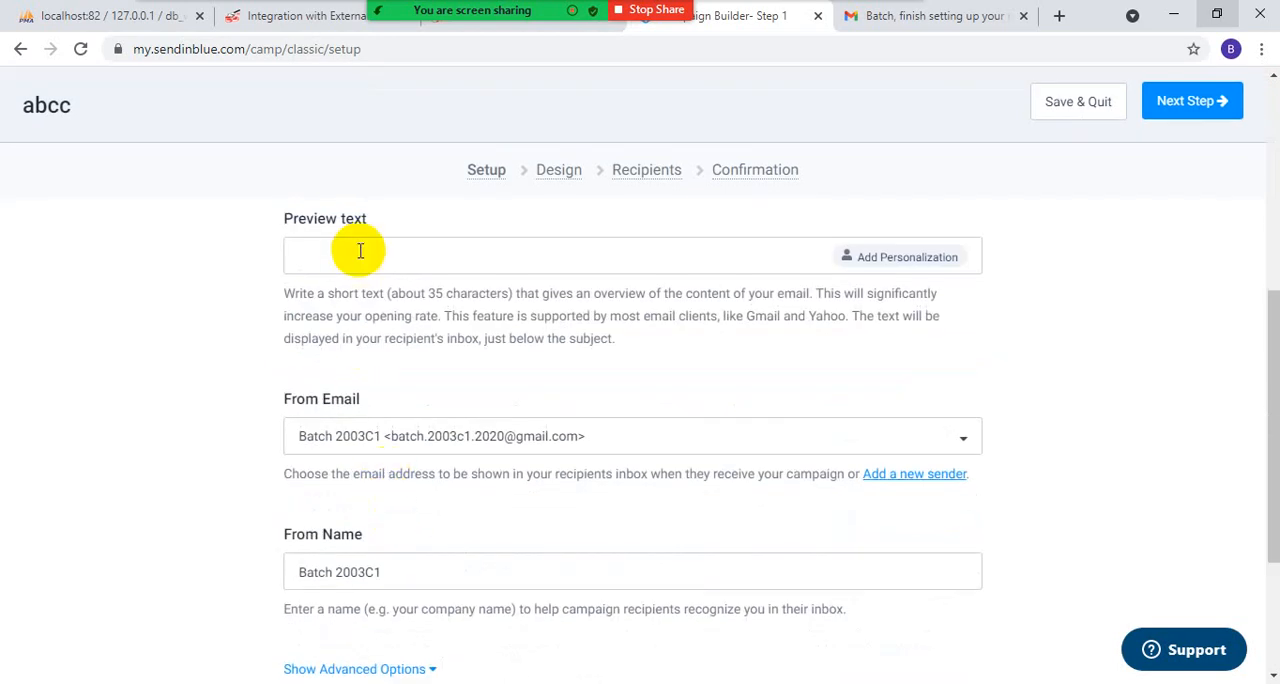
scroll(586, 380, "down", 2)
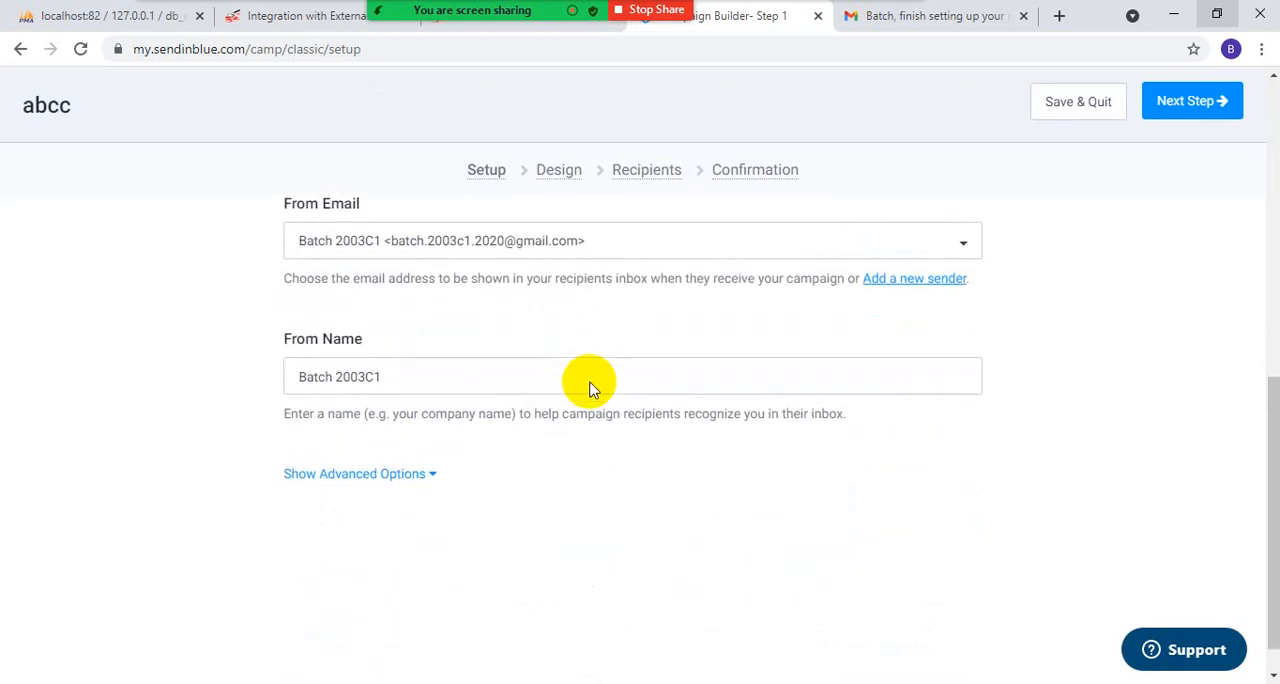
scroll(651, 491, "up", 8)
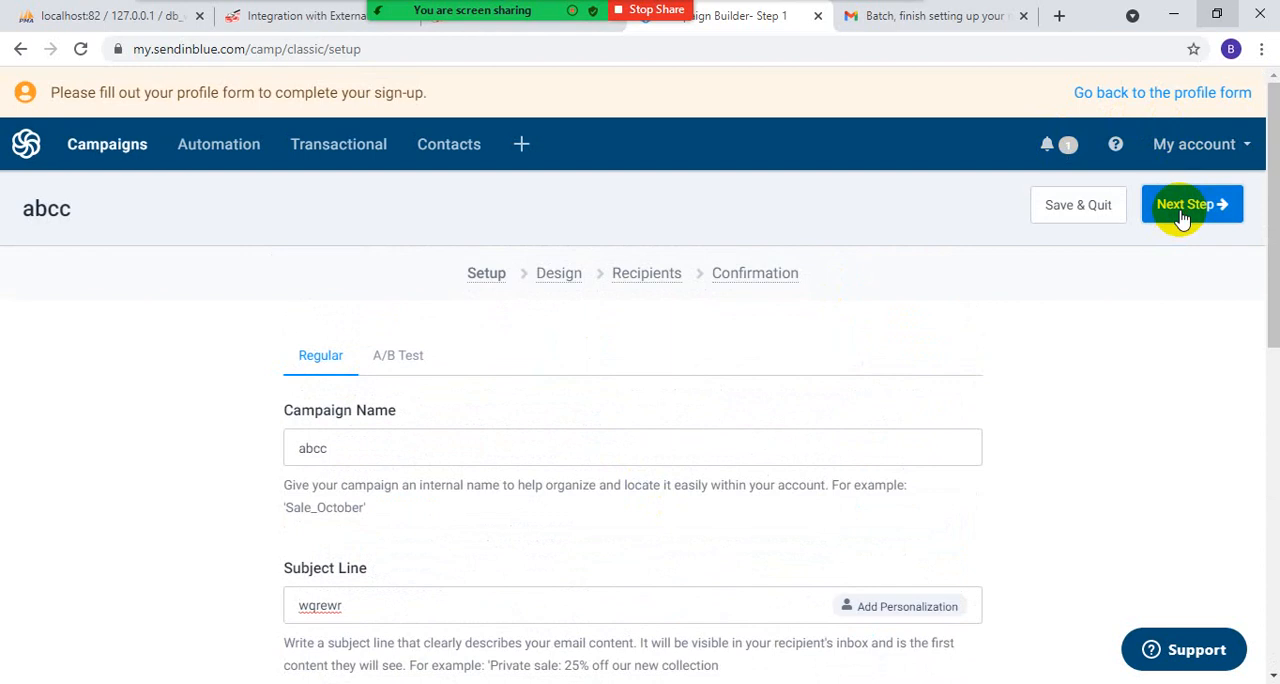
- Advance the abcc campaign to Confirmation without choosing a design or a contact list, and review its summary
left_click(1182, 206)
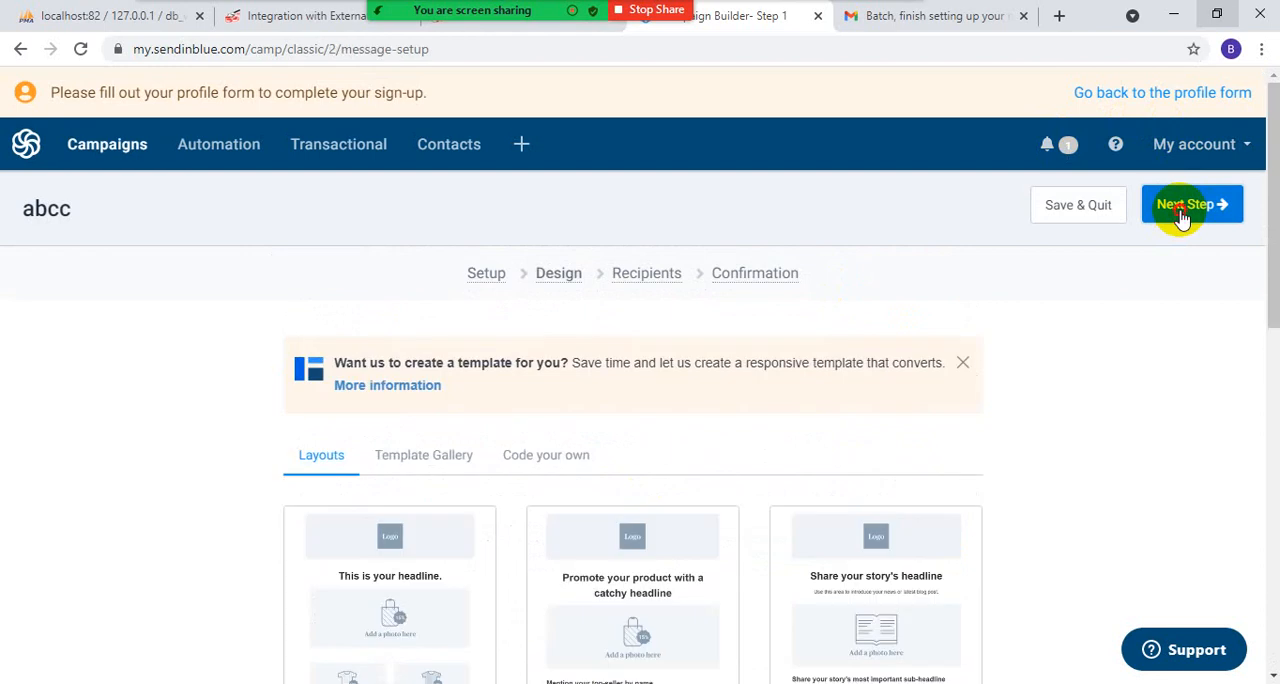
left_click(1182, 212)
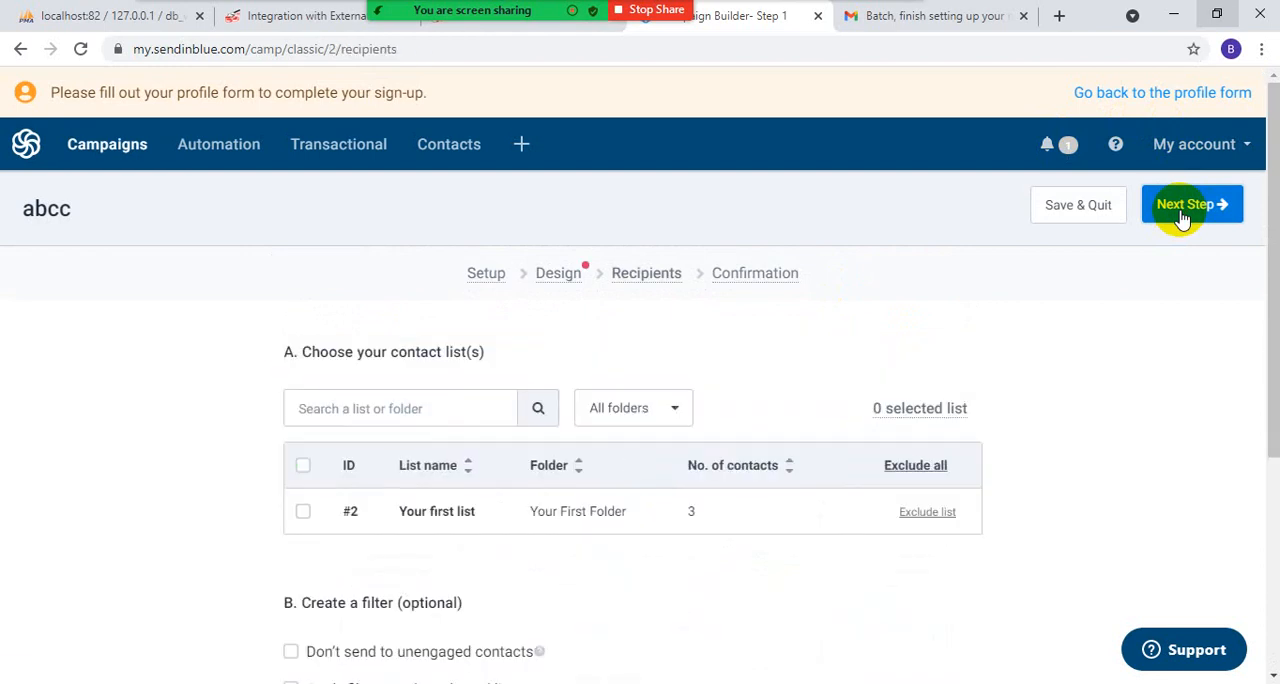
left_click(1182, 214)
scroll(700, 450, "down", 2)
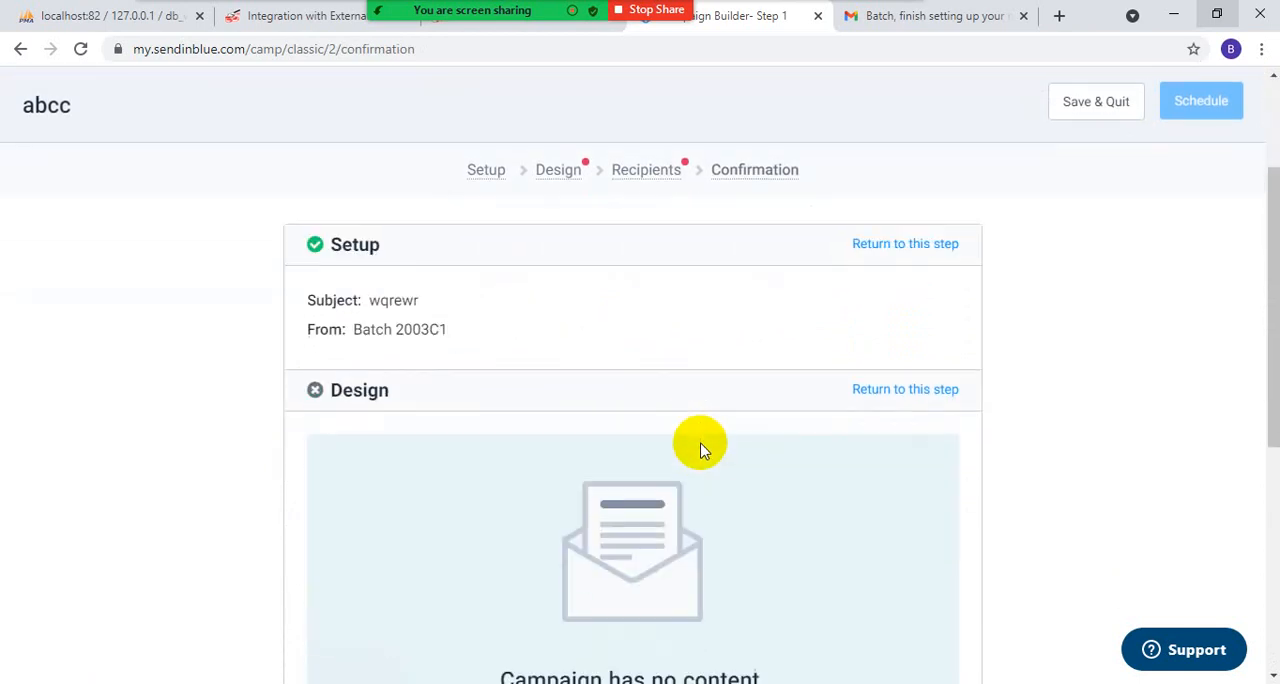
scroll(700, 445, "down", 5)
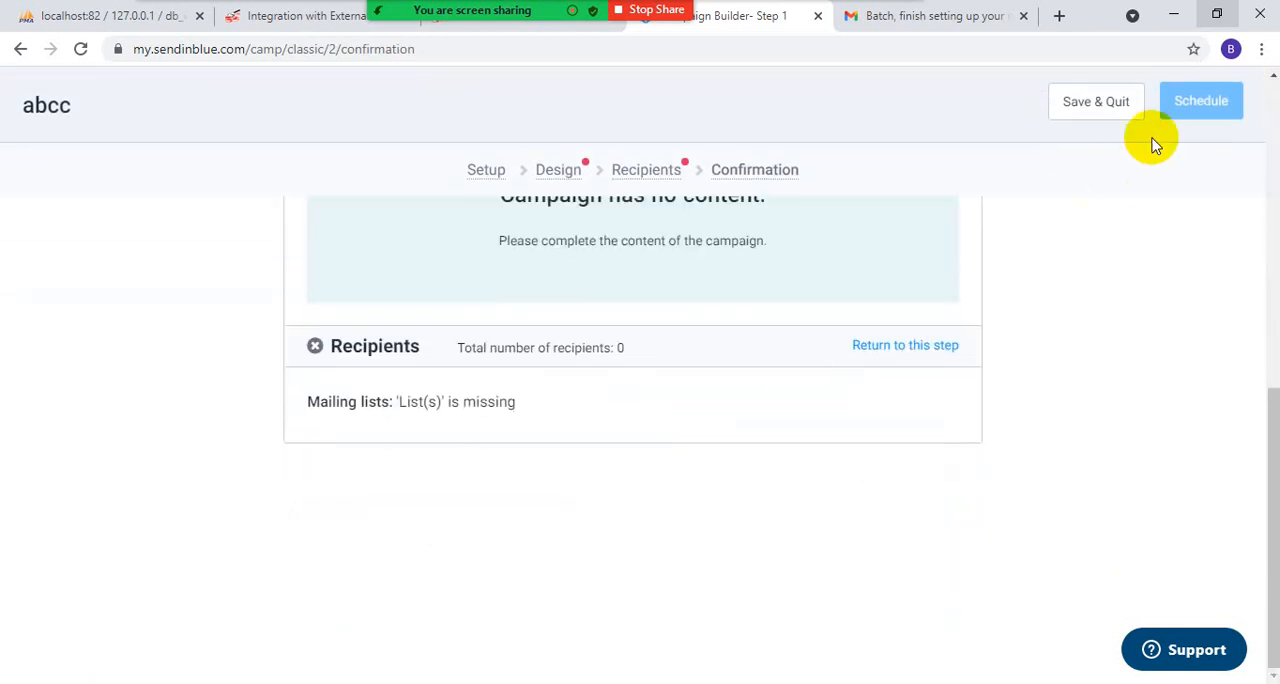
- Save and quit the abcc campaign, then switch to Gmail and check the inbox for campaign mail
left_click(1105, 108)
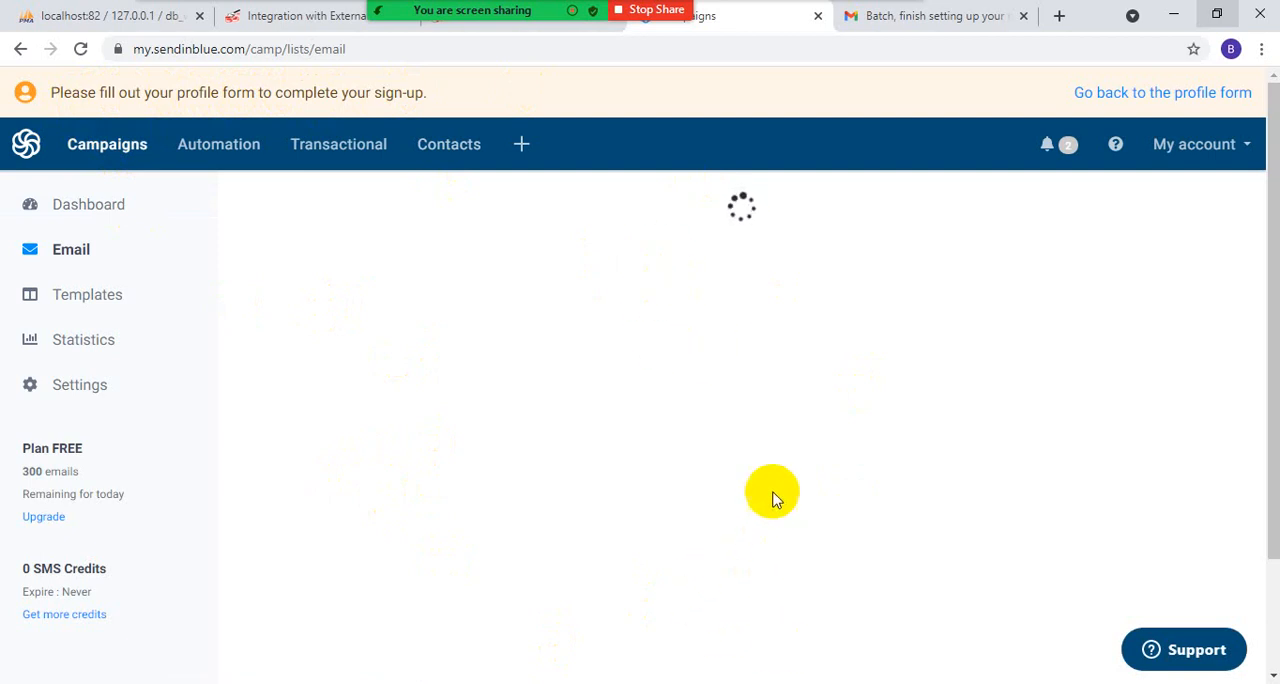
left_click(862, 15)
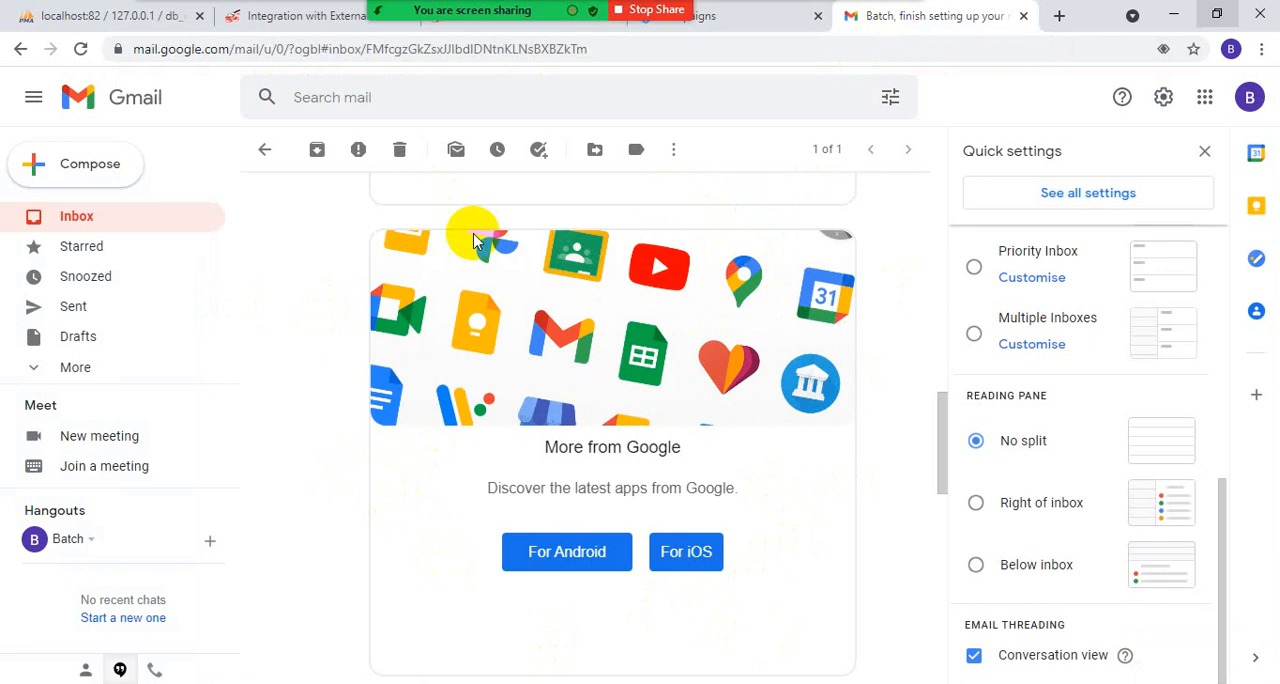
left_click(123, 222)
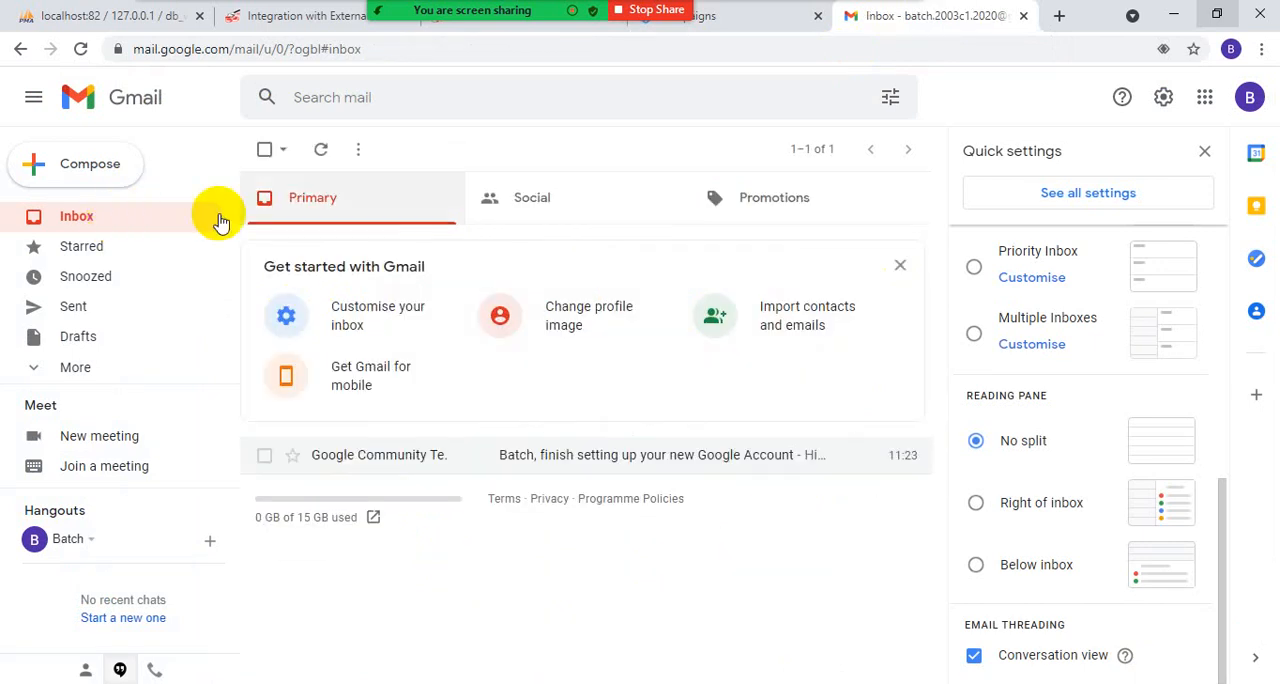
left_click(737, 12)
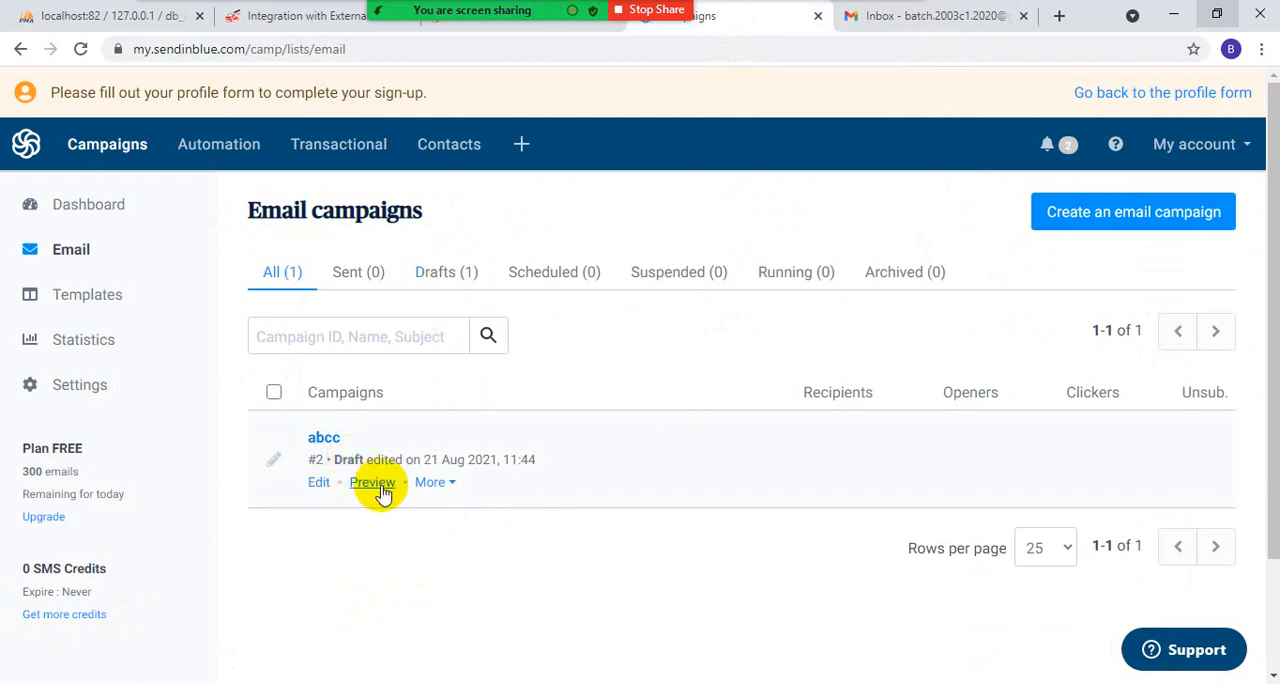
left_click(430, 484)
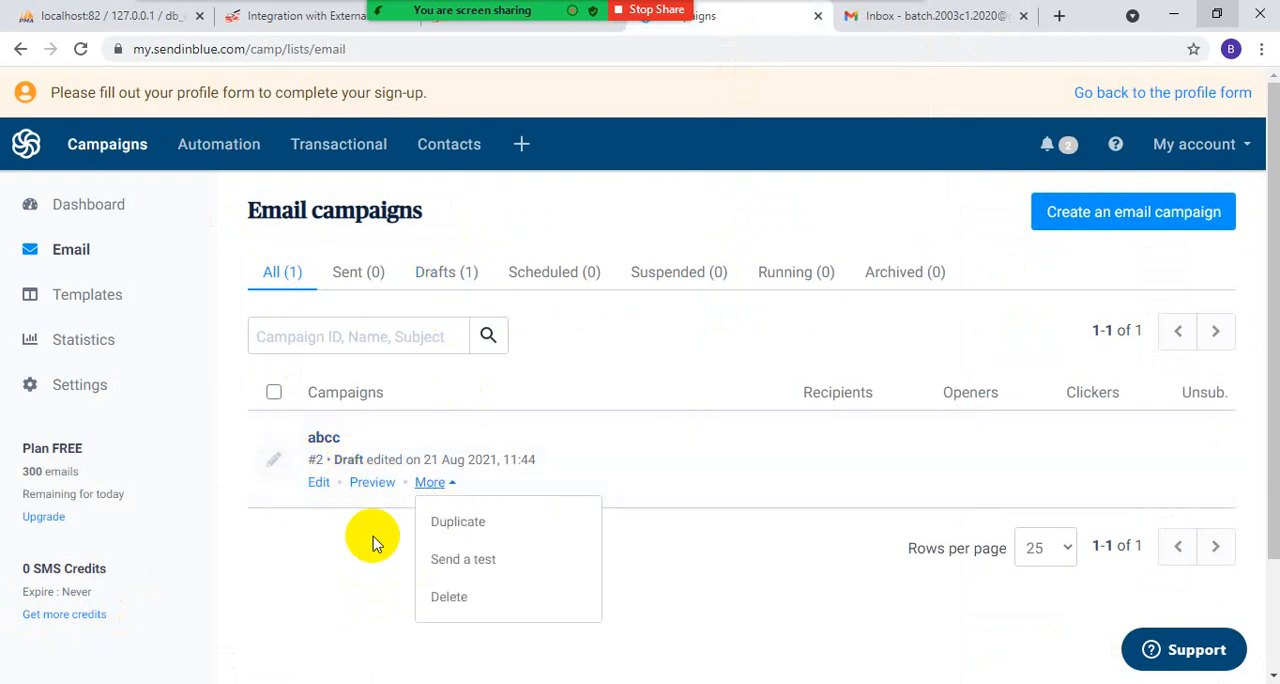
left_click(335, 565)
left_click(428, 483)
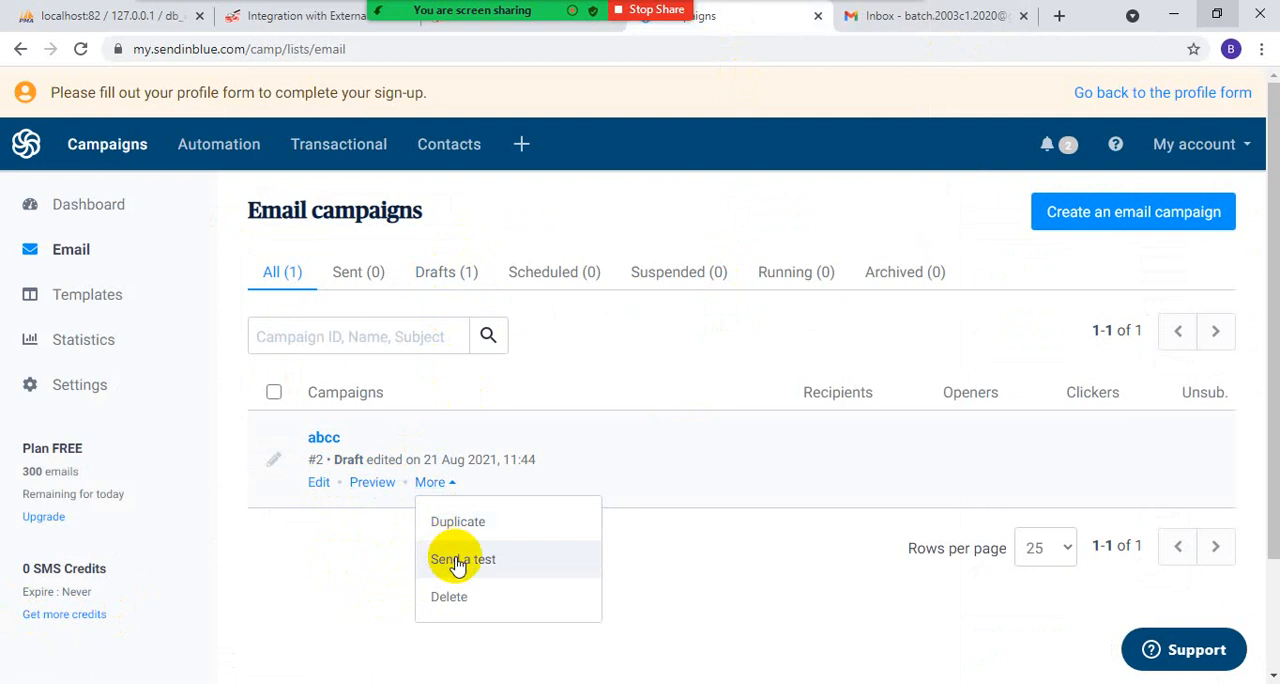
left_click(512, 570)
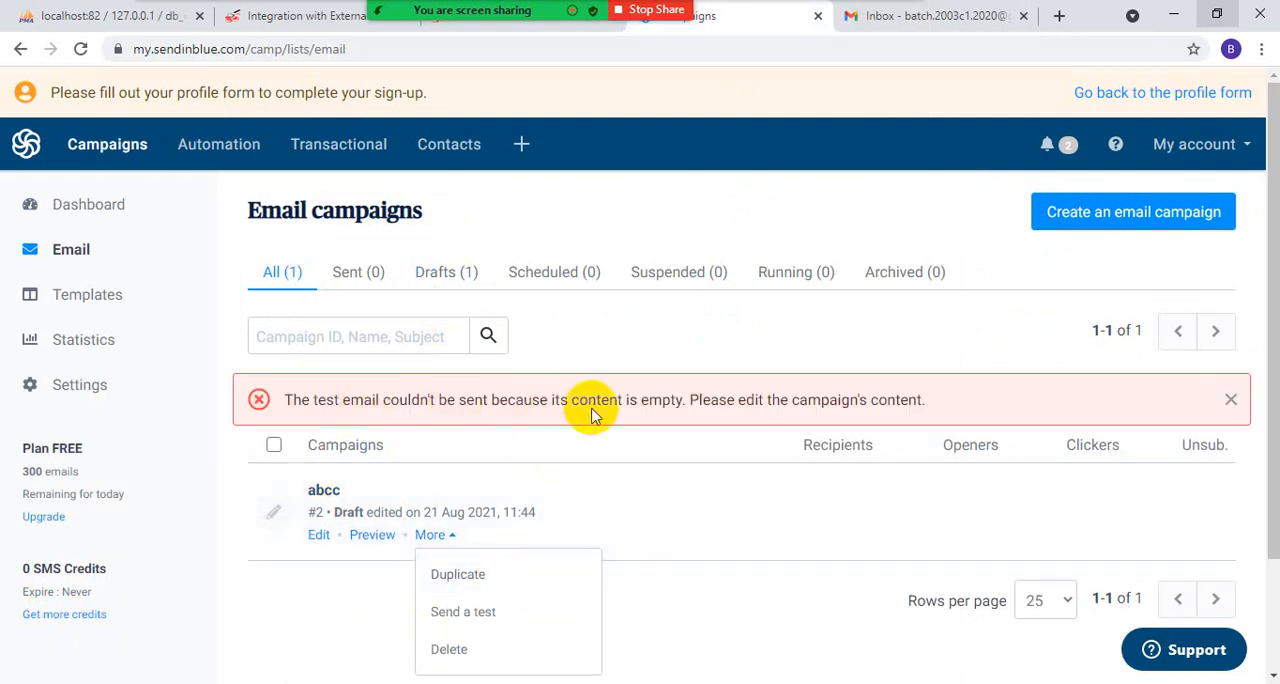
- Reopen the abcc campaign, select "Your first list" as its recipients without any filter, and save and quit
scroll(500, 600, "down", 1)
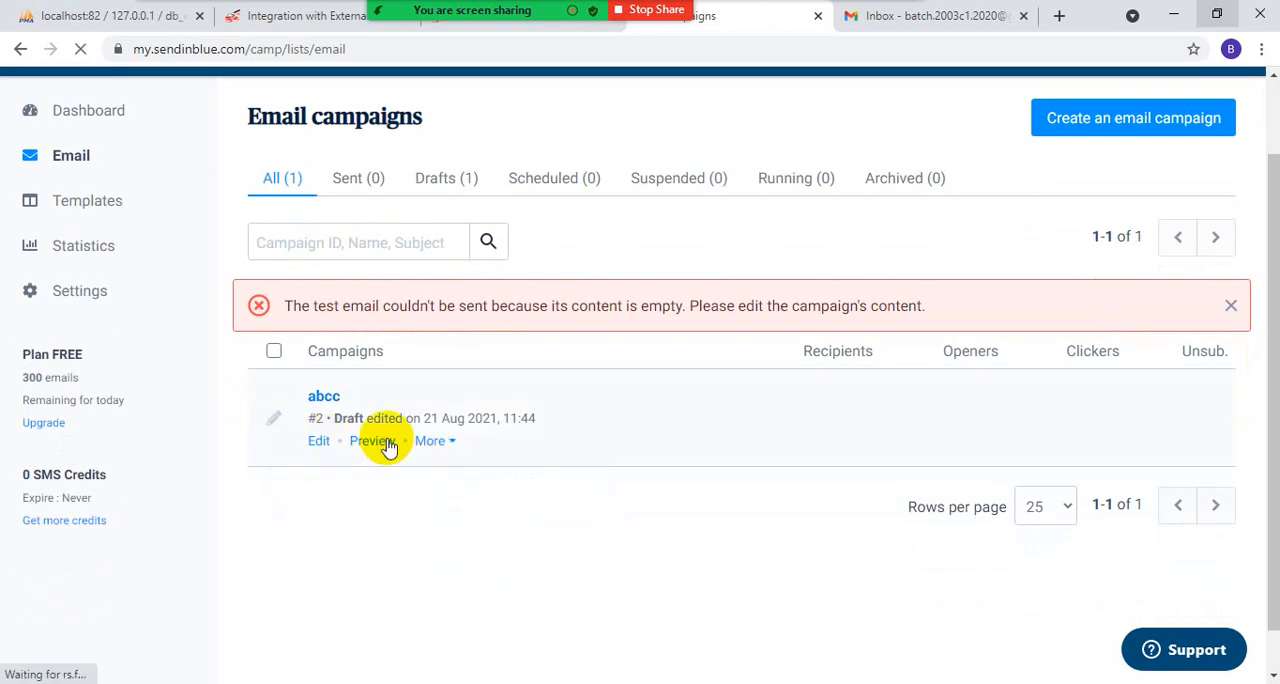
left_click(431, 442)
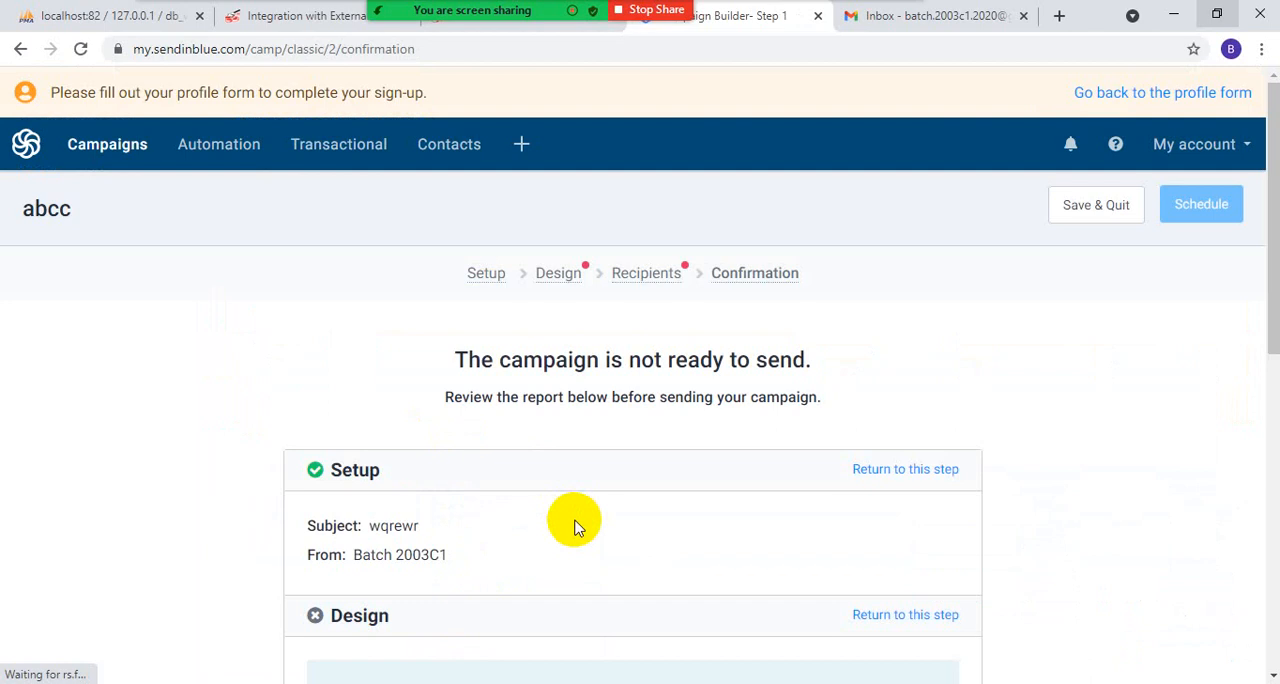
scroll(575, 527, "down", 7)
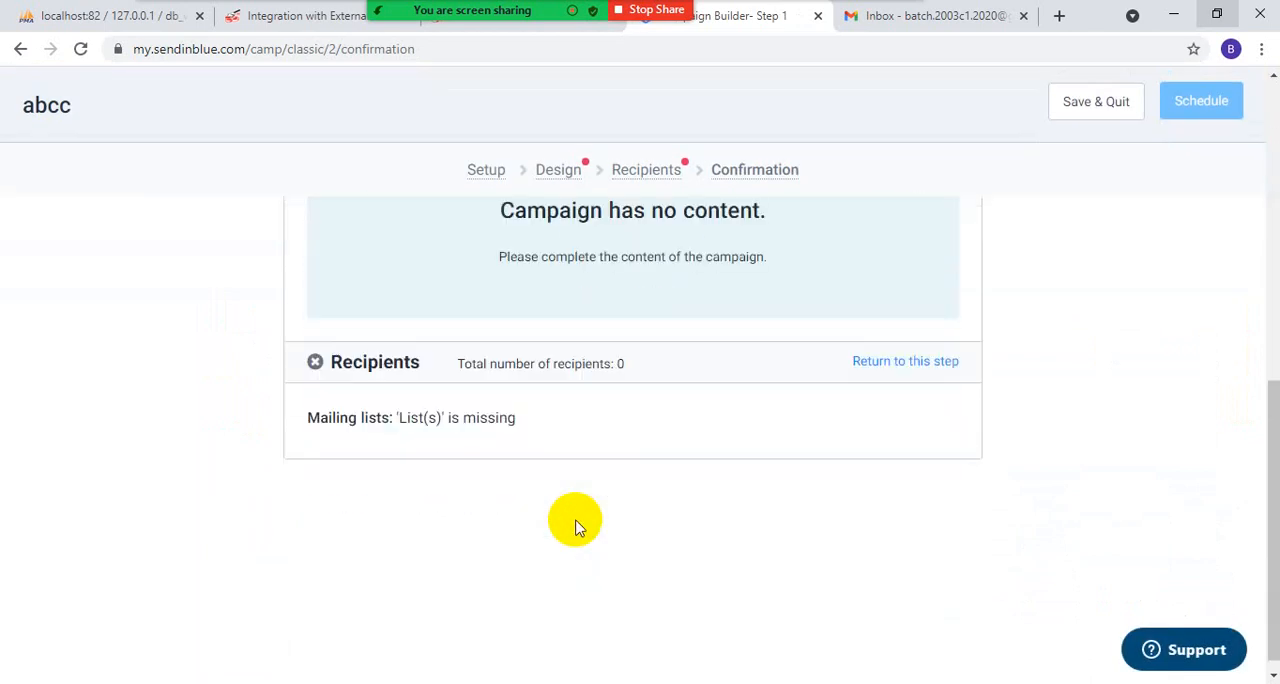
scroll(575, 527, "up", 7)
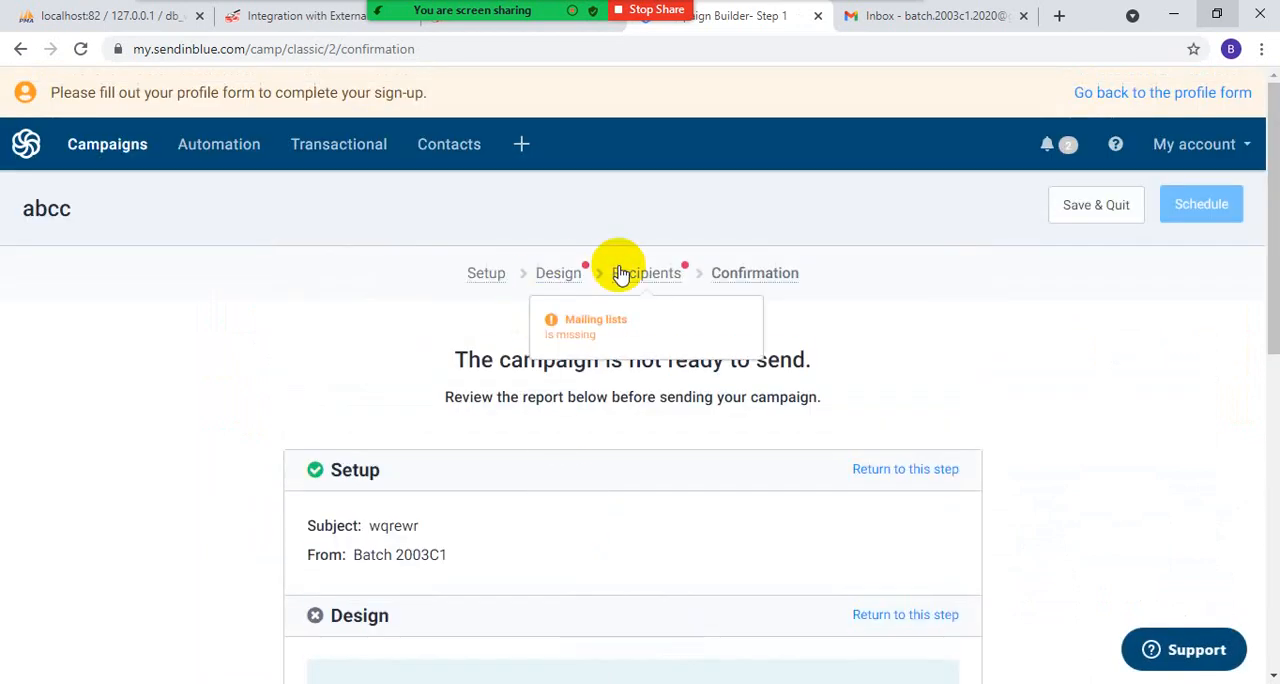
left_click(622, 276)
mouse_move(568, 288)
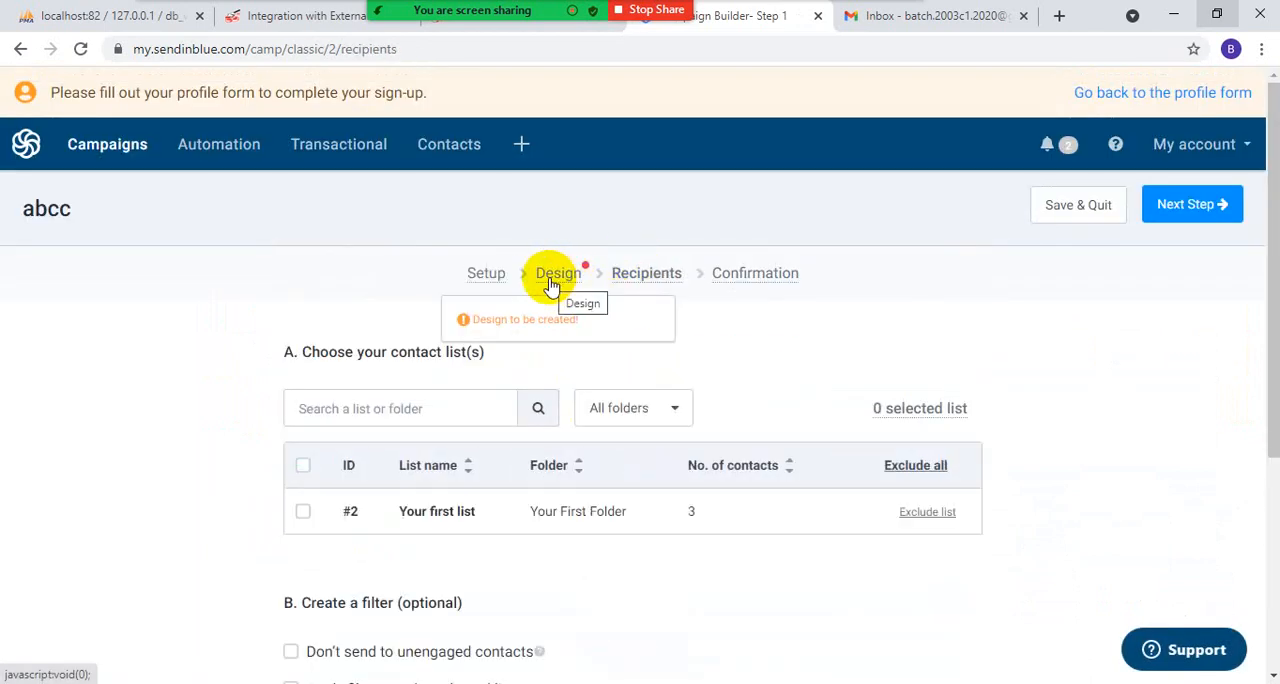
left_click(303, 512)
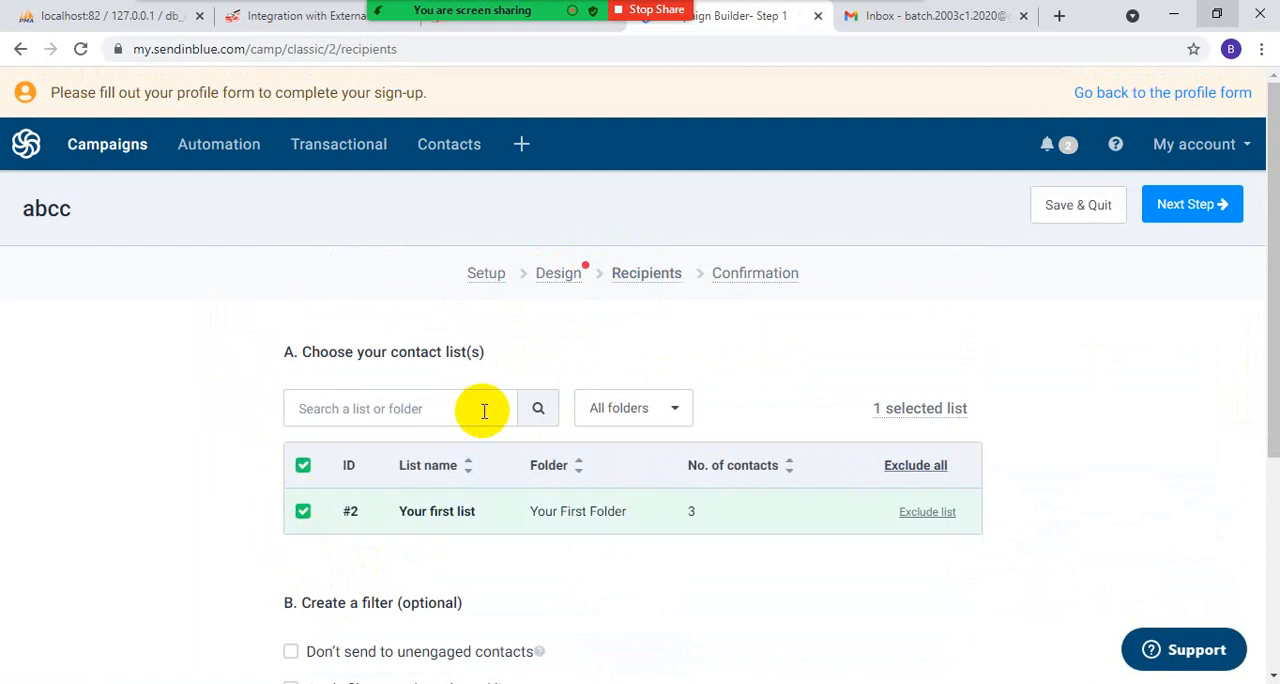
scroll(363, 538, "down", 1)
scroll(363, 538, "down", 3)
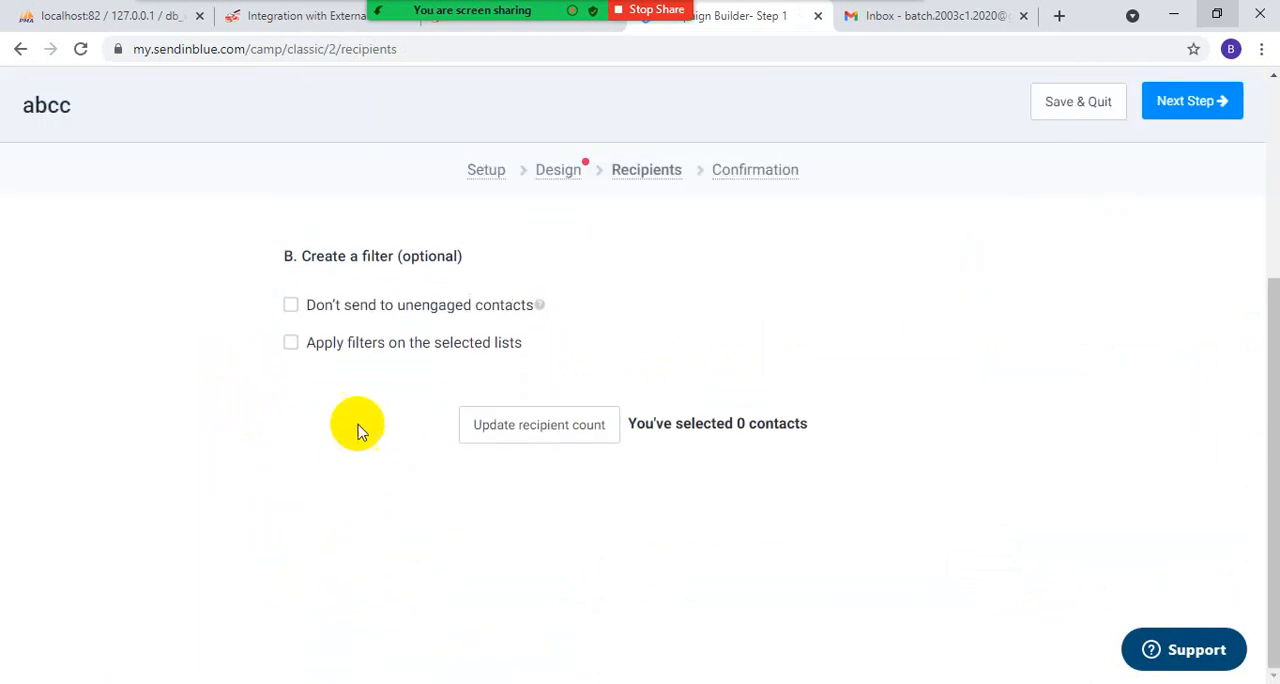
scroll(357, 429, "up", 1)
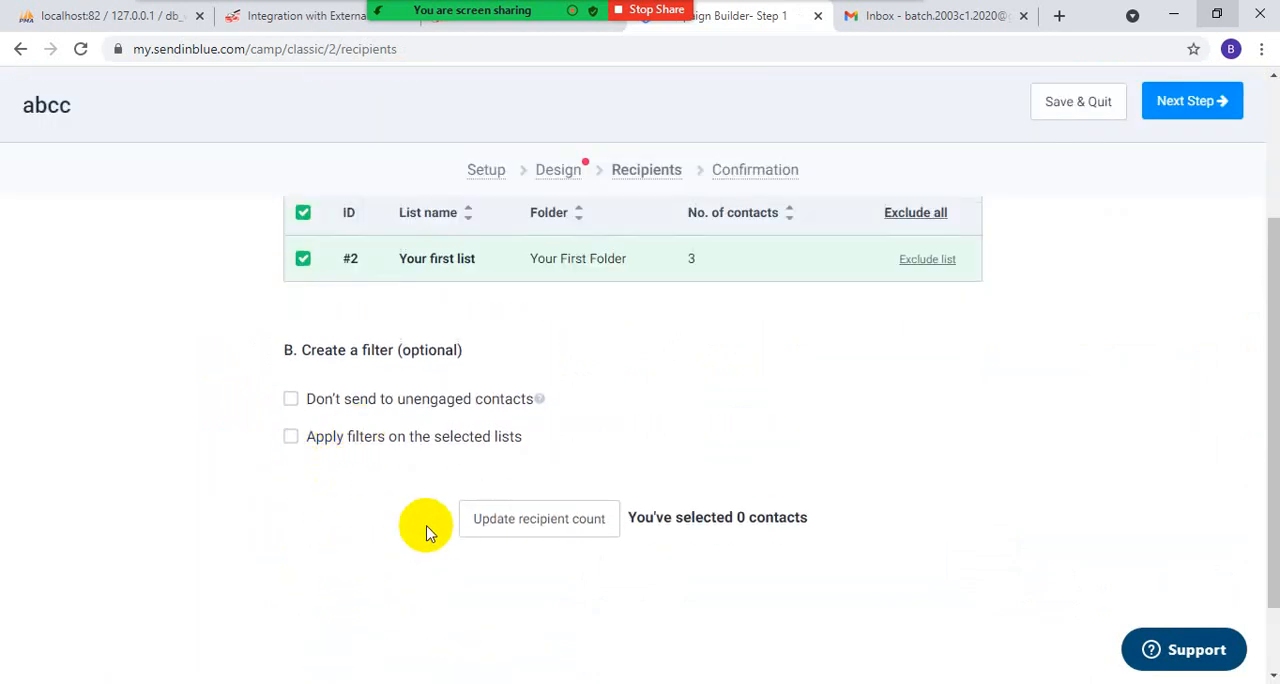
scroll(480, 525, "up", 3)
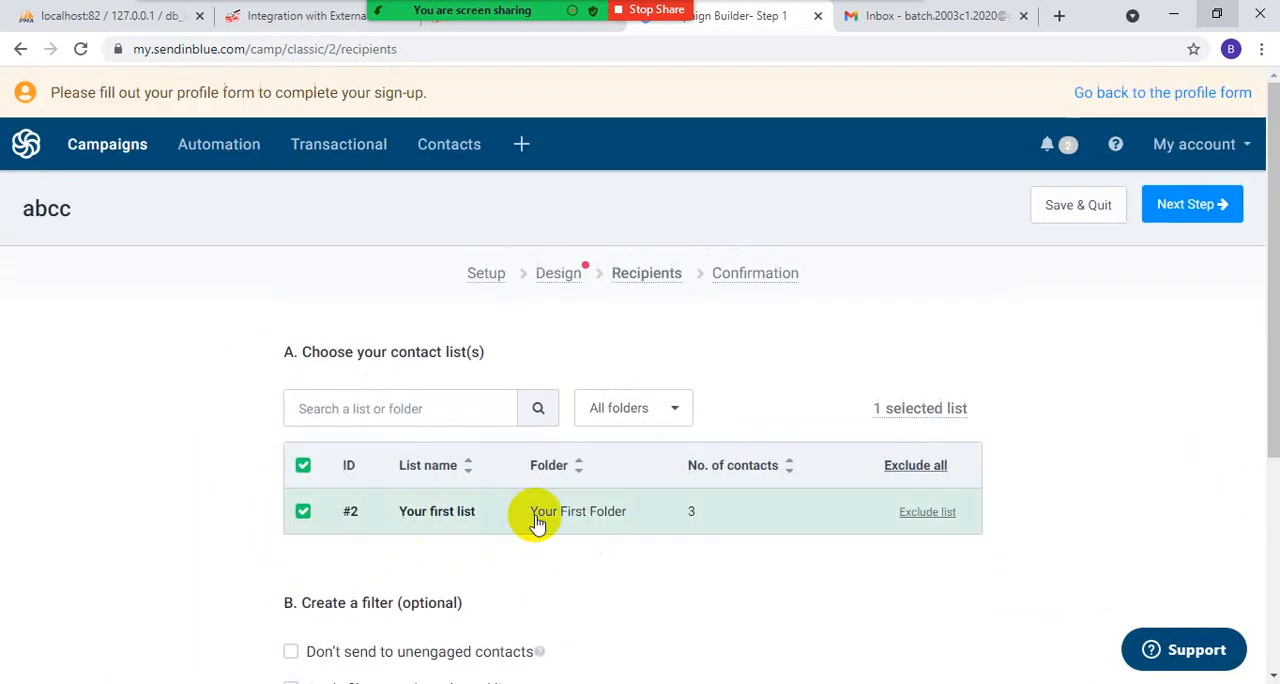
left_click(1087, 209)
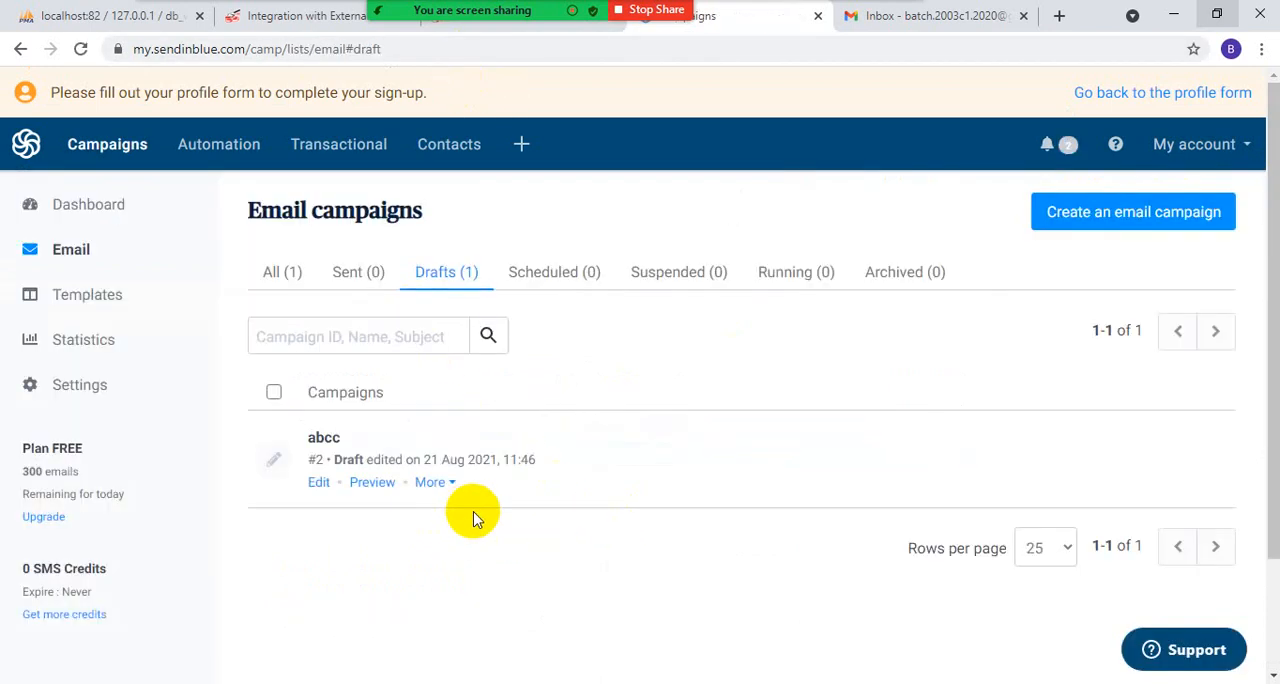
- Try again to send a test of the abcc draft with its recipient list assigned
left_click(432, 483)
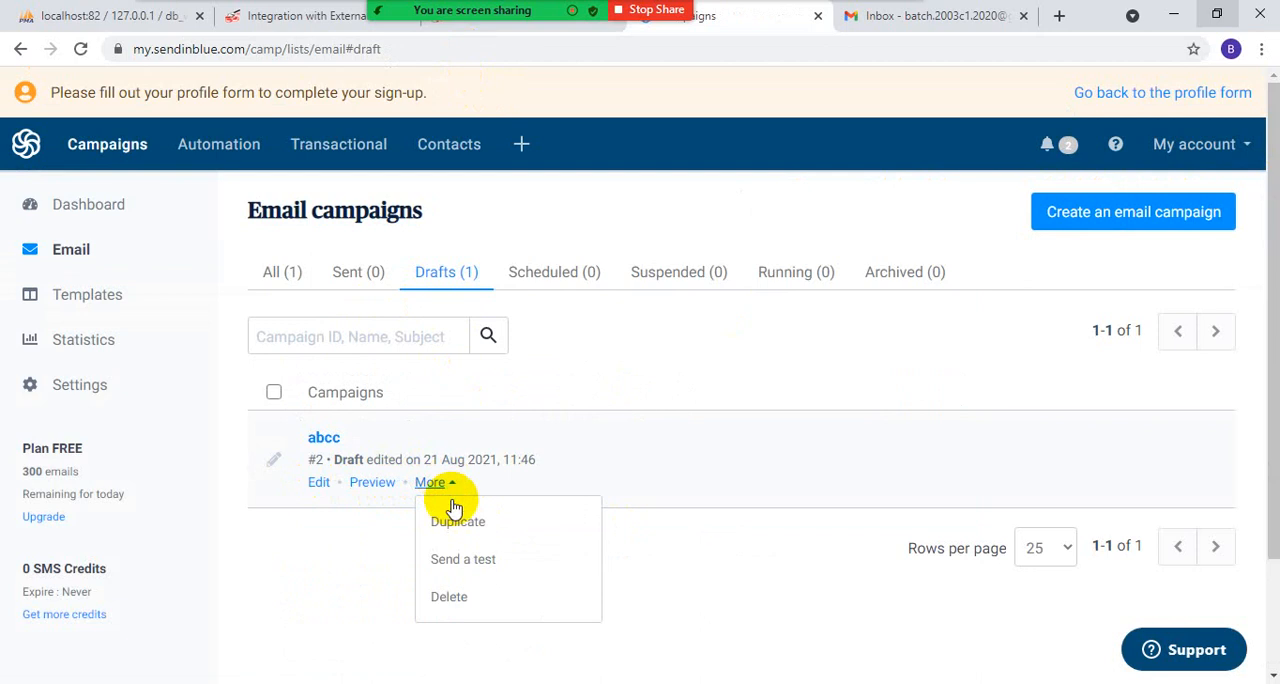
left_click(462, 560)
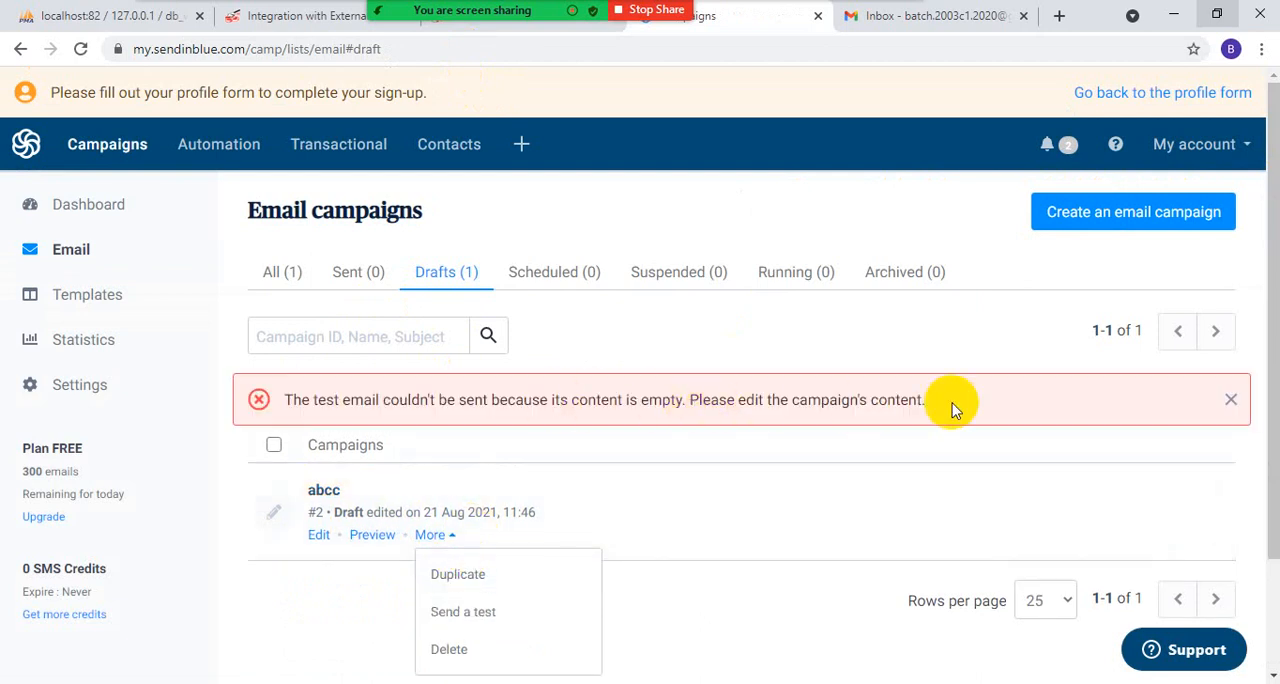
left_click_drag(936, 404, 764, 400)
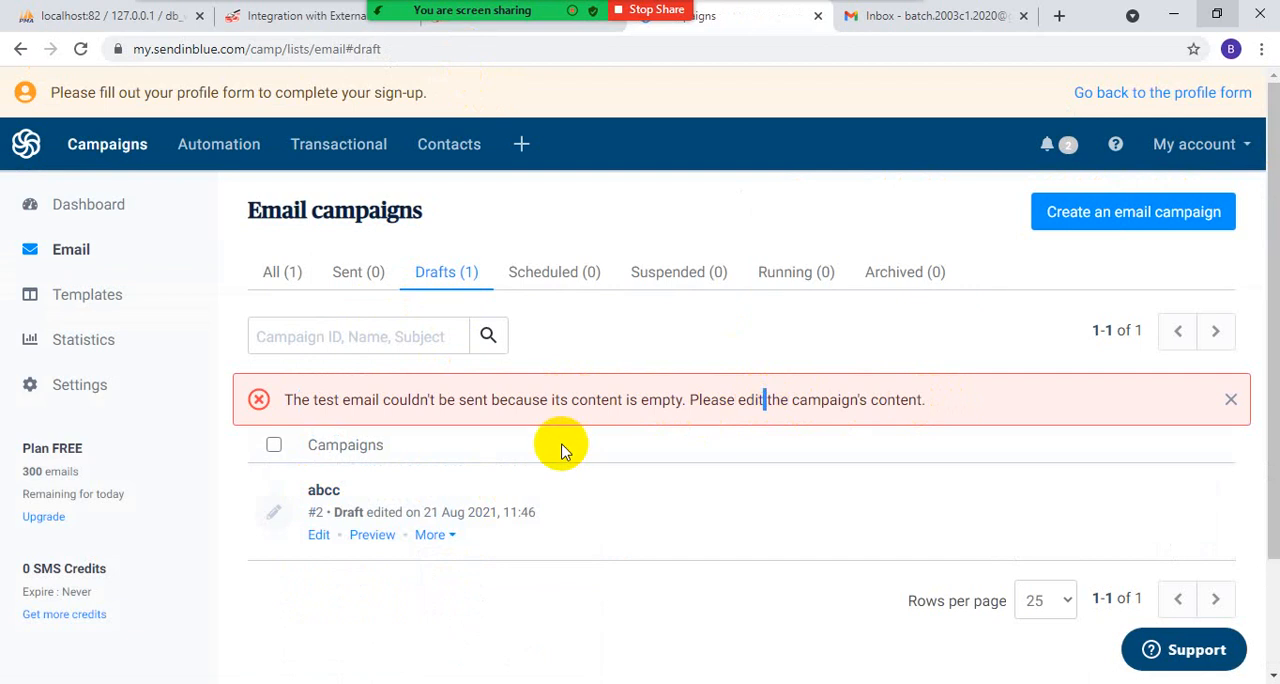
- Reopen the abcc campaign's Design stage and choose the layout headed "This is your headline."
left_click(318, 536)
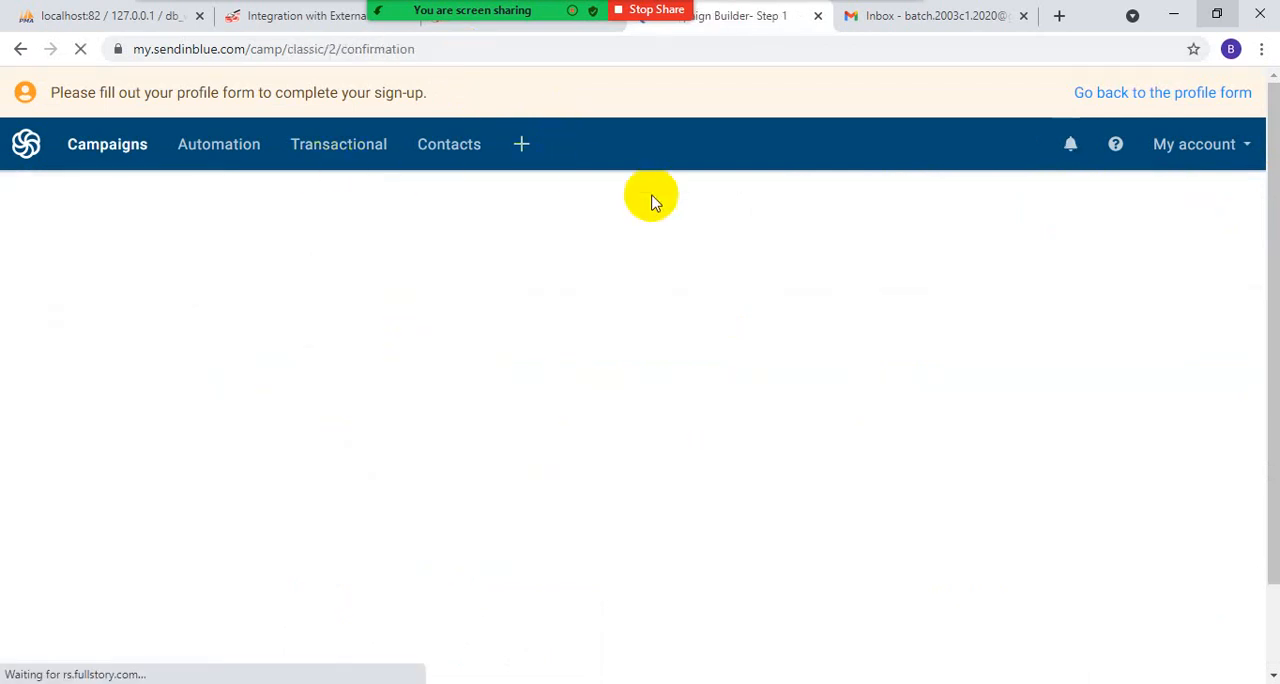
mouse_move(634, 285)
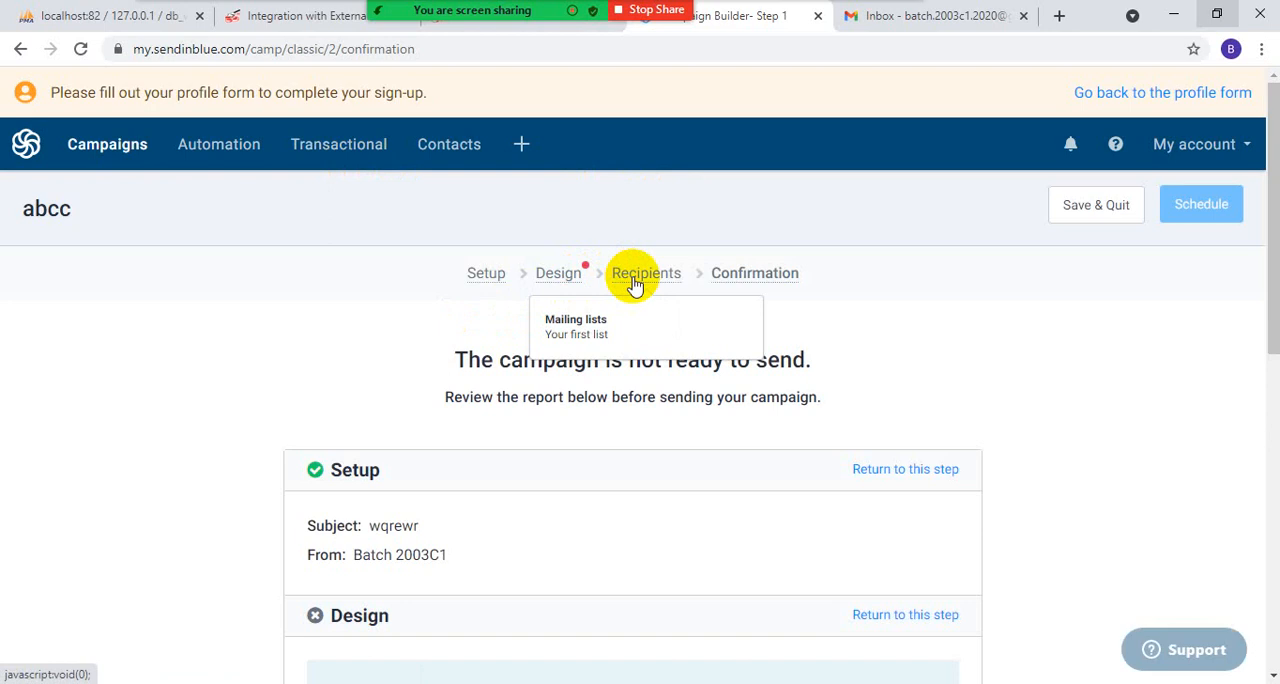
left_click(554, 275)
scroll(558, 298, "down", 1)
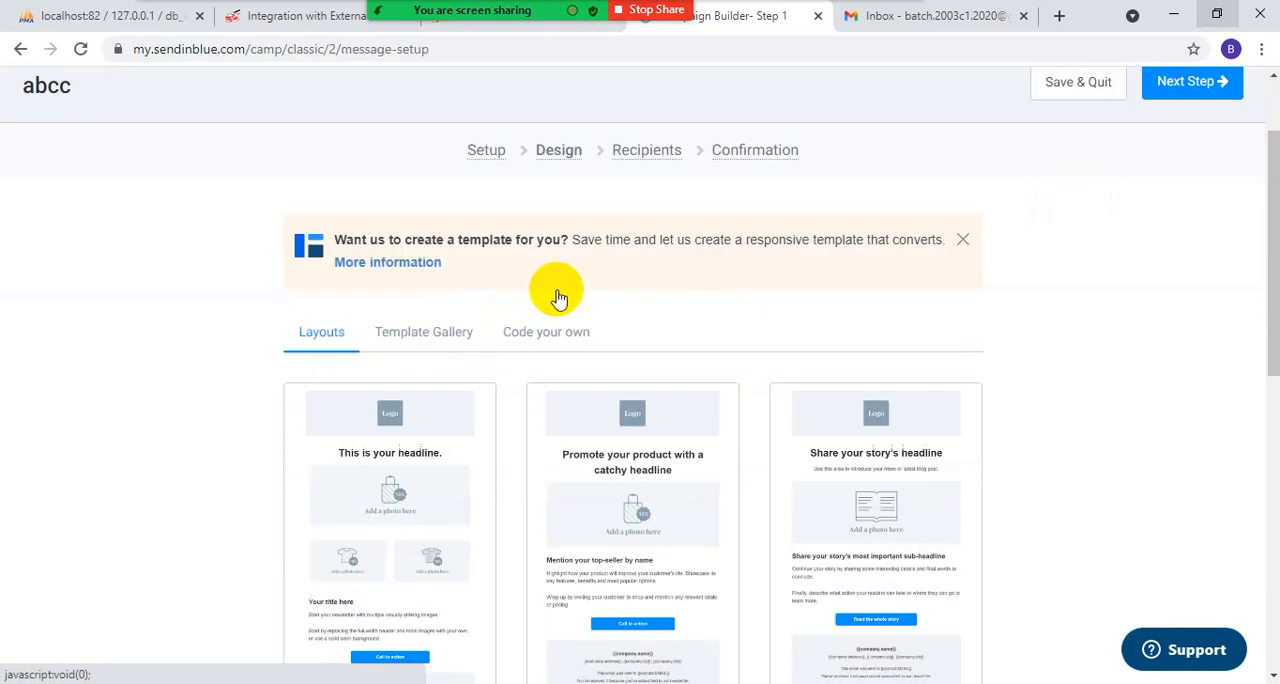
scroll(558, 298, "down", 2)
left_click(968, 478)
scroll(968, 490, "up", 2)
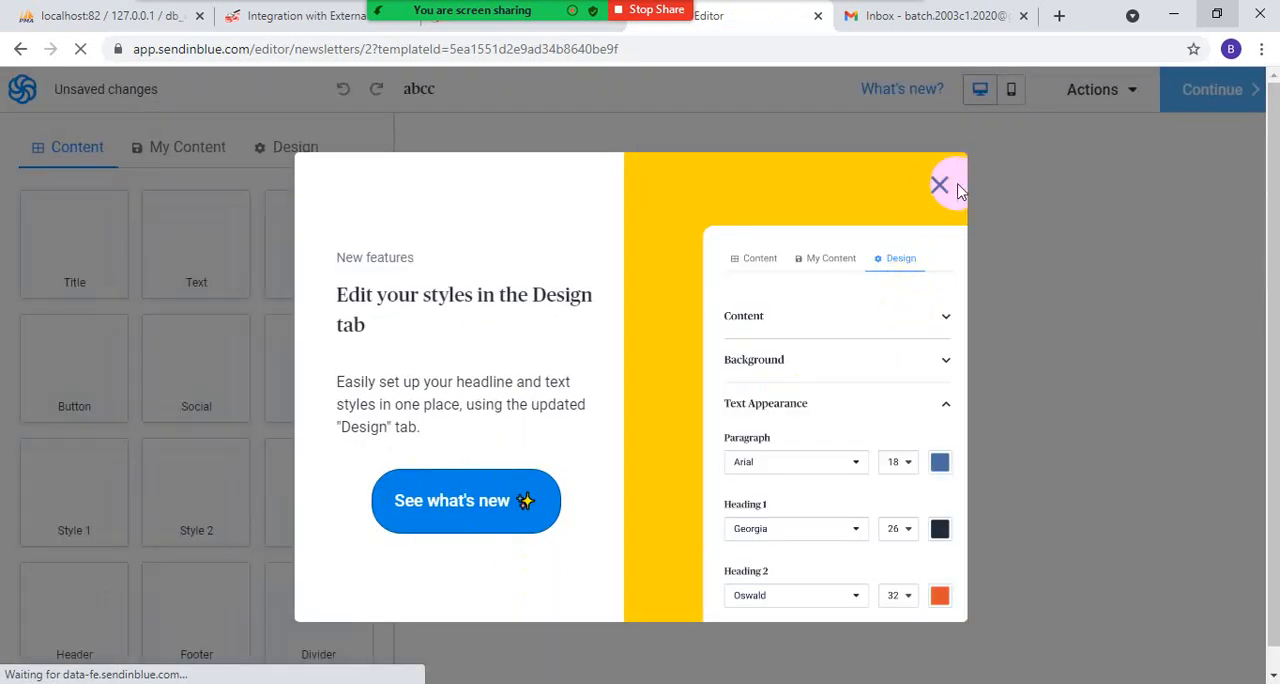
- Dismiss the new-features notice, save the layout unchanged, and advance through Recipients to Confirmation, keeping "Your first list"
left_click(940, 188)
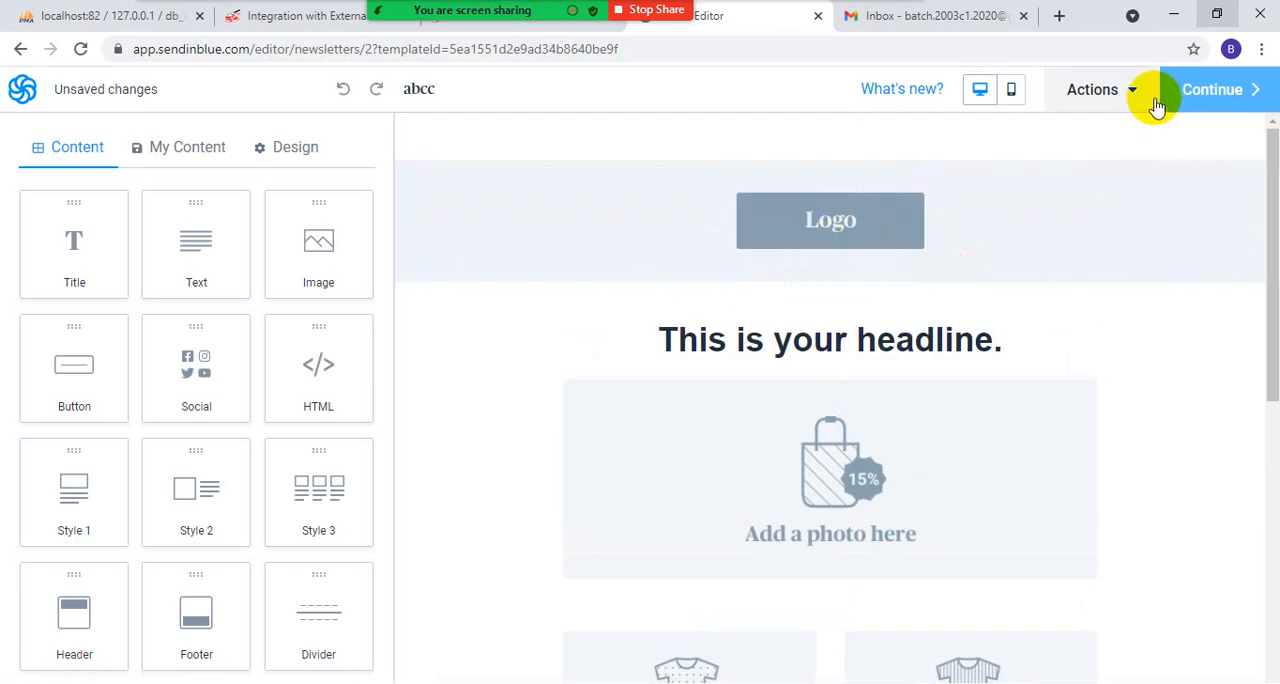
left_click(1220, 90)
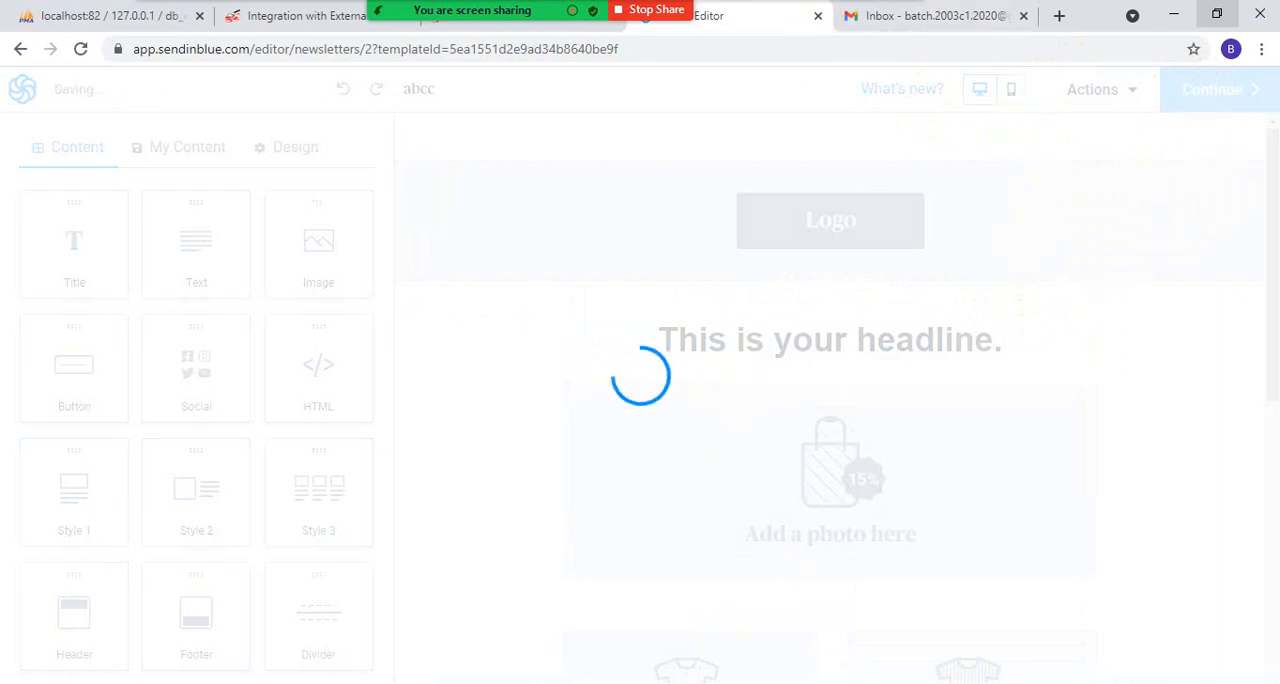
left_click(1185, 205)
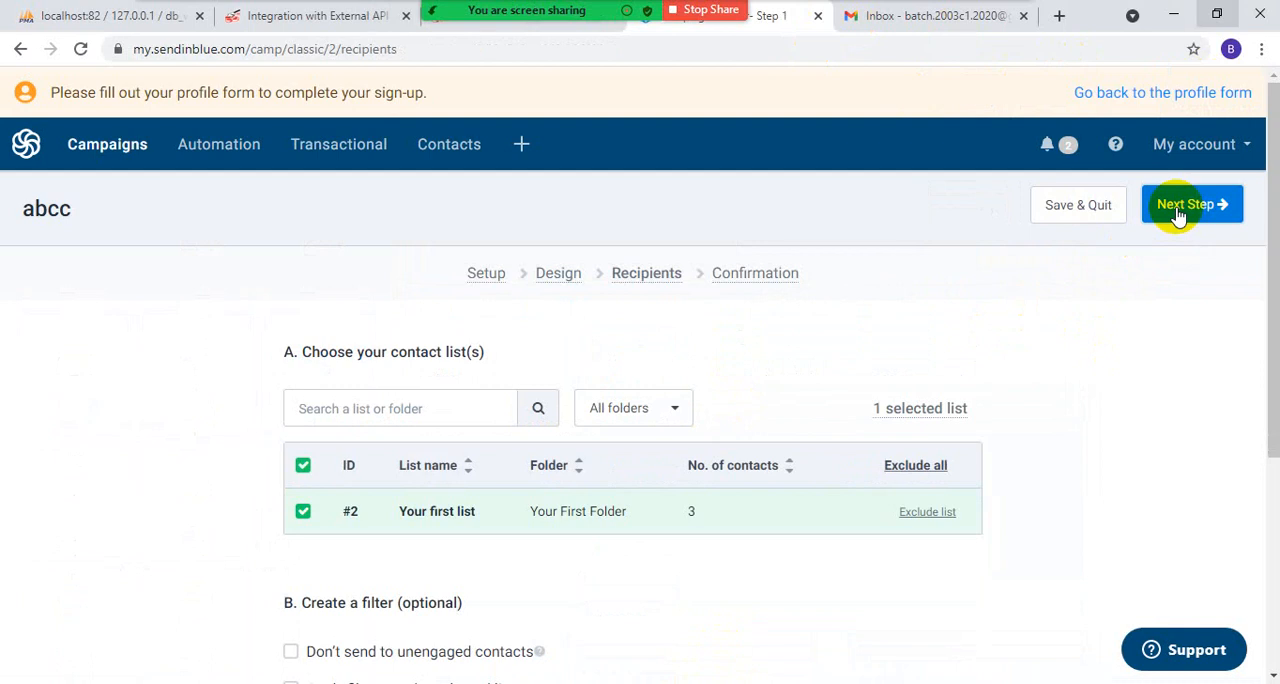
left_click(1180, 210)
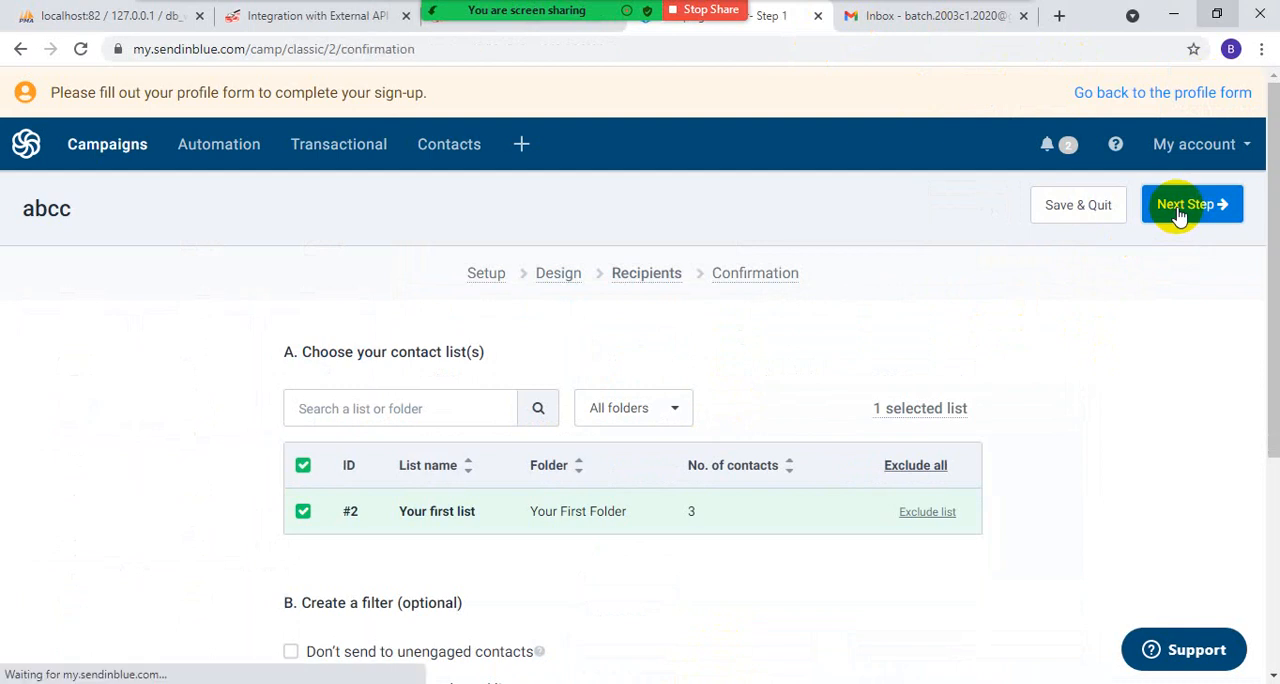
- Send a test of the abcc campaign, copying the test list's email address into the recipient field, and close the results
left_click(1083, 210)
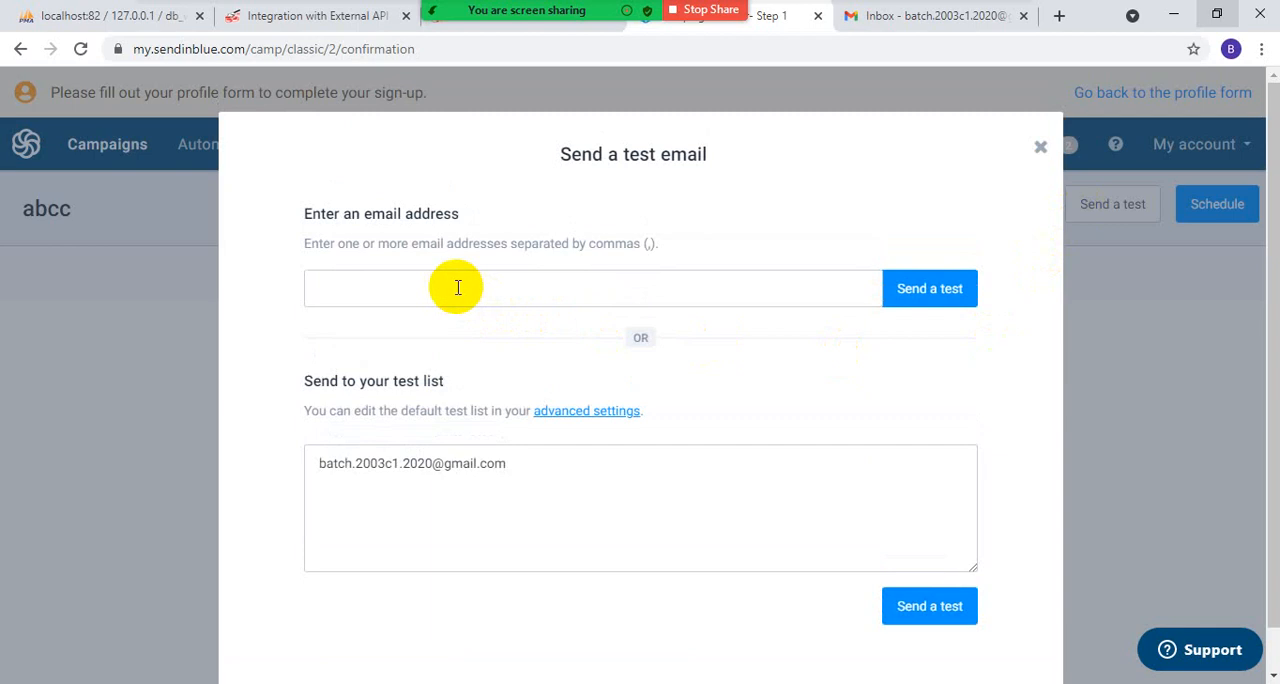
left_click(358, 293)
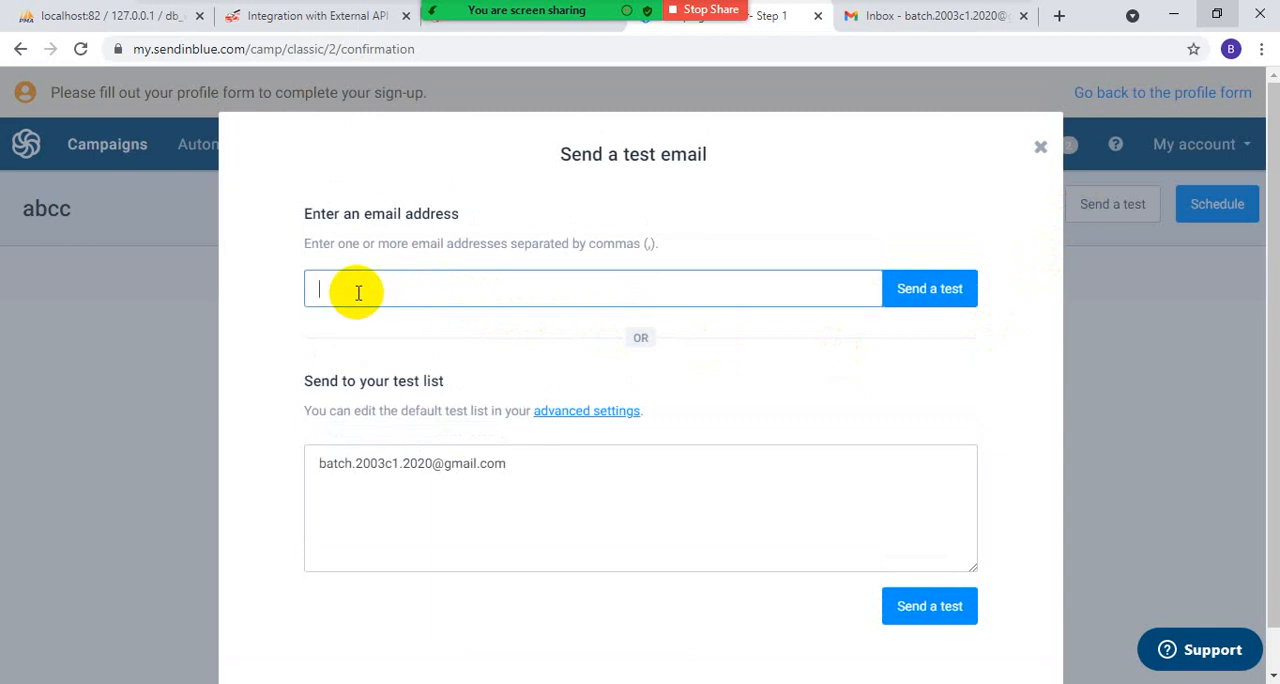
left_click_drag(536, 456, 285, 460)
key("ctrl+c")
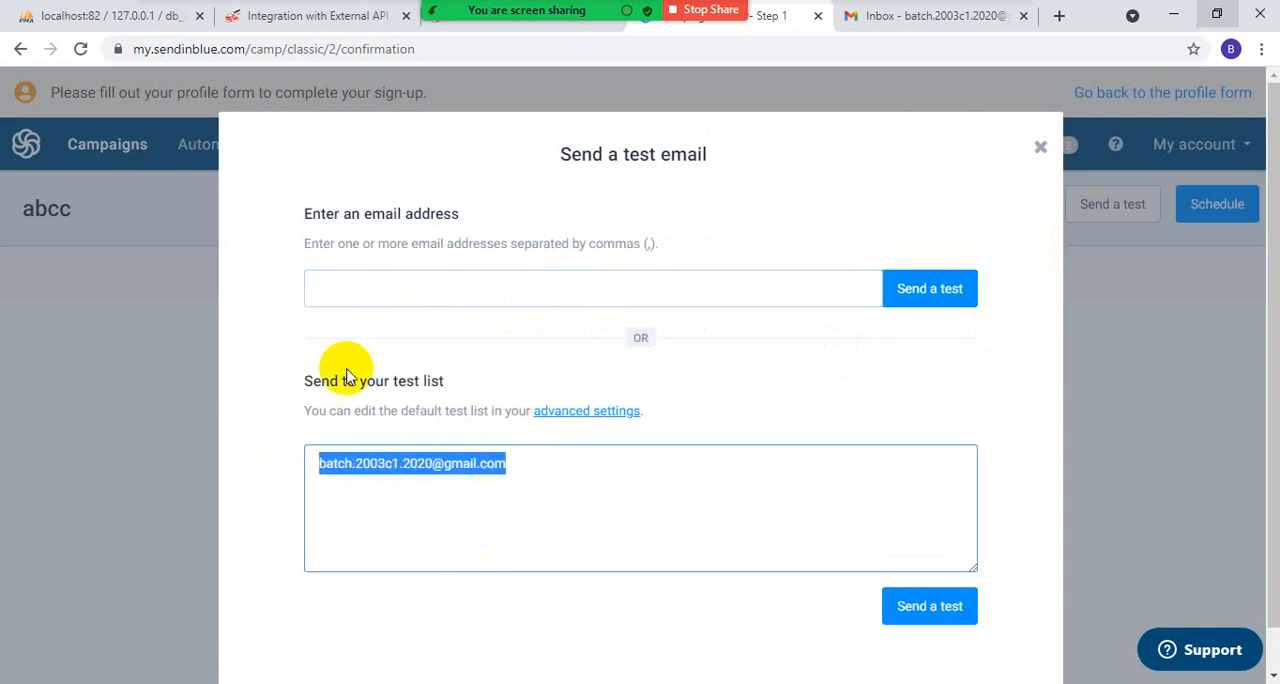
left_click(396, 291)
key("ctrl+v")
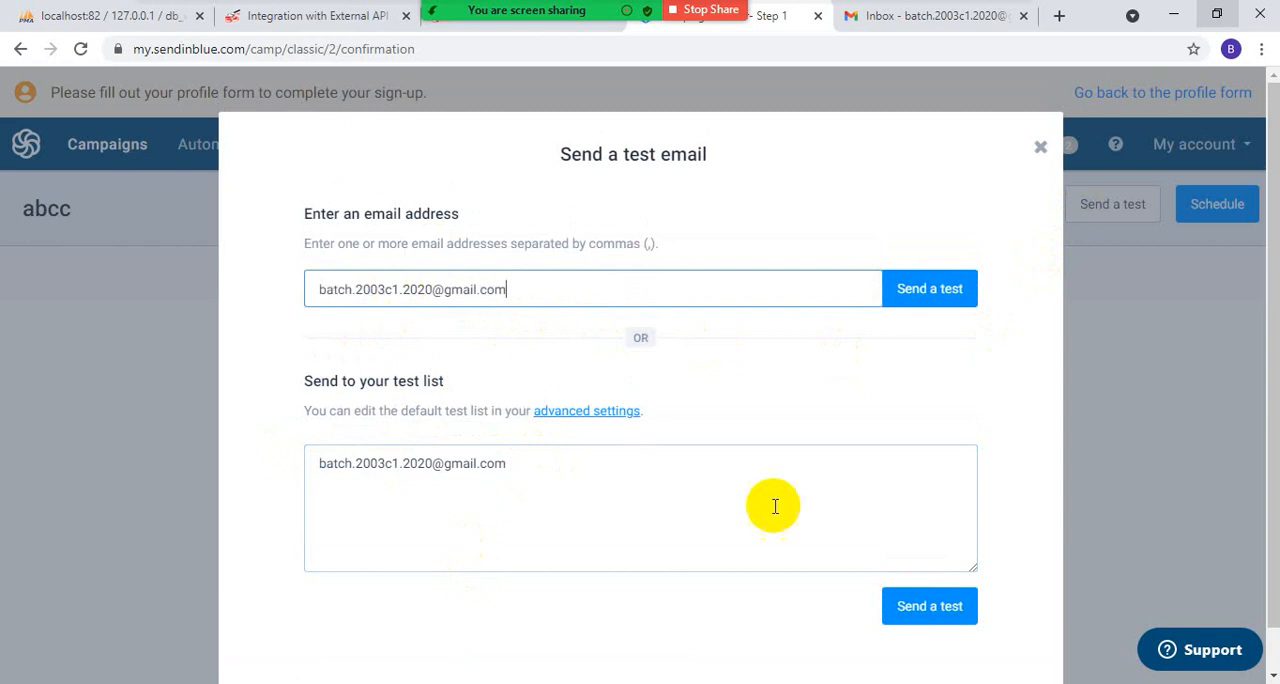
scroll(815, 510, "down", 1)
left_click(941, 241)
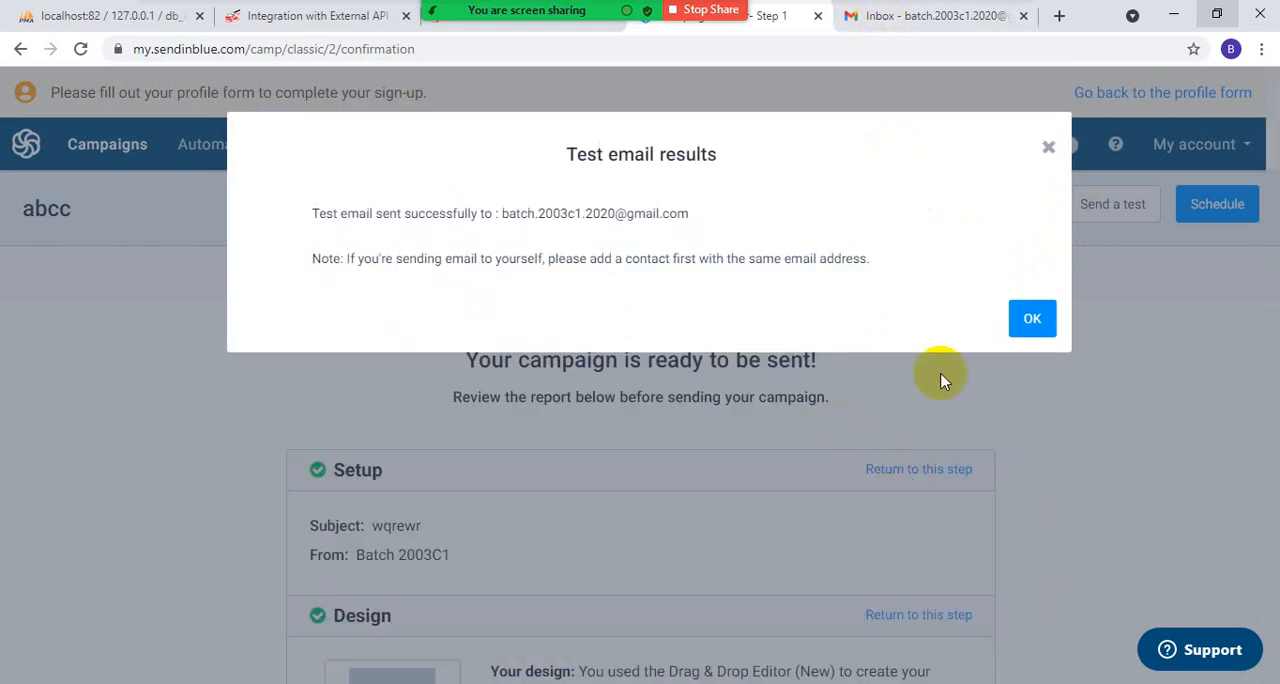
left_click(1030, 318)
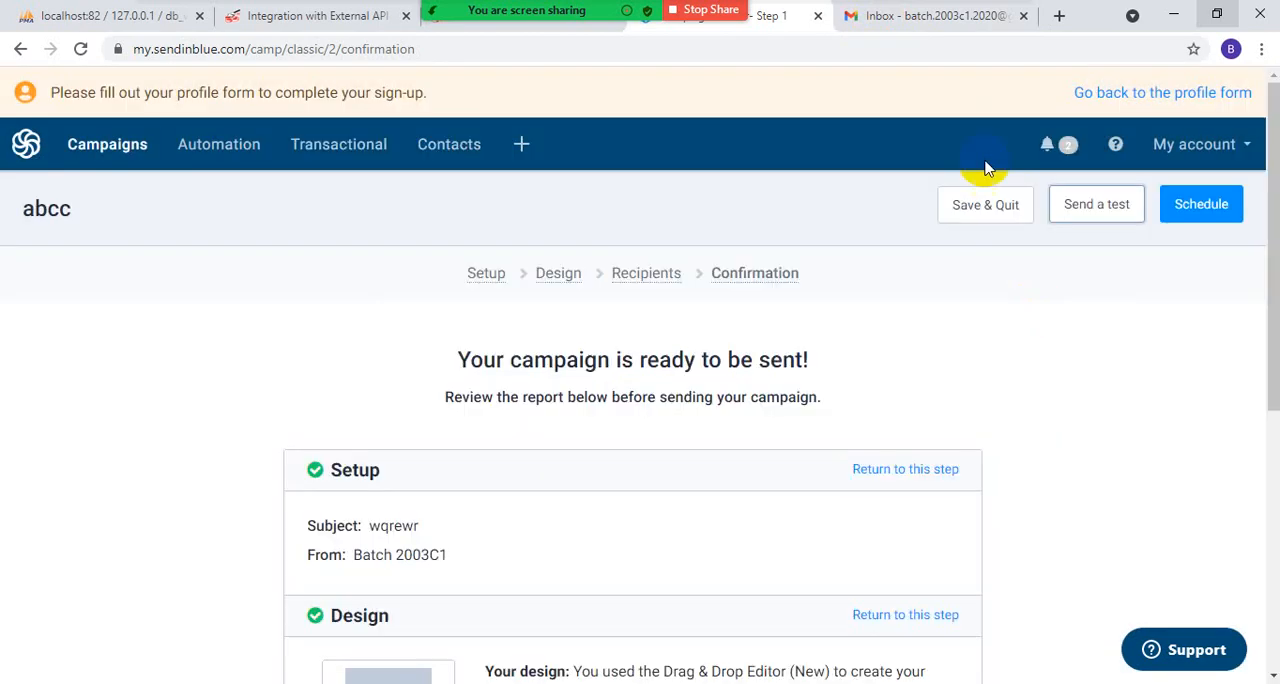
- Check the Gmail inbox for the abcc campaign's test email and return to the Sendinblue campaign page
left_click(922, 18)
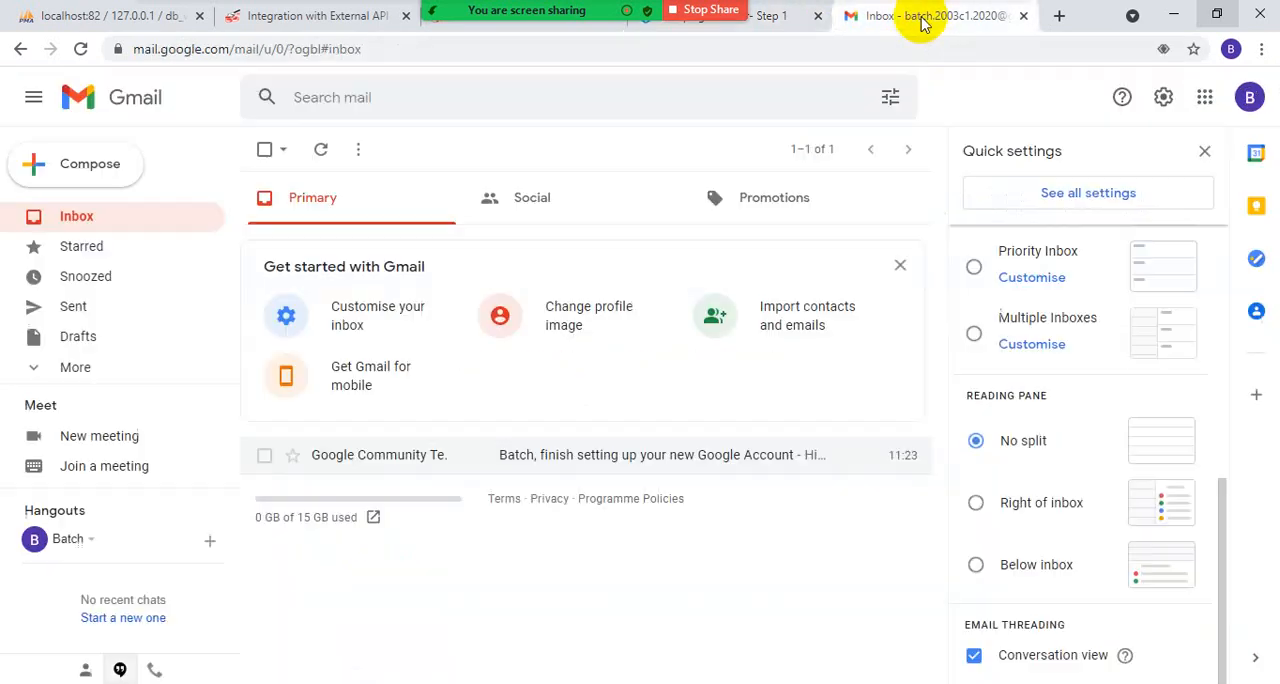
left_click(84, 226)
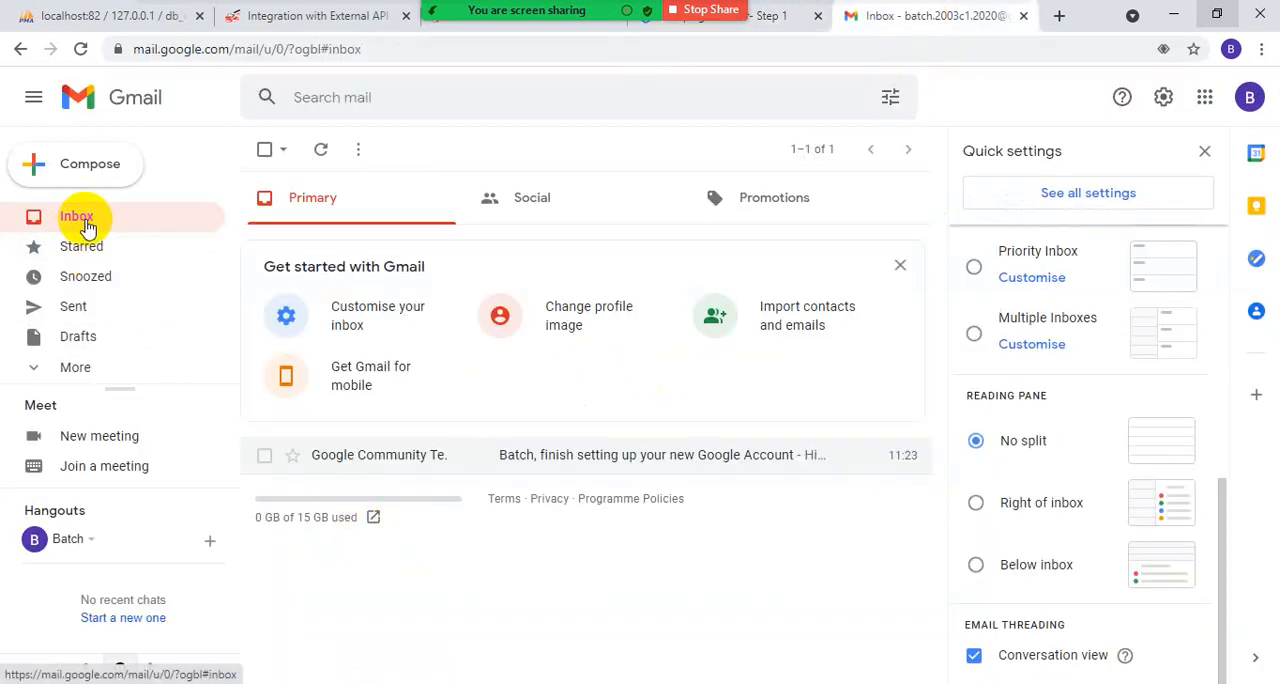
left_click(758, 25)
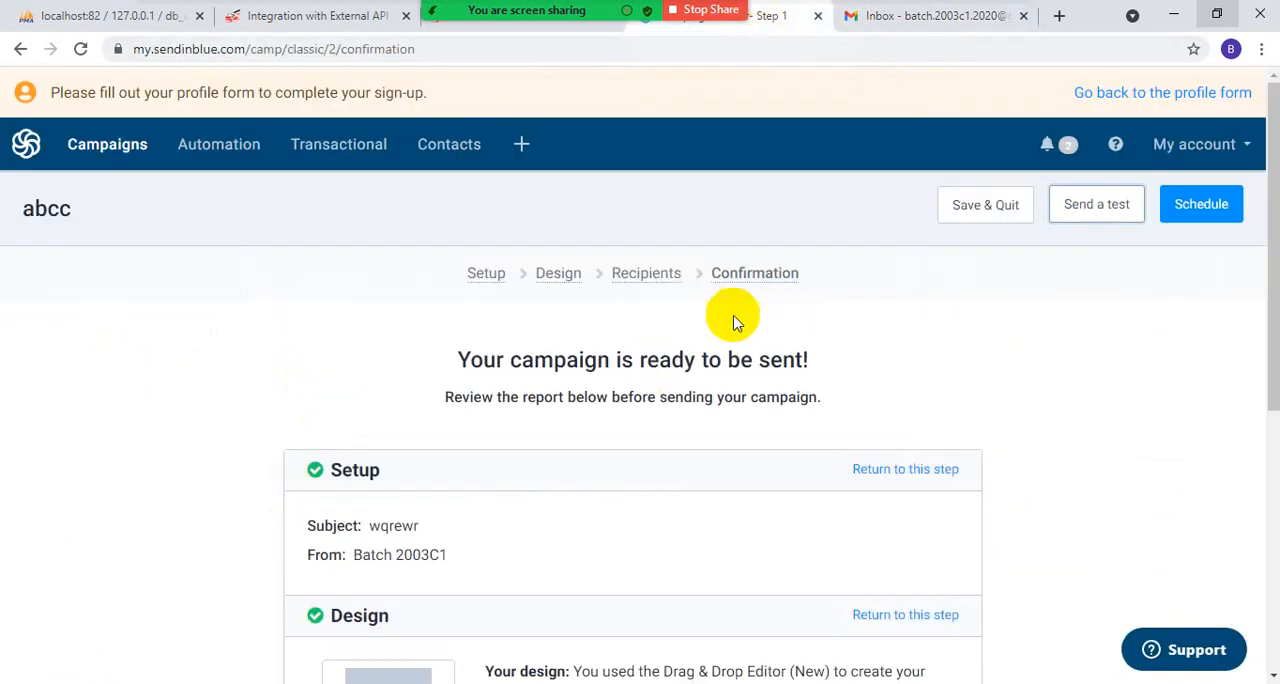
- Reopen the abcc email content in the editor, review the layout down to its footer, and continue without editing
scroll(718, 438, "down", 2)
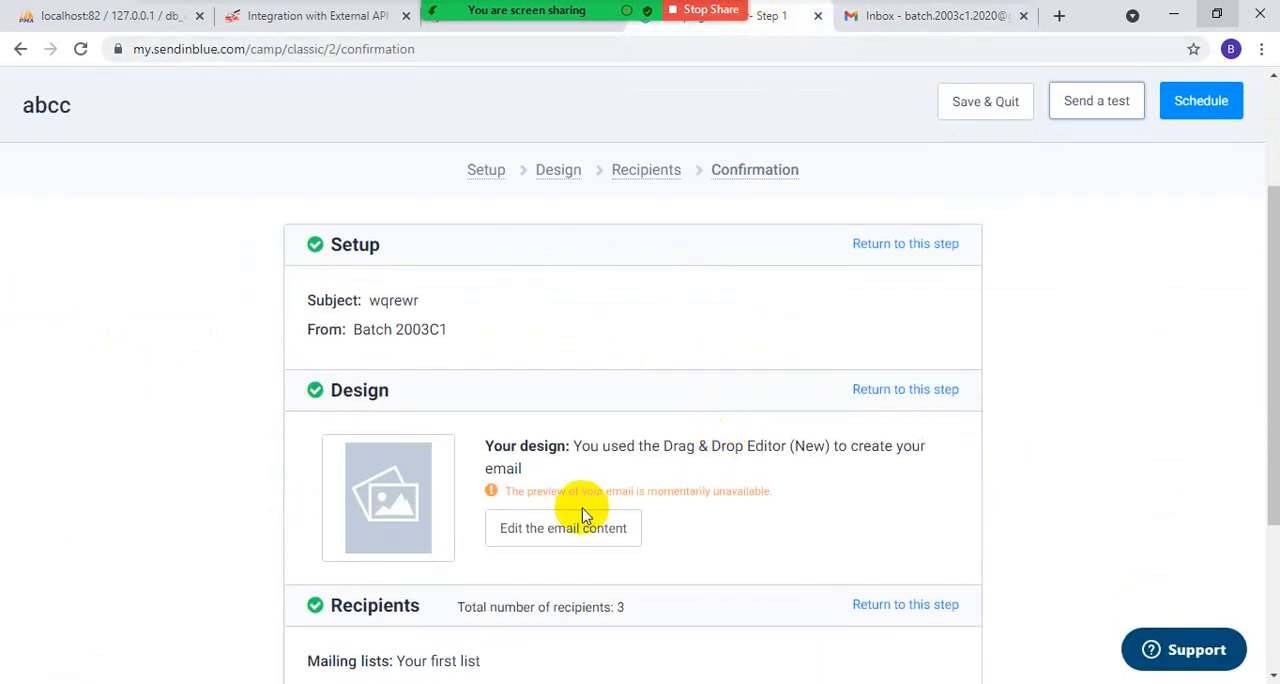
left_click(580, 540)
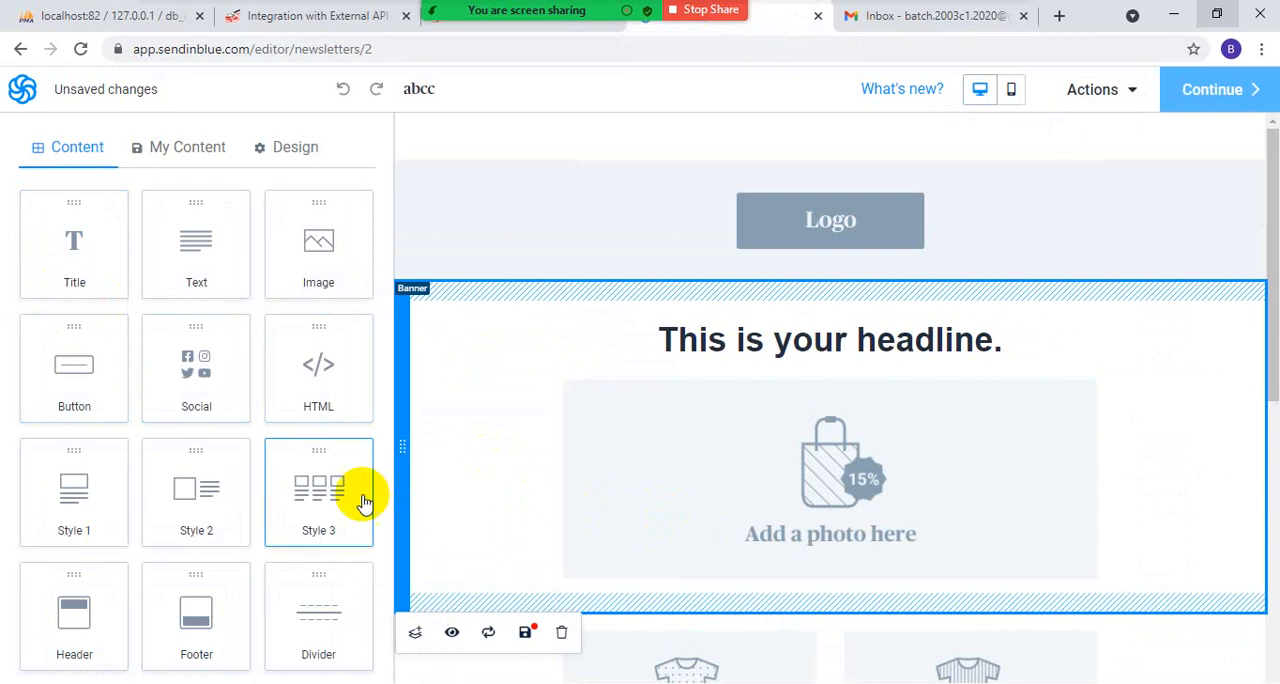
scroll(368, 501, "down", 1)
scroll(800, 550, "down", 4)
scroll(818, 570, "down", 3)
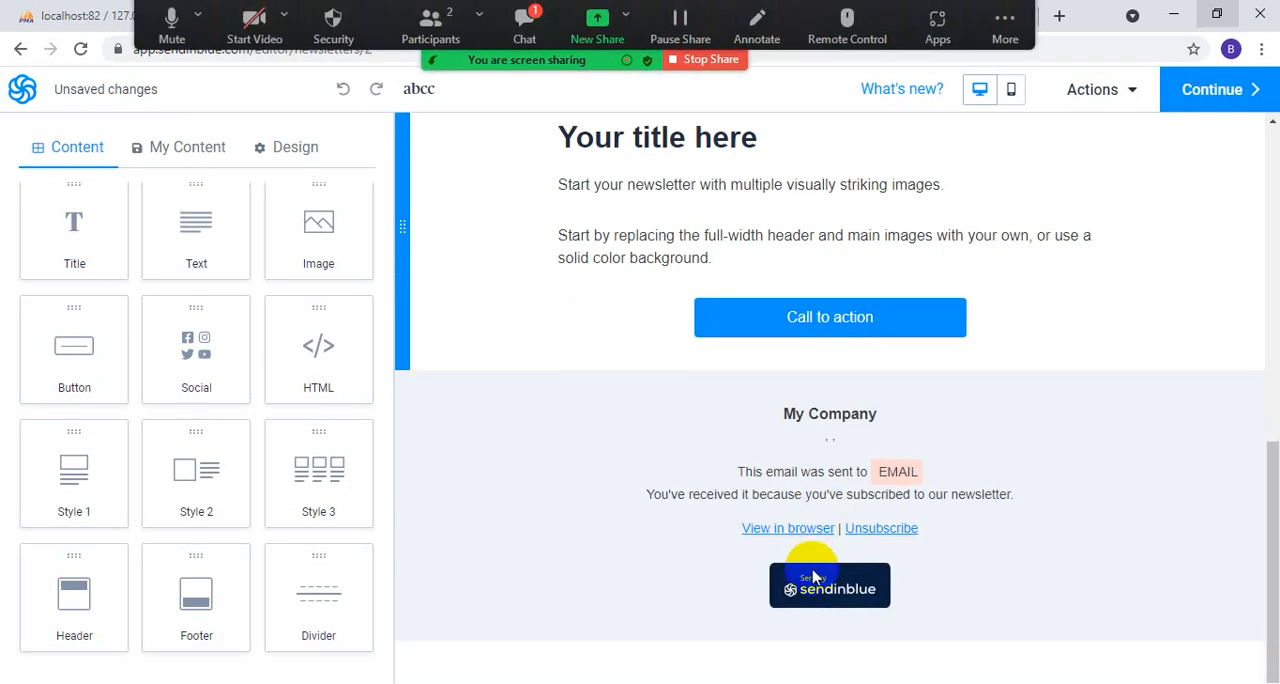
left_click(1245, 89)
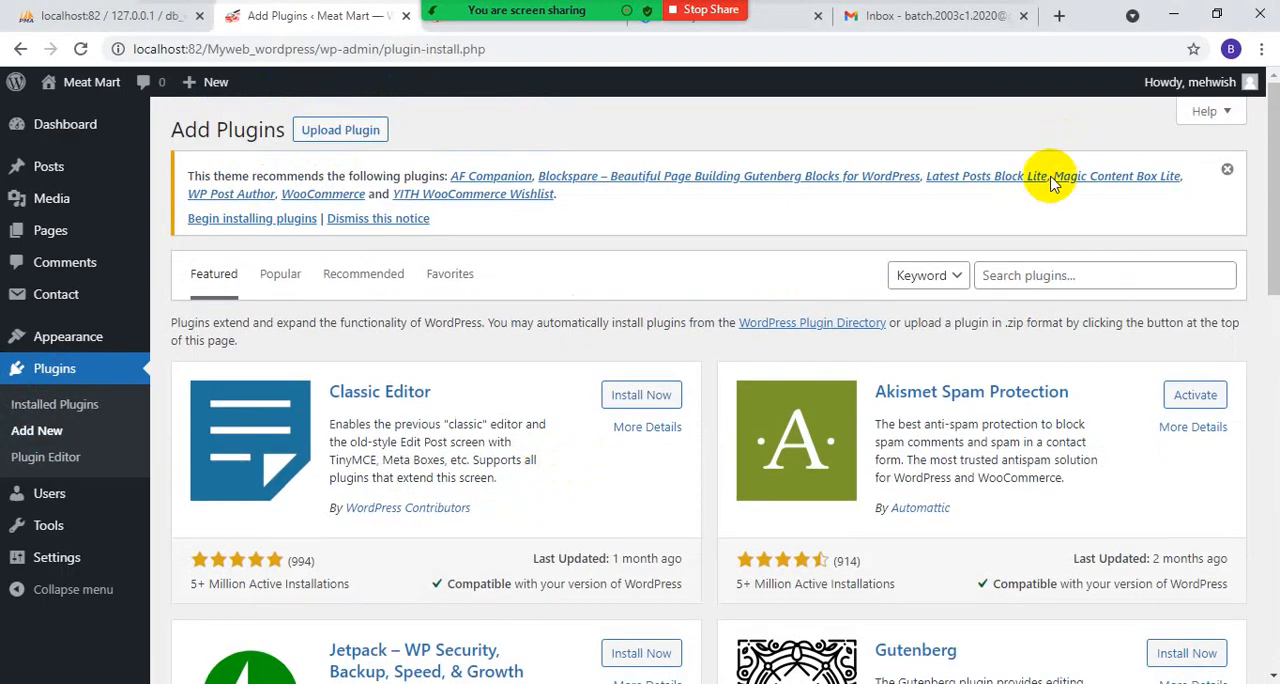
- Try to find the Sendinblue plugin by searching WordPress's plugin directory for "Sendin", and go back to the installed plugins
left_click(1013, 278)
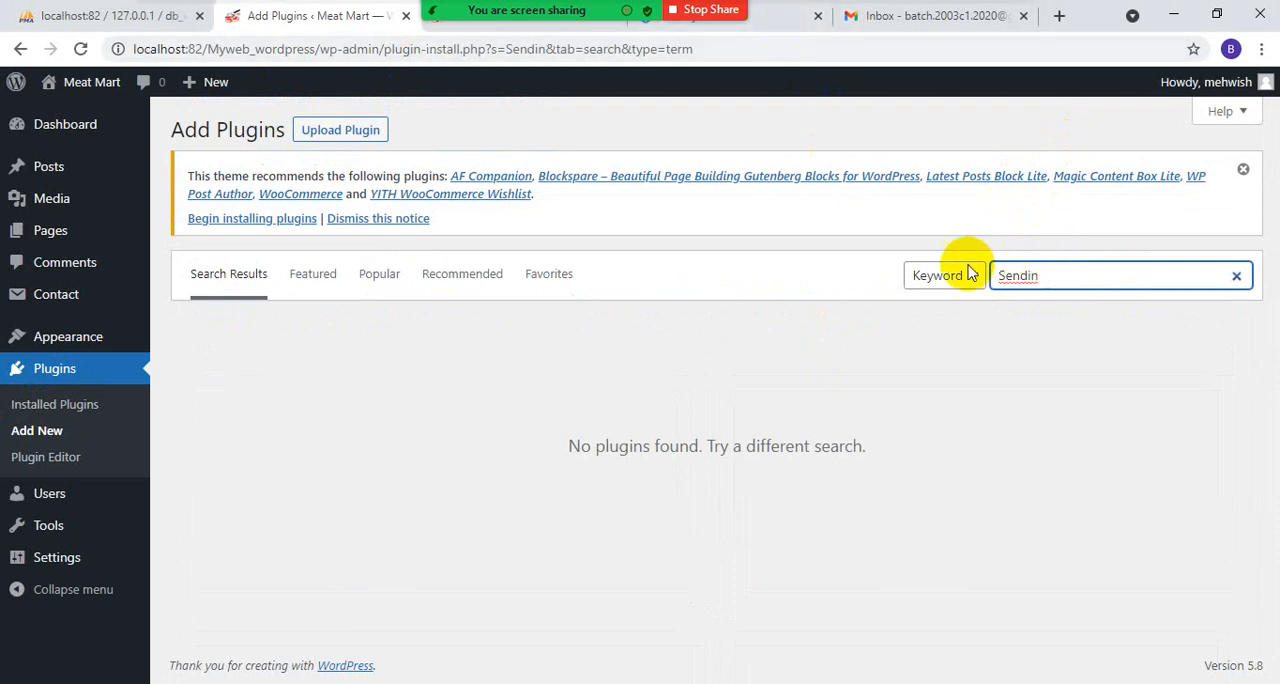
left_click(352, 130)
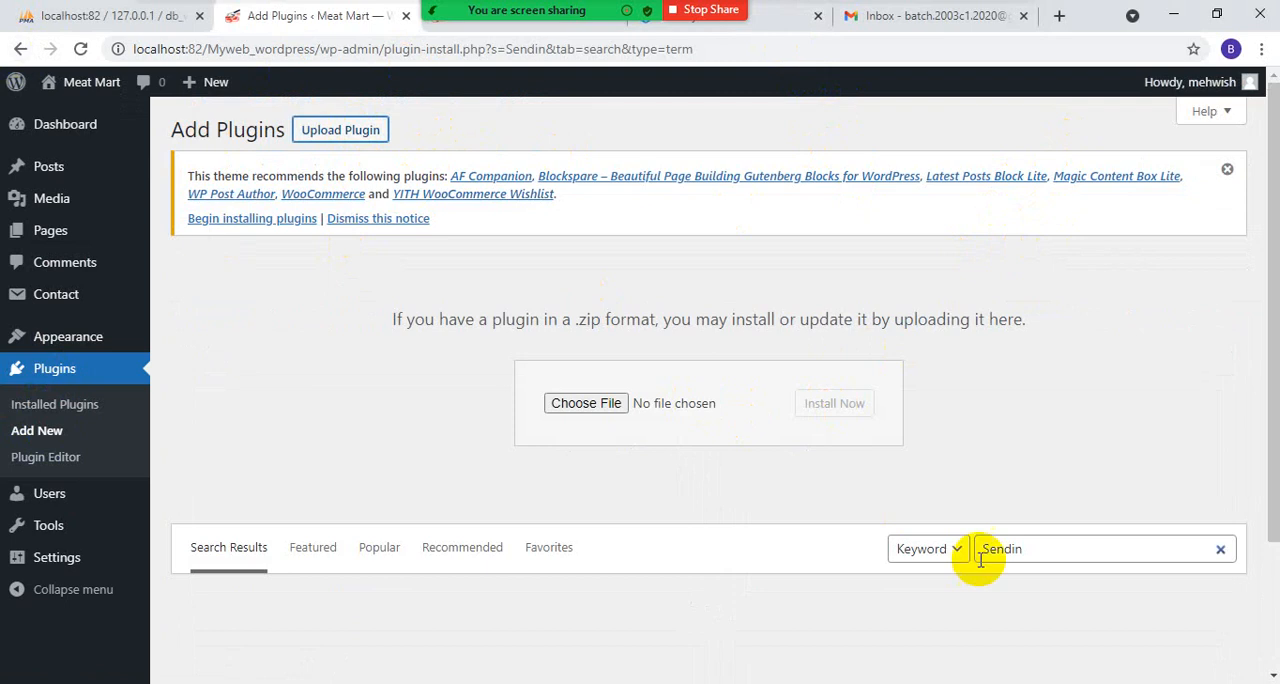
left_click(1043, 548)
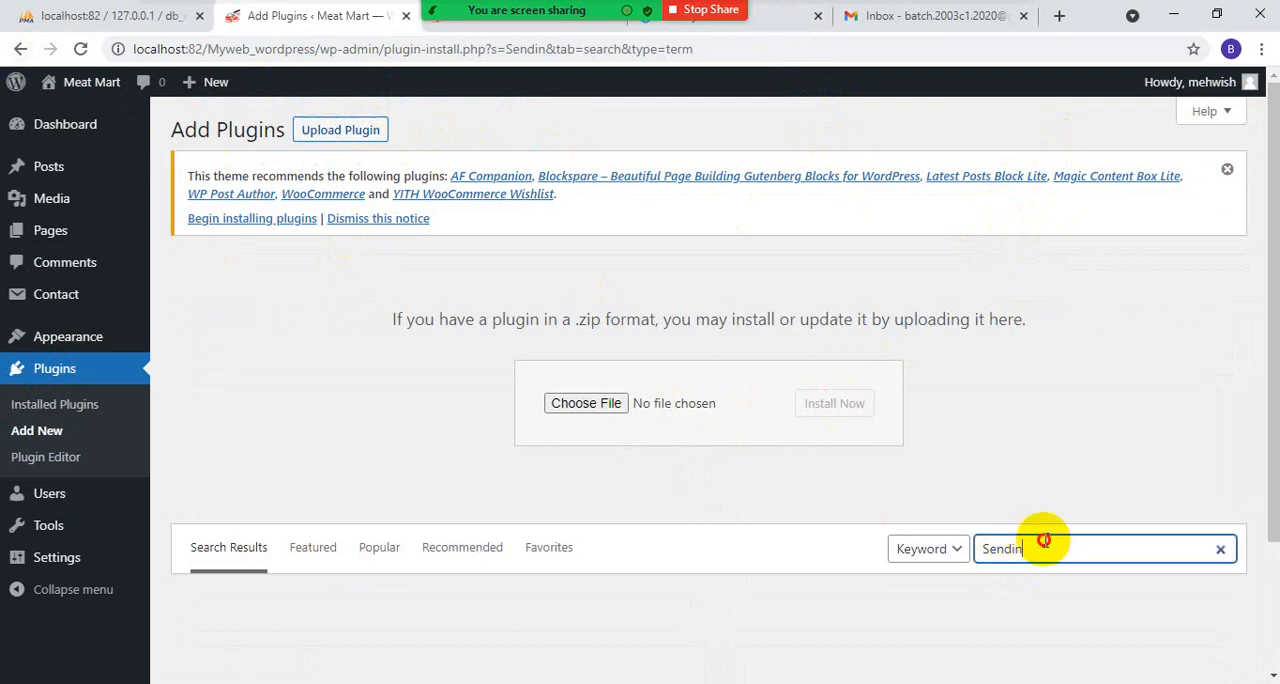
left_click(22, 52)
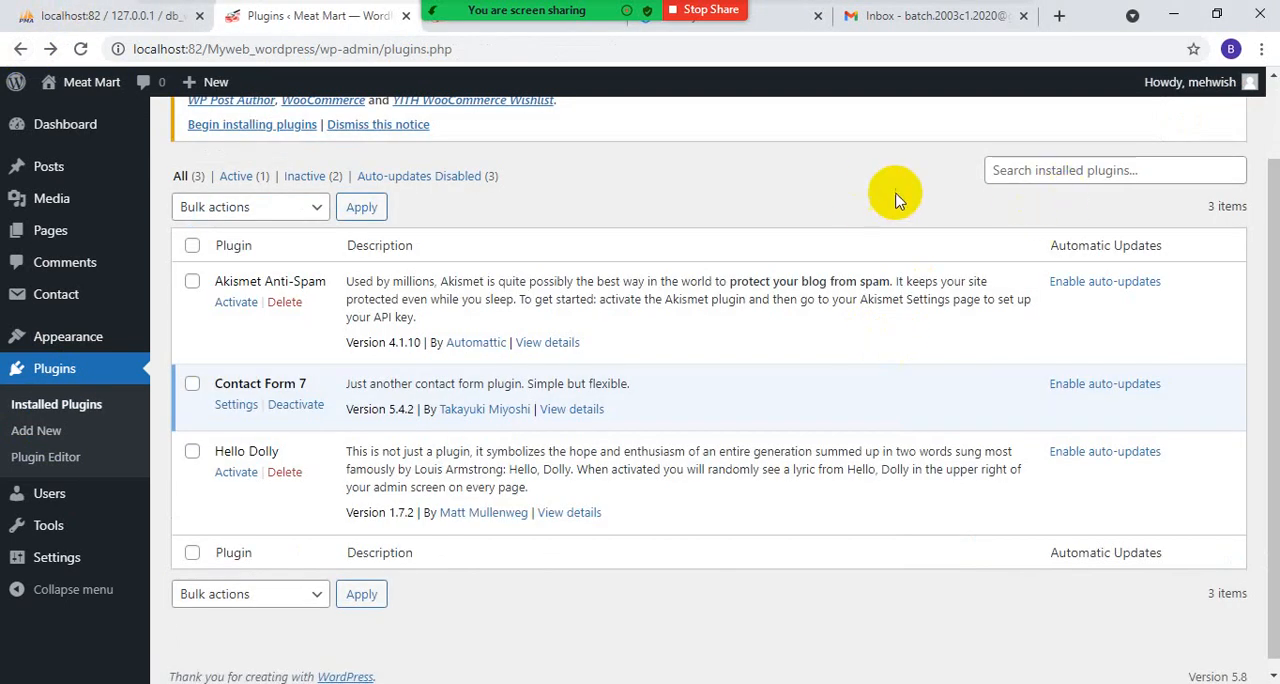
scroll(1000, 225, "up", 1)
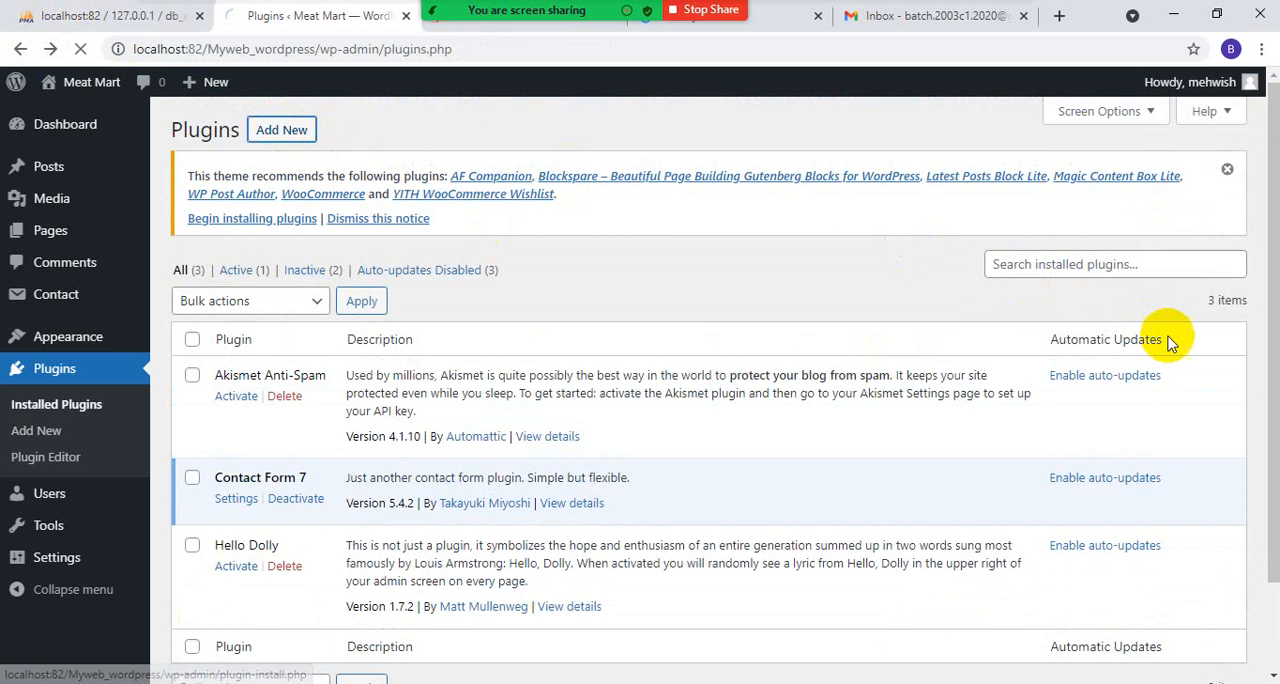
- Copy "sendinblue" from the Sendinblue account page's web address and search WordPress's plugin directory for it
left_click(779, 20)
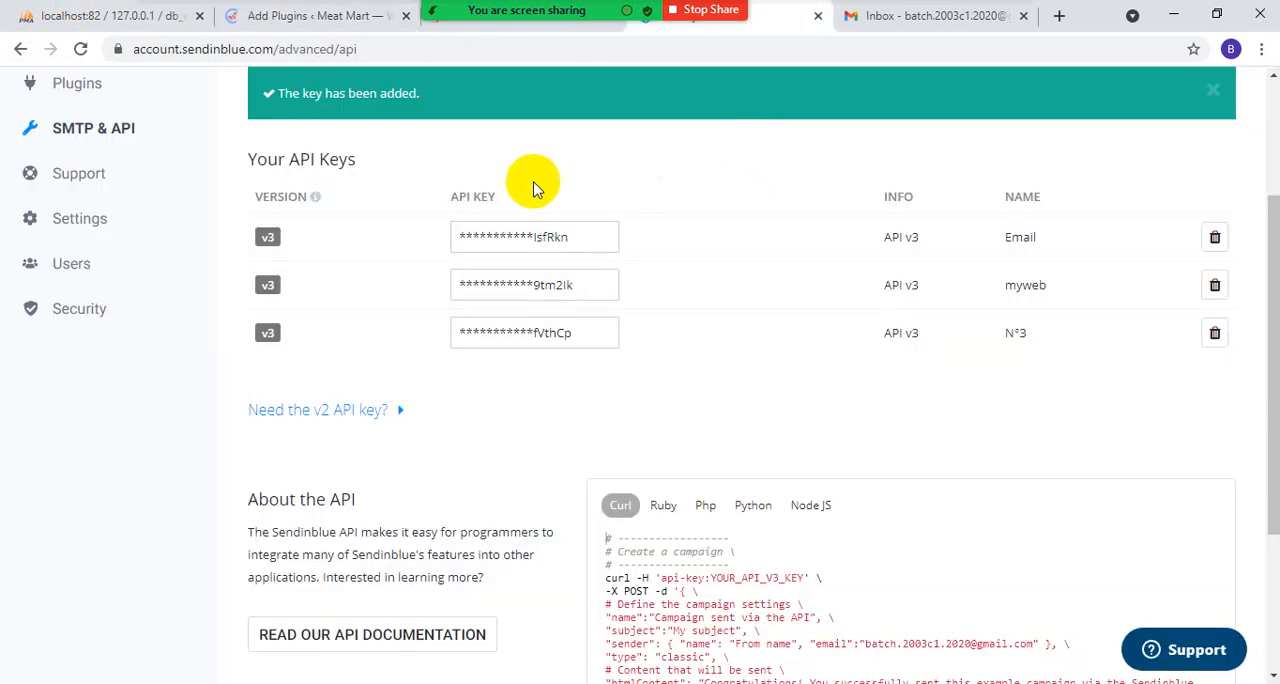
scroll(300, 191, "up", 2)
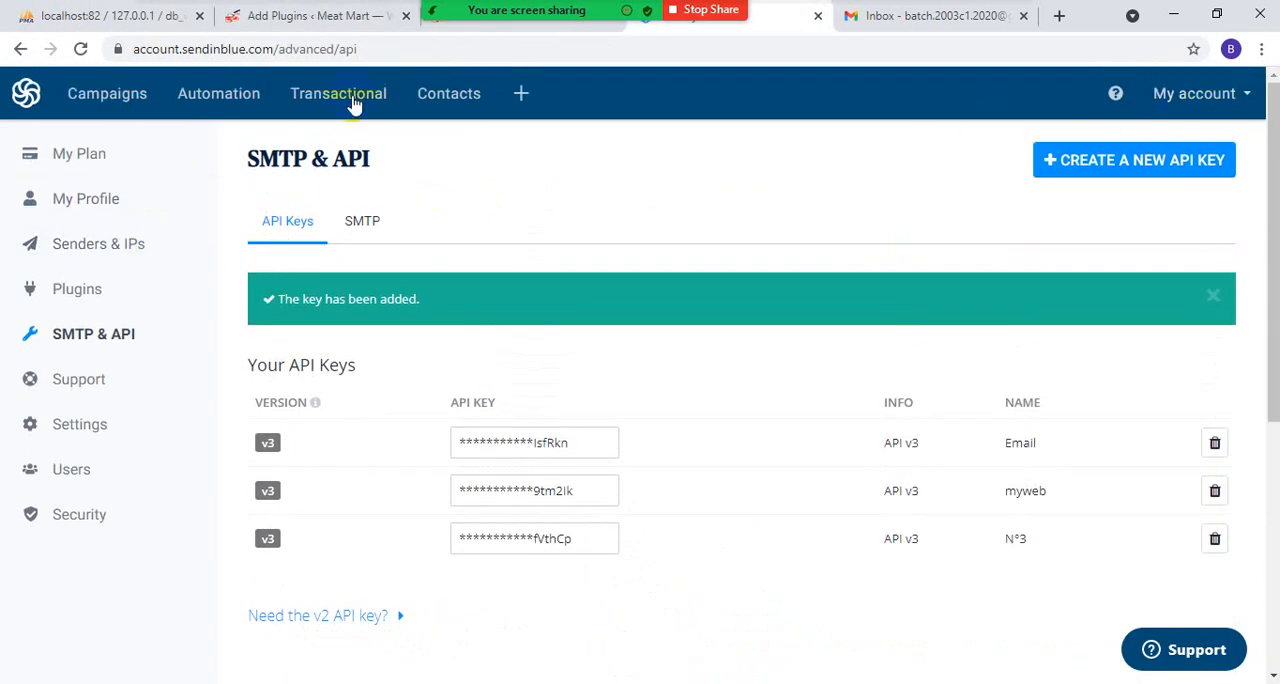
left_click(183, 49)
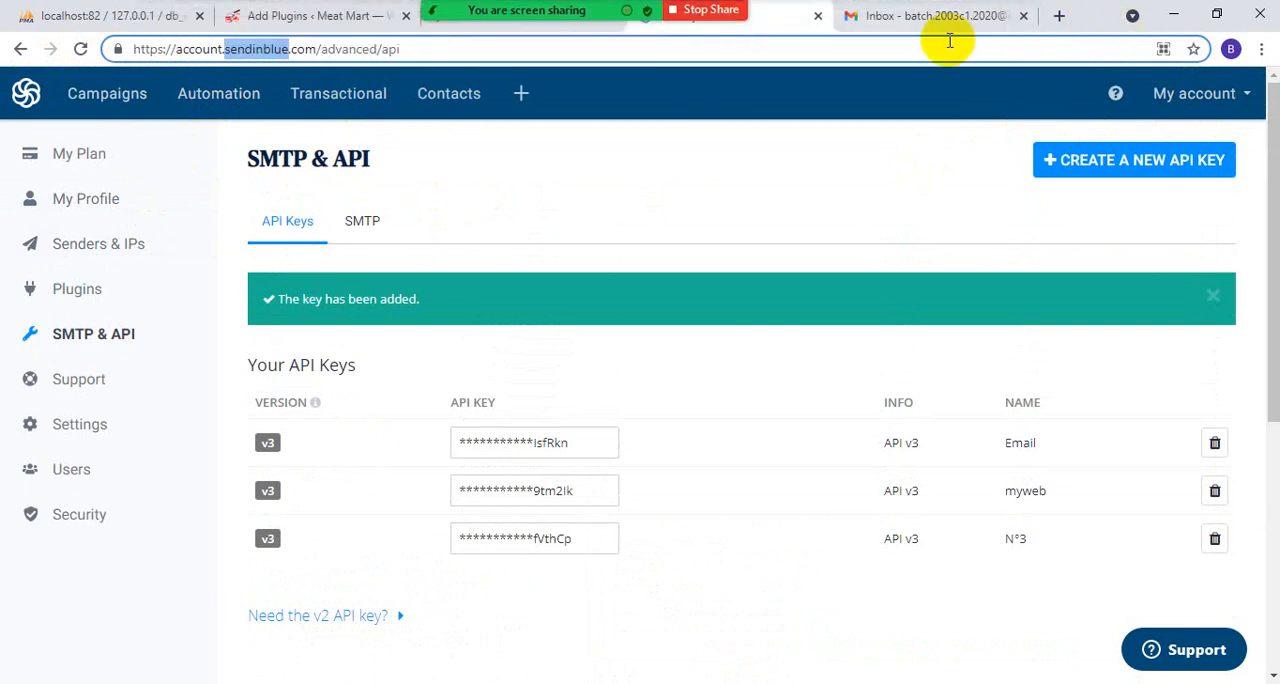
left_click(930, 18)
left_click(297, 18)
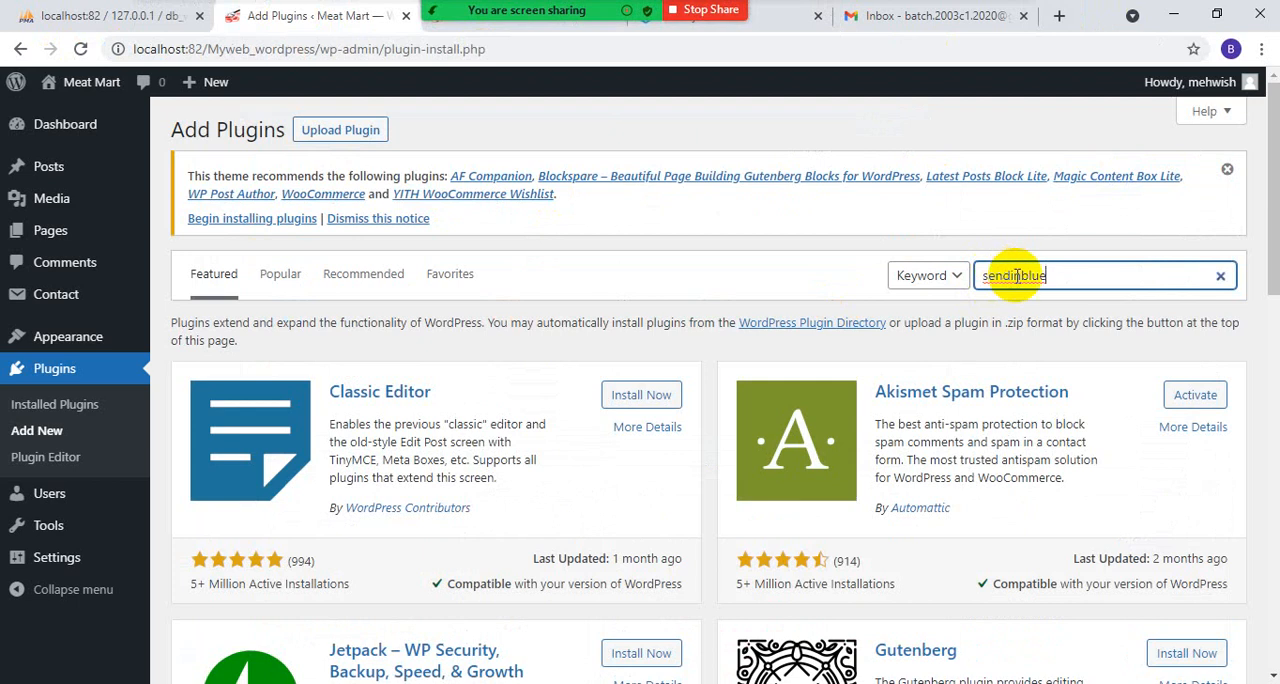
key("Return")
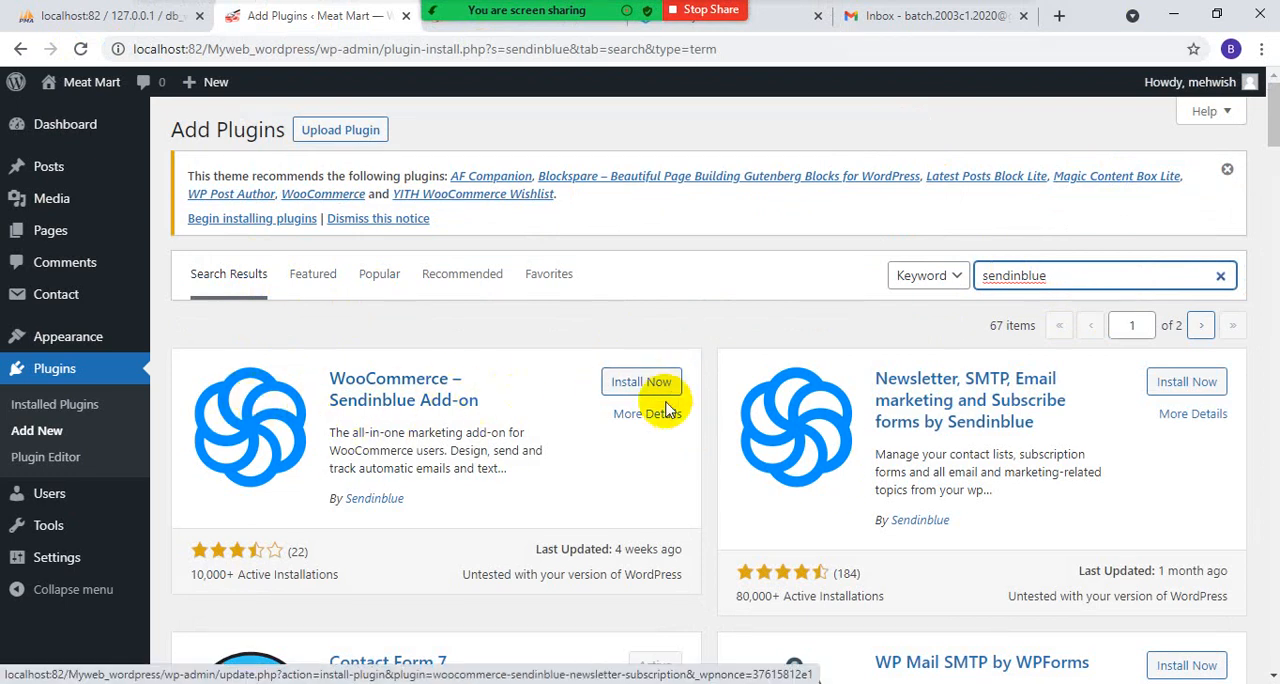
- Install WooCommerce – Sendinblue Add-on and Newsletter, SMTP, Email marketing and Subscribe forms by Sendinblue, and activate the Newsletter plugin
scroll(666, 402, "down", 1)
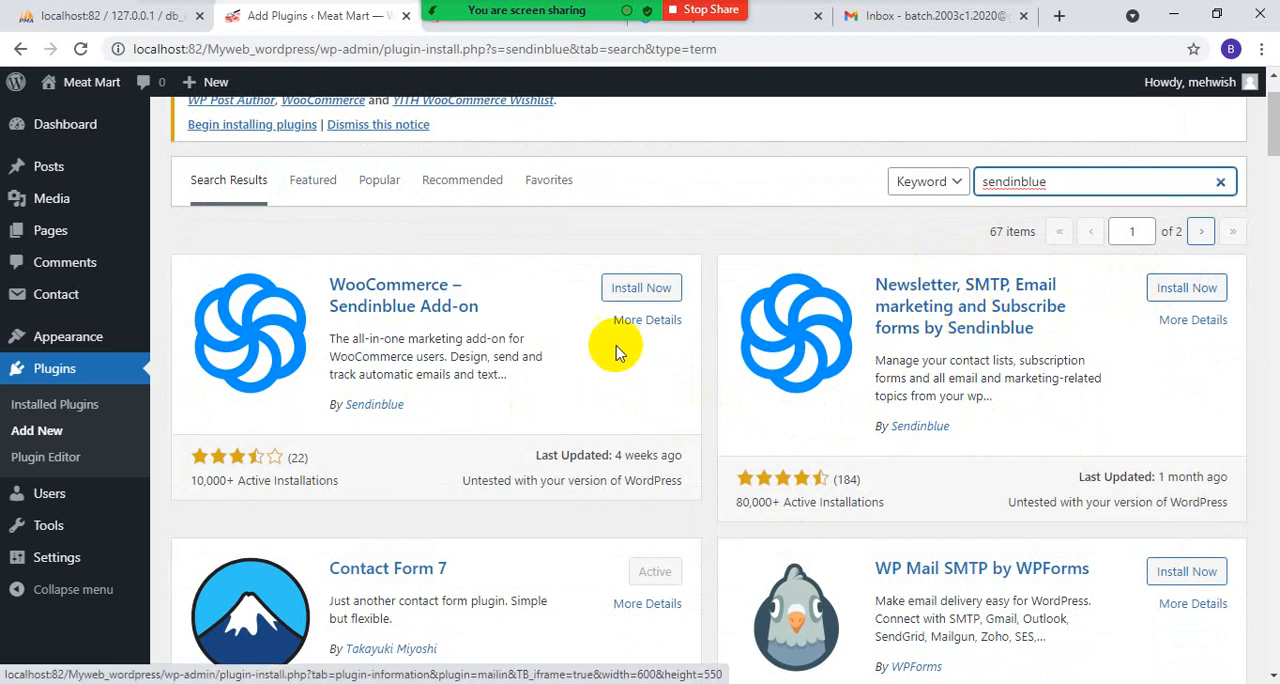
left_click(630, 288)
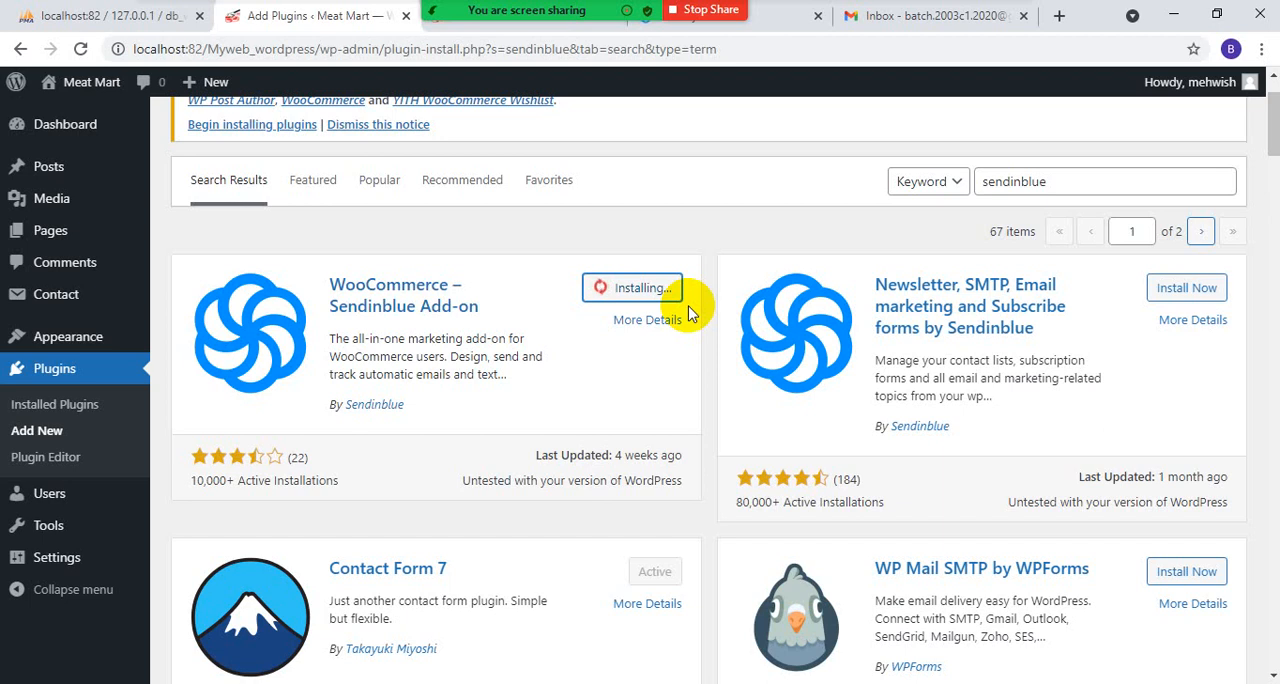
left_click(1188, 288)
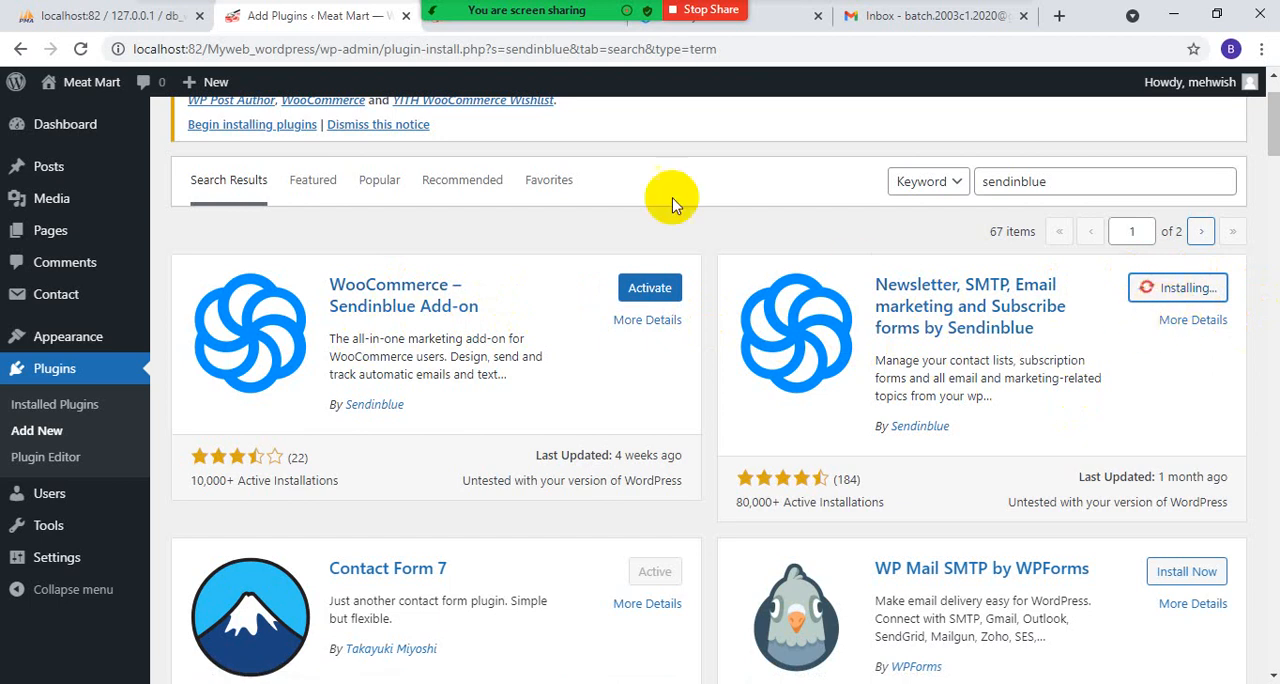
left_click(1182, 288)
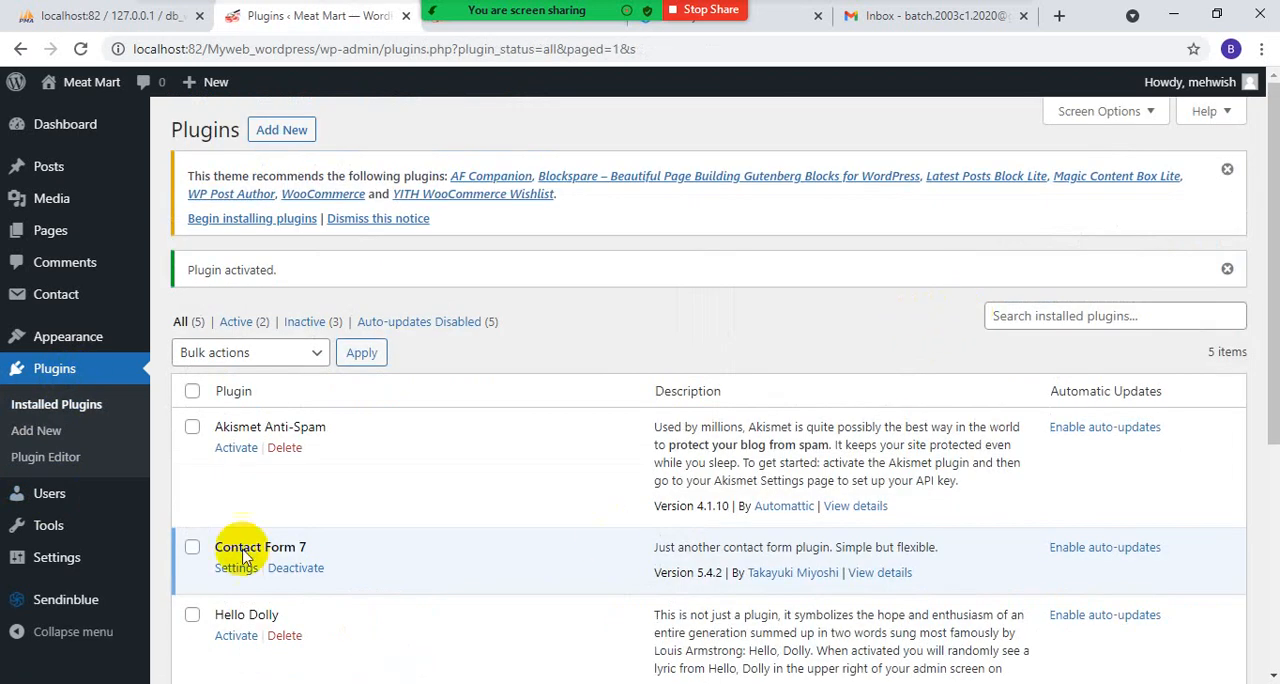
- Open the Sendinblue plugin's home page in WordPress at the API key v3 activation section
left_click(75, 605)
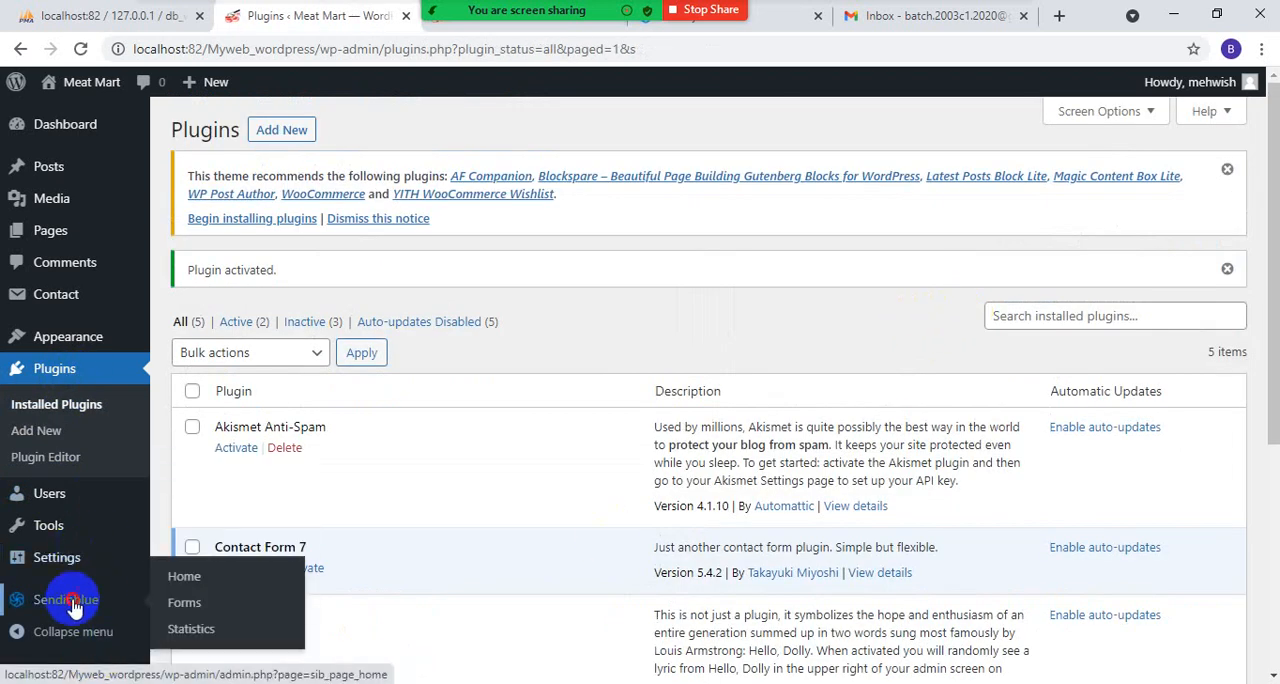
left_click(185, 603)
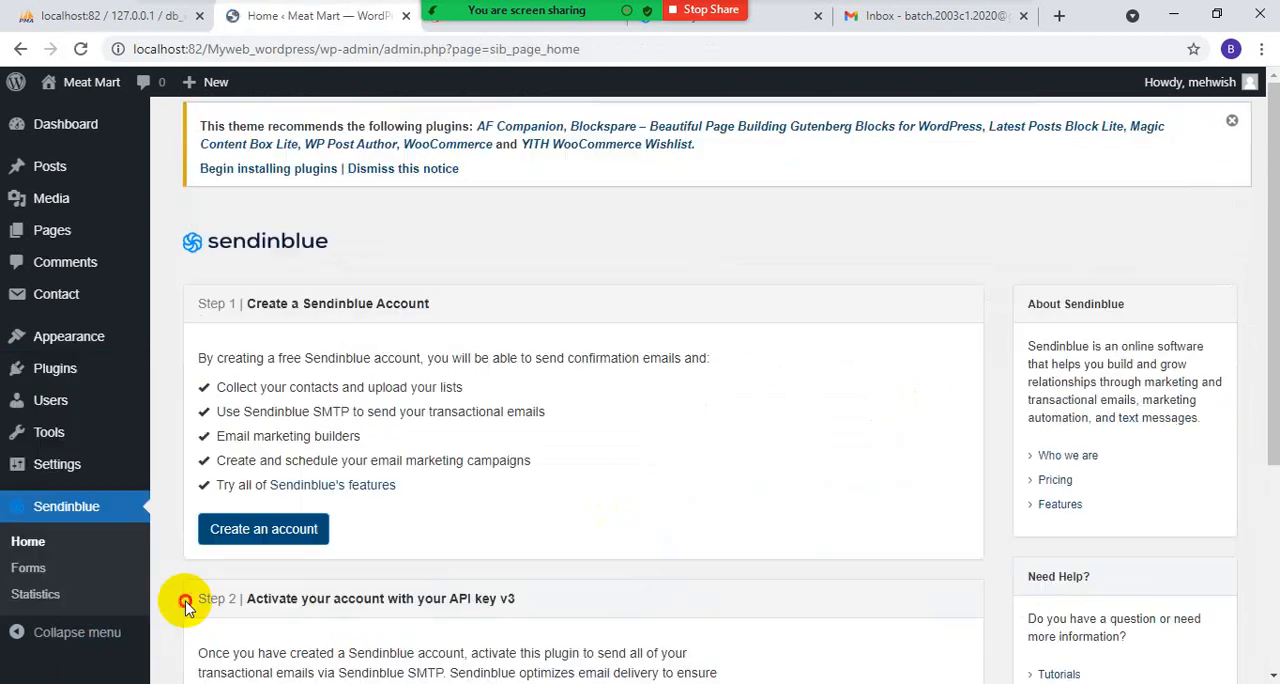
scroll(182, 520, "down", 3)
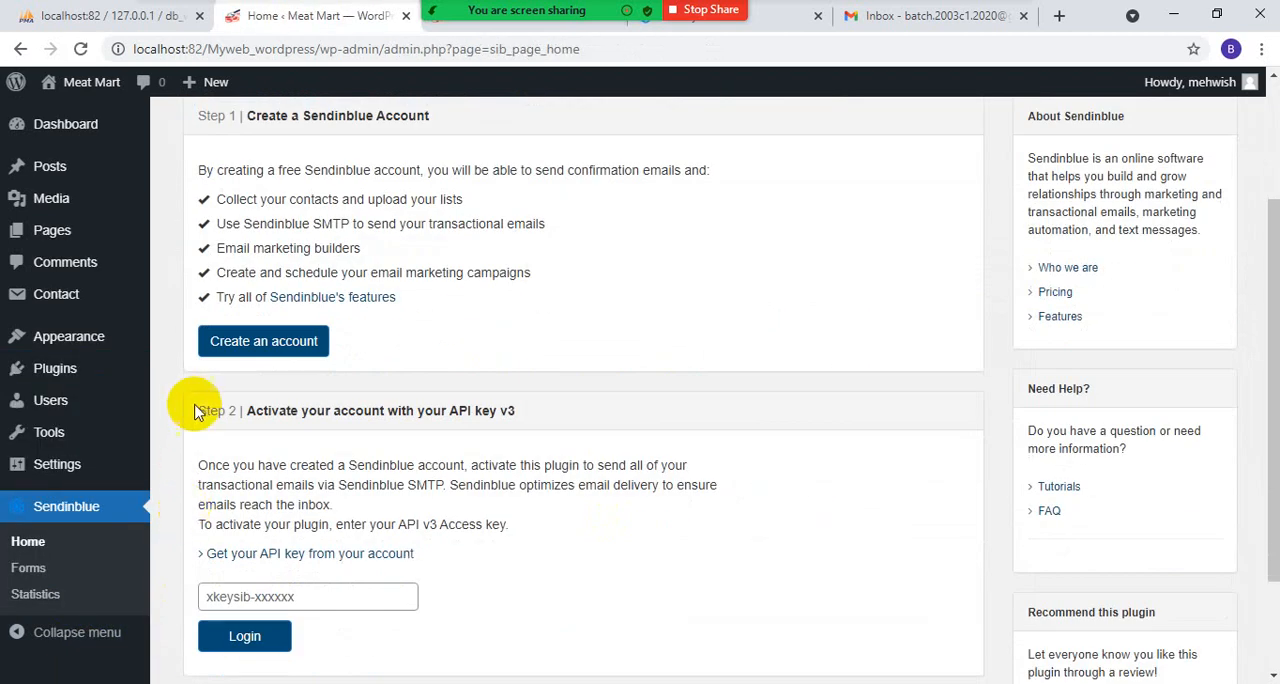
scroll(200, 420, "down", 1)
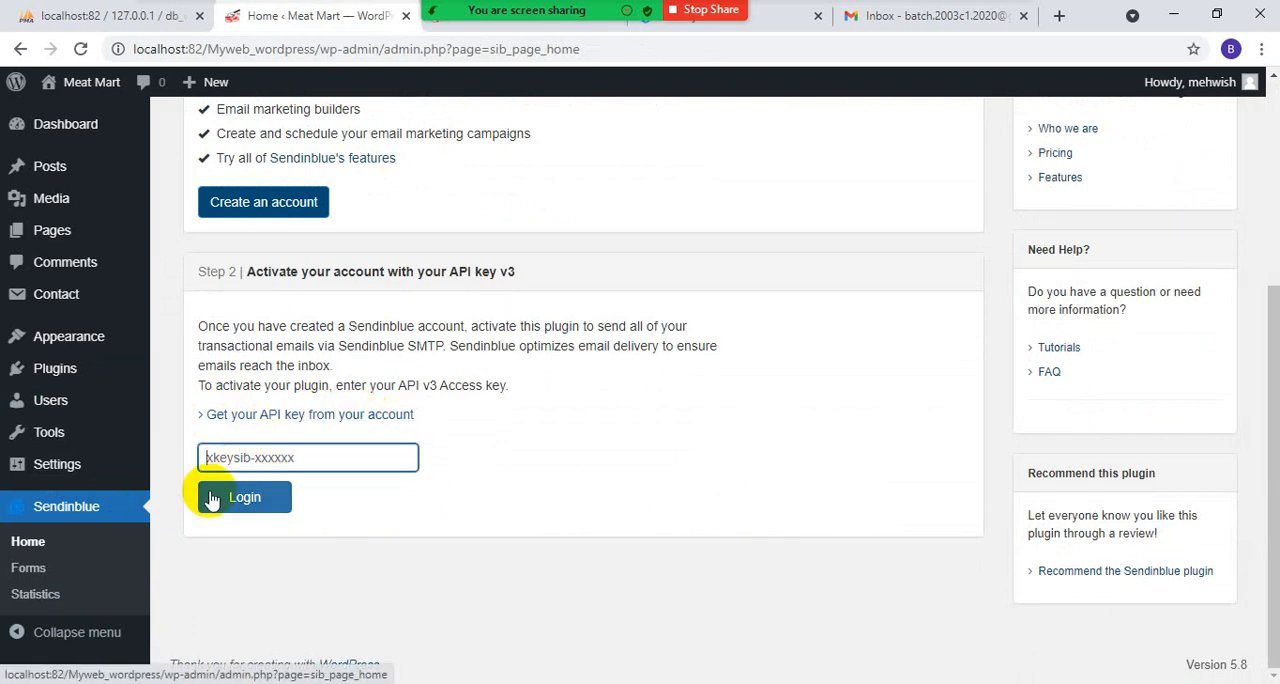
right_click(273, 457)
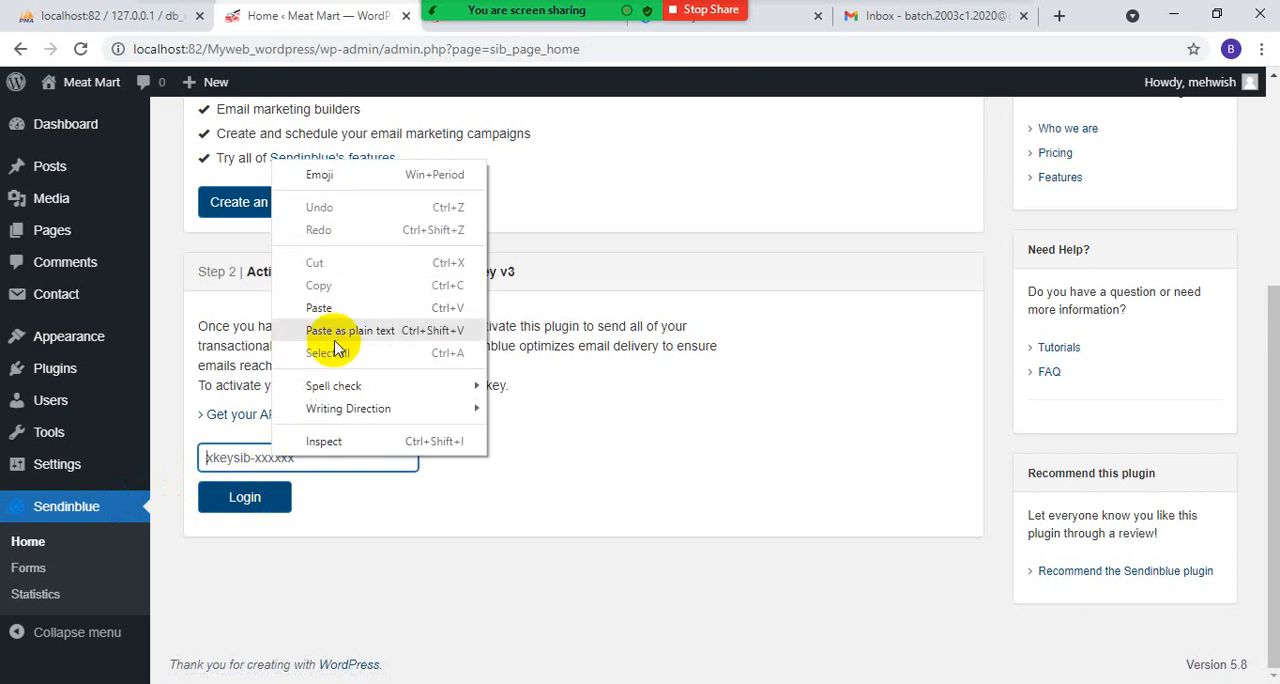
left_click(336, 309)
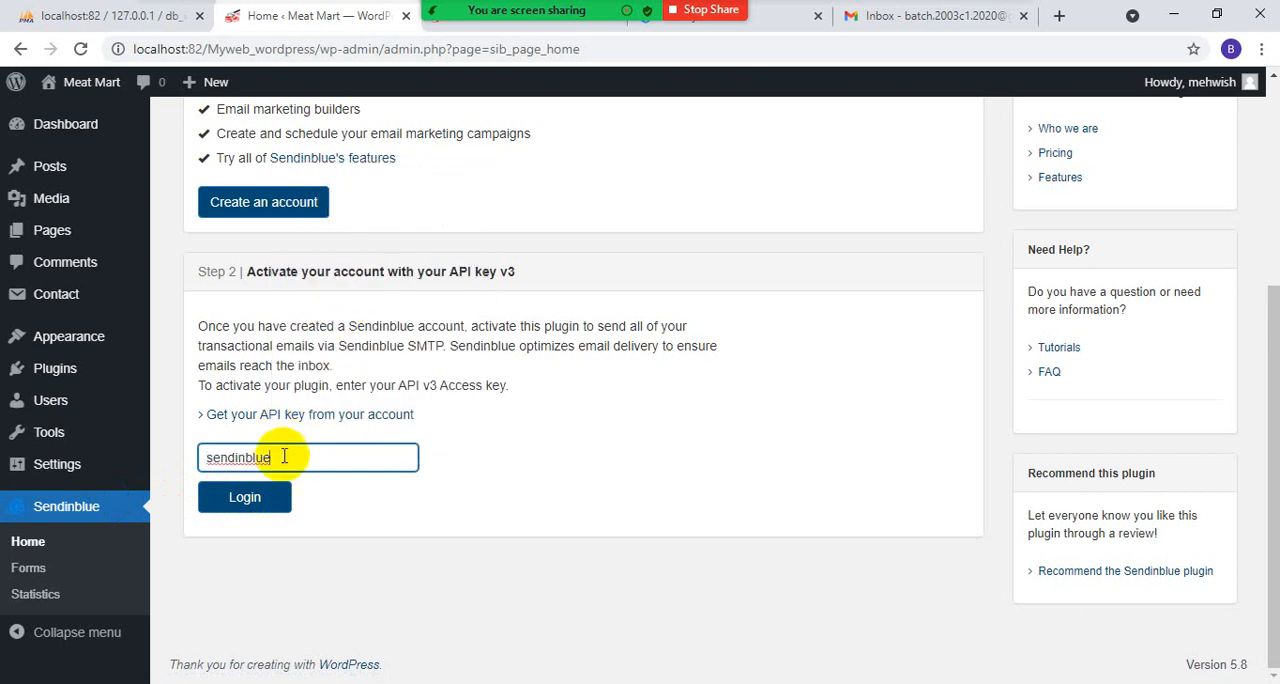
left_click_drag(285, 455, 175, 448)
scroll(290, 390, "up", 3)
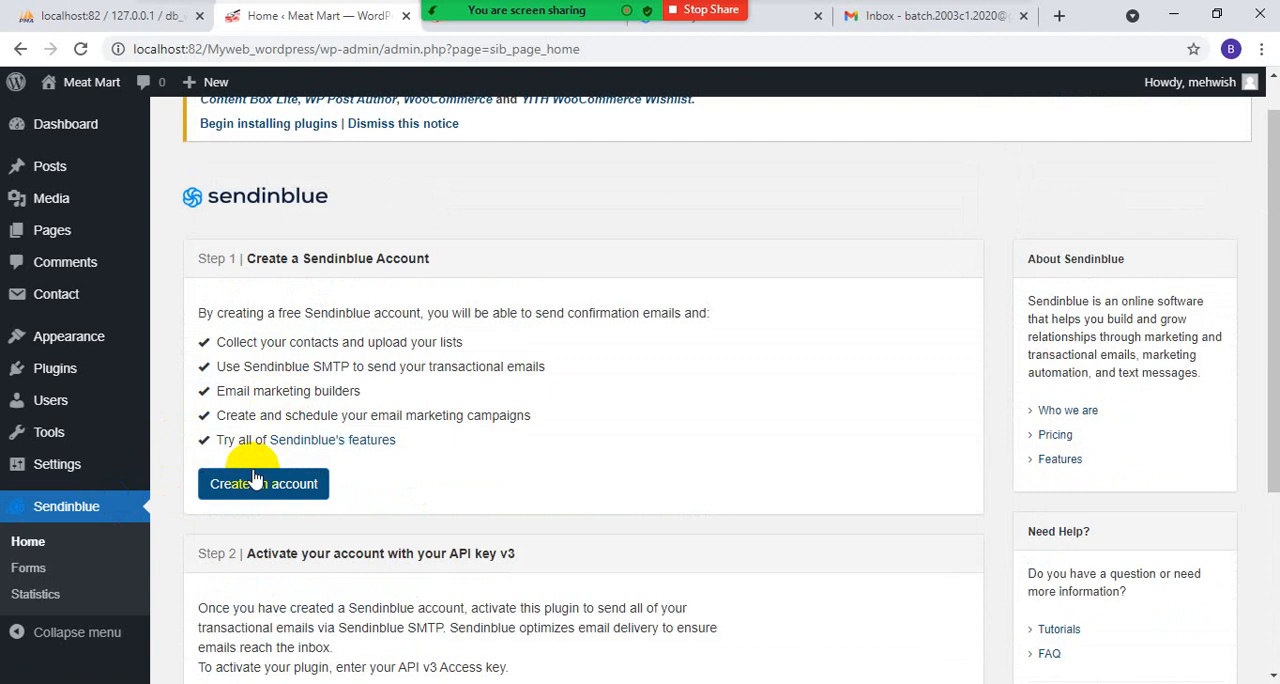
- Open Sendinblue's API keys page from the plugin and delete the Email and myweb keys, keeping N°3
left_click(253, 483)
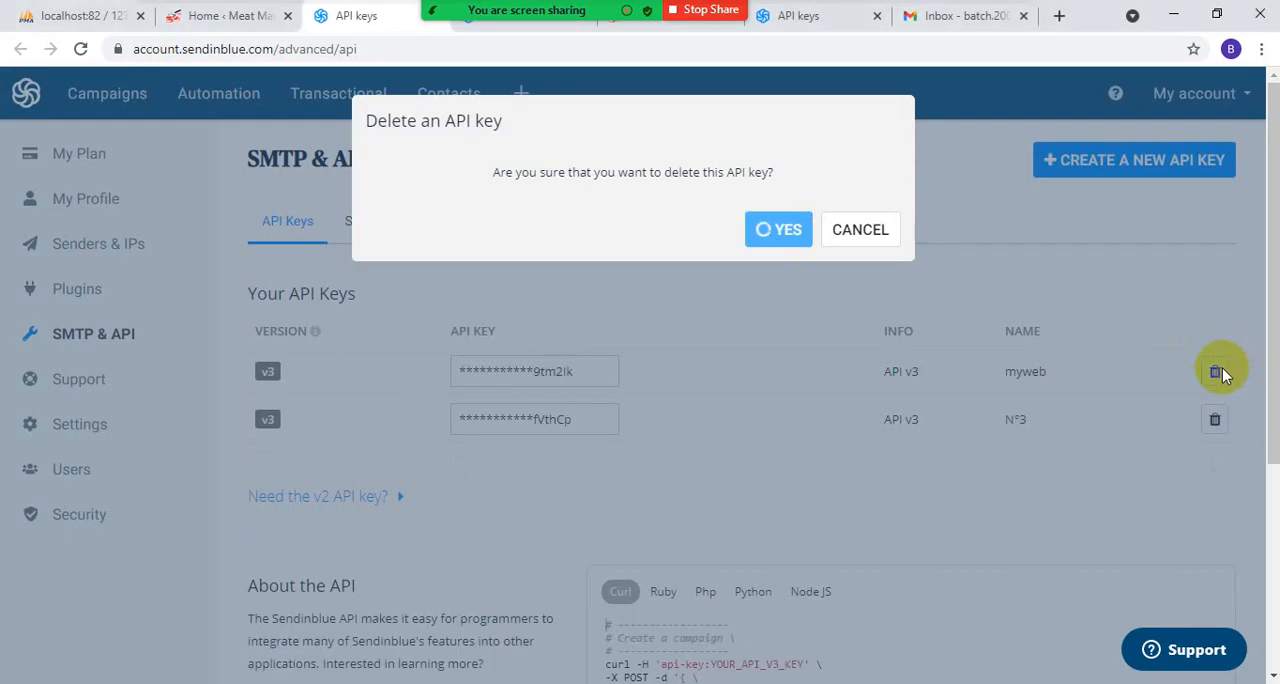
scroll(909, 229, "down", 3)
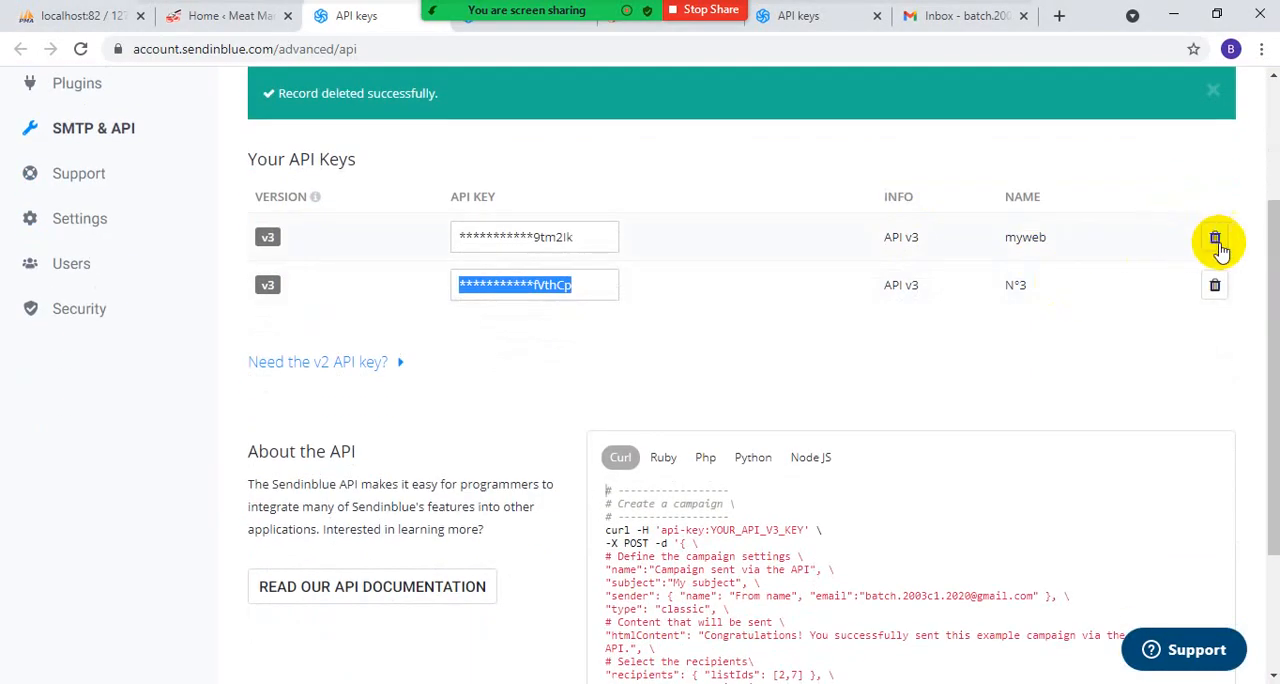
left_click(1214, 237)
left_click(780, 229)
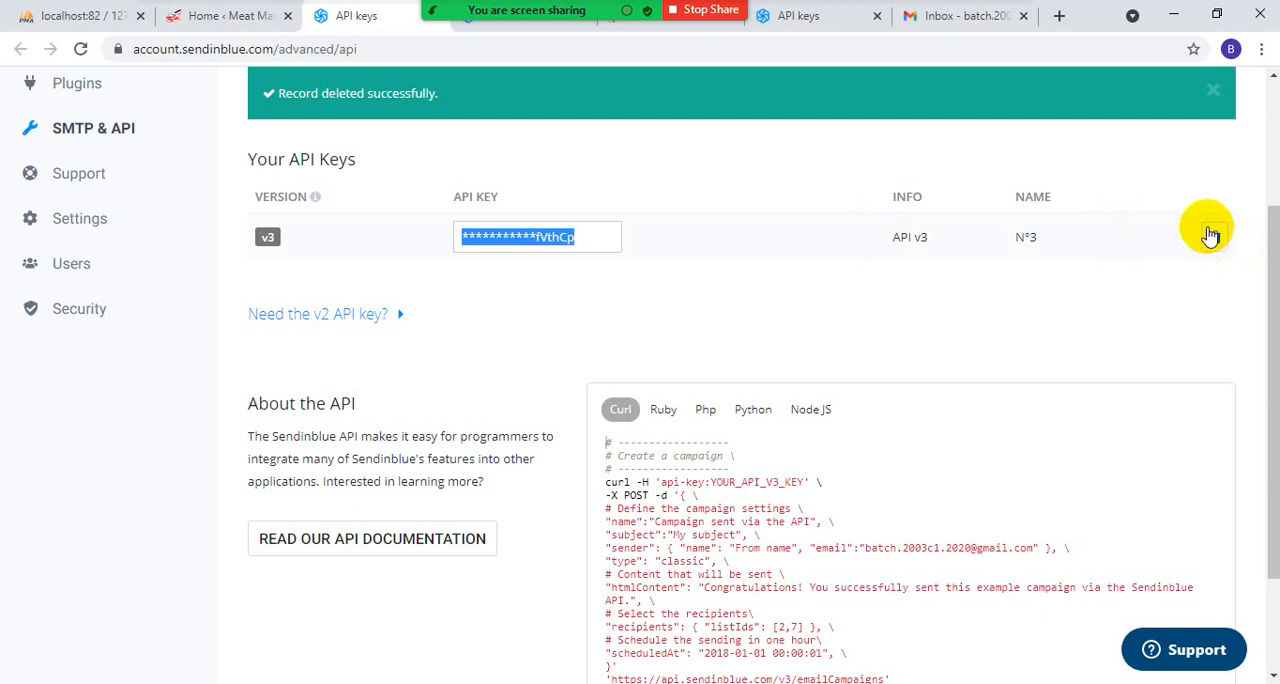
left_click(1212, 236)
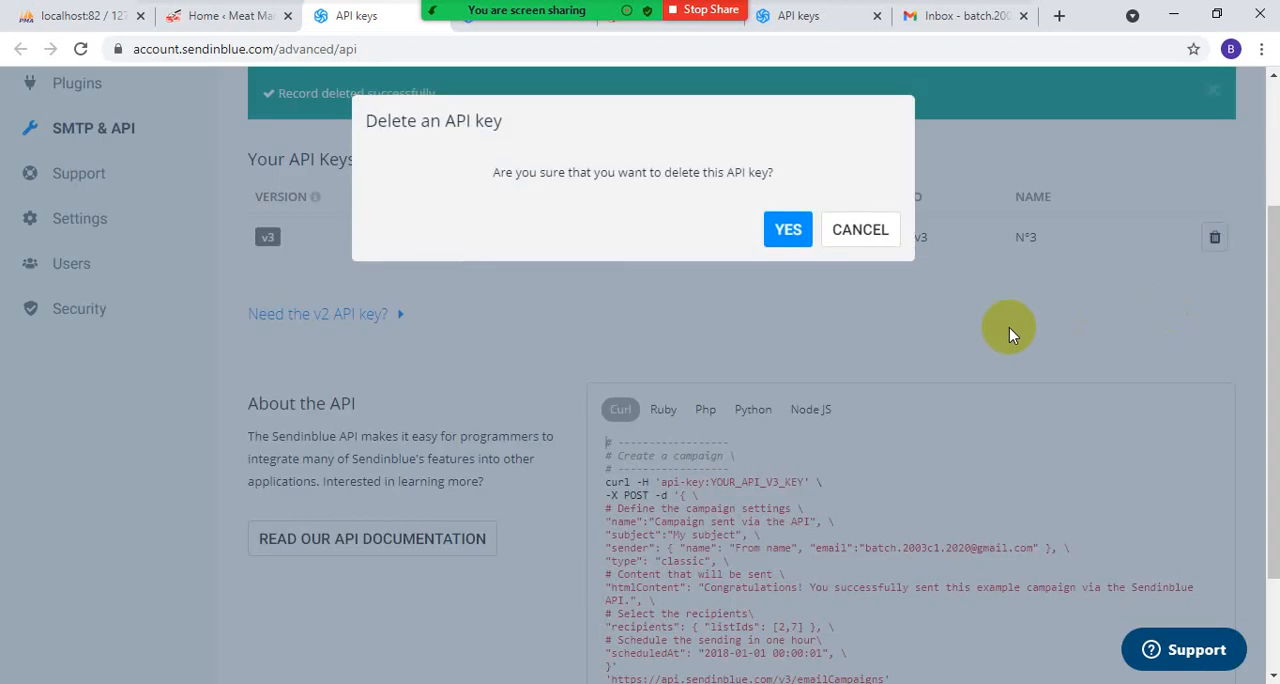
left_click(858, 230)
- Generate a new API key named Email in the Sendinblue account
scroll(727, 295, "up", 1)
scroll(1160, 390, "up", 1)
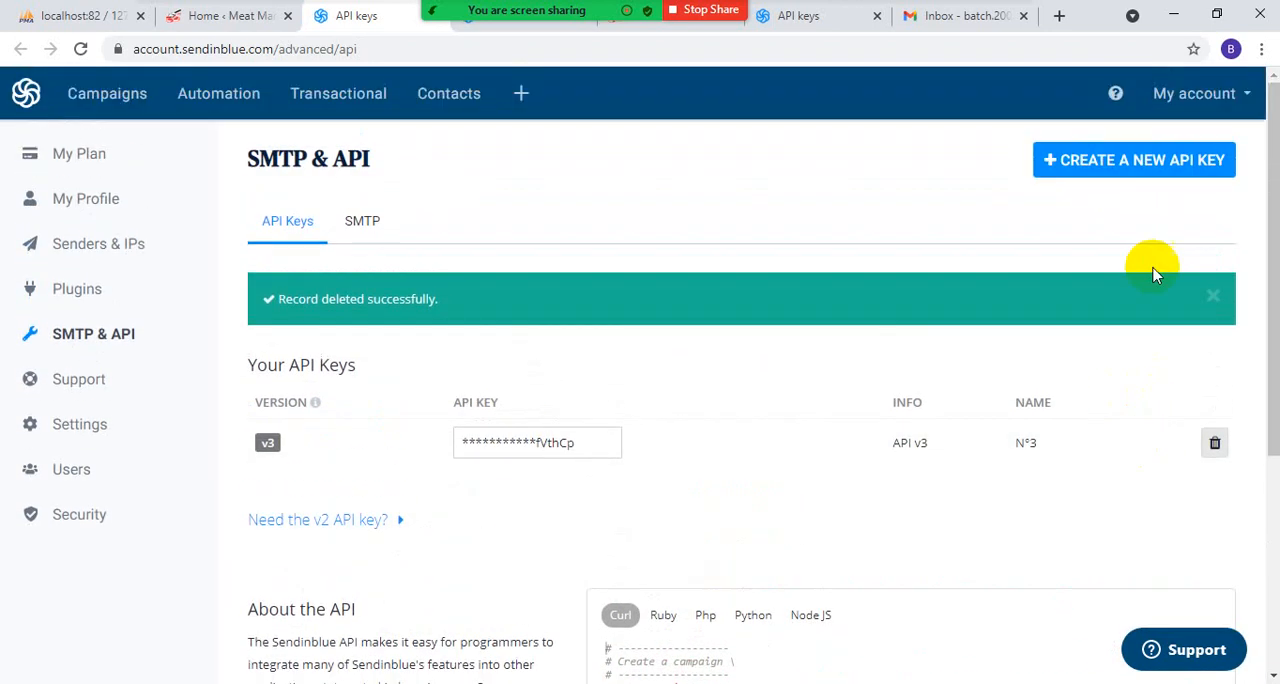
left_click(1160, 164)
left_click(503, 207)
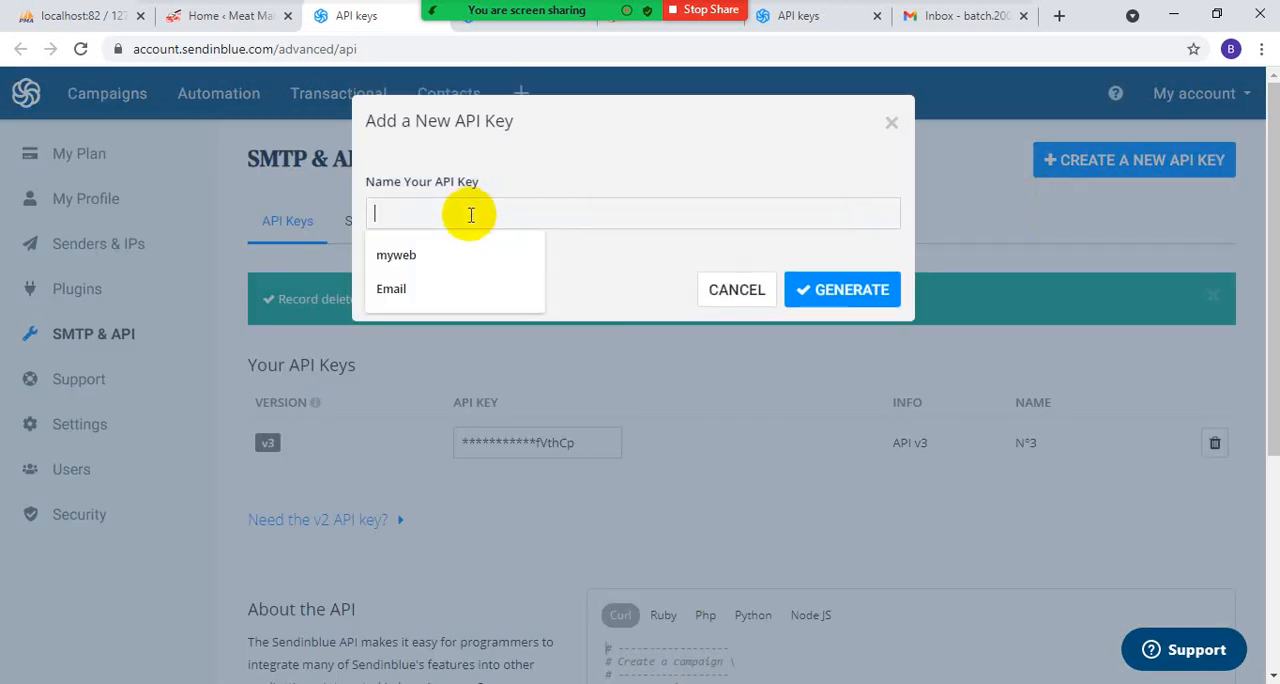
left_click(423, 284)
left_click(848, 290)
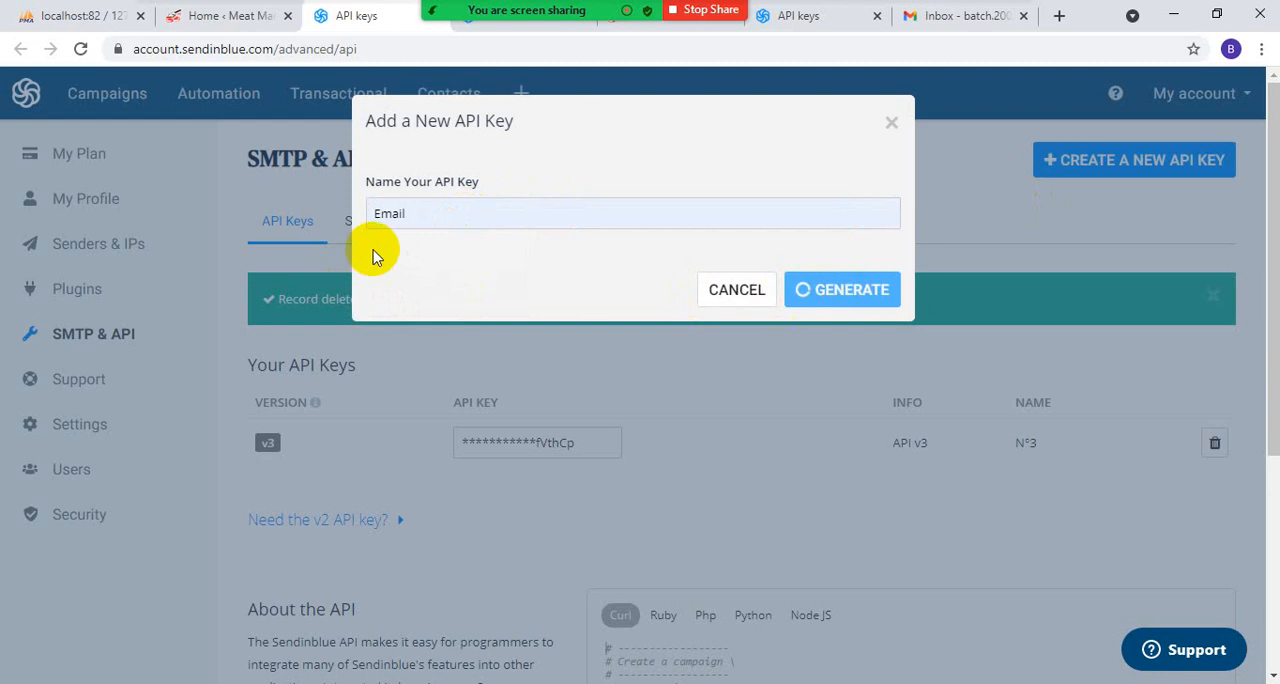
- Copy the newly generated API key and log in to the WordPress Sendinblue plugin by pasting it as the API v3 key
left_click(881, 226)
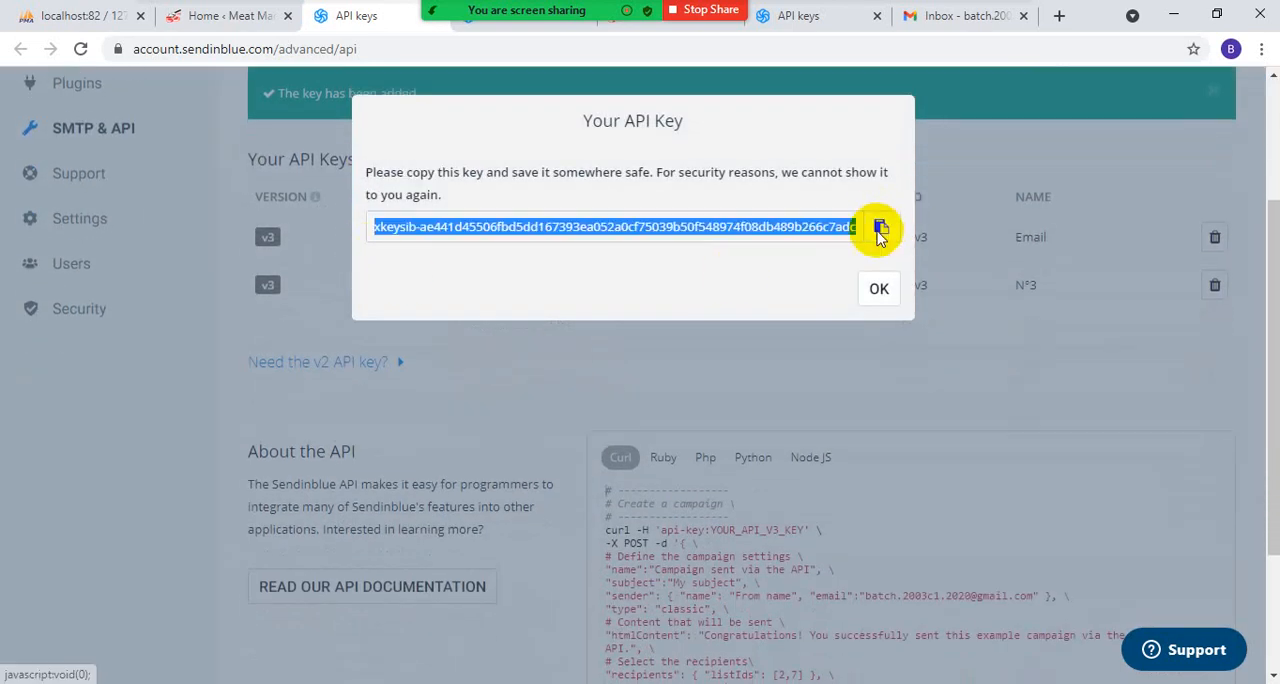
left_click(878, 288)
left_click(220, 18)
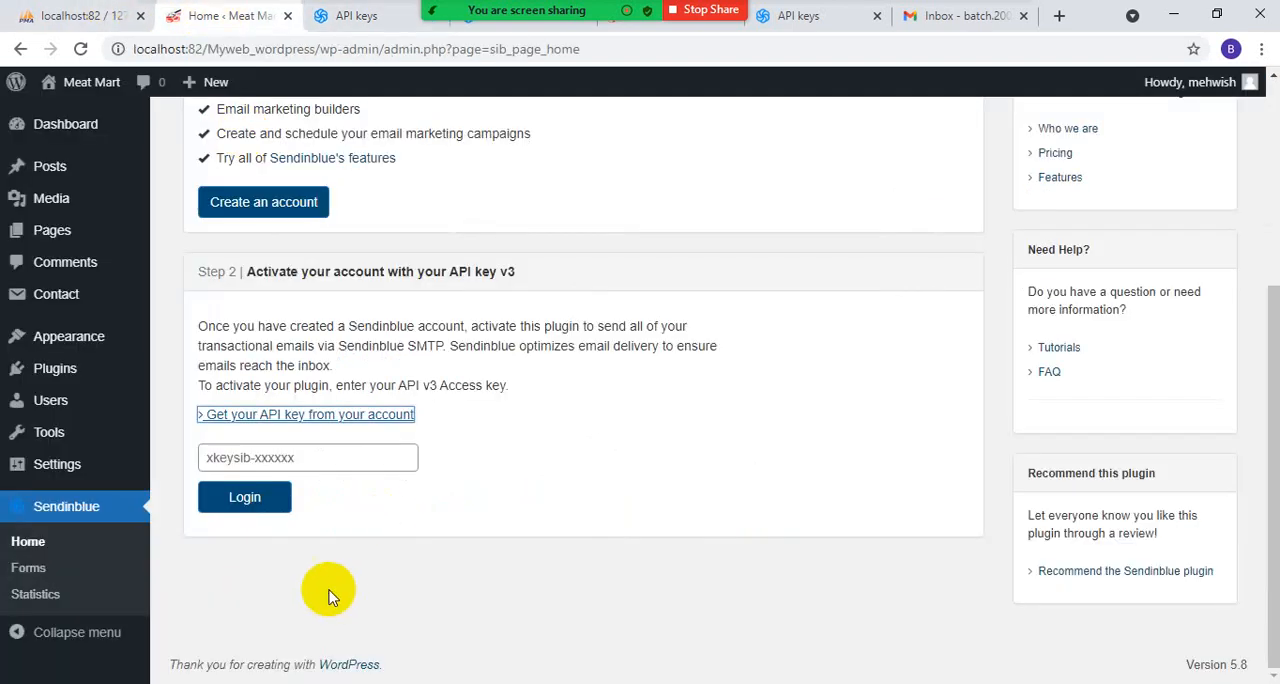
right_click(287, 460)
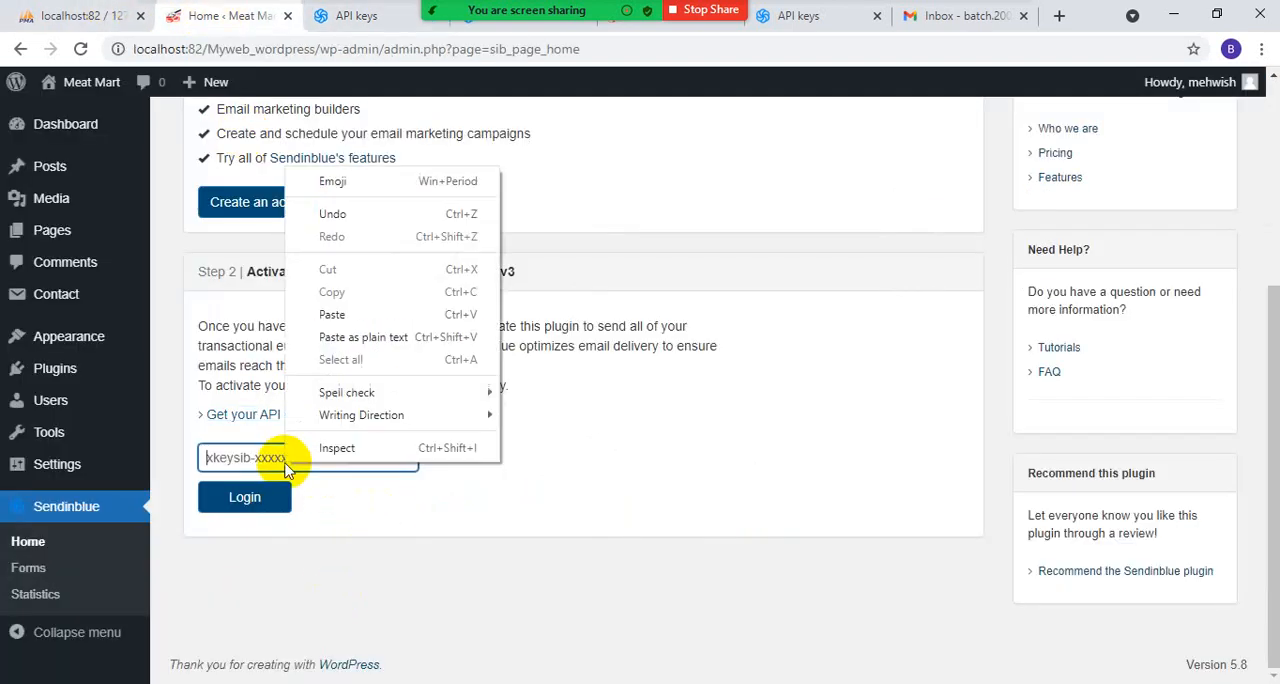
left_click(333, 314)
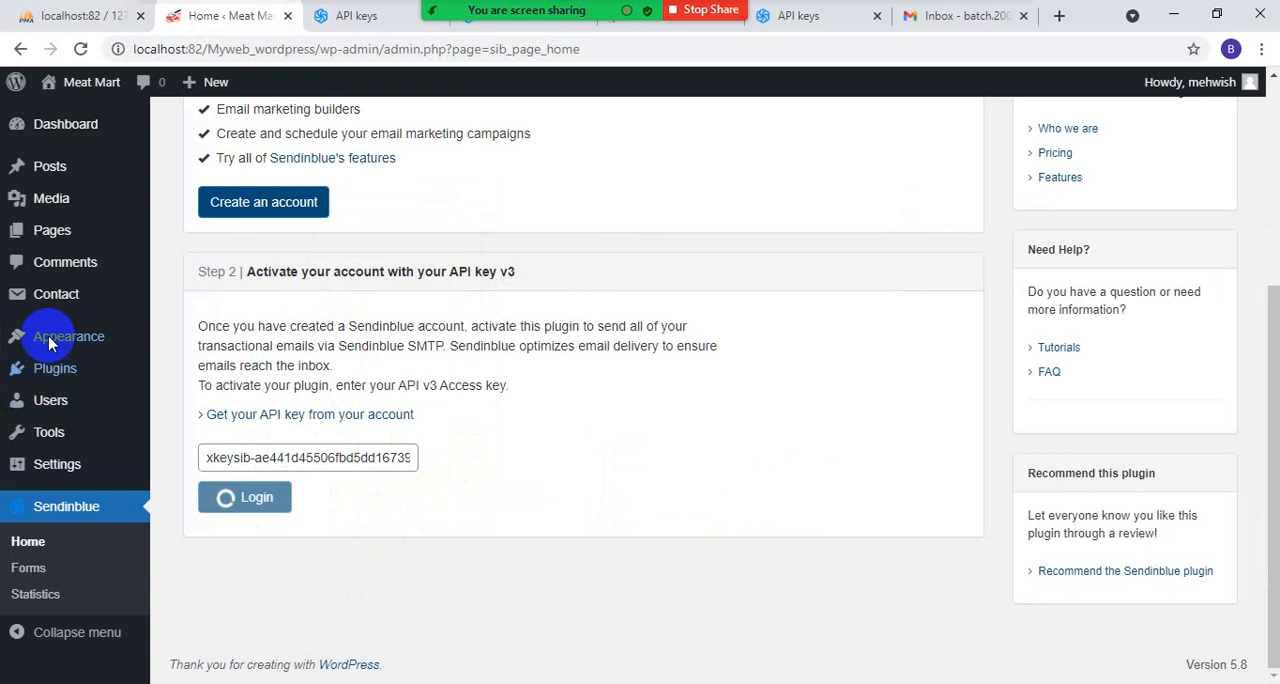
mouse_move(52, 298)
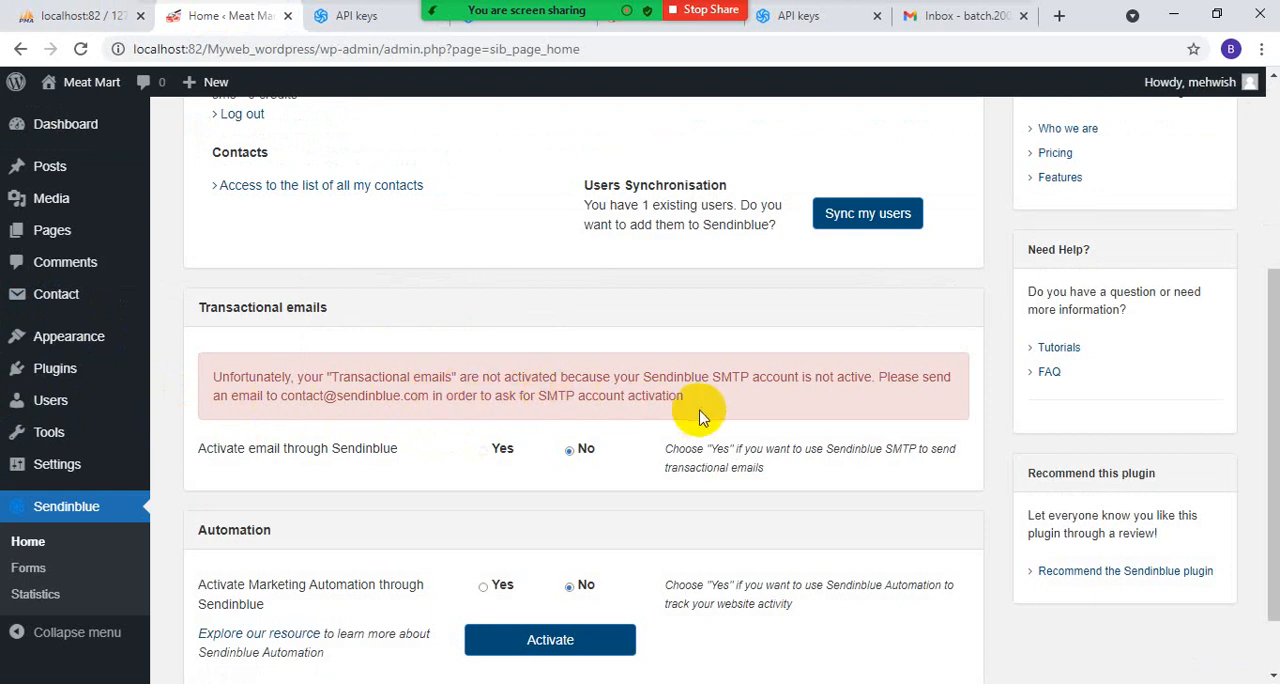
- Try to activate Marketing Automation through Sendinblue by choosing Yes in the plugin's Automation section
scroll(703, 424, "down", 2)
scroll(700, 440, "up", 2)
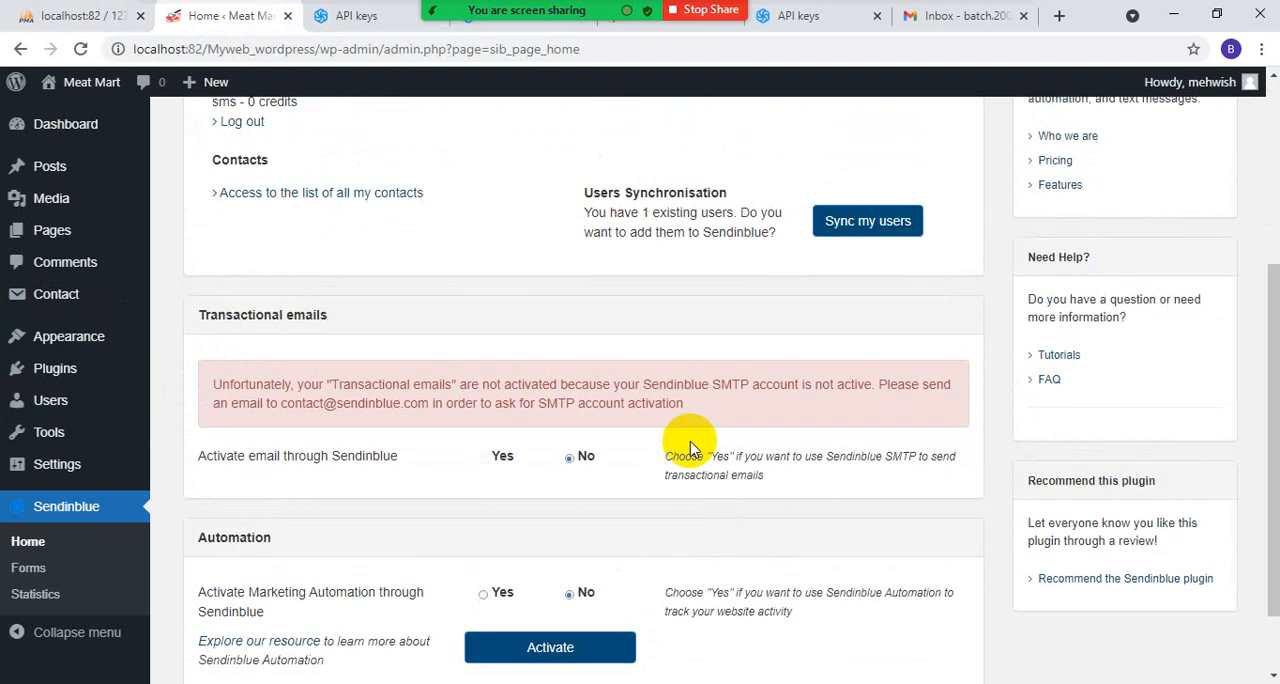
scroll(700, 440, "down", 2)
left_click(485, 508)
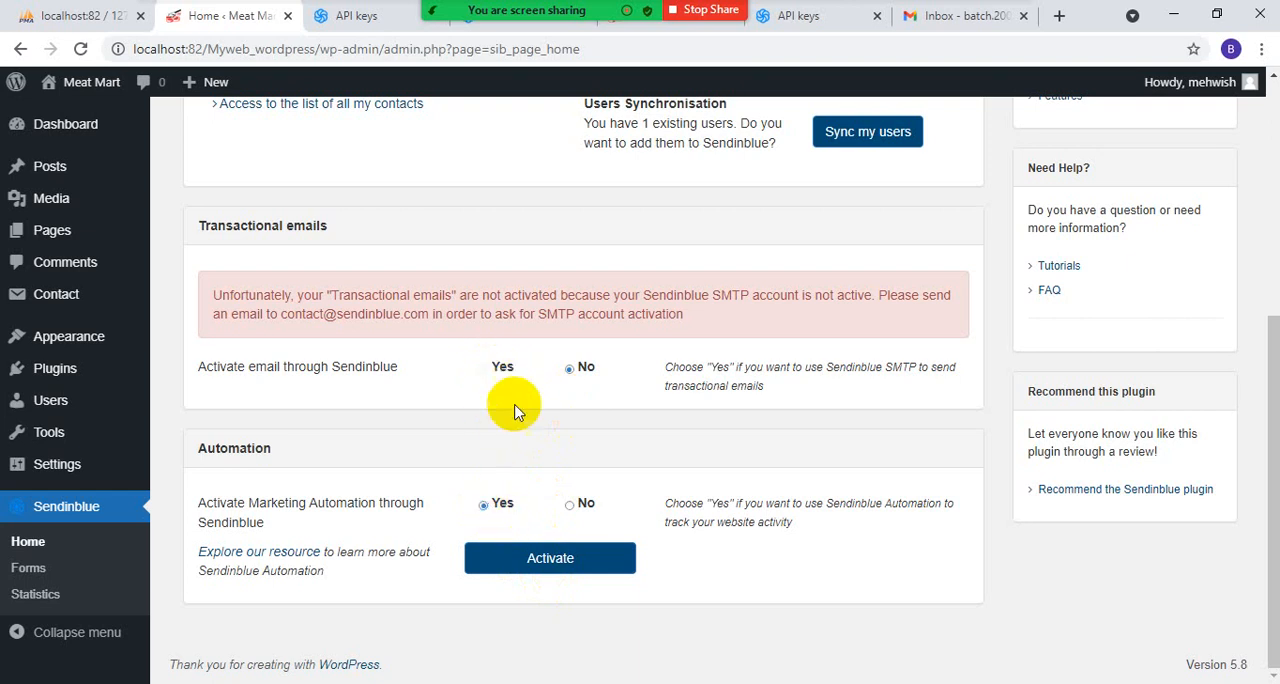
left_click(518, 555)
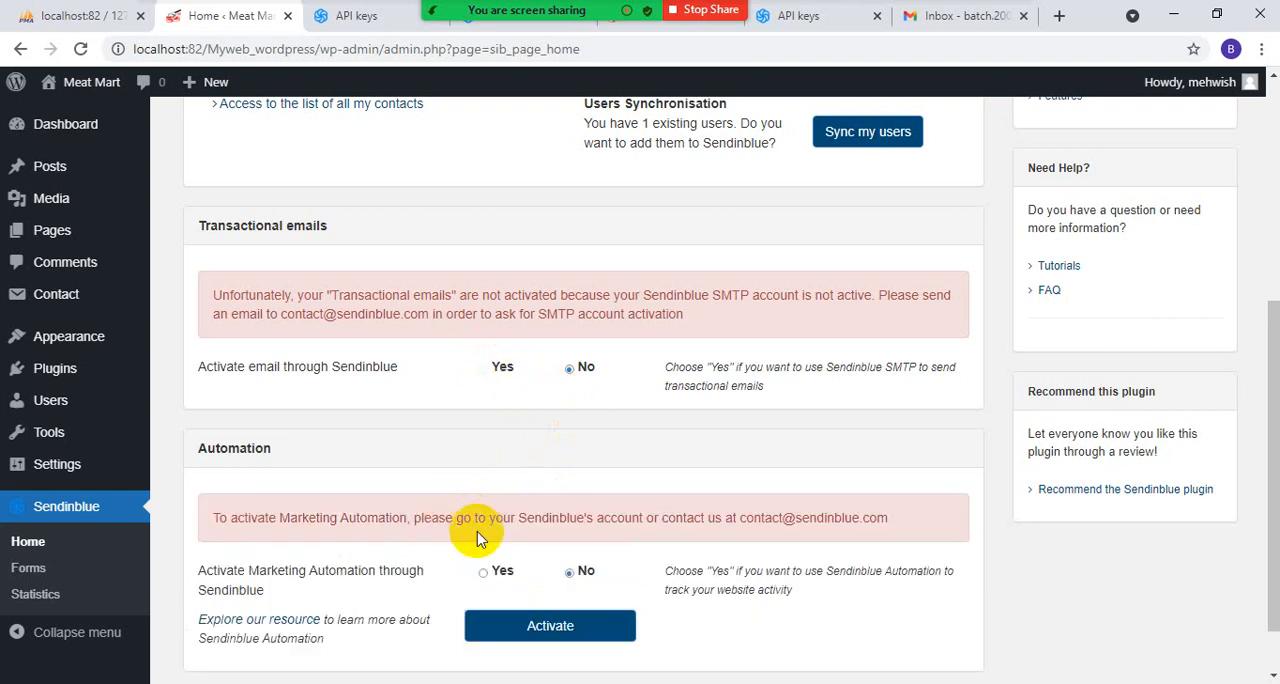
scroll(478, 538, "down", 1)
- Replace the API key in Contact Form 7's Sendinblue integration with the newly copied API key and save the changes
left_click(60, 300)
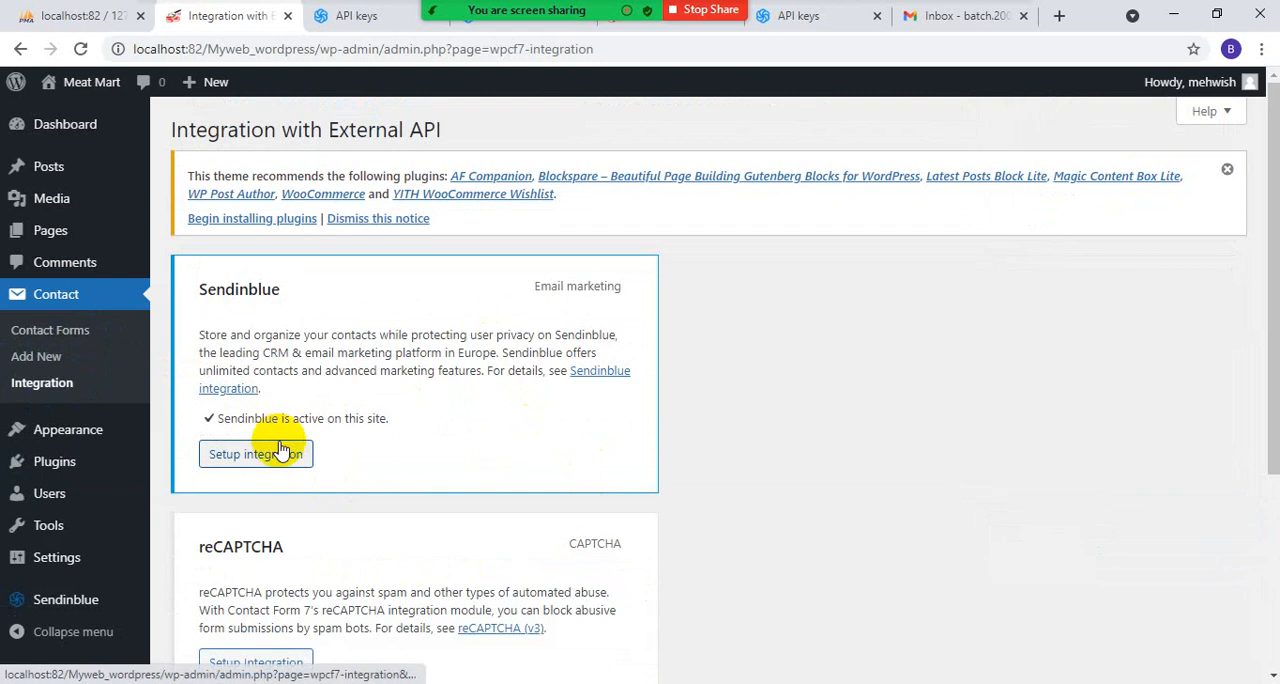
left_click(260, 462)
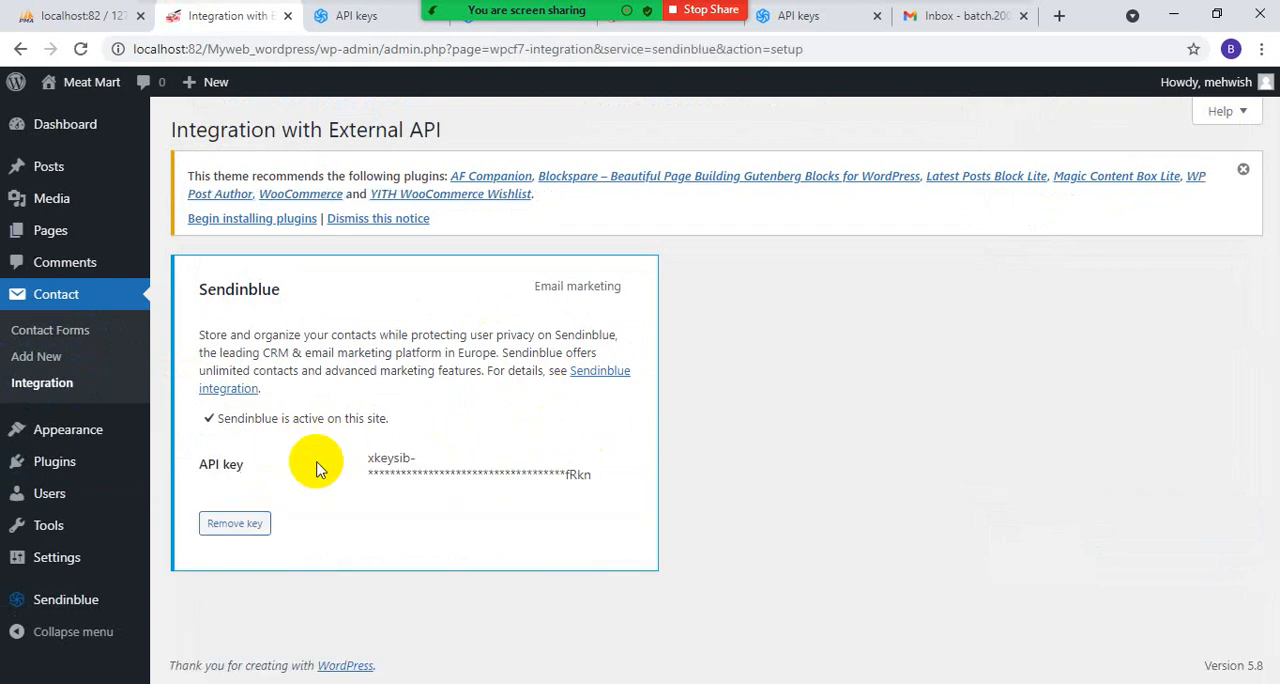
left_click(251, 523)
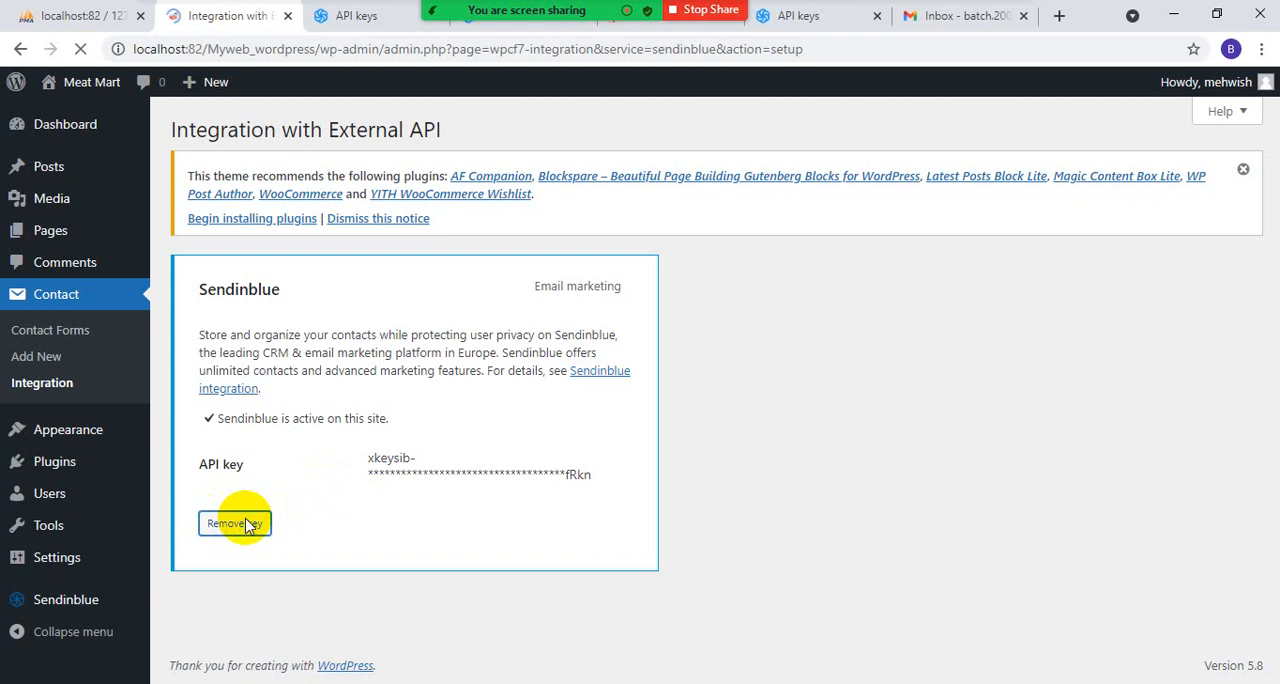
right_click(372, 430)
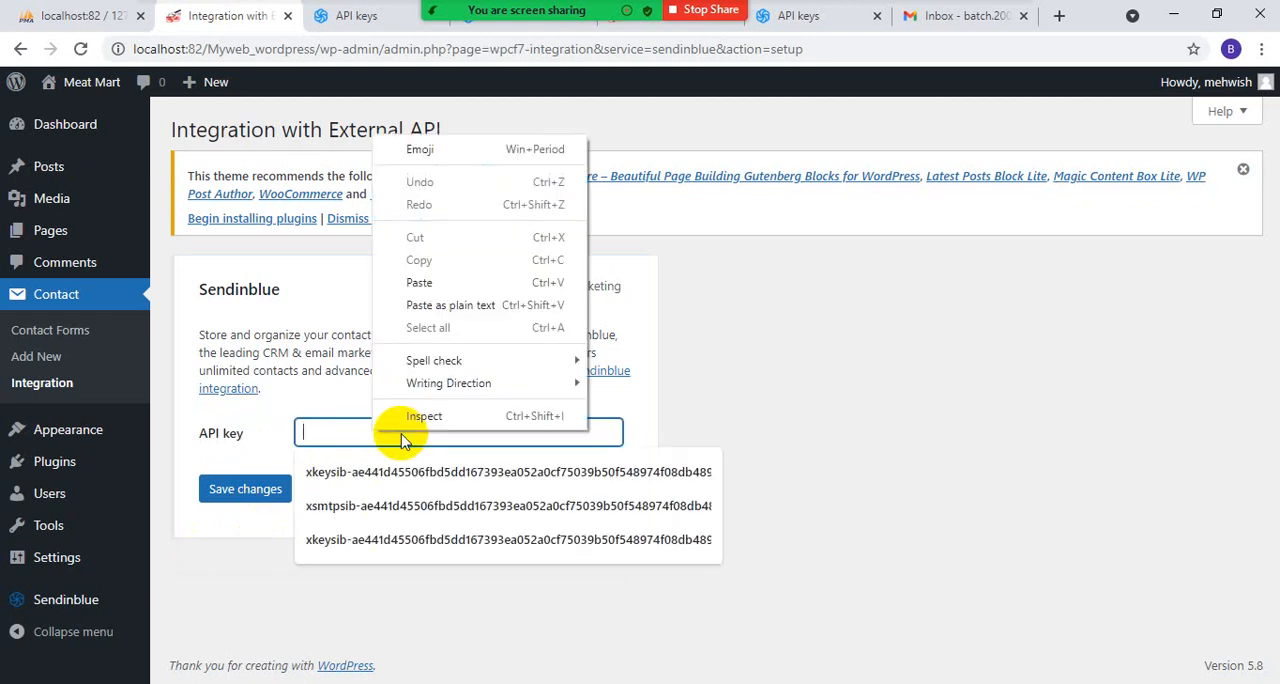
left_click(420, 282)
left_click(243, 490)
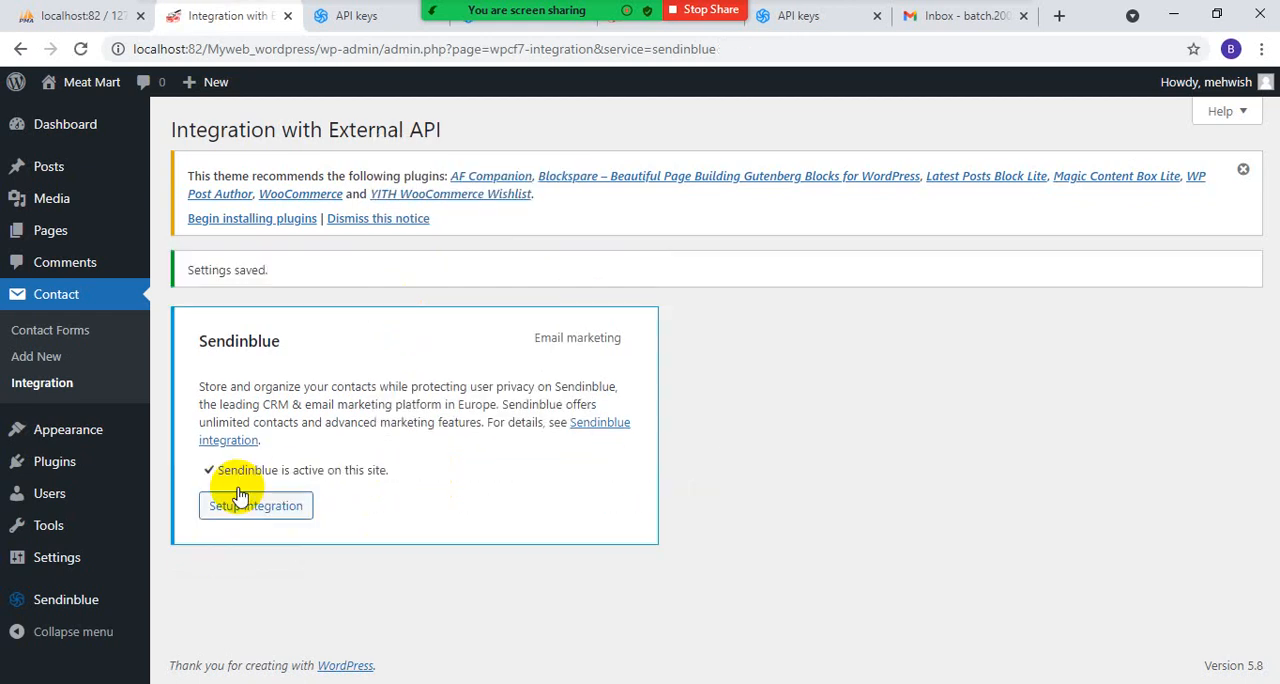
- Review the Sendinblue plugin's Forms page and its email and SMS campaign statistics in WordPress
mouse_move(69, 606)
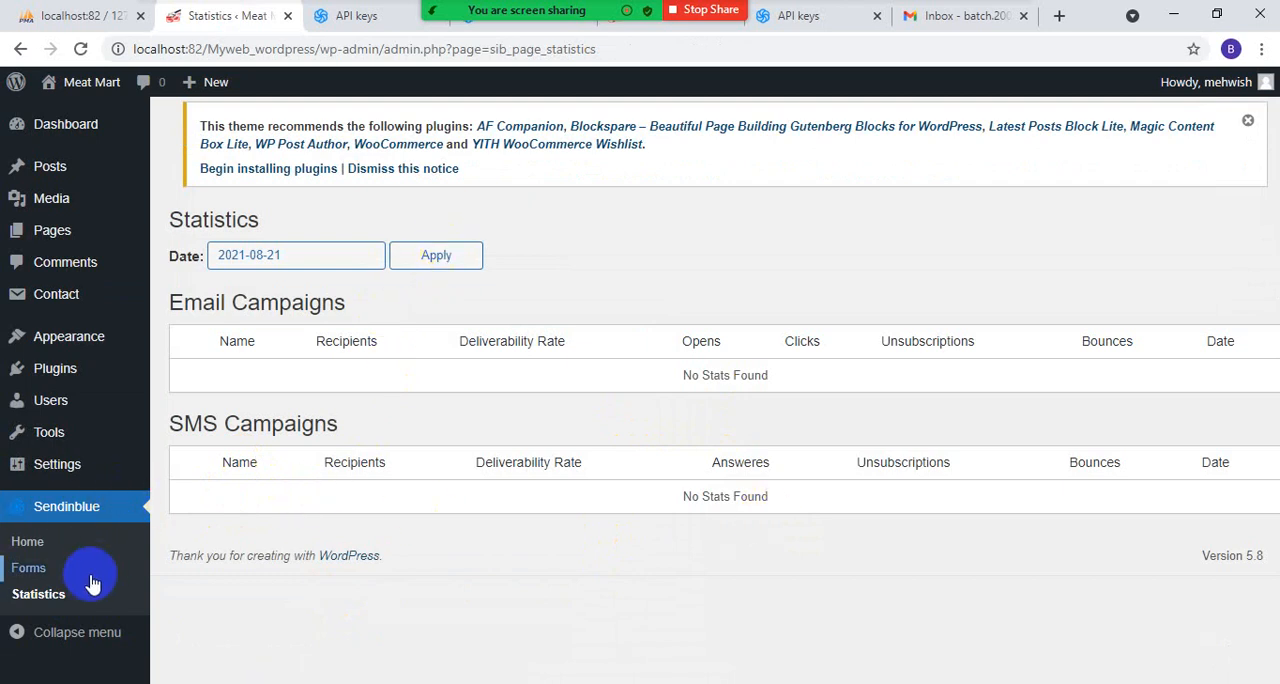
left_click(40, 570)
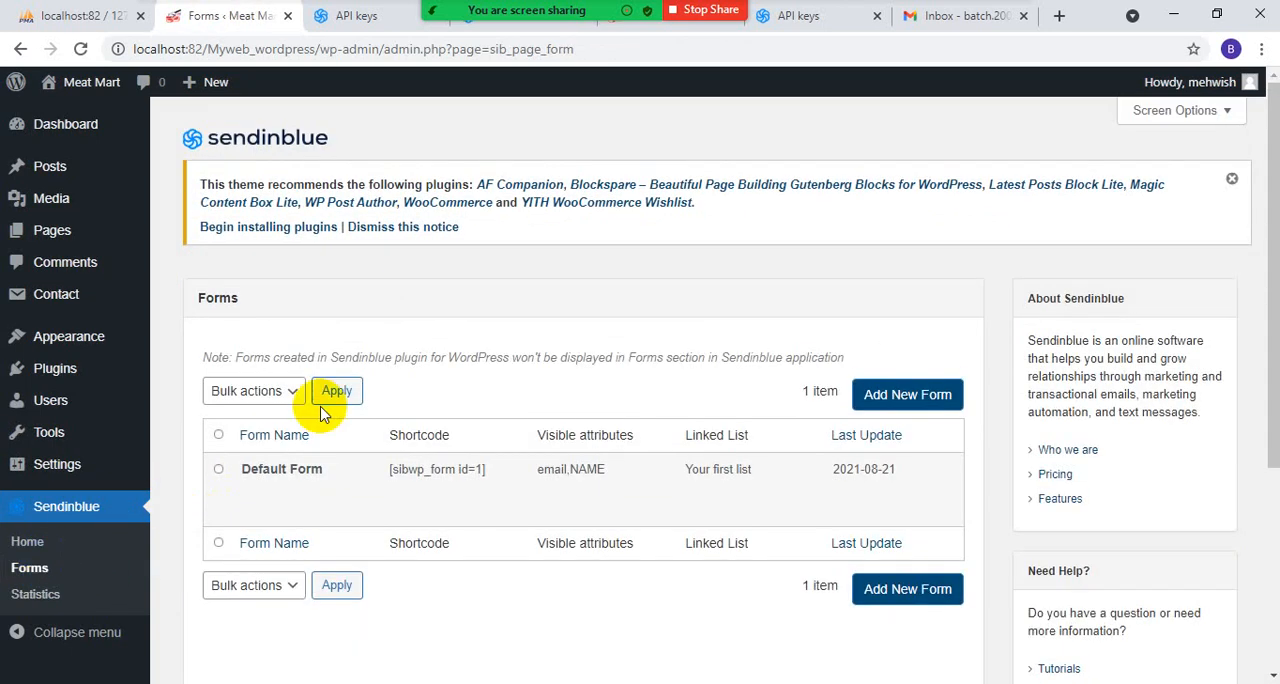
mouse_move(296, 502)
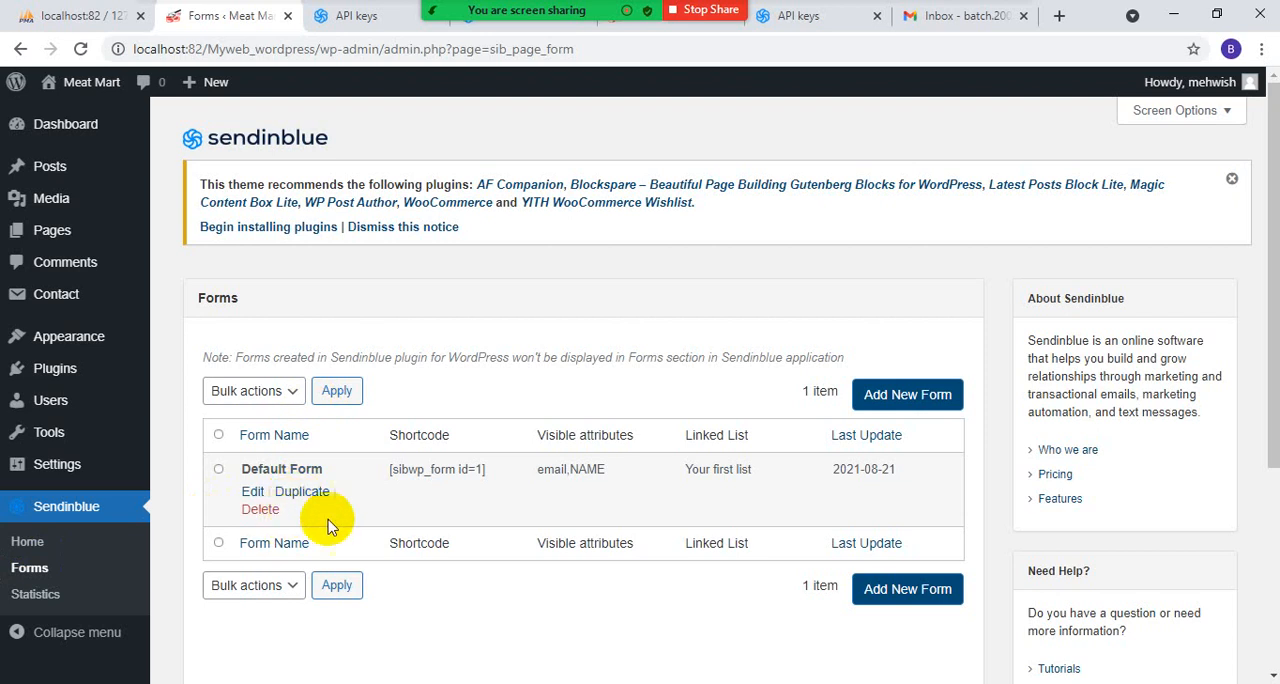
scroll(866, 458, "down", 3)
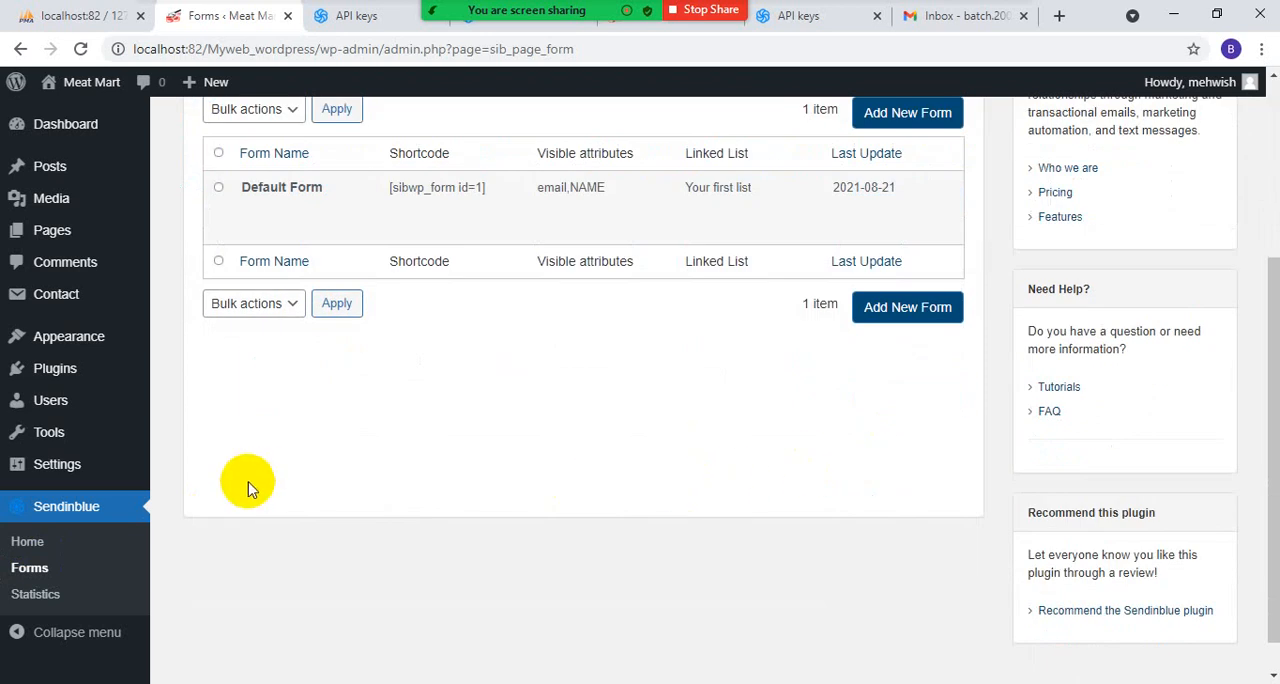
left_click(22, 570)
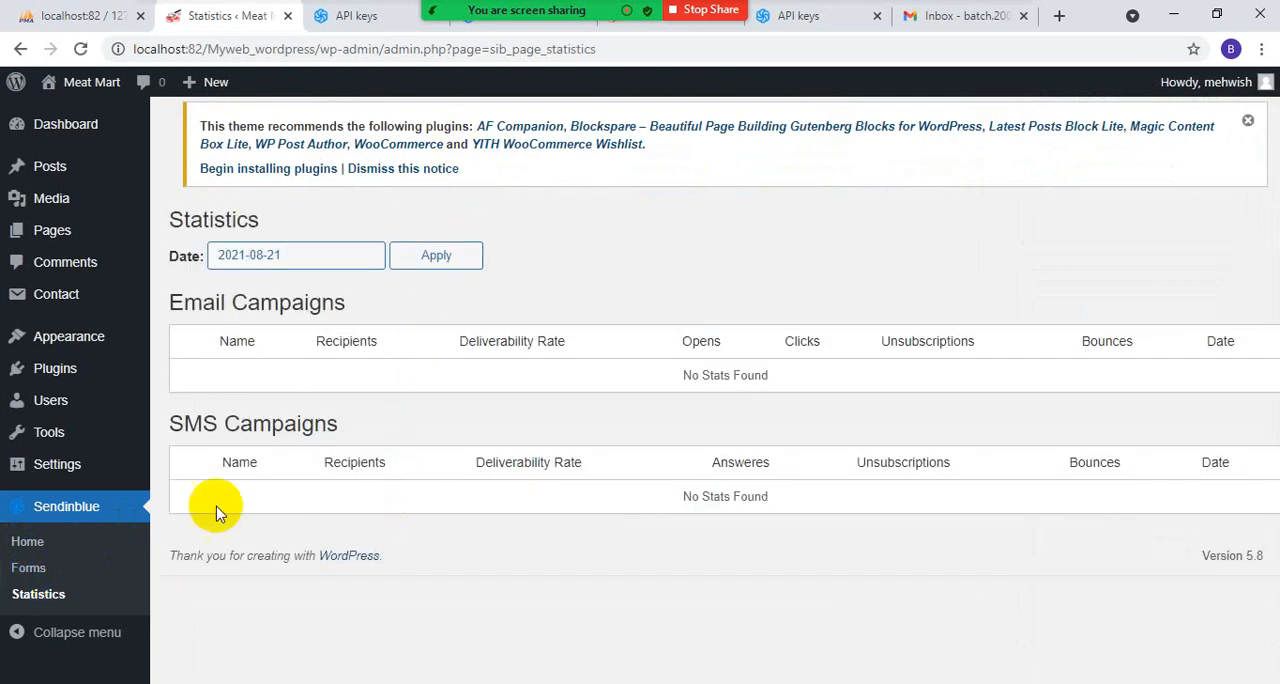
- On the plugin's home page, submit the Marketing Automation setting with No selected and accept uninstalling its script
left_click(76, 537)
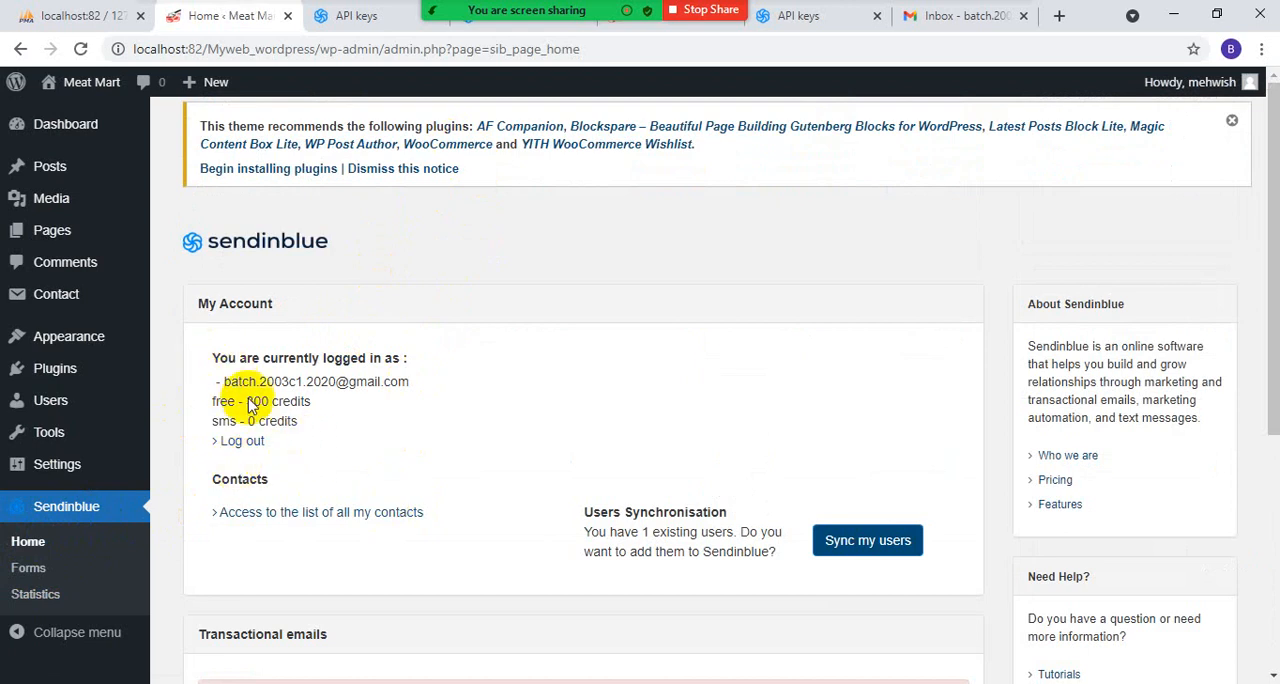
scroll(460, 500, "down", 3)
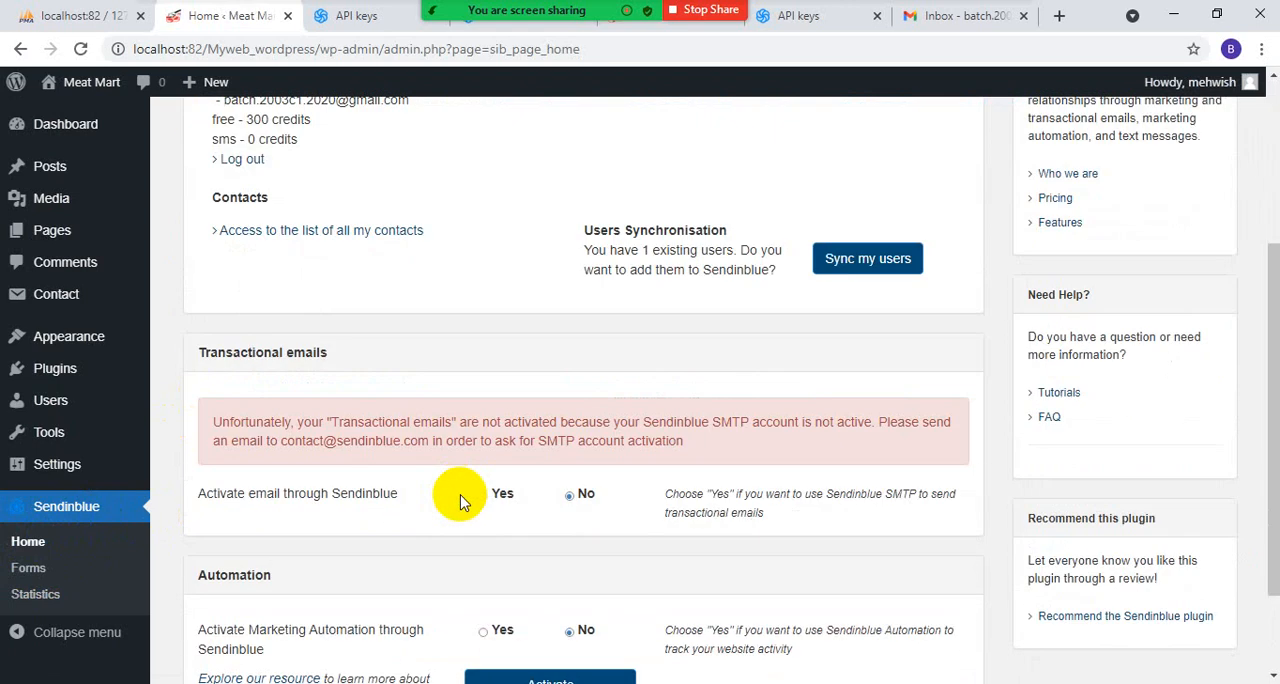
scroll(462, 500, "down", 1)
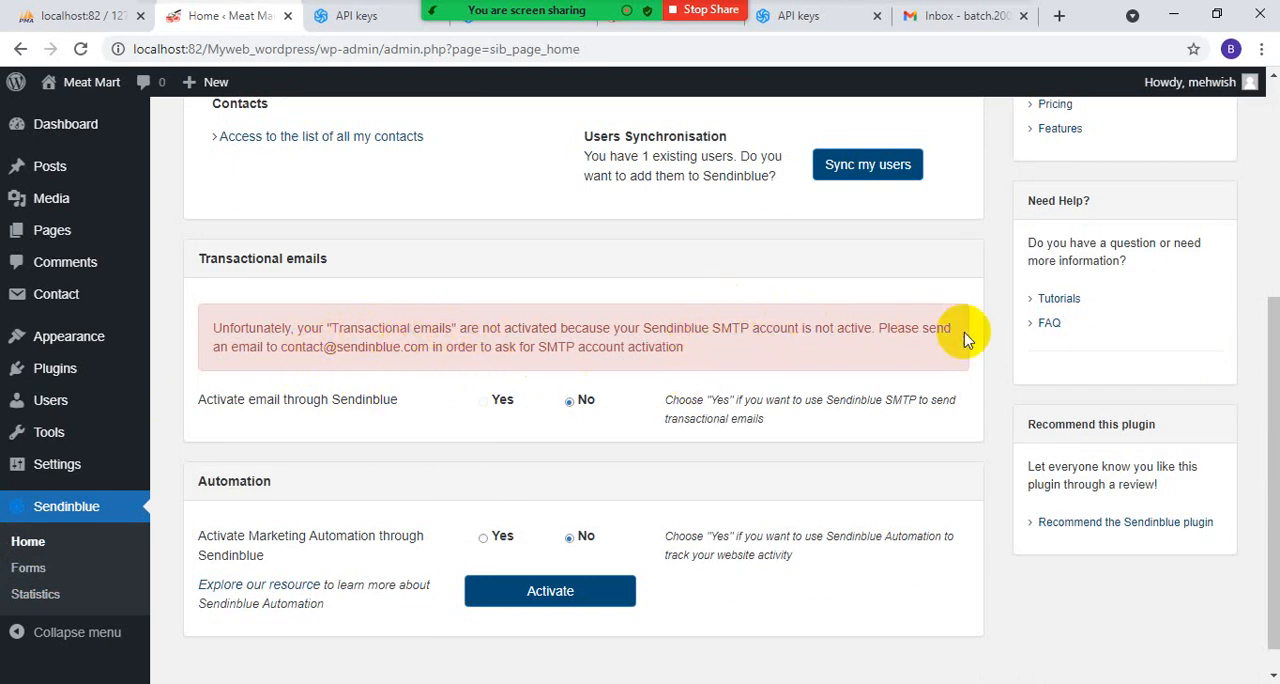
left_click(579, 593)
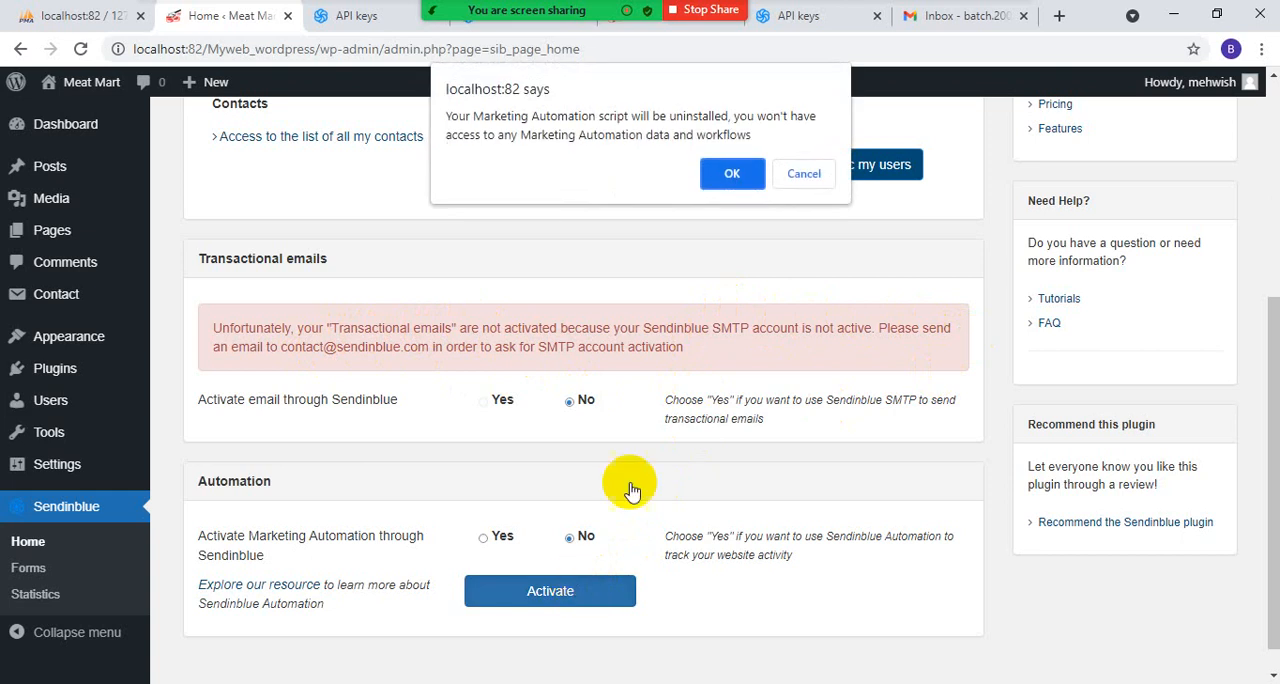
left_click(735, 166)
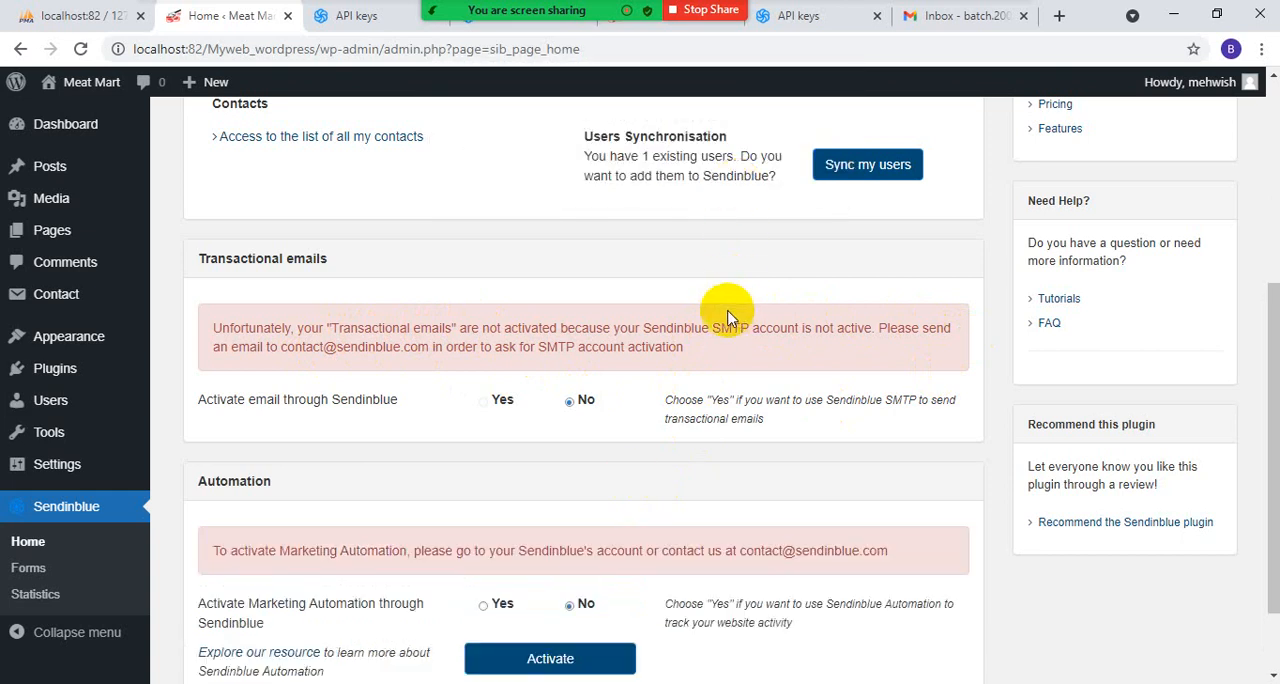
scroll(727, 316, "down", 1)
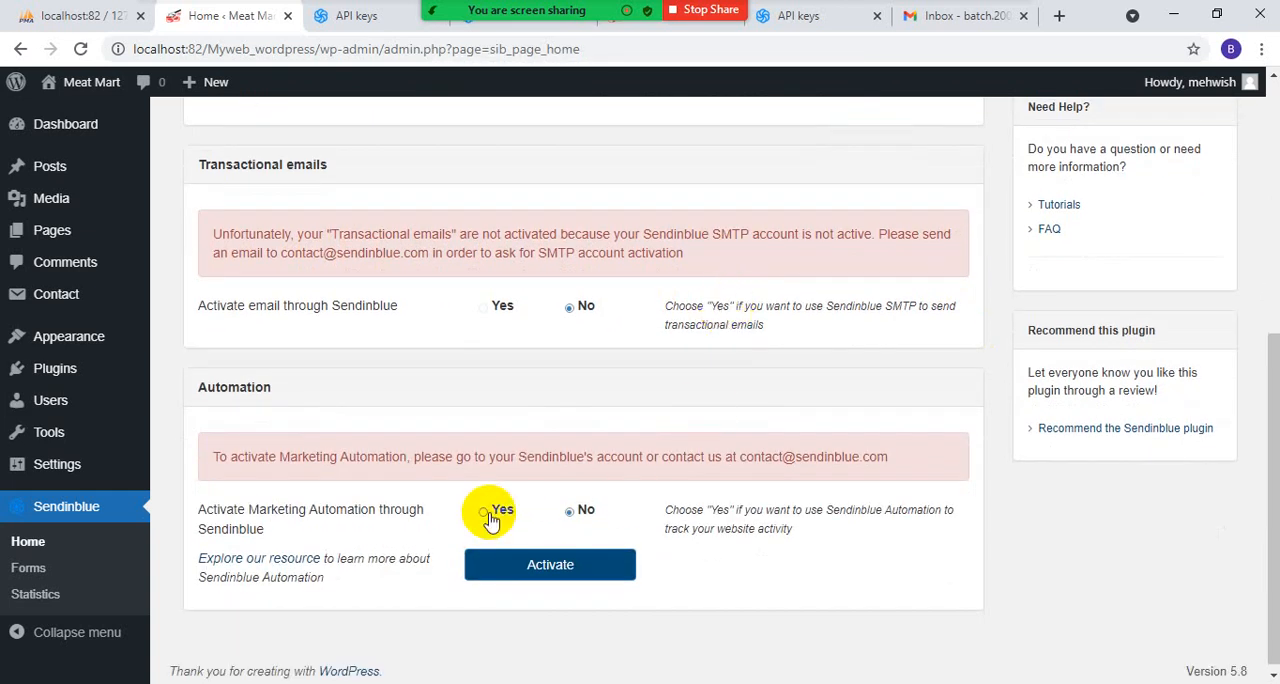
left_click(501, 560)
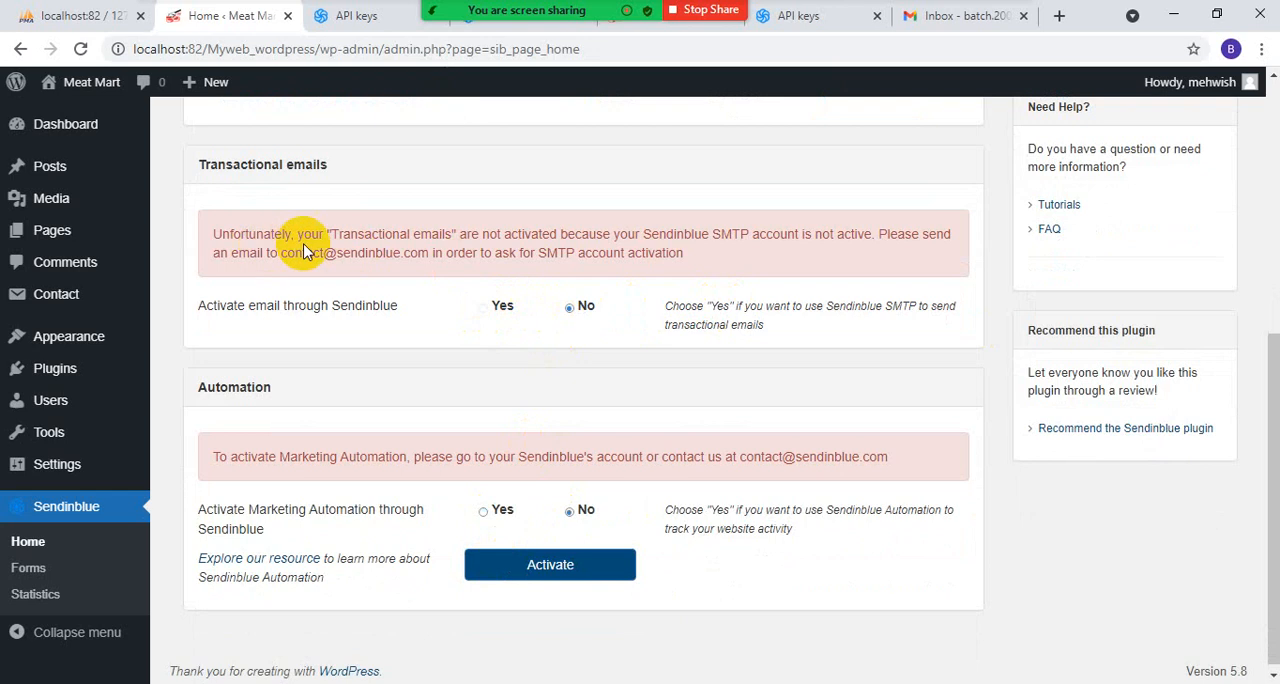
- Examine the plugin's transactional email and Marketing Automation notices, also checking the Gmail inbox and Sendinblue's API keys pages
double_click(590, 236)
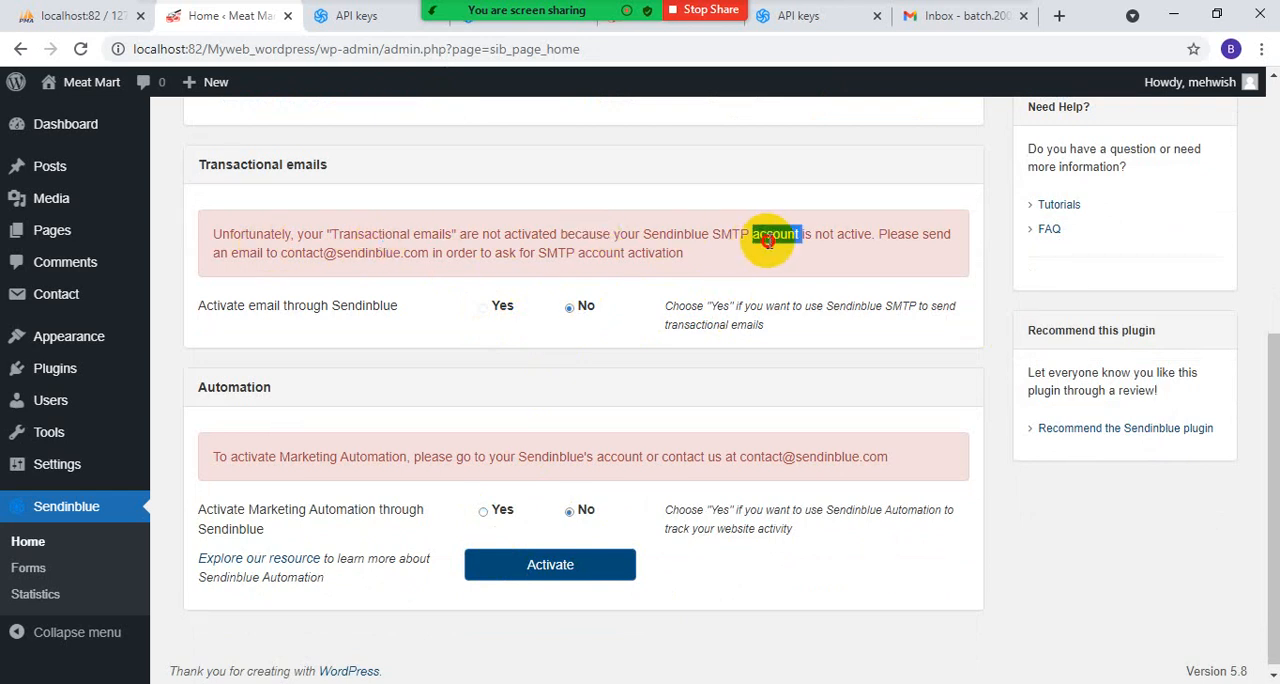
left_click(920, 234)
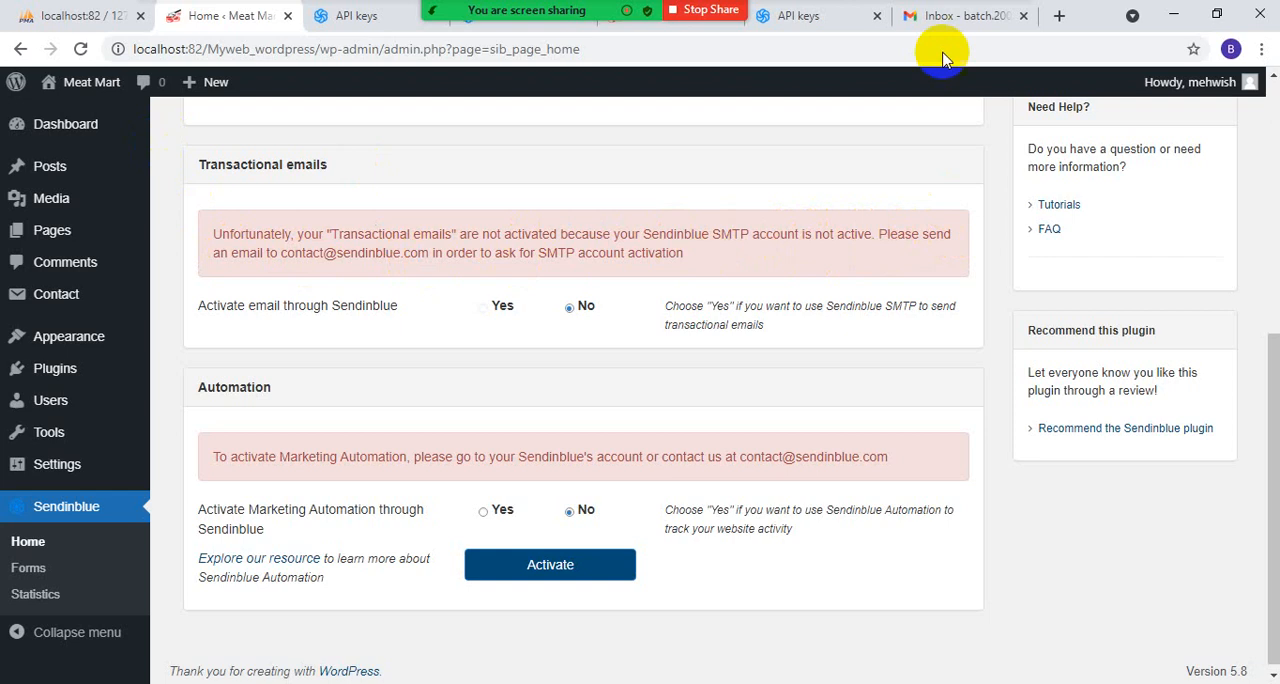
left_click(955, 16)
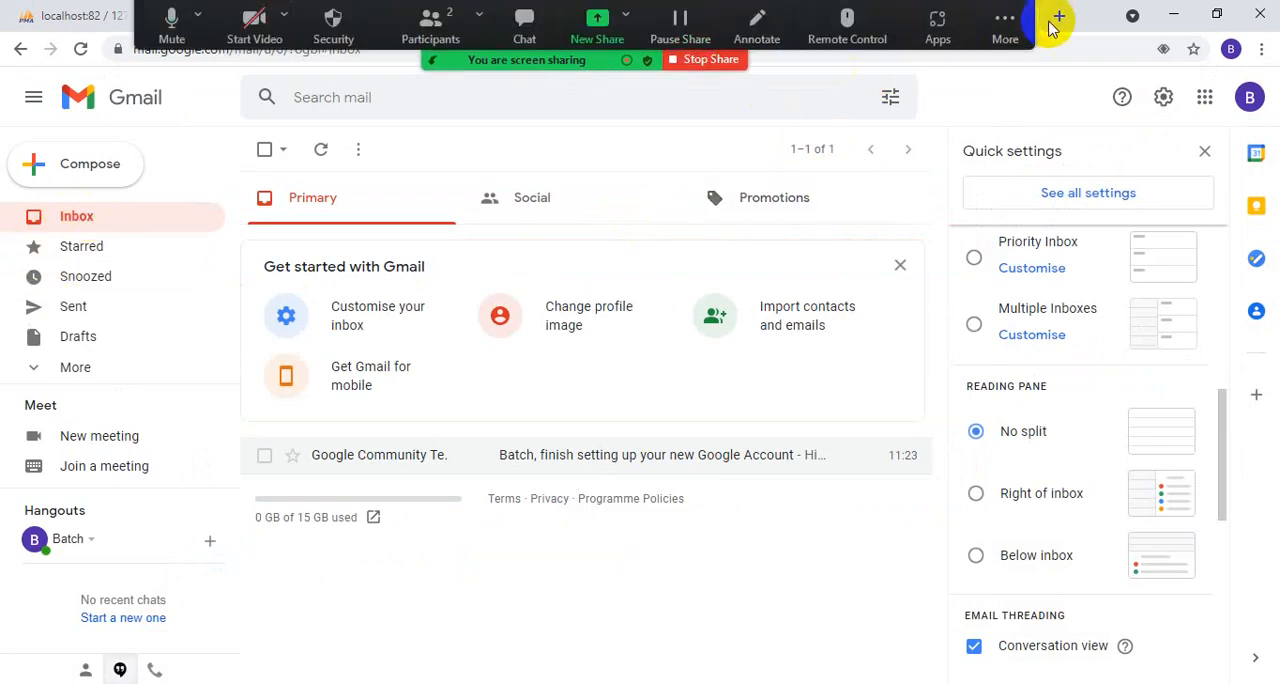
left_click(805, 18)
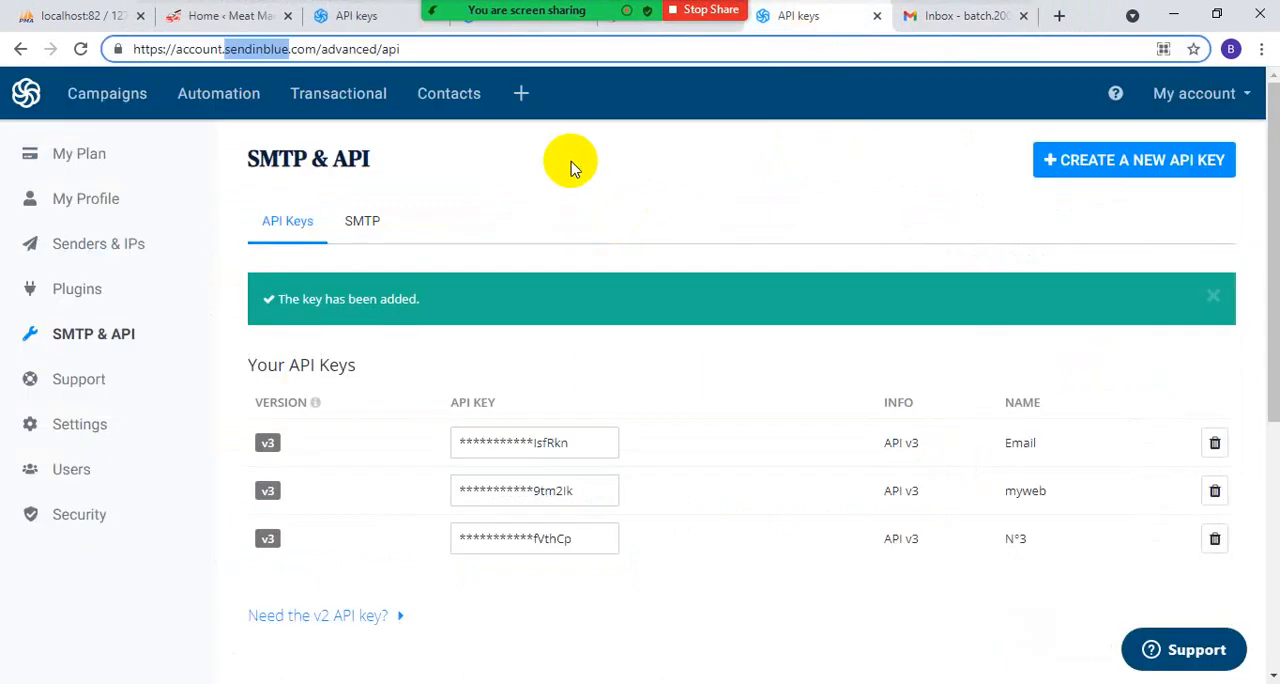
left_click(945, 18)
left_click(340, 17)
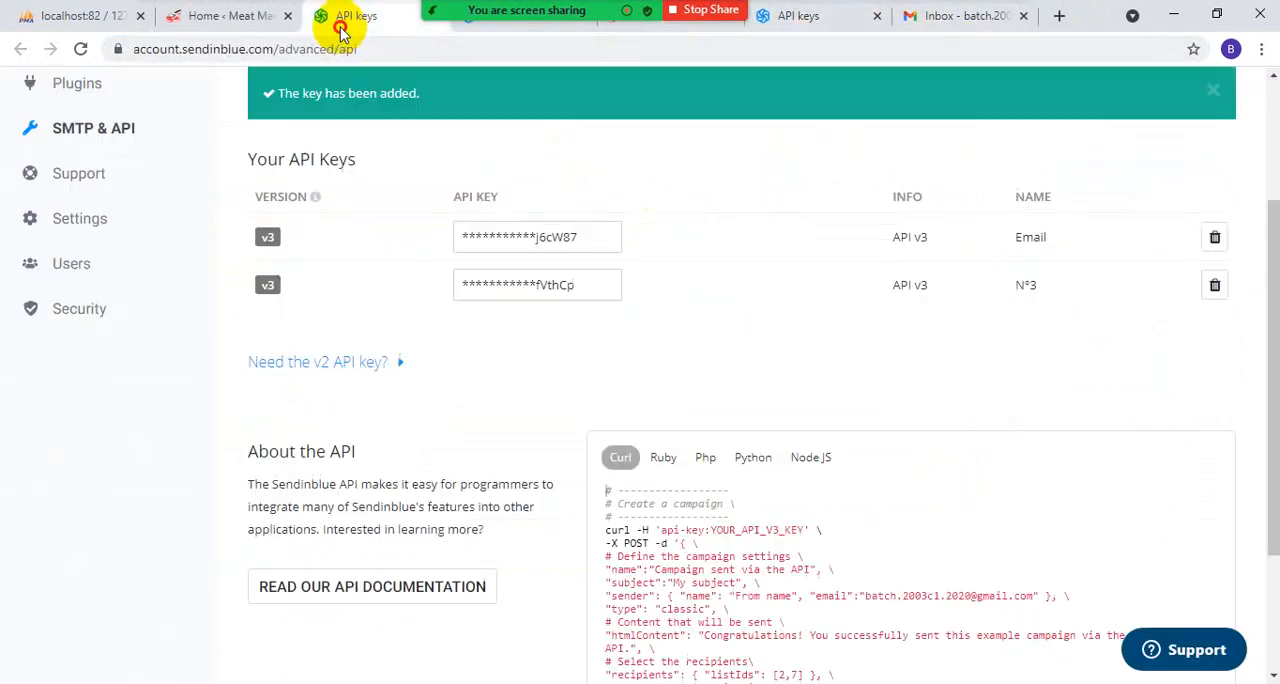
left_click(235, 16)
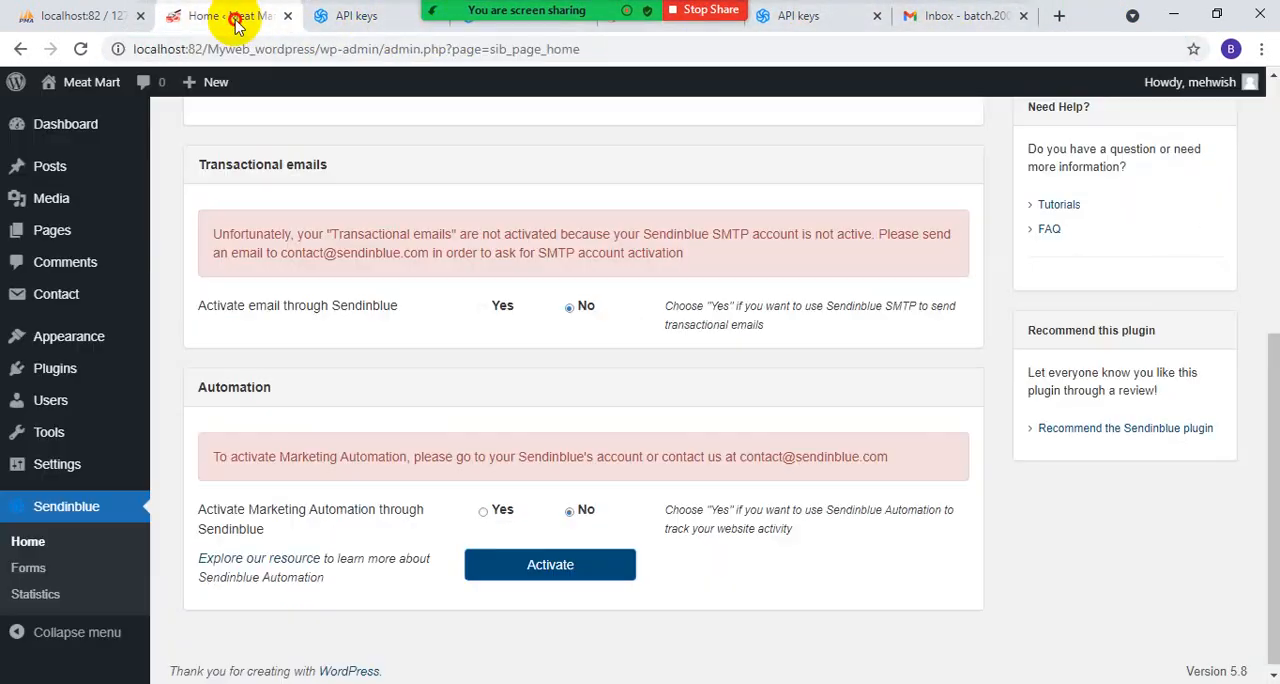
left_click_drag(214, 457, 977, 452)
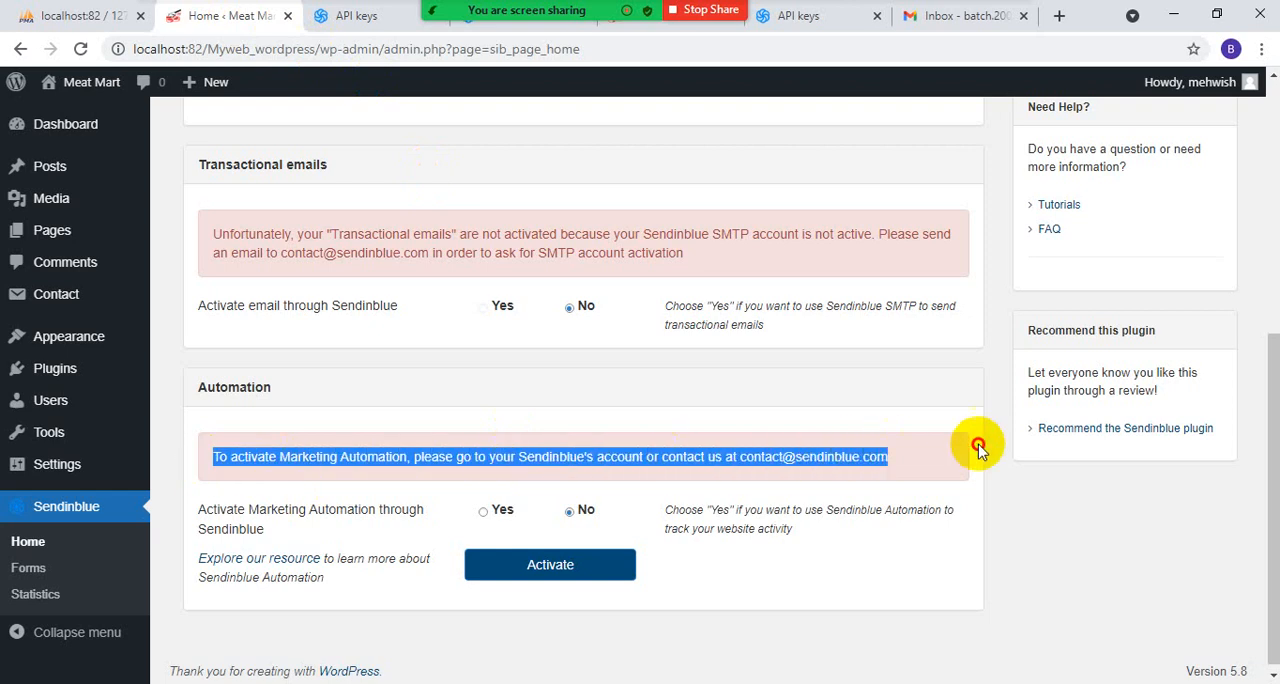
left_click_drag(666, 300, 752, 345)
- Synchronise WordPress users of all listed roles to Sendinblue's "Your first list", matching First Name to LASTNAME
scroll(623, 372, "up", 4)
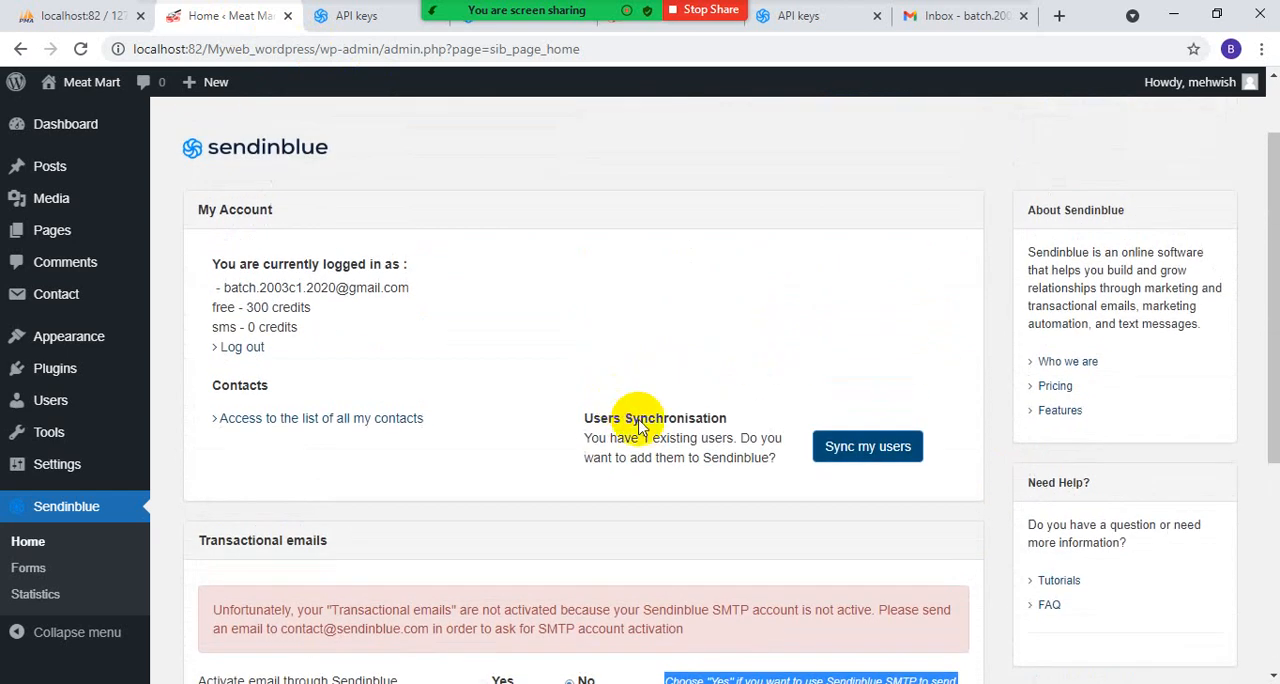
left_click(862, 452)
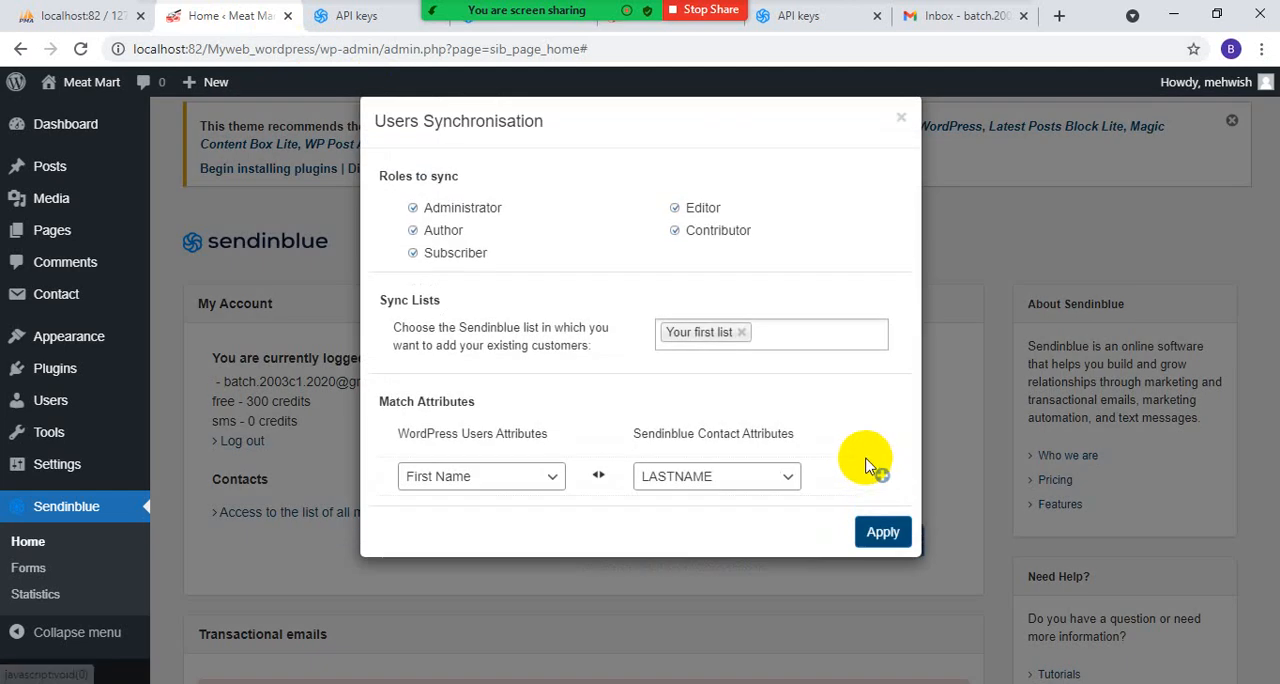
left_click(880, 535)
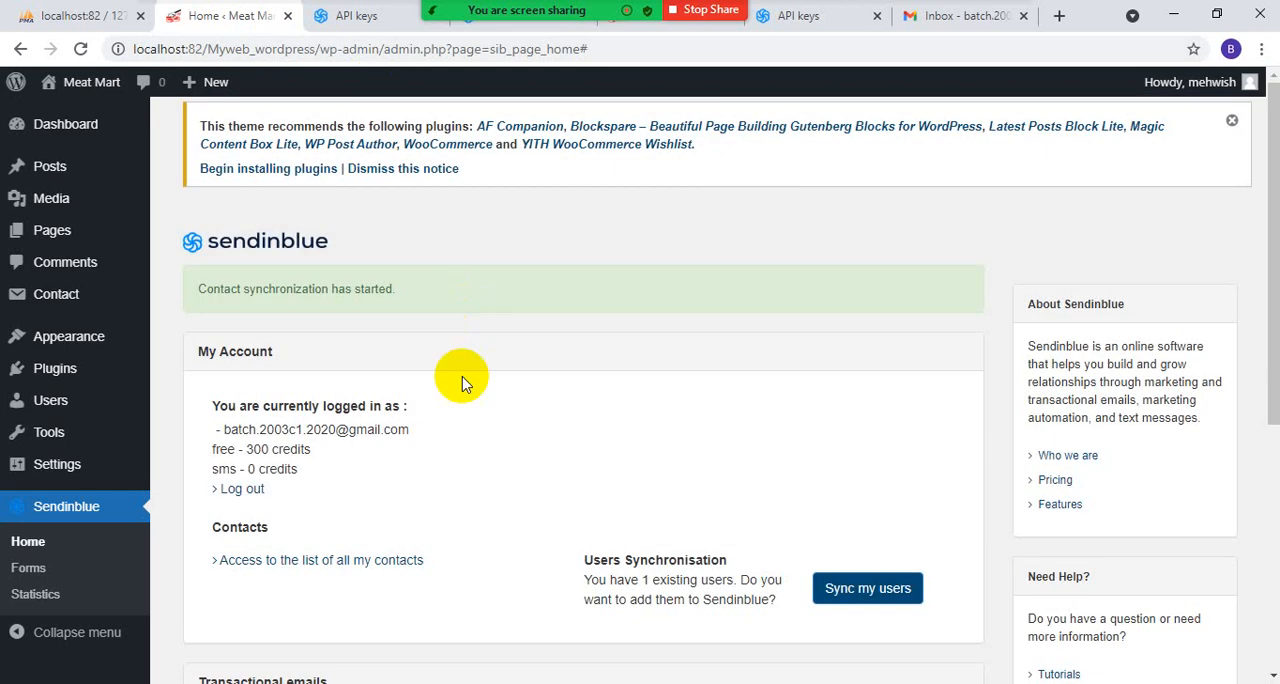
- Try to activate transactional email and Marketing Automation through Sendinblue with Yes on the plugin's home page, reloading the page in between
scroll(563, 460, "down", 3)
scroll(563, 458, "down", 1)
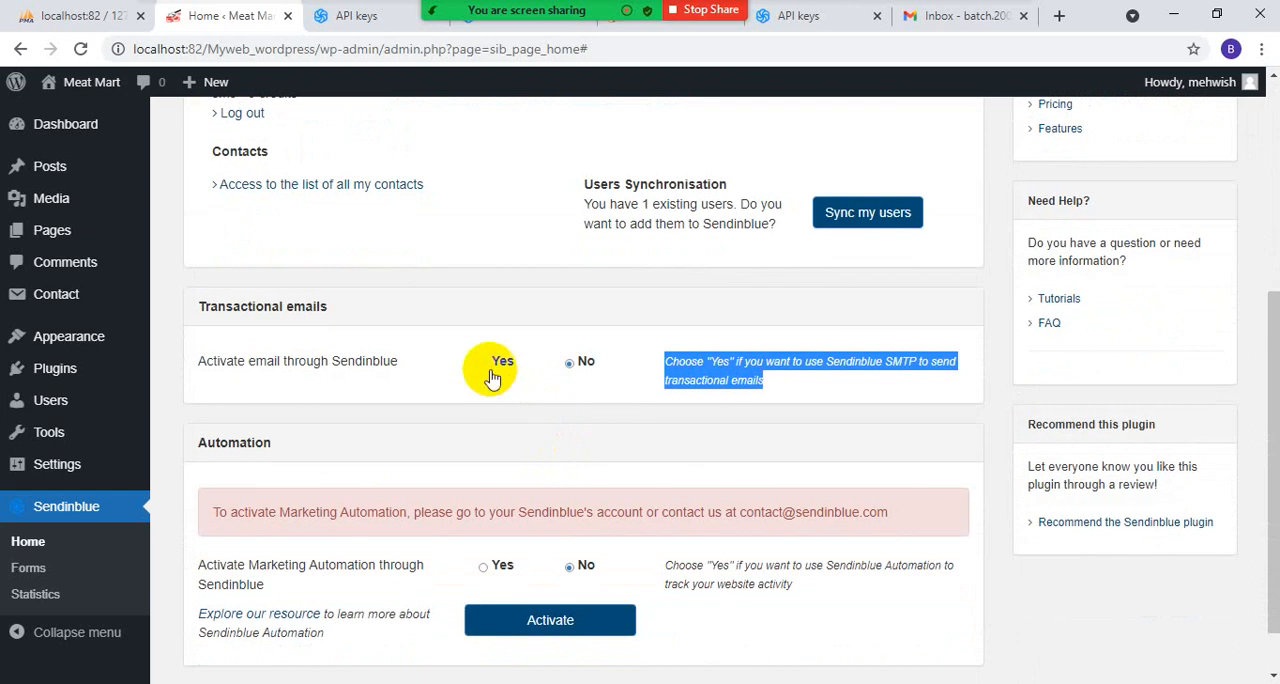
left_click(485, 368)
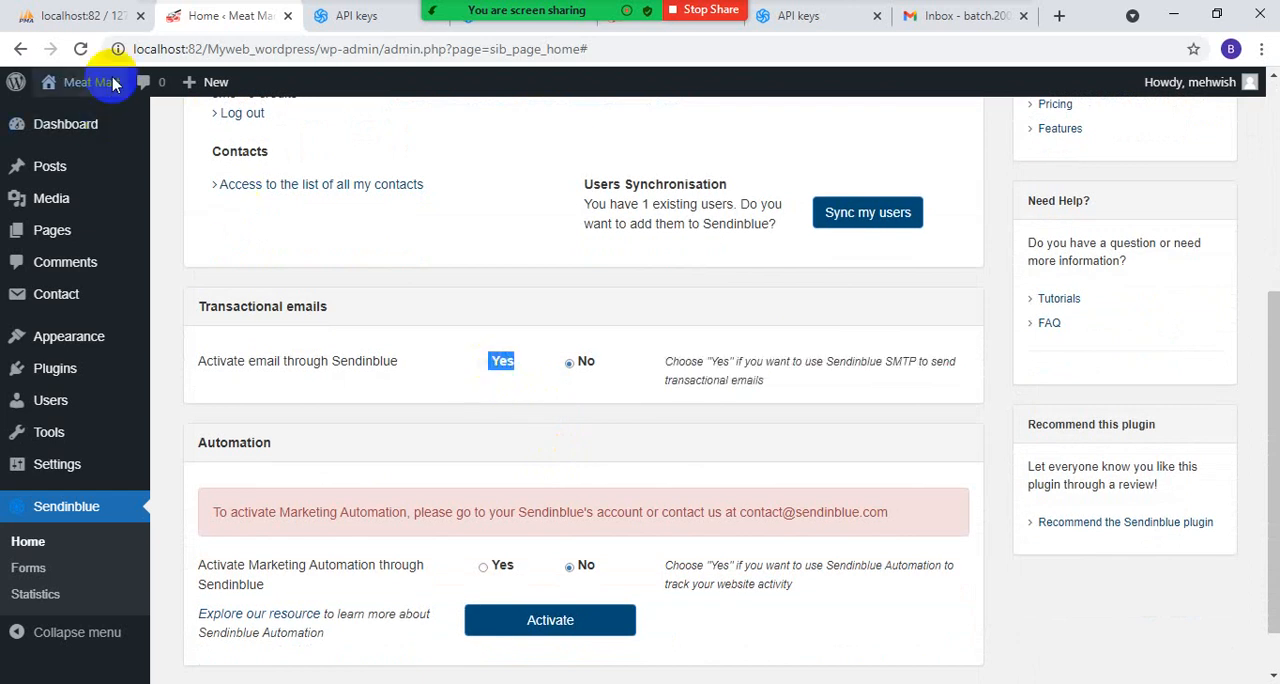
left_click(80, 48)
mouse_move(76, 86)
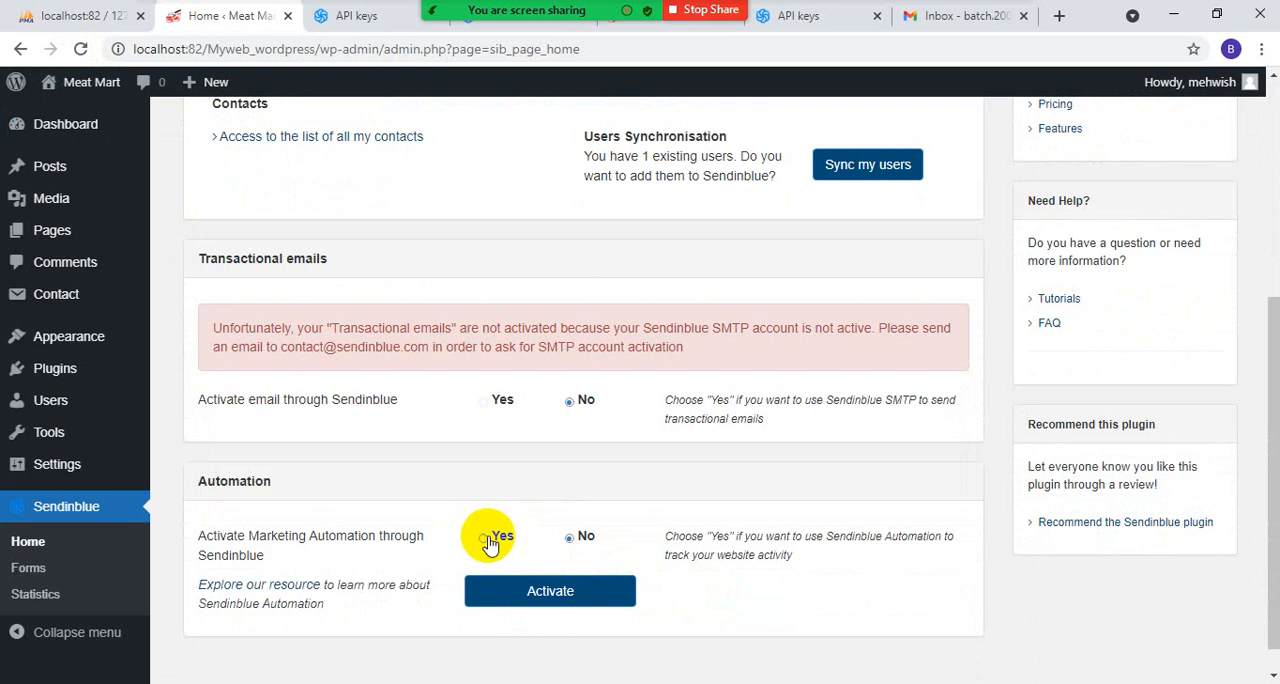
left_click(508, 587)
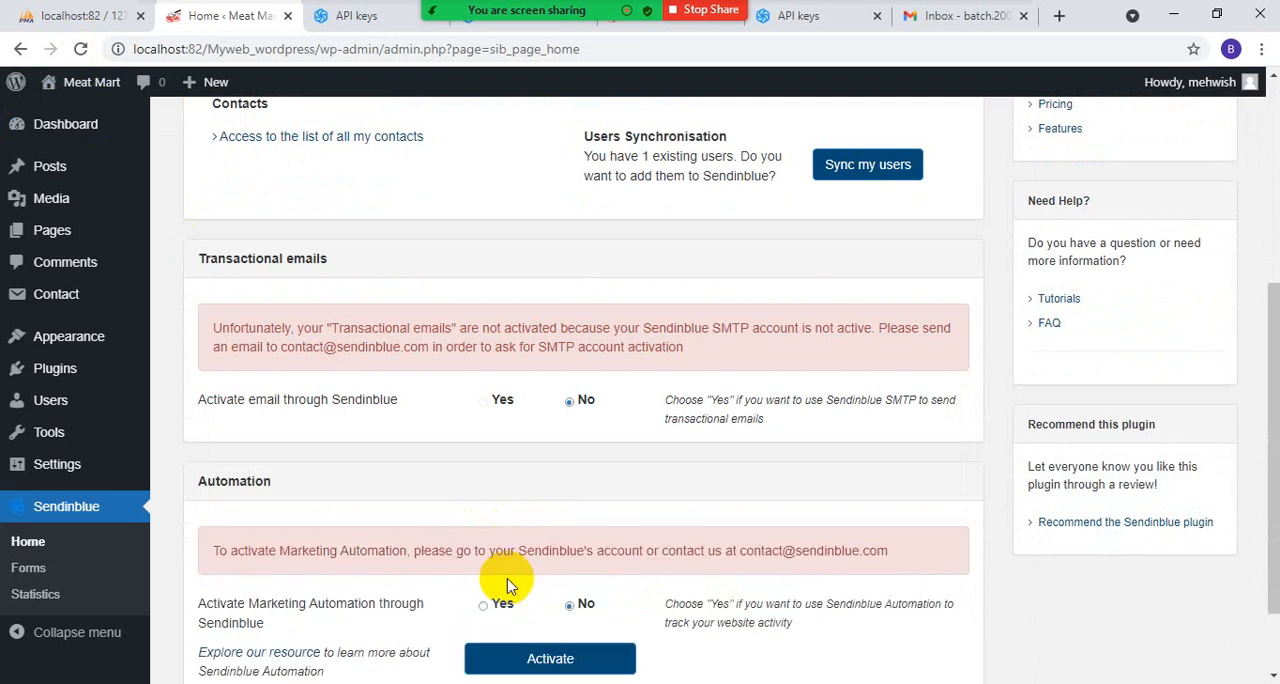
- Open the Meat Mart website in a separate browser tab and go to its Contact page
left_click(488, 22)
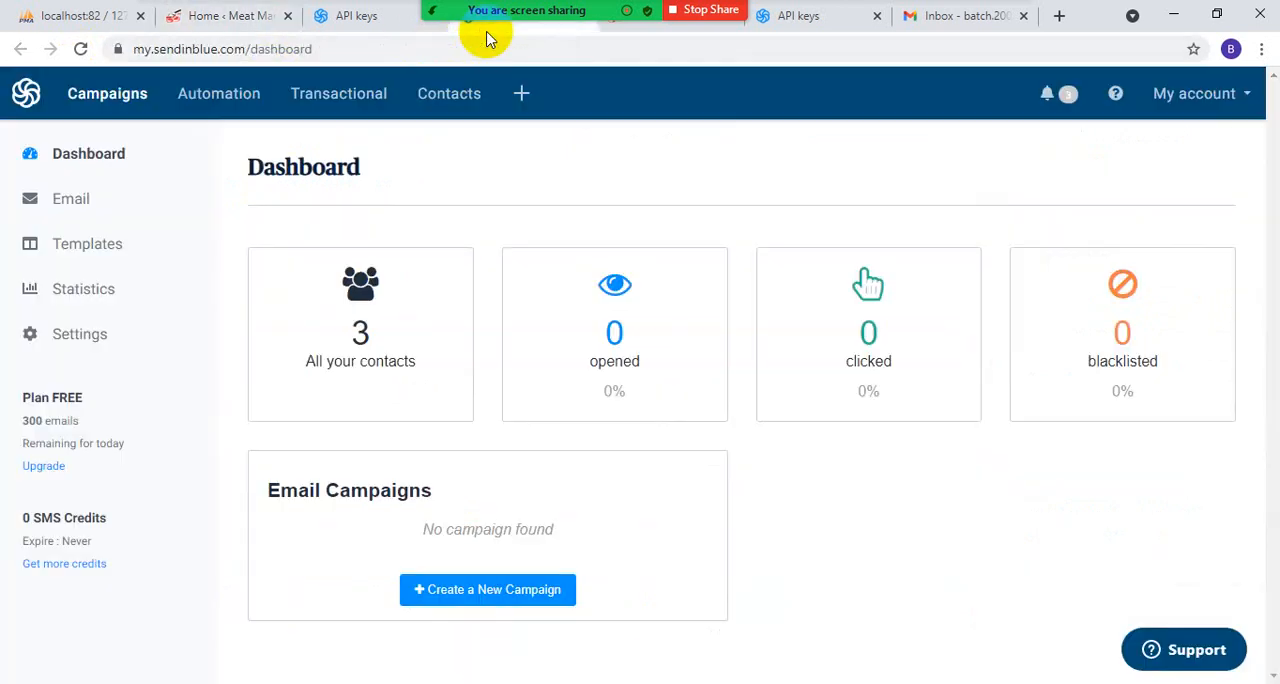
left_click(228, 16)
mouse_move(45, 88)
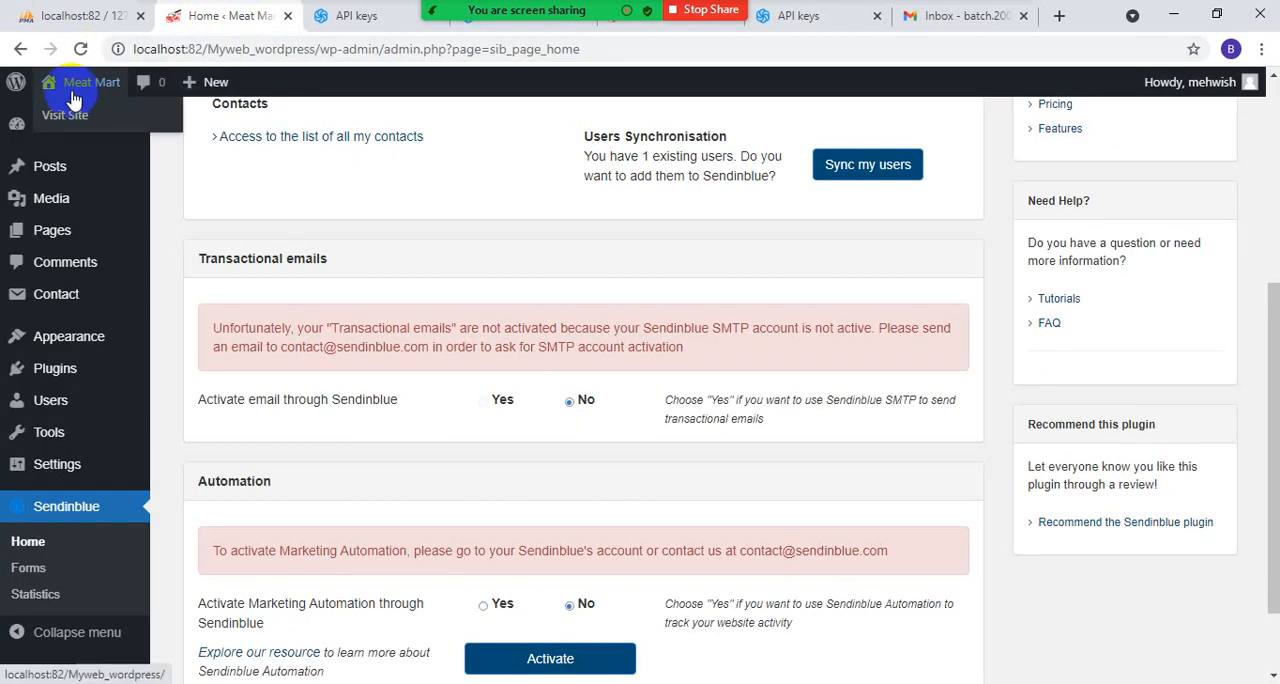
middle_click(45, 110)
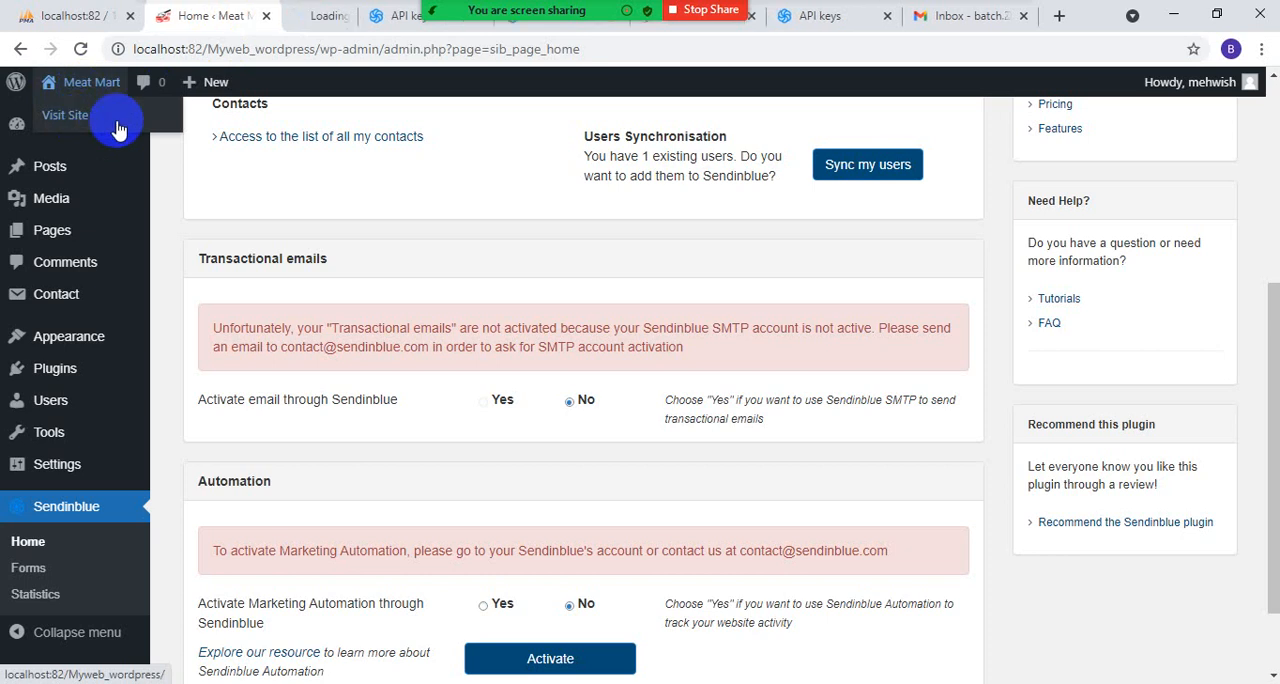
left_click(330, 18)
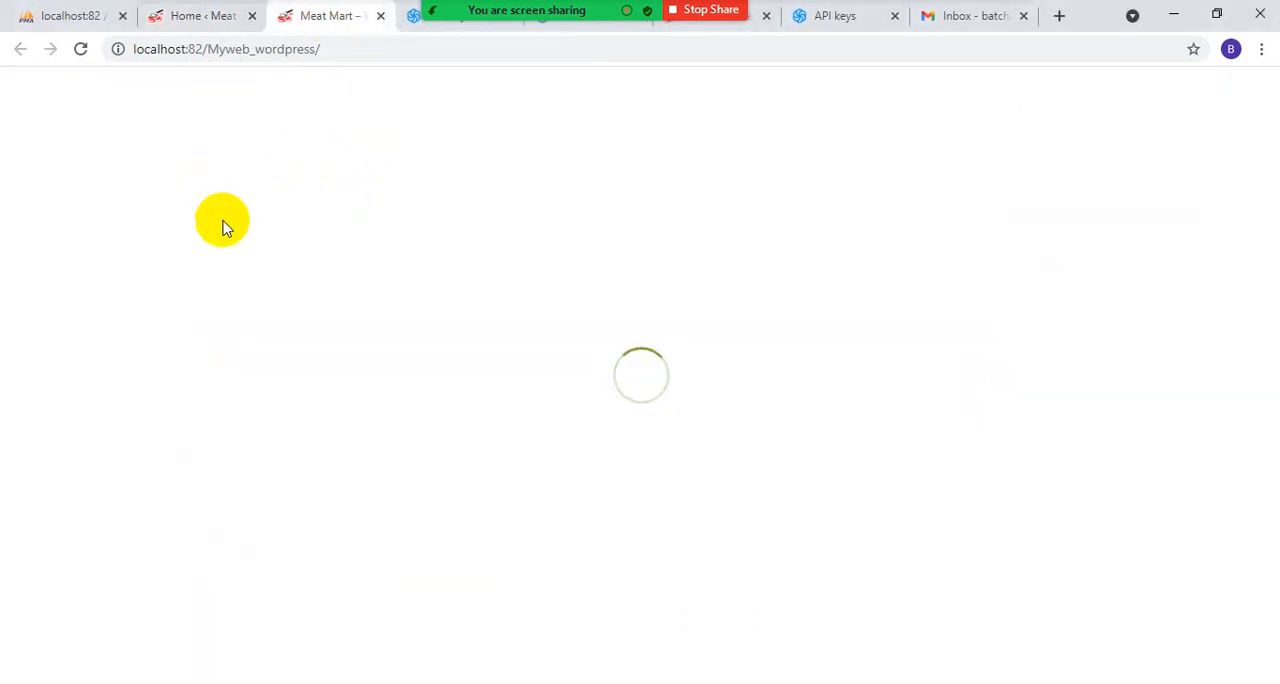
left_click(490, 182)
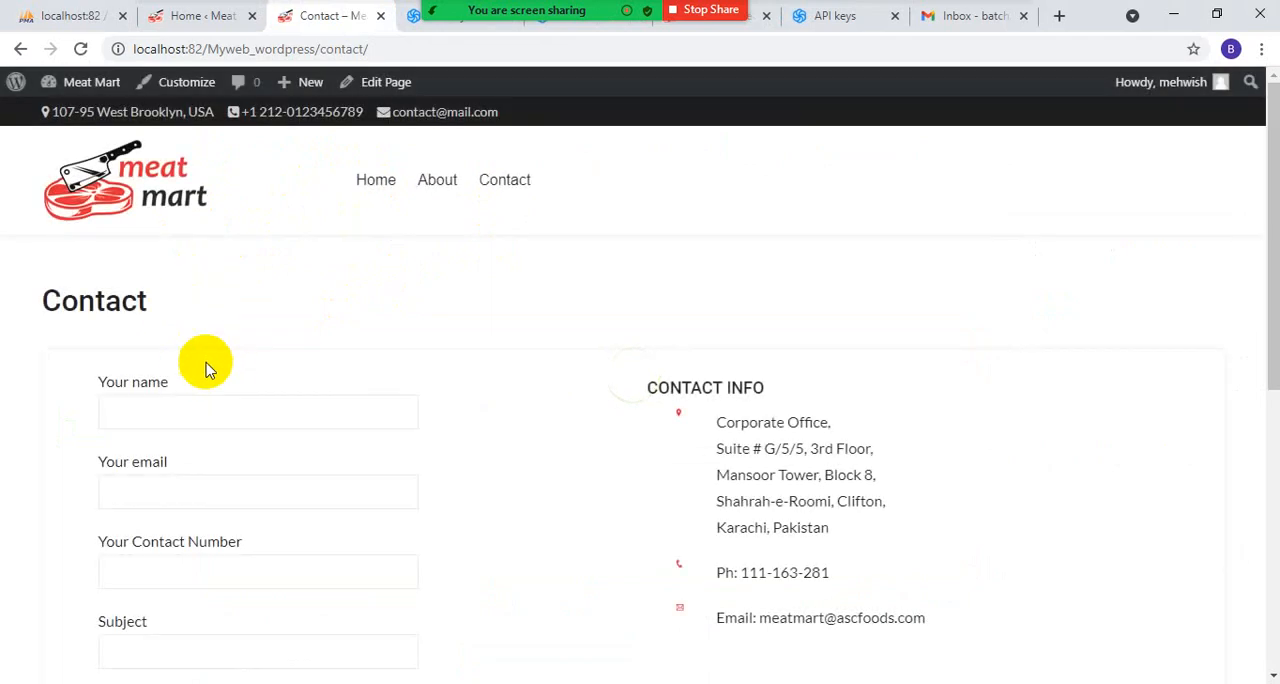
- Fill in the contact form's name, email and contact number fields with the sender's details
left_click(145, 410)
left_click(145, 453)
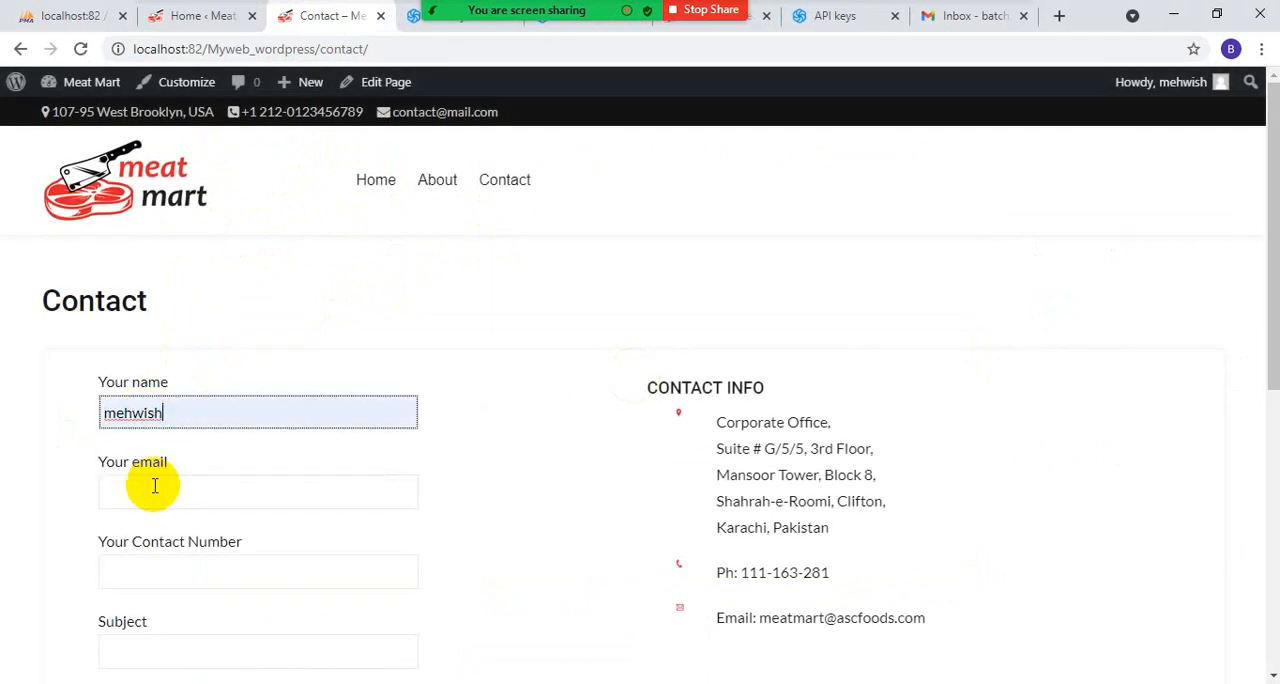
left_click(154, 487)
left_click(171, 535)
left_click(171, 569)
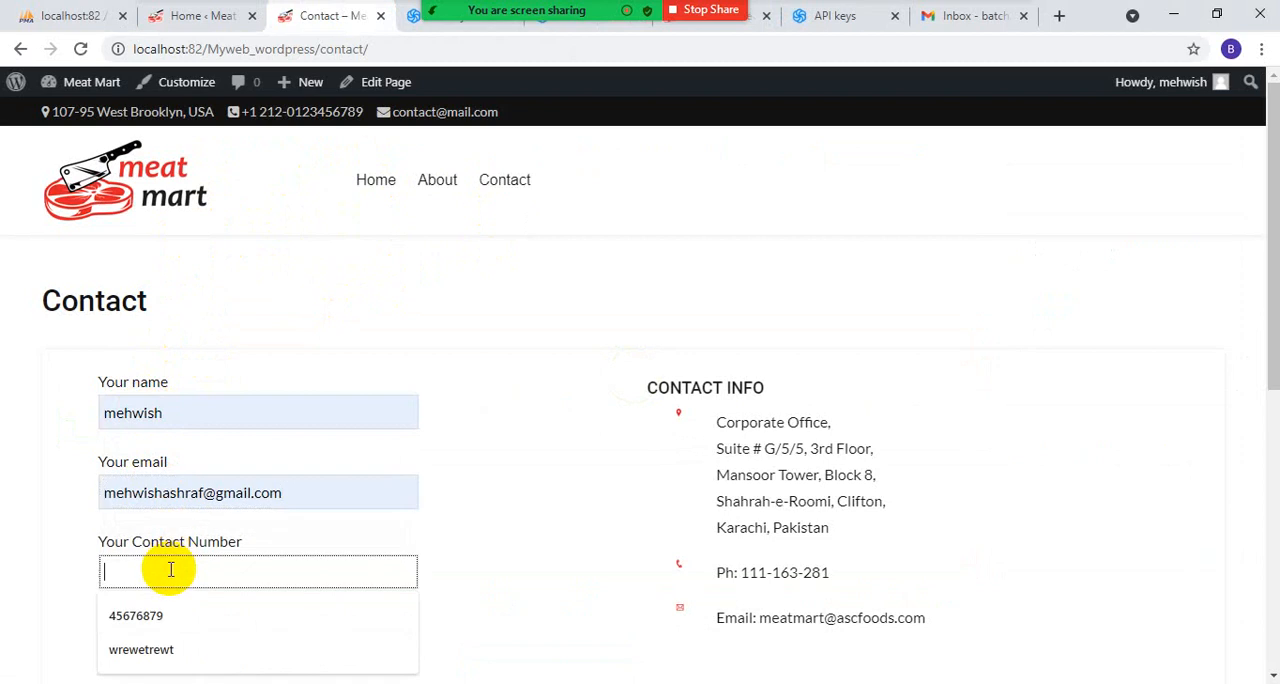
type("rer")
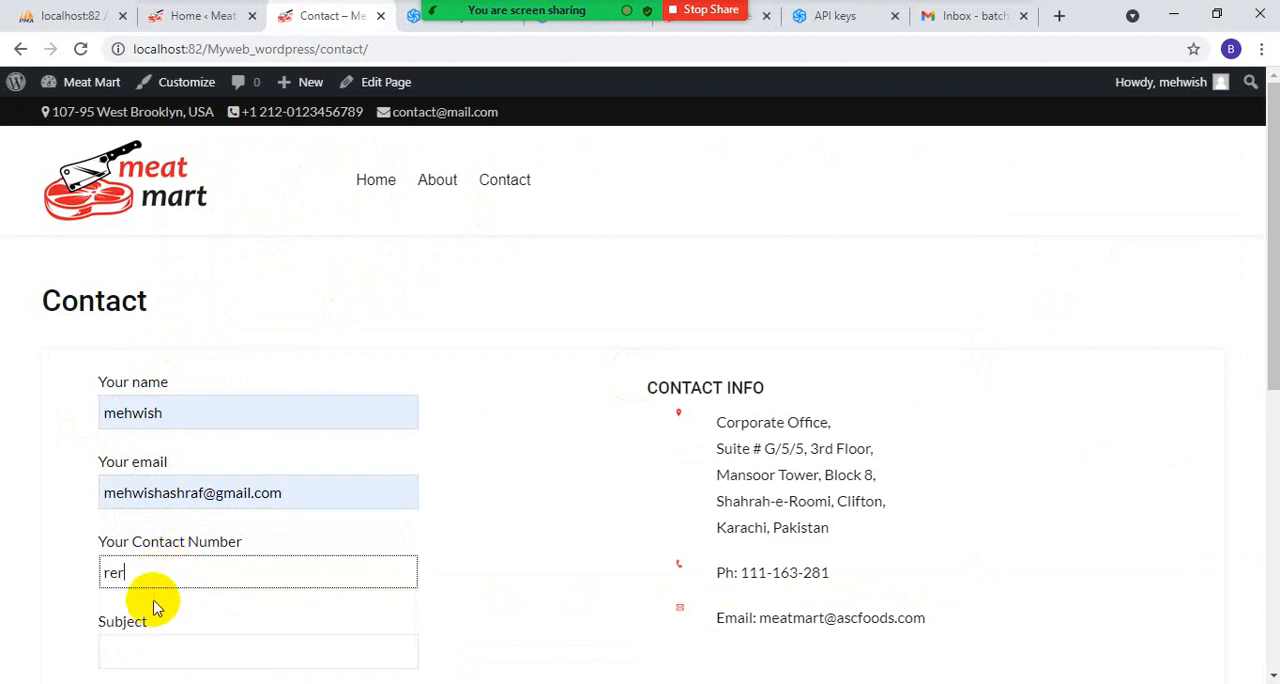
key("BackSpace")
key("BackSpace")
key("BackSpace")
scroll(163, 624, "down", 3)
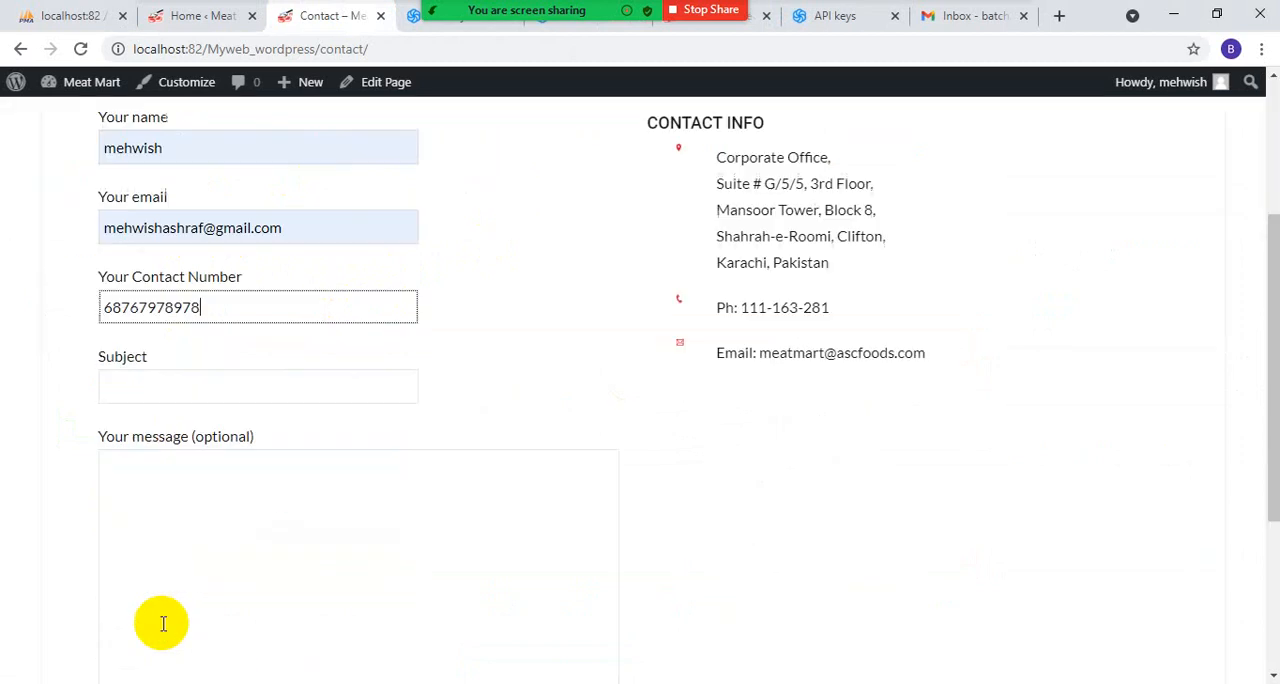
- Enter the subject "hi" and the message "8ytiuuhouio", and submit the contact form
left_click(134, 371)
type("hi")
left_click(143, 418)
left_click(158, 498)
type("8ytiuuhouio")
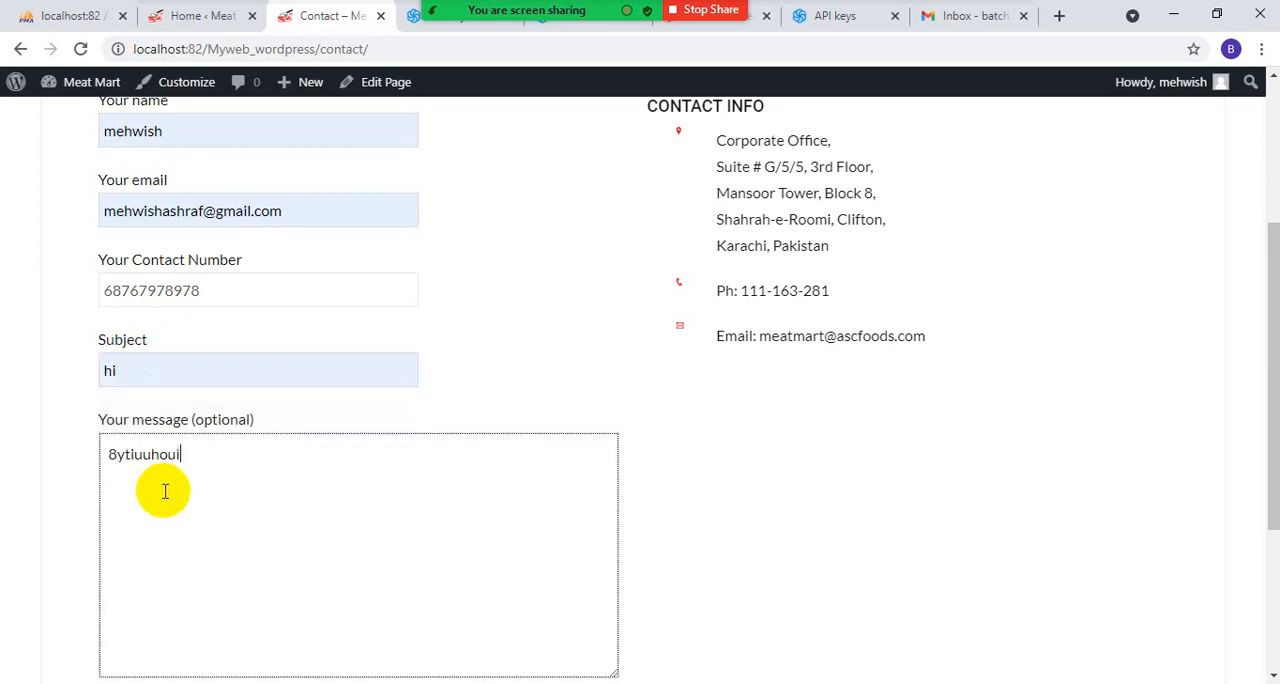
scroll(170, 490, "down", 3)
left_click(166, 460)
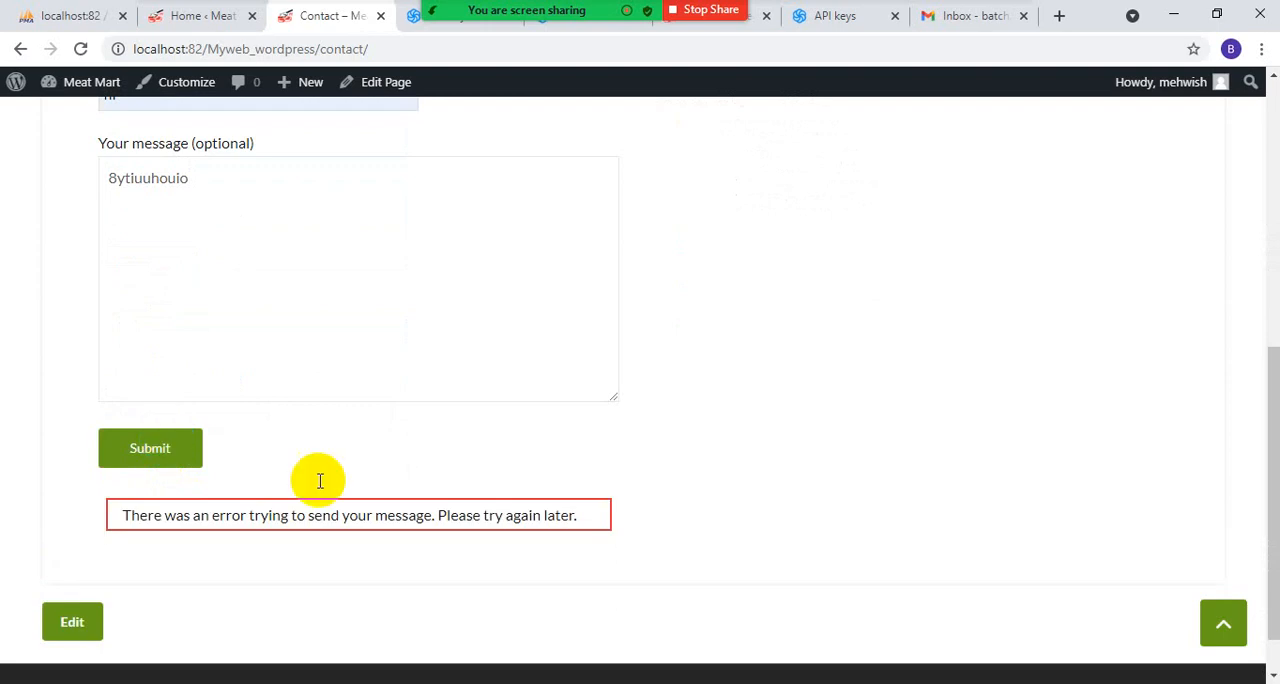
double_click(1097, 17)
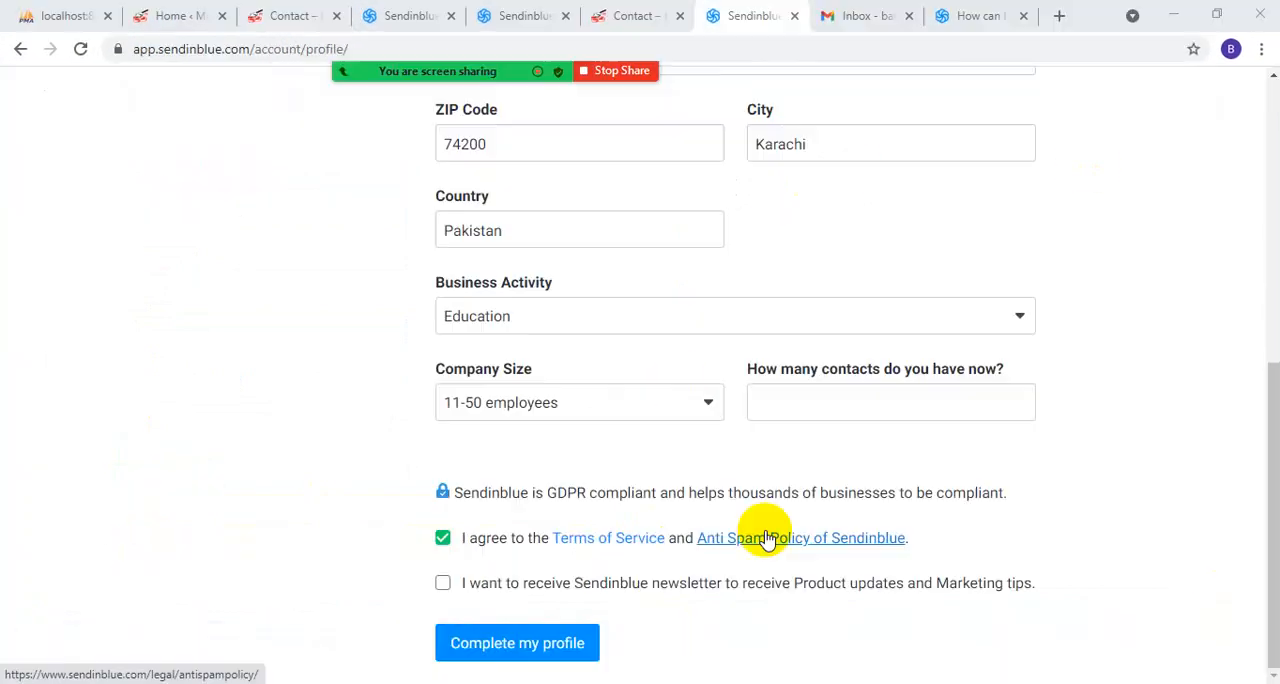
scroll(766, 534, "up", 6)
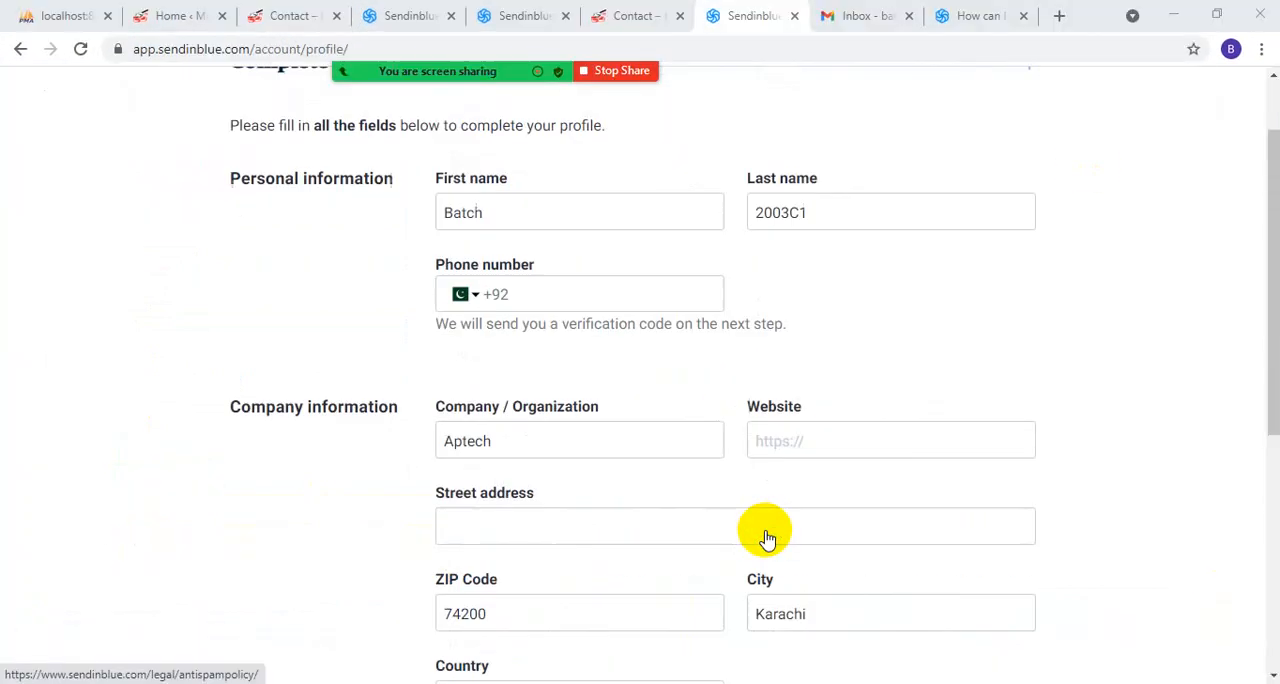
scroll(766, 534, "down", 4)
scroll(766, 534, "down", 2)
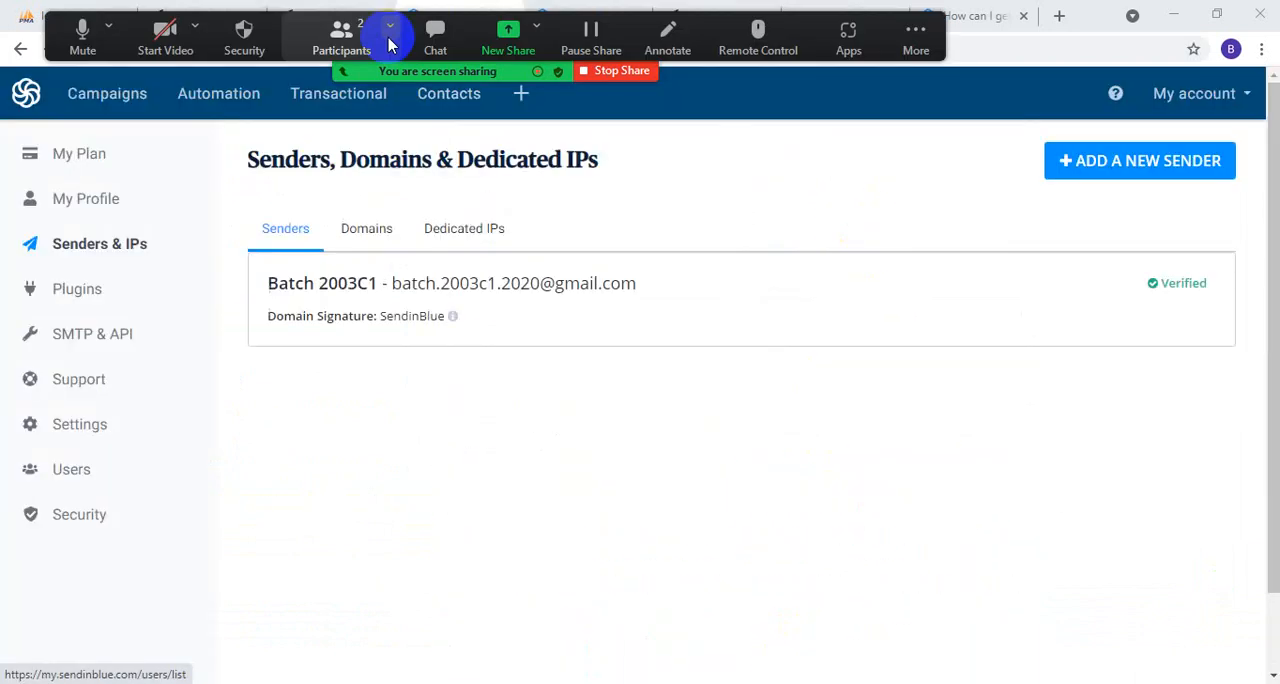
- Close the Sendinblue, Contact, Gmail inbox and SMTP help article tabs, keeping only the database and WordPress admin tabs
left_click(1090, 23)
left_click_drag(1090, 23, 1108, 106)
left_click(995, 90)
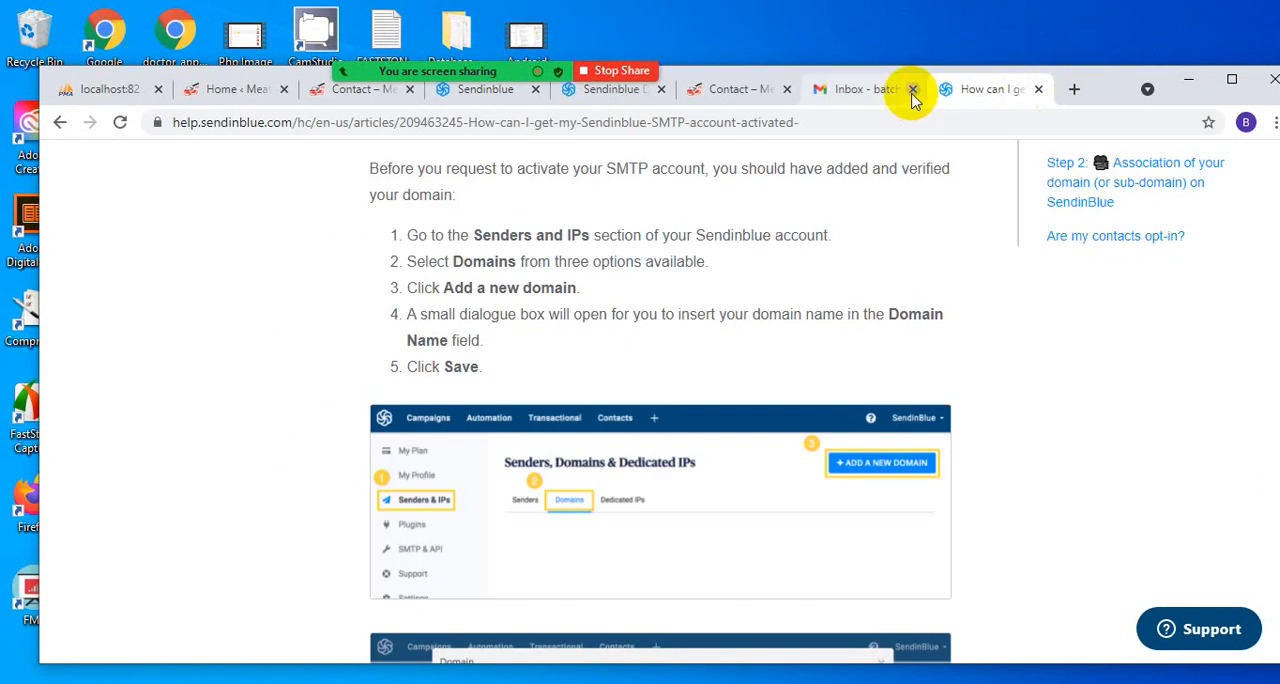
left_click(912, 90)
left_click(787, 90)
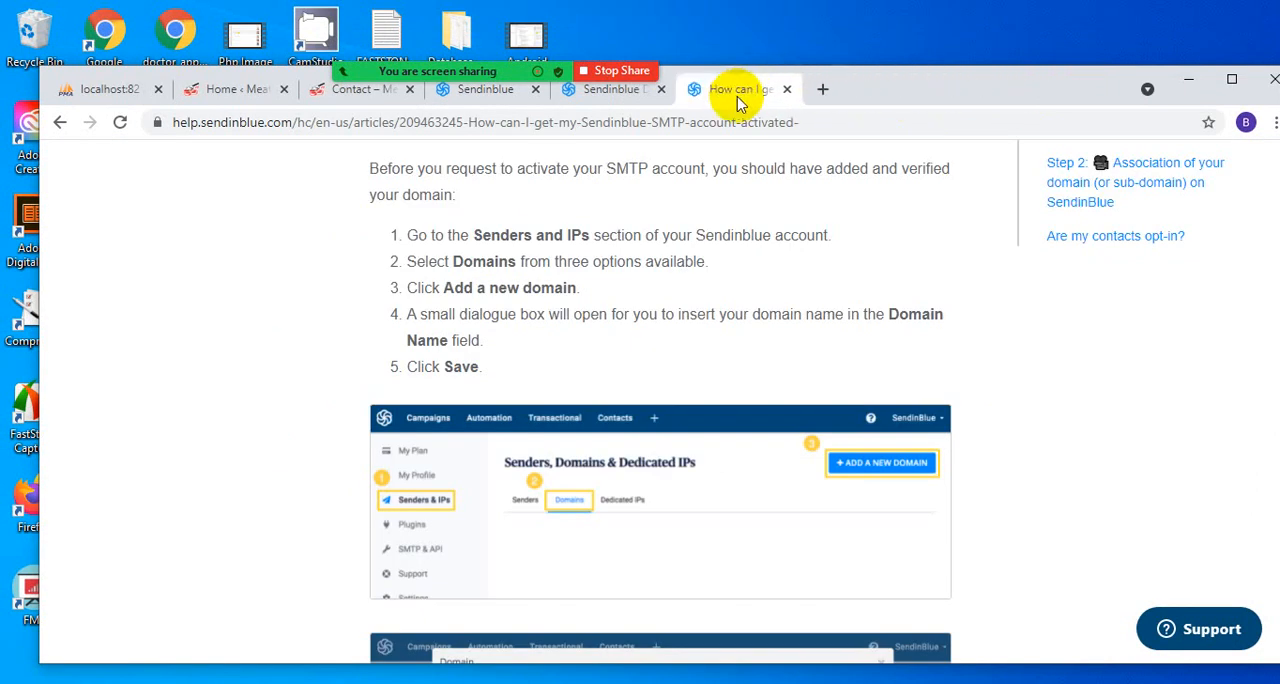
left_click(787, 90)
left_click(787, 90)
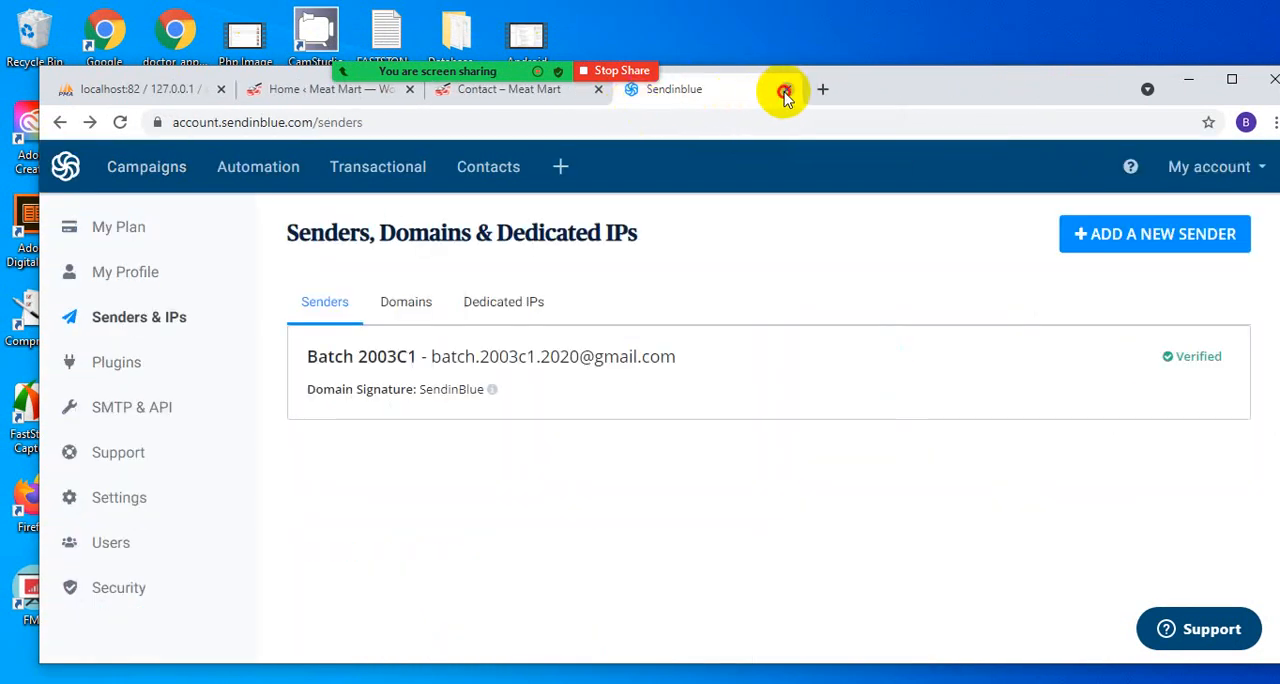
left_click(787, 90)
left_click(702, 90)
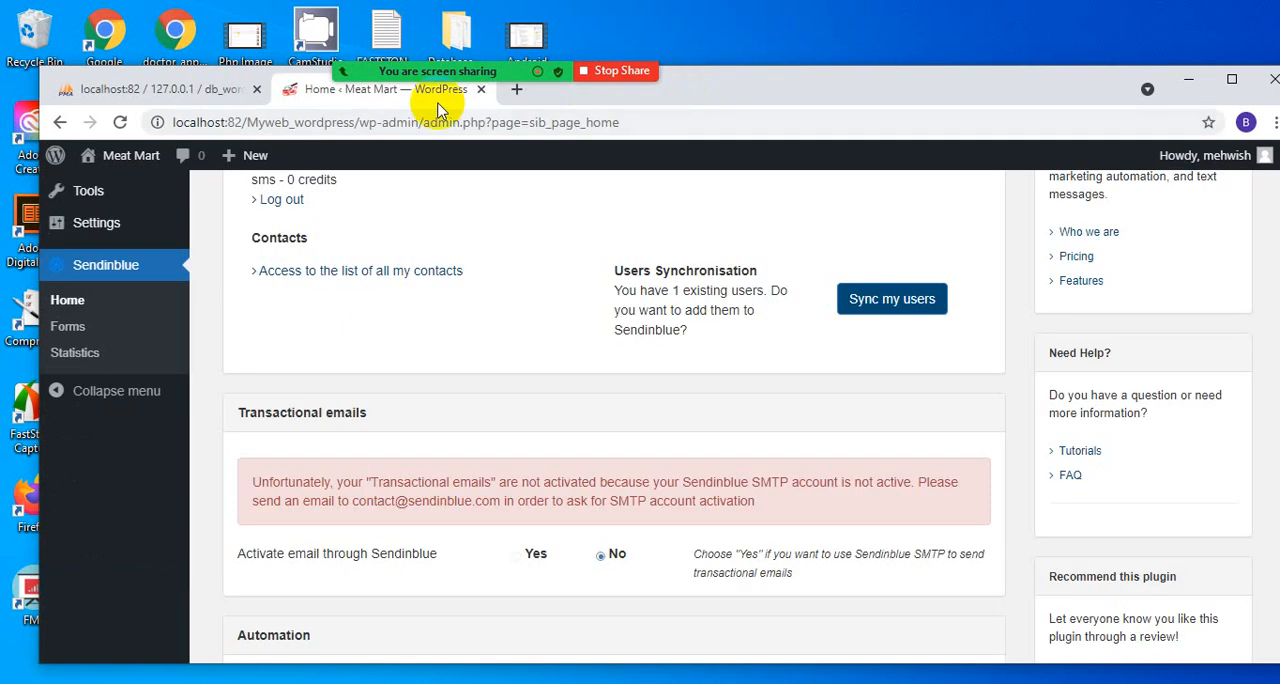
- Open WordPress's installed plugins list in a maximised browser window and search it for "wo"
scroll(170, 270, "up", 3)
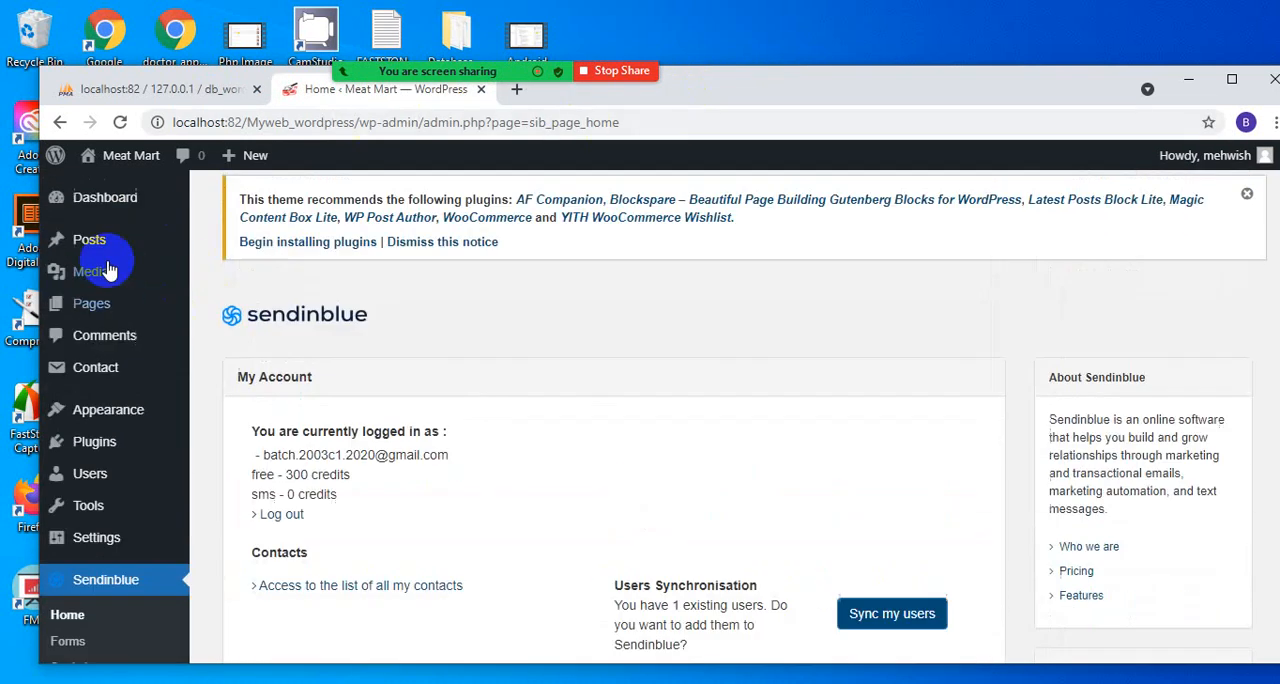
left_click(110, 452)
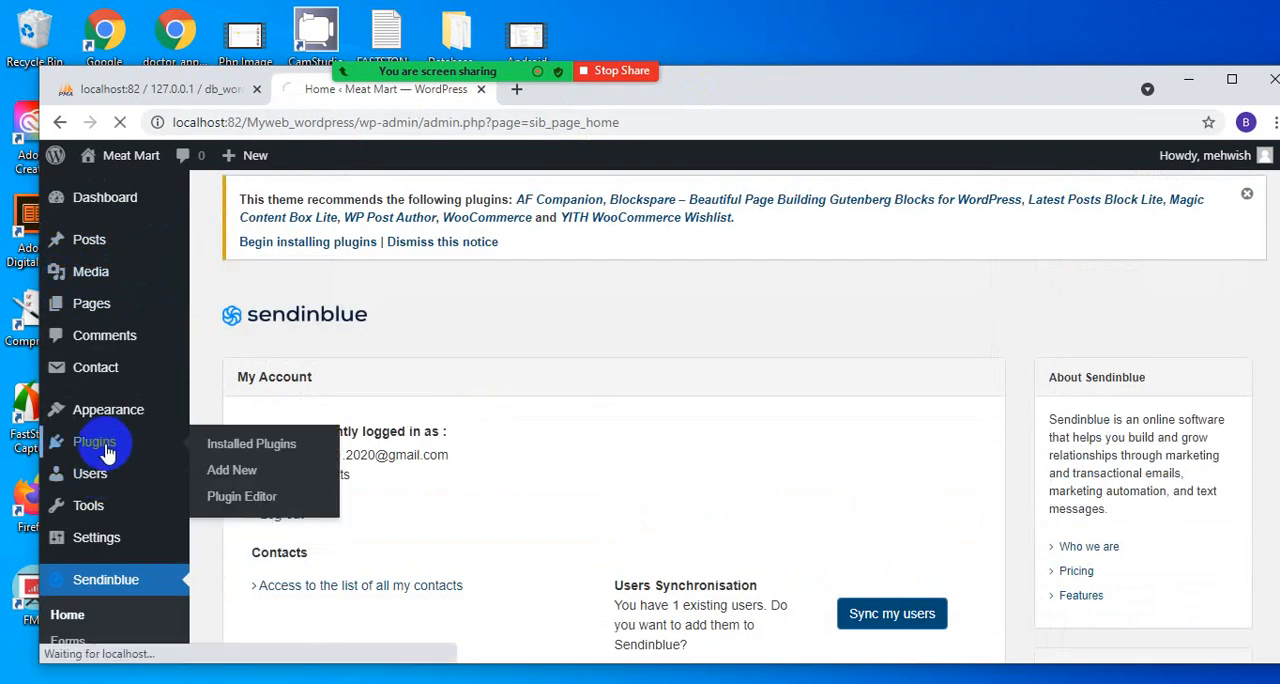
mouse_move(487, 76)
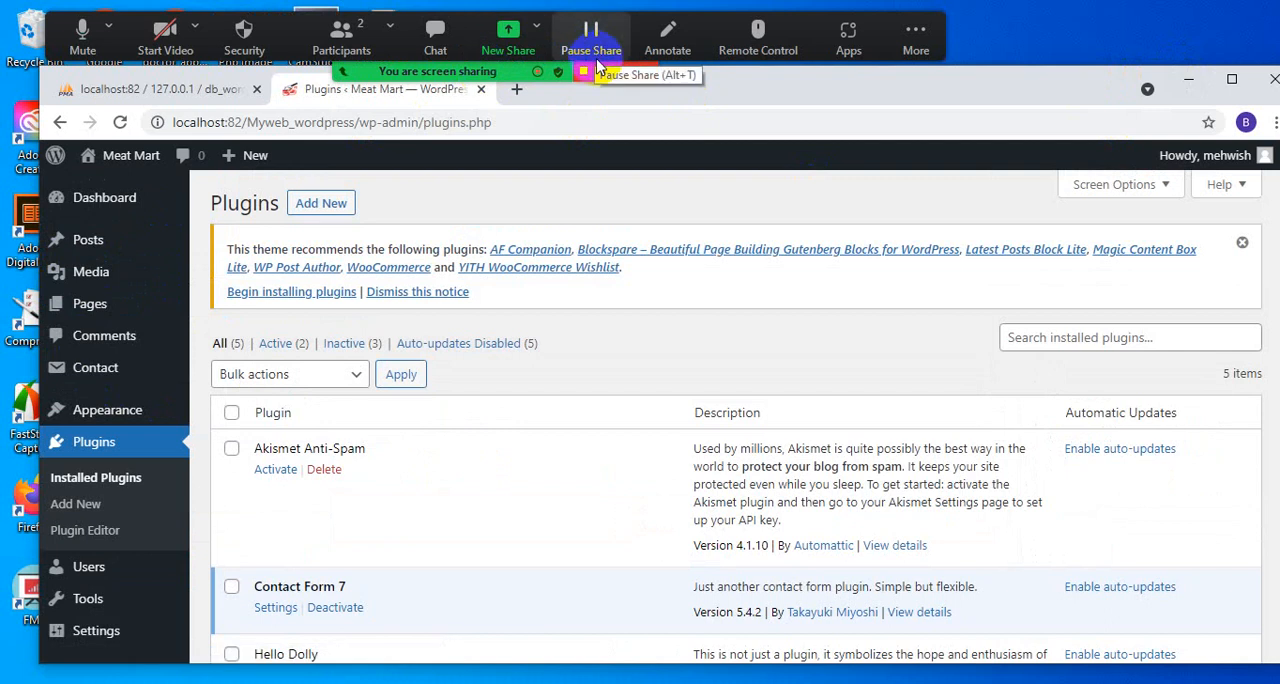
double_click(829, 100)
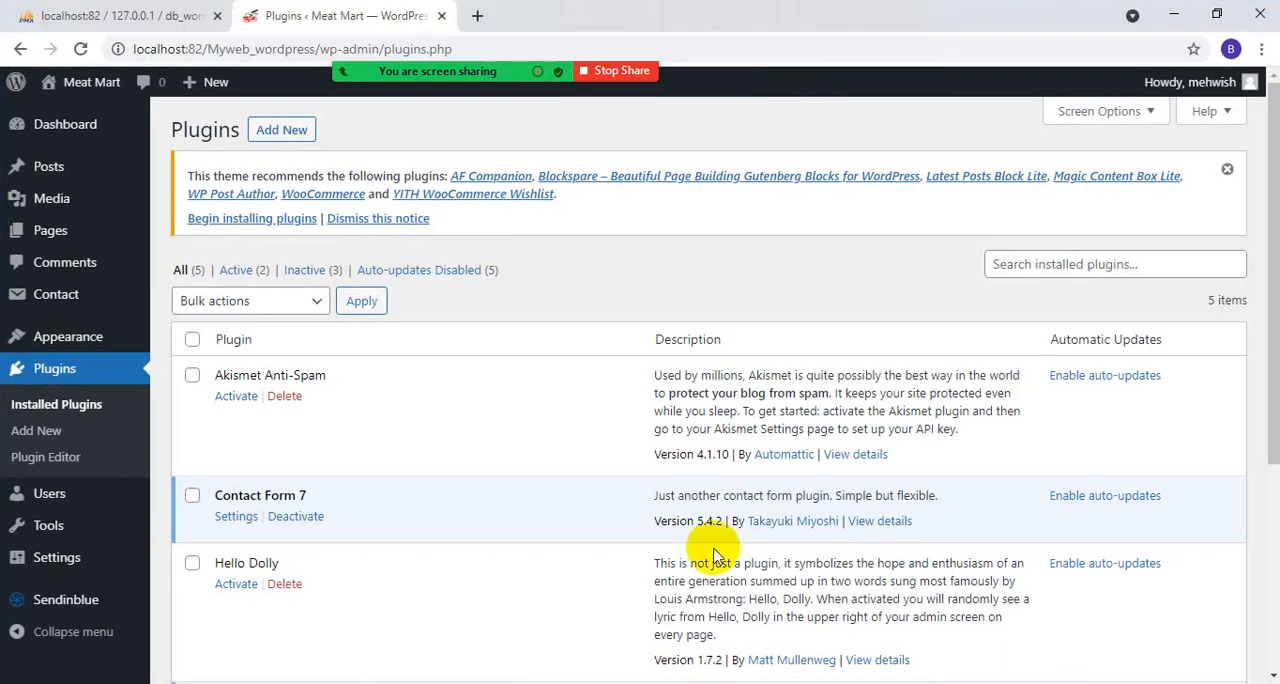
mouse_move(576, 38)
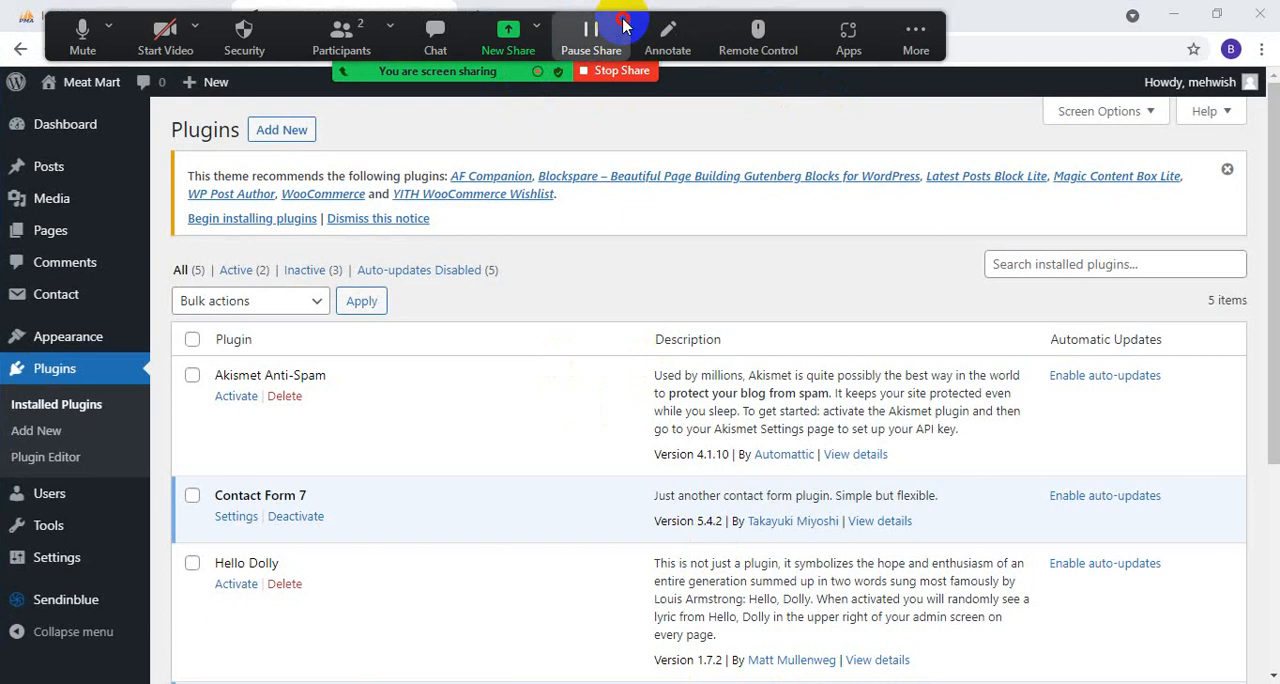
left_click_drag(614, 14, 910, 8)
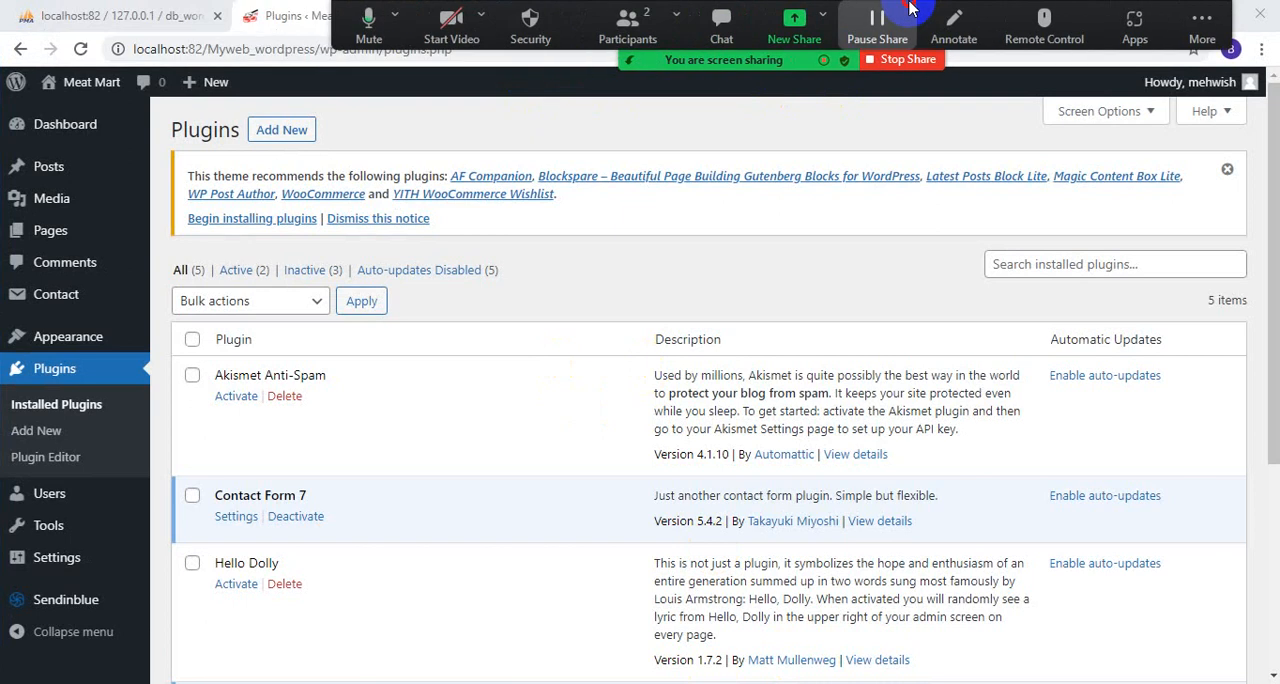
left_click(1050, 268)
type("wo")
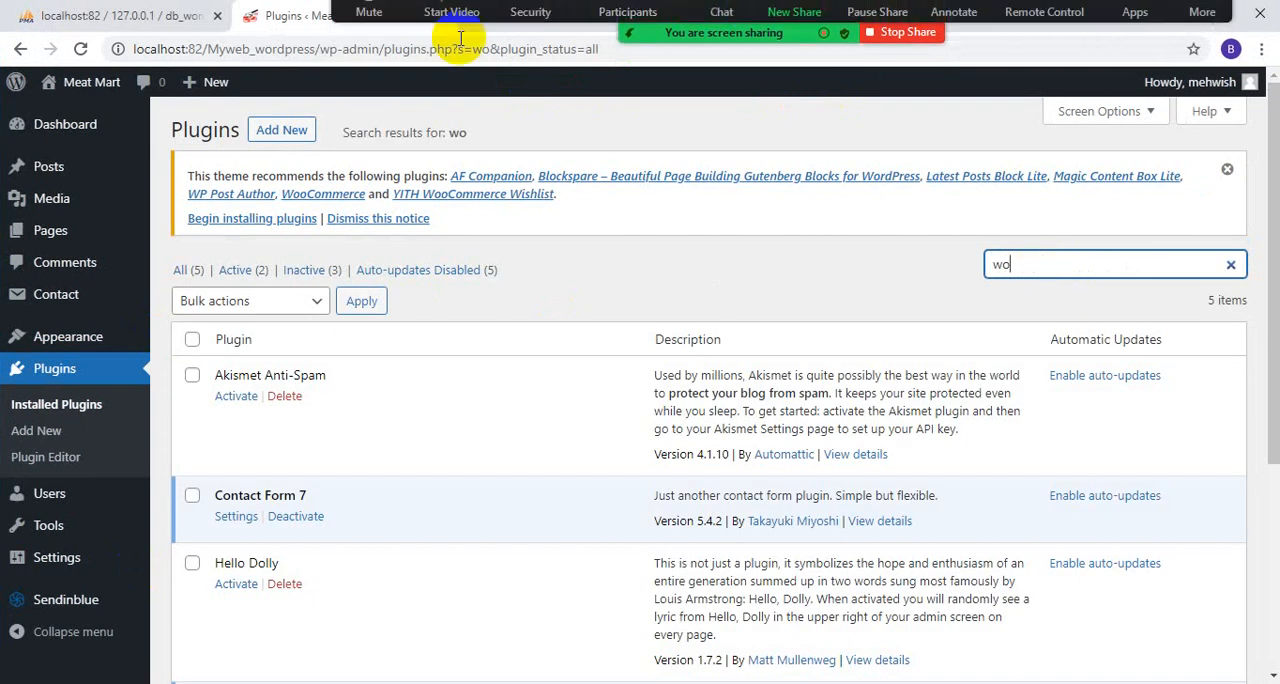
- Search the plugins available to add for "woo" and start installing WooCommerce
left_click(281, 130)
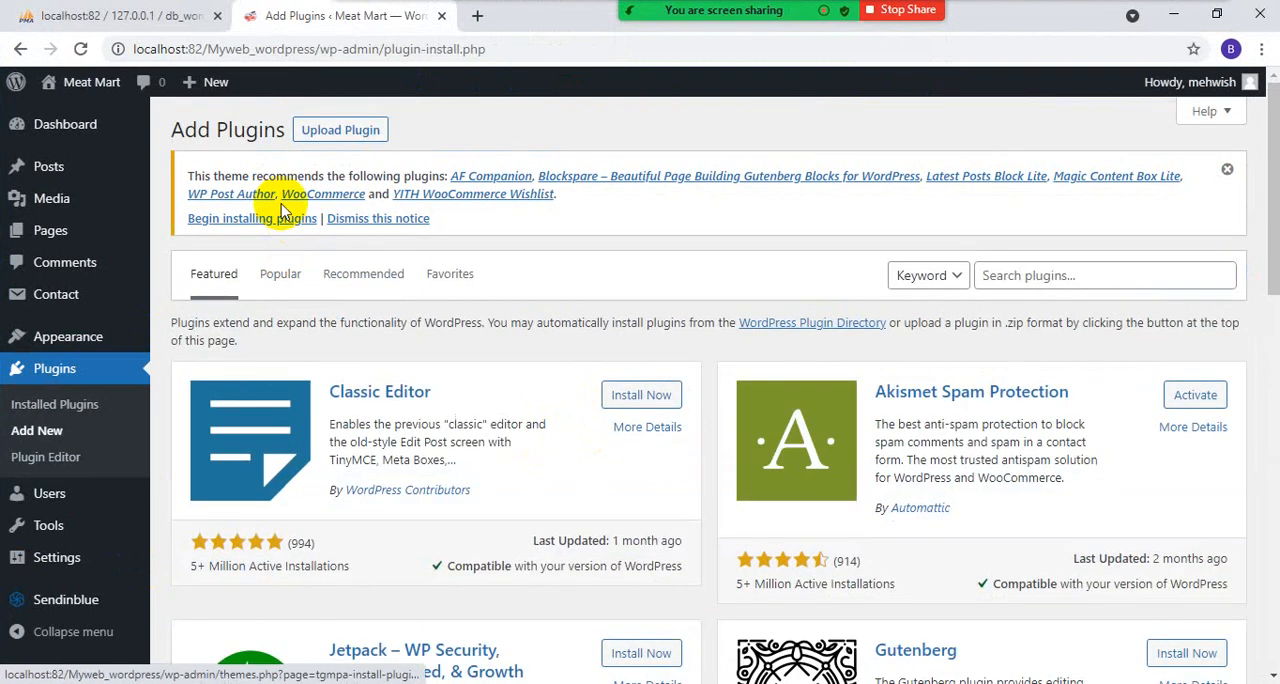
left_click(1078, 274)
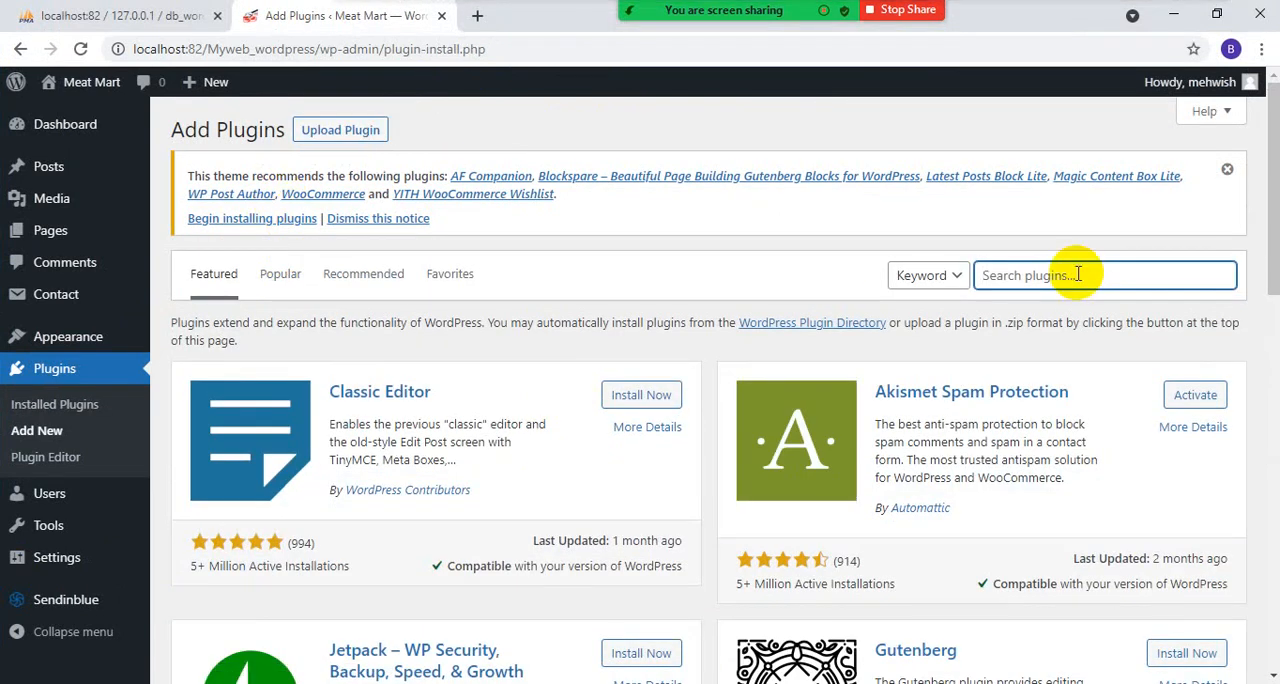
type("w")
type("woo")
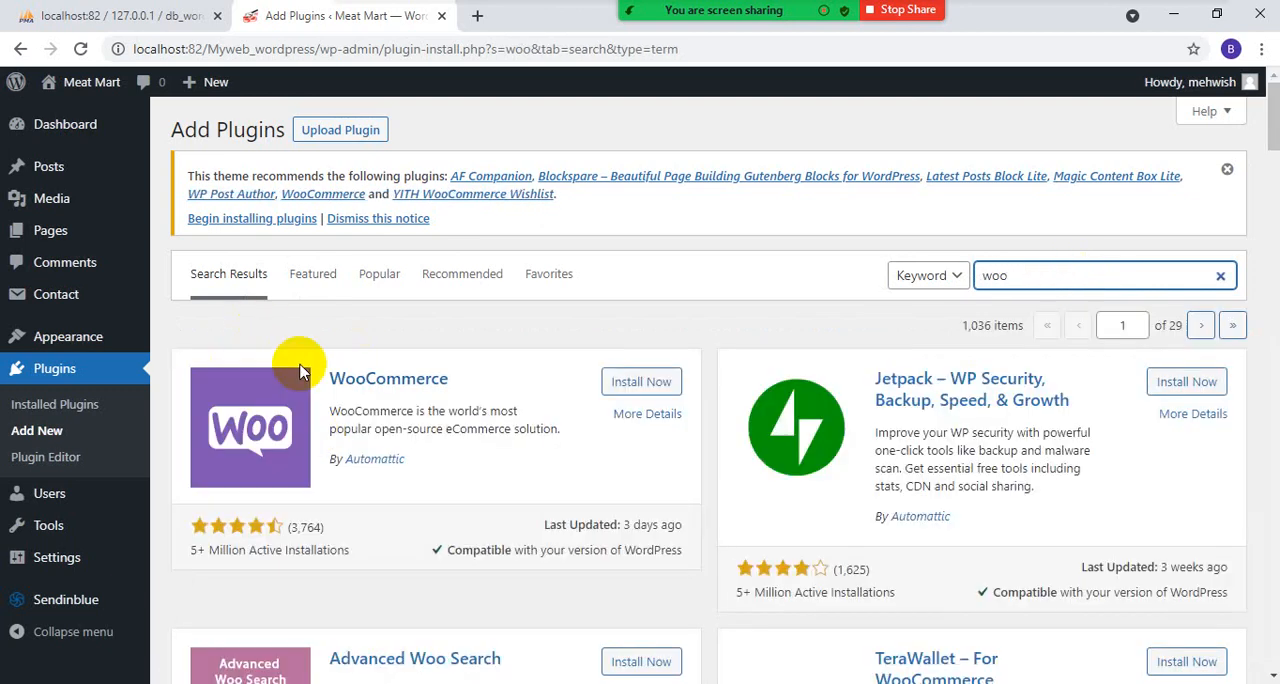
left_click(641, 386)
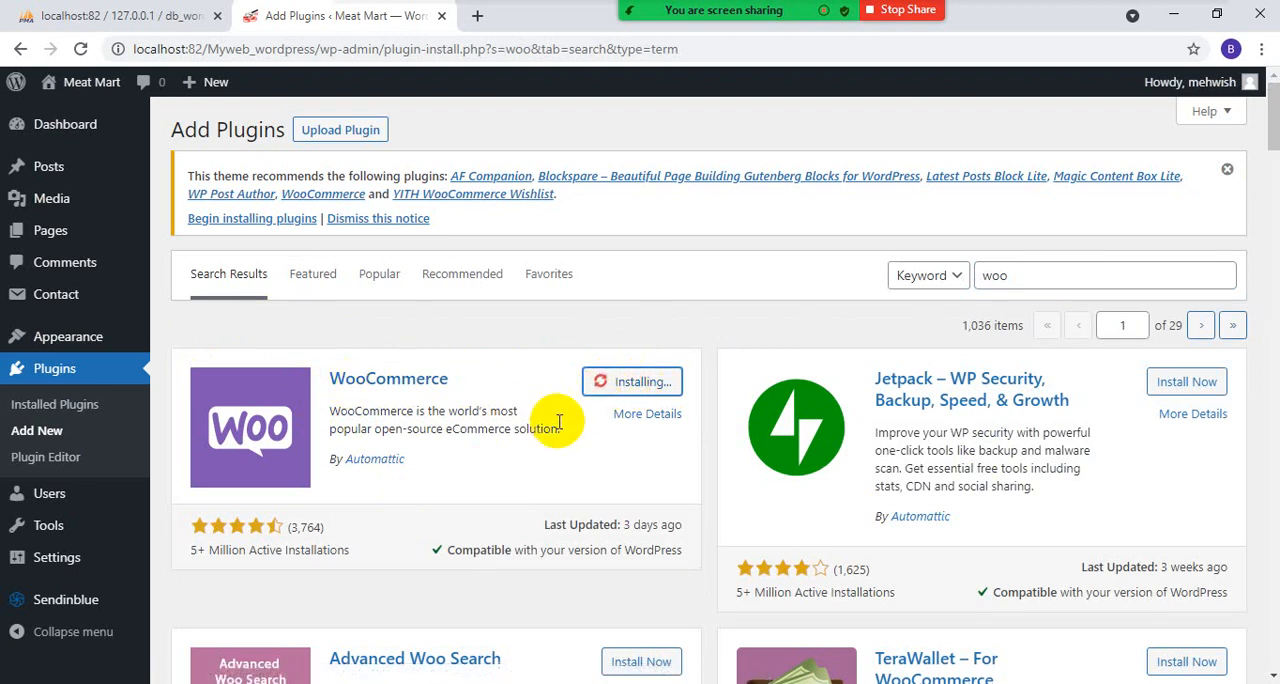
- Look through the other plugins in the "woo" search results and check WooCommerce's installation status
scroll(555, 440, "down", 1)
scroll(558, 452, "down", 1)
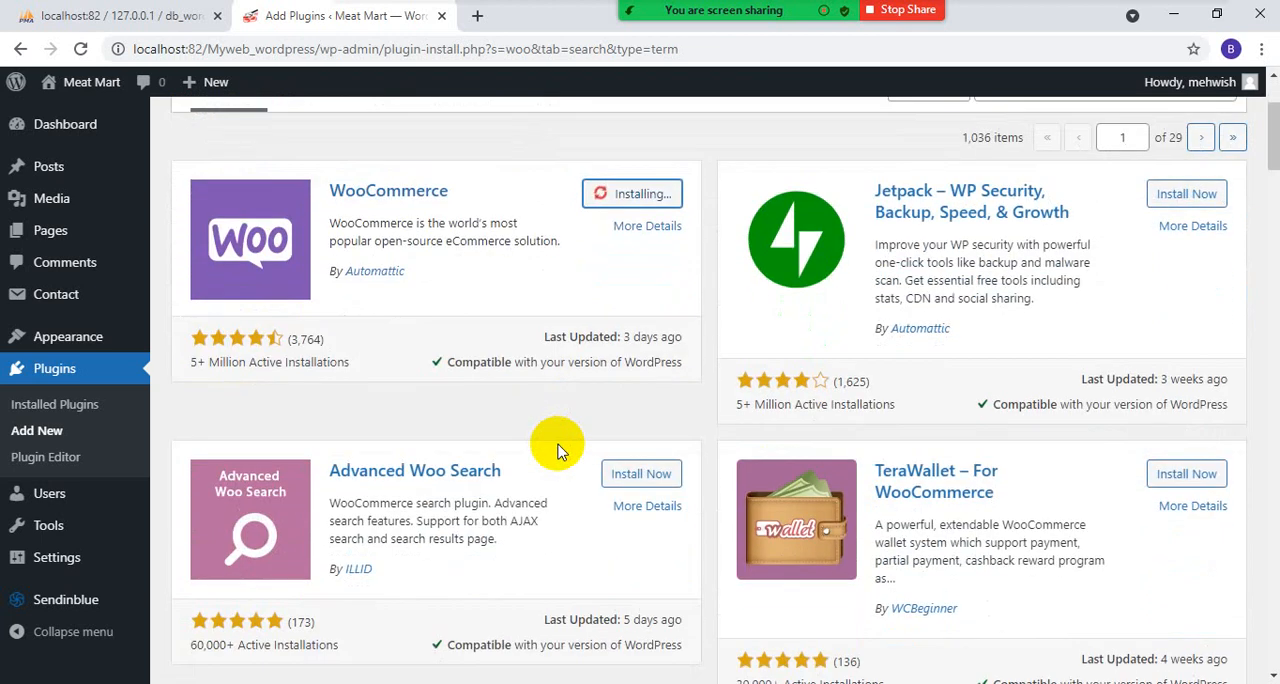
scroll(558, 451, "down", 3)
scroll(558, 451, "down", 2)
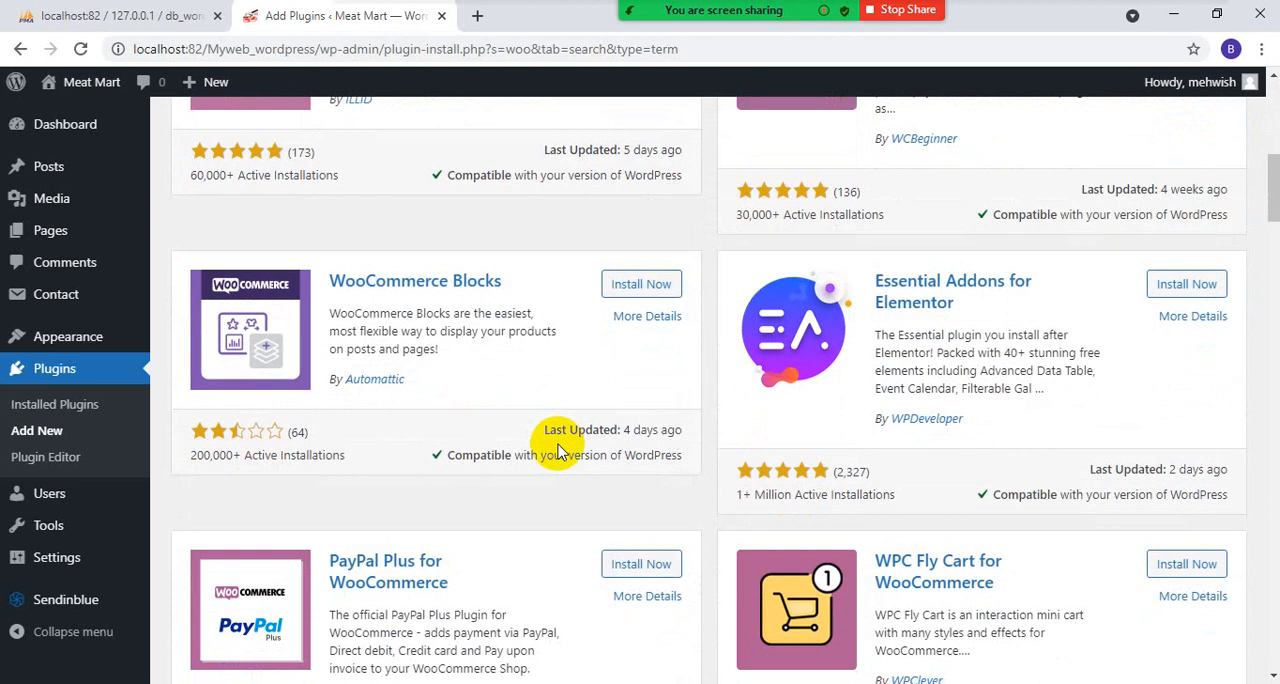
scroll(549, 470, "down", 2)
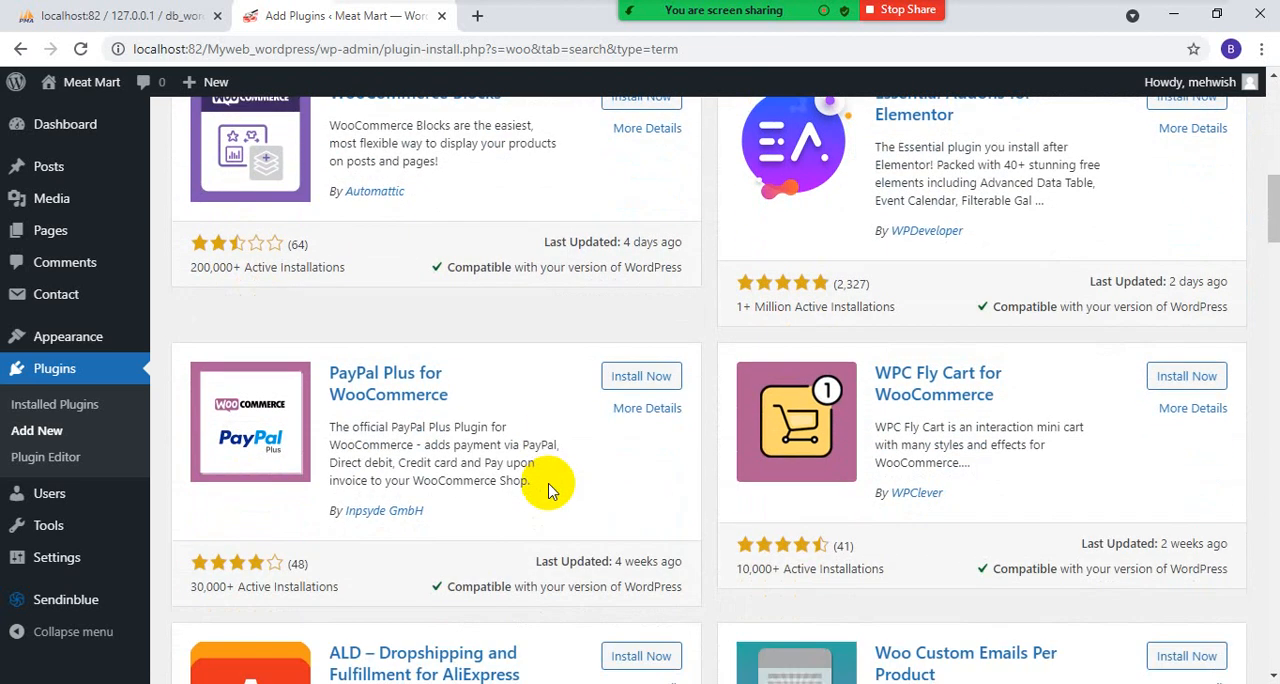
scroll(548, 490, "down", 5)
scroll(548, 490, "up", 9)
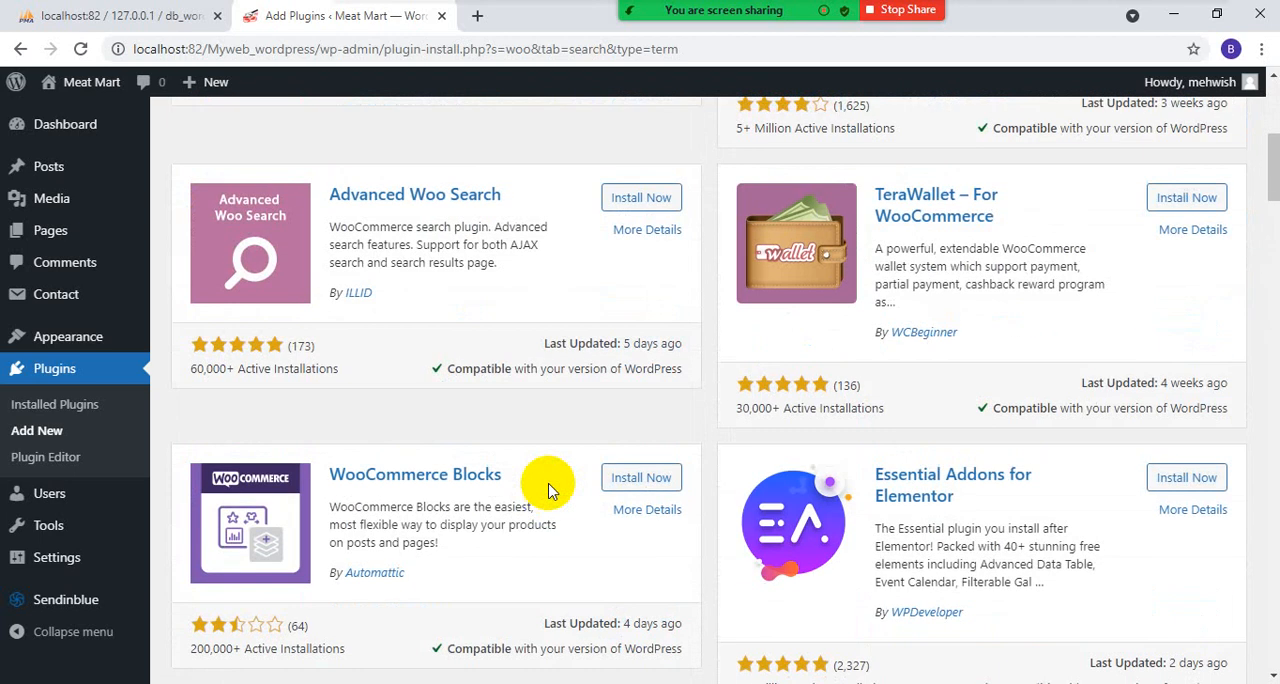
scroll(548, 490, "up", 4)
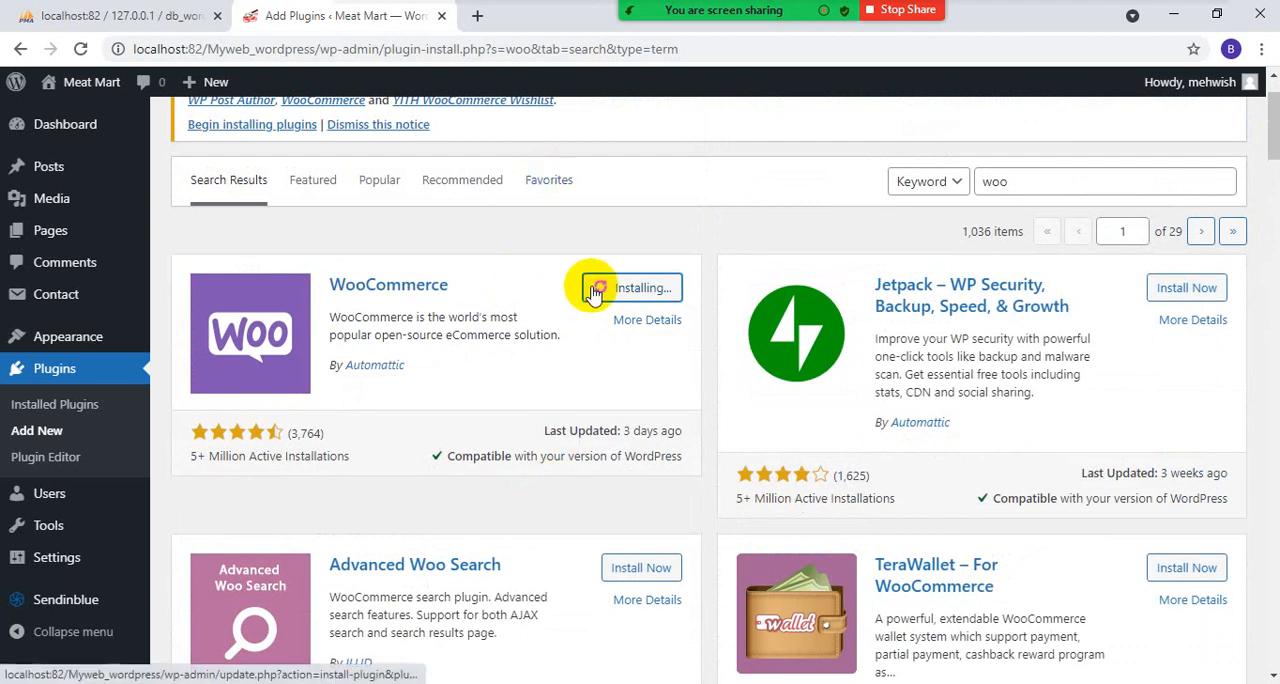
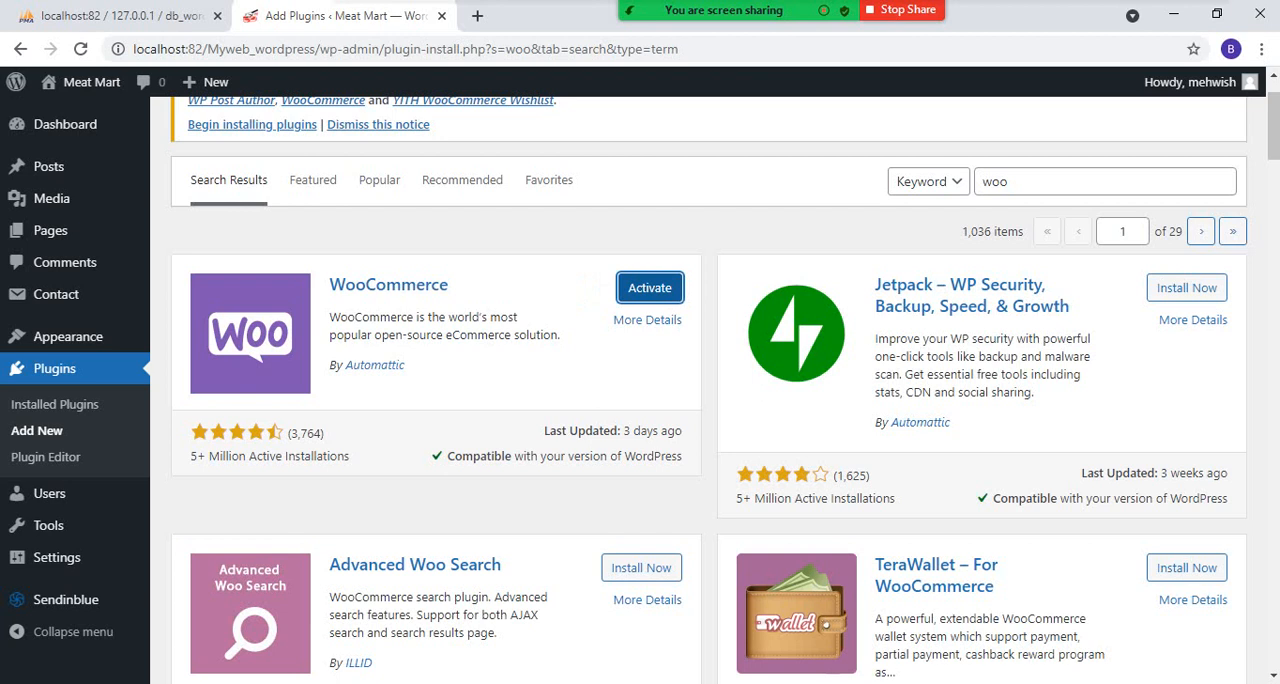
- Activate the WooCommerce plugin and open its store setup wizard
left_click(640, 287)
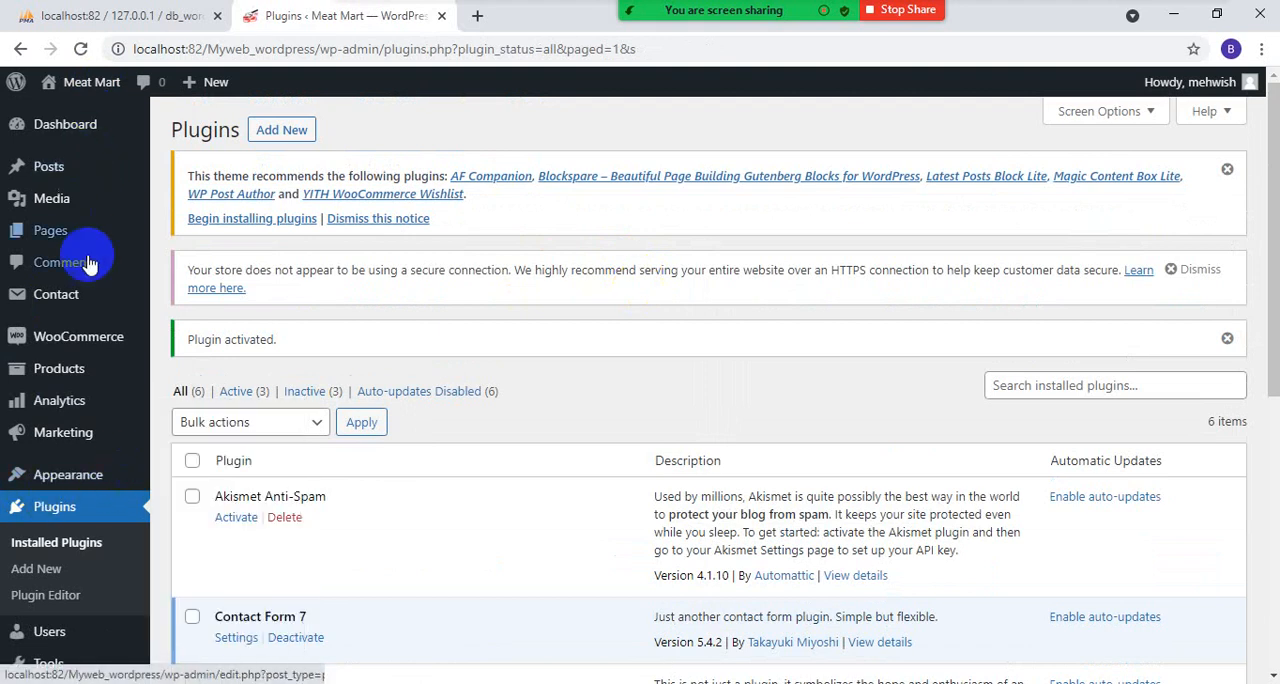
mouse_move(58, 338)
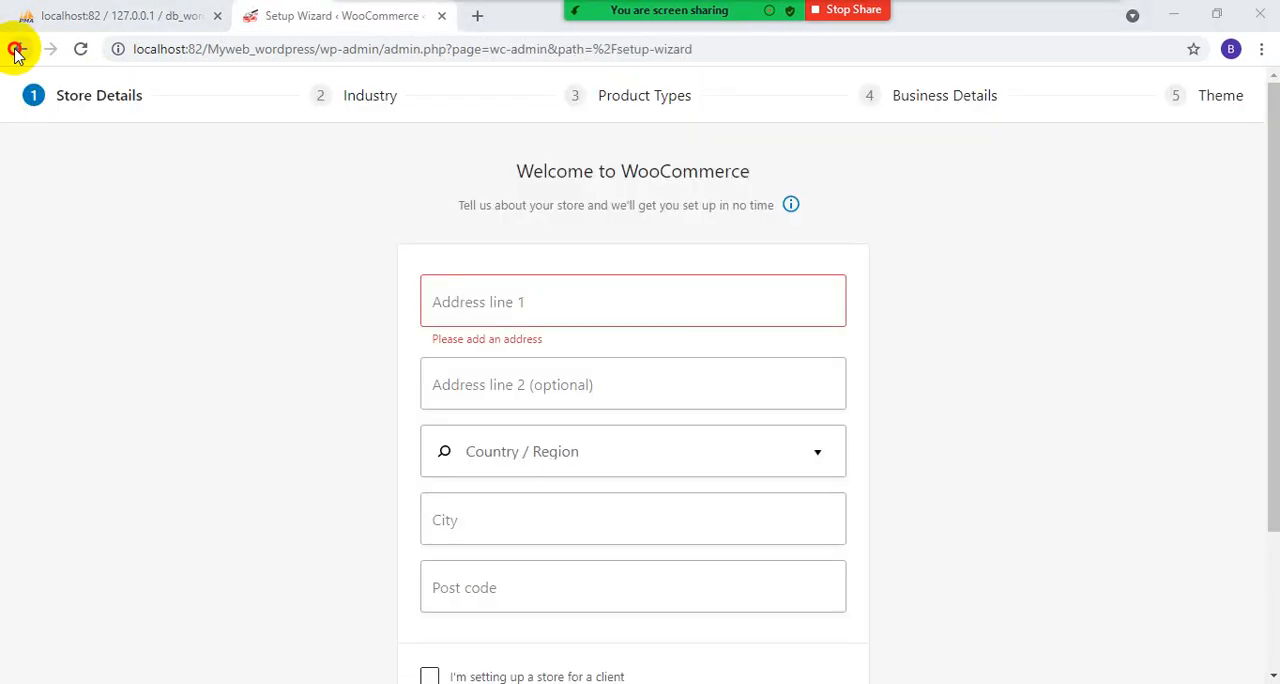
left_click(18, 50)
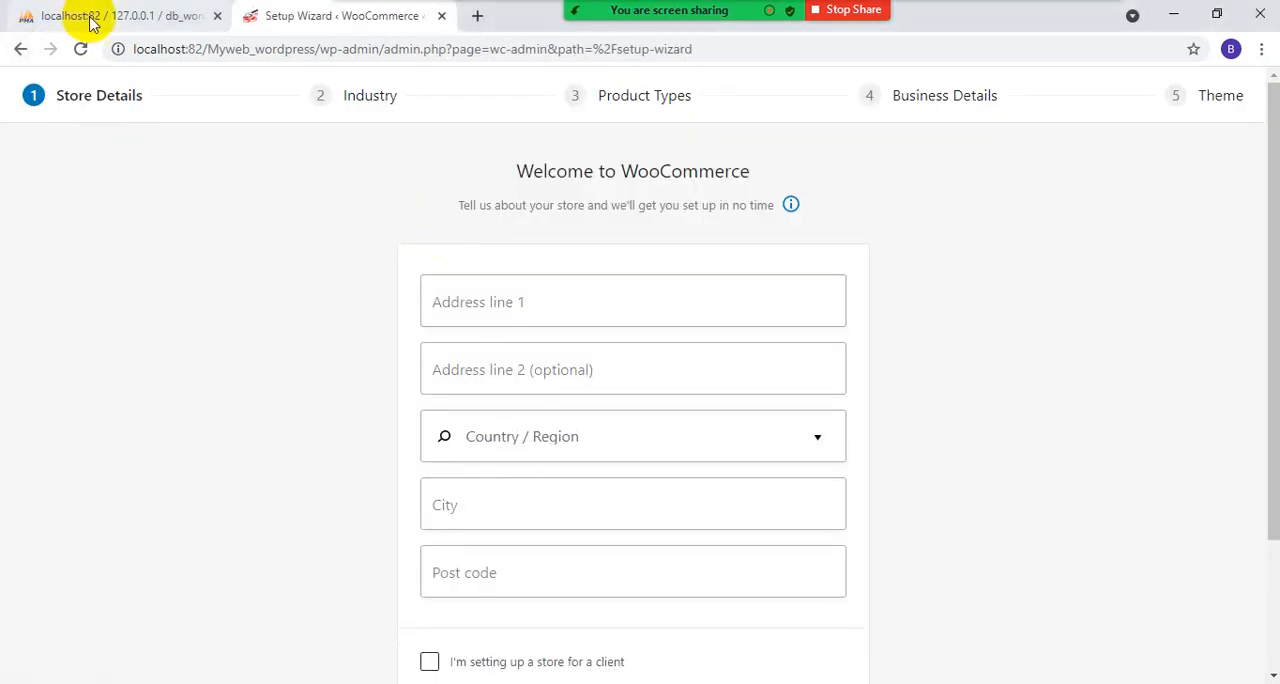
left_click(20, 50)
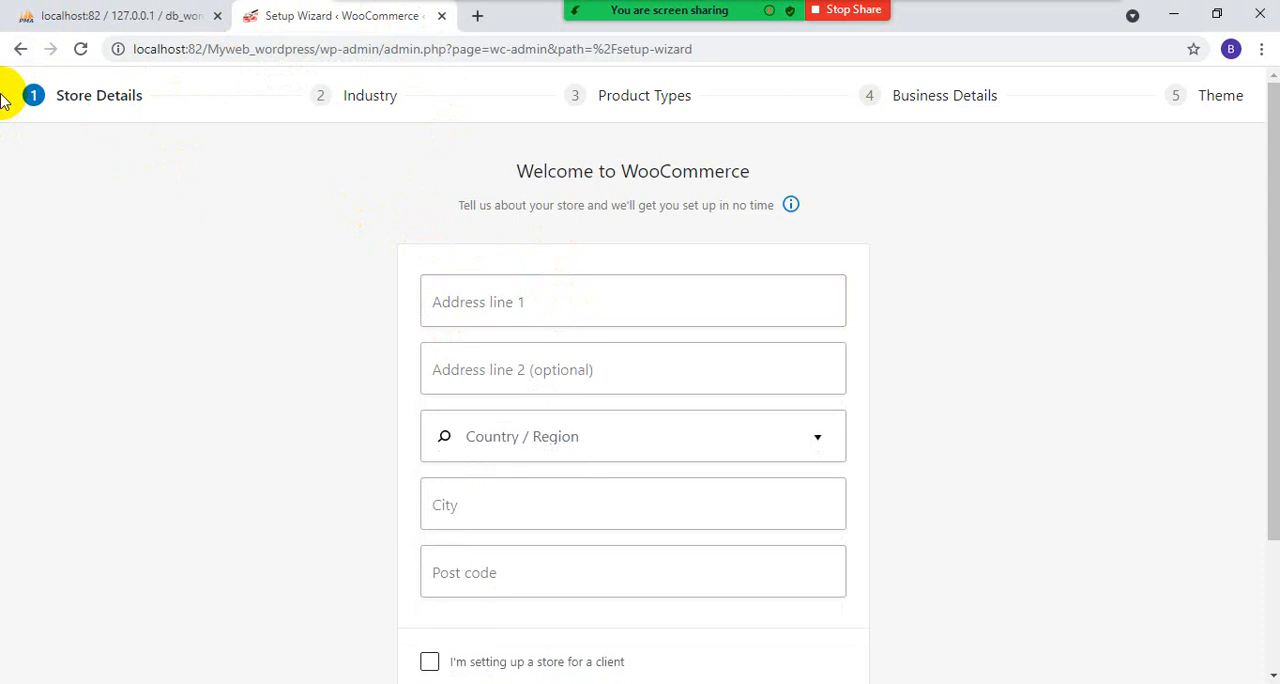
- Enter the store's street address in the first address line of the store details
left_click(523, 296)
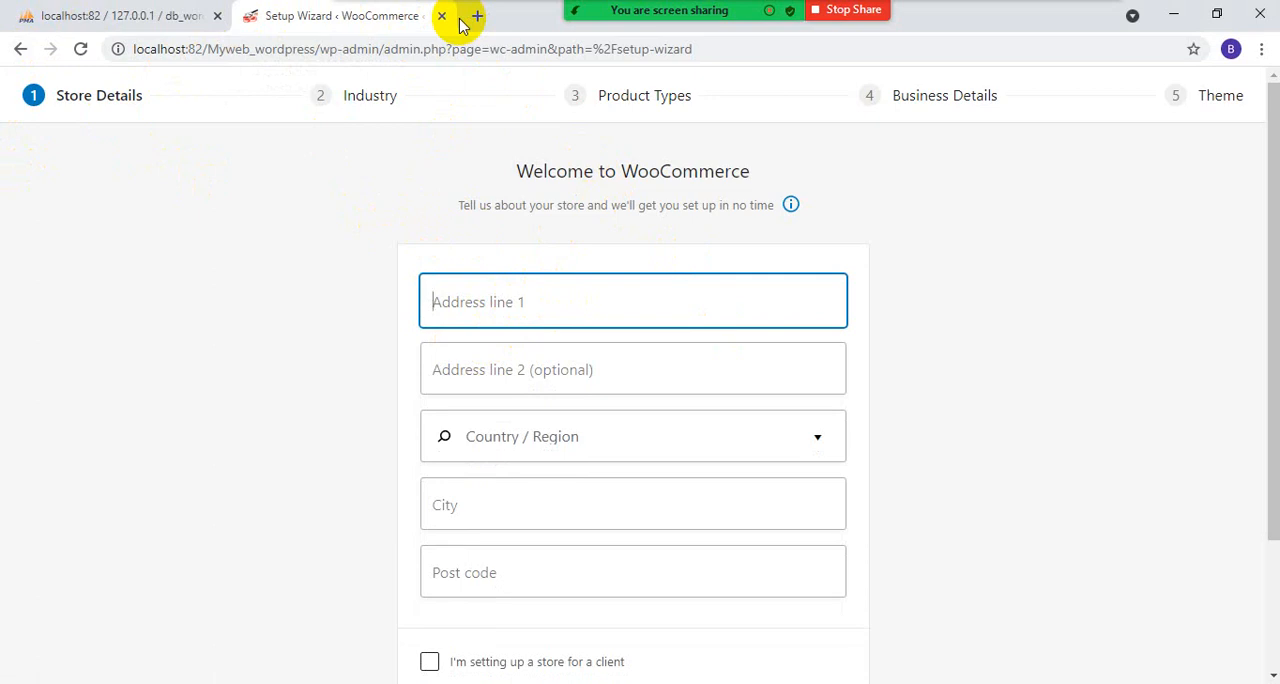
type("North Nazimabad")
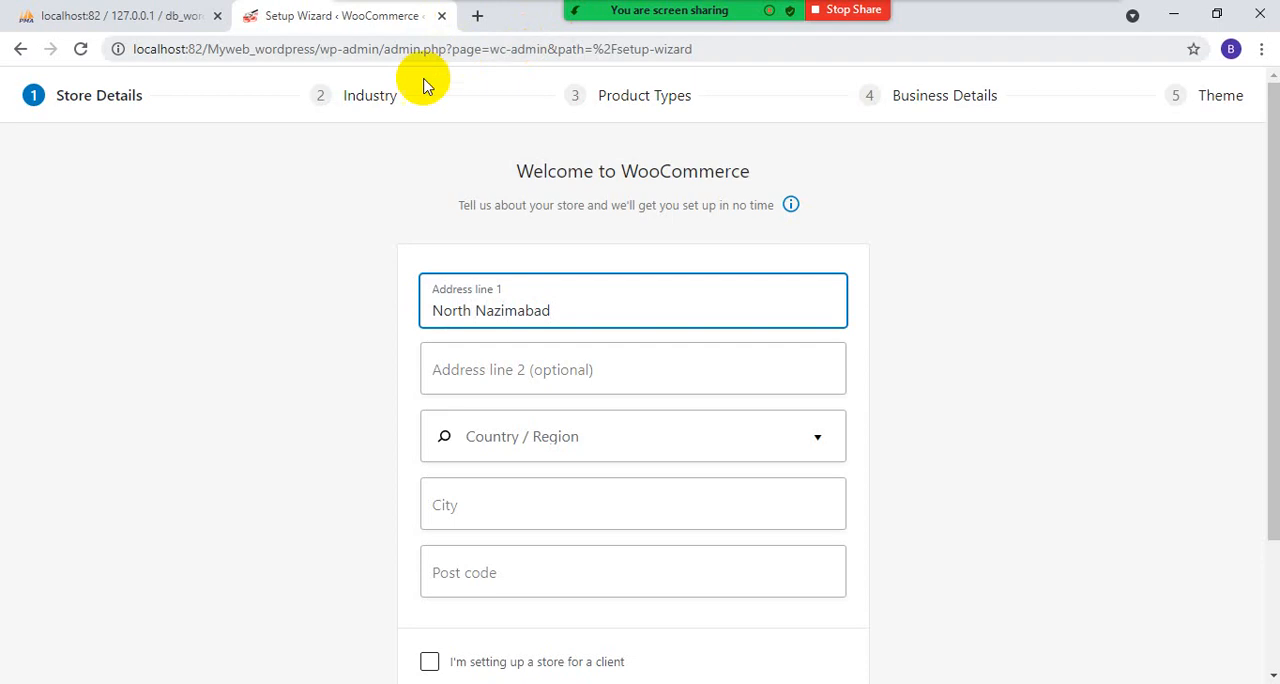
left_click(520, 372)
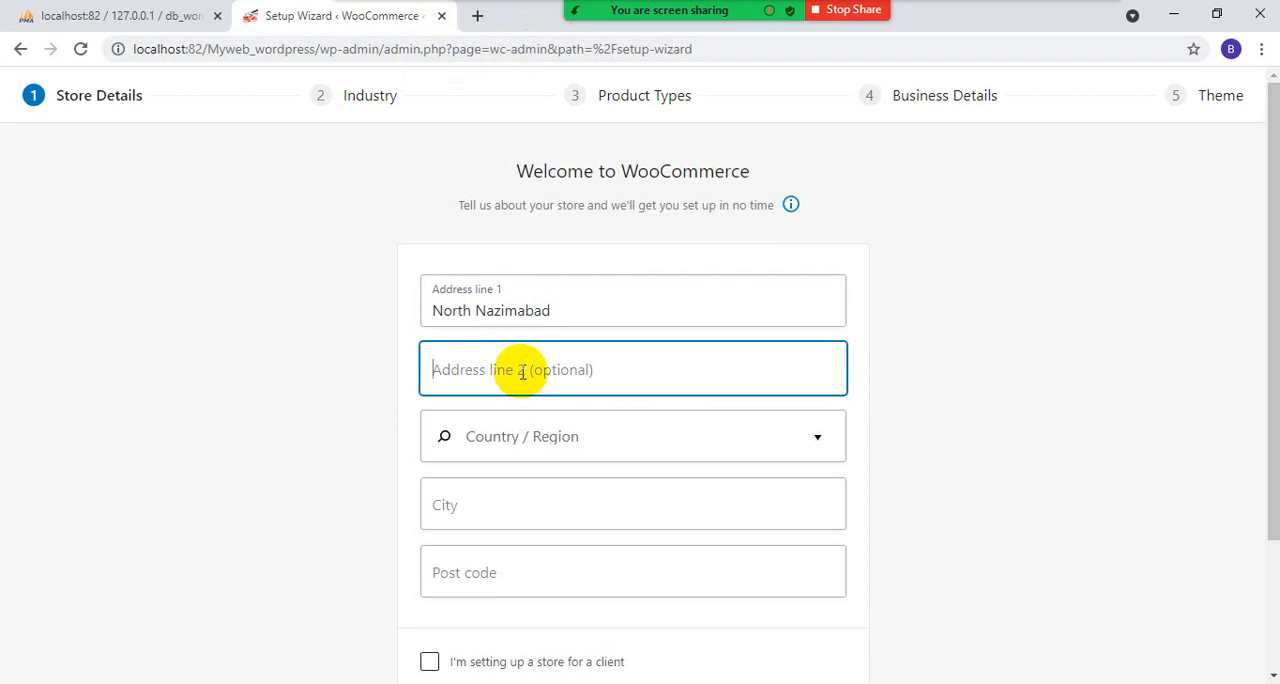
- Set the store's country and region to Pakistan — Sindh
left_click(577, 434)
type("P")
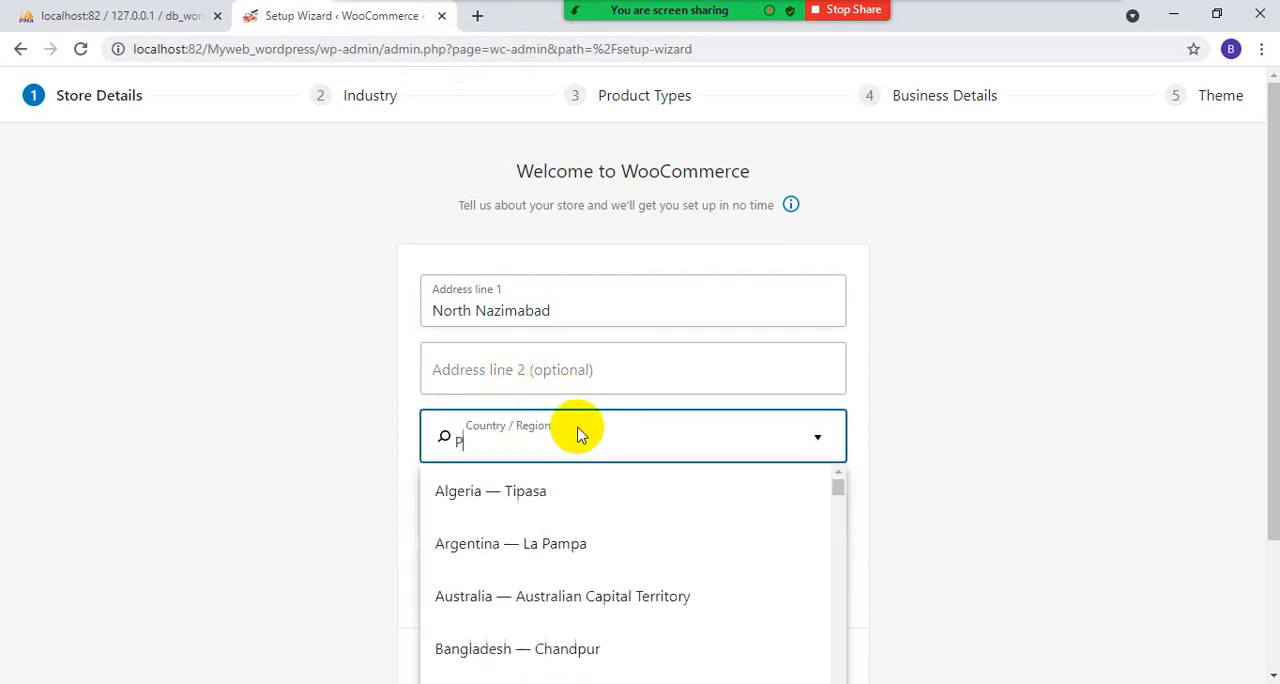
type("alis")
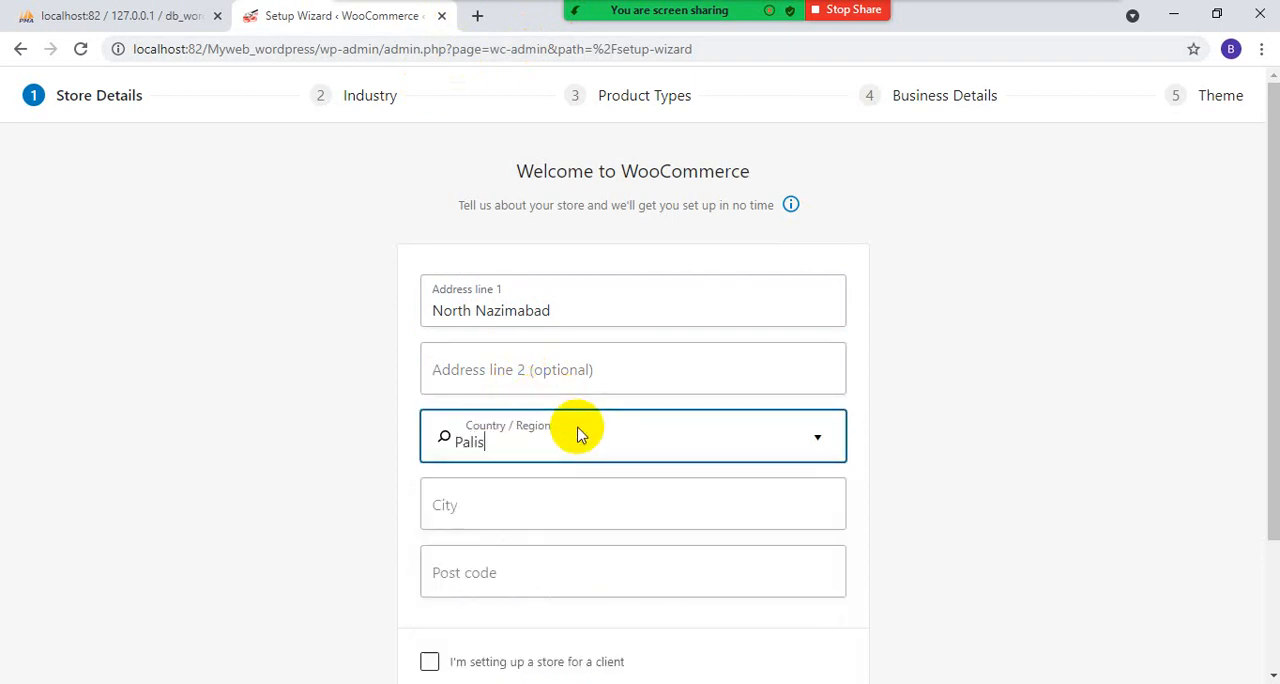
key("BackSpace")
key("BackSpace")
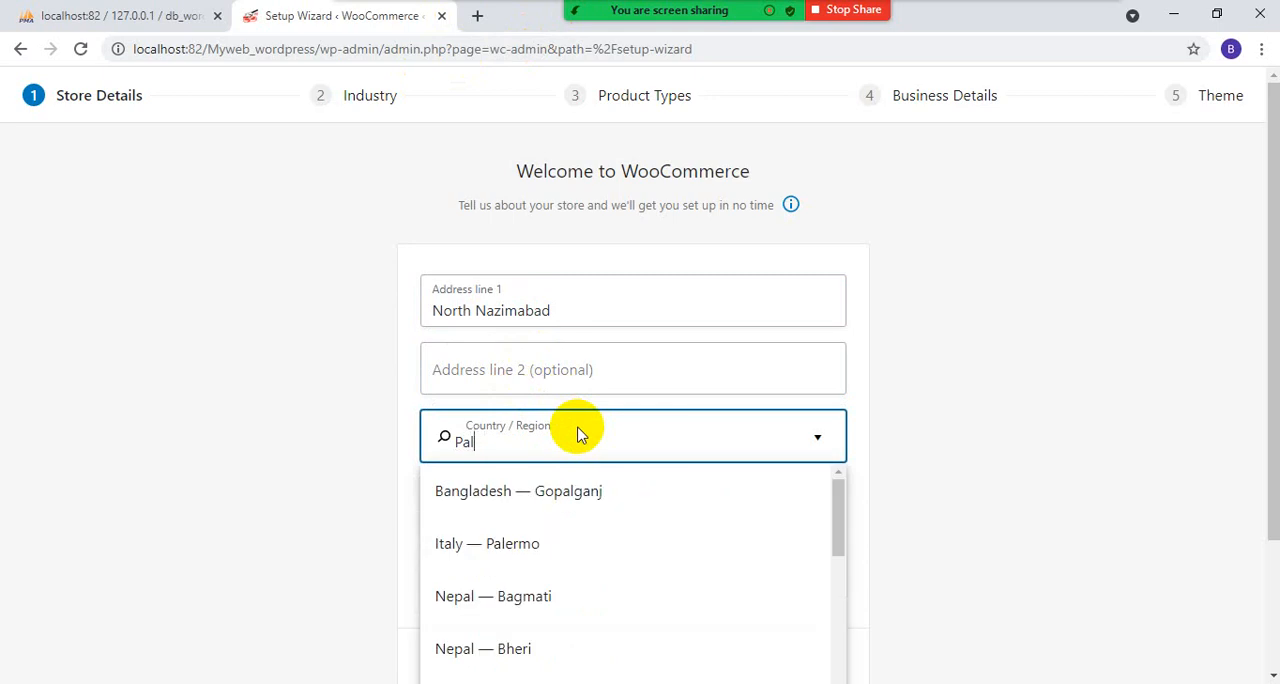
key("BackSpace")
type("k")
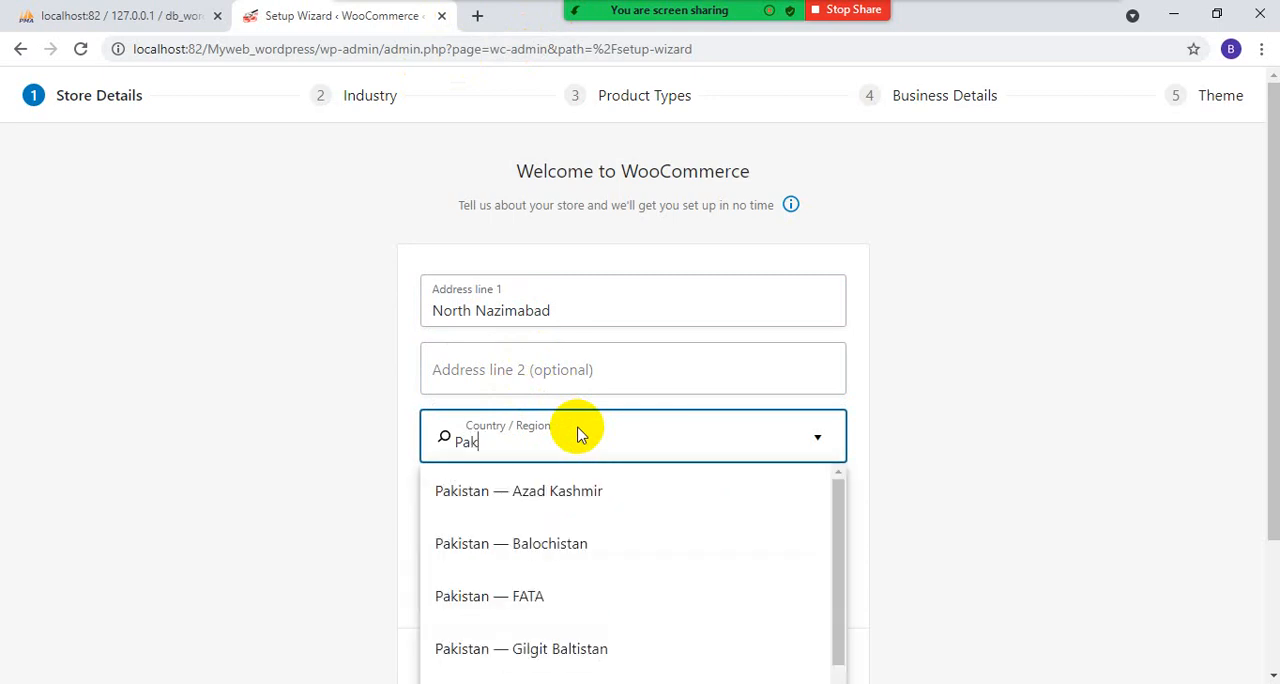
key("Down")
key("Down")
key("Down")
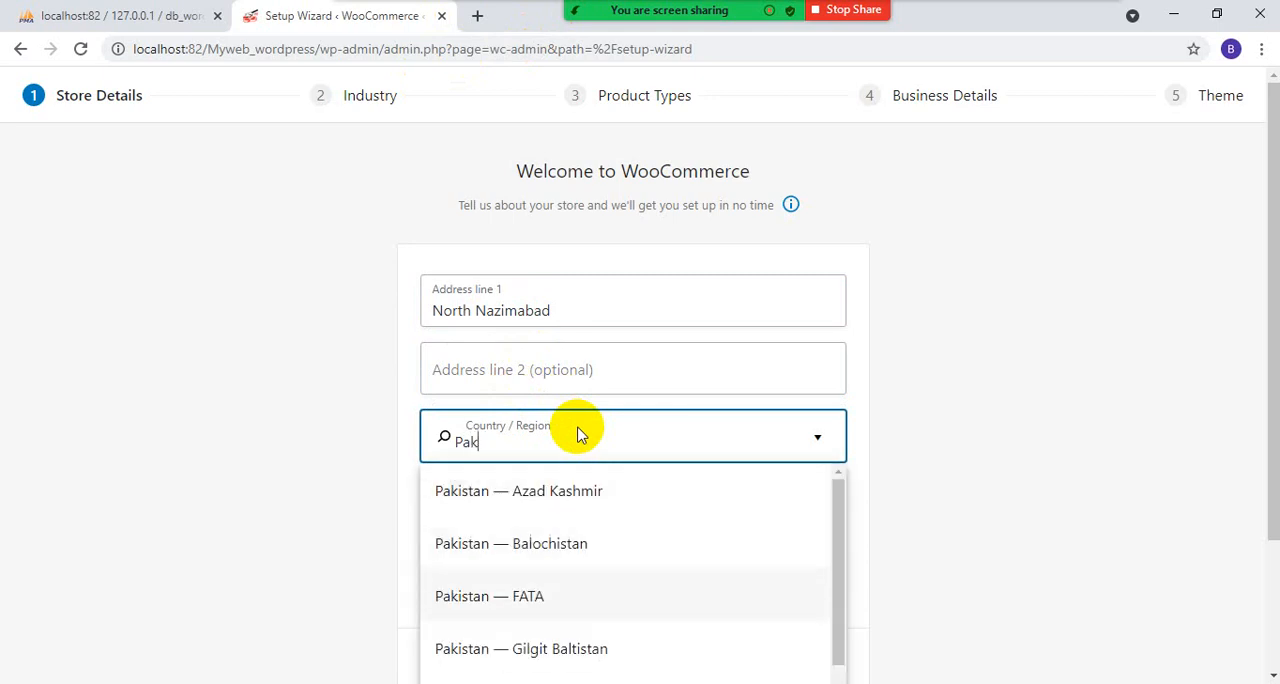
scroll(882, 398, "down", 2)
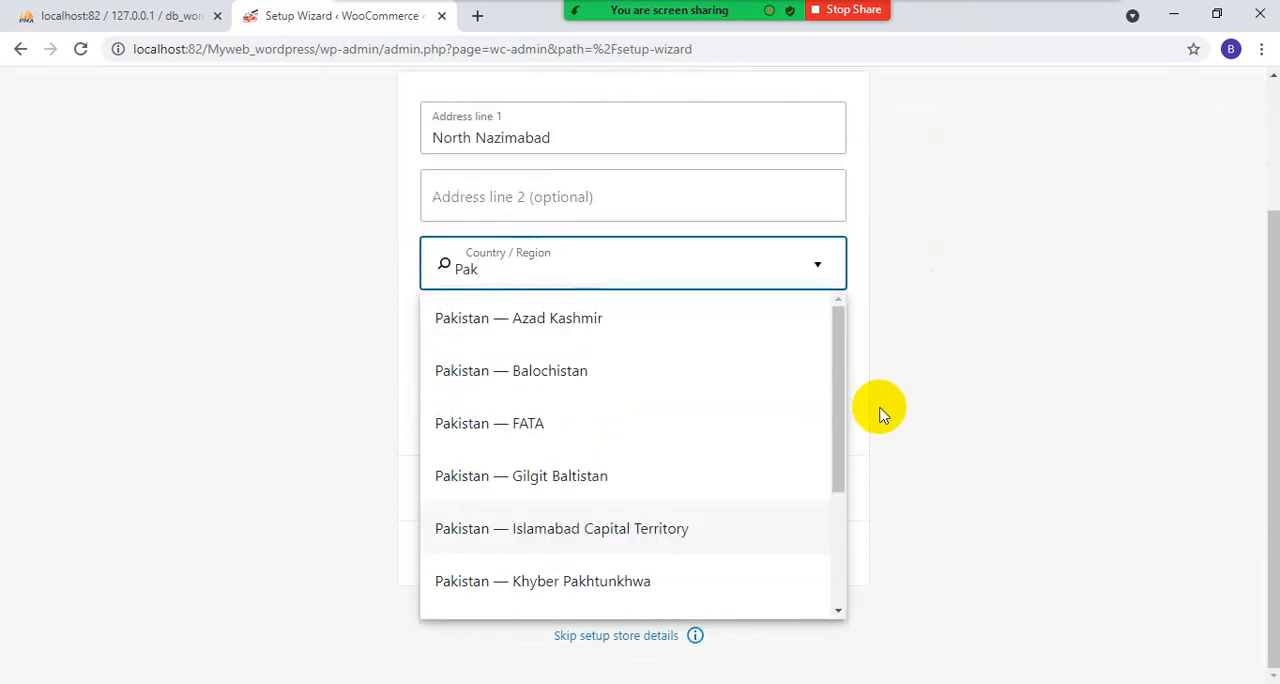
left_click_drag(838, 431, 523, 514)
left_click(497, 524)
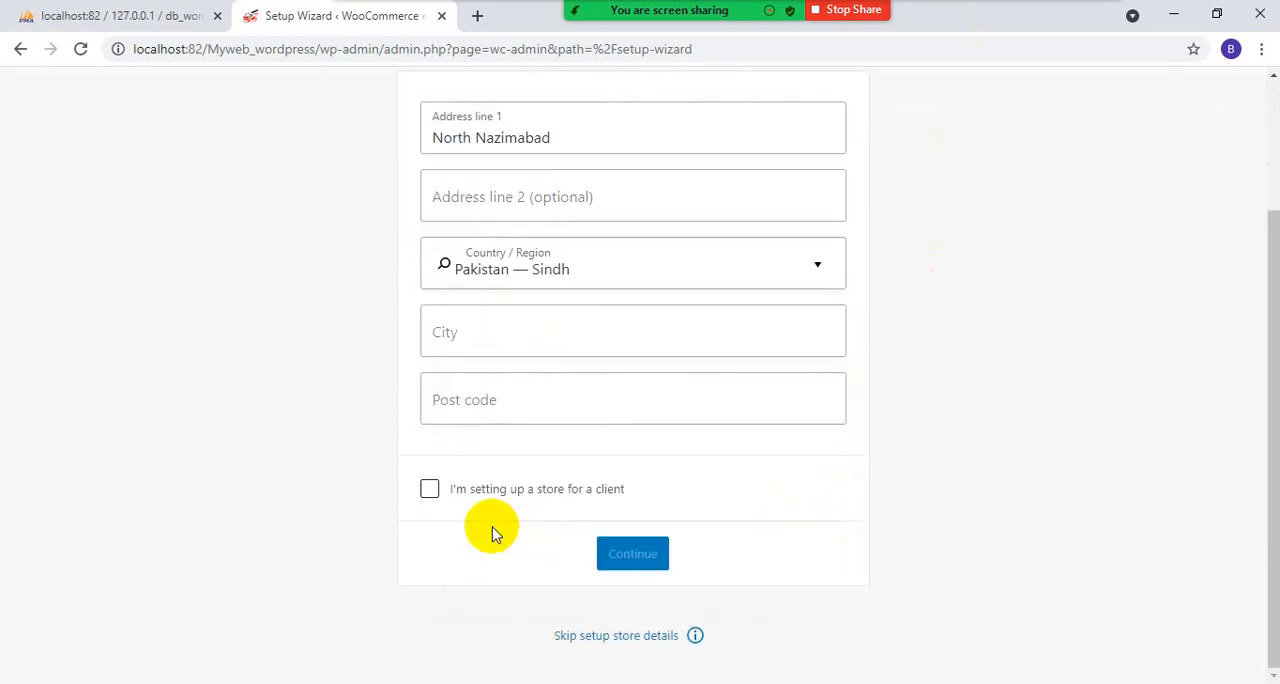
- Fill in the store's city and post code
left_click(503, 321)
type("Karachi")
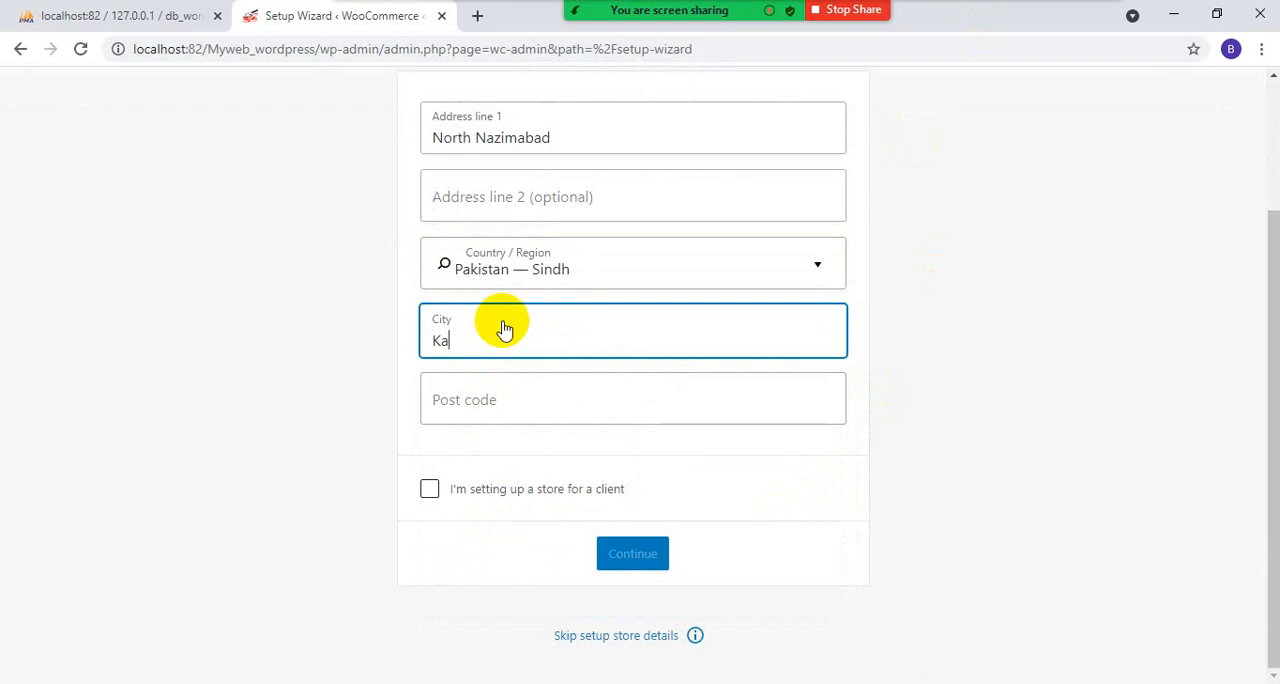
left_click(476, 409)
type("74700")
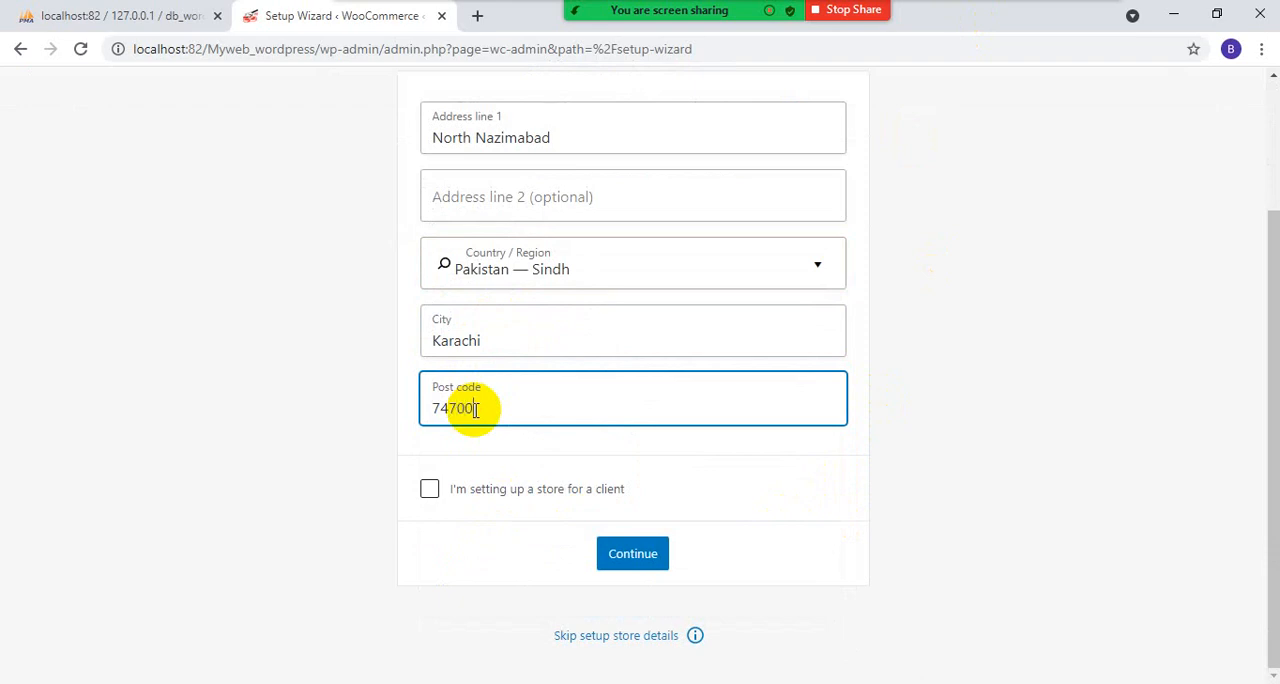
- Mark the store as being set up for a client, and submit the store details with usage tracking accepted
left_click(430, 490)
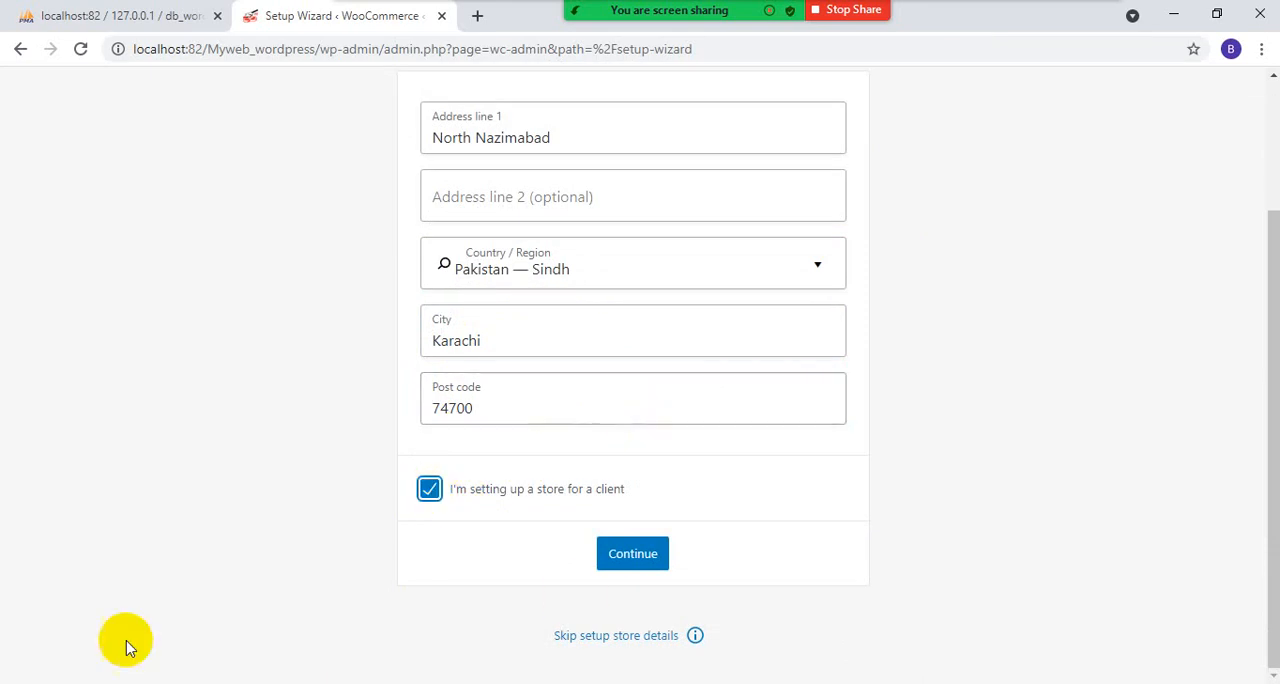
left_click(618, 556)
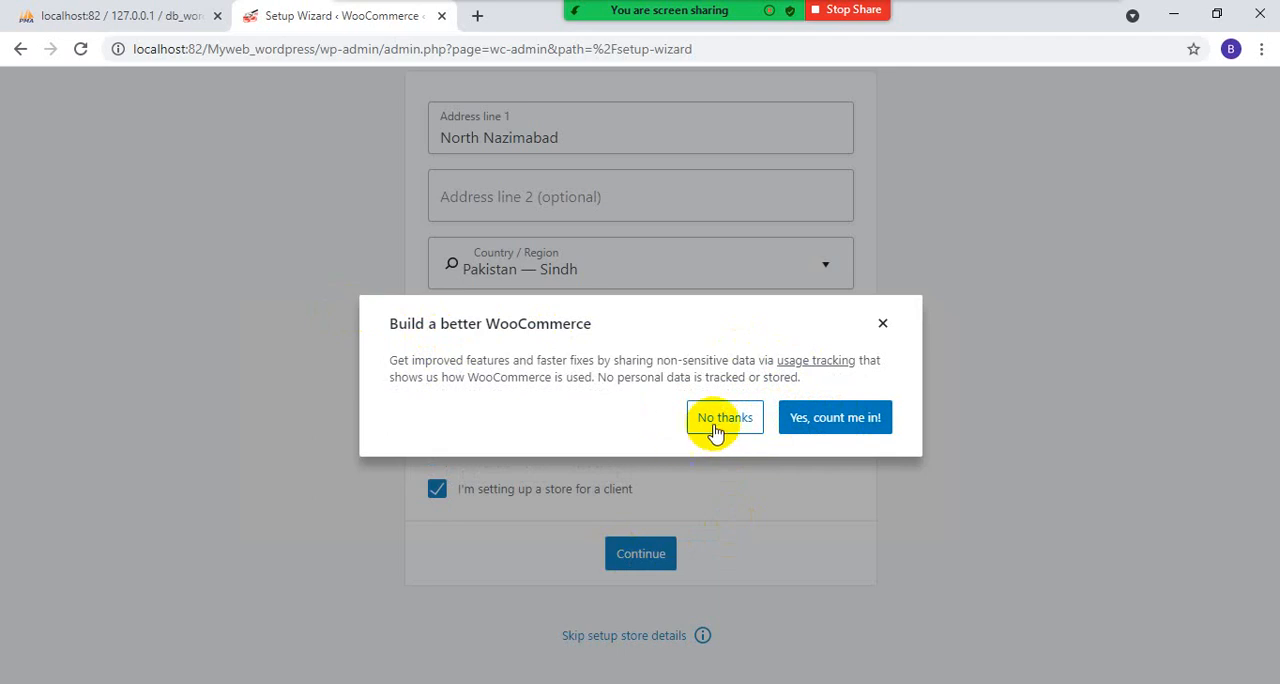
left_click(833, 425)
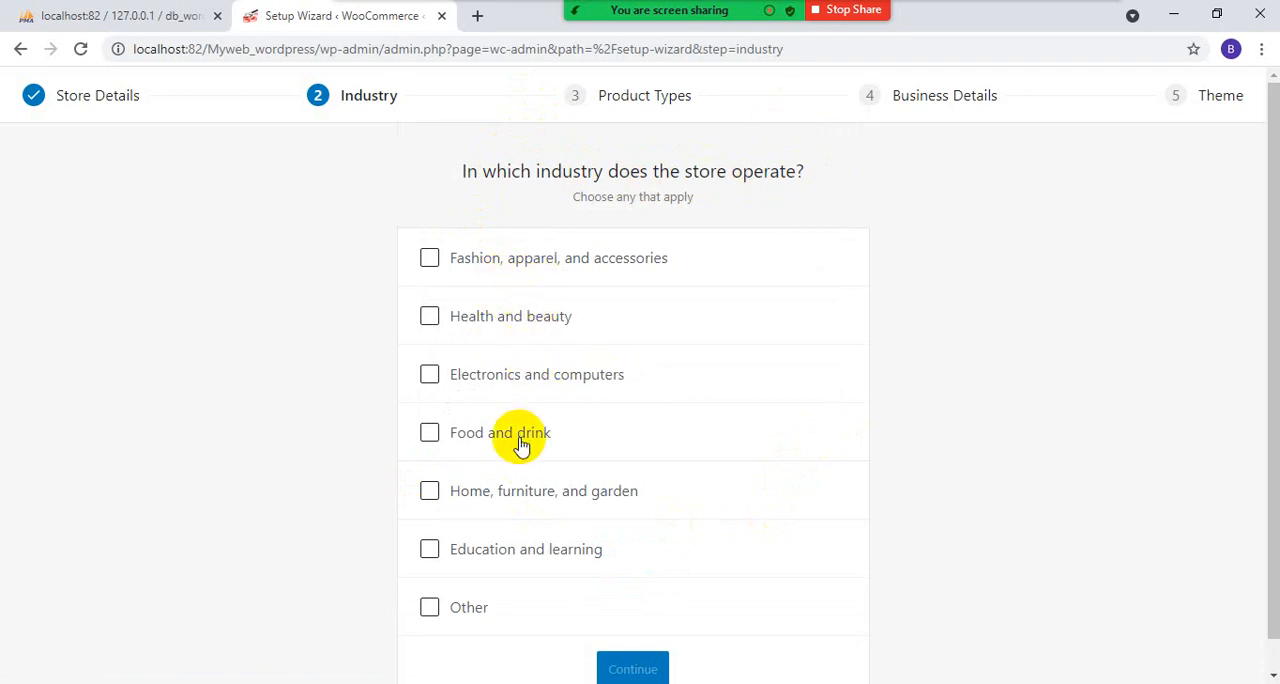
- Choose Food and drink as the industry, keep only Physical products as the product type, and continue to the business details
scroll(520, 445, "down", 1)
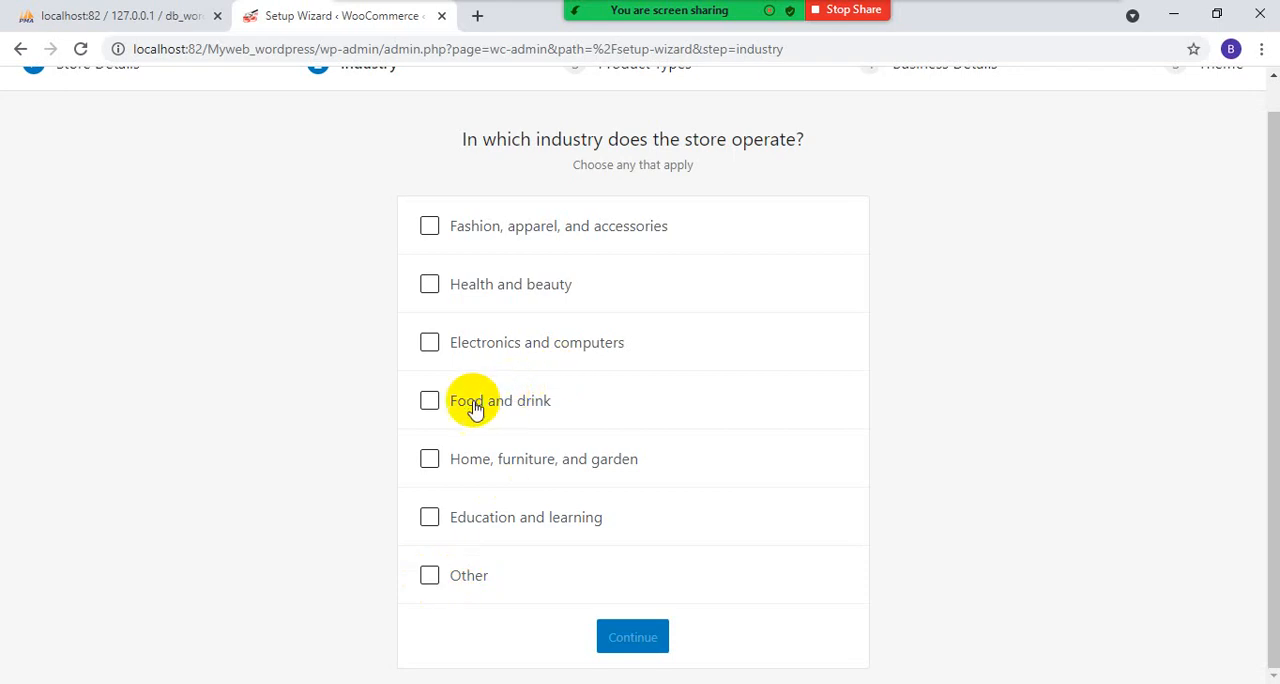
left_click(430, 401)
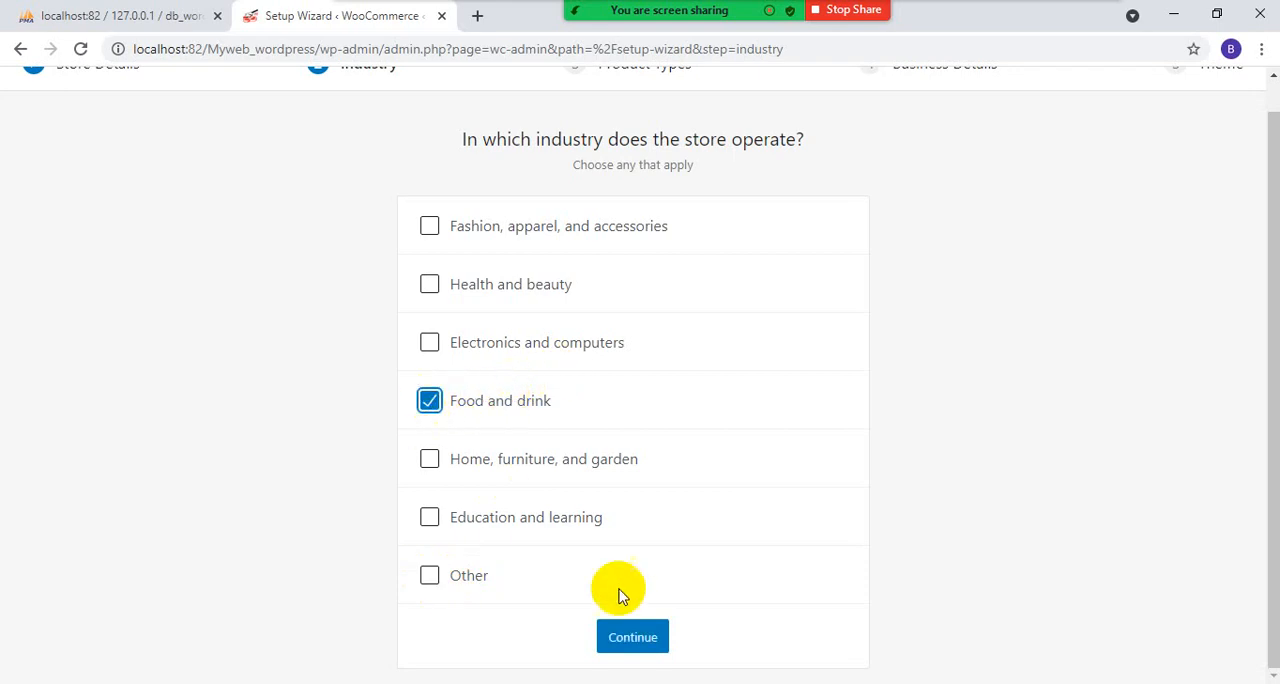
left_click(621, 640)
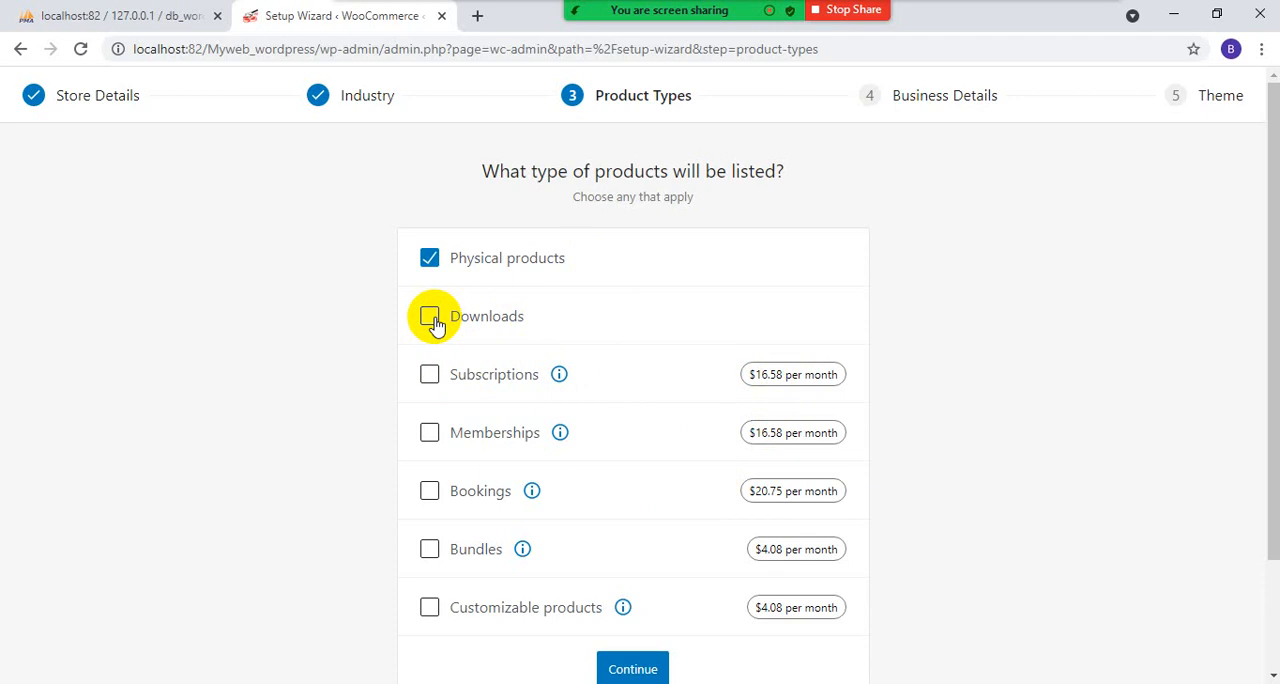
scroll(555, 424, "down", 2)
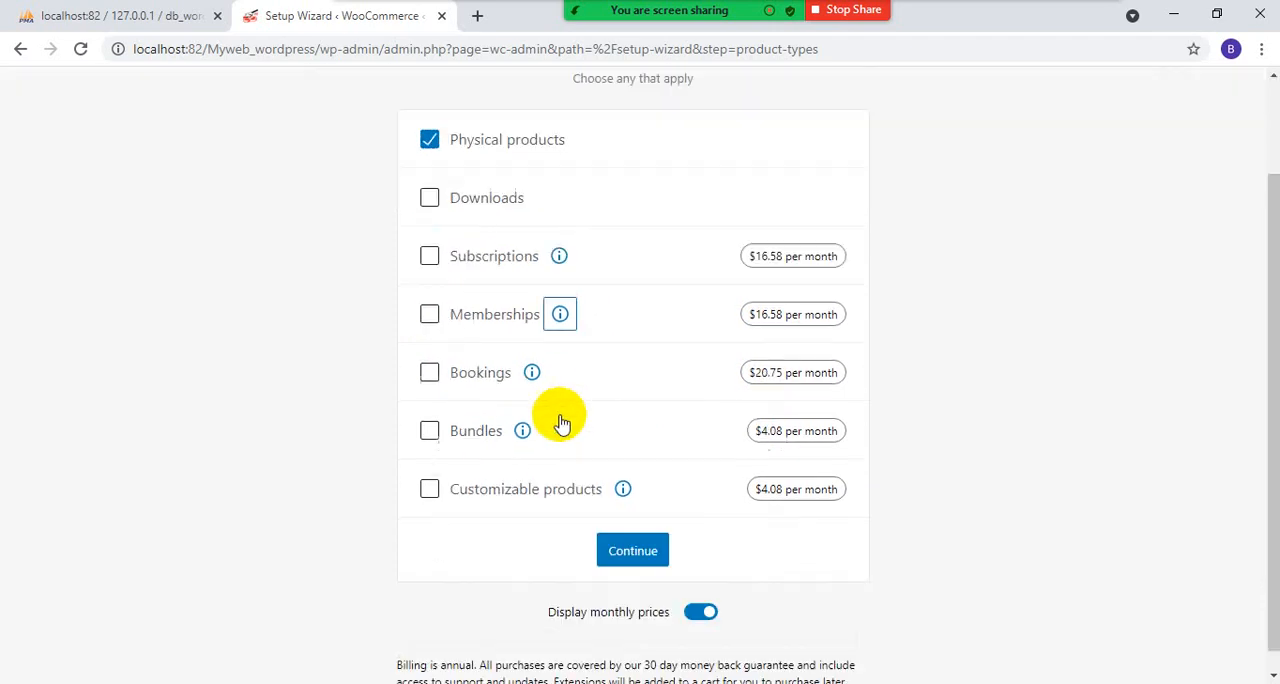
left_click(636, 531)
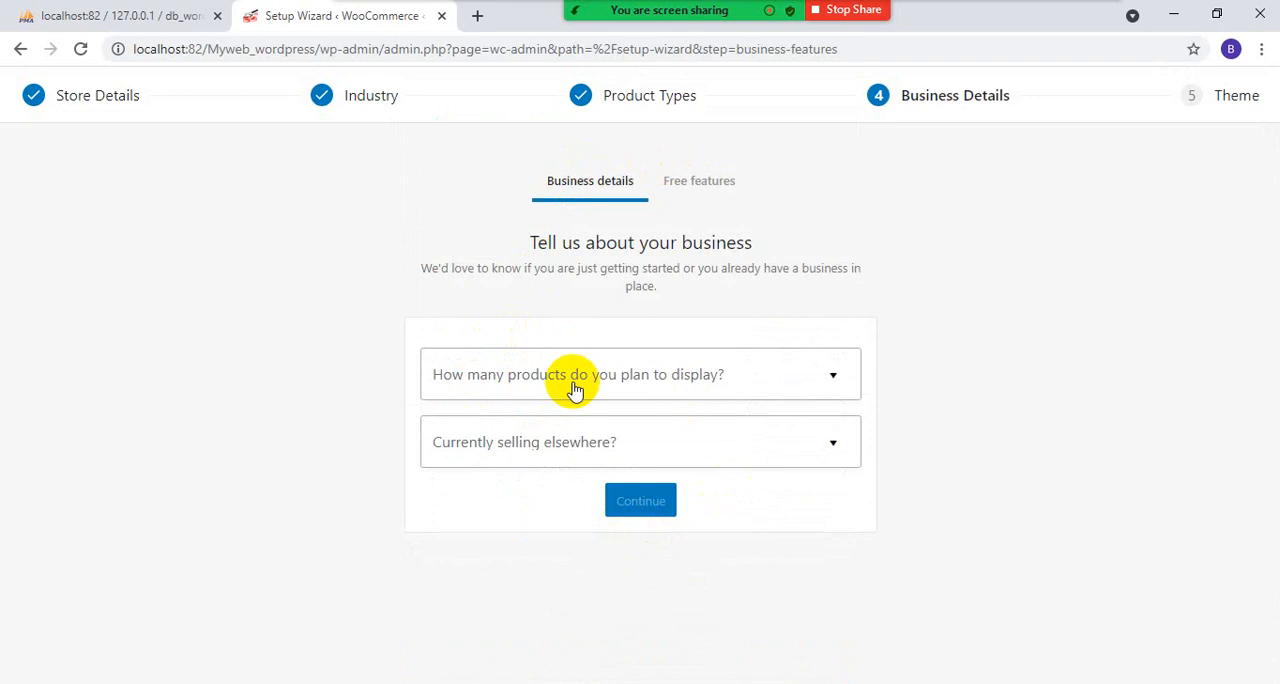
- Set the planned number of products to 1 - 10 and selling elsewhere to No, and continue to the free features
left_click(834, 382)
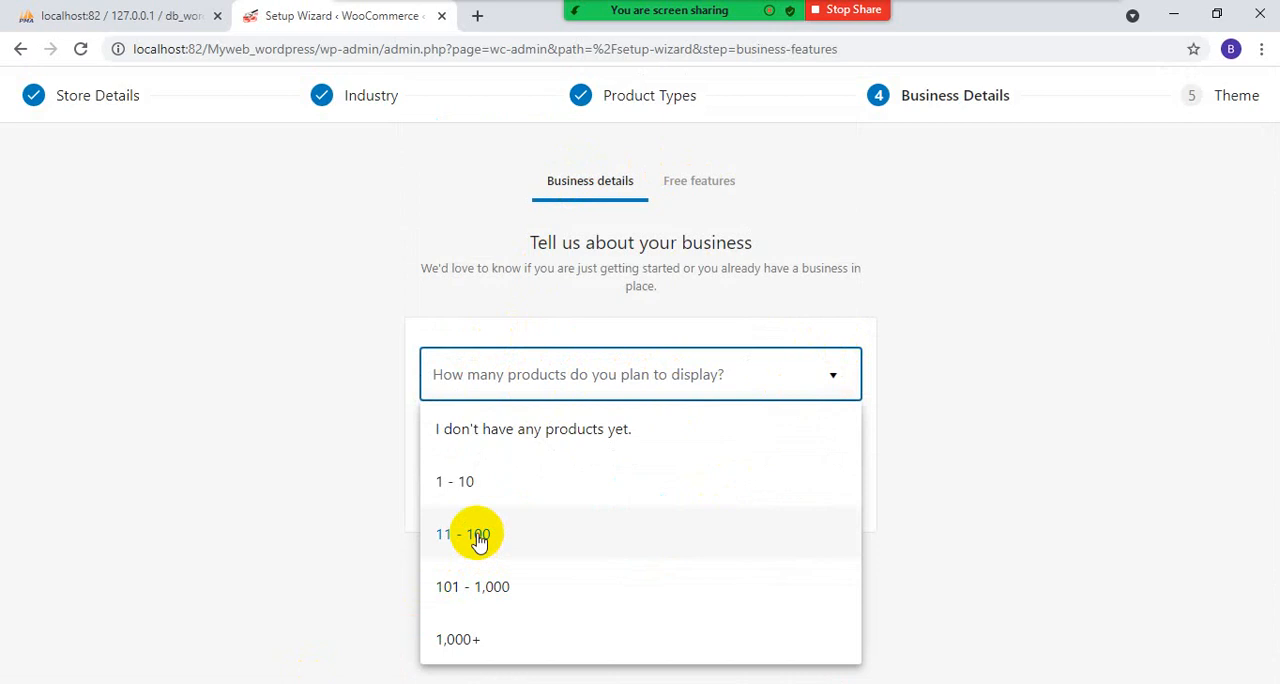
left_click(476, 486)
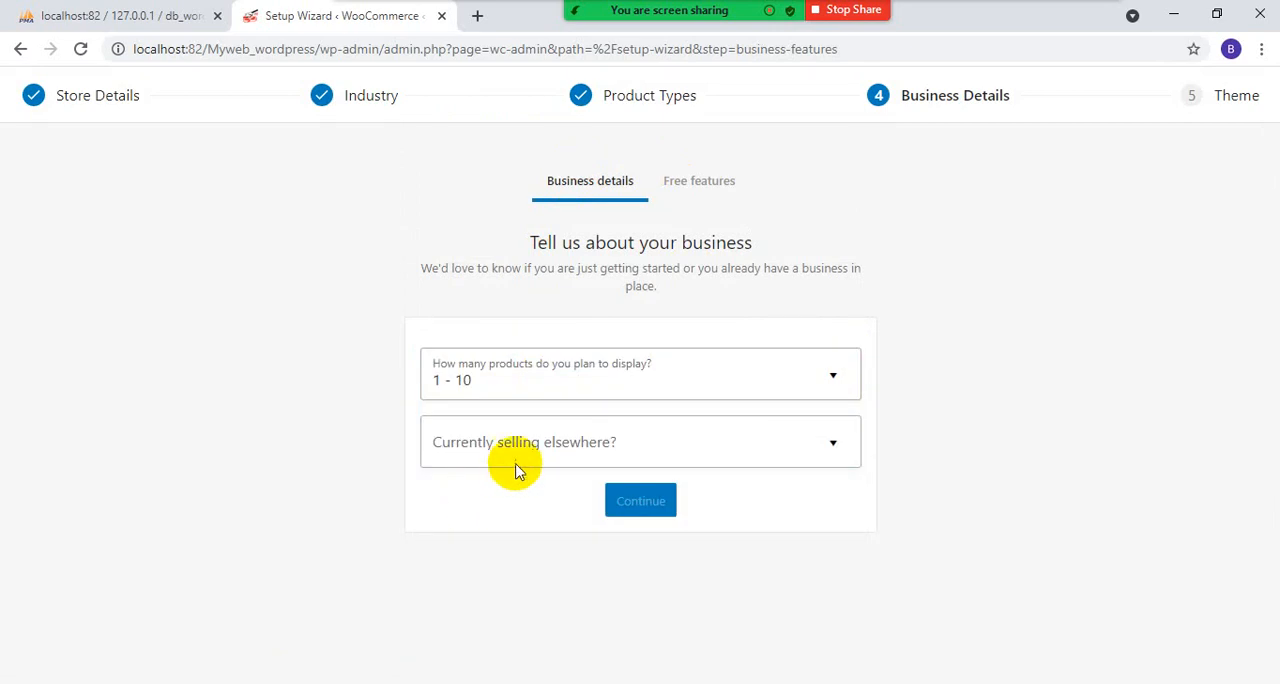
left_click(712, 445)
left_click(506, 502)
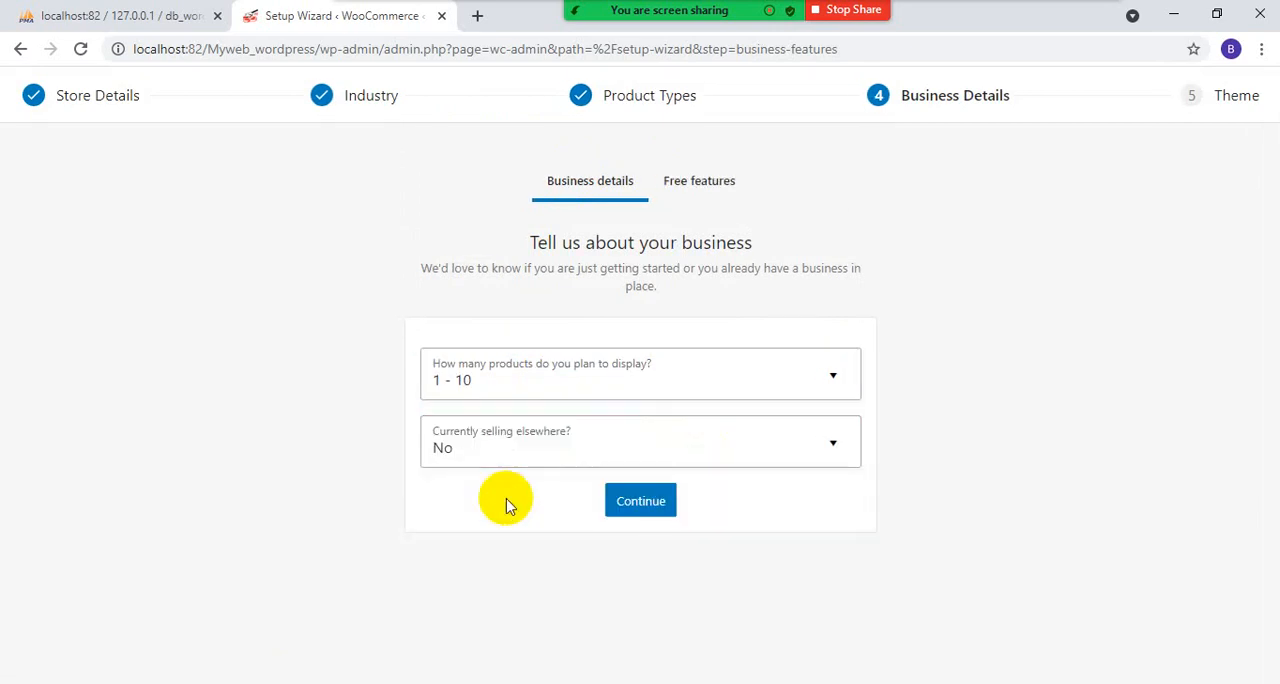
left_click(658, 508)
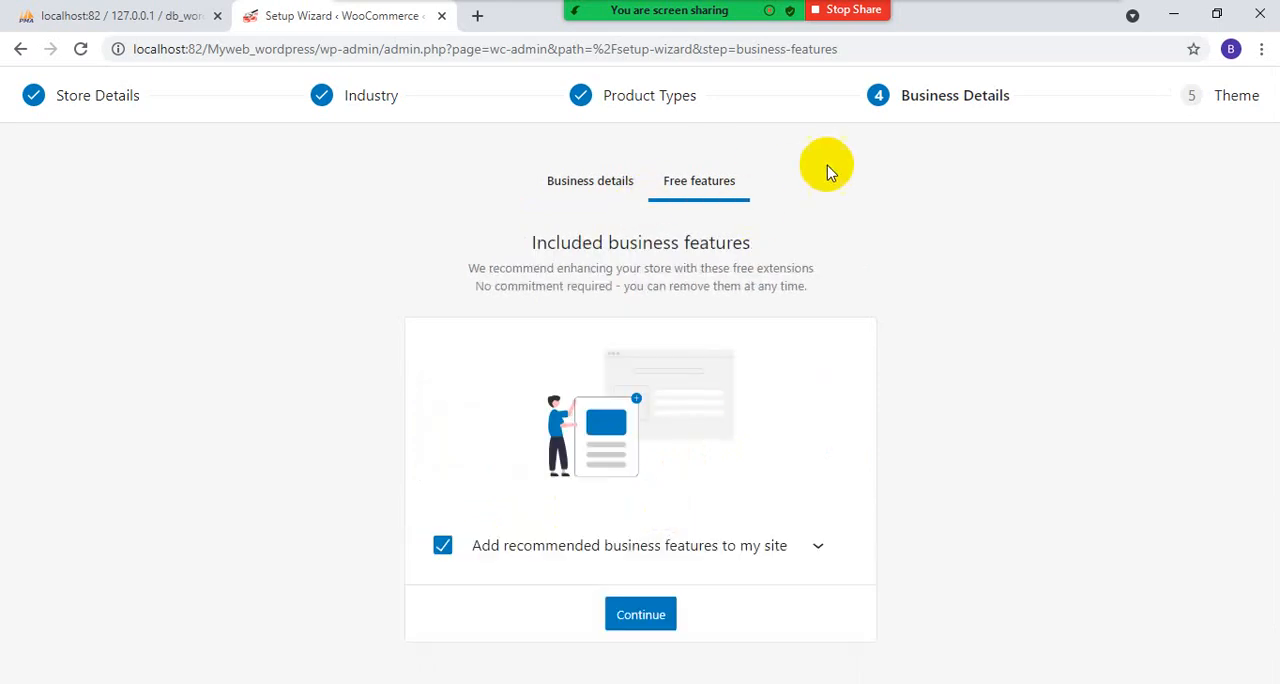
- Try to continue the setup with the recommended business features added to the site
scroll(551, 509, "down", 2)
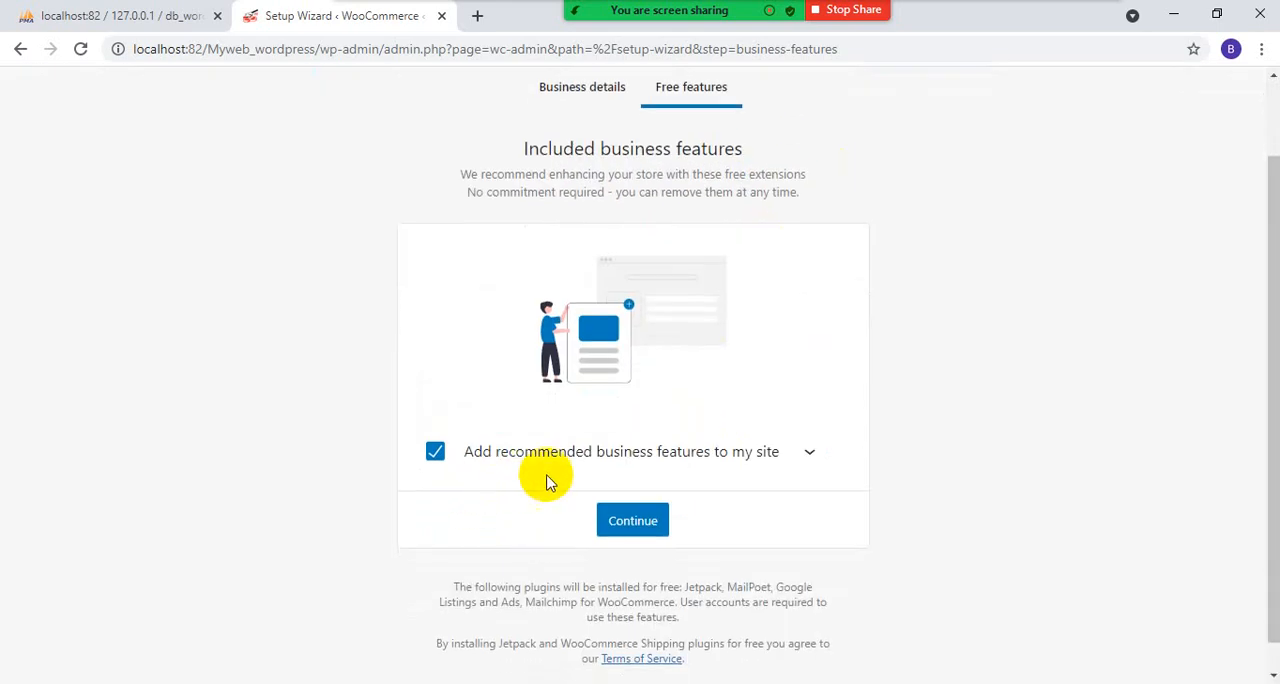
scroll(900, 494, "down", 1)
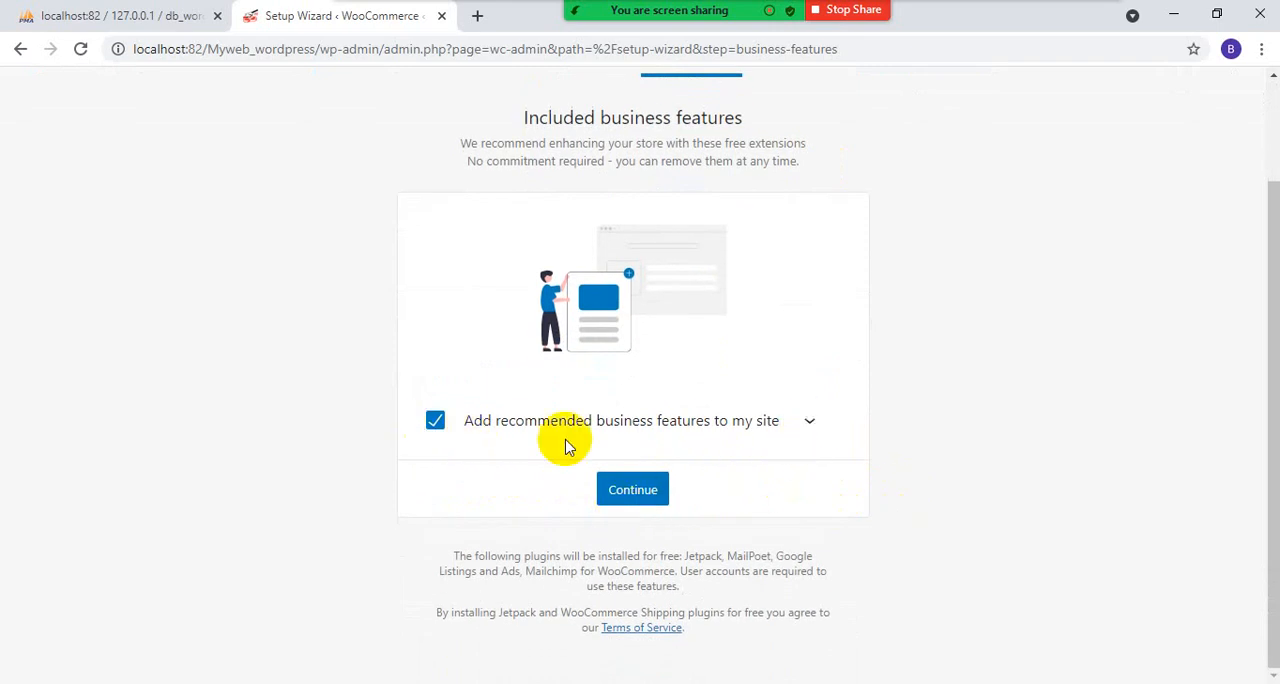
left_click(648, 492)
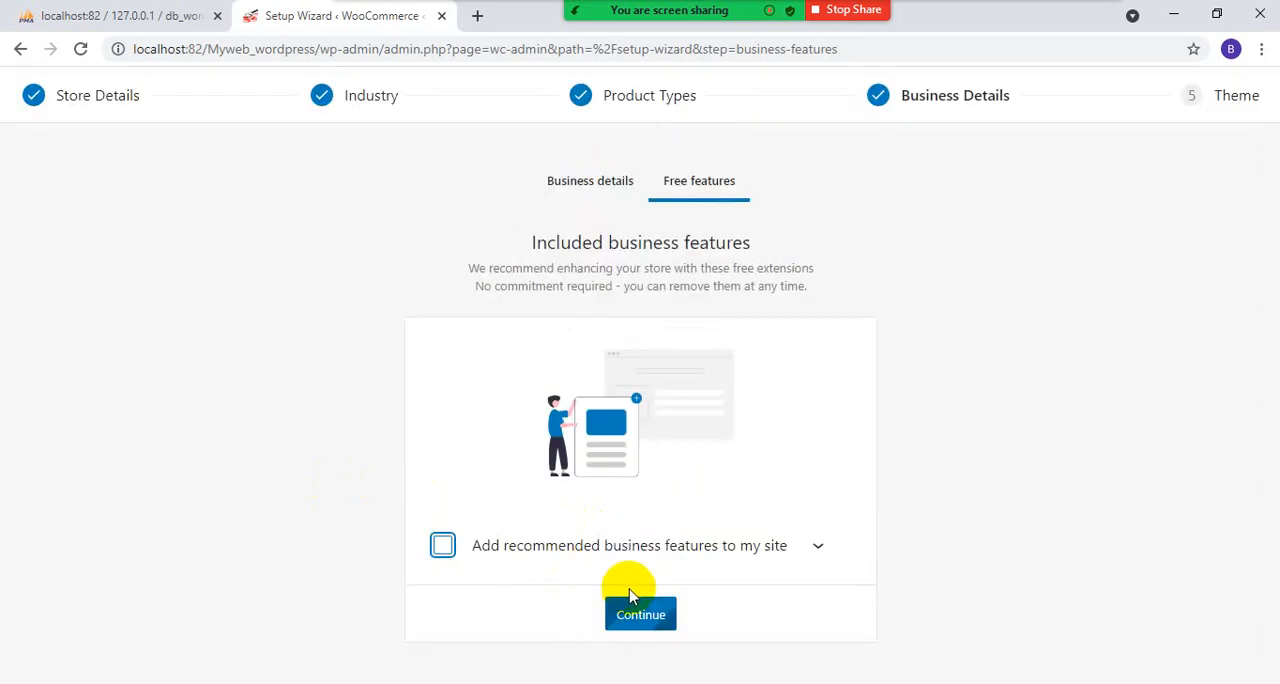
left_click(443, 547)
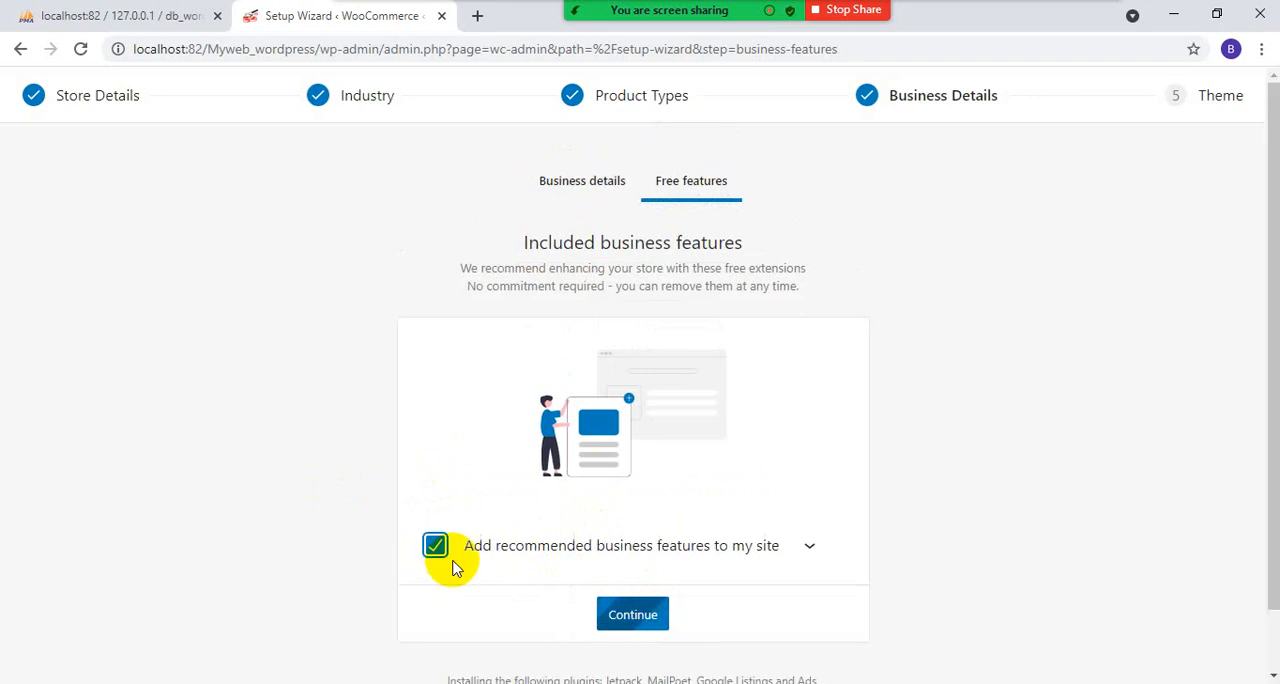
left_click(627, 604)
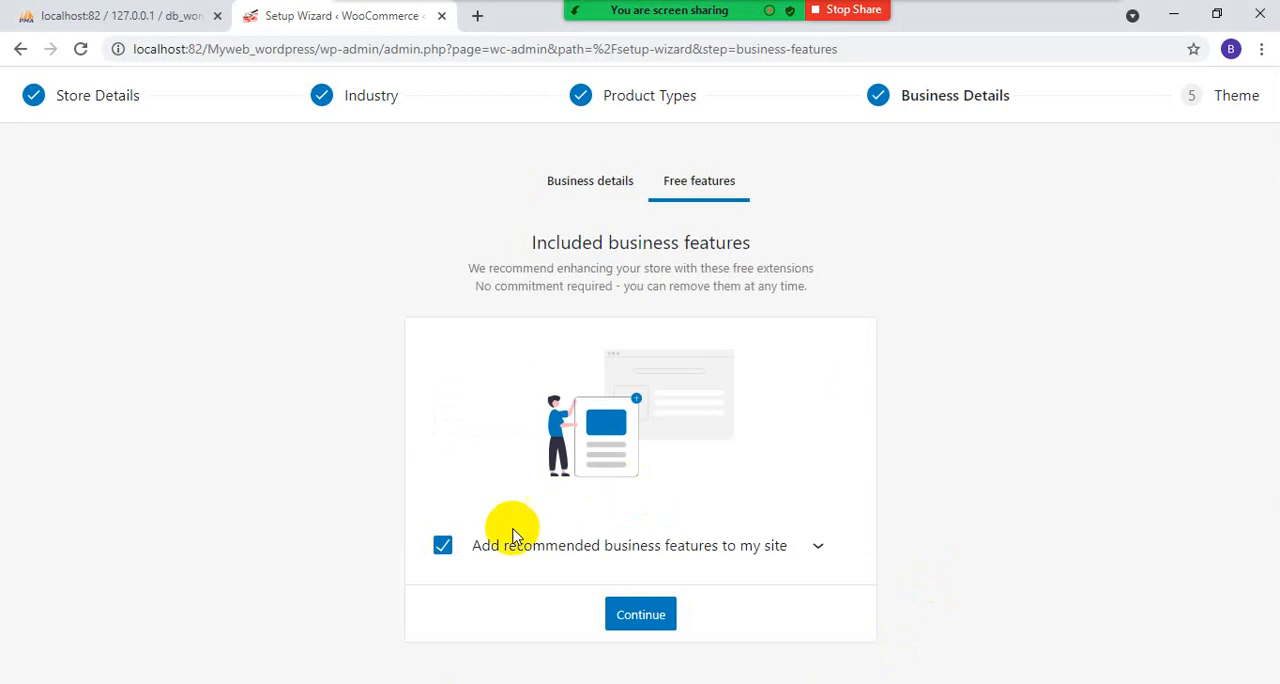
- Deselect adding the recommended business features to the site
left_click(443, 546)
scroll(756, 502, "down", 2)
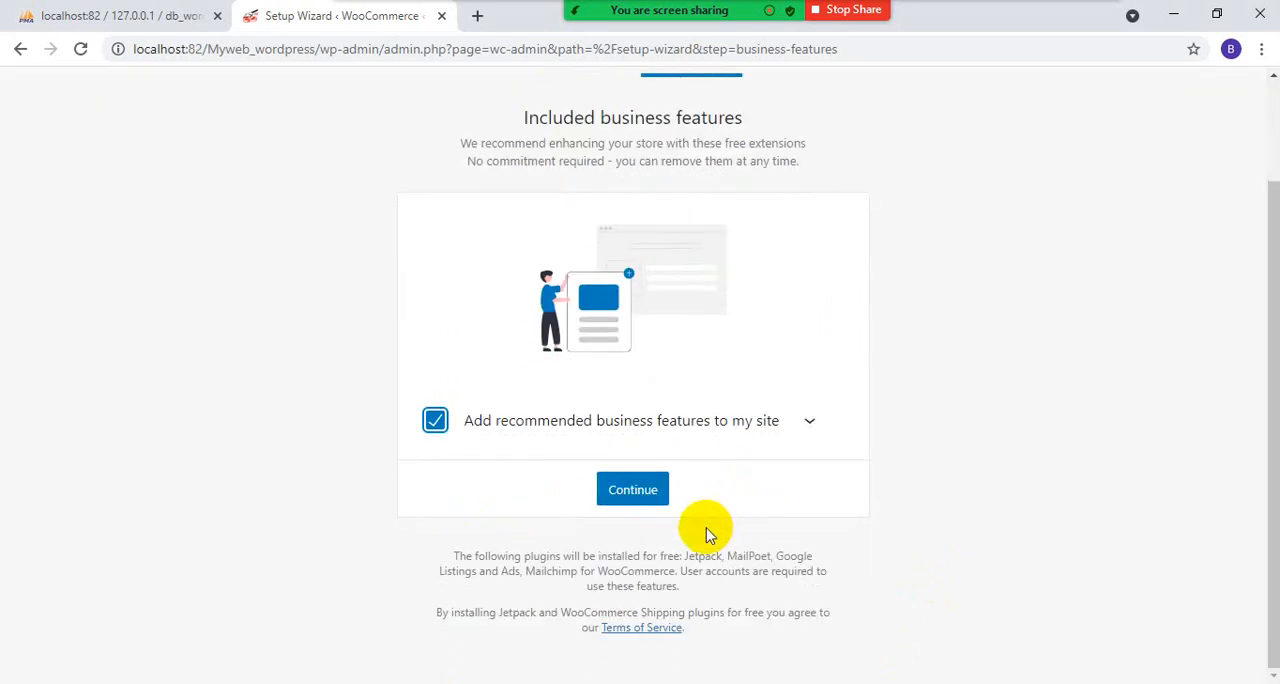
left_click(435, 420)
scroll(460, 470, "up", 1)
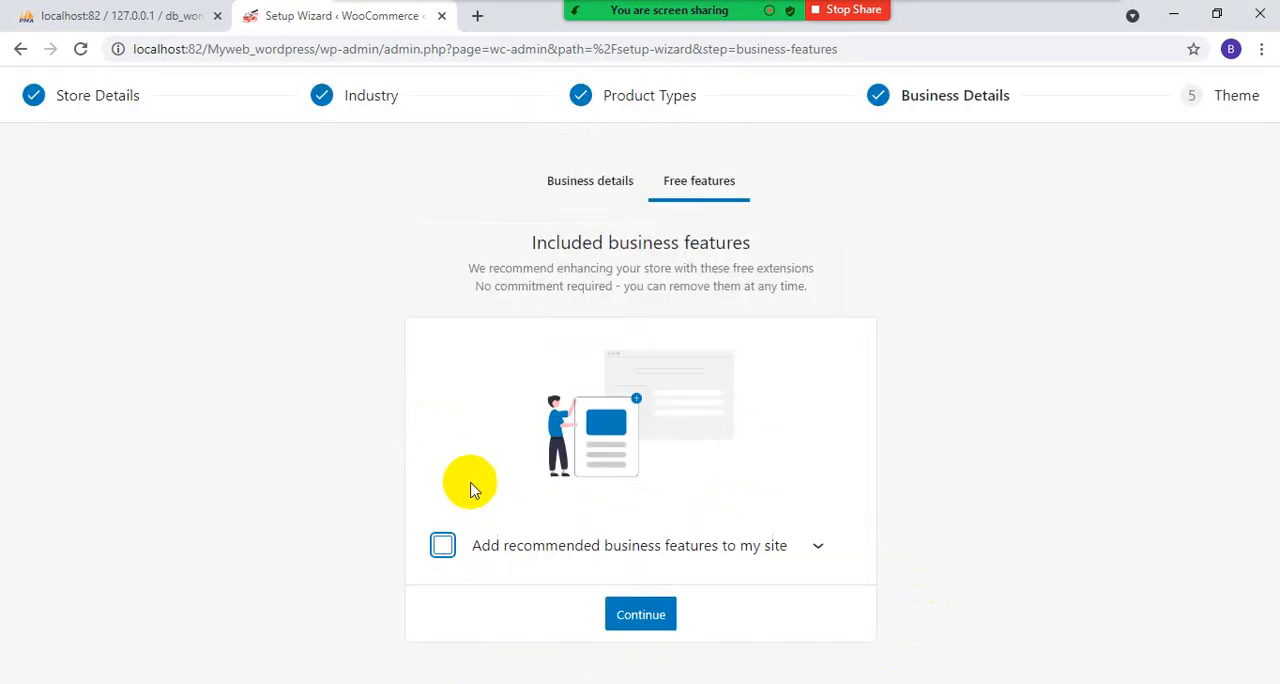
- Continue without the recommended business features and finish the store setup with the active FoodShop theme
left_click(643, 619)
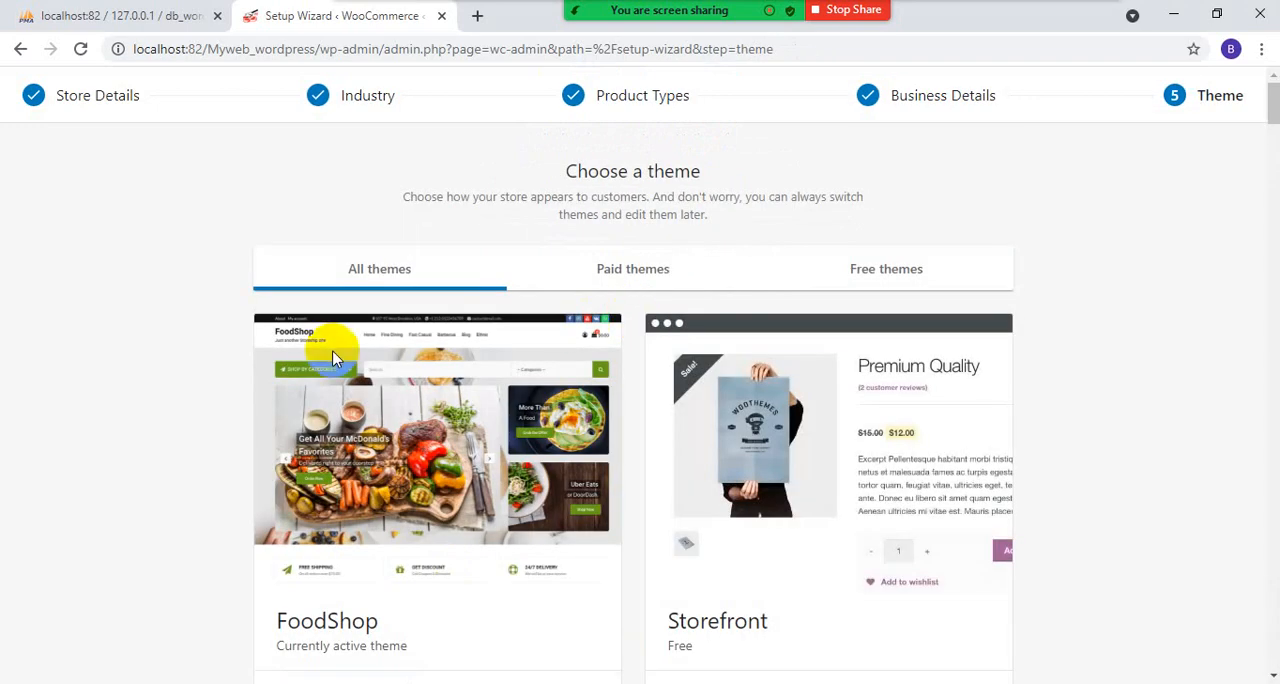
scroll(335, 350, "down", 2)
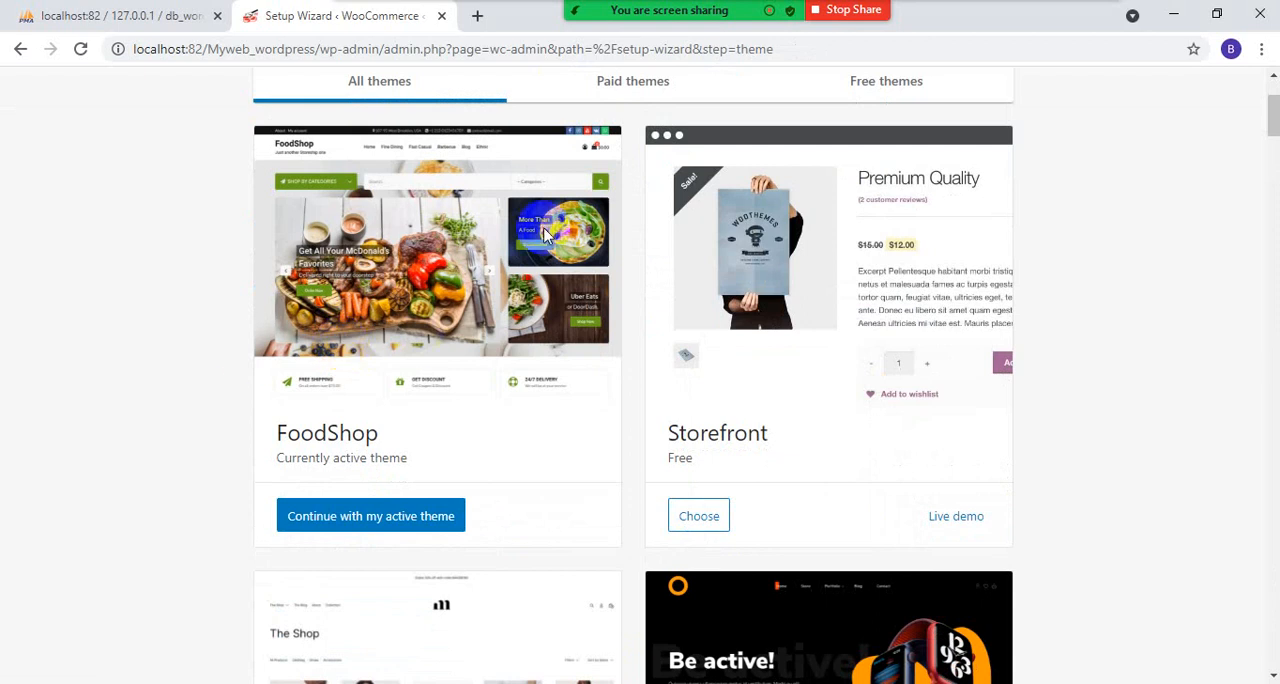
scroll(795, 320, "down", 6)
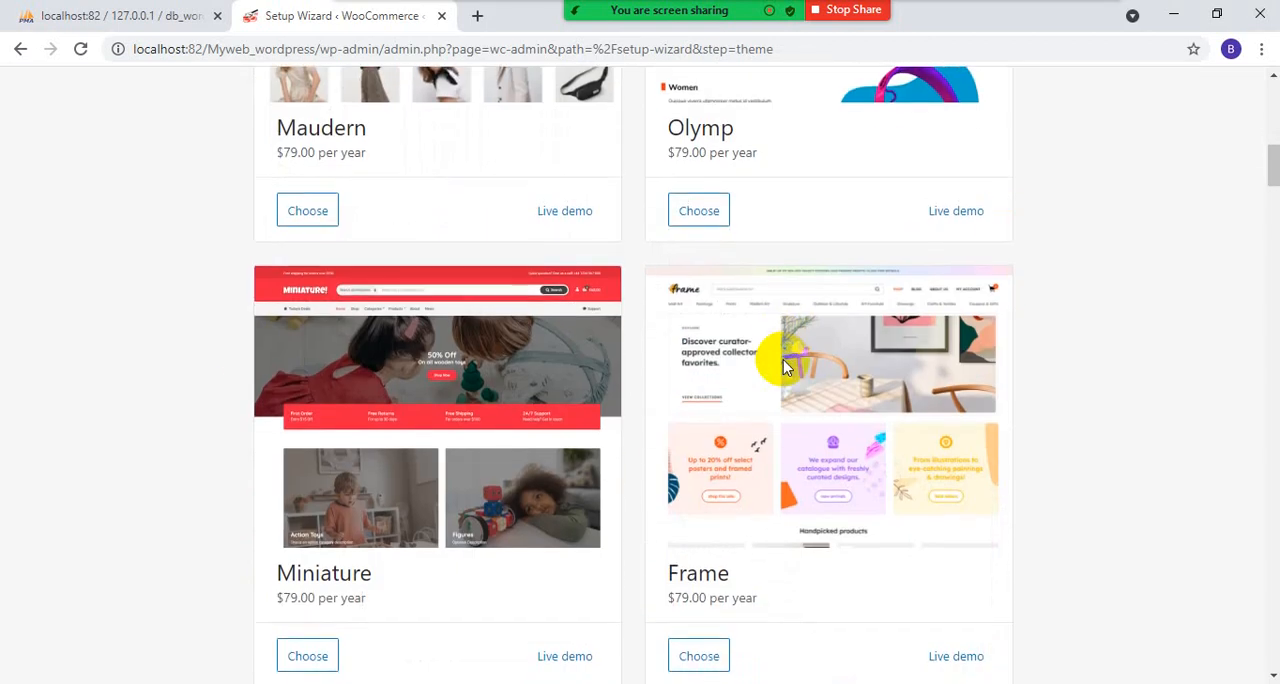
scroll(775, 350, "up", 9)
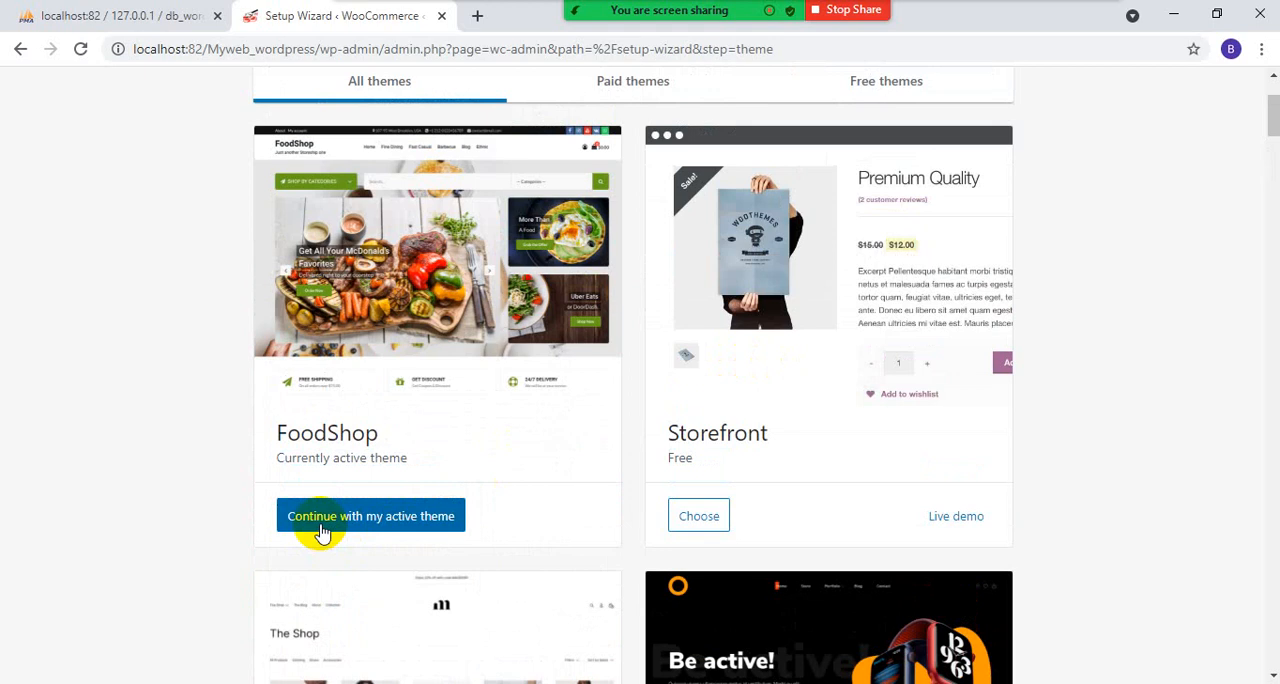
left_click(320, 524)
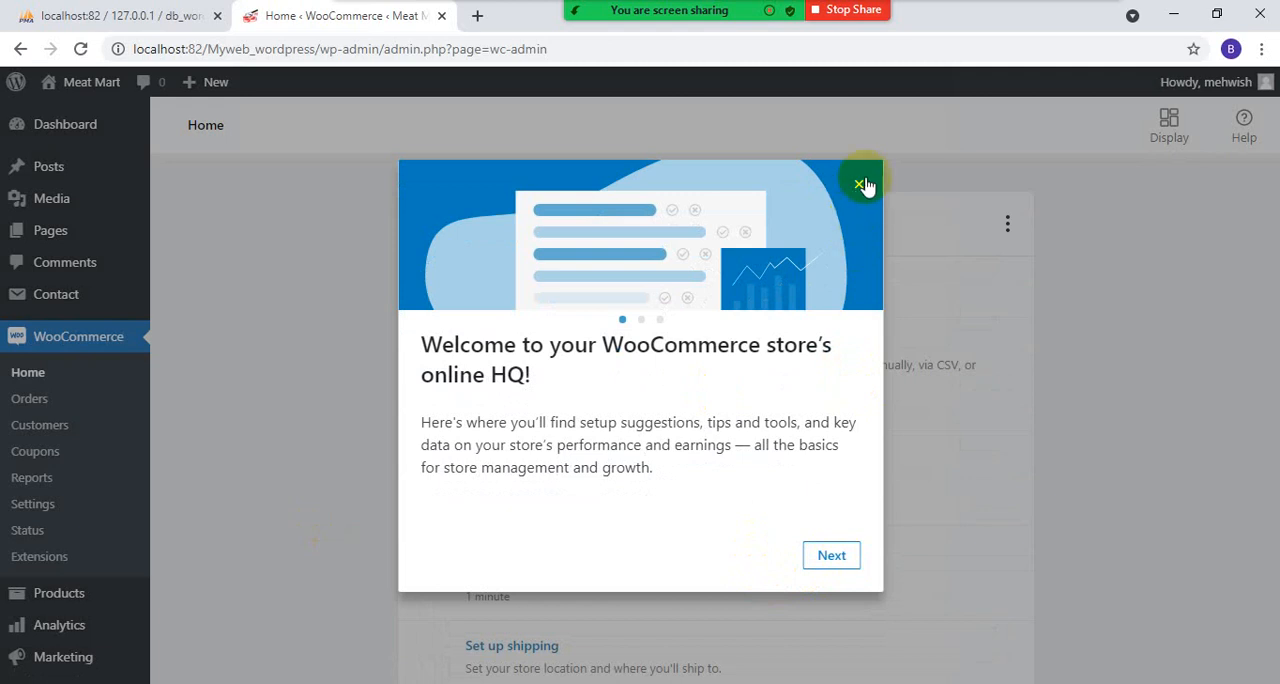
- Go through the WooCommerce welcome introduction to its end and close it
left_click(832, 562)
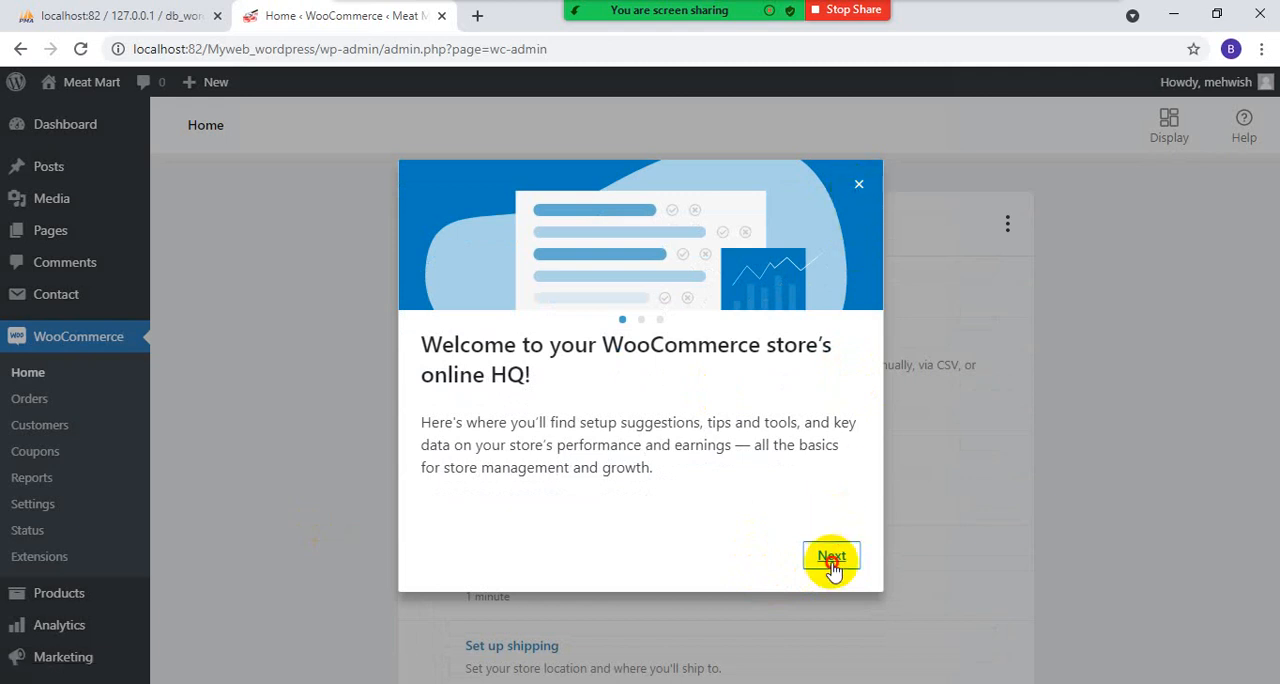
left_click(830, 566)
left_click(824, 562)
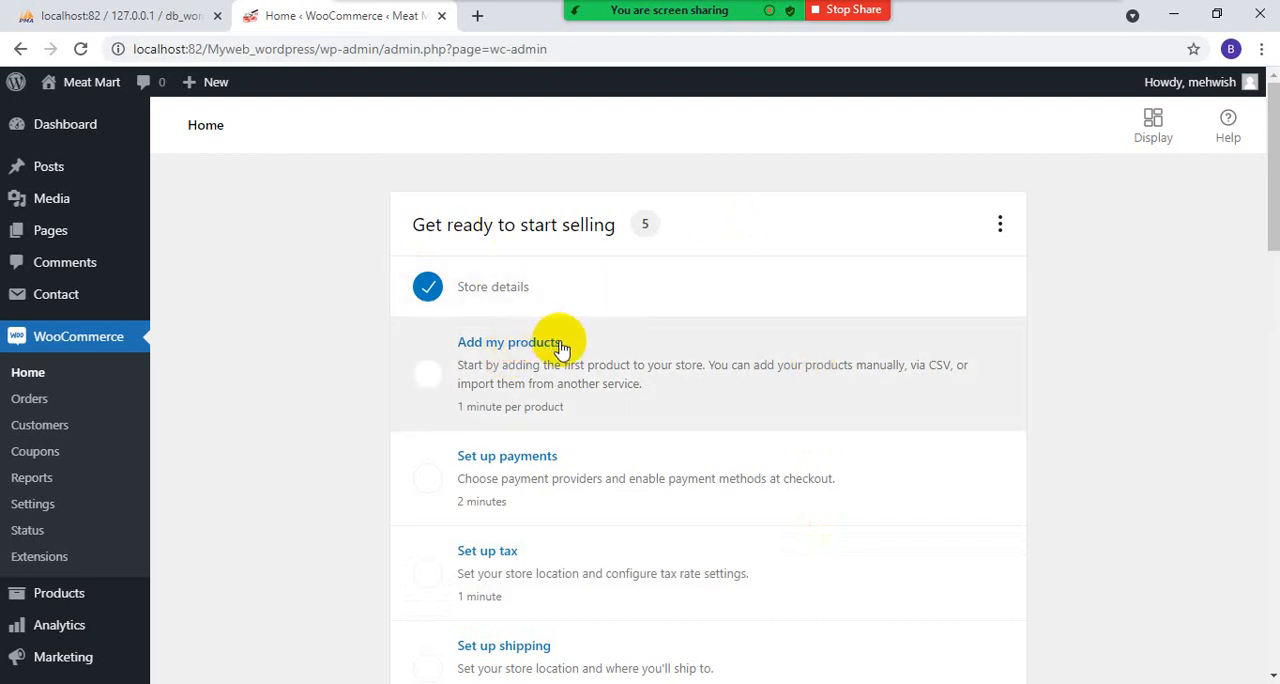
- Check the completed store details from the setup task list and return to the WooCommerce home
scroll(555, 345, "down", 1)
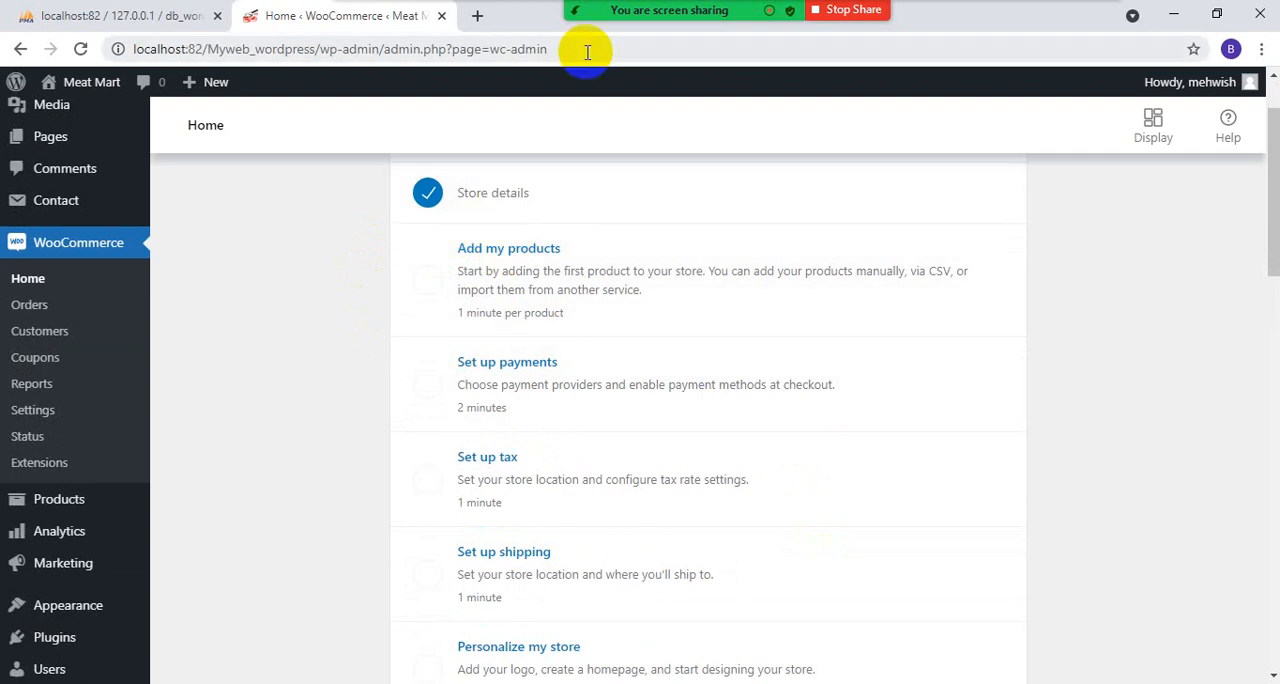
left_click(491, 200)
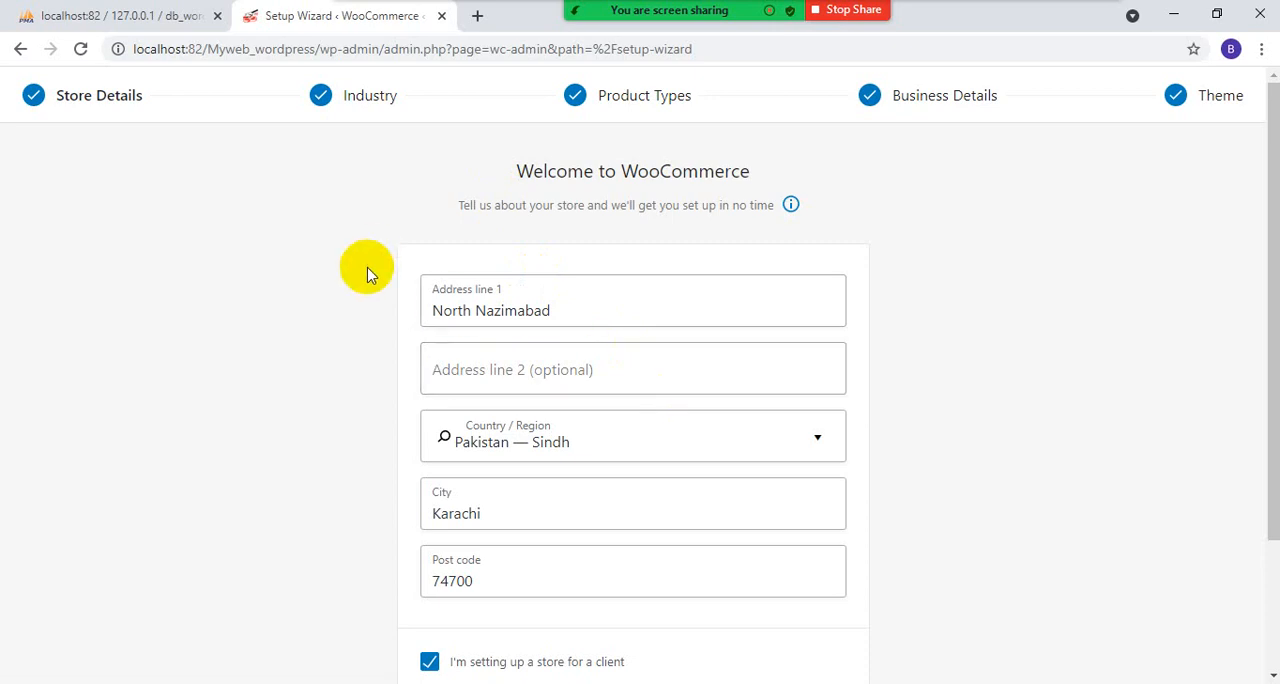
left_click(19, 50)
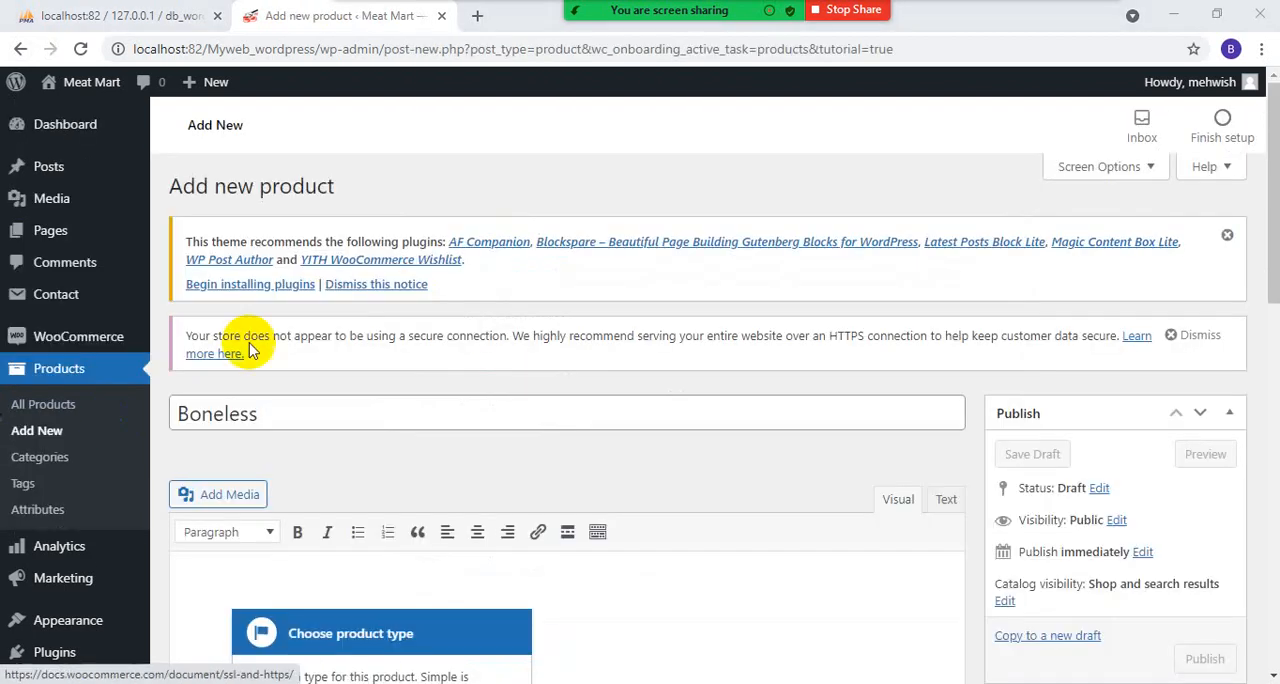
- Start adding a product manually with the name Boneless and keep Simple product as its type
scroll(290, 330, "down", 2)
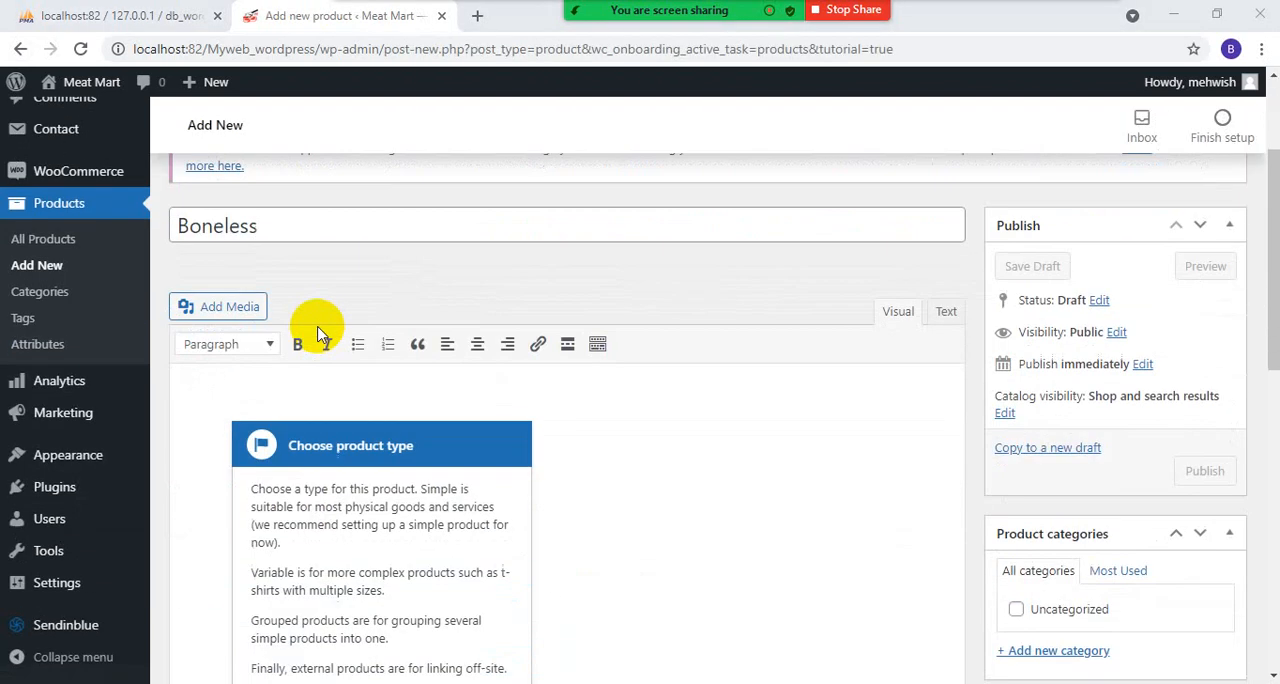
left_click_drag(286, 223, 135, 217)
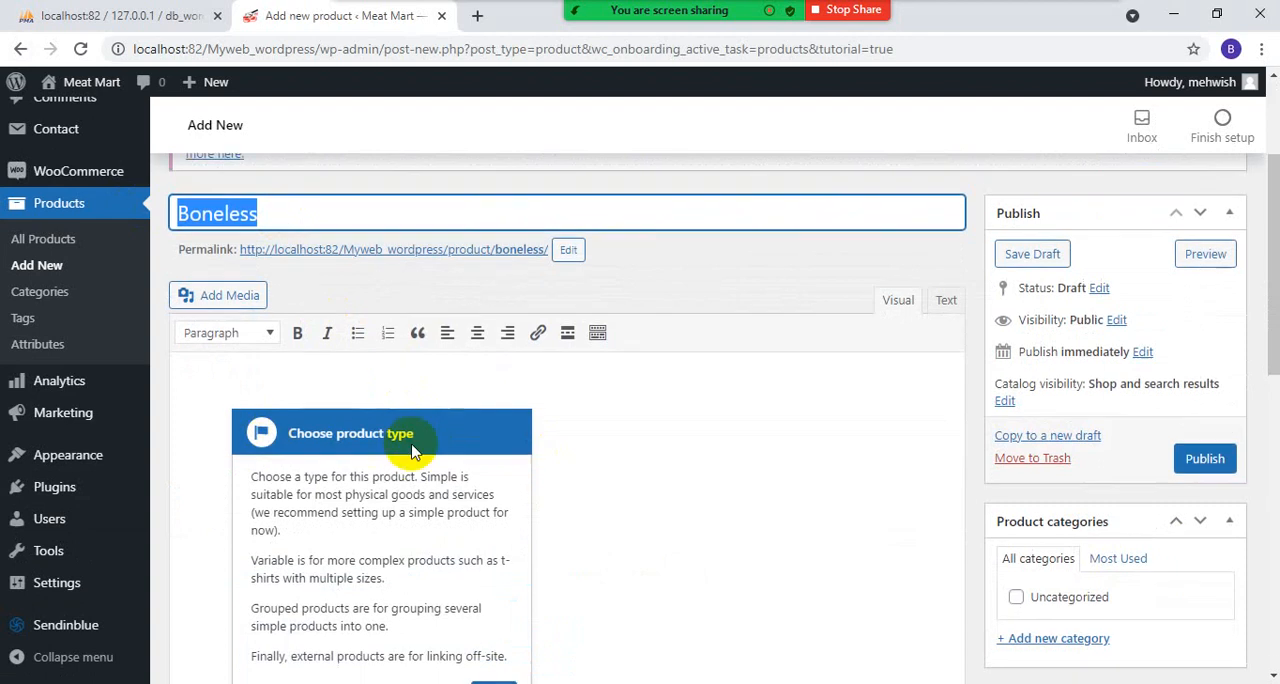
scroll(413, 450, "down", 3)
left_click(458, 486)
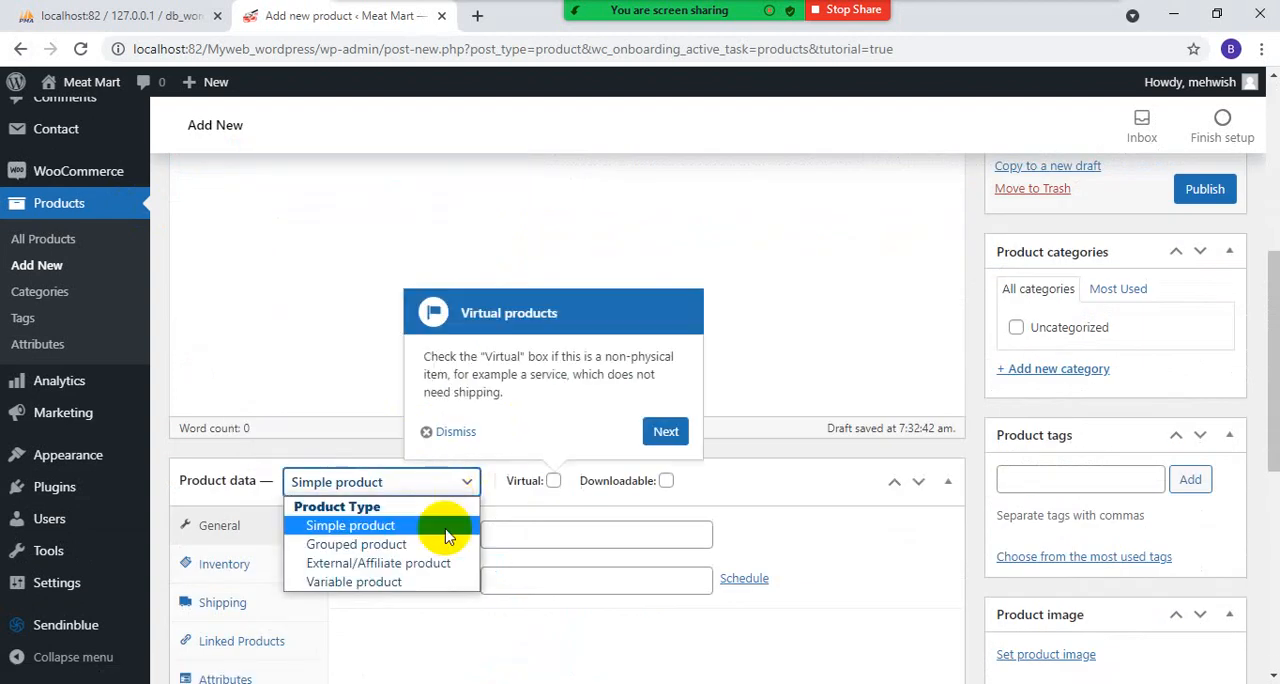
left_click(346, 413)
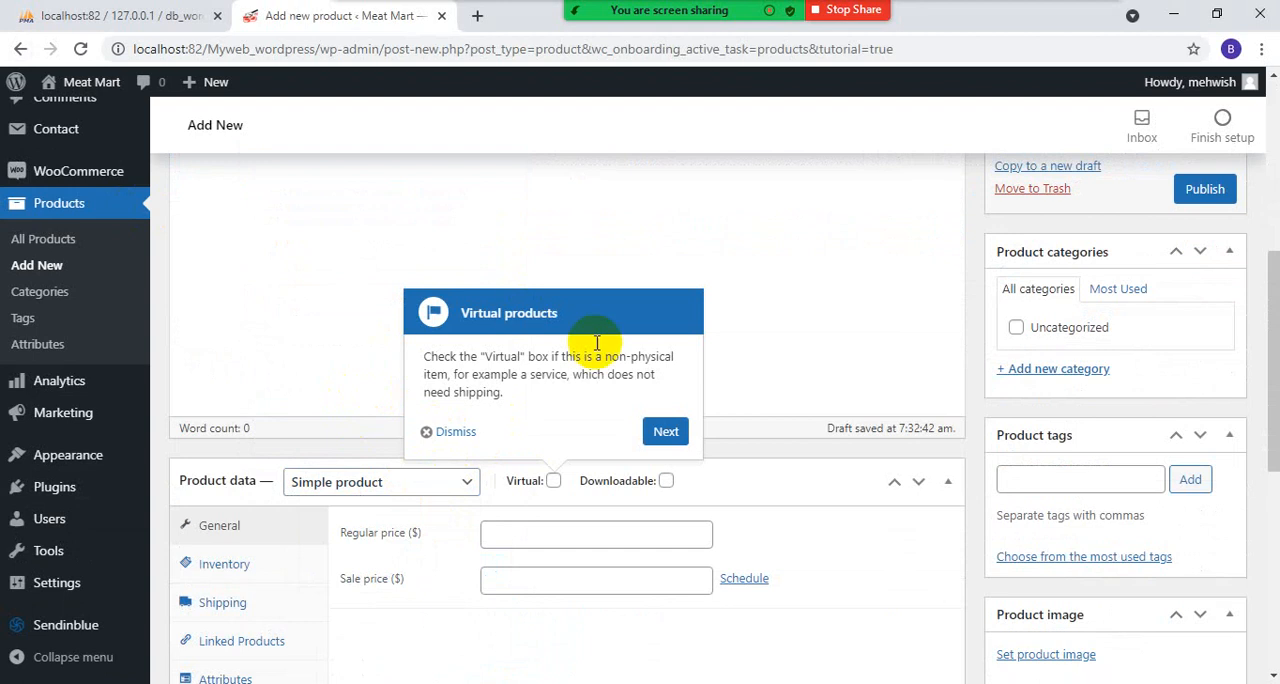
- Advance the product guide past virtual products and mark the product as Virtual
mouse_move(535, 488)
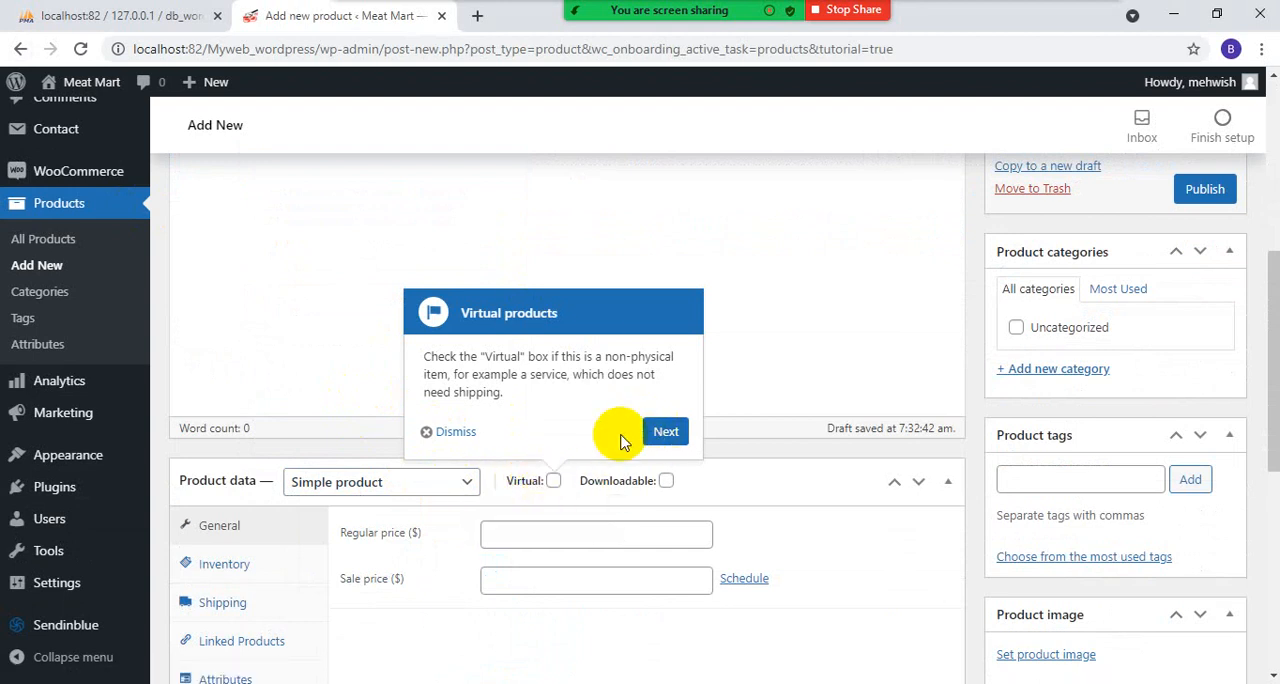
left_click(652, 432)
left_click(554, 481)
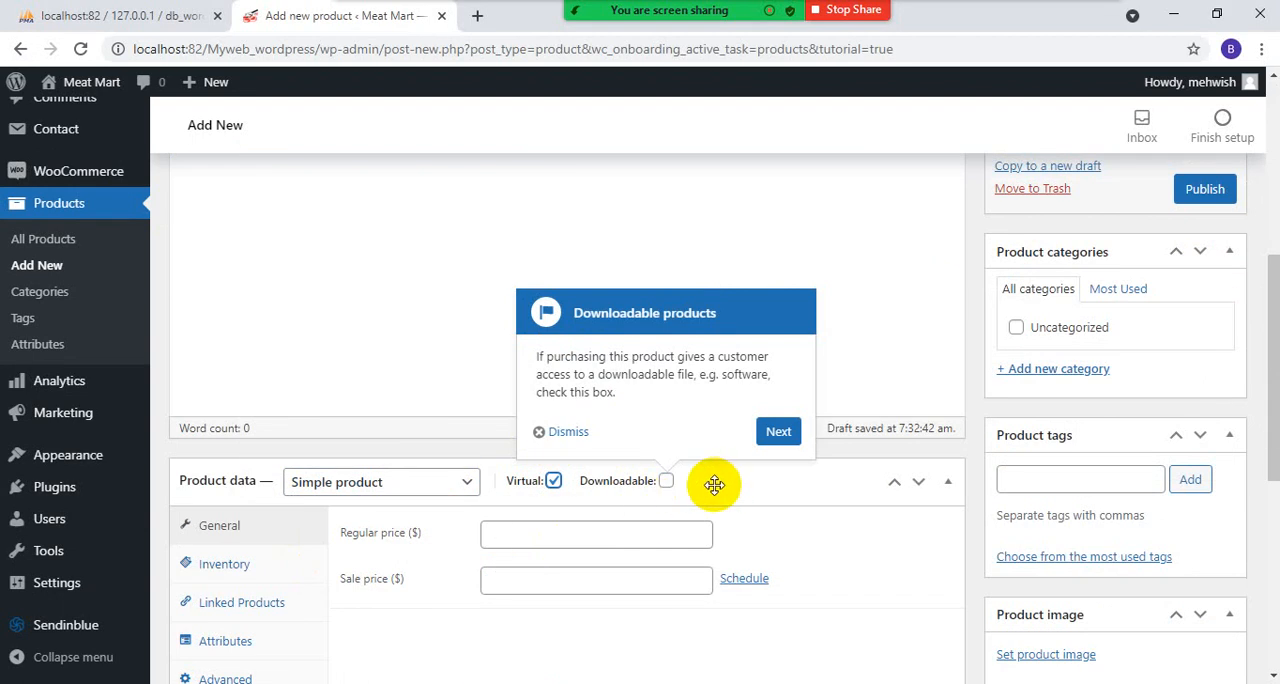
- Enter the product description lines "JShgaudgusbf", "ehbwjfgreugre" and "hugeurhg", and dismiss the product guide
scroll(405, 325, "up", 2)
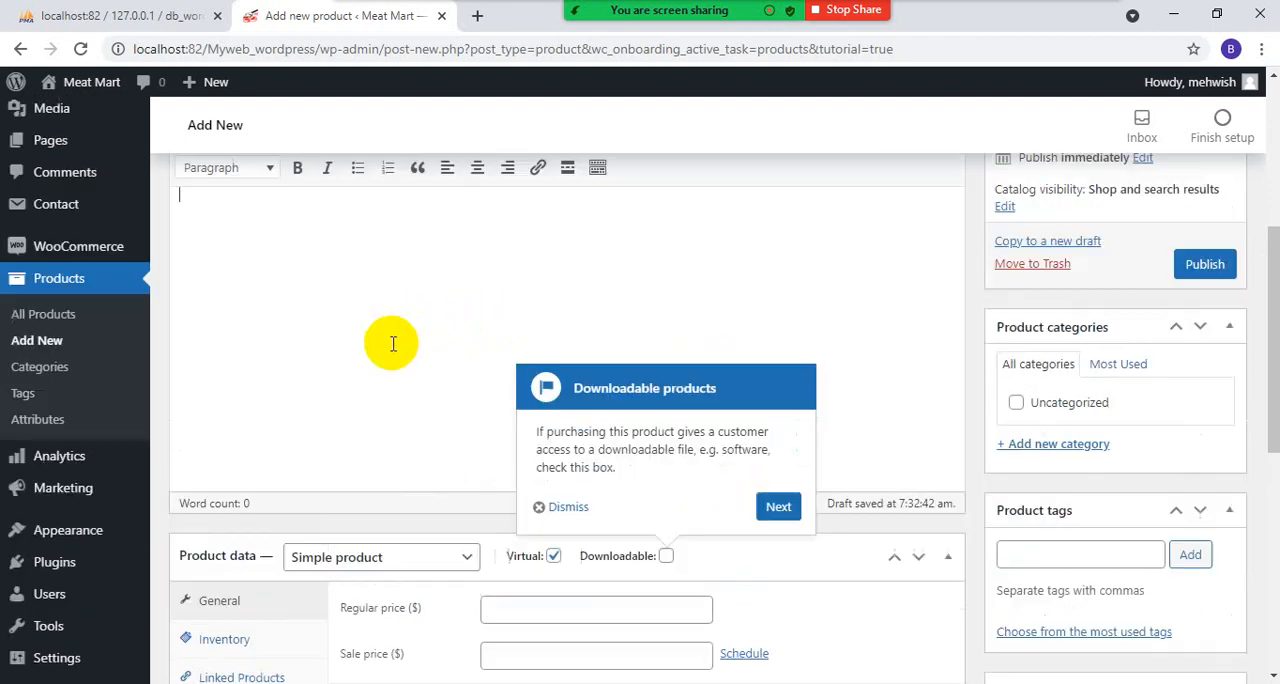
left_click(297, 350)
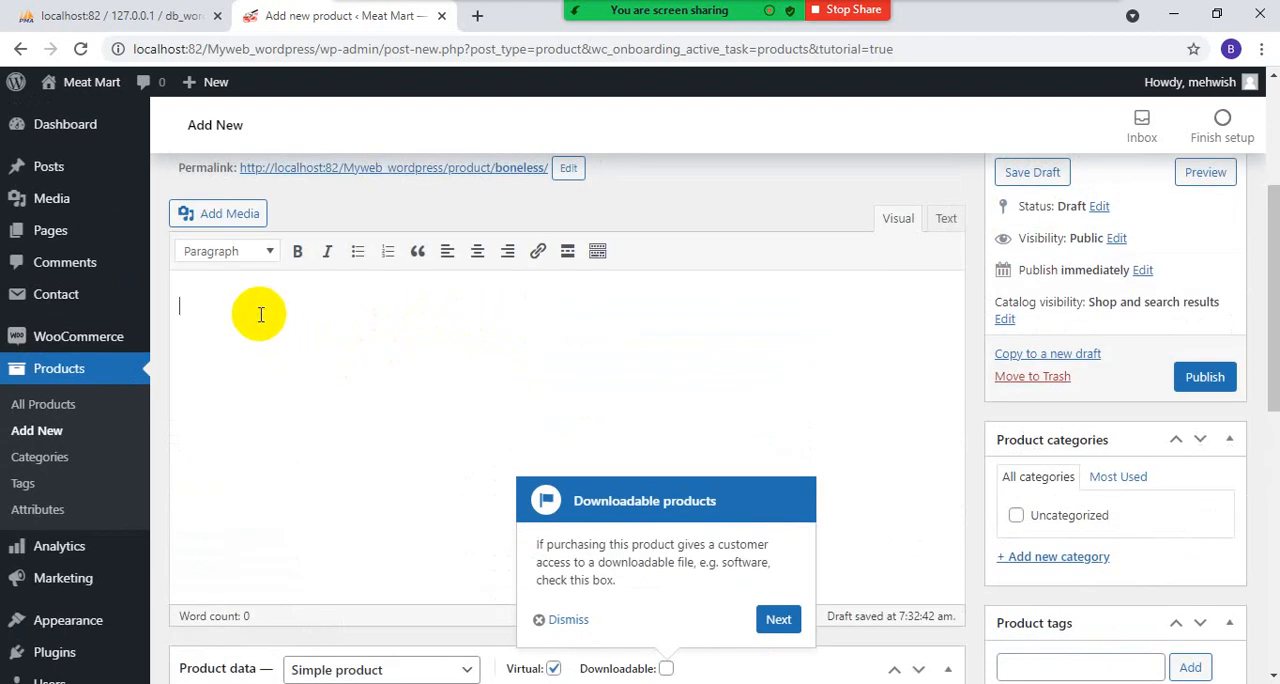
type("JShgaudgusbf")
key("Return")
type("ehbwjfgreugre")
key("Return")
type("hugeurhg")
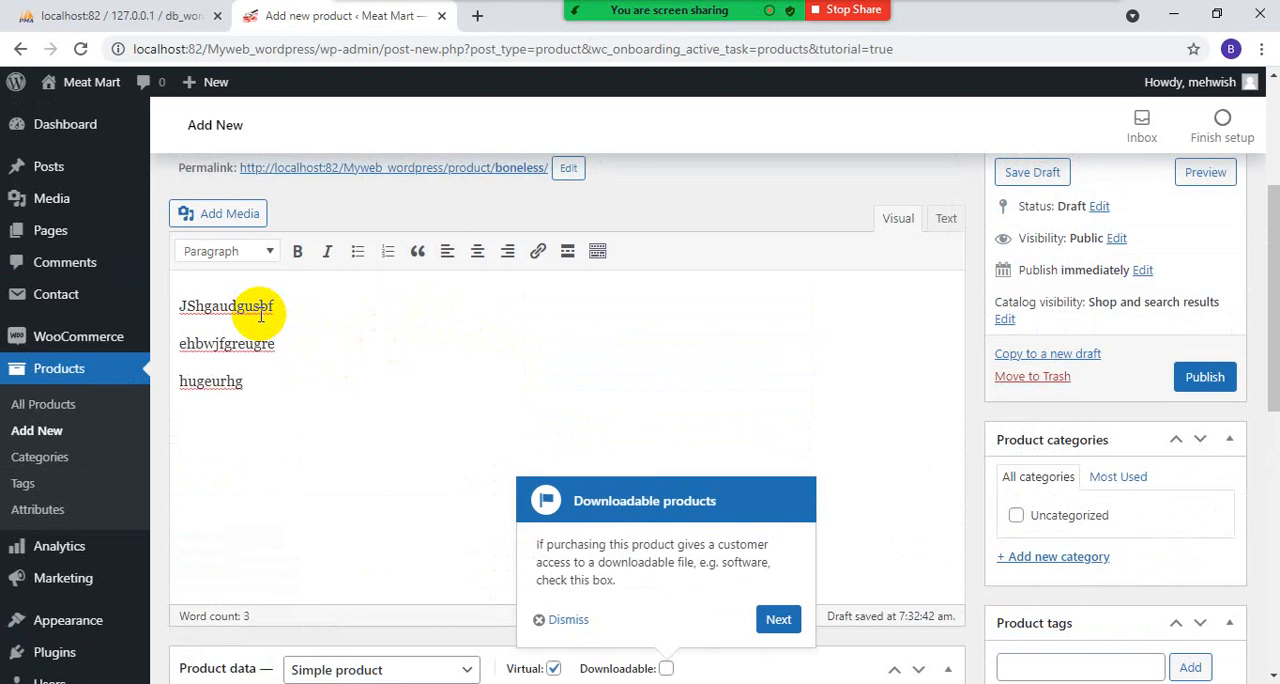
left_click(562, 620)
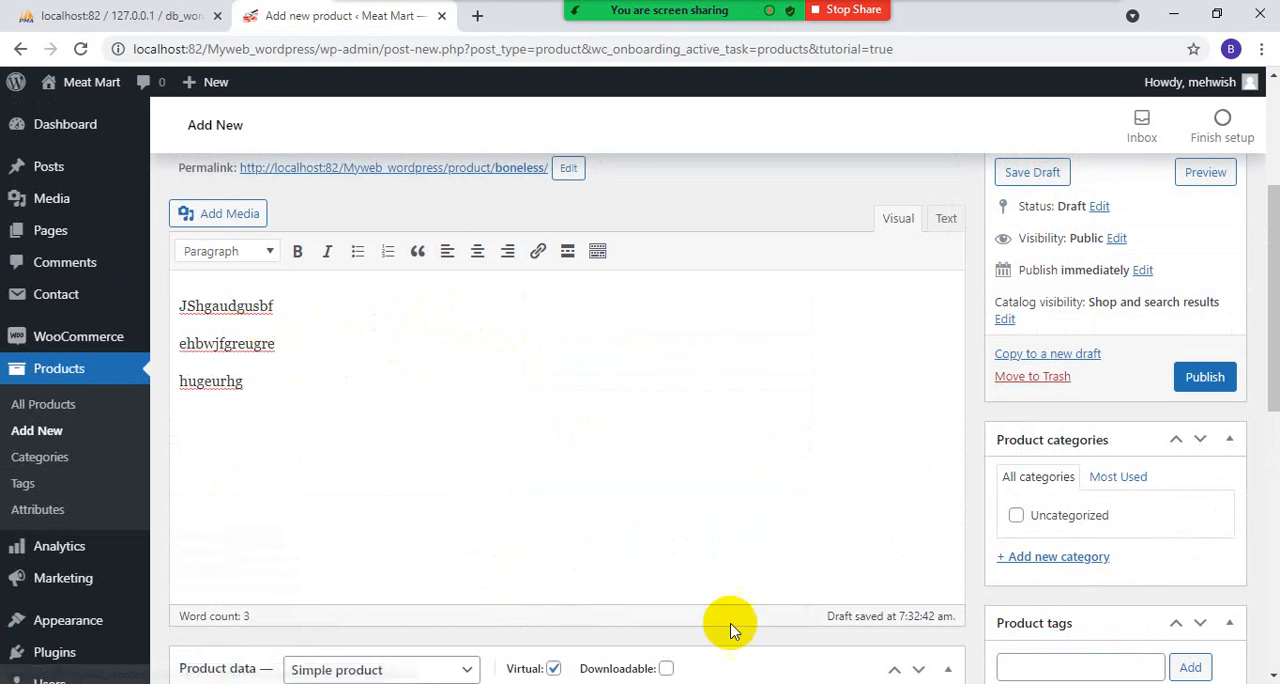
- Set the product's regular price to 400 in its general product data
scroll(730, 630, "down", 4)
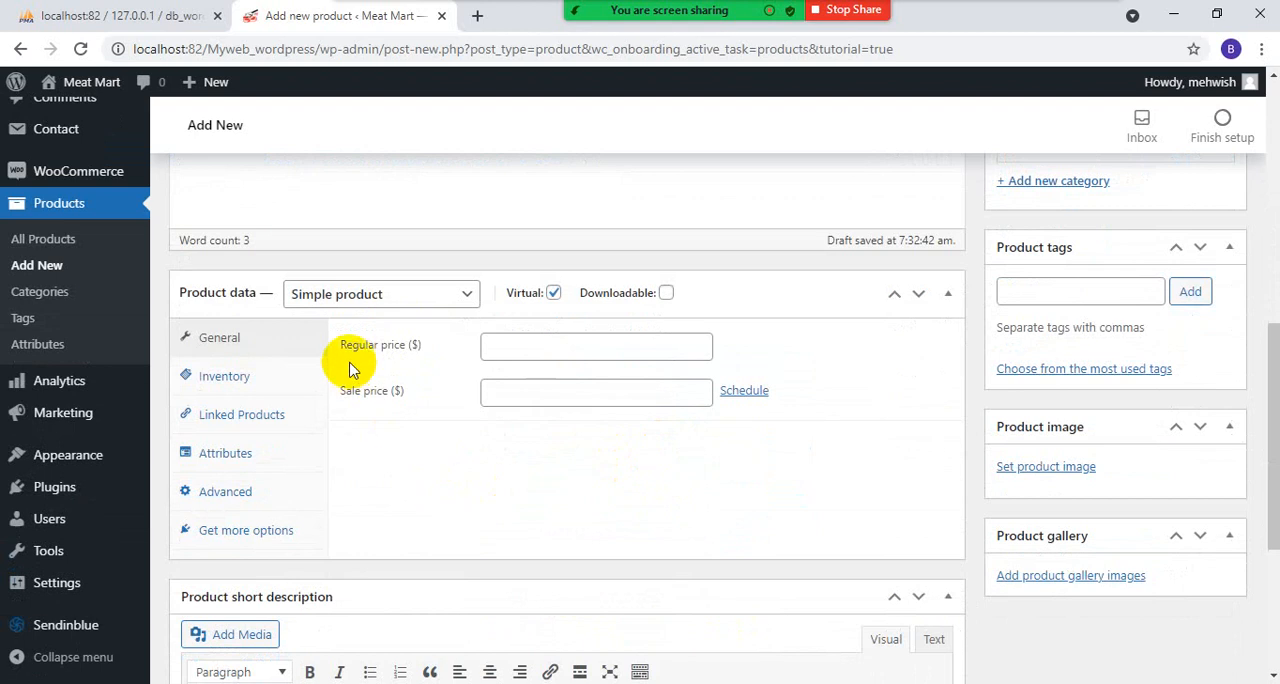
left_click(224, 377)
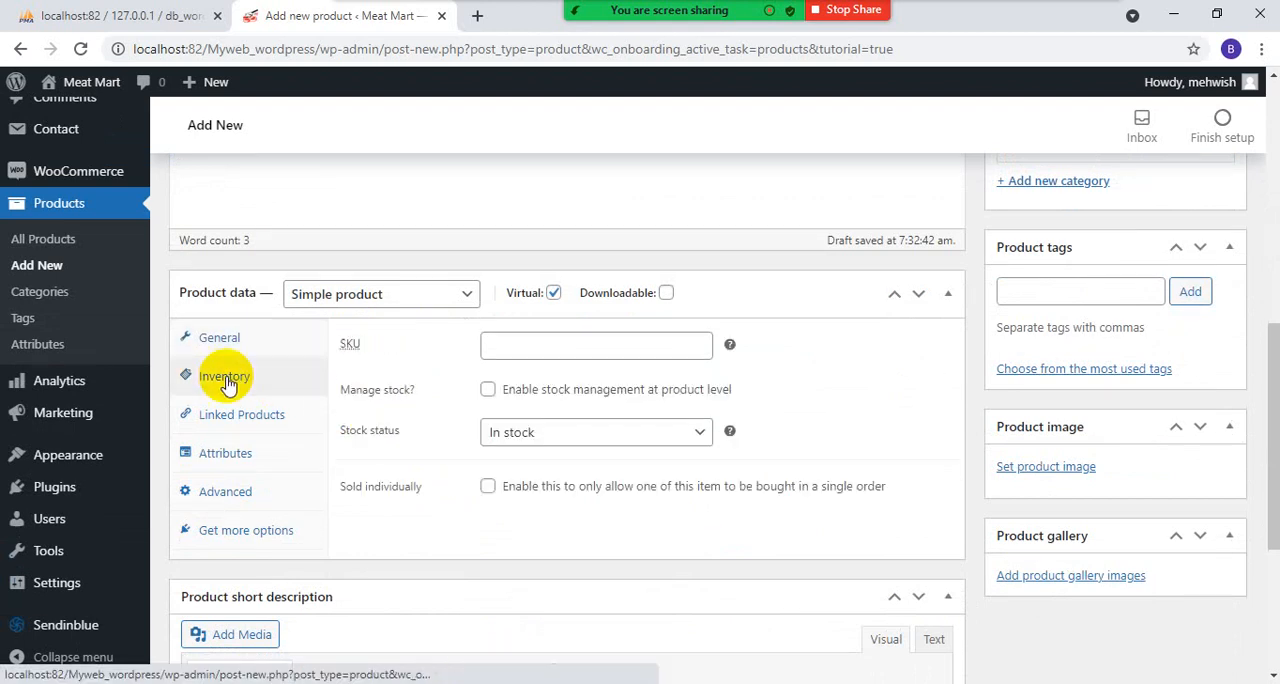
left_click(228, 343)
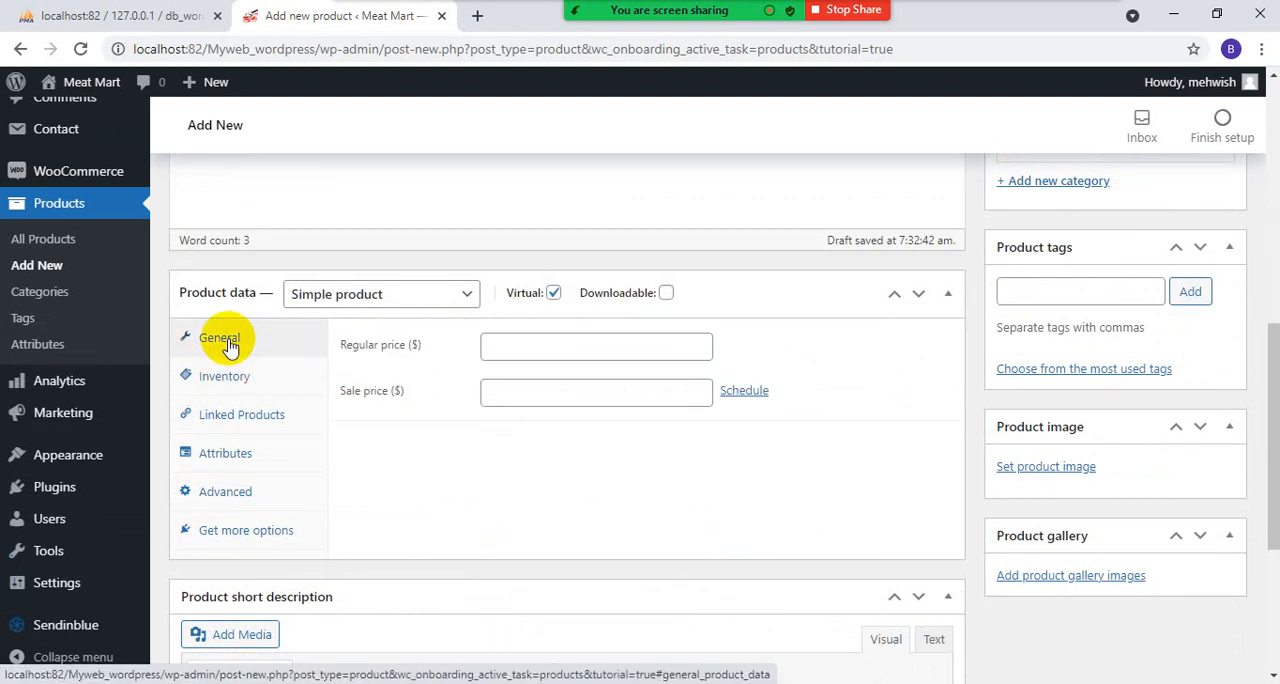
left_click(539, 347)
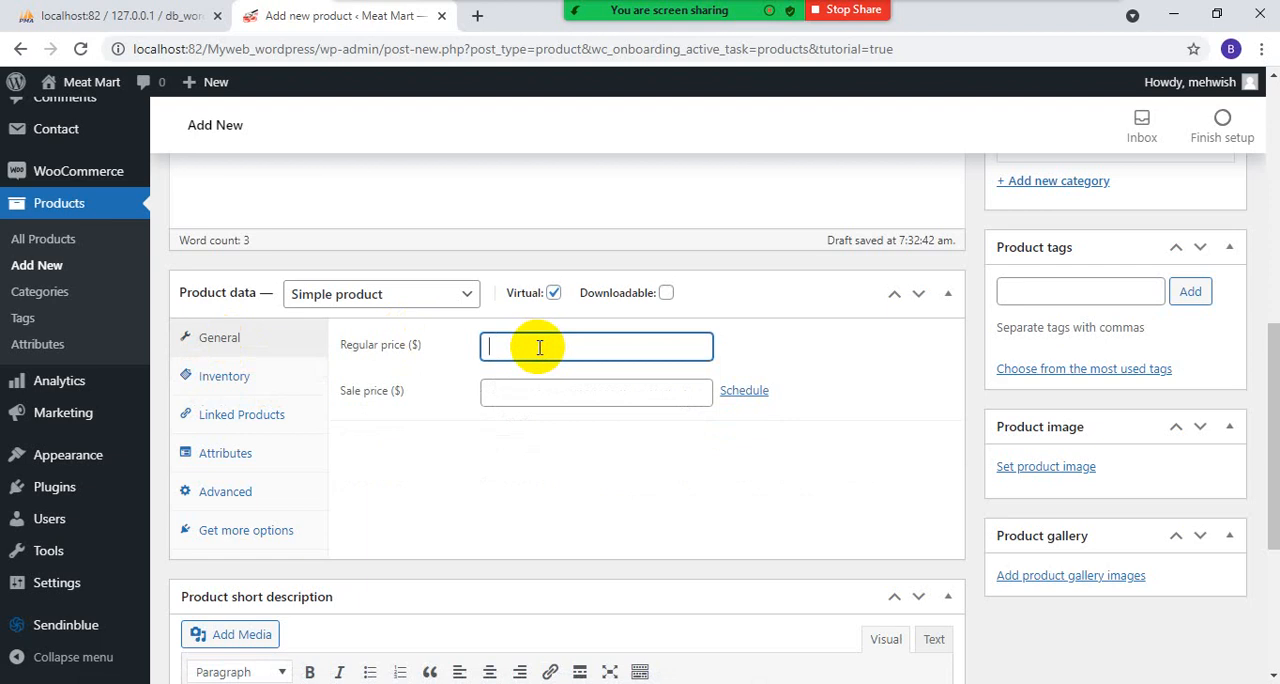
type("400")
- Set the product's SKU to CH-001 in the inventory data and keep its stock status as In stock
left_click(256, 391)
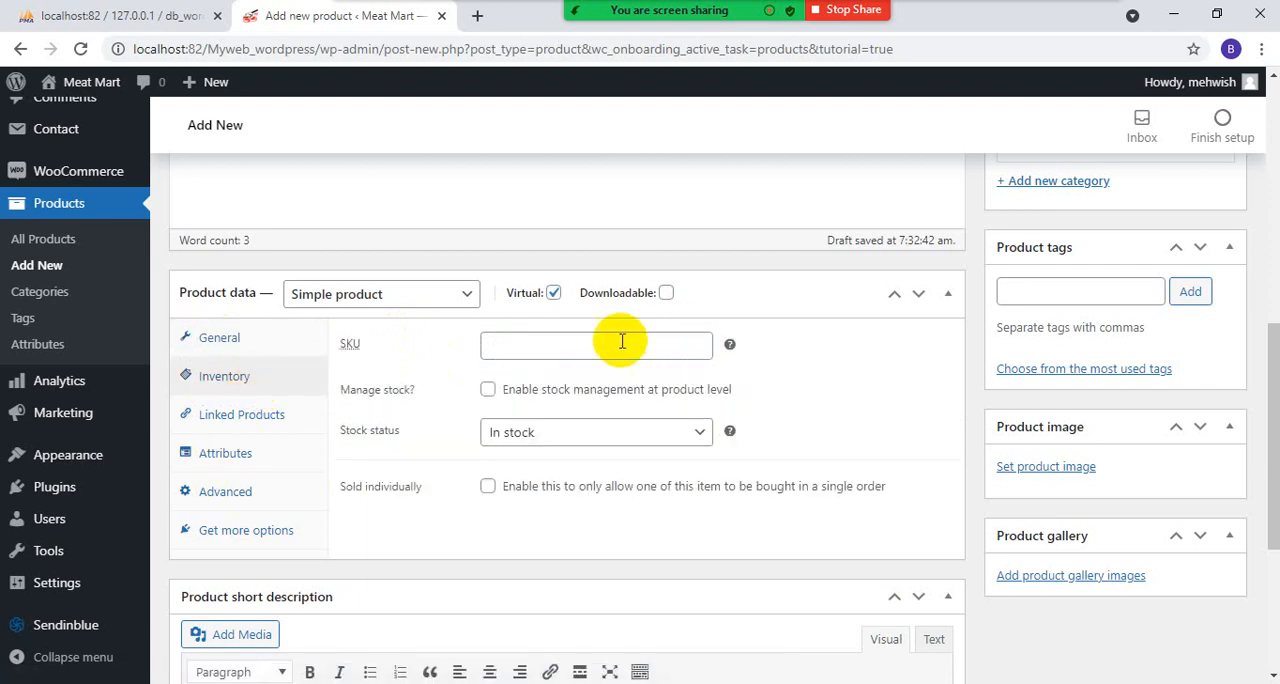
mouse_move(730, 345)
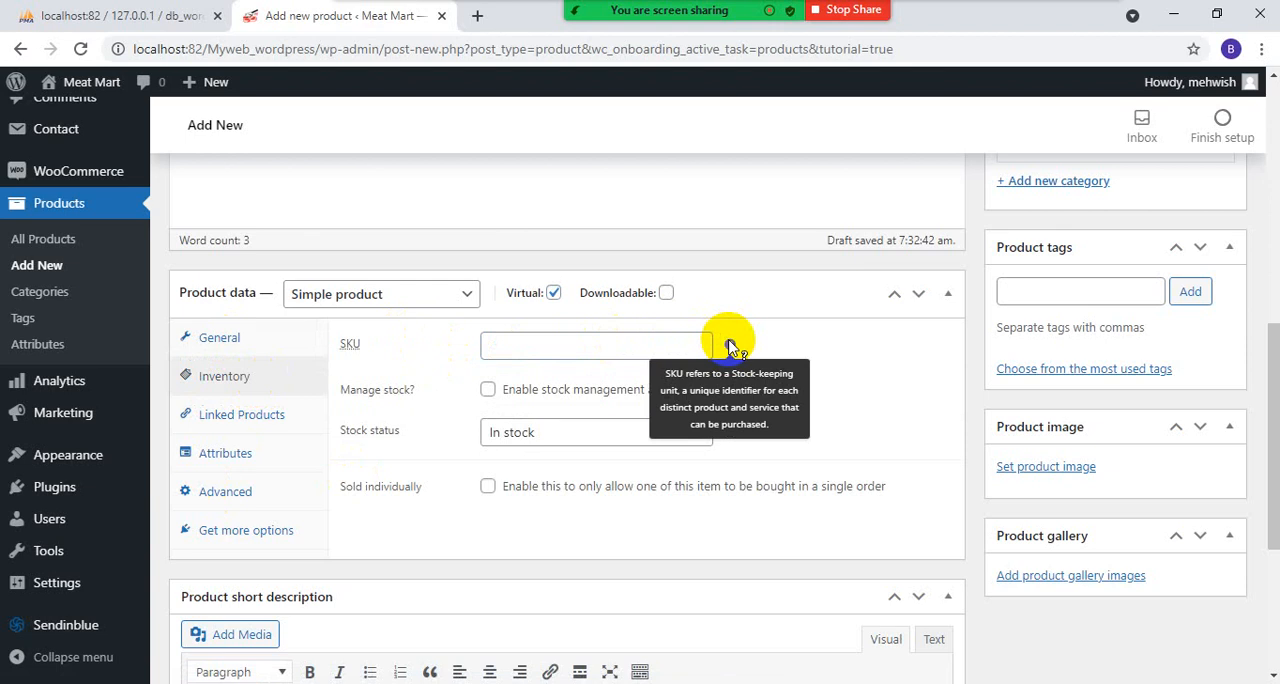
left_click(616, 340)
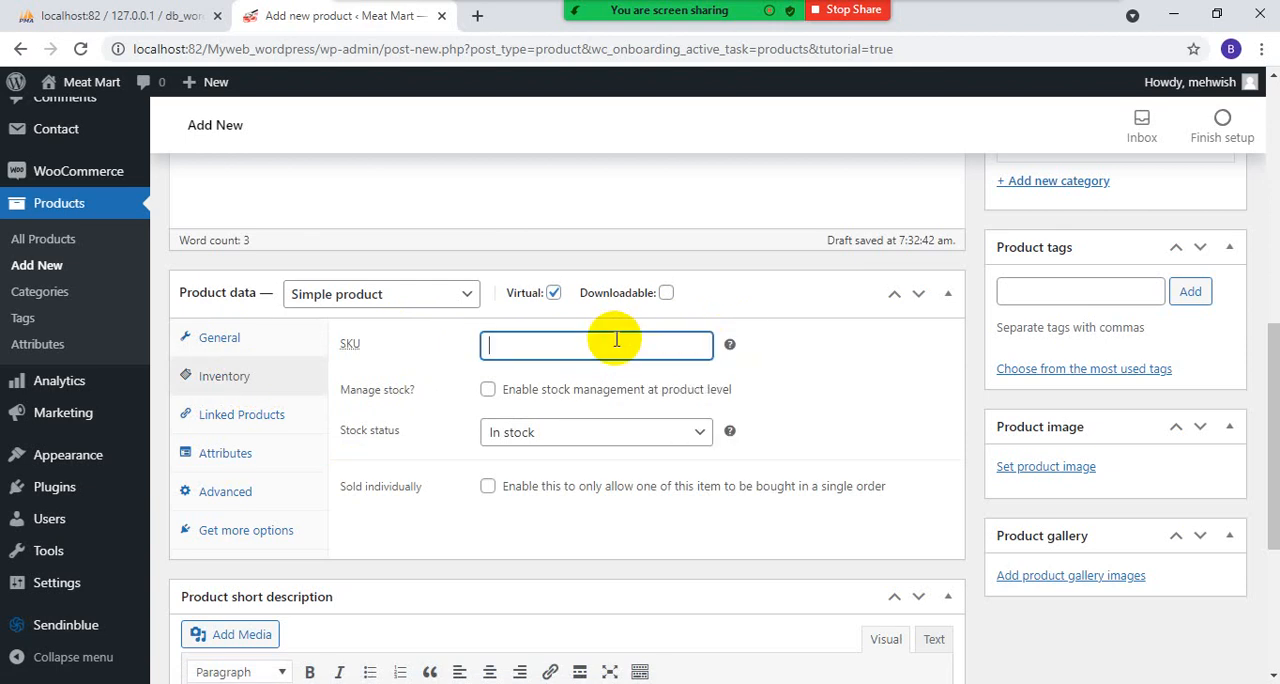
type("CH-001")
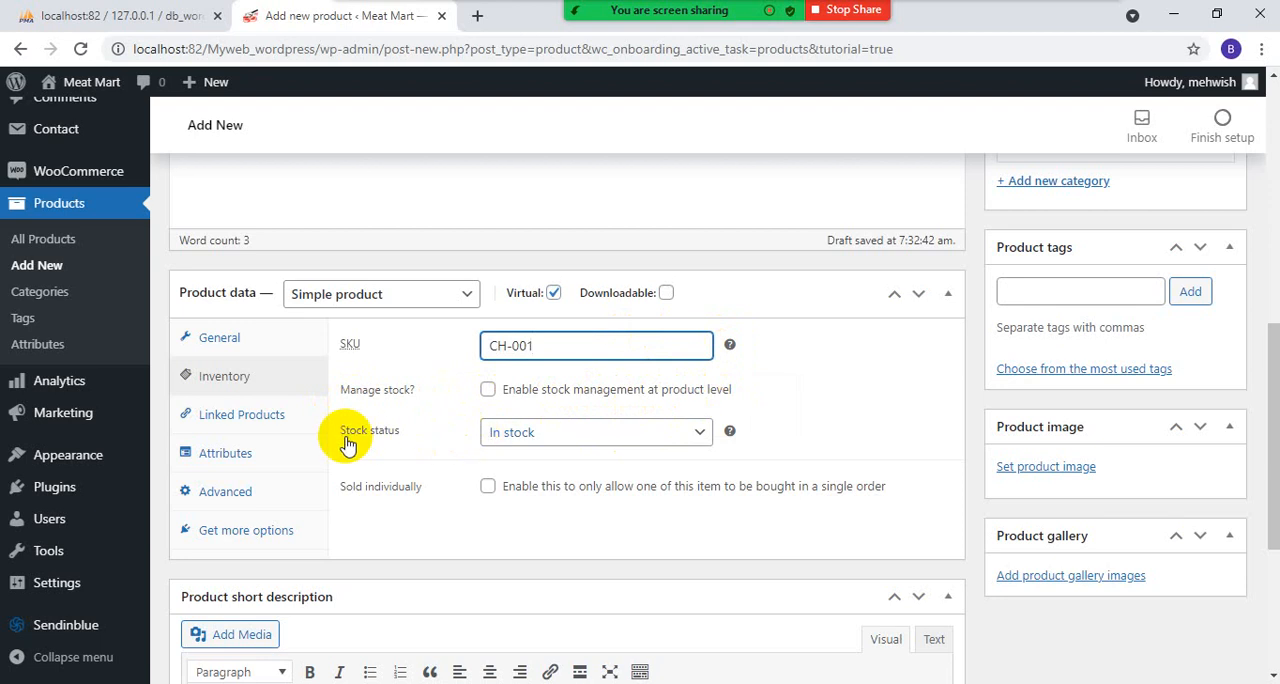
left_click(645, 436)
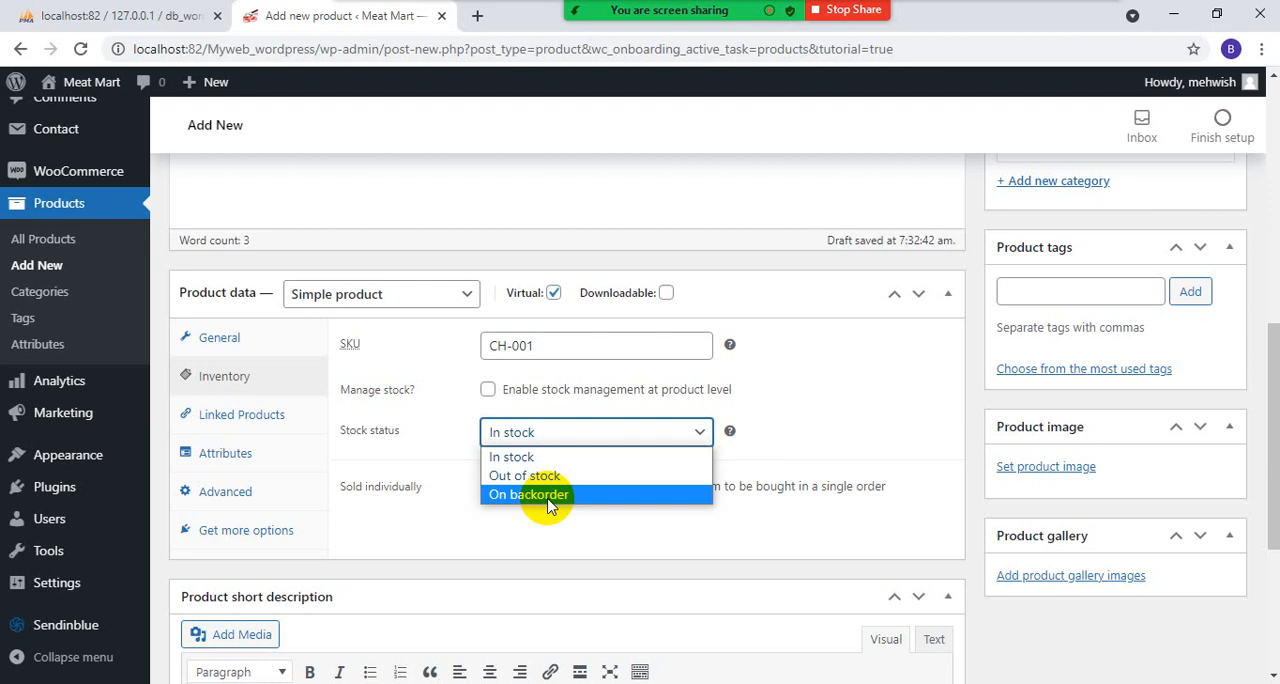
left_click(643, 434)
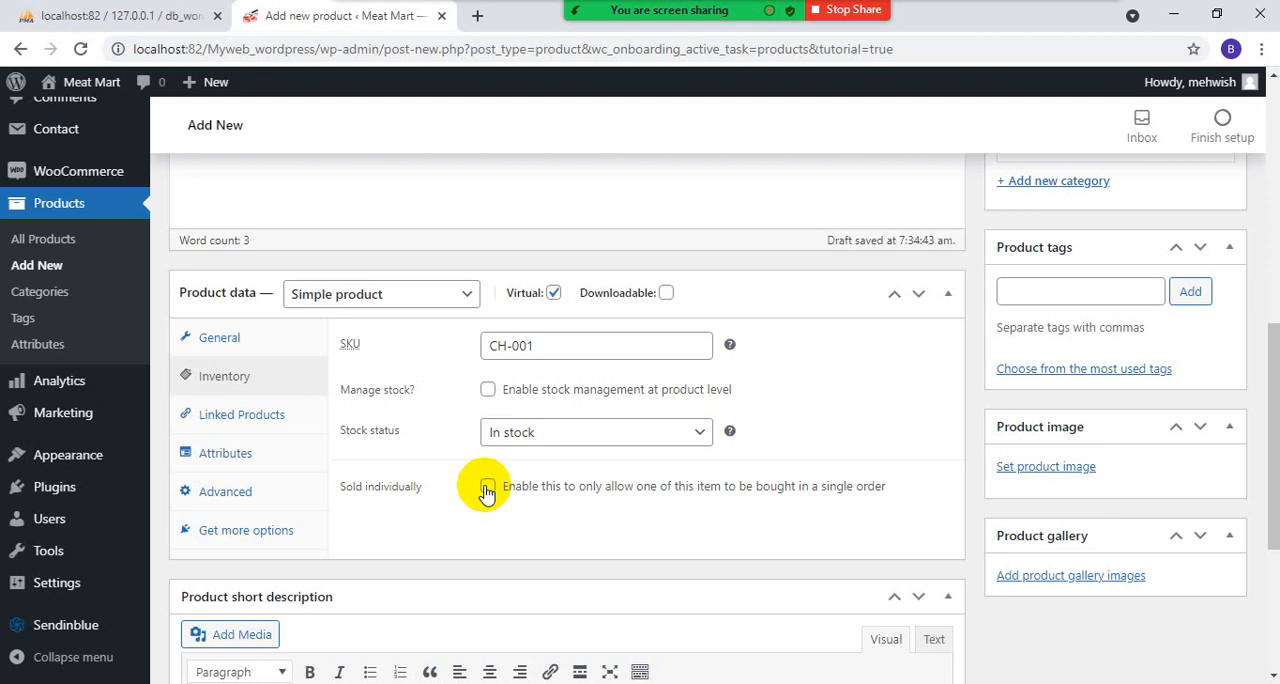
- Examine the product's linked products, attributes and advanced settings
scroll(551, 478, "down", 3)
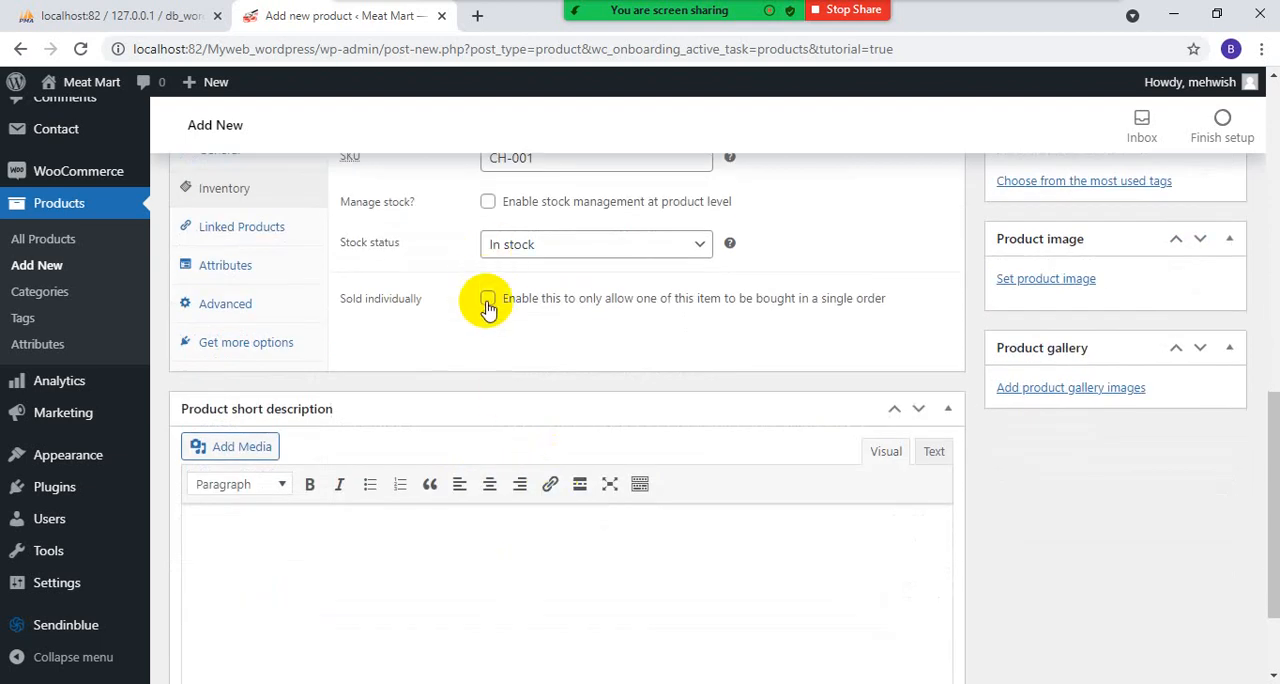
scroll(487, 308, "up", 1)
left_click(251, 321)
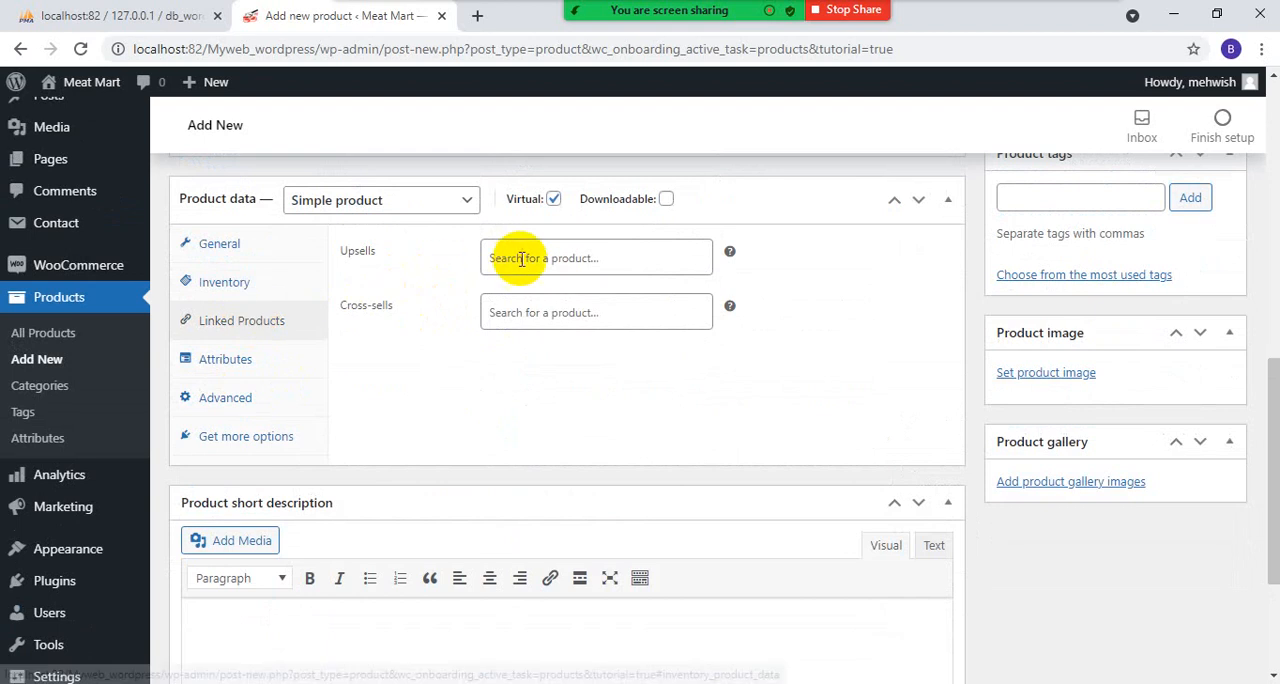
mouse_move(733, 255)
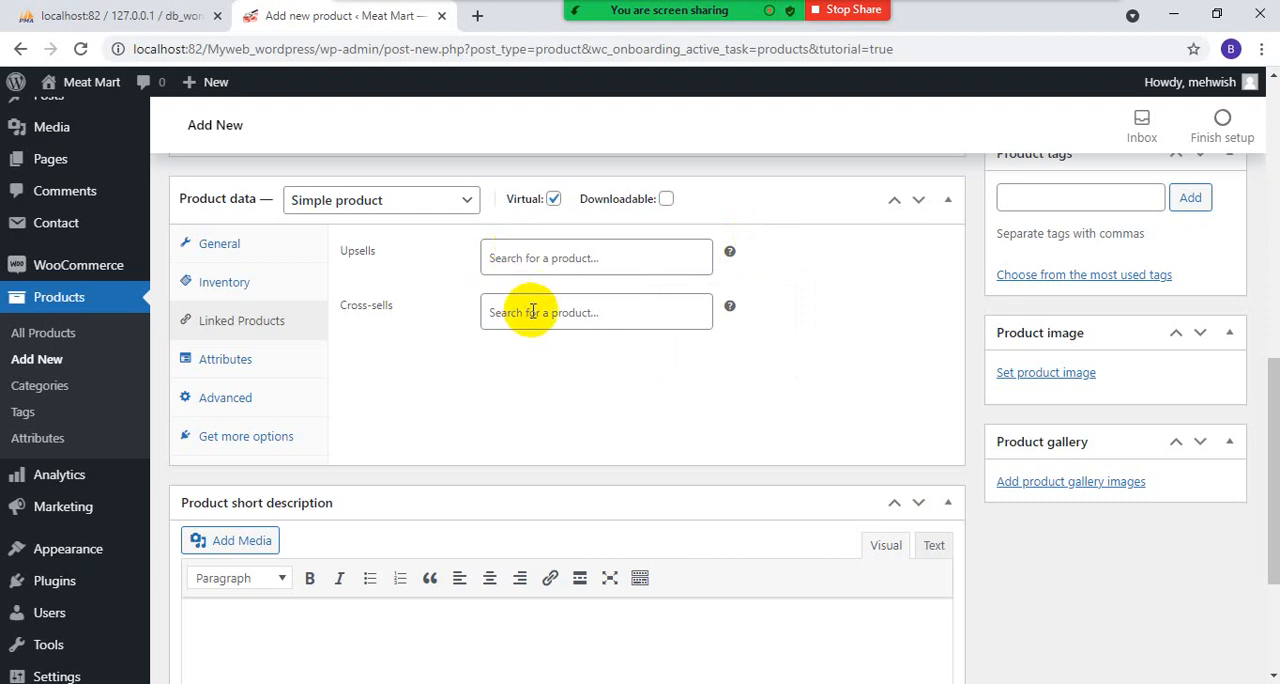
left_click(203, 365)
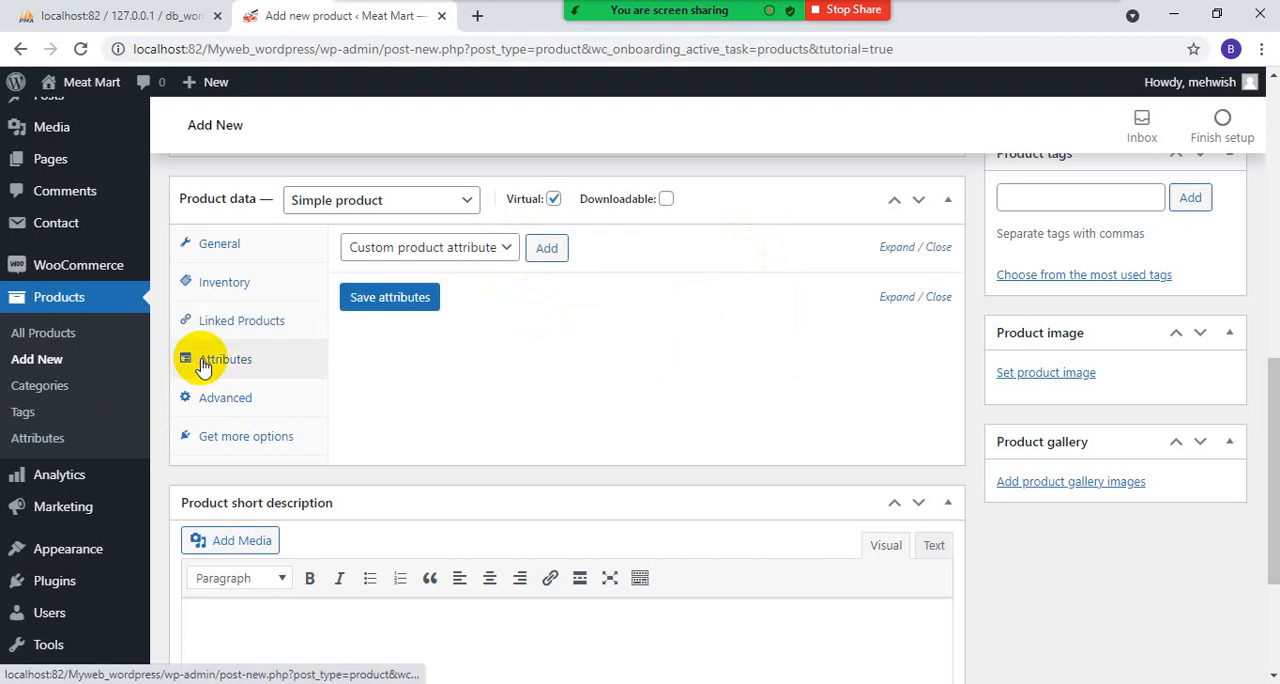
left_click(215, 400)
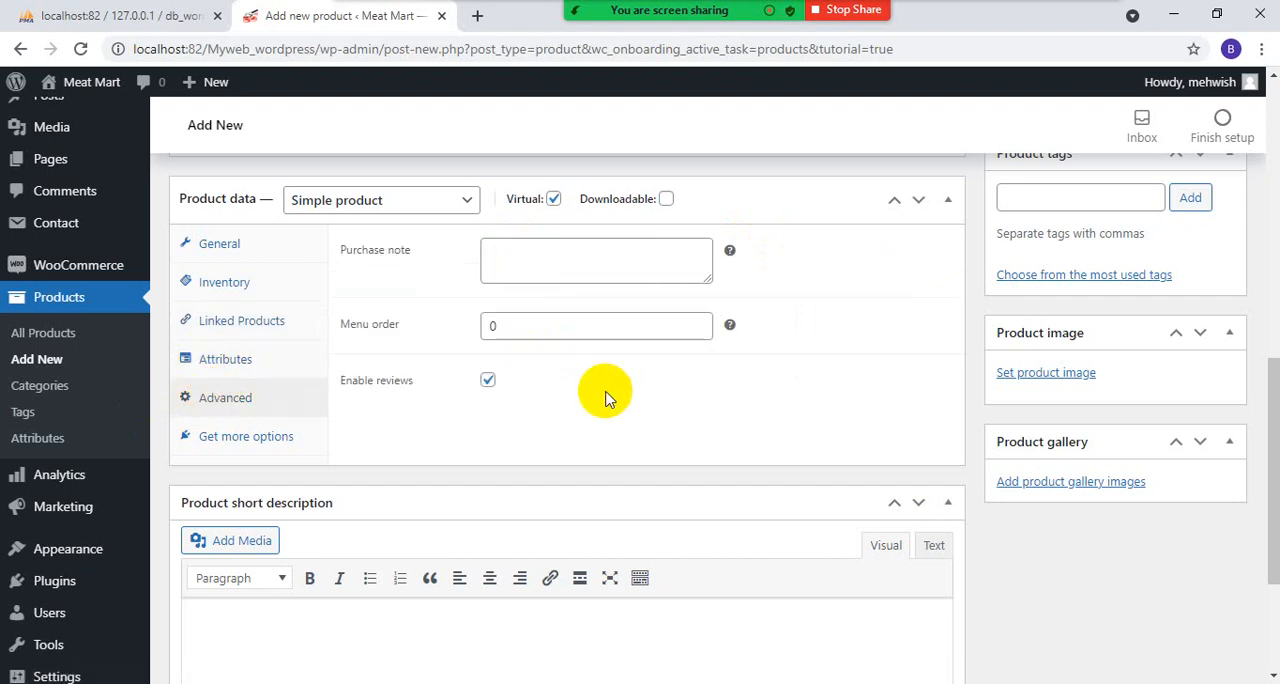
- Enter "hbdfjvbjvfbhdsvbhxnv cxnv" as the product short description after viewing the extra product options
left_click(272, 441)
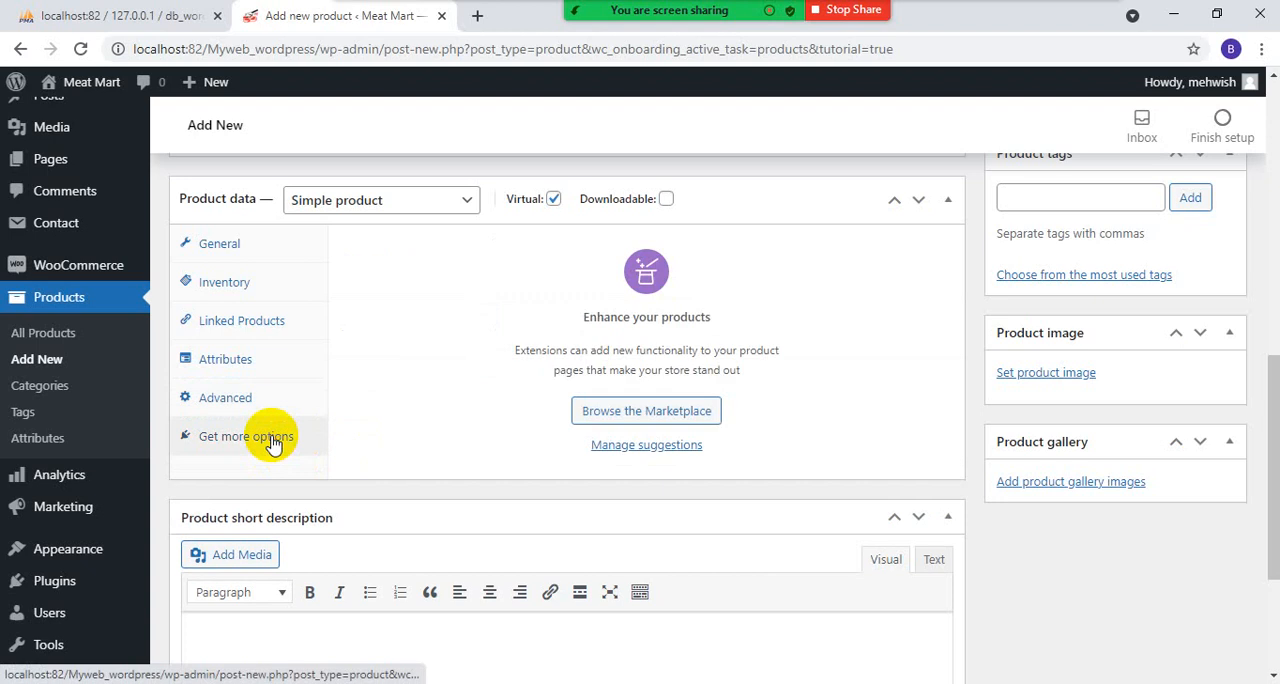
scroll(262, 465, "down", 2)
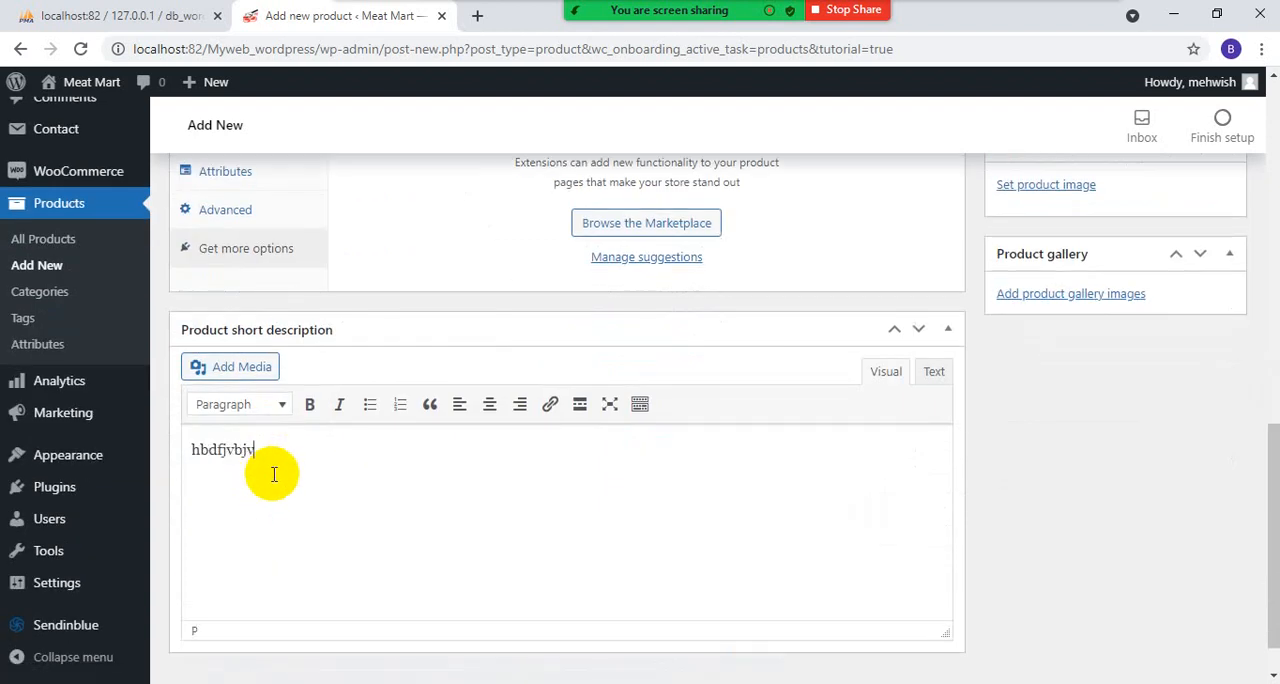
type("hdsvbhxnv cxnv")
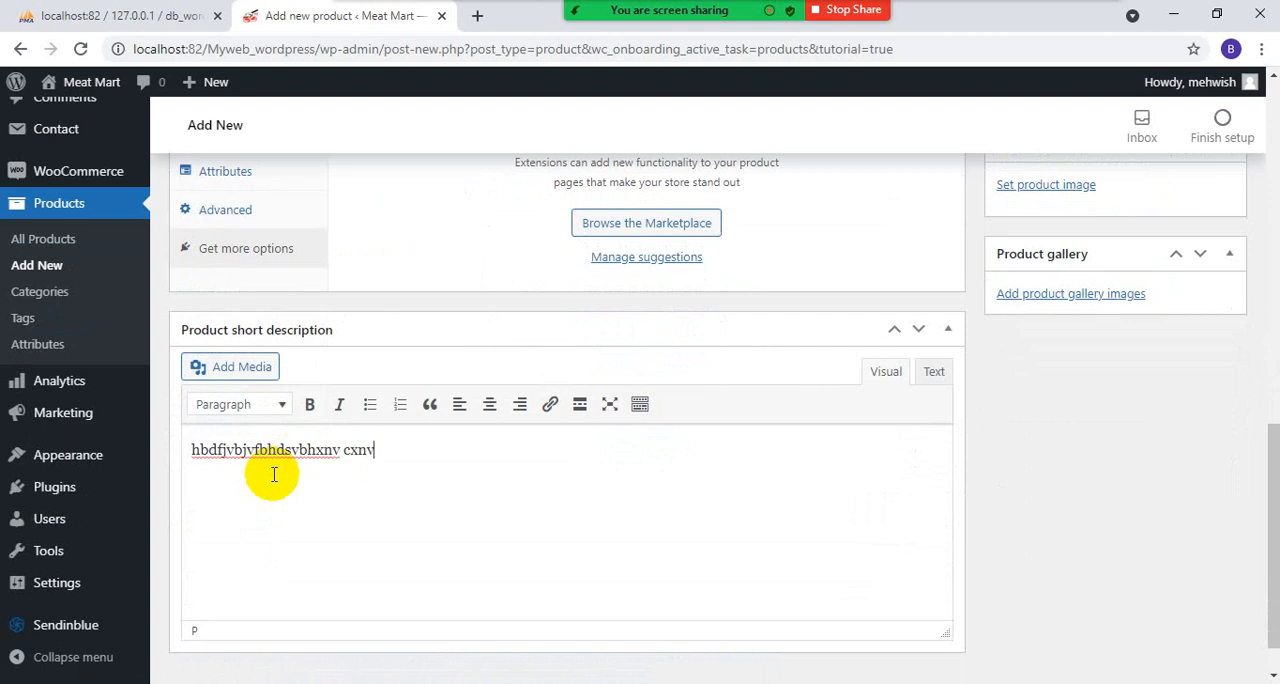
- Set the first Meat Mart logo in the media library as the product image
scroll(409, 486, "down", 1)
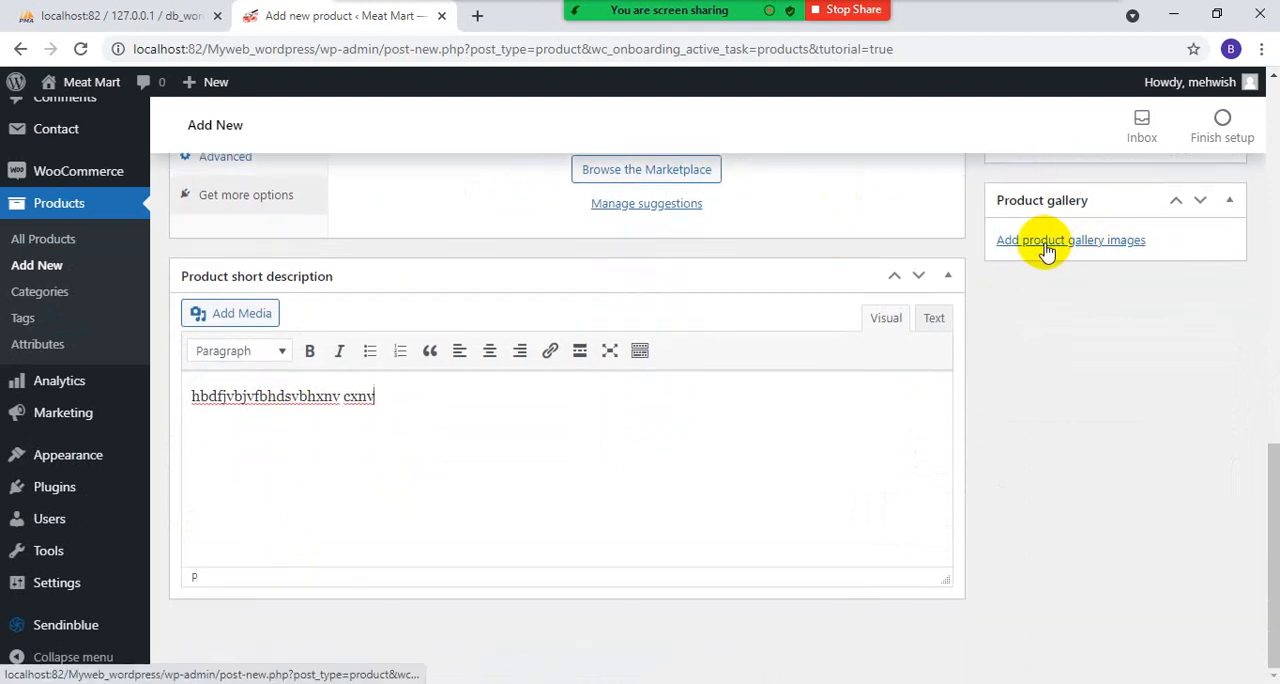
scroll(1046, 254, "up", 2)
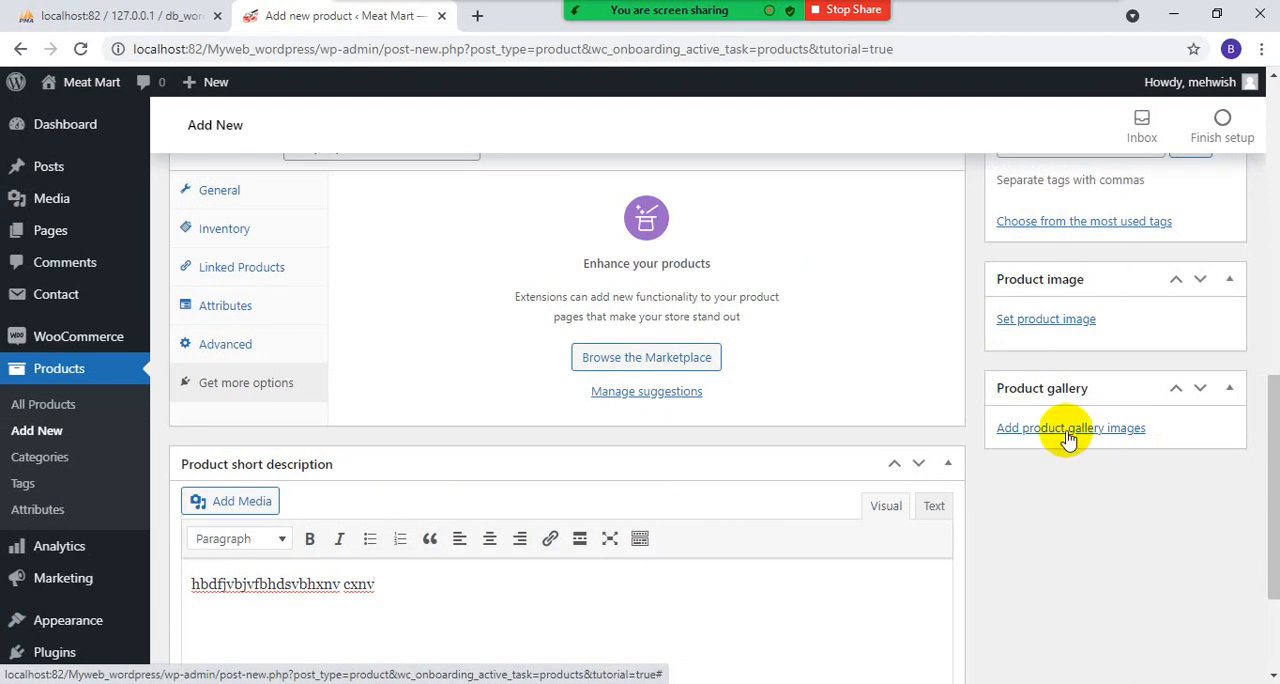
left_click(1080, 322)
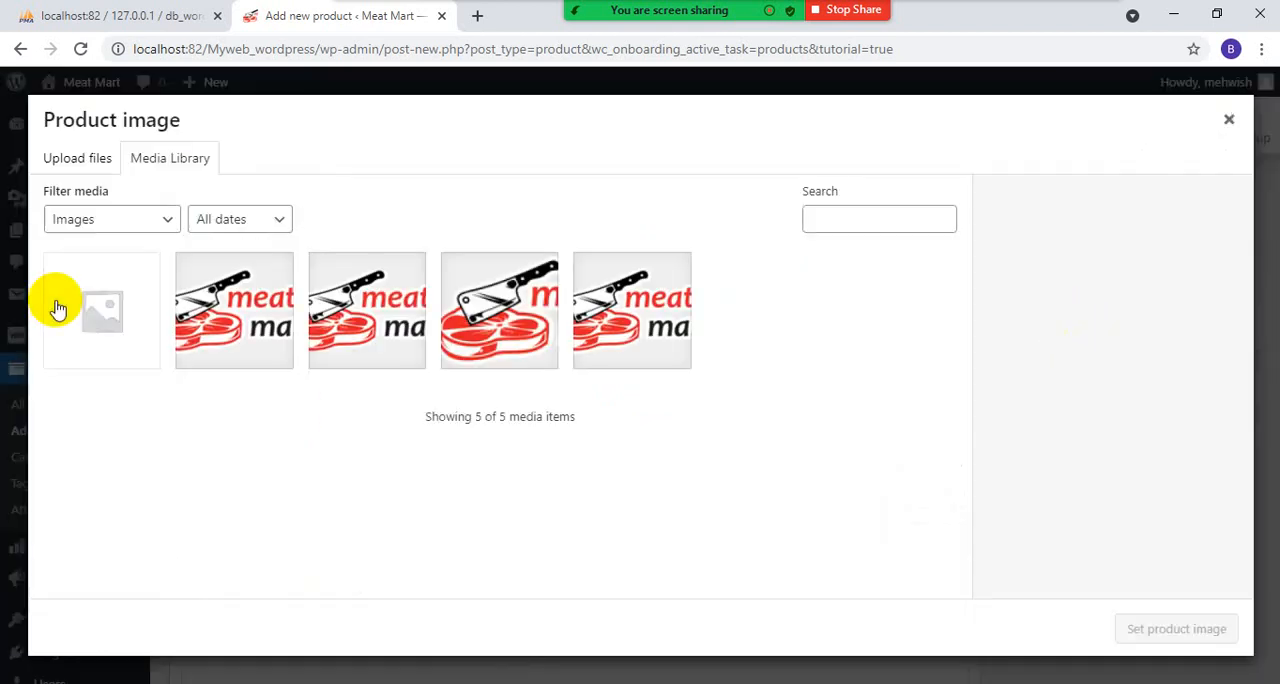
left_click(240, 308)
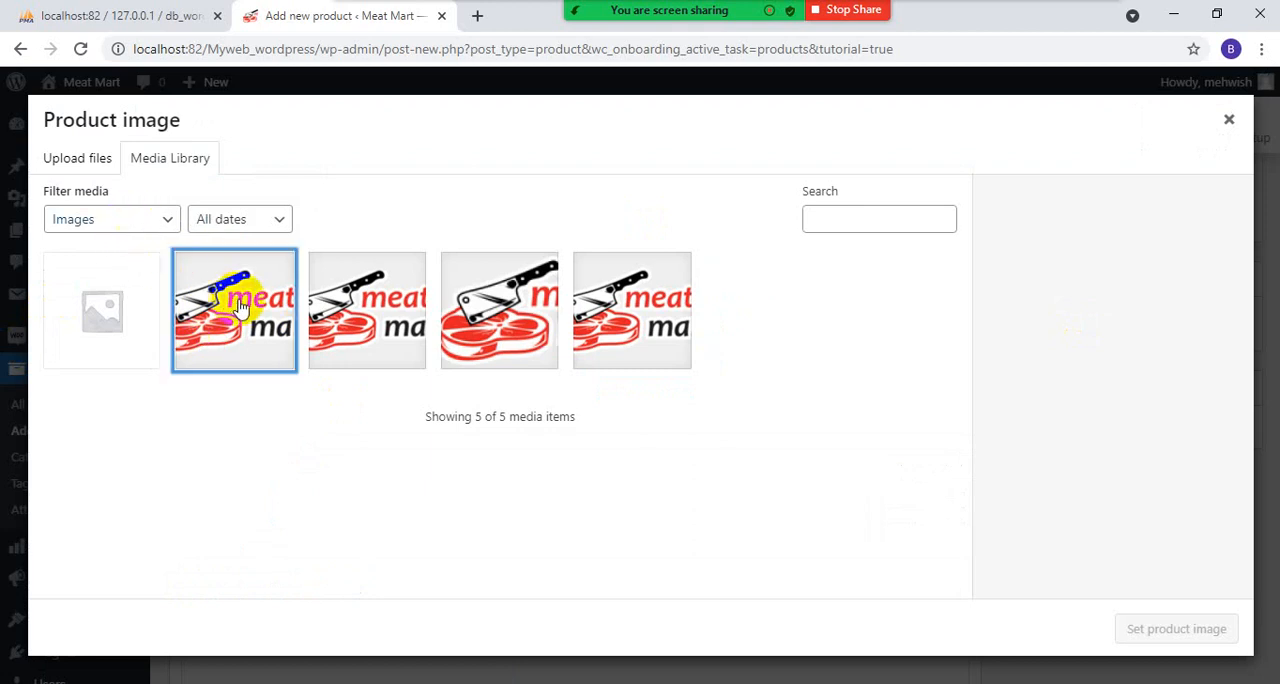
left_click(1160, 629)
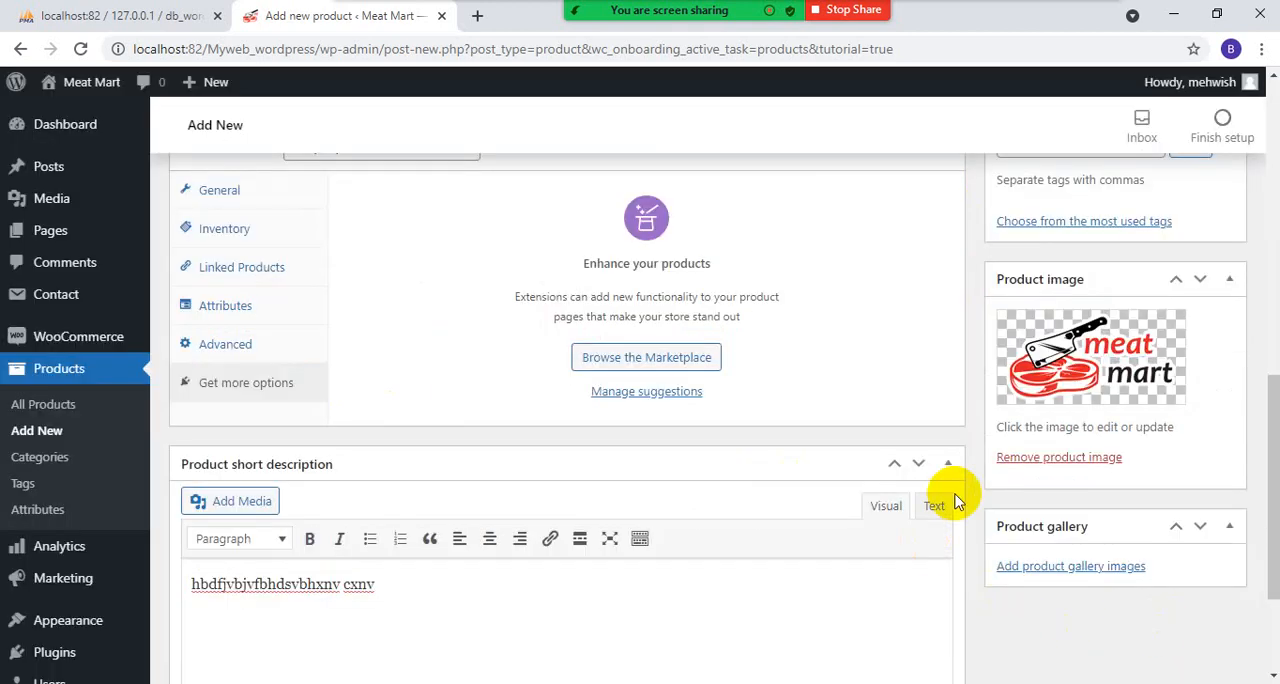
- Publish the Boneless product
scroll(900, 440, "down", 2)
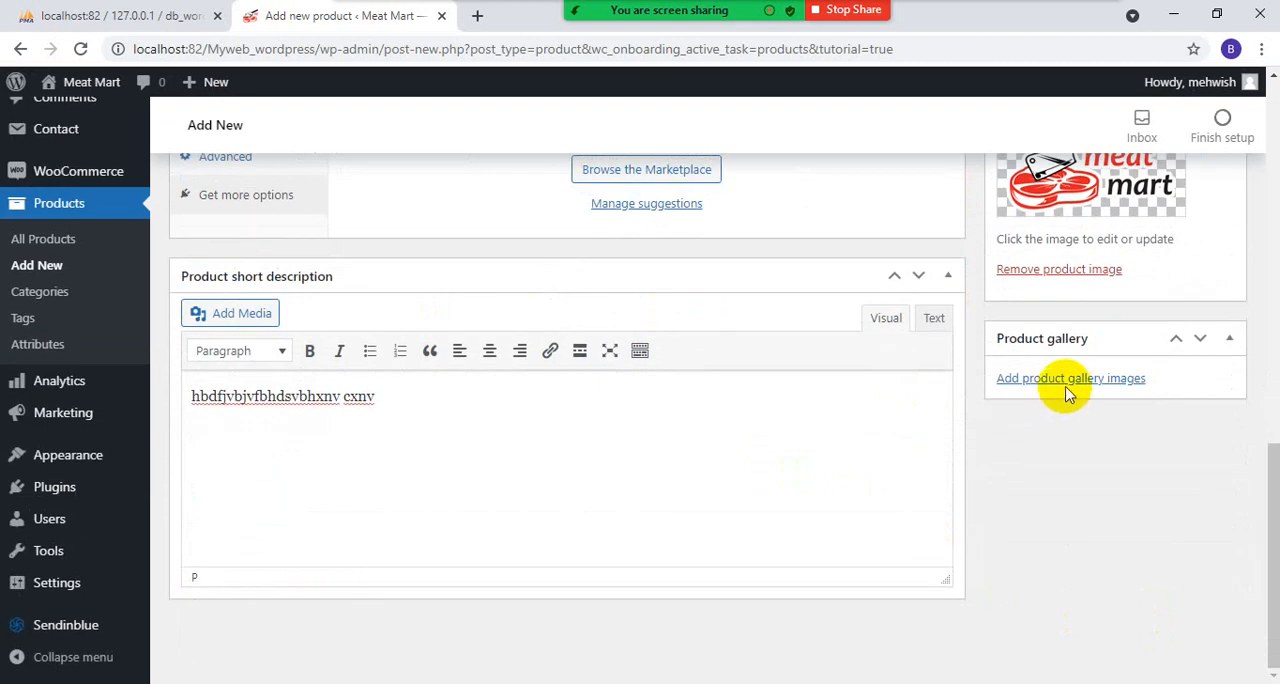
scroll(824, 424, "up", 10)
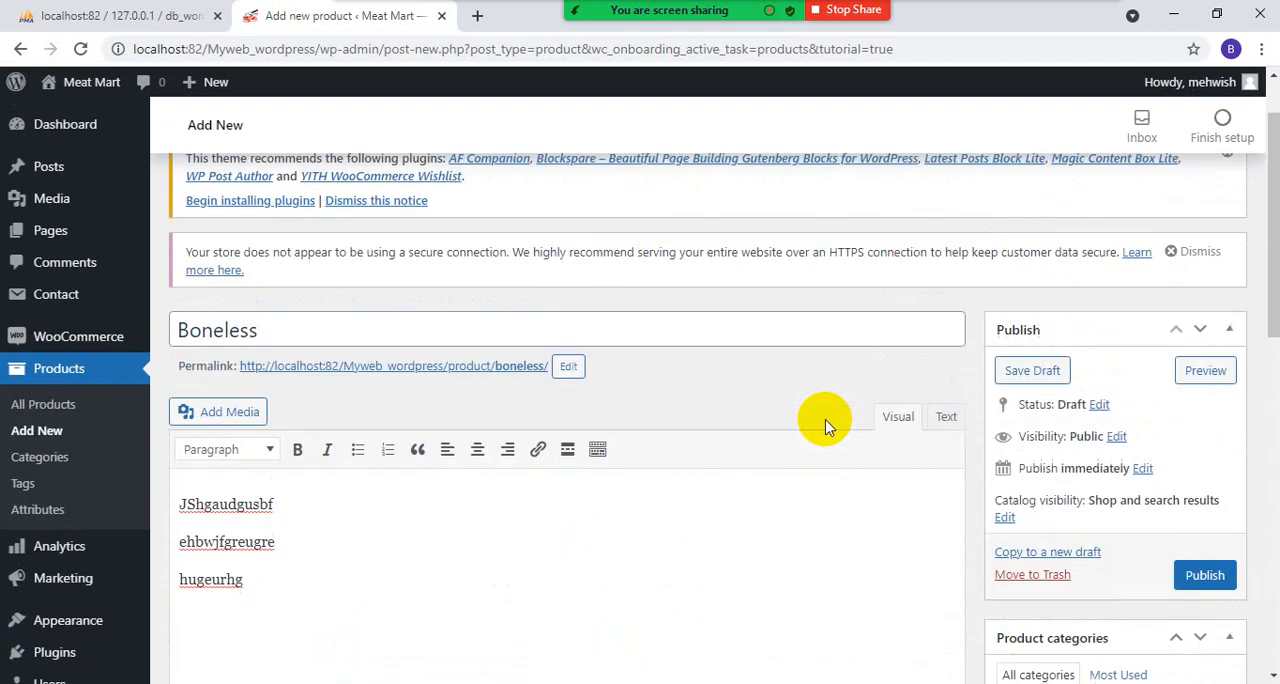
scroll(850, 424, "down", 2)
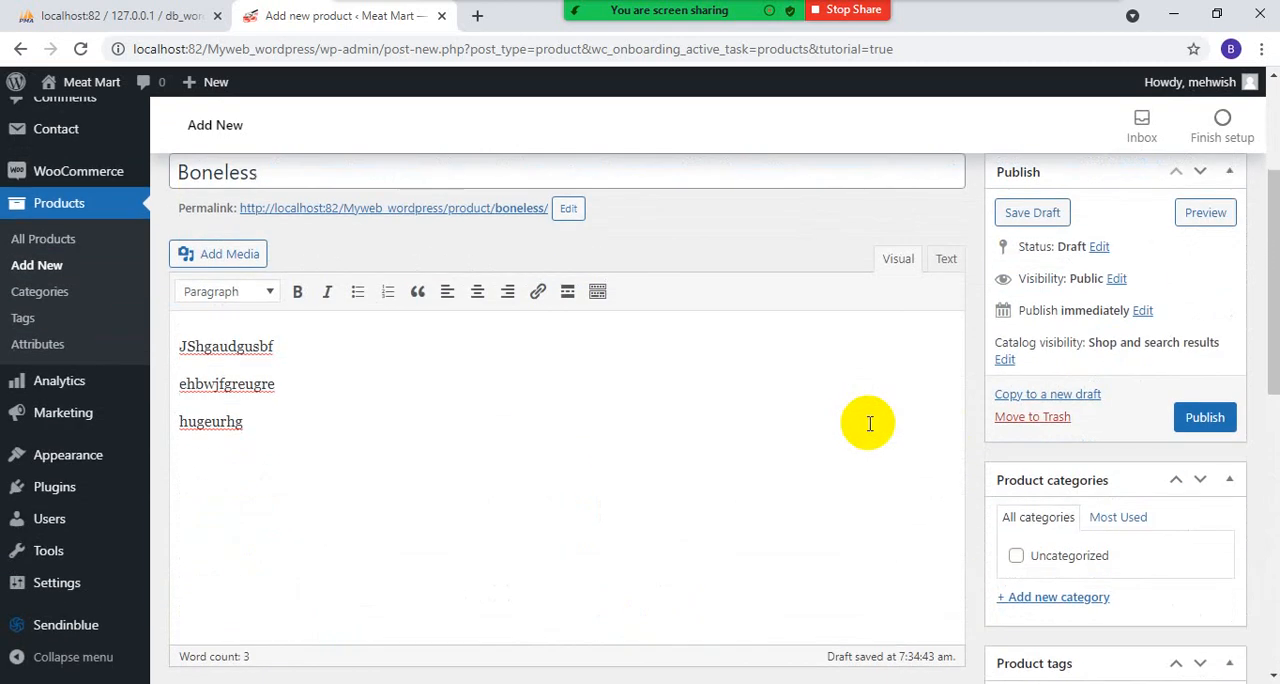
left_click(1206, 418)
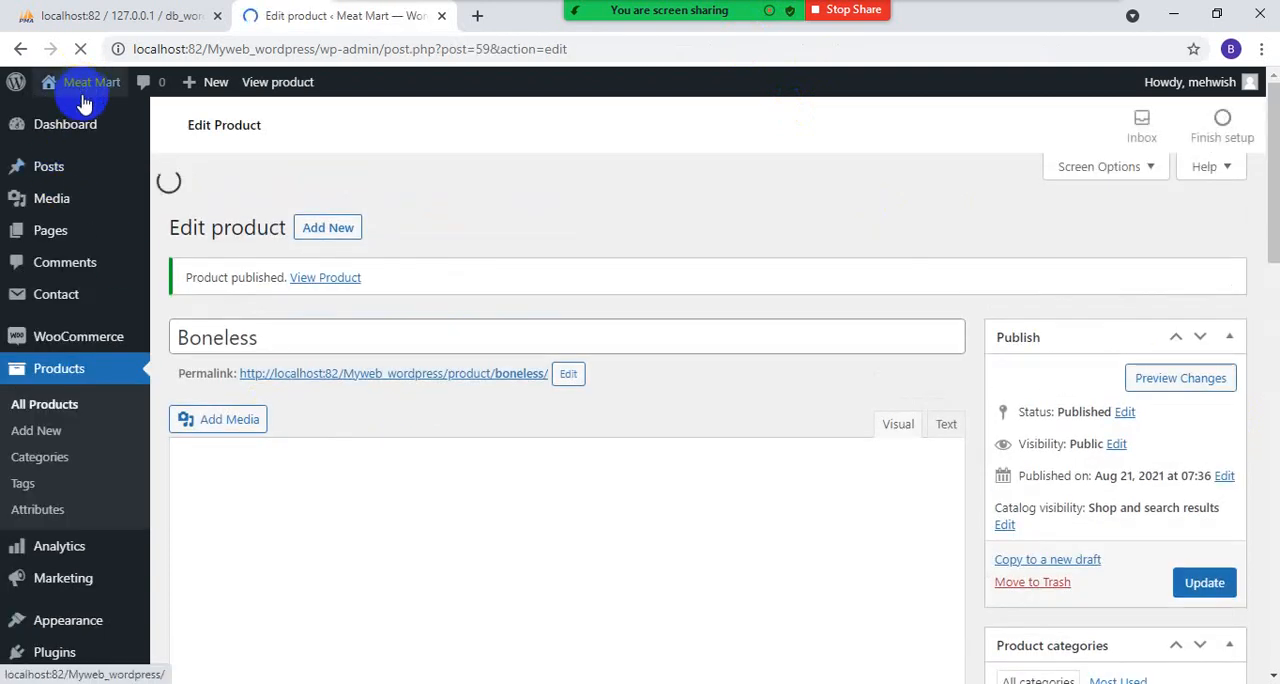
- Open the Meat Mart storefront in a new tab and go to its Shop page
mouse_move(48, 90)
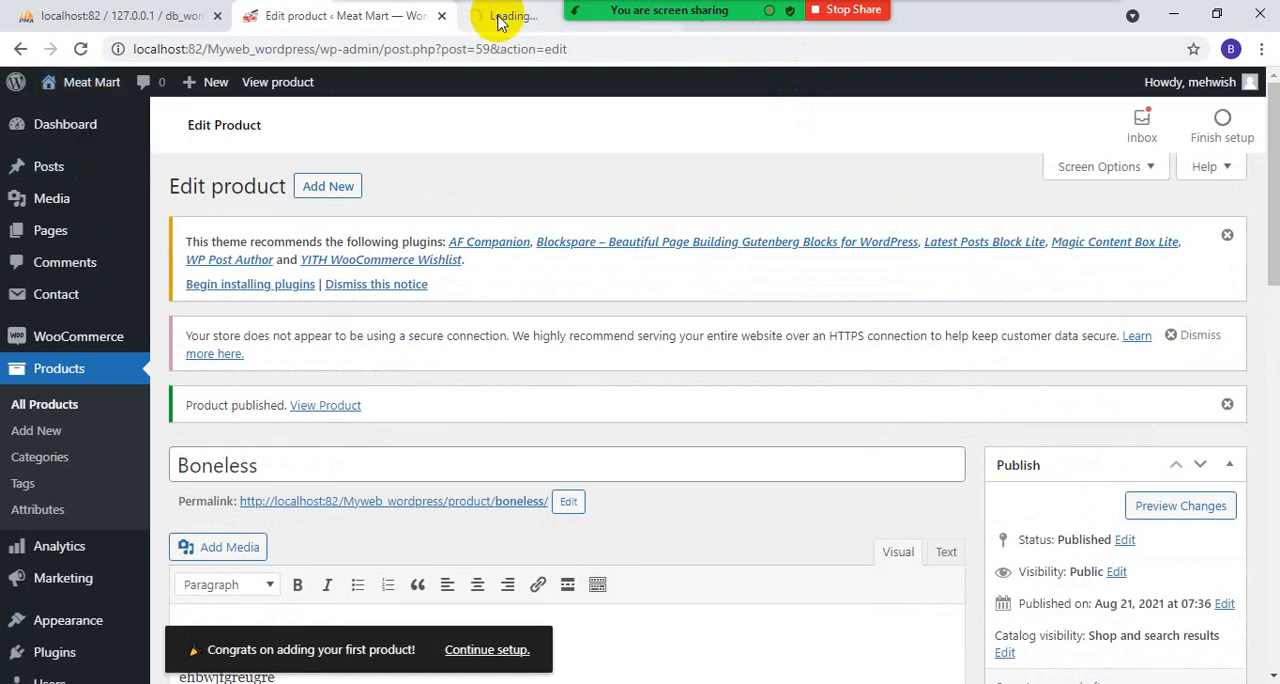
left_click(498, 18)
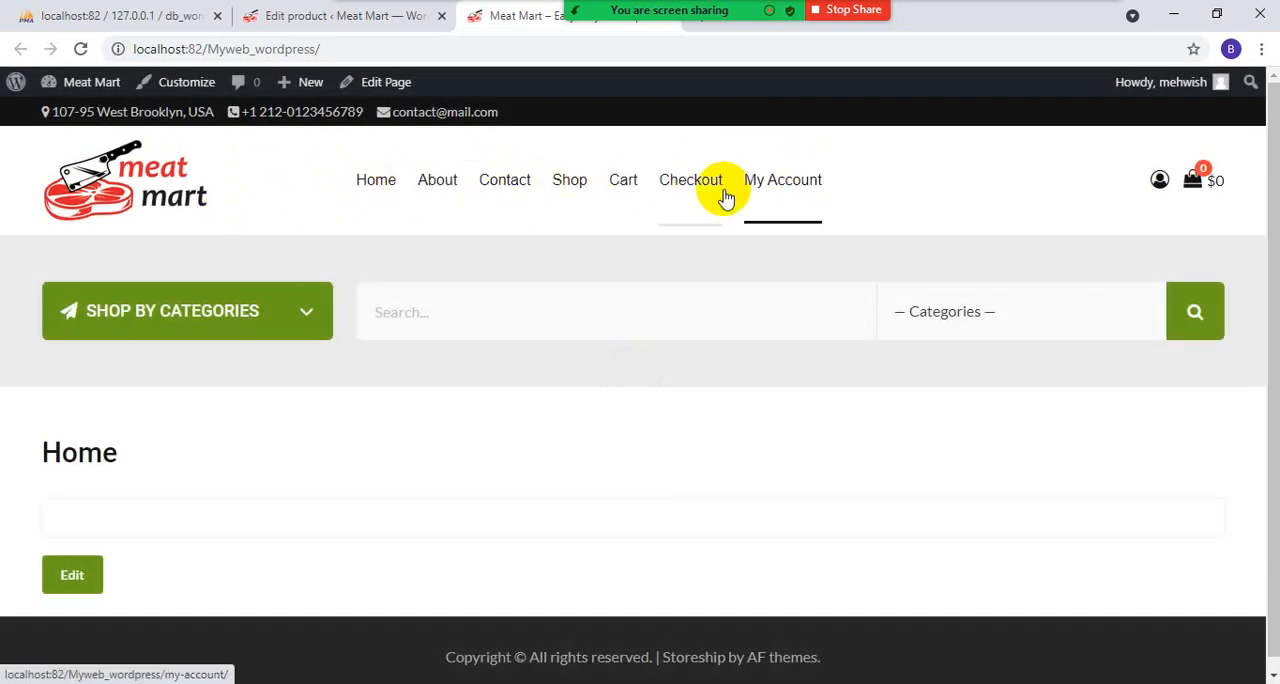
left_click(569, 190)
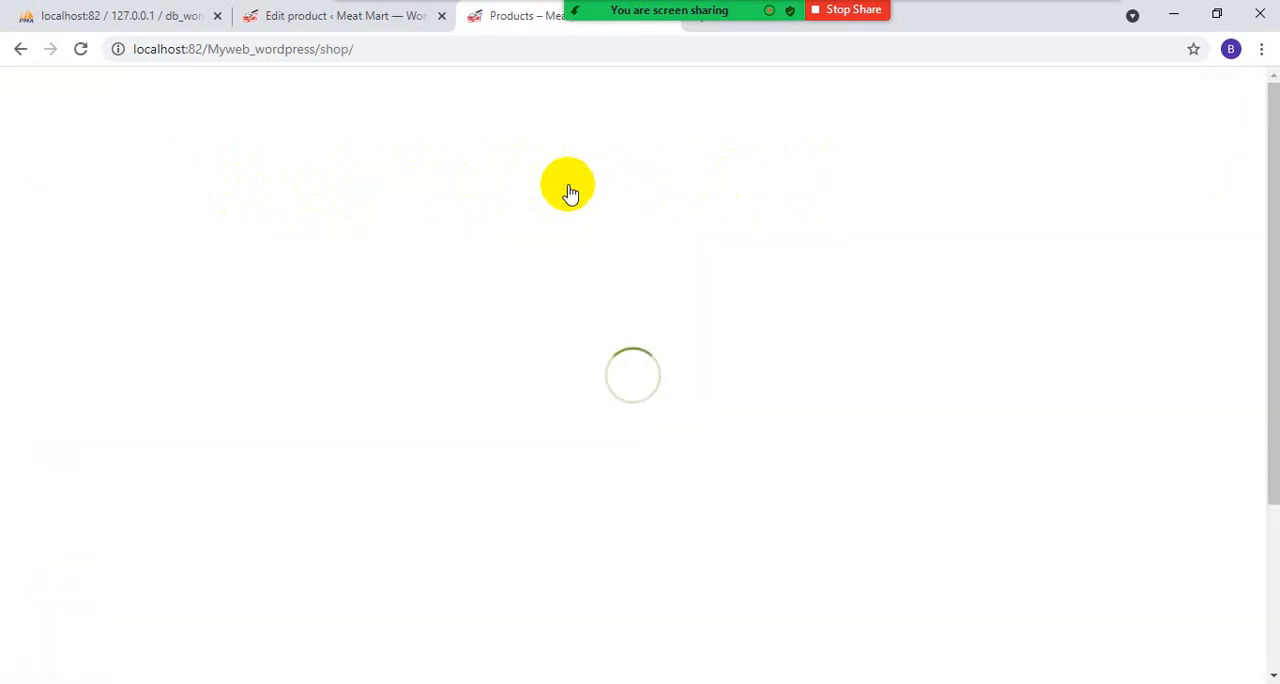
scroll(125, 513, "down", 2)
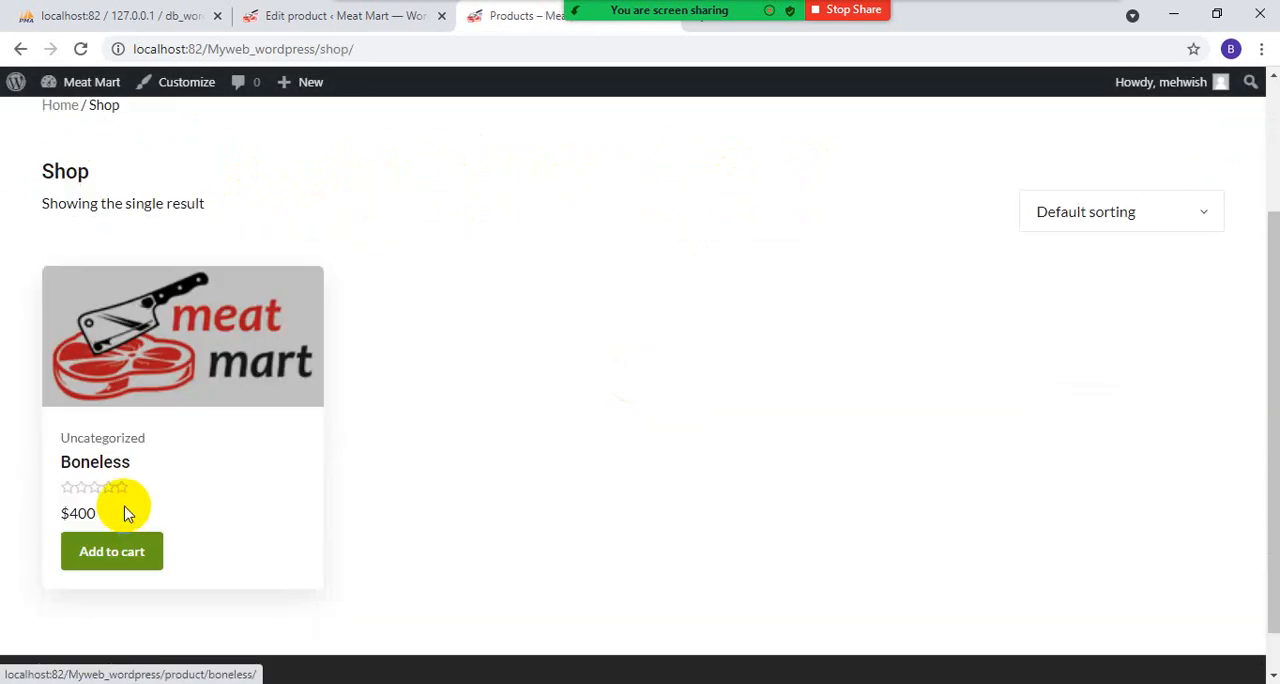
- Open the Boneless product page and review its price, short description, SKU, category and full description
left_click(136, 372)
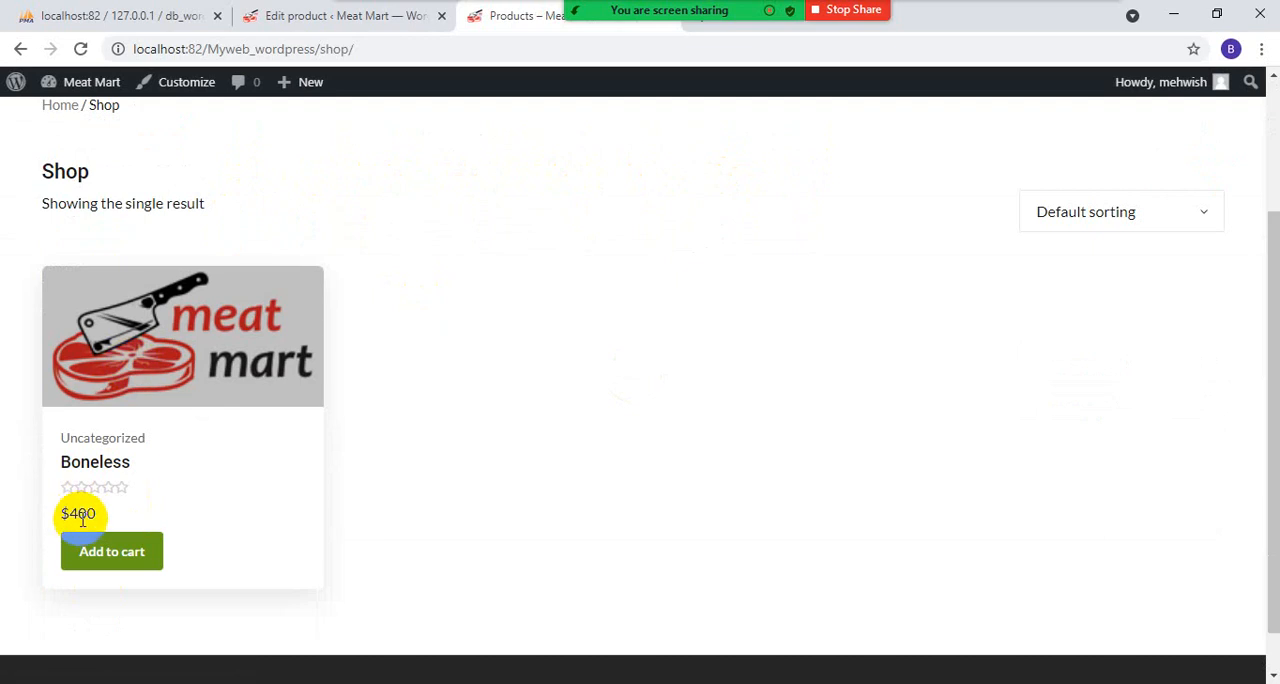
left_click(133, 350)
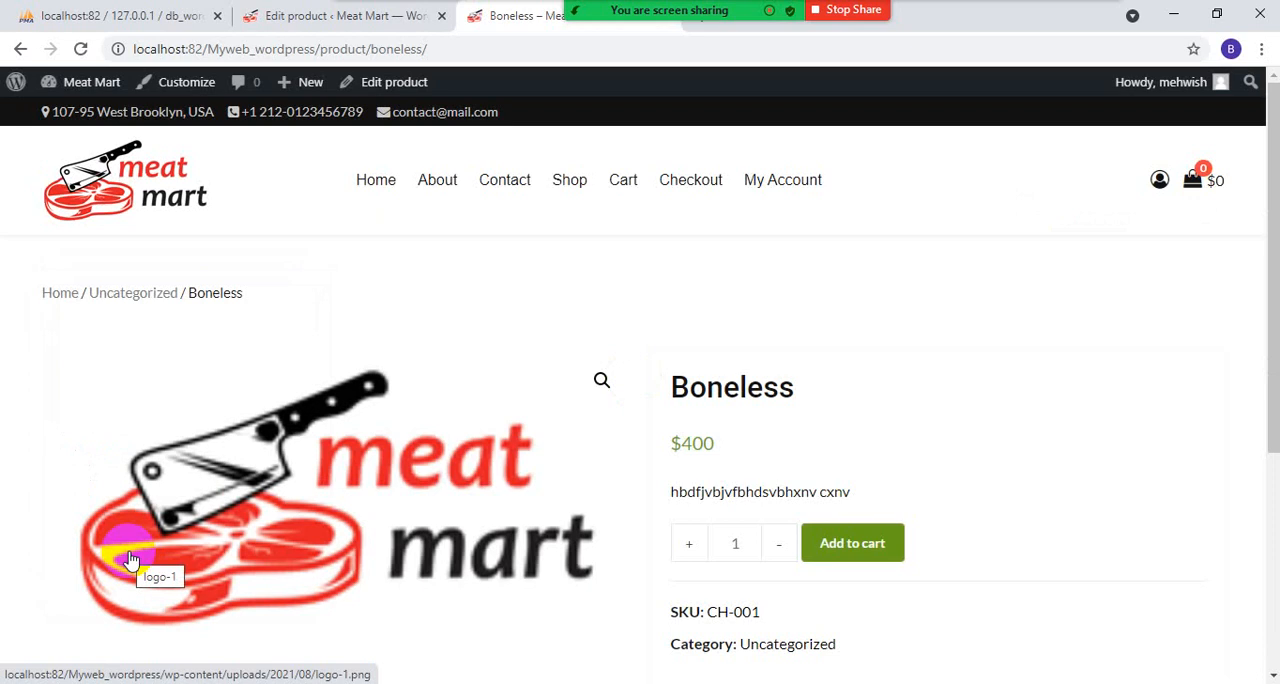
scroll(491, 457, "down", 2)
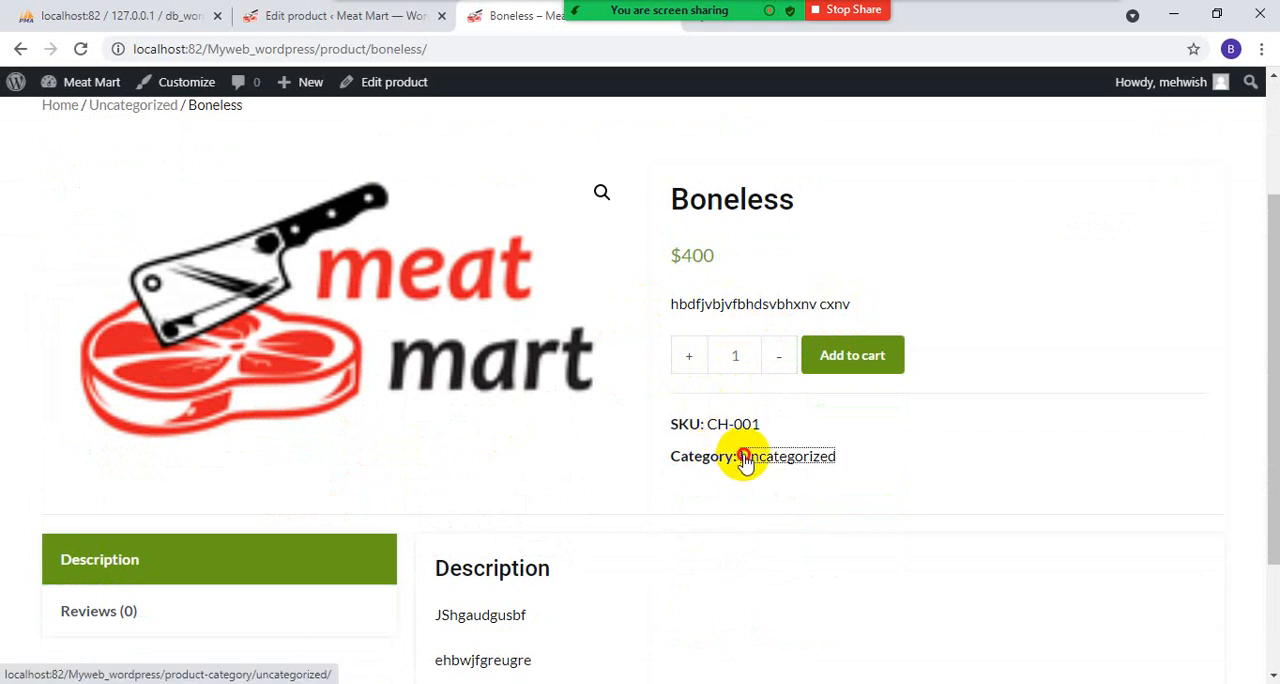
scroll(860, 475, "down", 2)
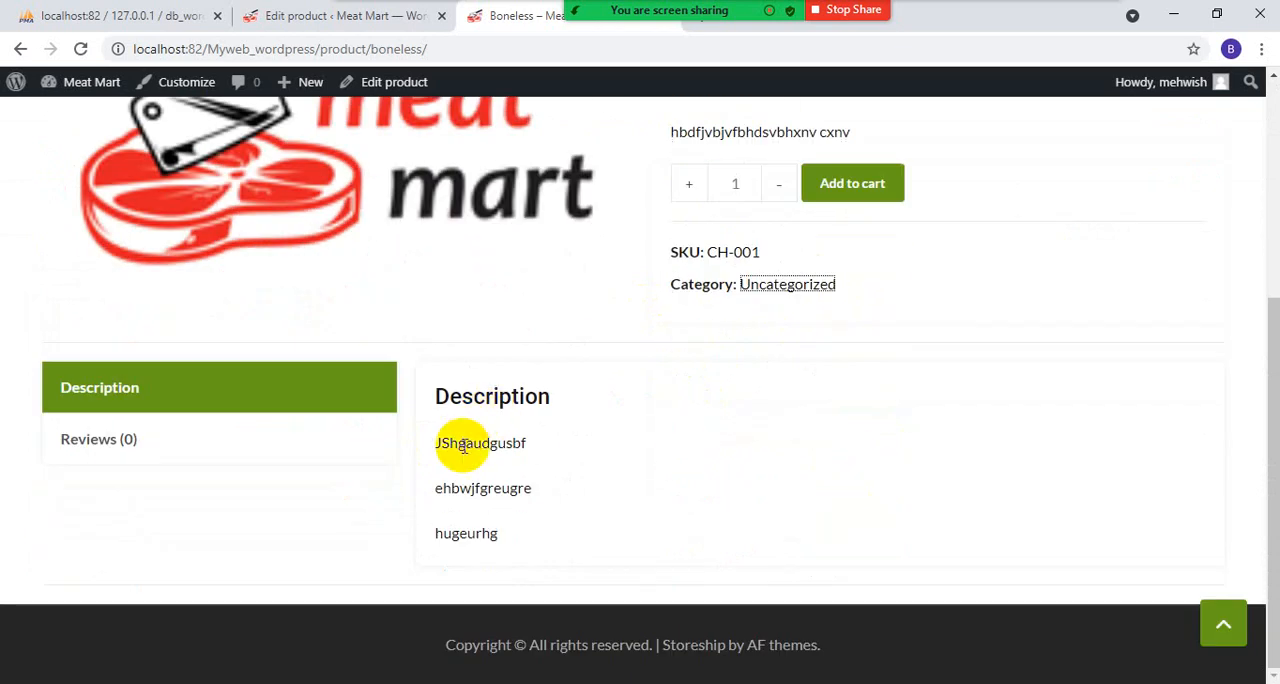
scroll(449, 543, "up", 3)
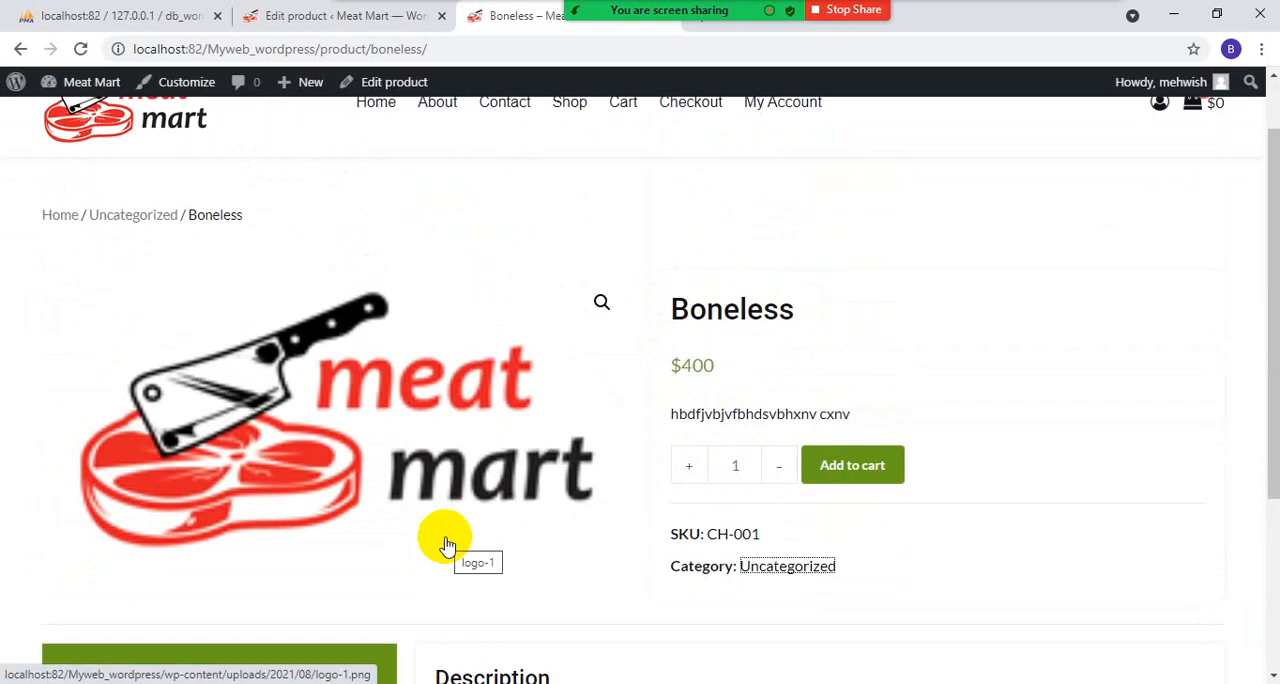
left_click_drag(678, 413, 878, 413)
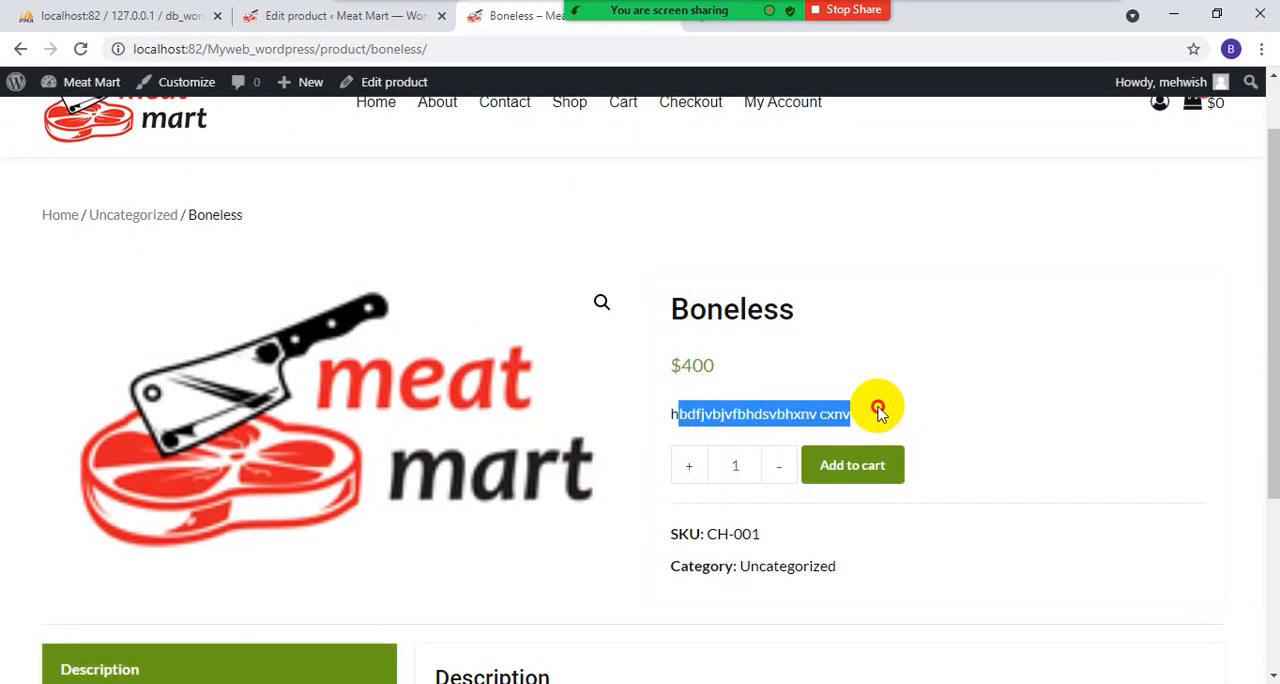
- Add one Boneless product to the cart and review the cart's coupon field, totals and checkout option
left_click(862, 472)
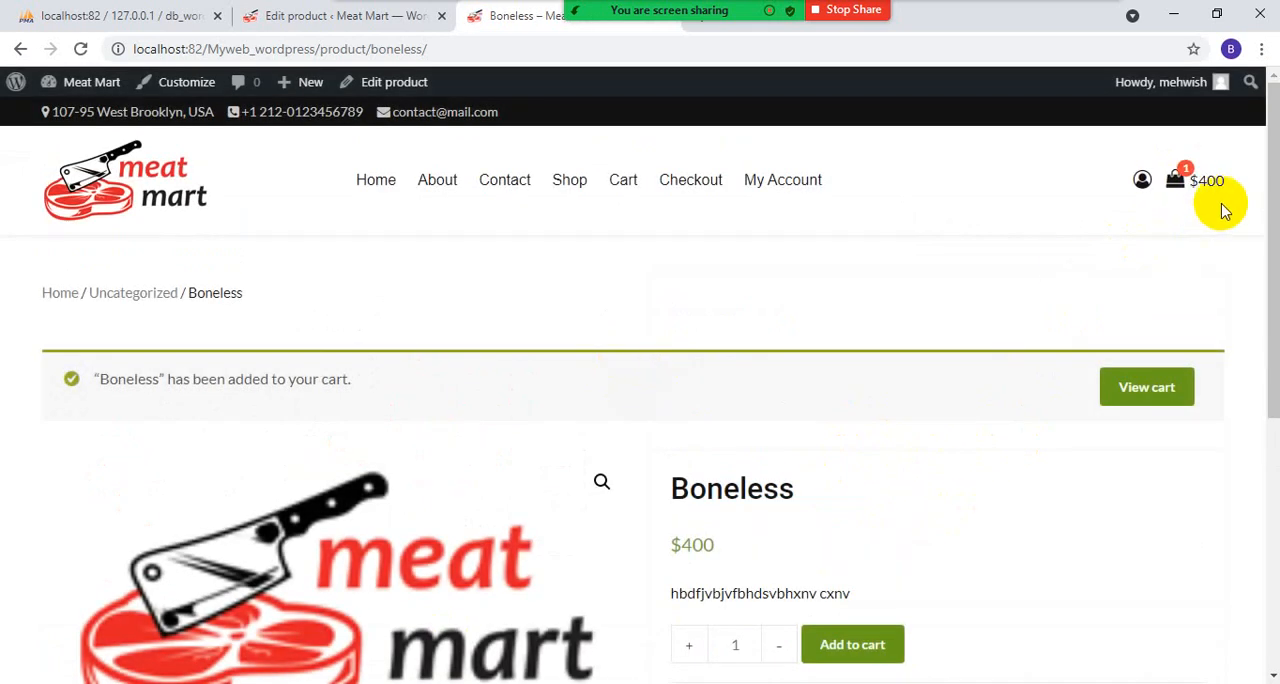
mouse_move(1172, 185)
left_click(966, 327)
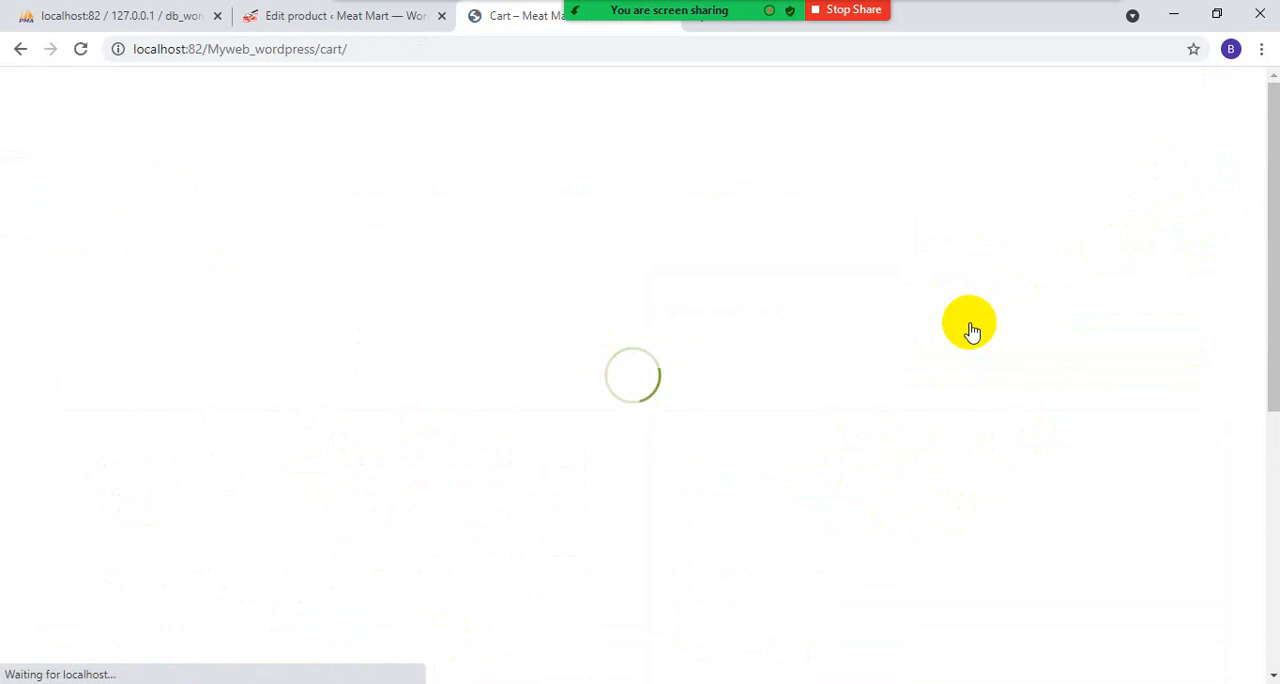
scroll(637, 400, "down", 3)
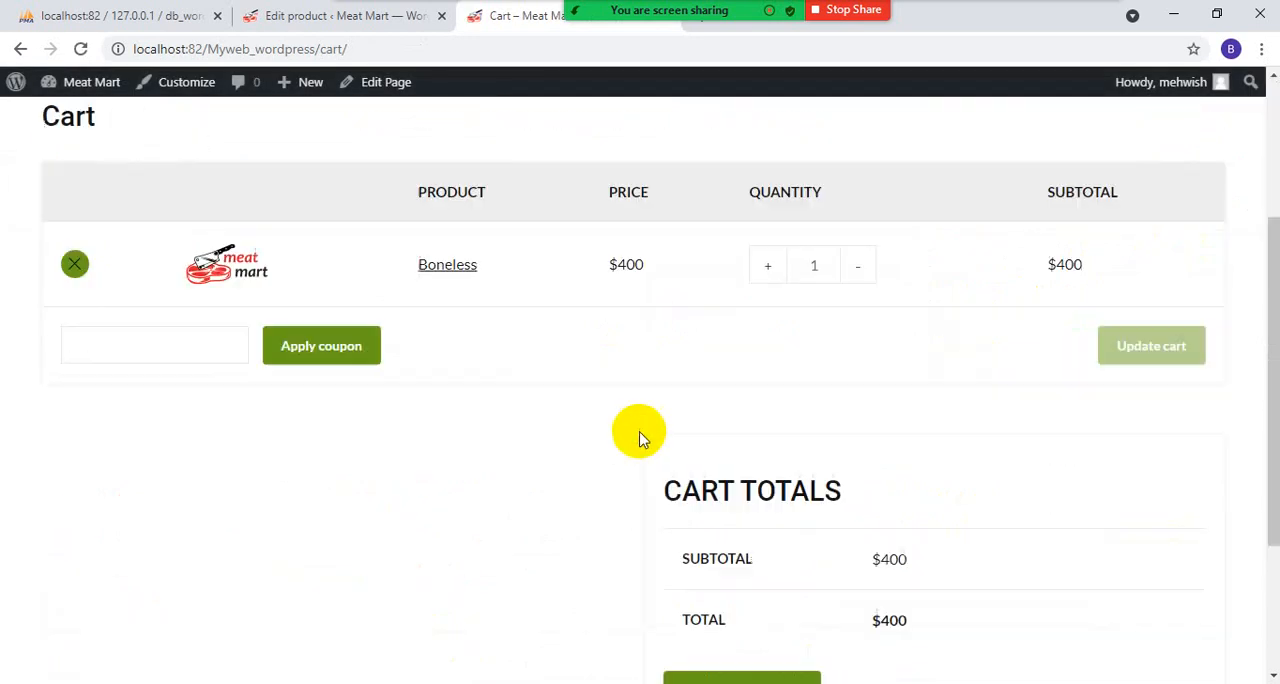
left_click(154, 313)
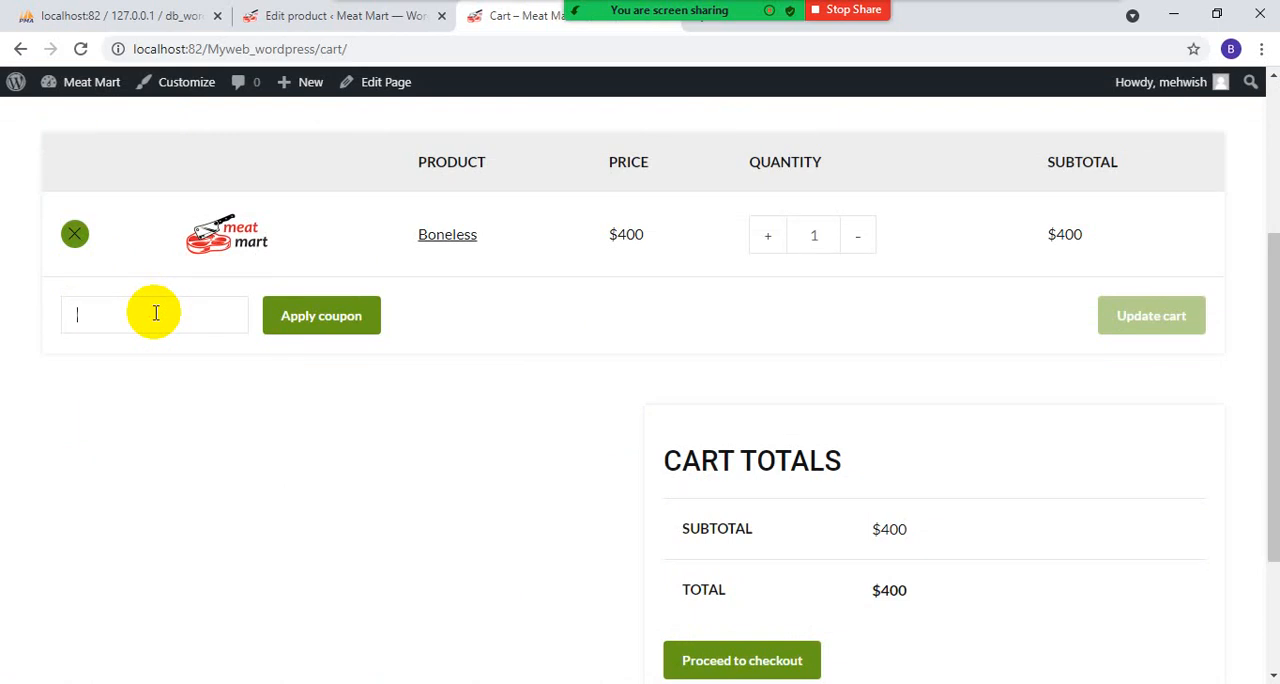
scroll(503, 380, "down", 2)
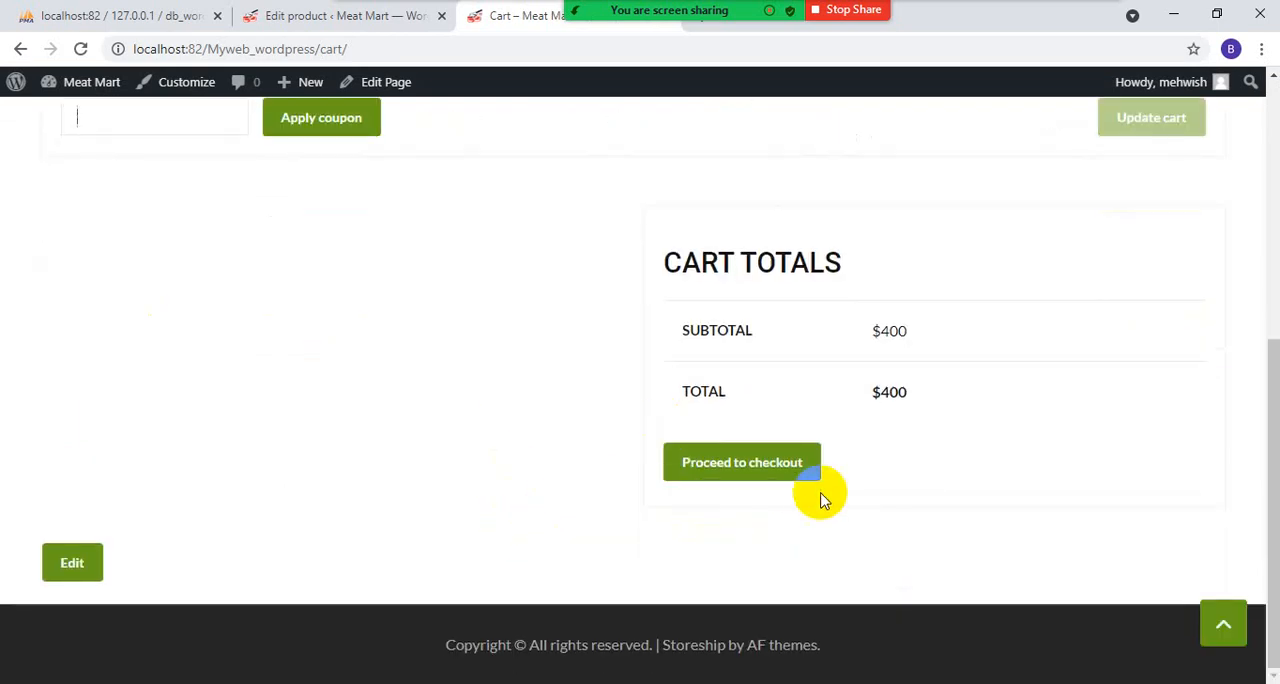
- Return to the product editing tab and open the store's Coupons page in the WordPress admin
left_click(300, 15)
scroll(350, 340, "down", 1)
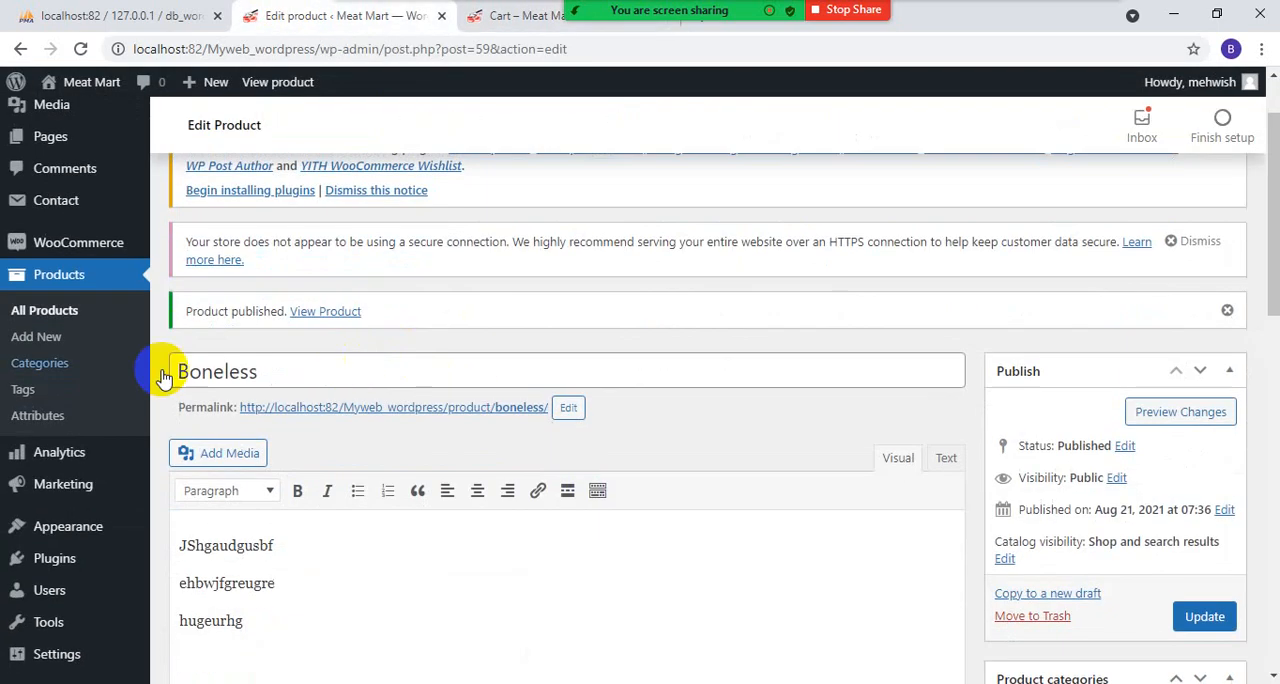
scroll(95, 450, "down", 1)
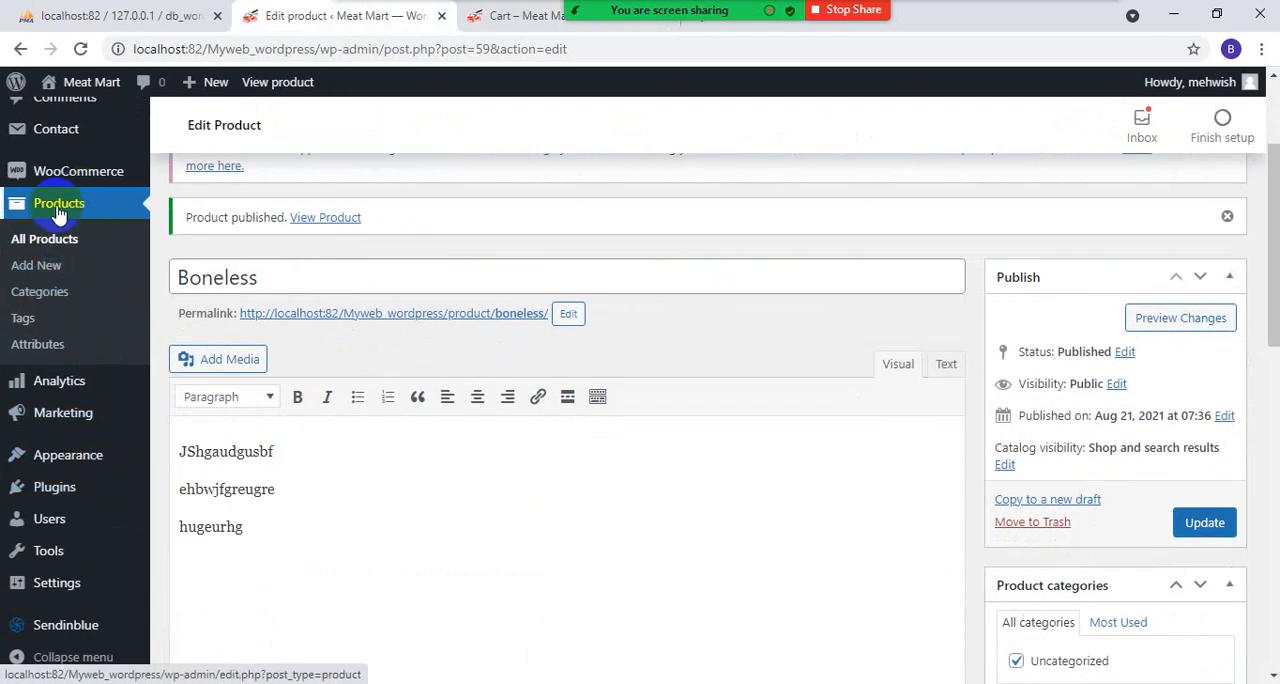
scroll(100, 320, "up", 1)
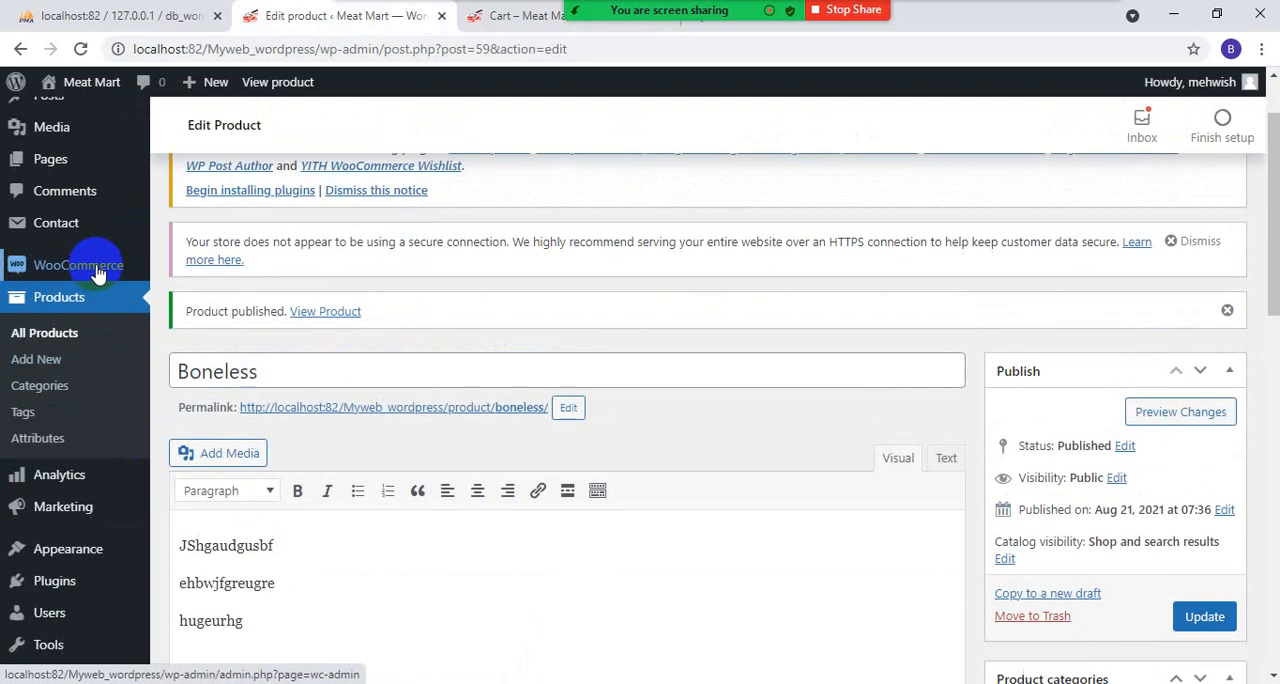
left_click(88, 274)
left_click(190, 350)
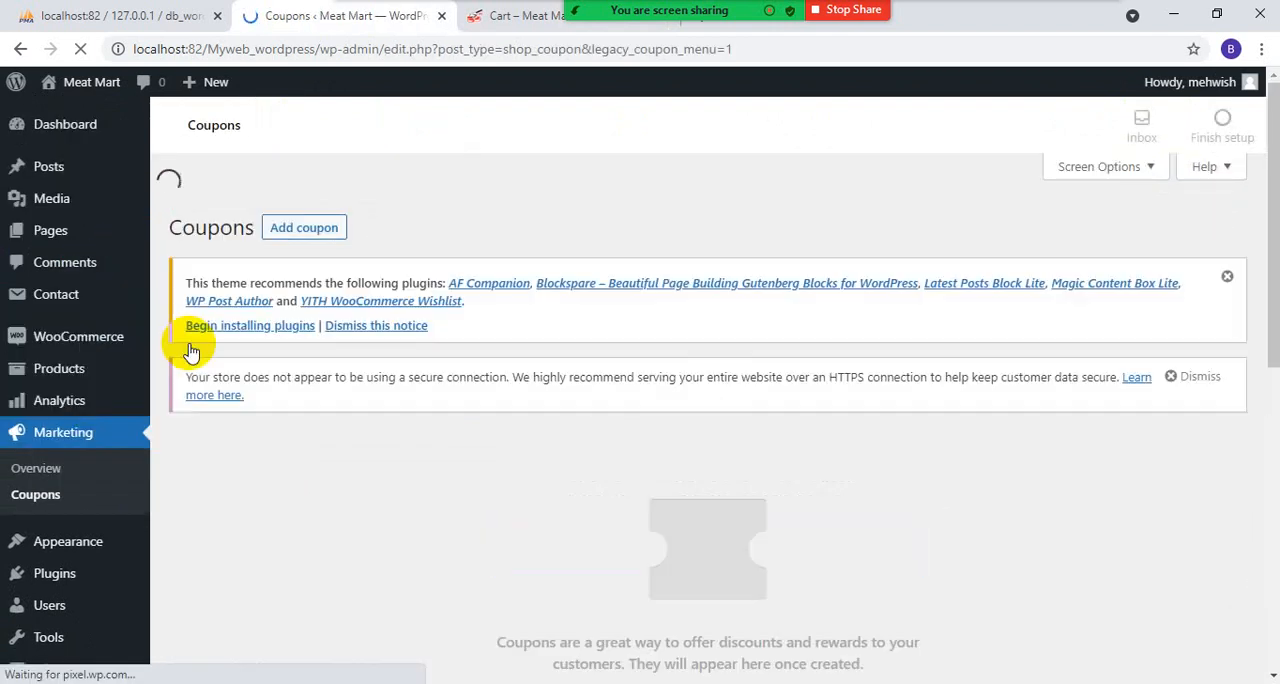
- Start creating the store's first coupon
scroll(371, 366, "down", 5)
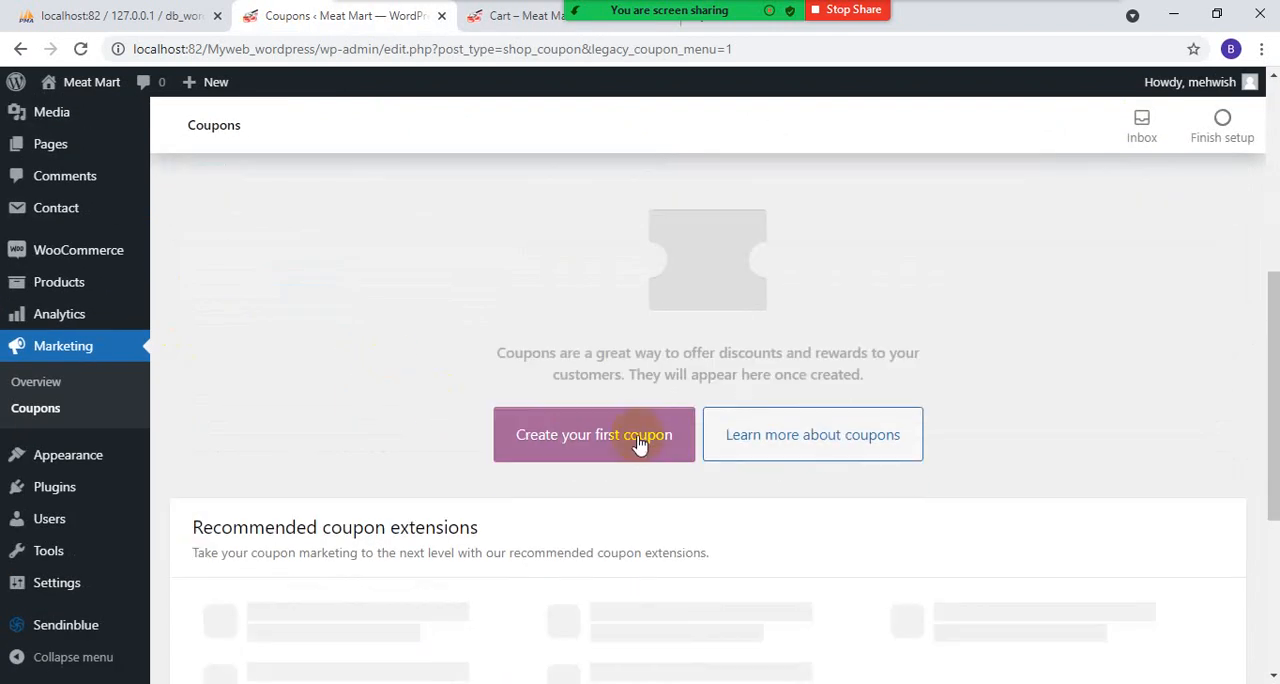
left_click(640, 444)
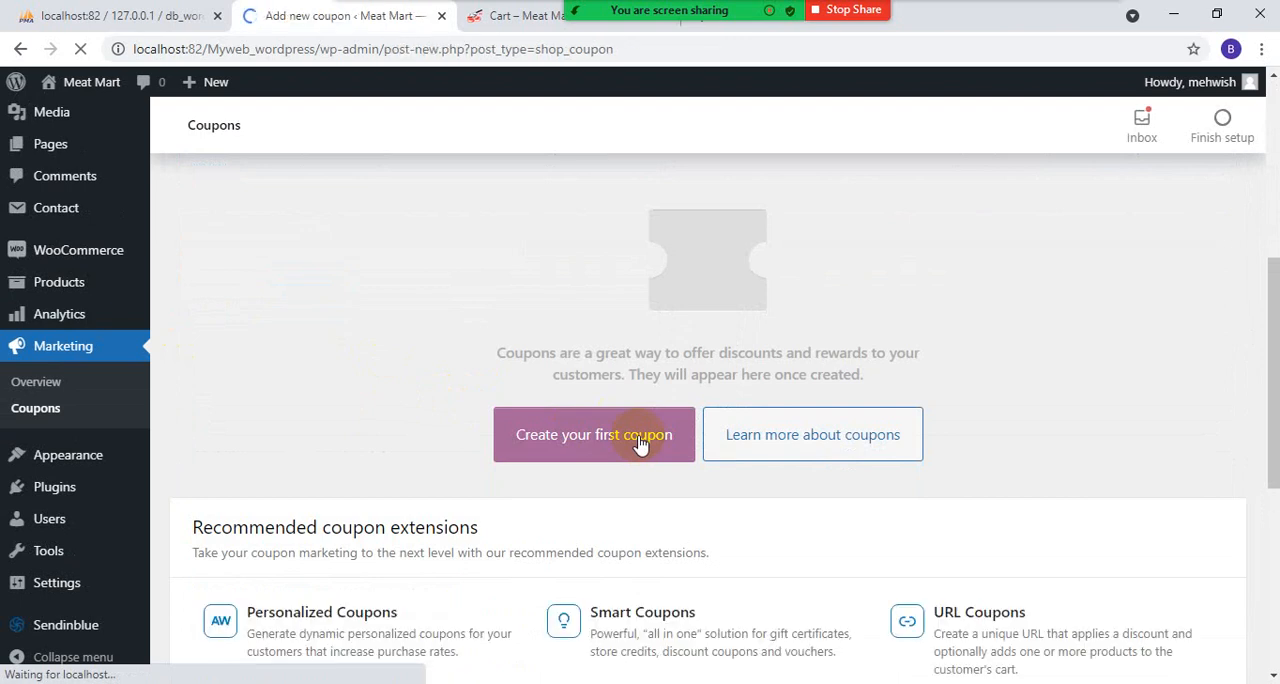
scroll(640, 444, "down", 3)
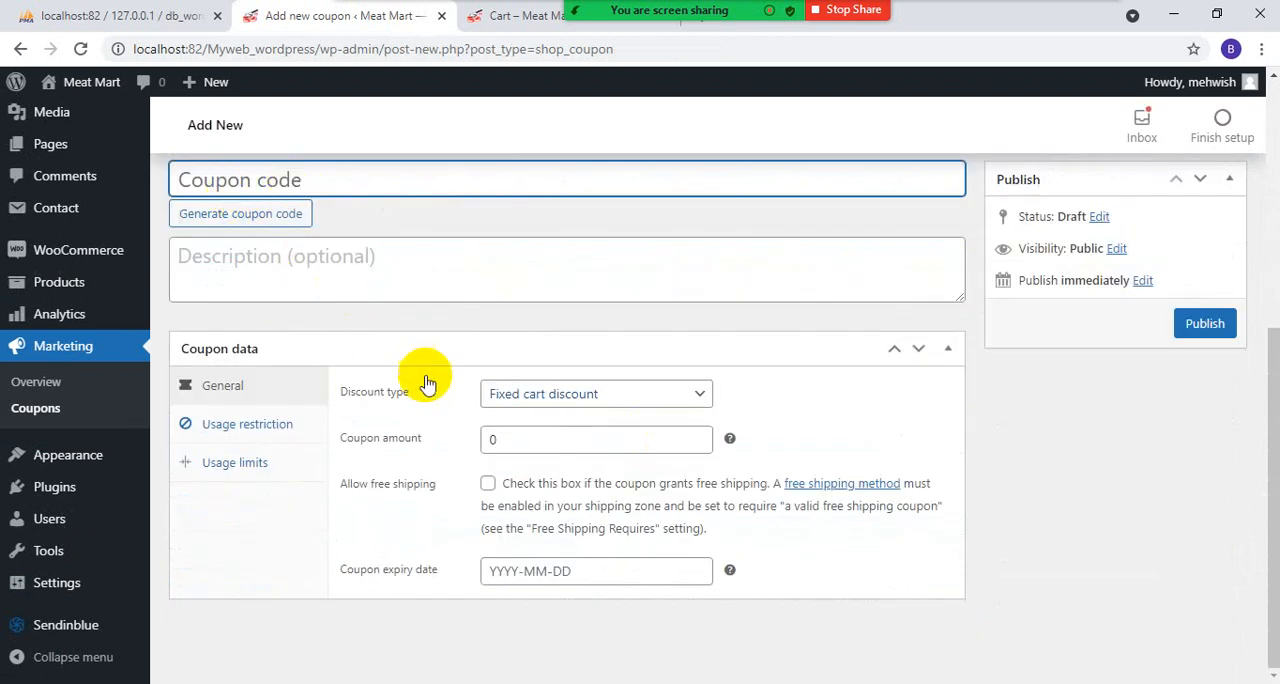
- Set the coupon's discount type to Fixed cart discount and allow free shipping
left_click(628, 408)
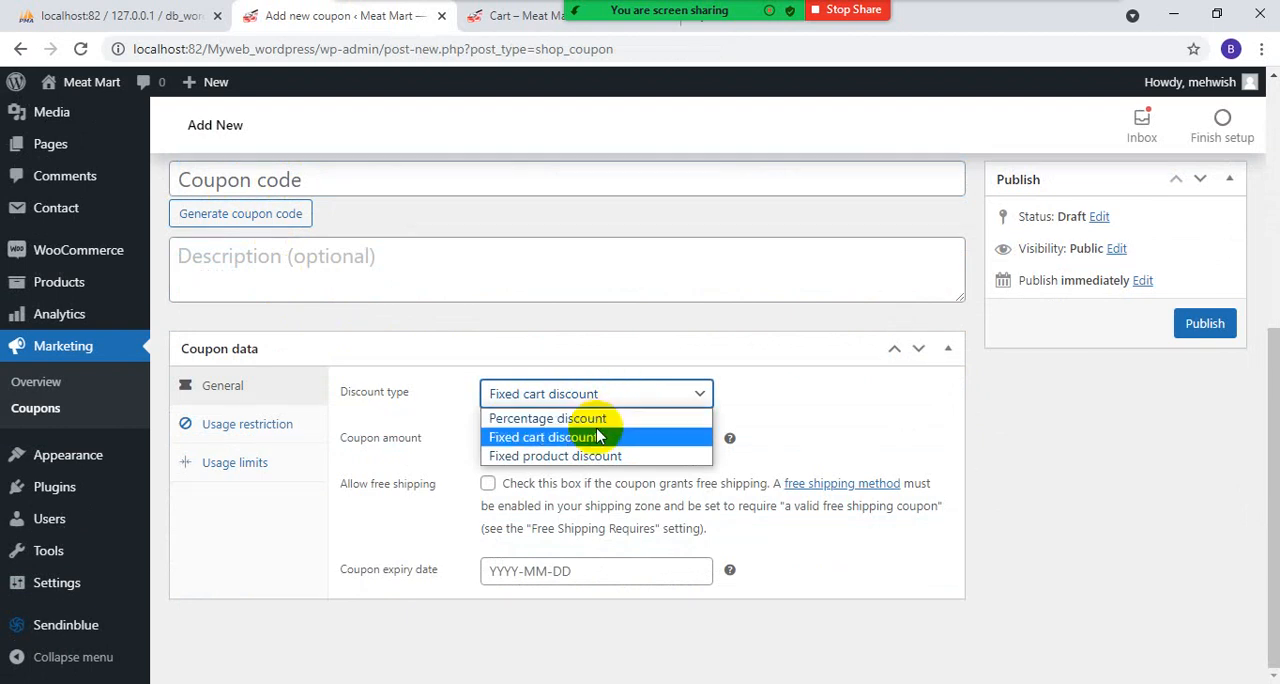
left_click(600, 437)
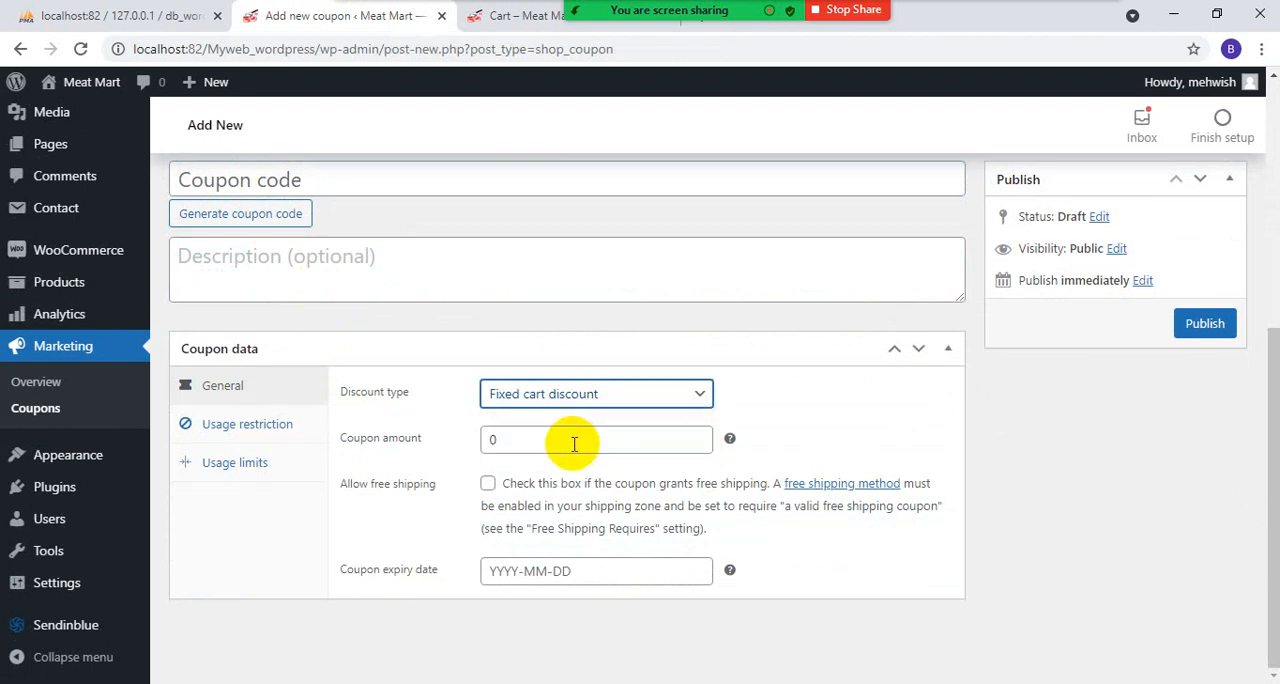
left_click(586, 394)
left_click(572, 417)
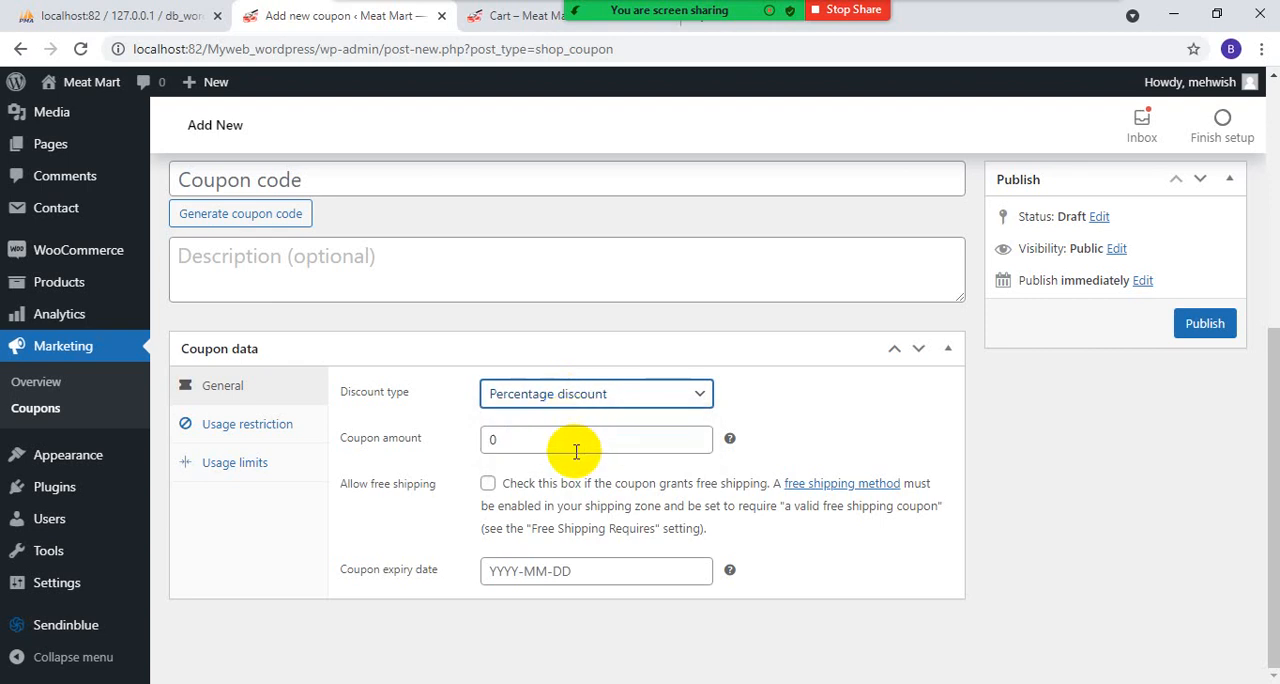
left_click(574, 397)
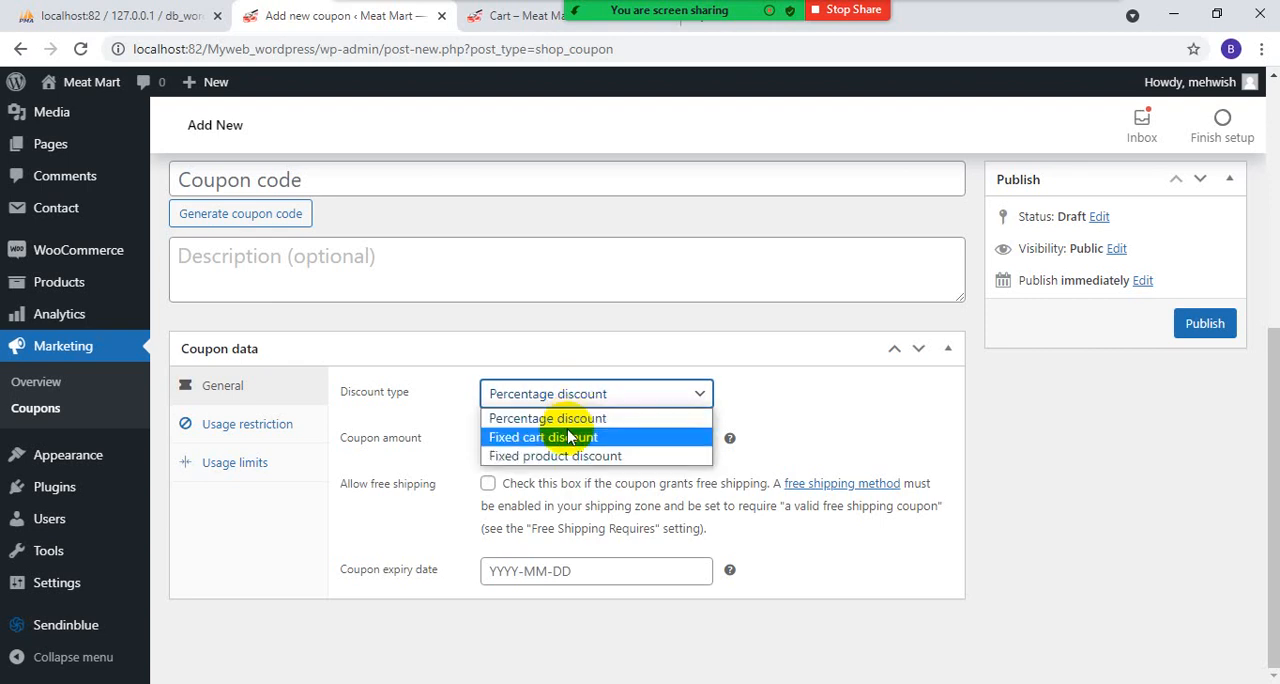
left_click(564, 435)
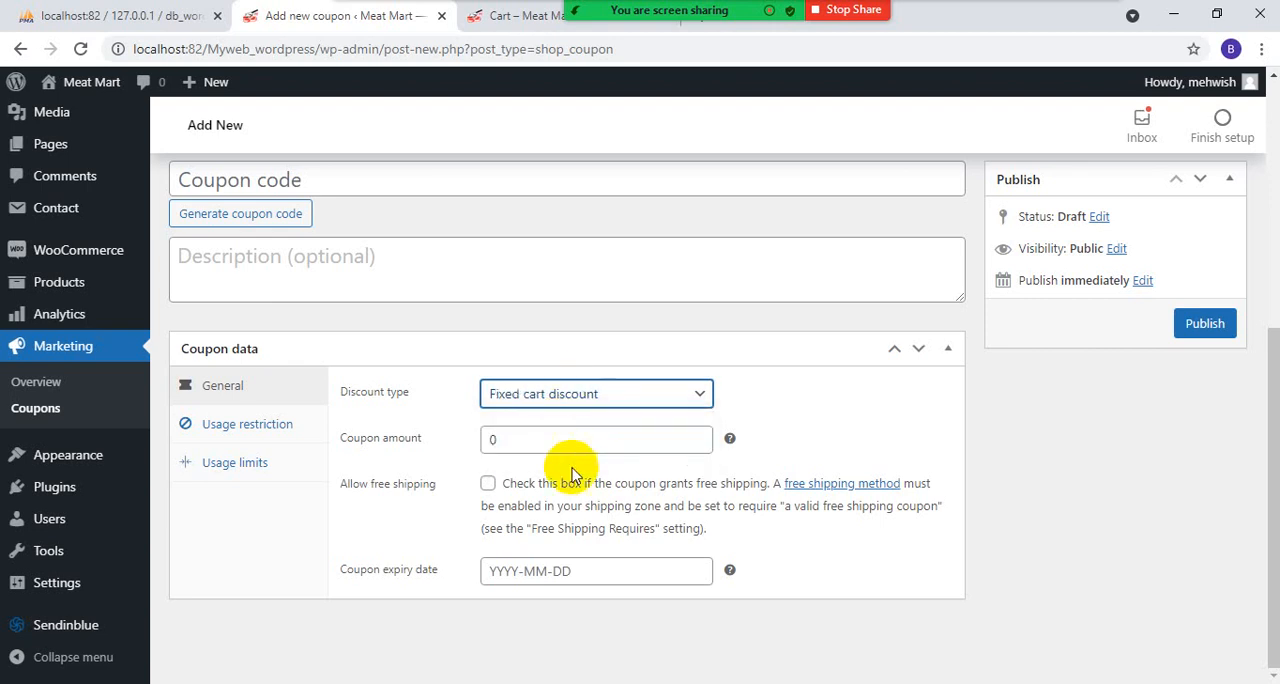
left_click(488, 485)
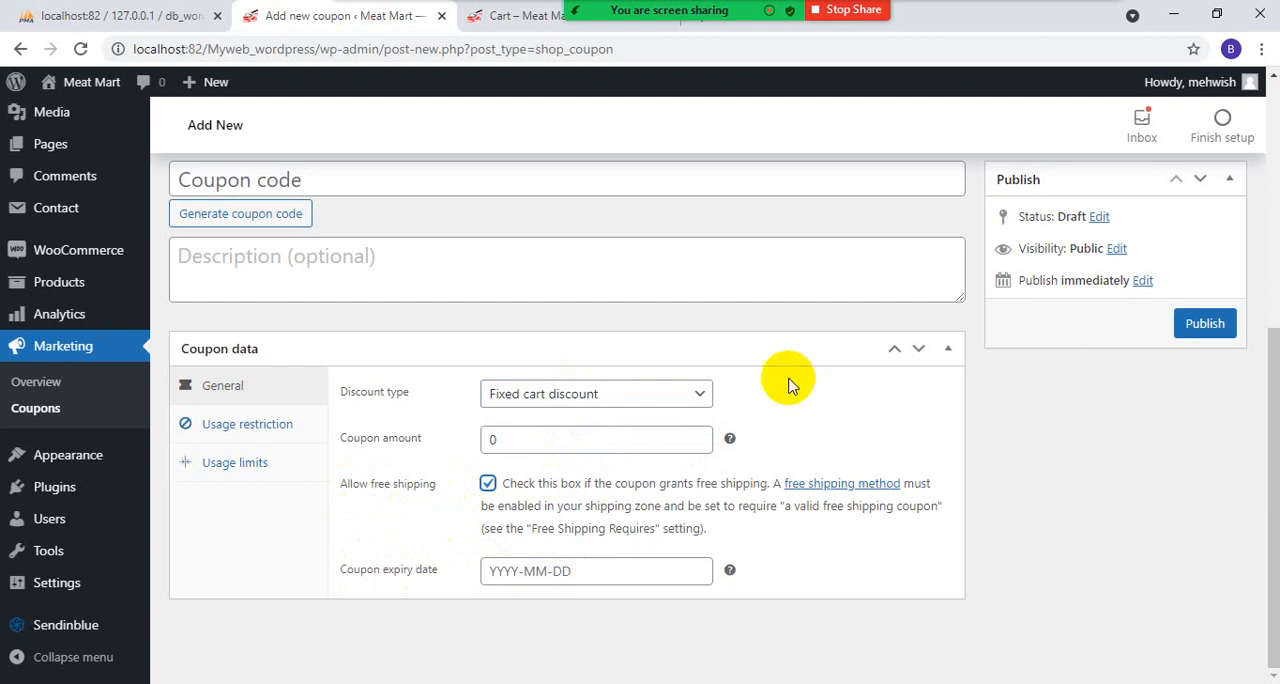
- Generate a coupon code automatically and copy it
left_click(224, 178)
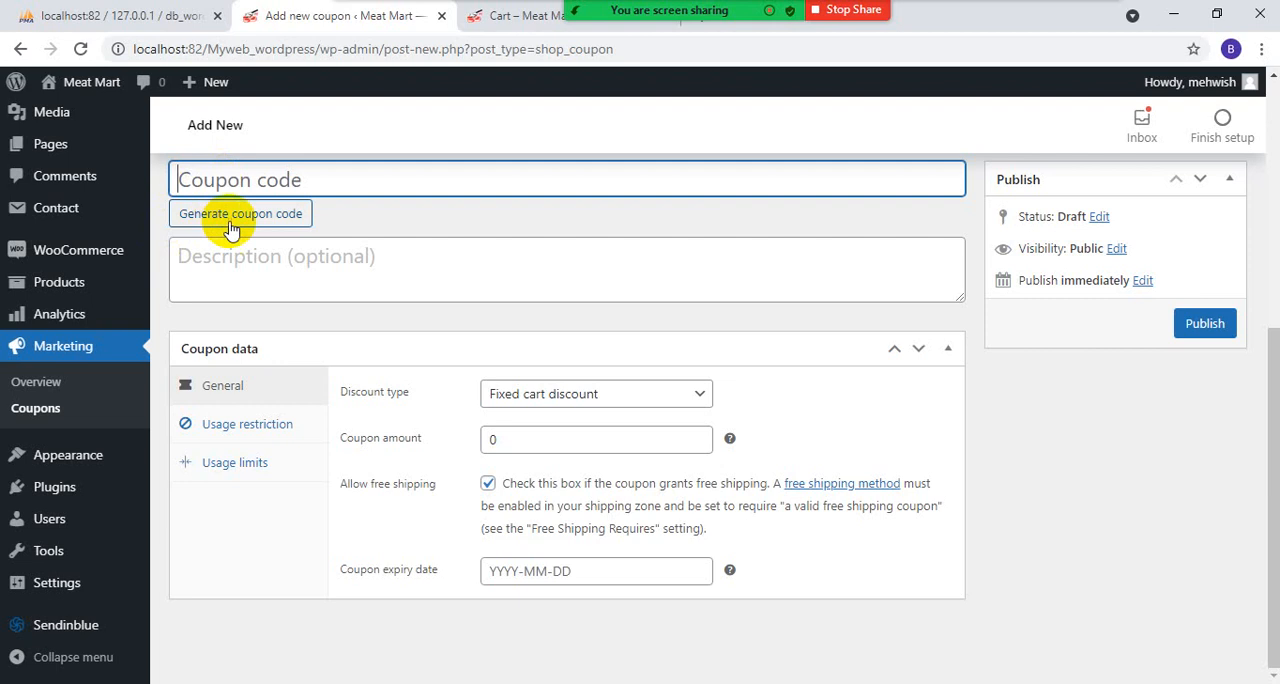
left_click(279, 214)
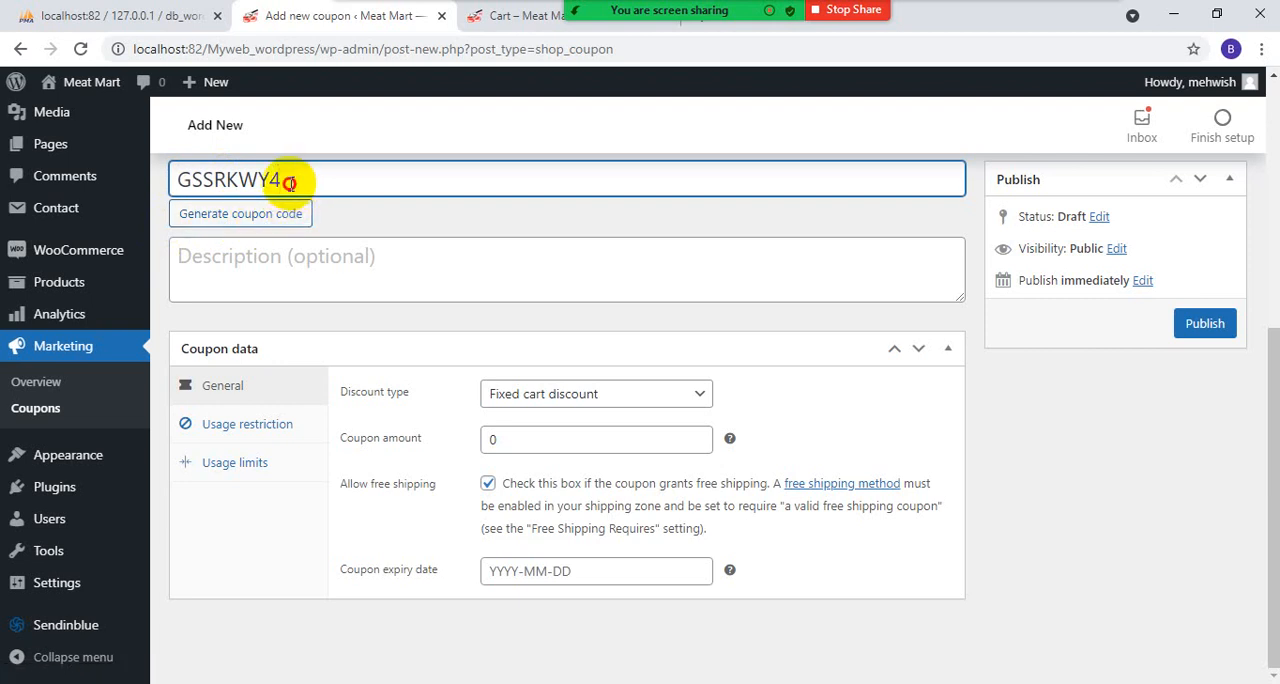
left_click_drag(315, 186, 49, 171)
key("ctrl+c")
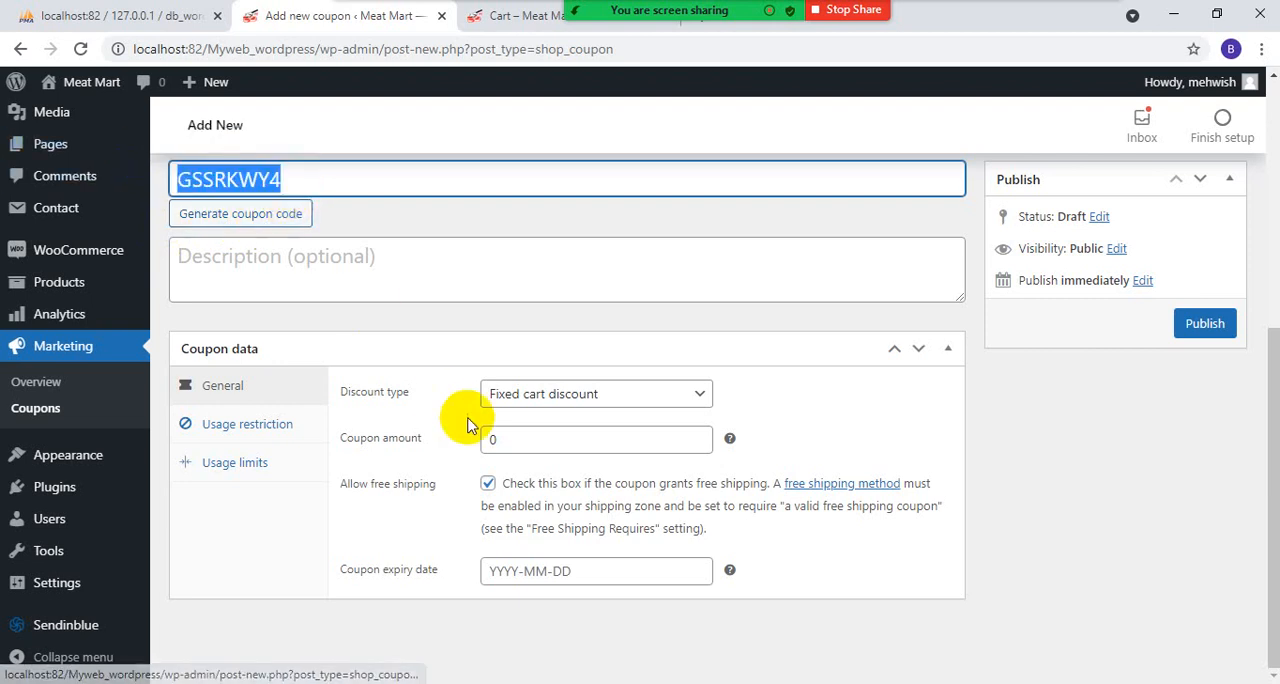
- Set the coupon amount to 50 and the expiry date to 2021-08-22, and publish the coupon
double_click(508, 440)
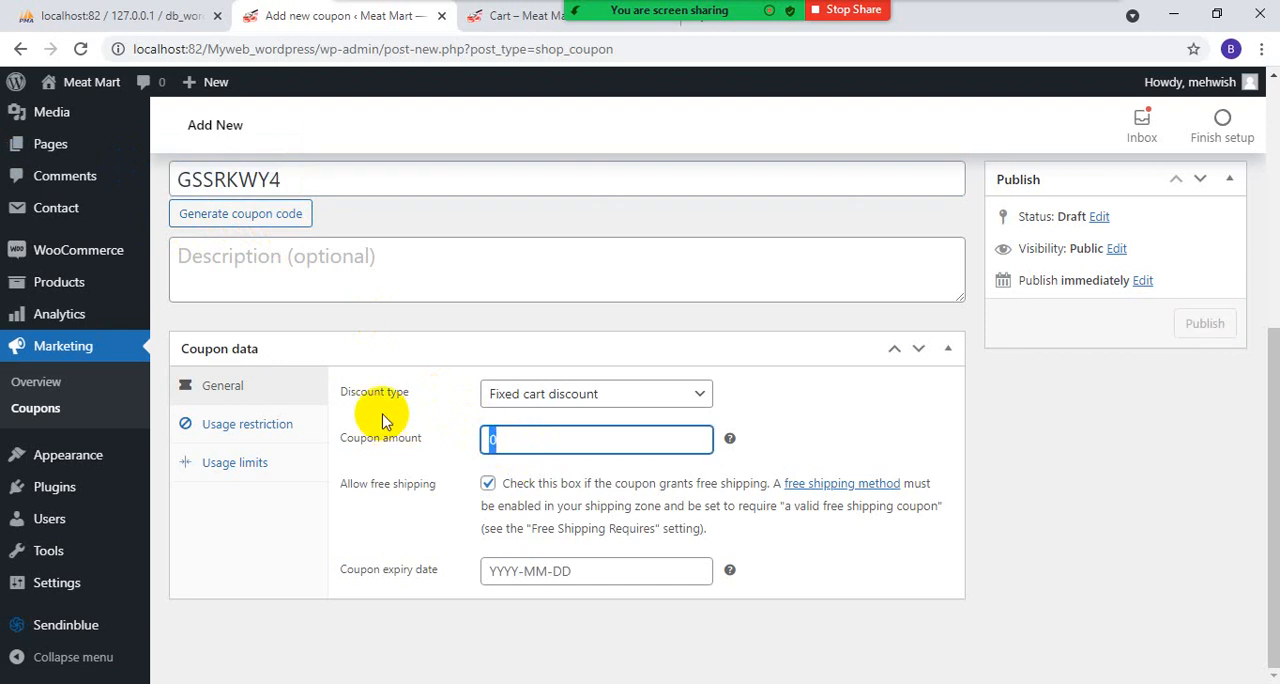
type("50")
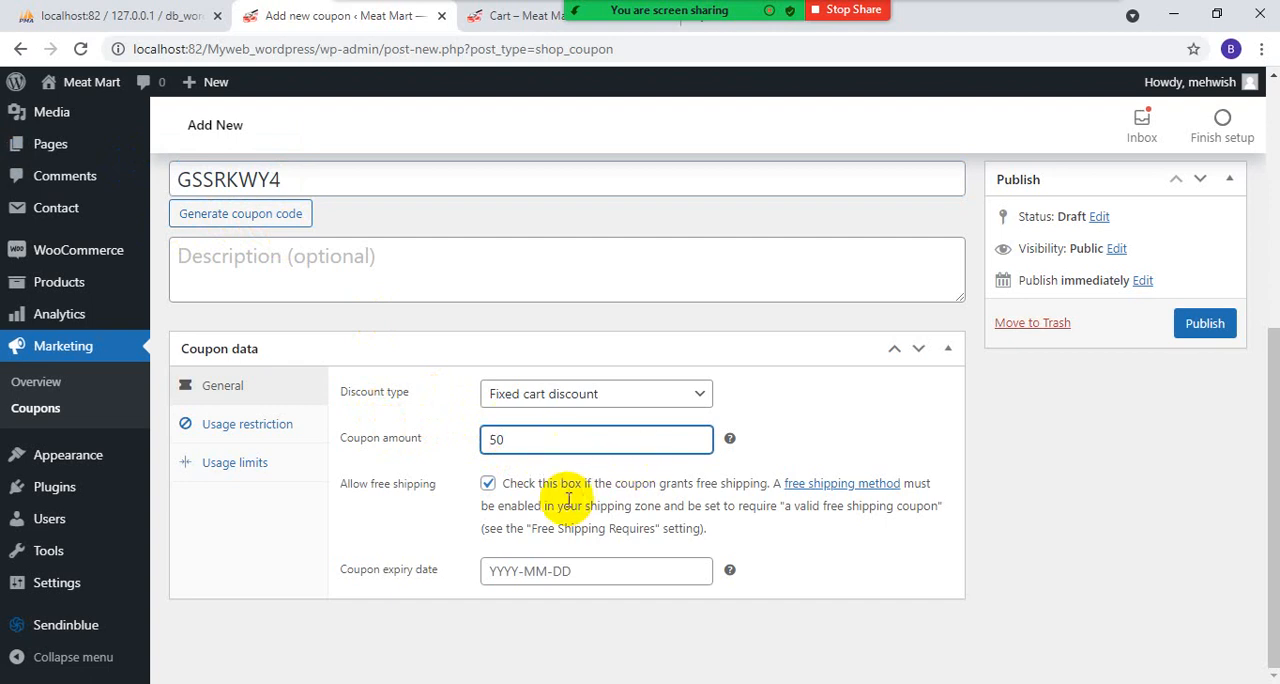
left_click(594, 571)
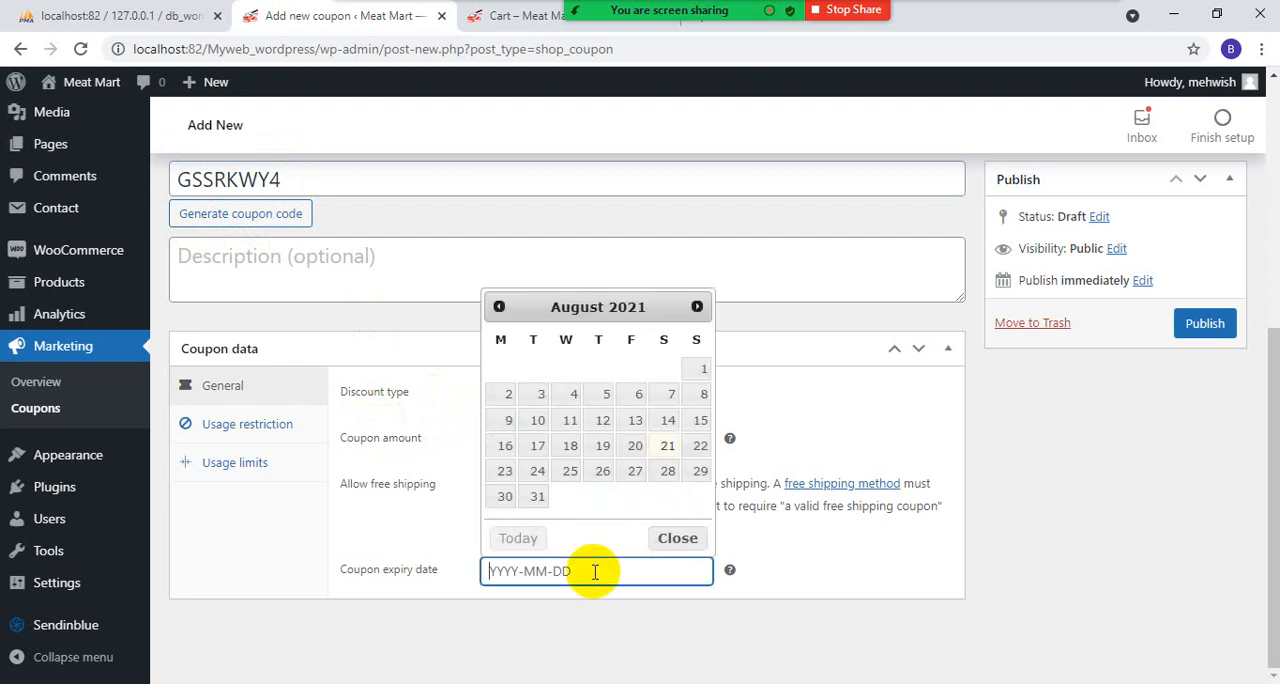
left_click(699, 446)
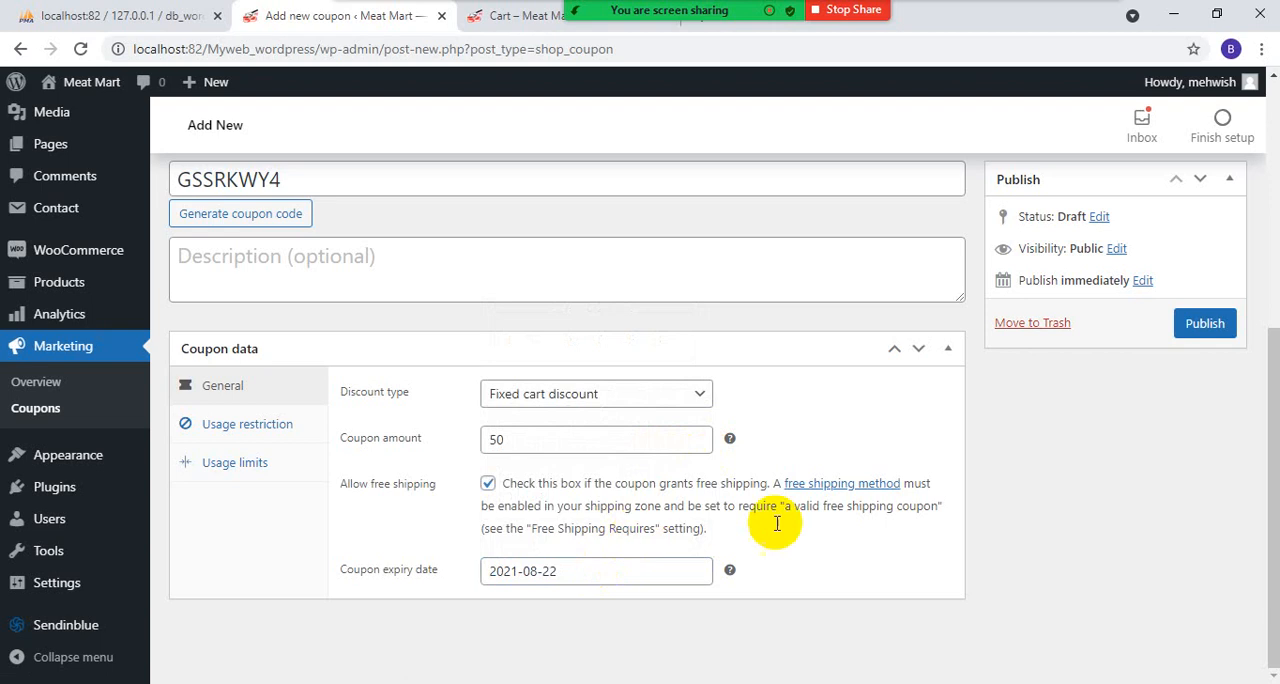
left_click(1217, 325)
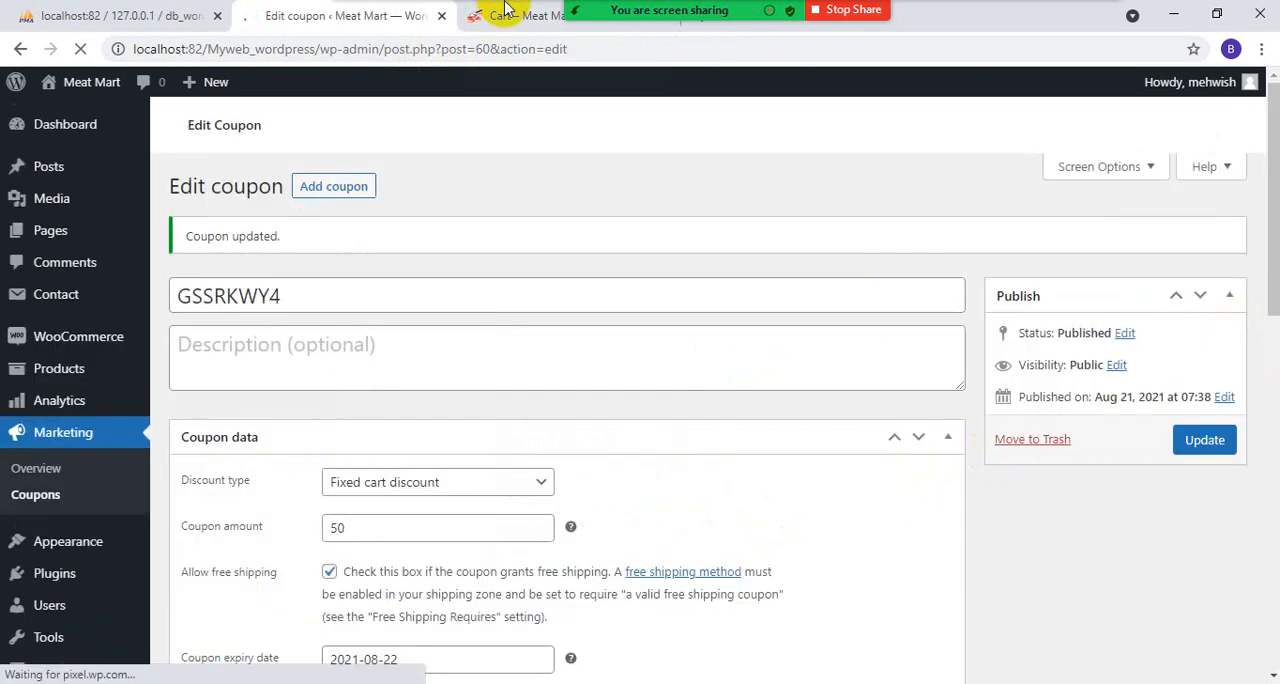
- Return to the storefront cart, apply the copied coupon code and review the cart totals
left_click(500, 15)
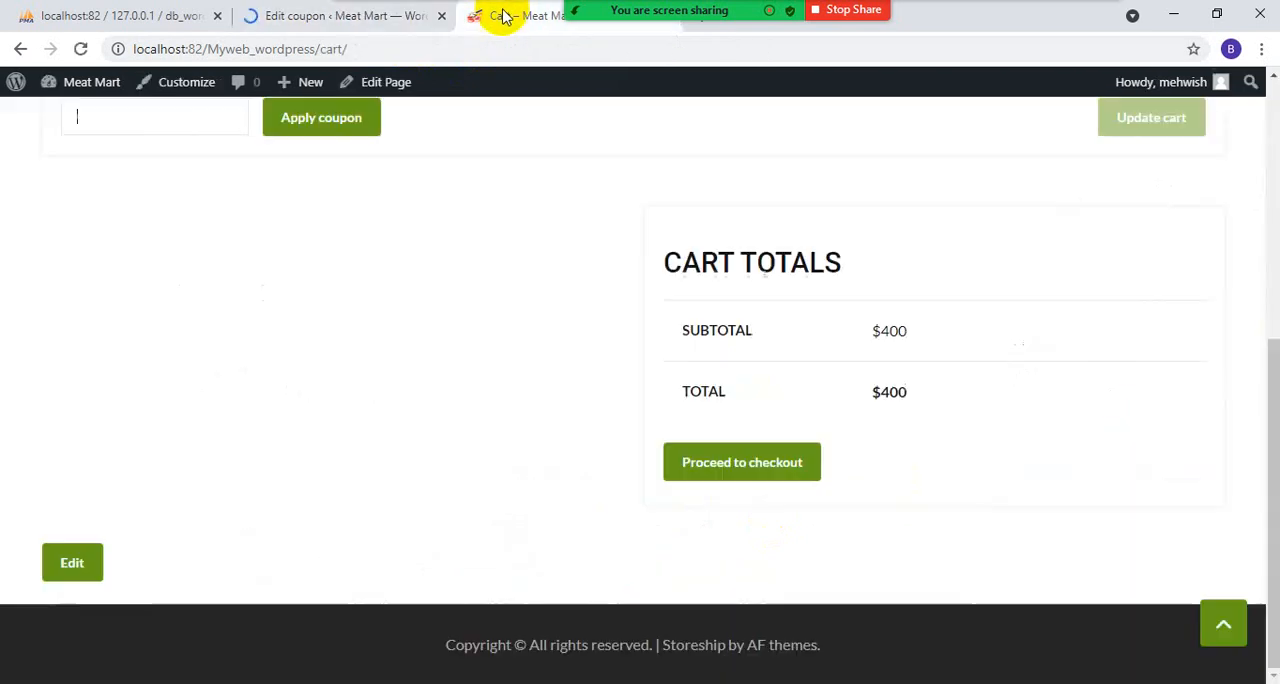
scroll(530, 338, "up", 3)
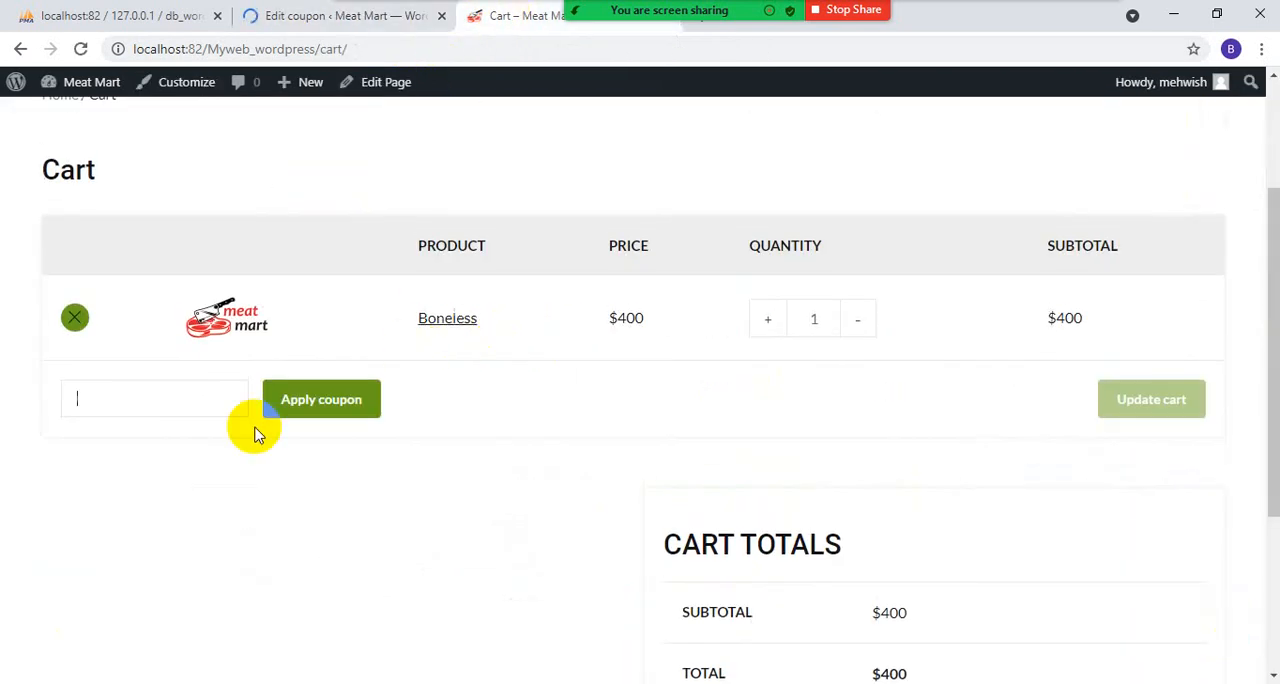
right_click(140, 394)
left_click(190, 248)
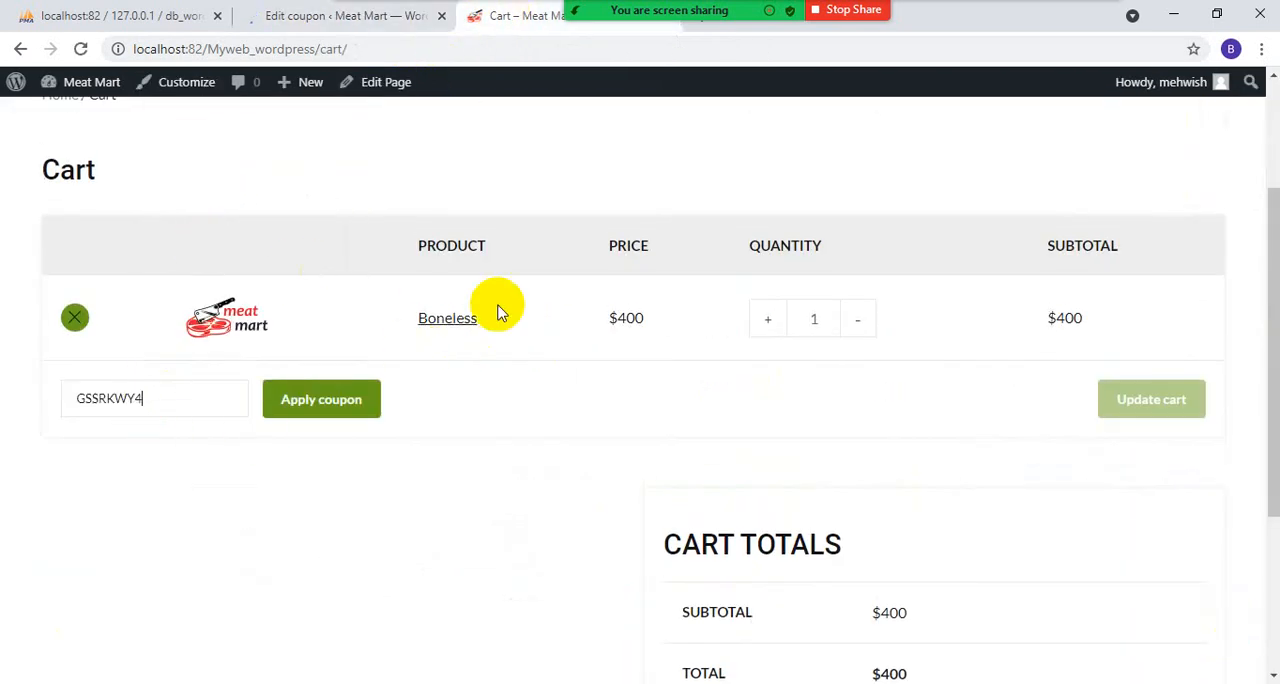
left_click(367, 393)
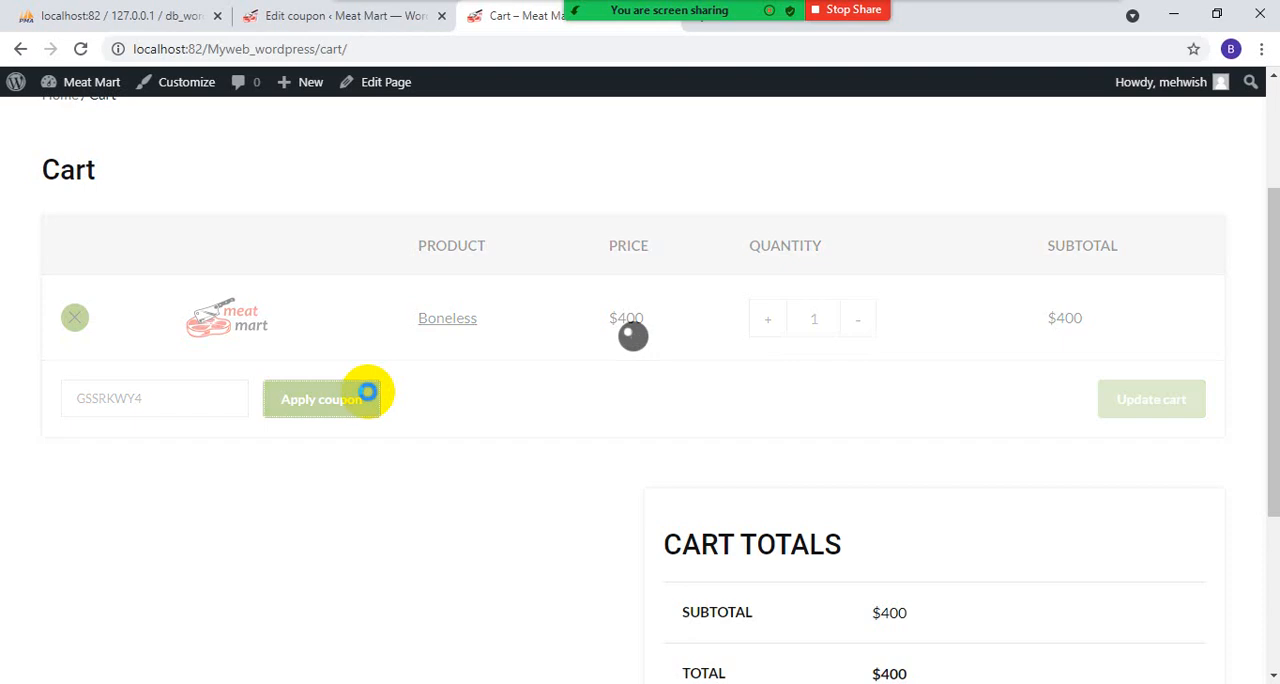
scroll(403, 520, "down", 3)
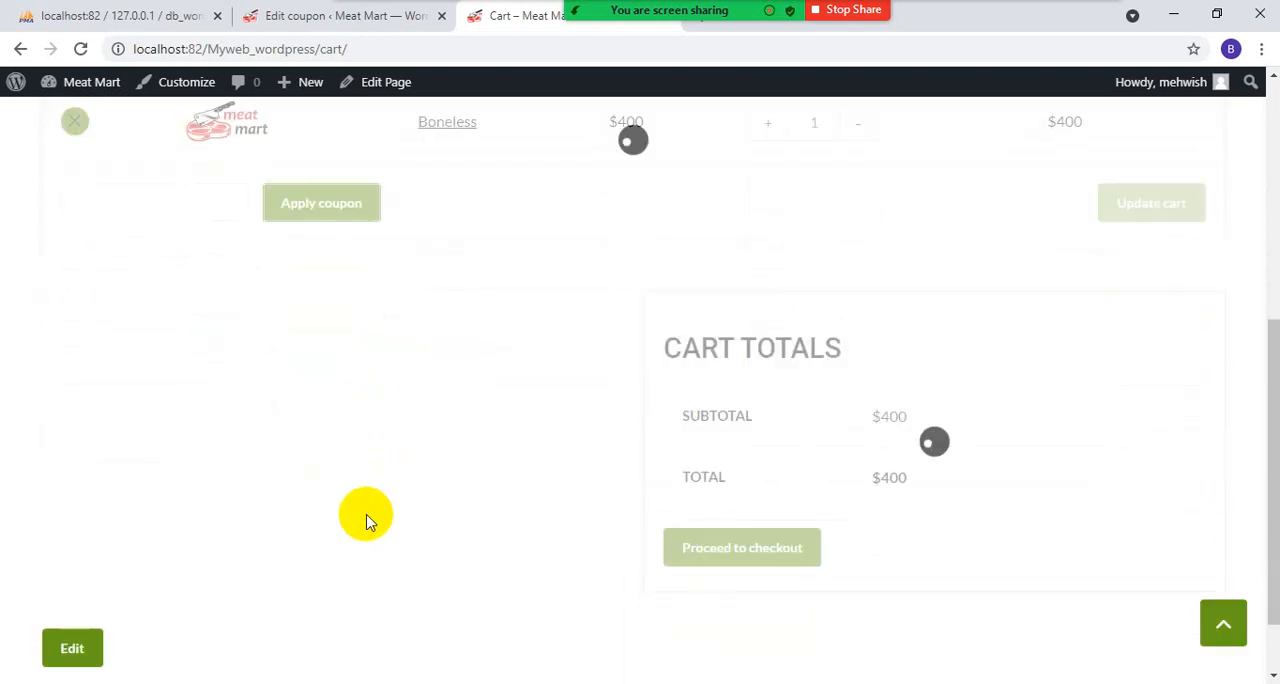
scroll(860, 540, "down", 2)
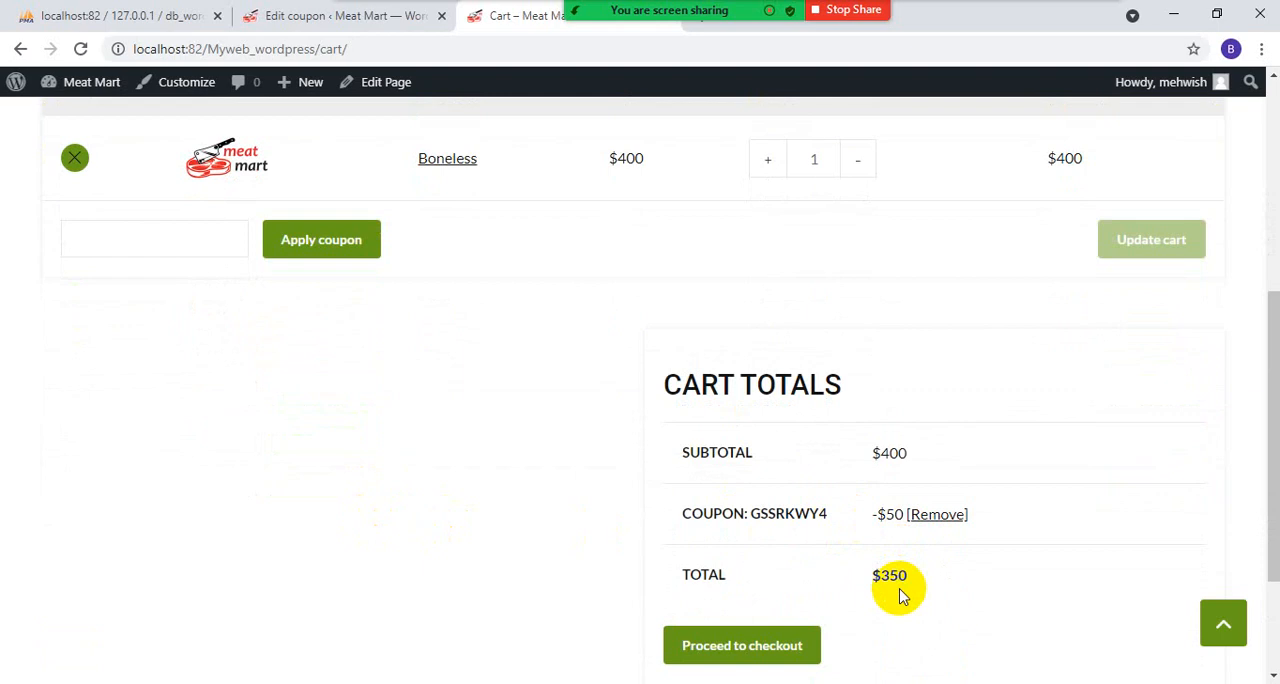
- Go back to the WordPress admin, open the product categories page and name the new category Meat
left_click(345, 16)
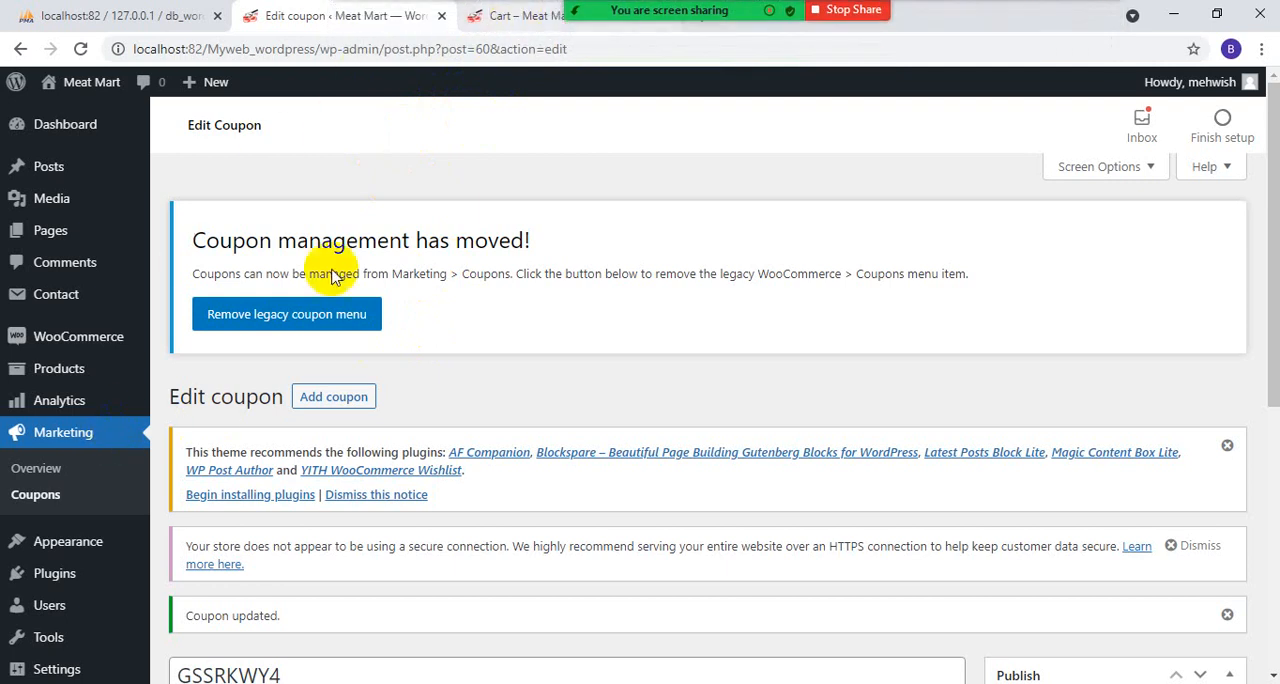
mouse_move(65, 368)
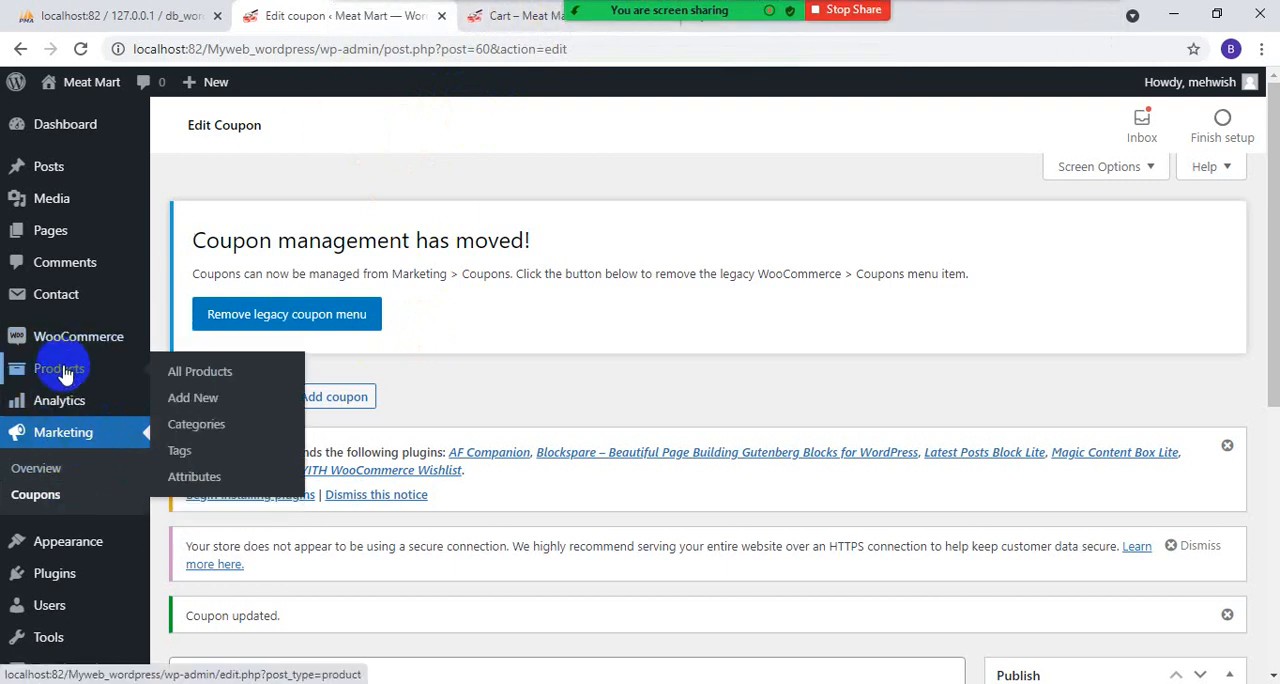
left_click(179, 427)
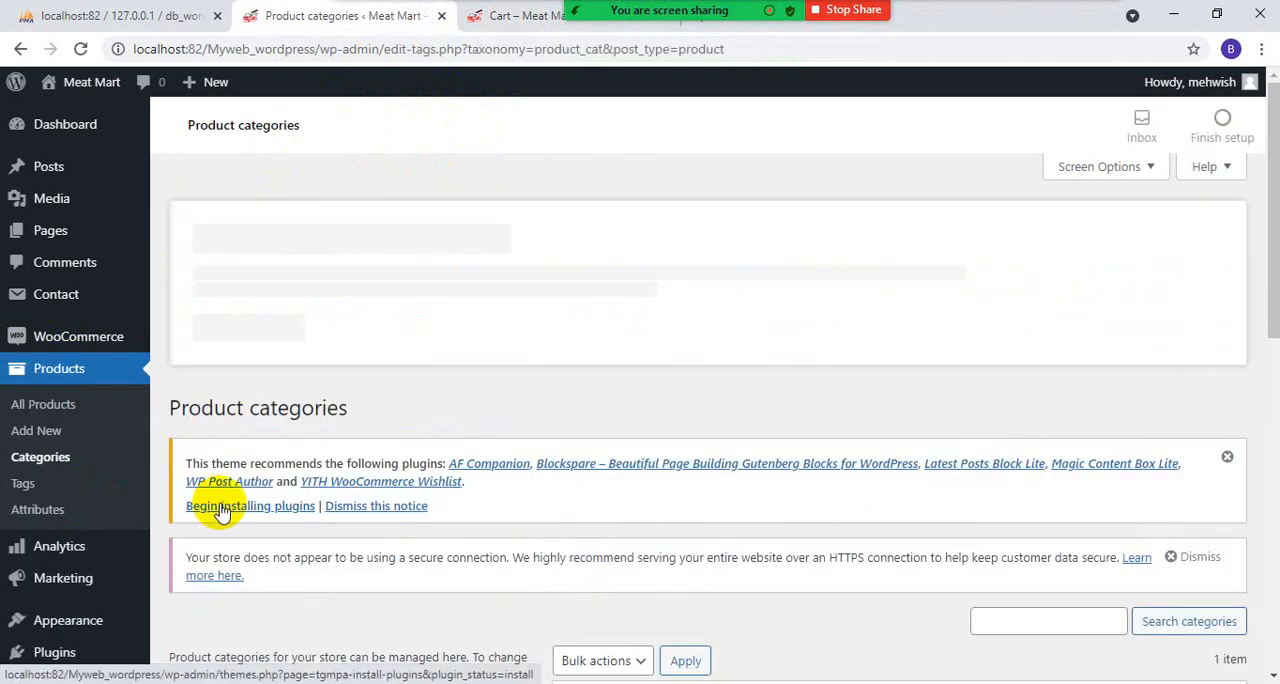
scroll(220, 421, "down", 5)
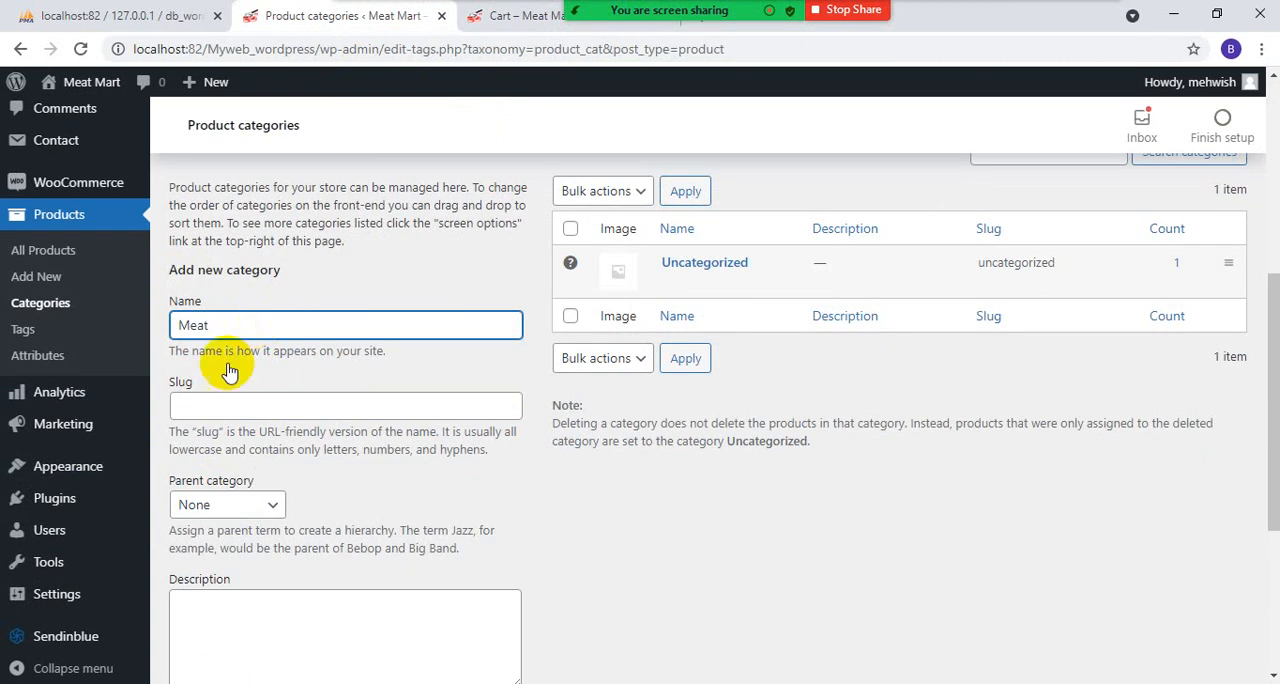
- Add the new category with parent category None and display type Default, and check it in the category list
left_click(272, 508)
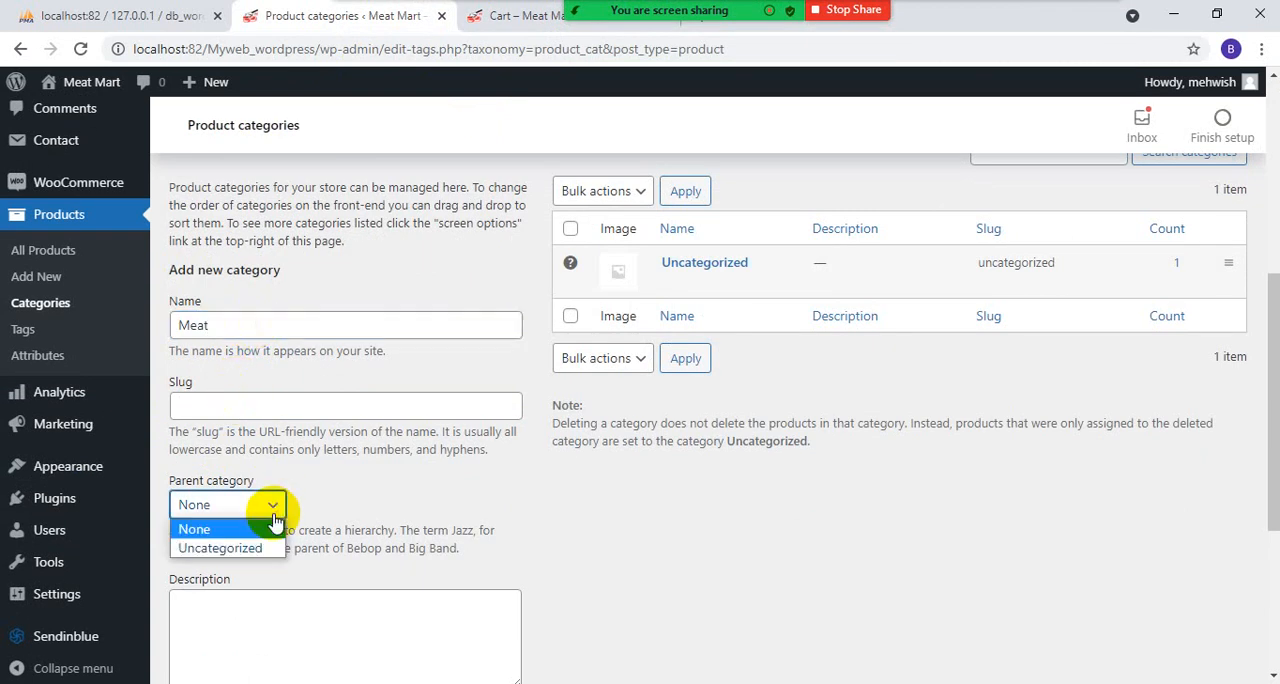
left_click(274, 517)
scroll(323, 494, "down", 3)
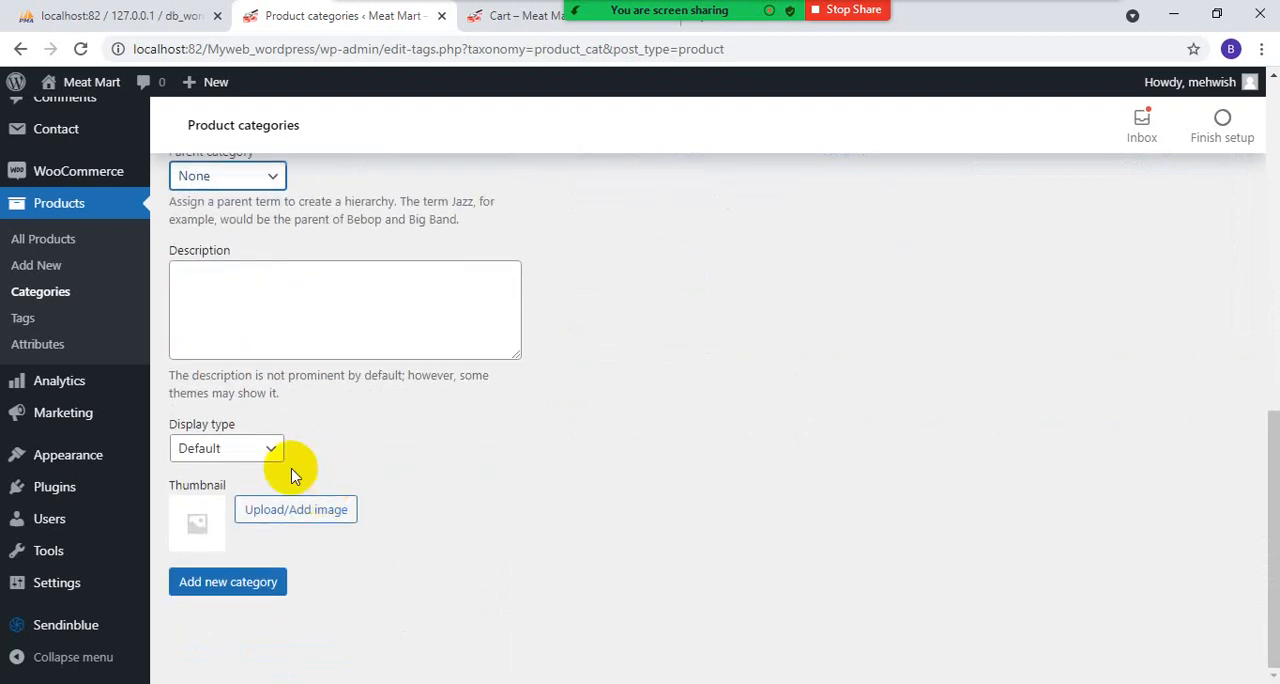
left_click(261, 456)
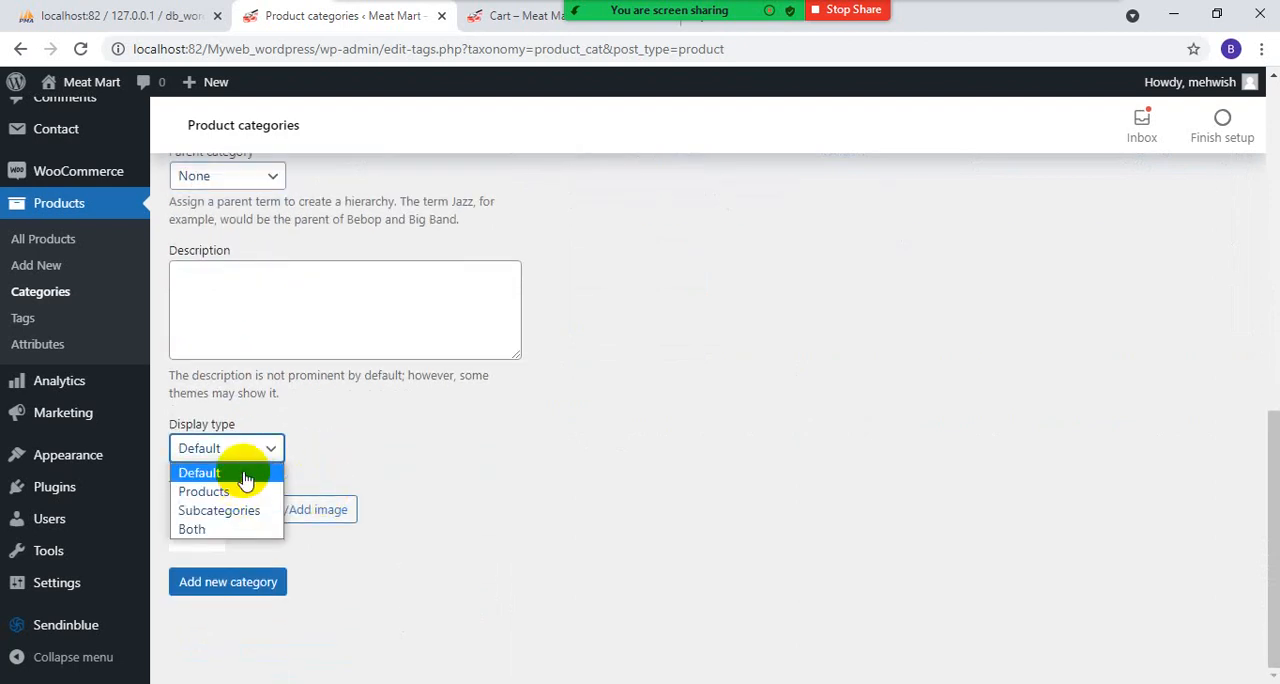
left_click(246, 472)
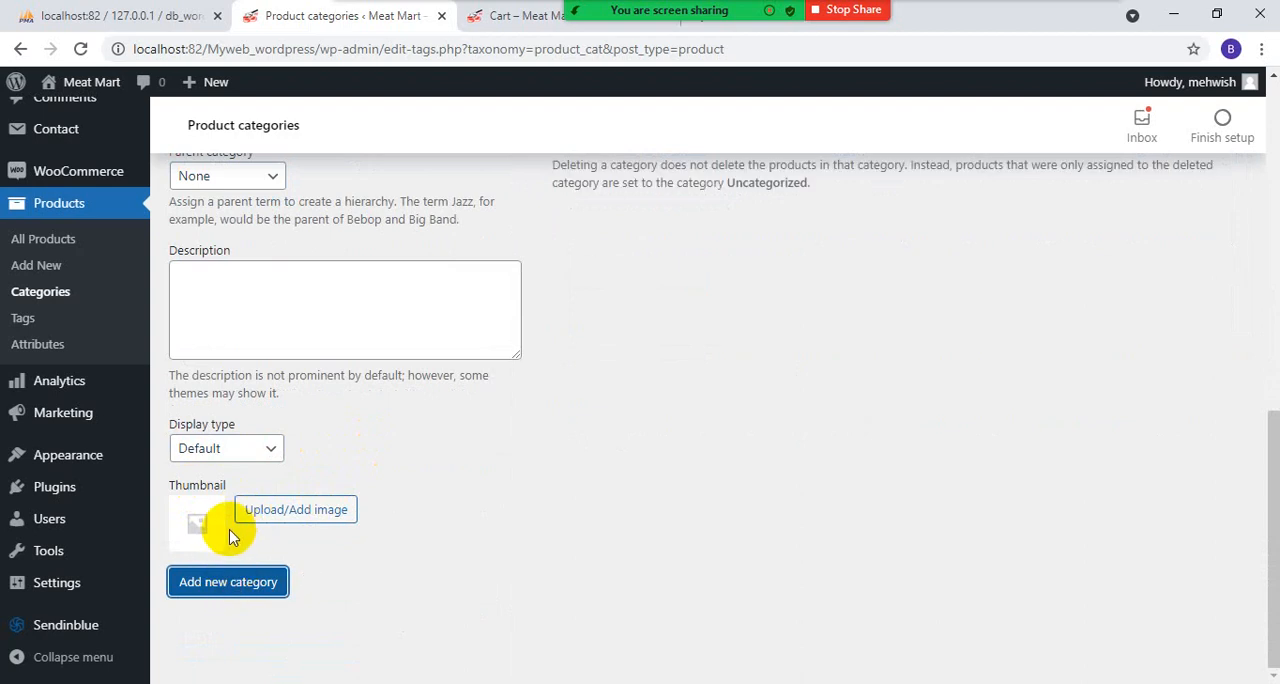
scroll(271, 334, "up", 3)
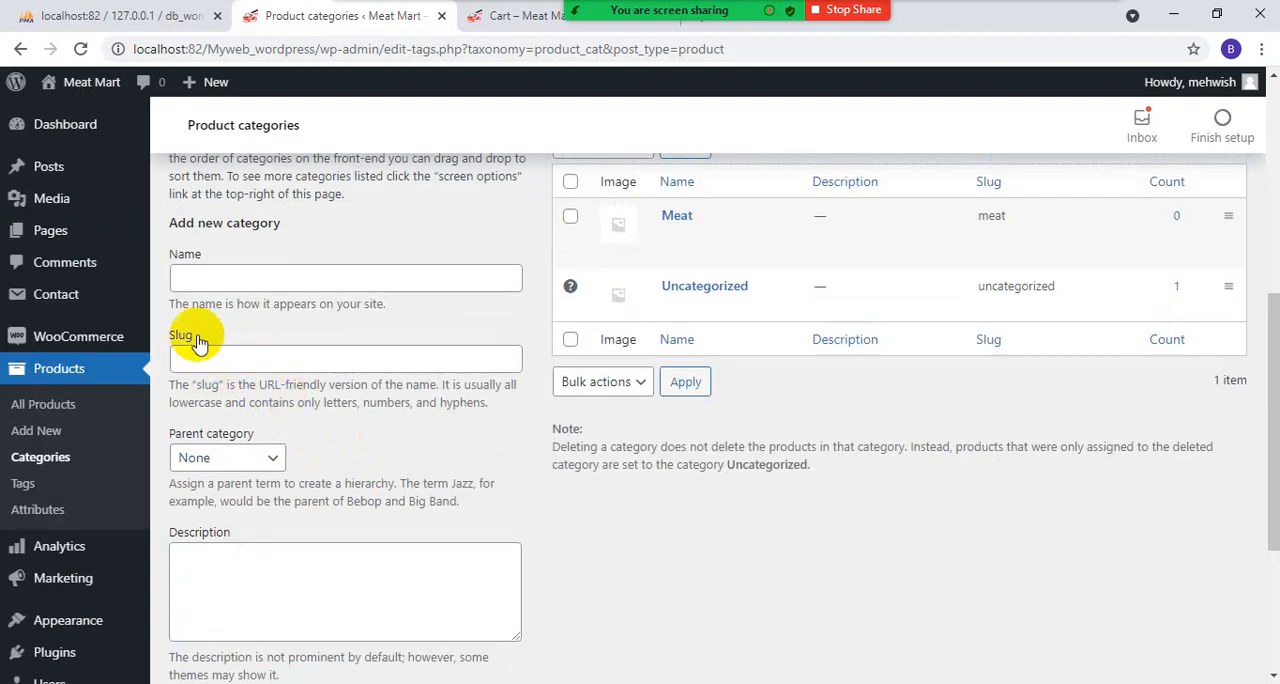
scroll(218, 457, "up", 2)
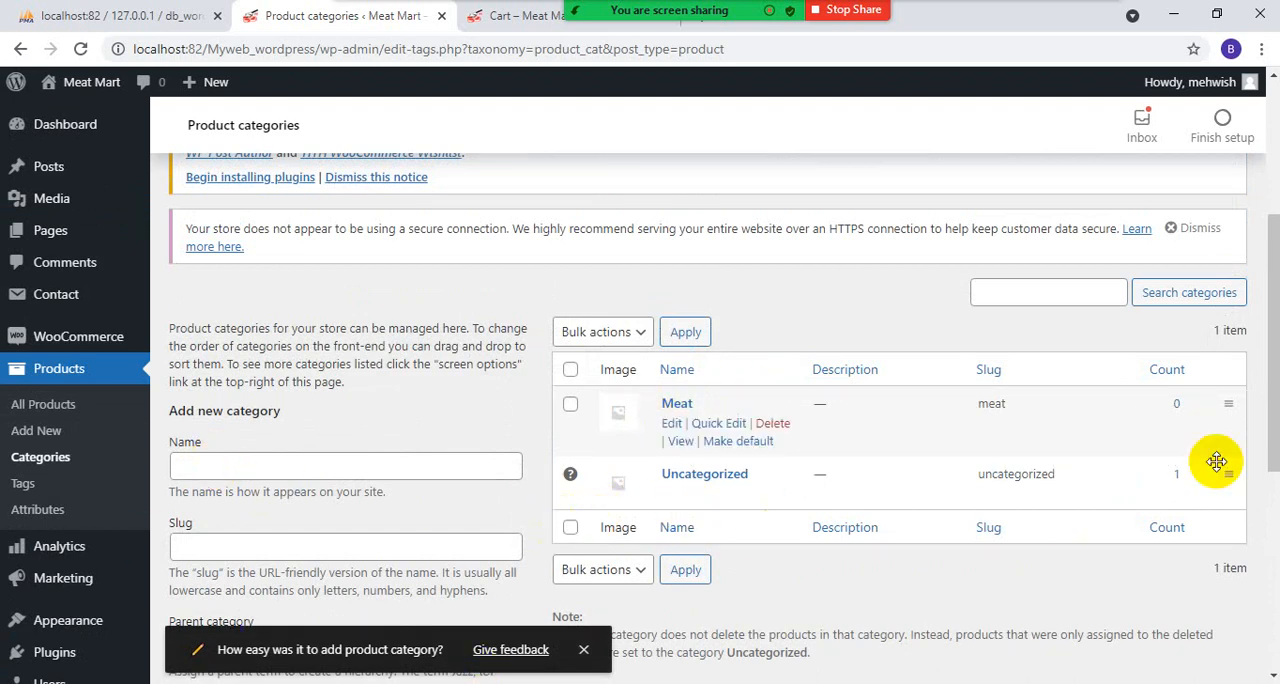
- In the product list, quick edit the Boneless product to replace the Uncategorized category with Meat, and update it
left_click(44, 407)
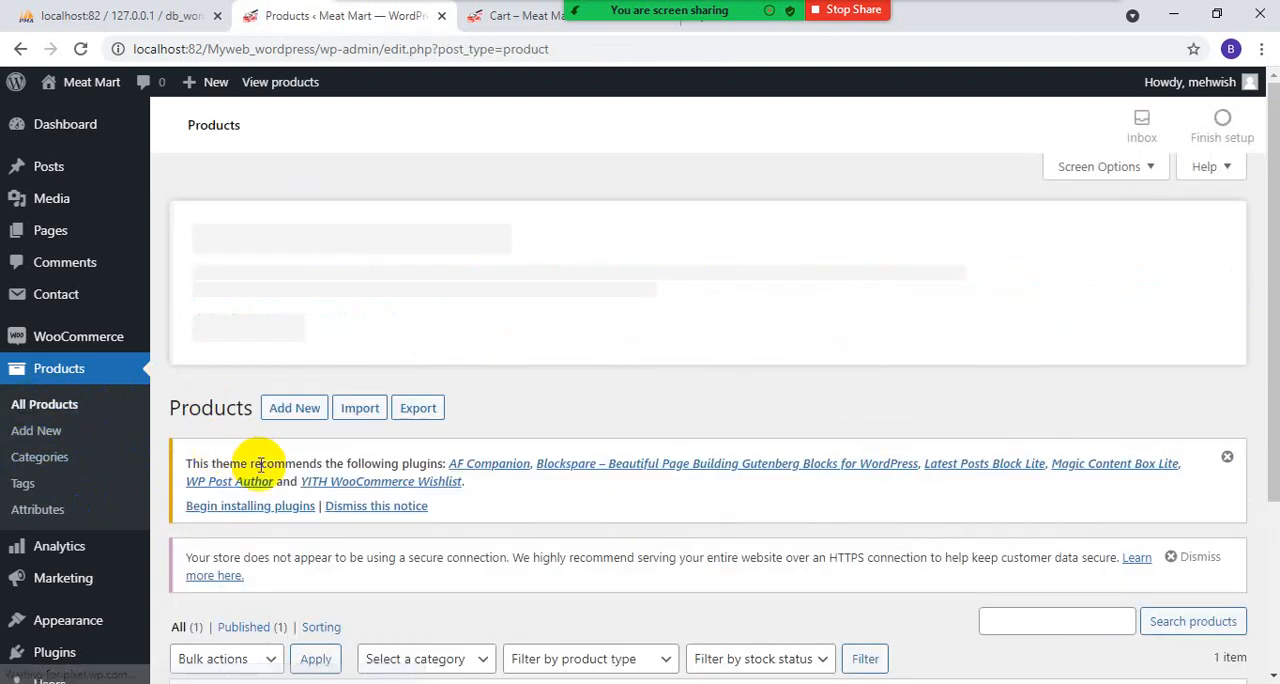
scroll(330, 460, "down", 2)
mouse_move(300, 563)
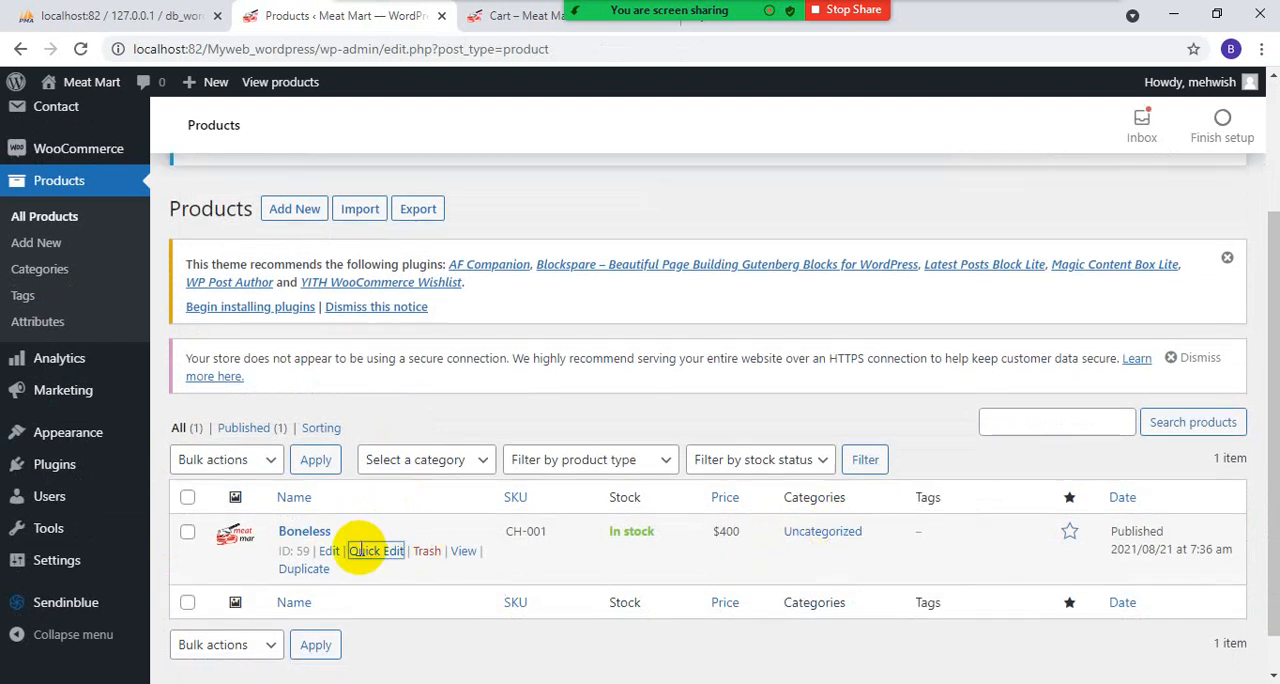
left_click(368, 552)
scroll(797, 507, "down", 2)
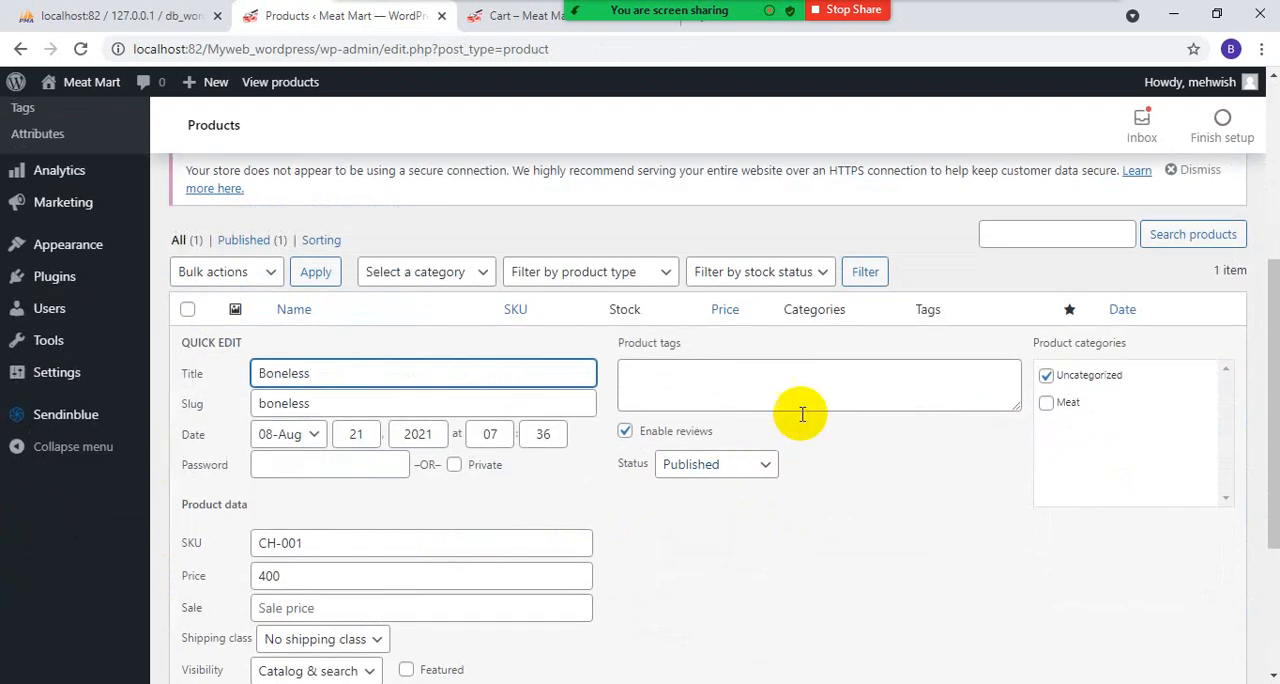
left_click(1046, 375)
left_click(1046, 402)
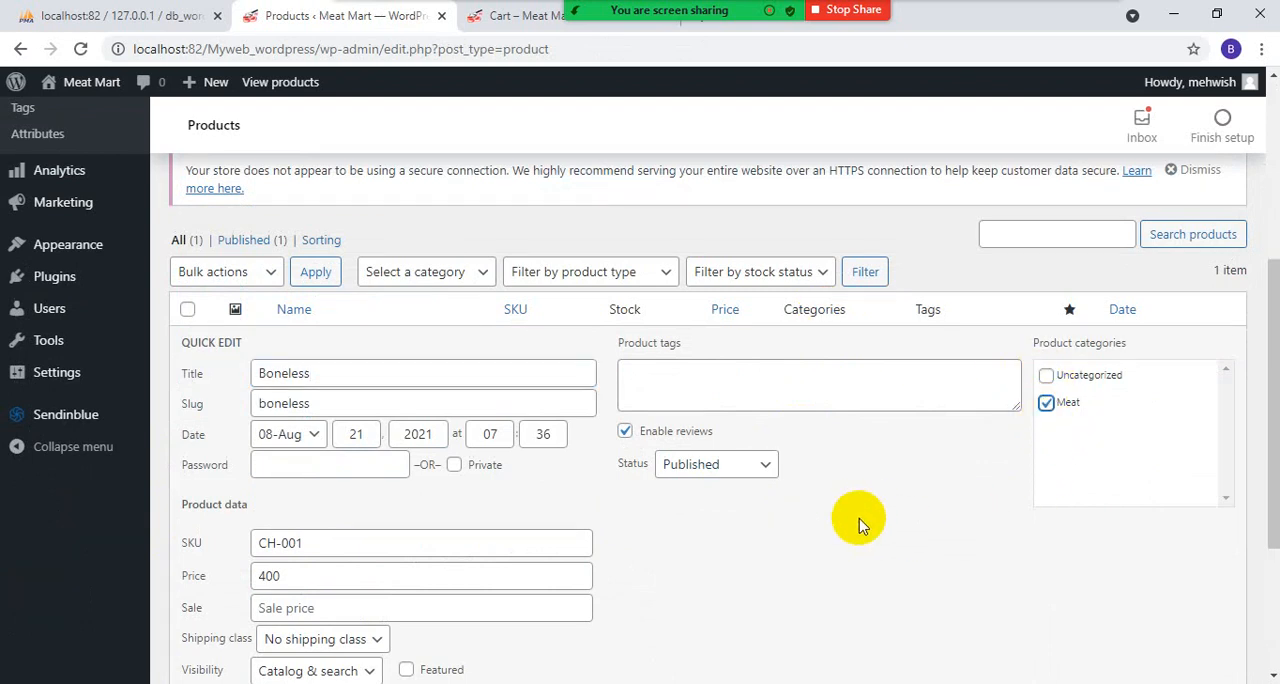
scroll(966, 487, "down", 3)
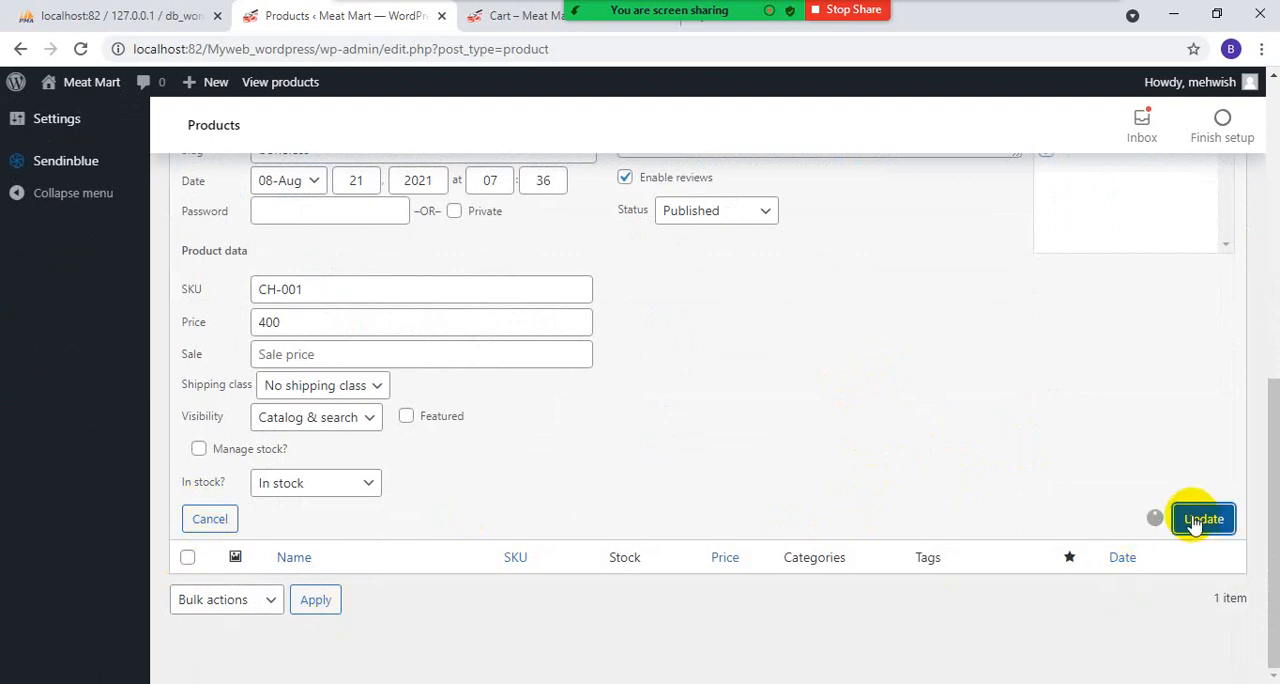
- Go to the storefront shop page, open the Boneless product and check its category
left_click(508, 18)
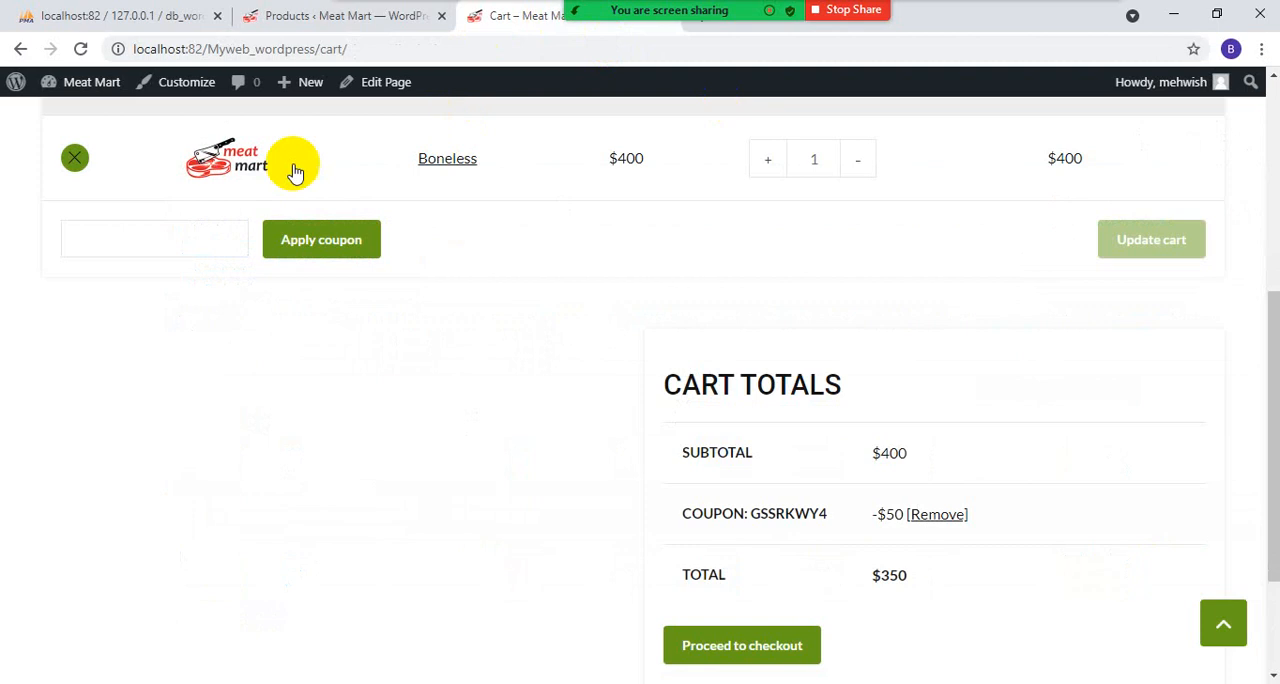
scroll(460, 175, "up", 1)
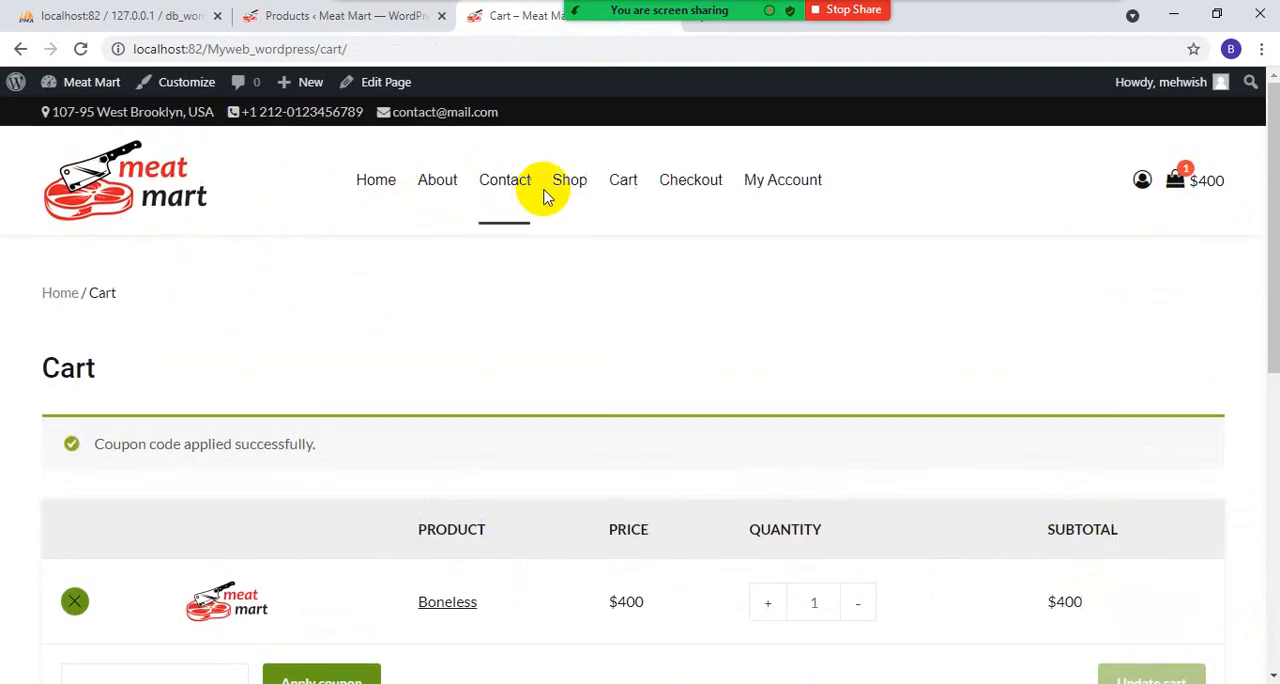
left_click(562, 210)
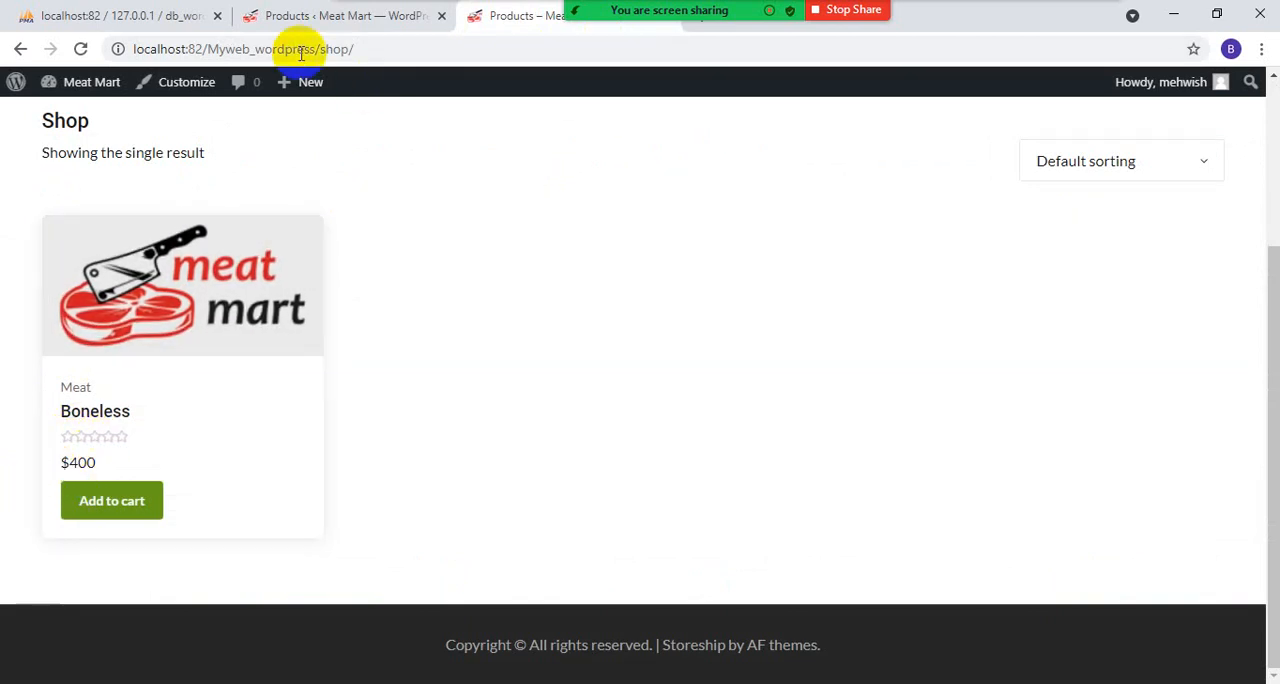
left_click(163, 280)
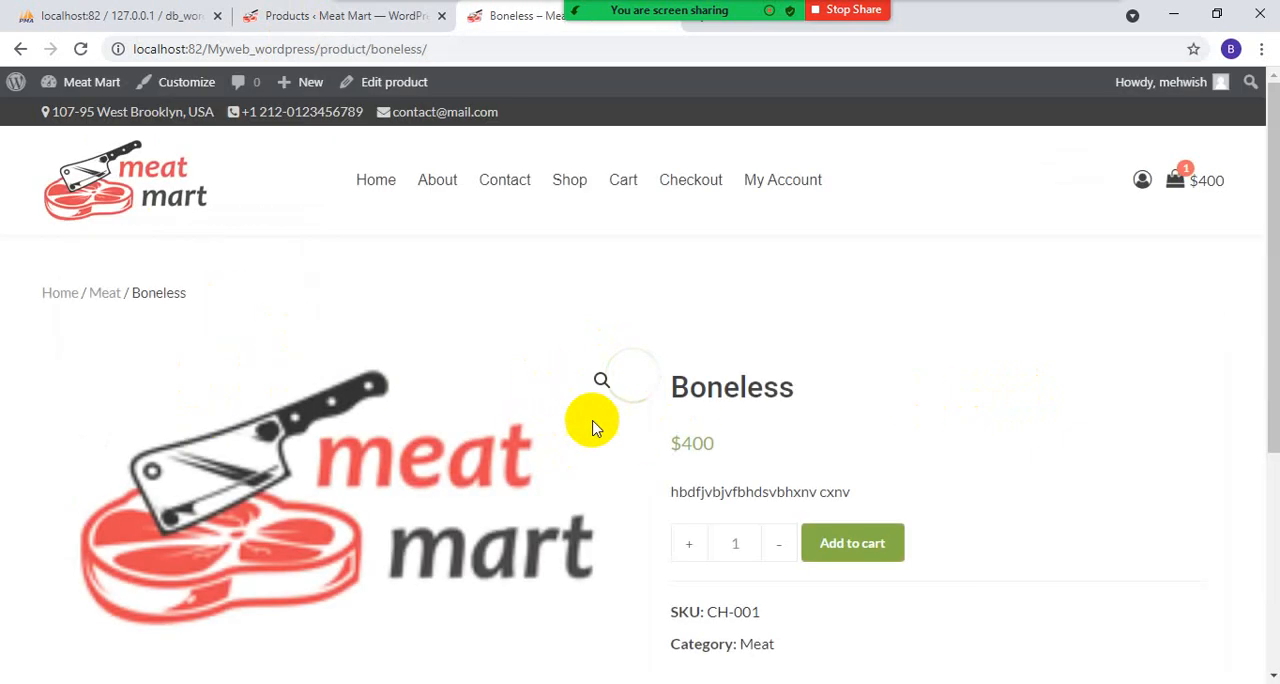
scroll(736, 562, "down", 1)
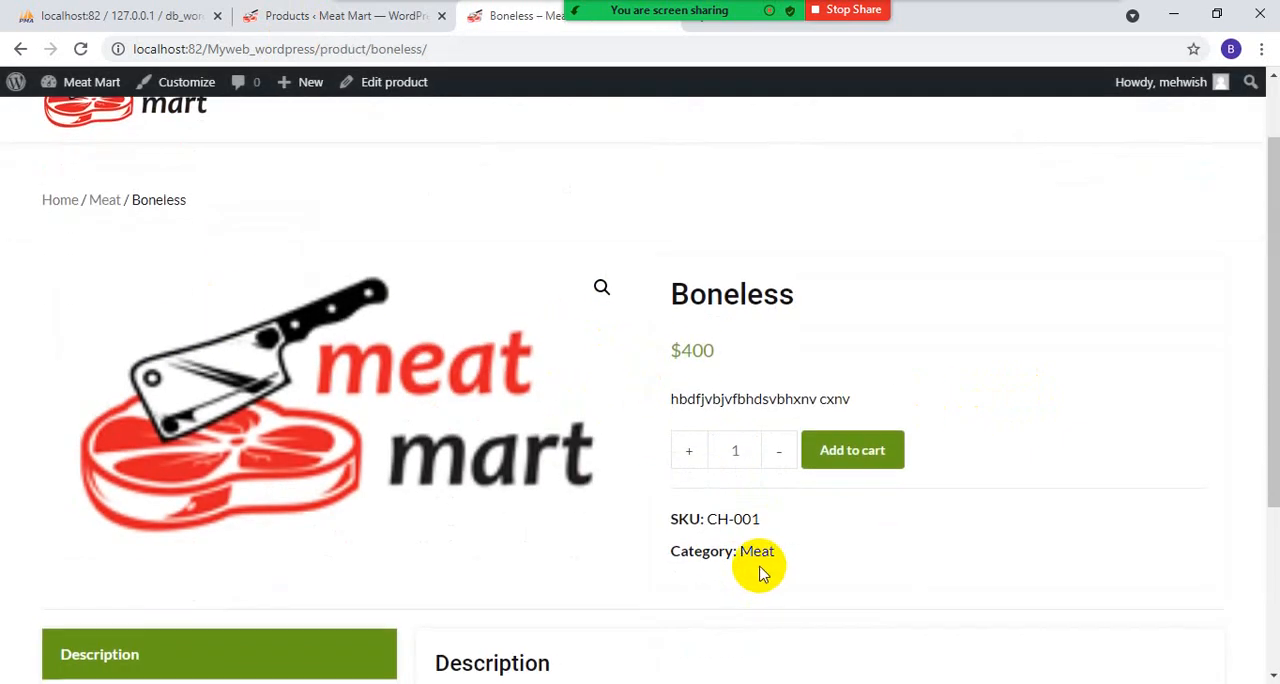
scroll(751, 569, "up", 1)
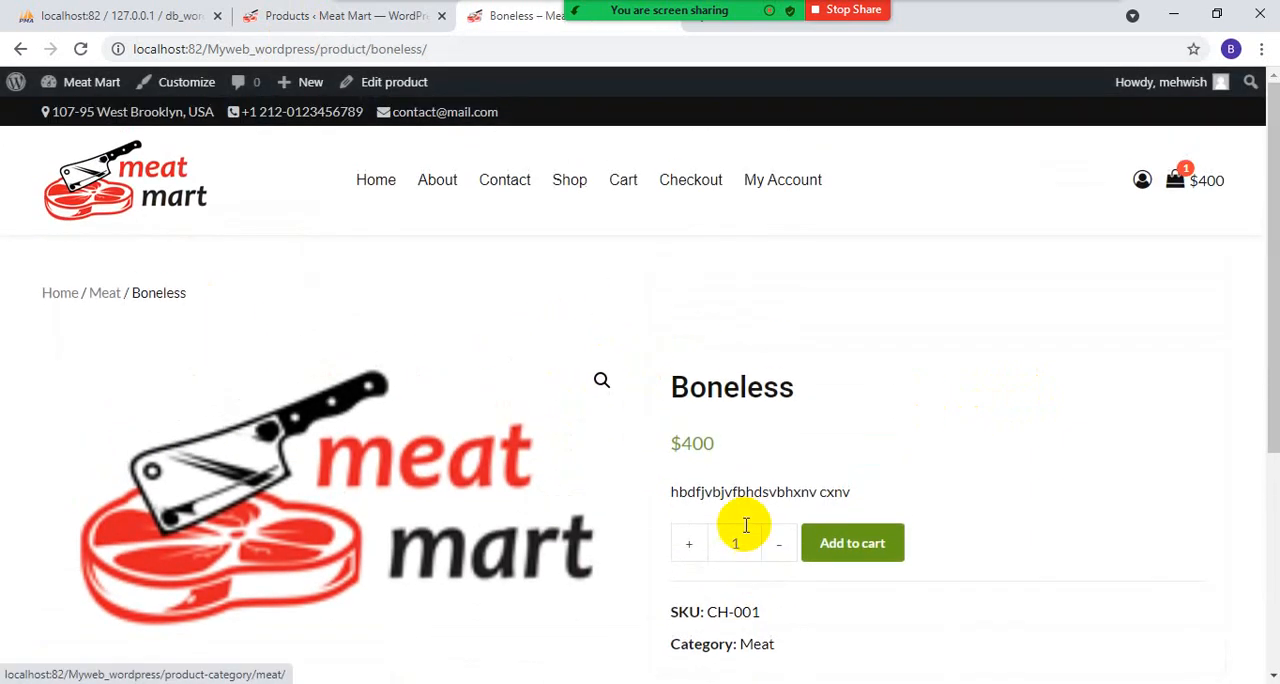
- From the storefront home page, run a product search filtered to the Meat category
left_click(375, 193)
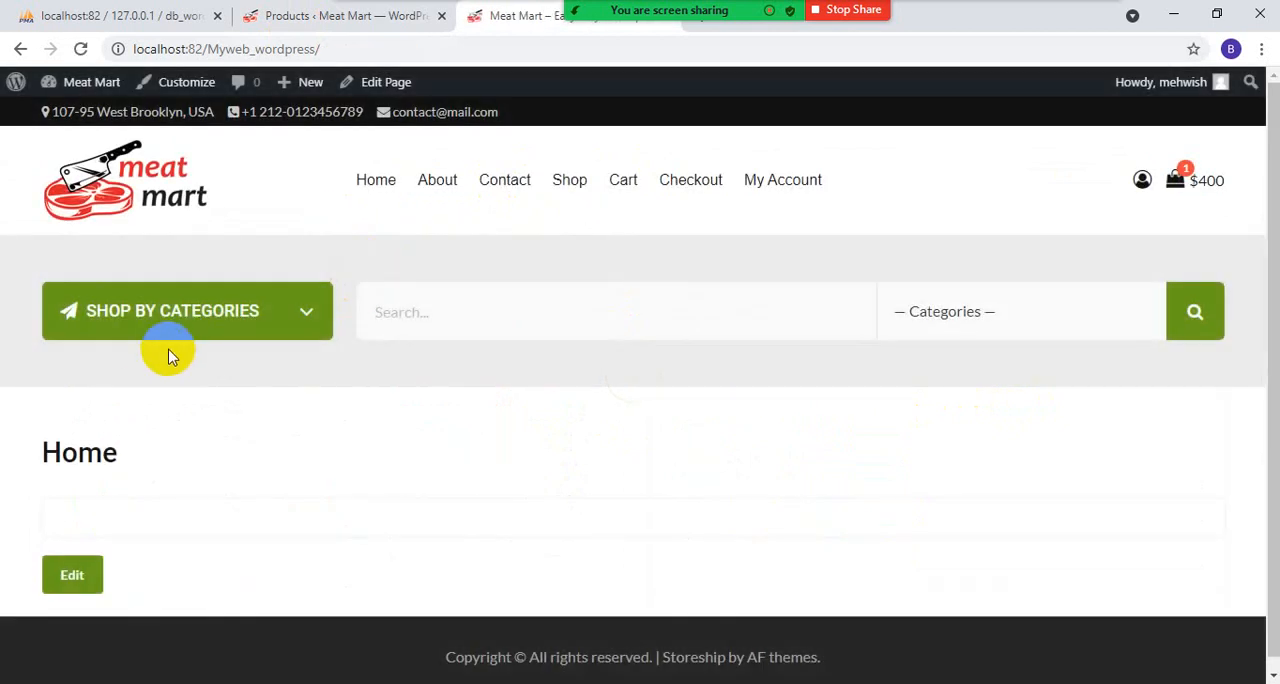
left_click(436, 311)
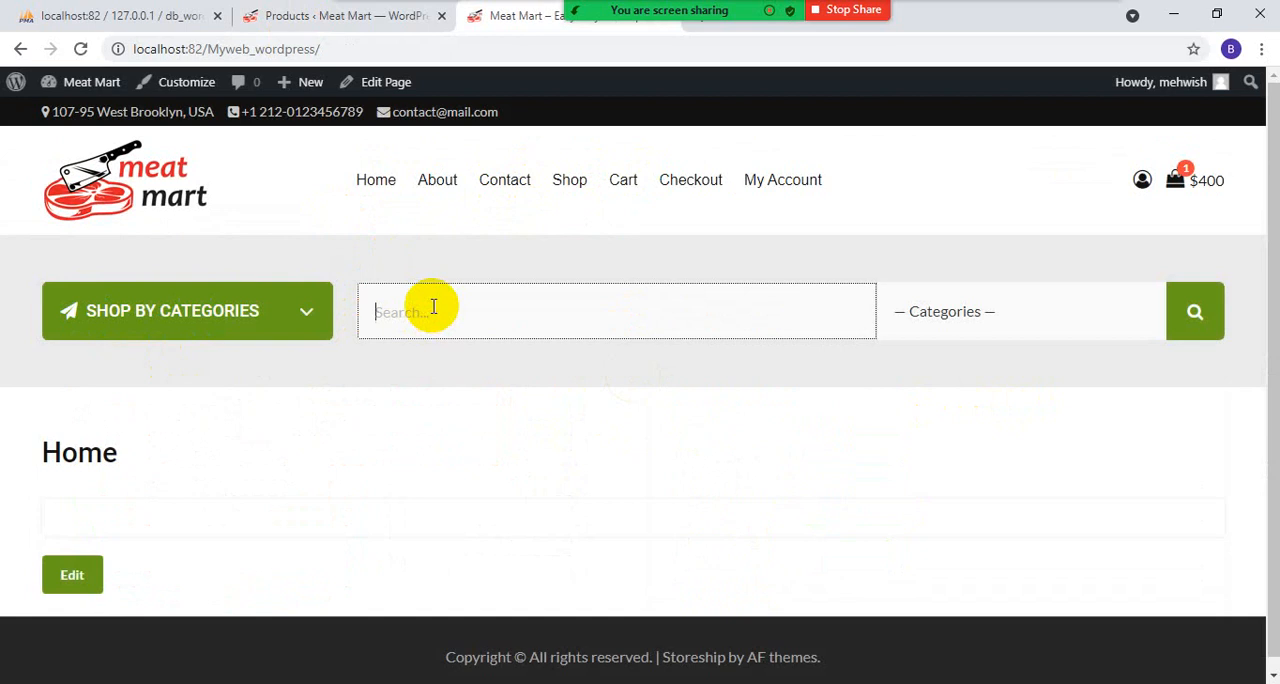
left_click(1023, 330)
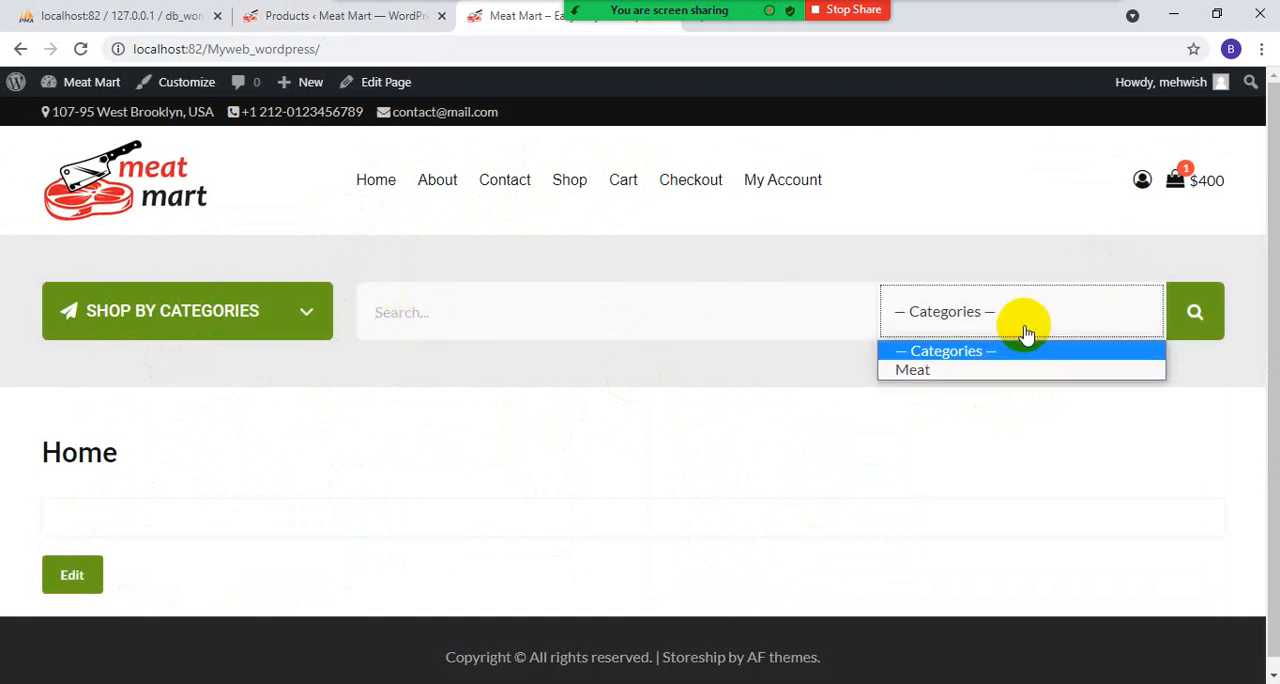
left_click(913, 369)
left_click(1214, 302)
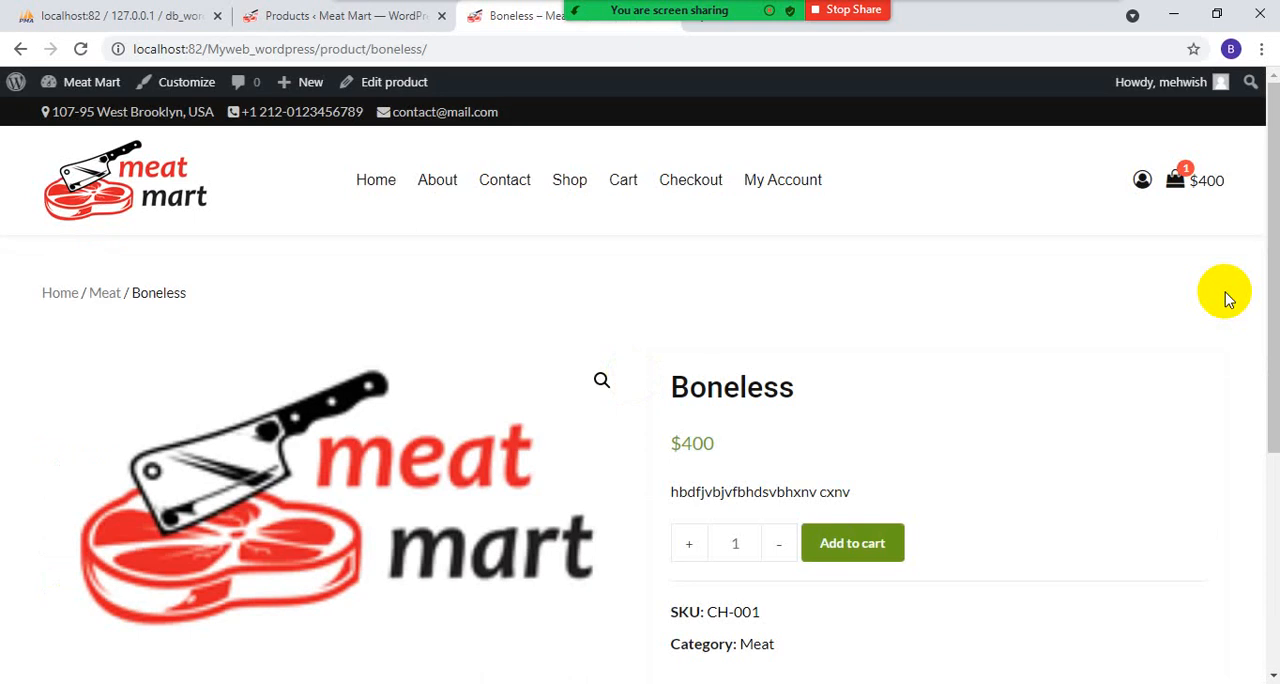
- Visit the customer account page, open the checkout page and review the billing details from name and address to phone and e-mail
left_click(773, 180)
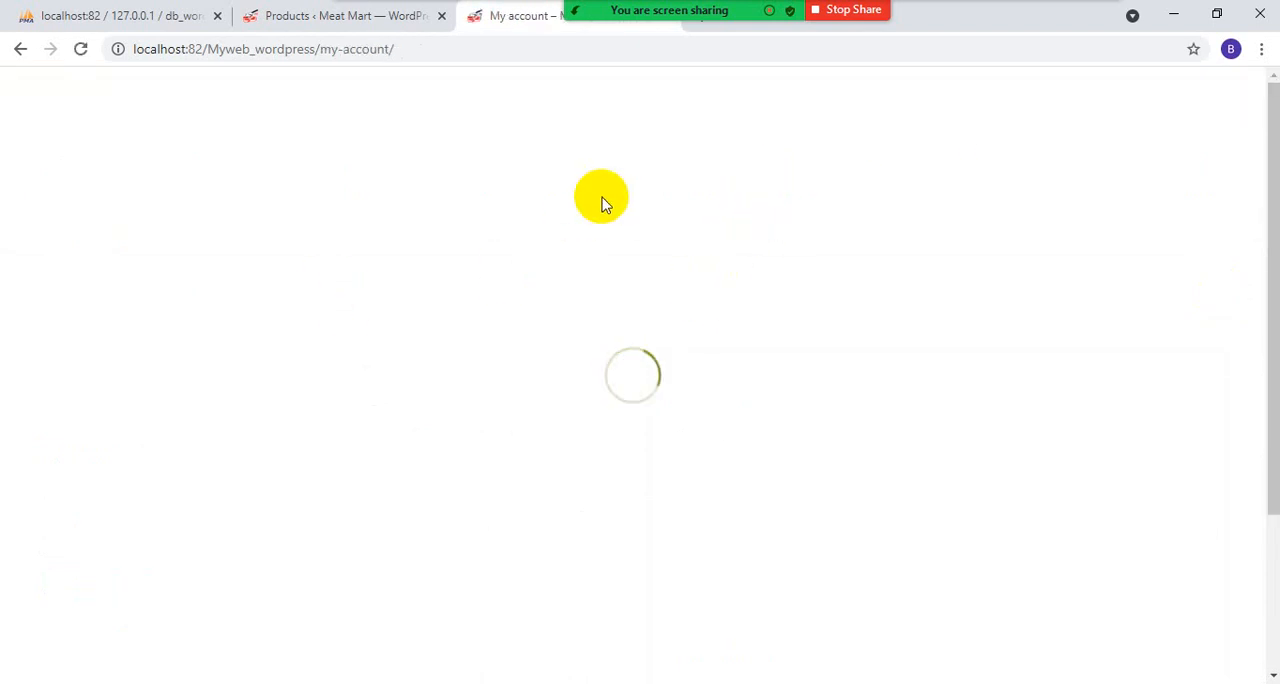
left_click(322, 17)
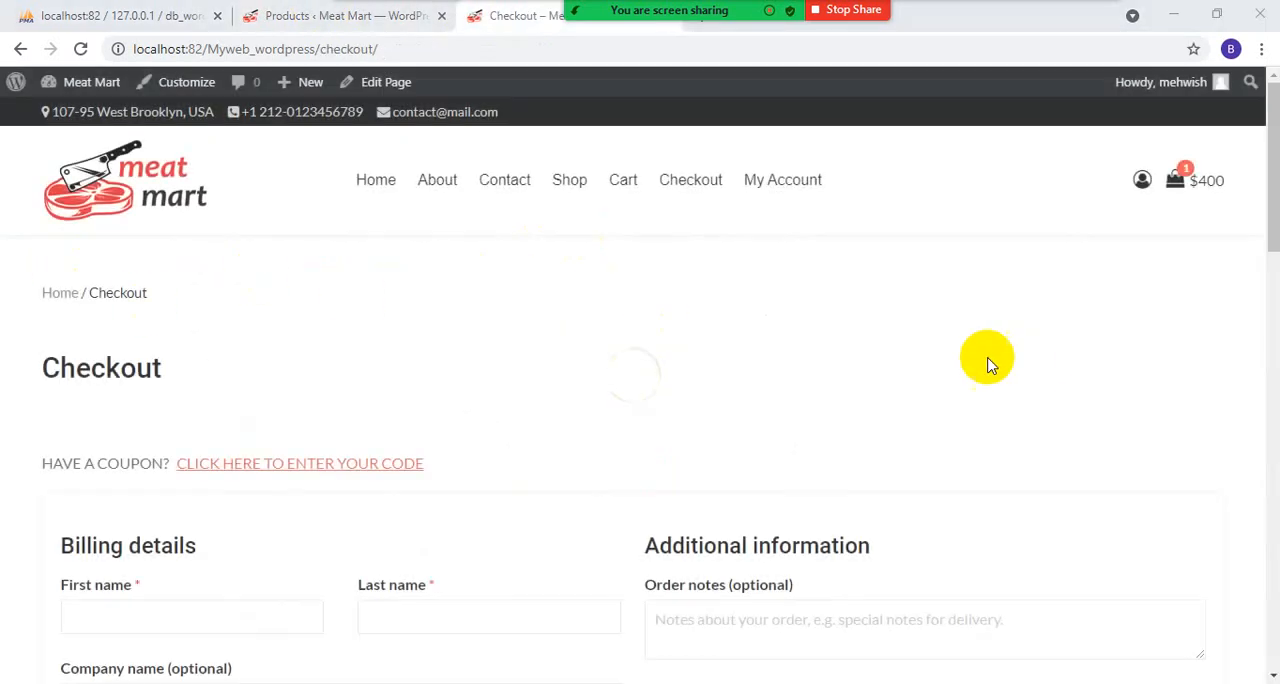
scroll(703, 390, "down", 3)
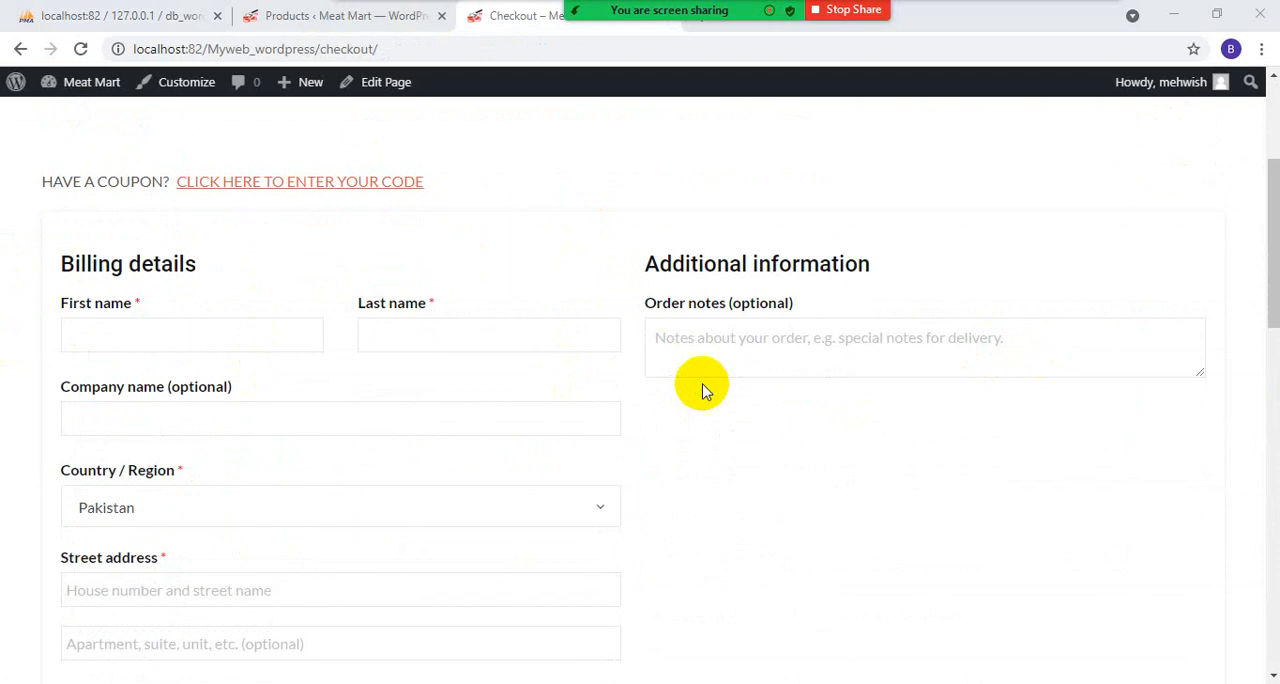
scroll(703, 390, "down", 8)
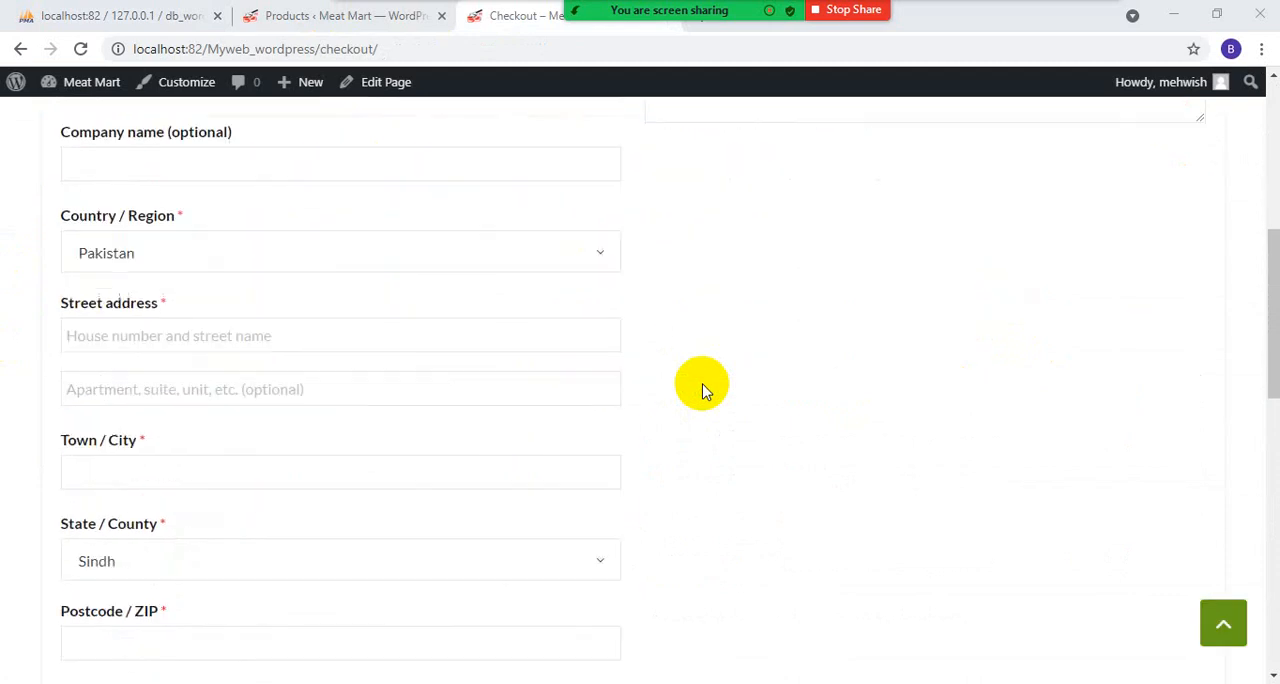
scroll(698, 390, "up", 5)
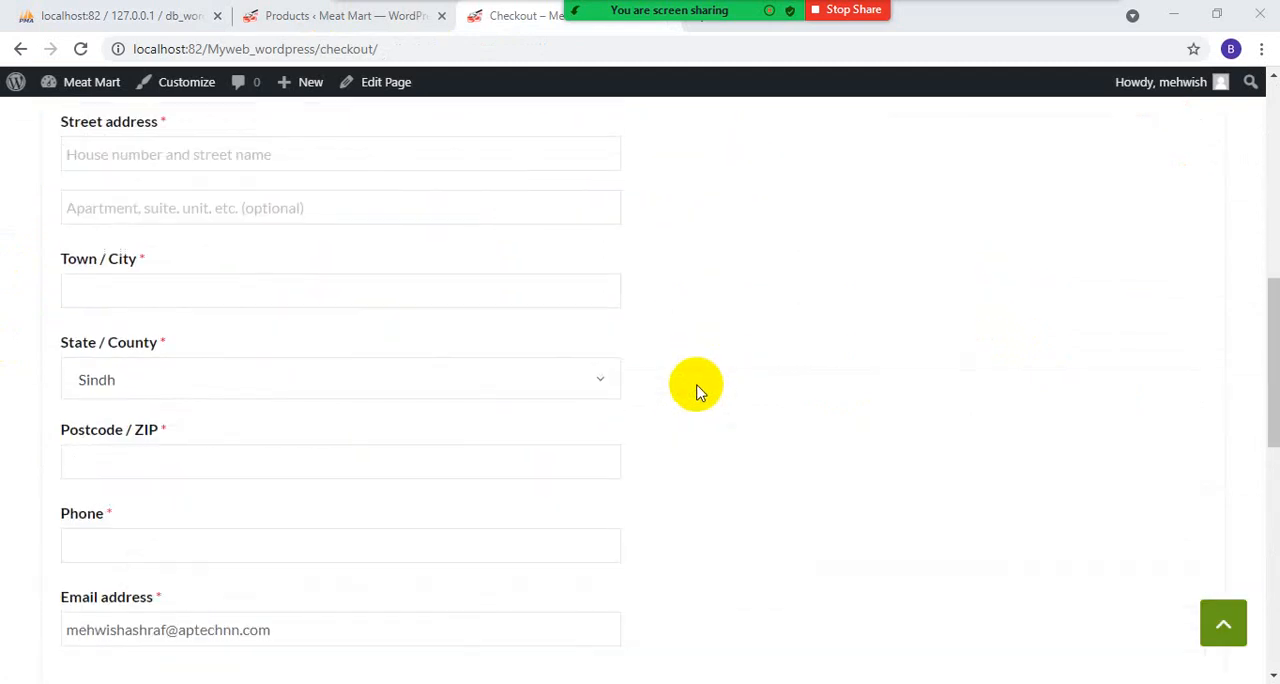
scroll(698, 392, "up", 3)
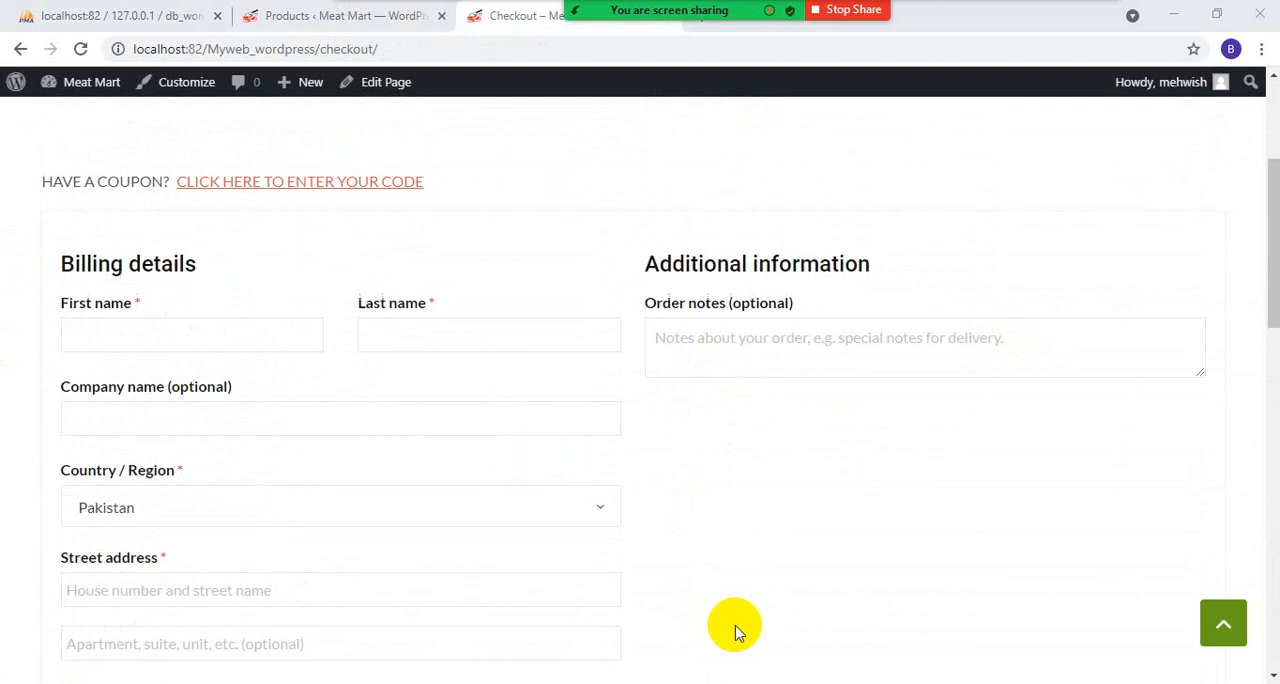
scroll(794, 380, "down", 5)
scroll(794, 380, "up", 5)
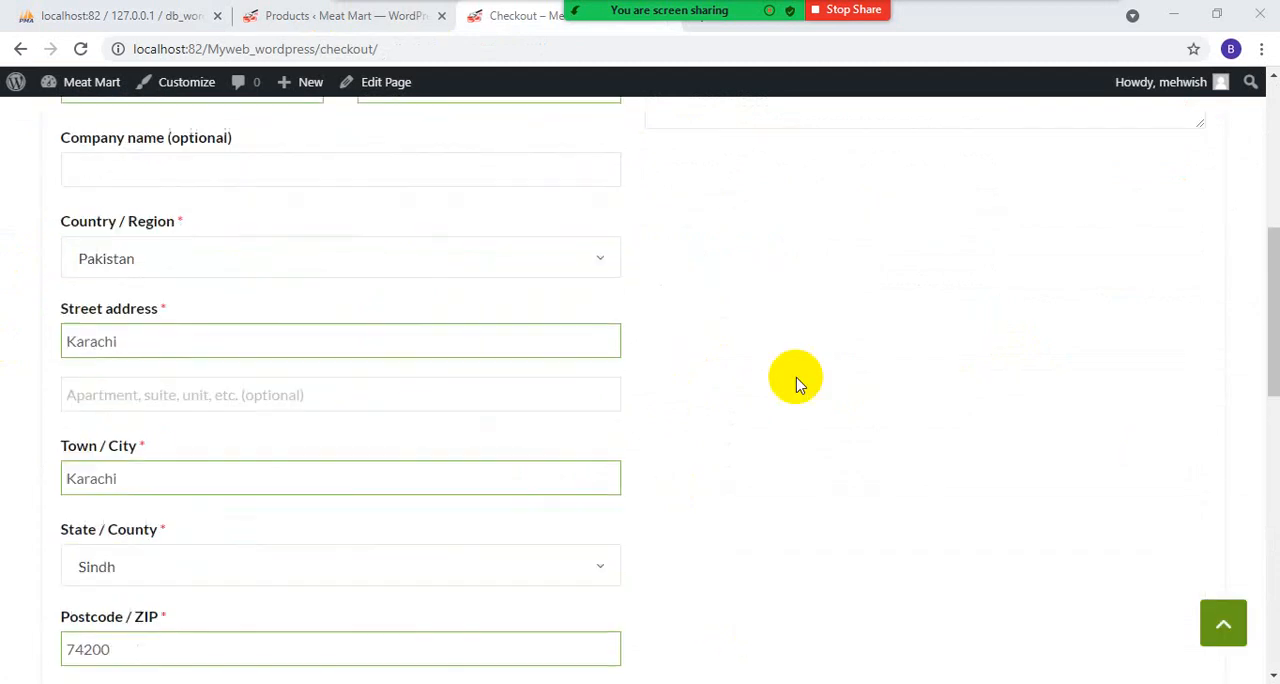
scroll(770, 395, "down", 1)
scroll(763, 404, "down", 2)
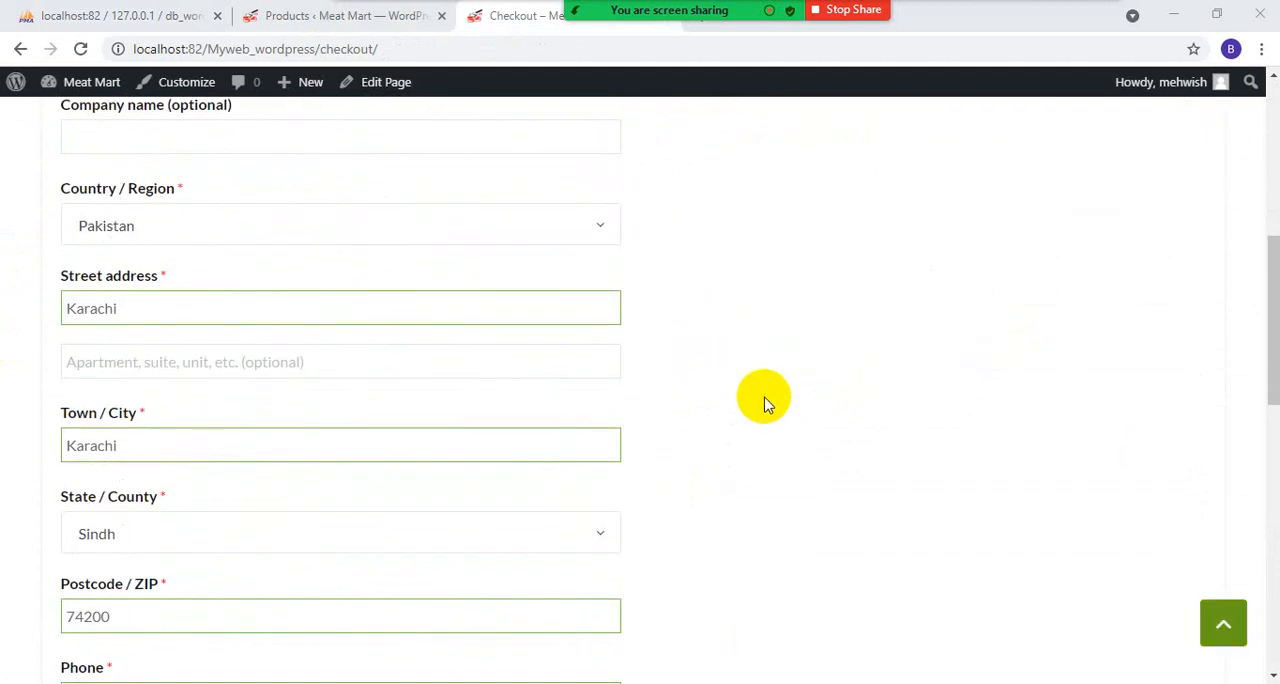
scroll(763, 402, "up", 1)
scroll(762, 403, "down", 1)
scroll(760, 402, "down", 3)
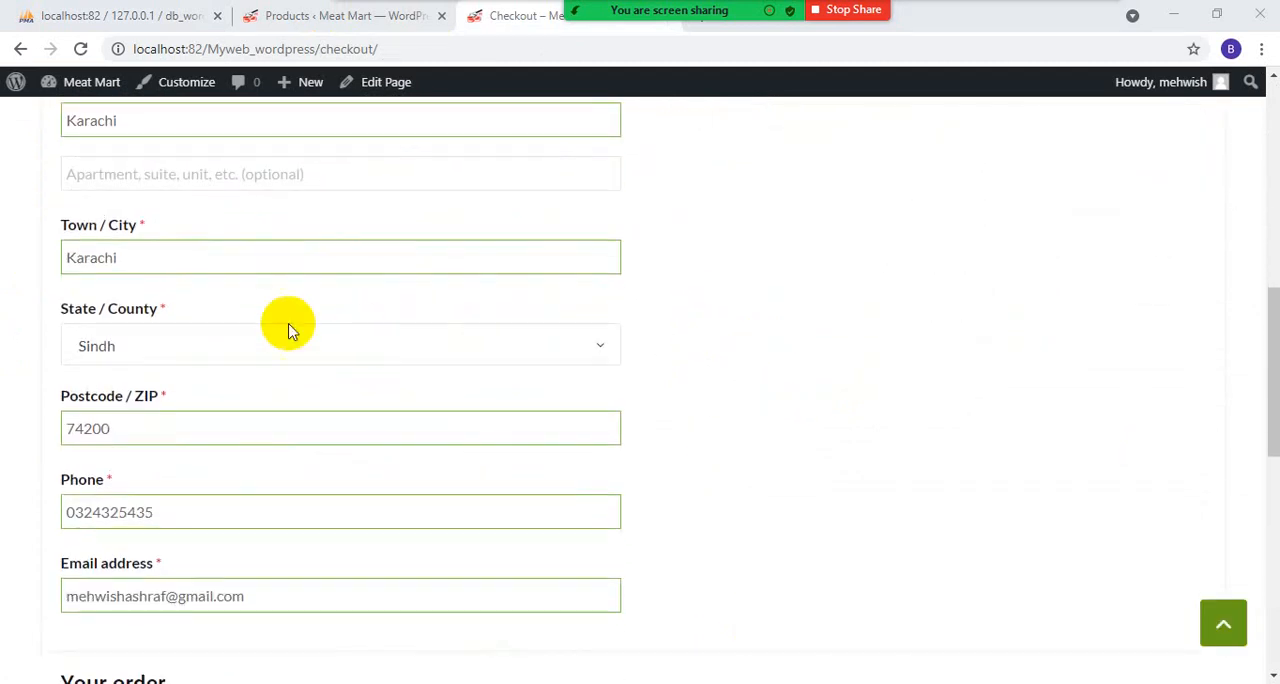
- Review the order summary, try to place the order and examine the checkout page's payment section and billing details
scroll(186, 335, "down", 2)
scroll(249, 338, "down", 5)
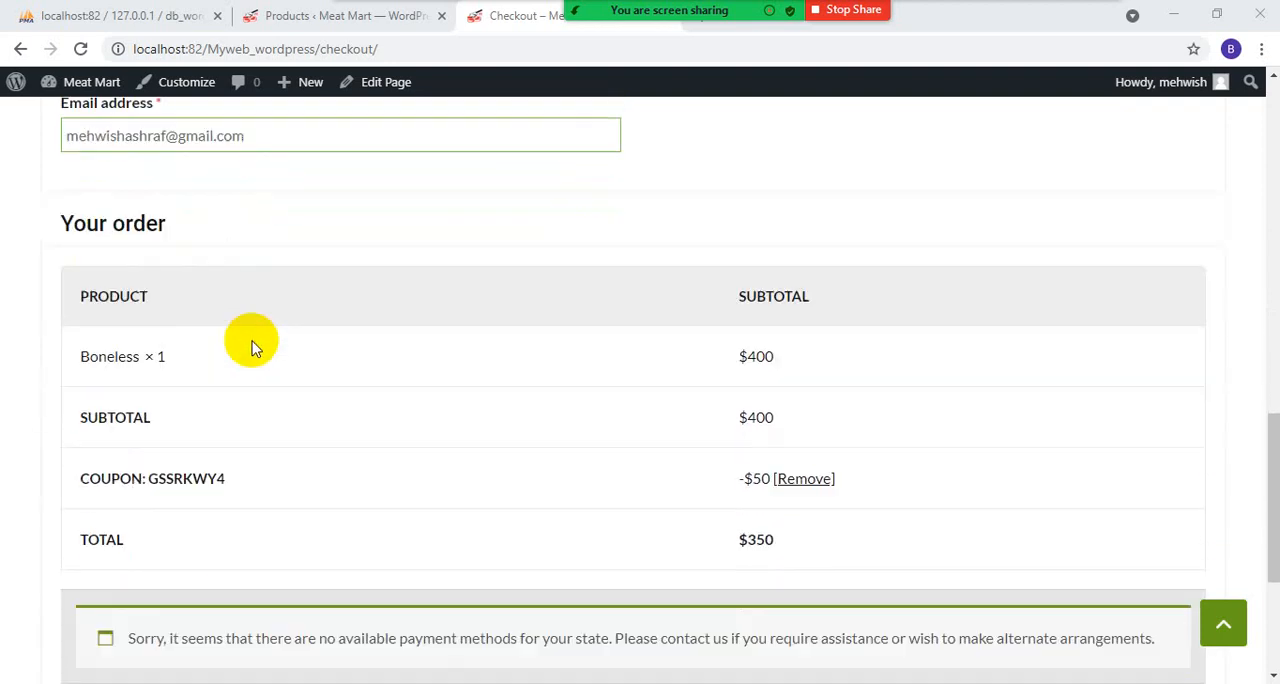
scroll(253, 352, "down", 1)
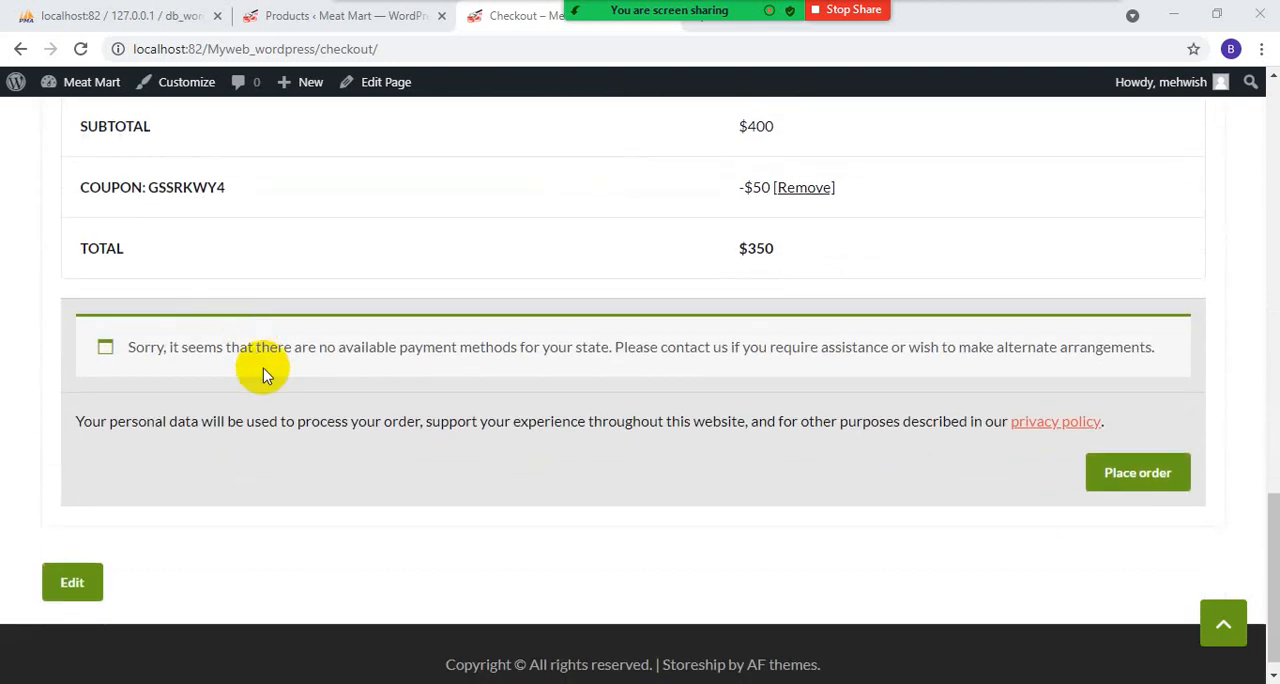
left_click(1136, 470)
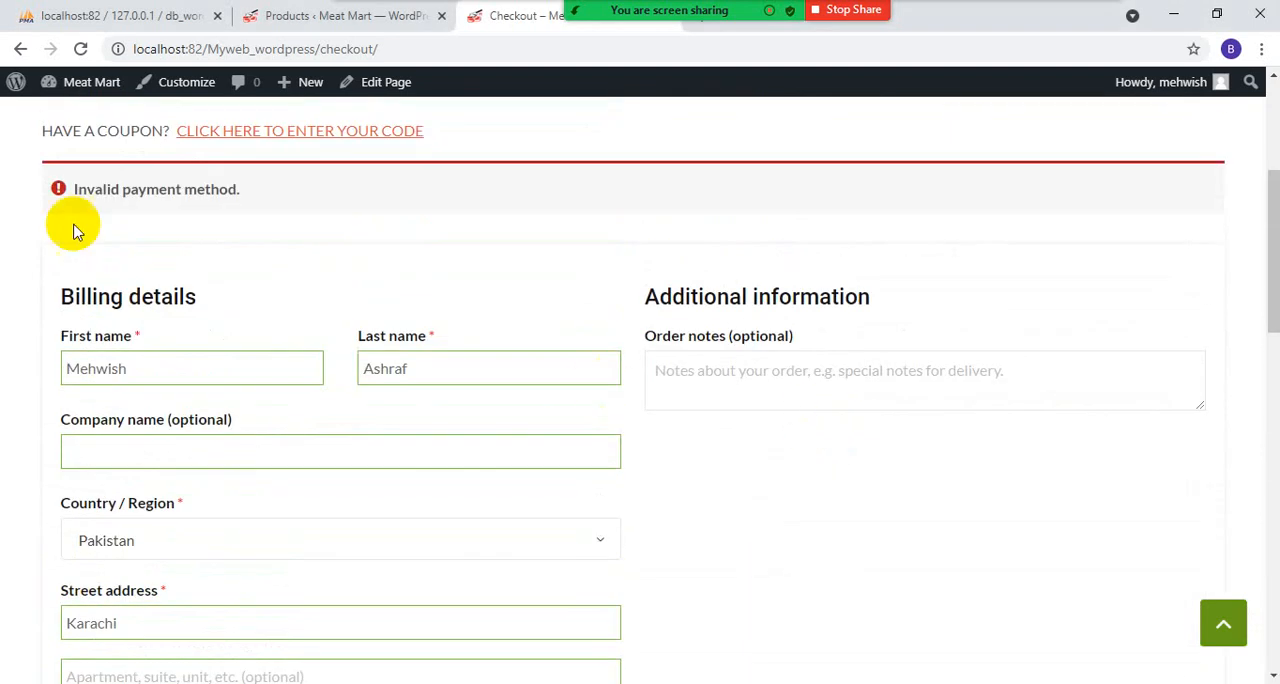
scroll(252, 240, "down", 4)
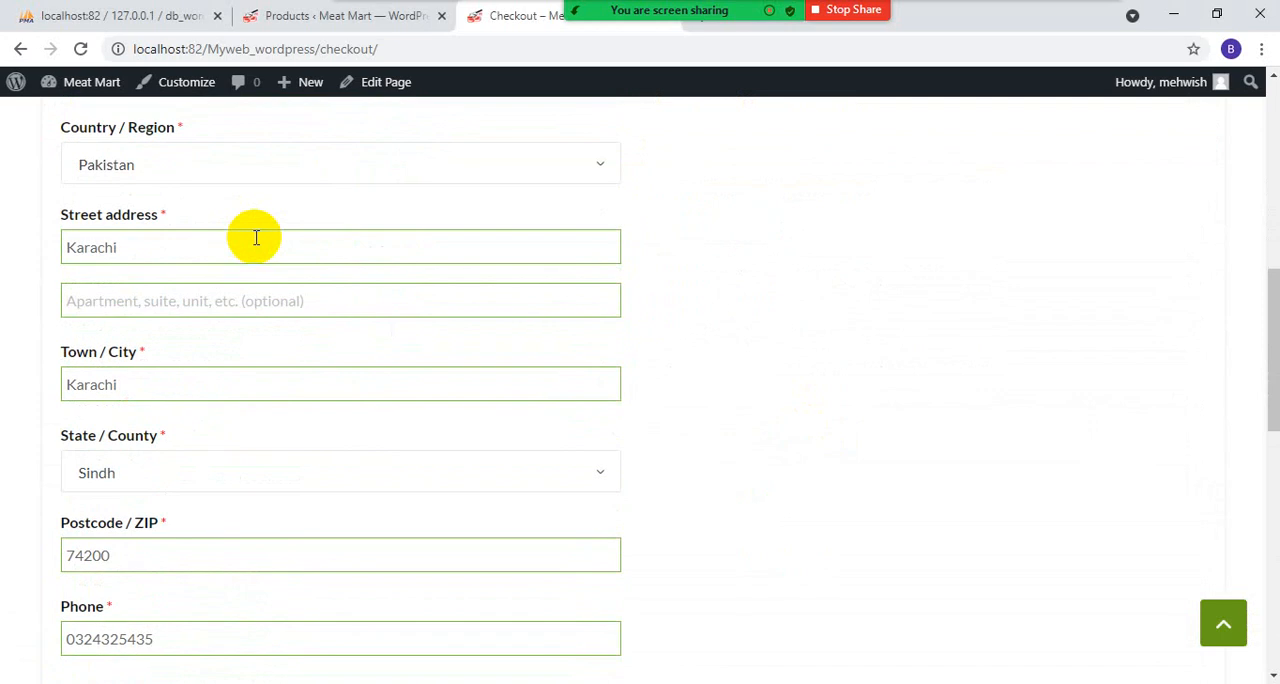
scroll(256, 238, "down", 6)
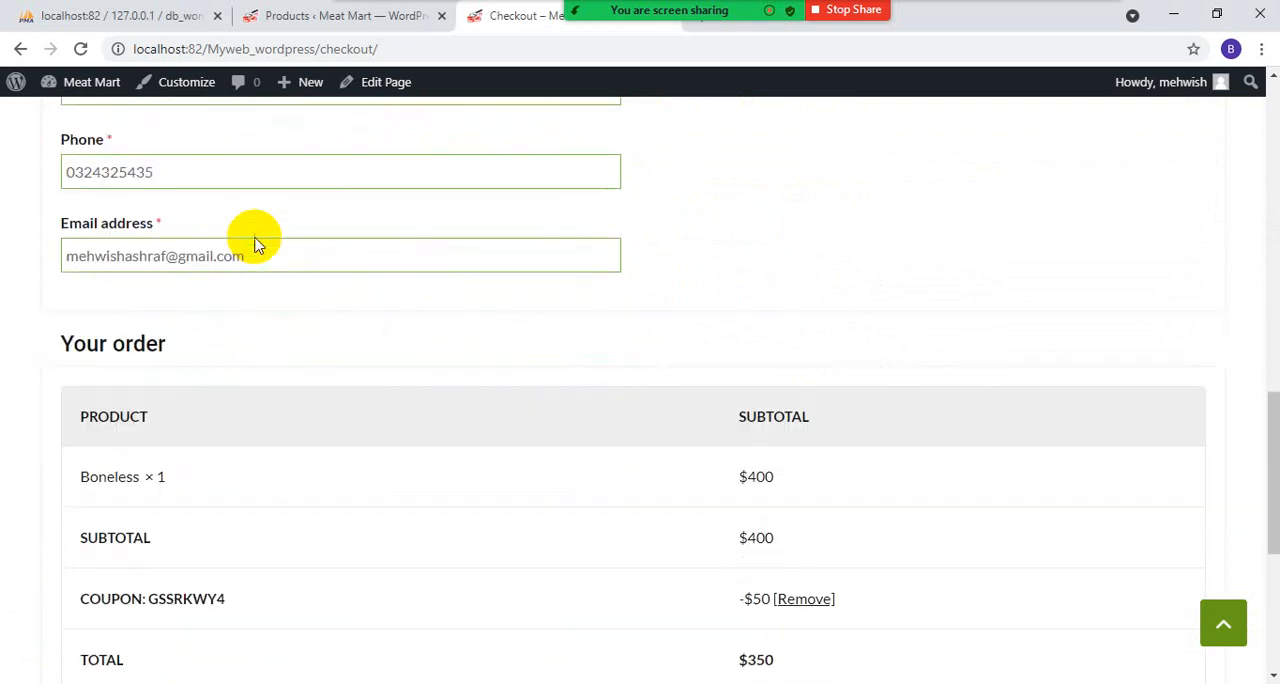
scroll(256, 240, "down", 4)
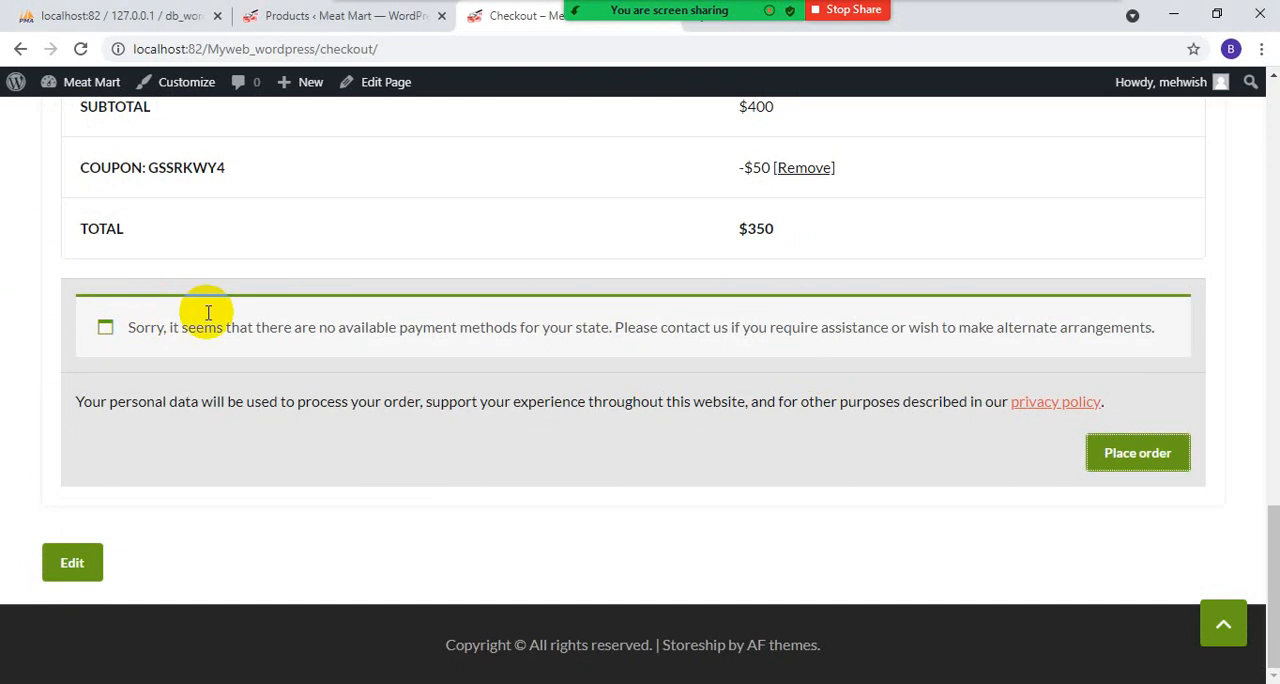
scroll(815, 500, "up", 6)
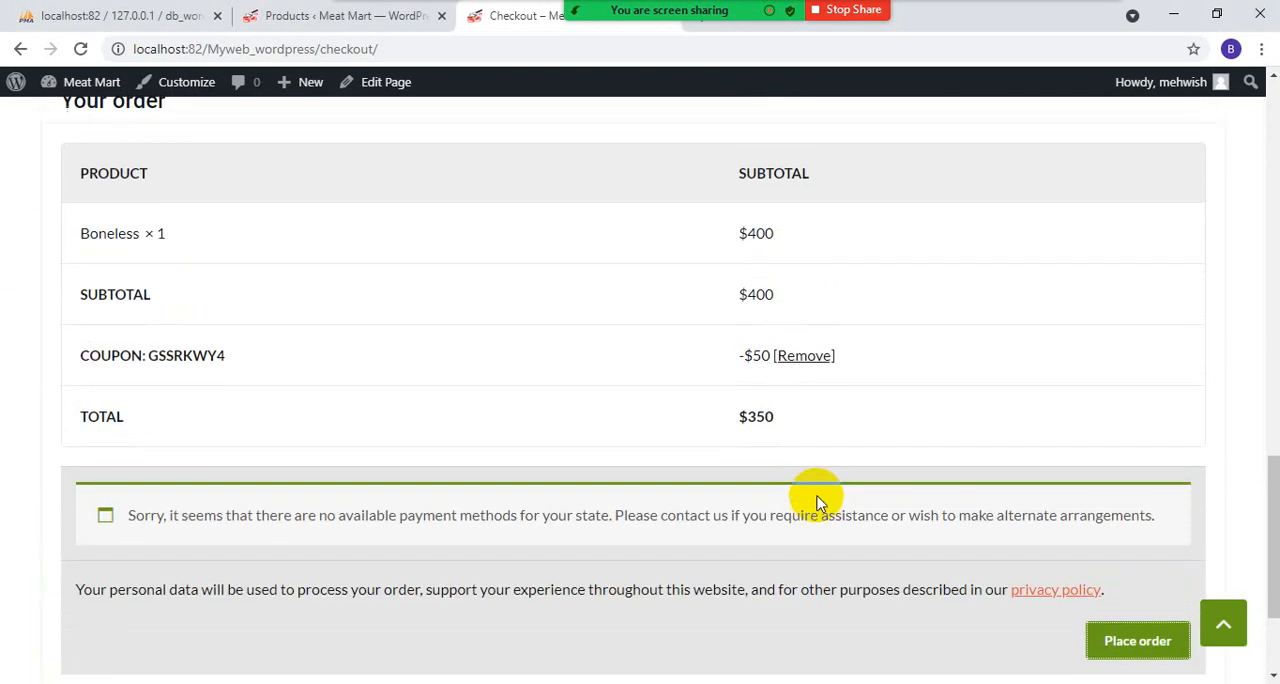
scroll(815, 500, "up", 7)
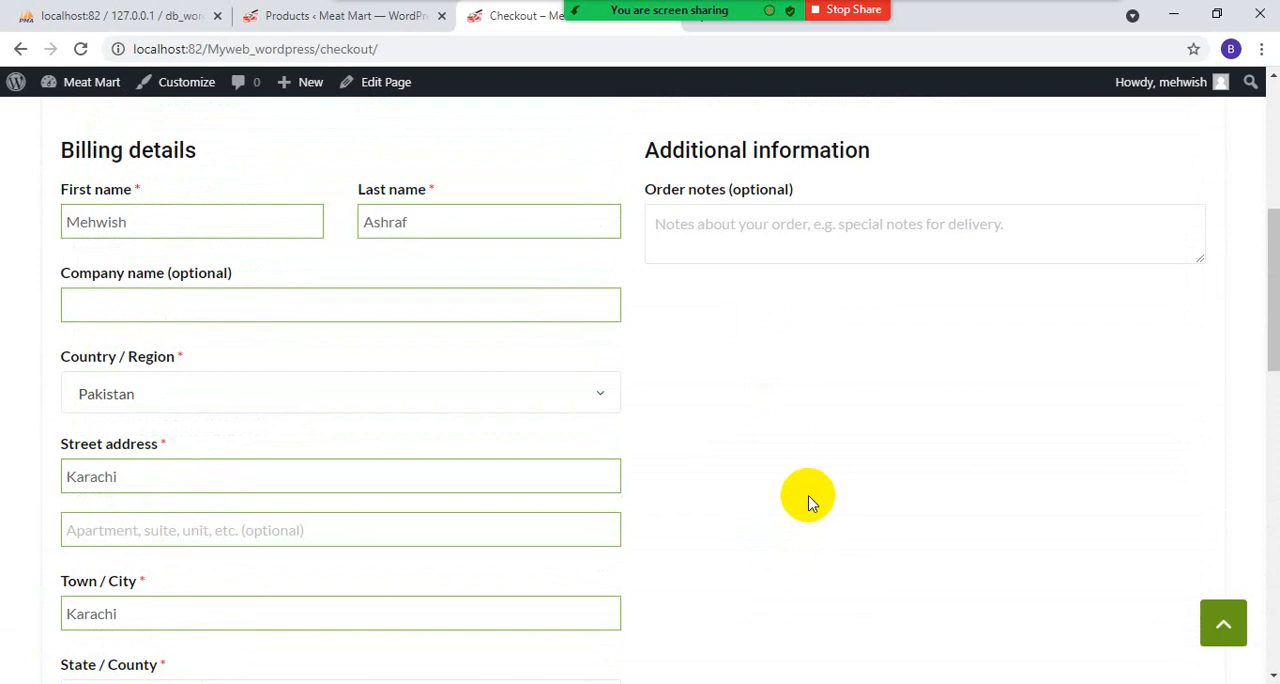
scroll(808, 500, "up", 2)
- Return to the WordPress admin and open the WooCommerce home page at the list of store setup tasks
left_click(342, 15)
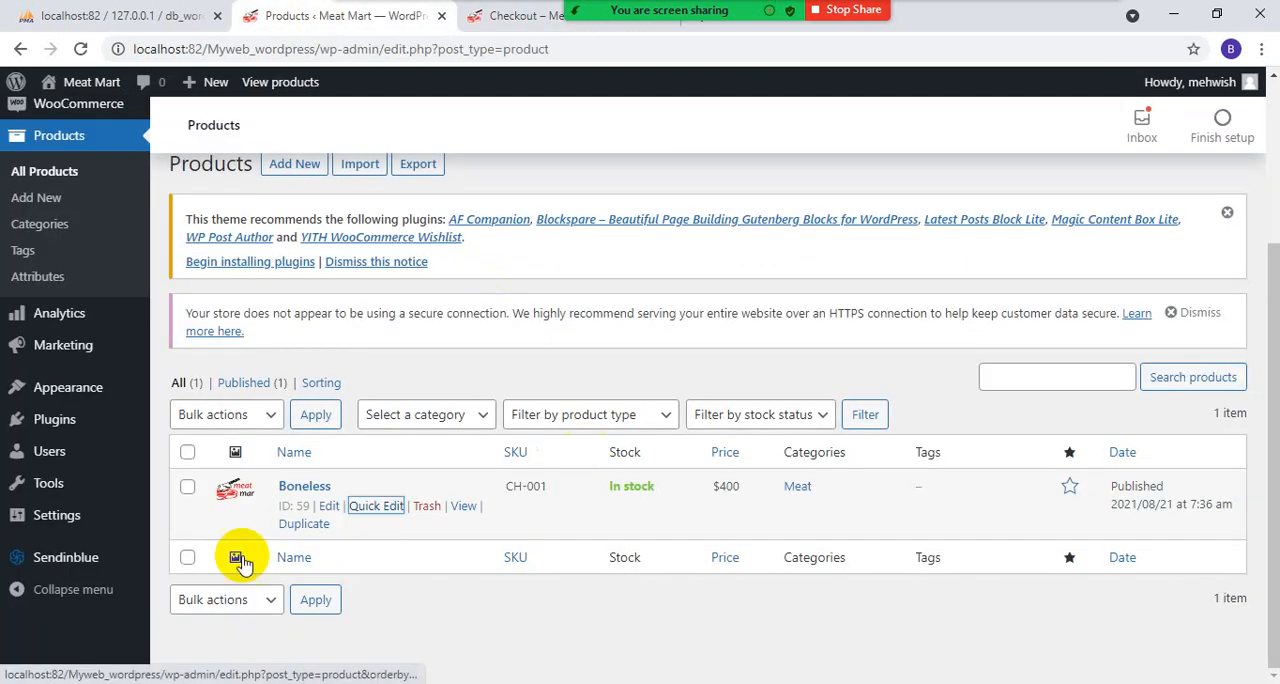
left_click(55, 178)
left_click(78, 342)
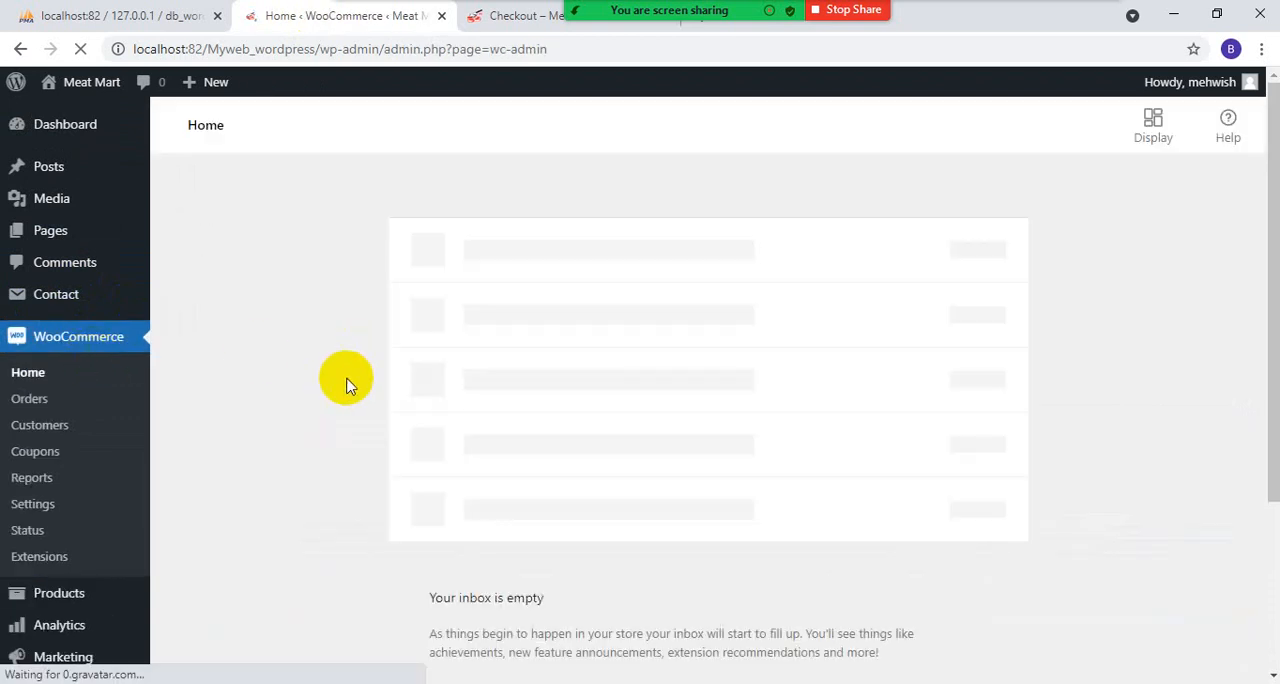
scroll(259, 477, "down", 2)
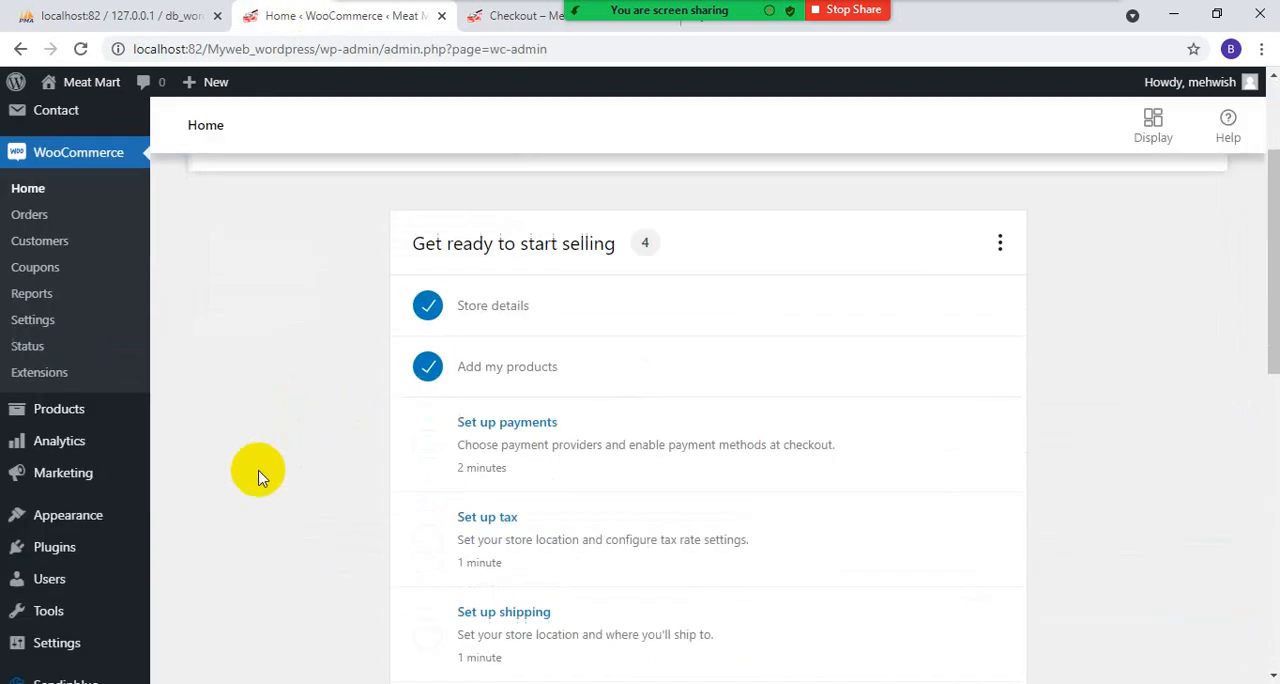
- Open the payment setup task and enable Cash on delivery as a payment gateway
left_click(507, 418)
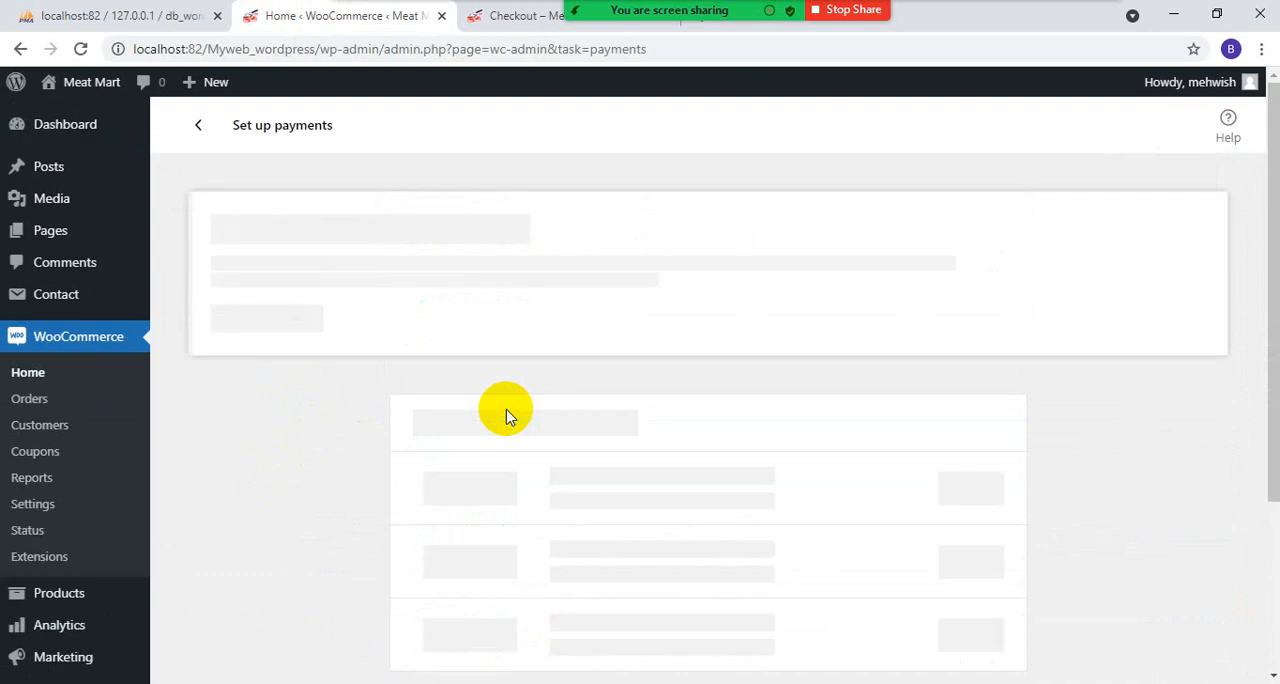
scroll(507, 418, "down", 2)
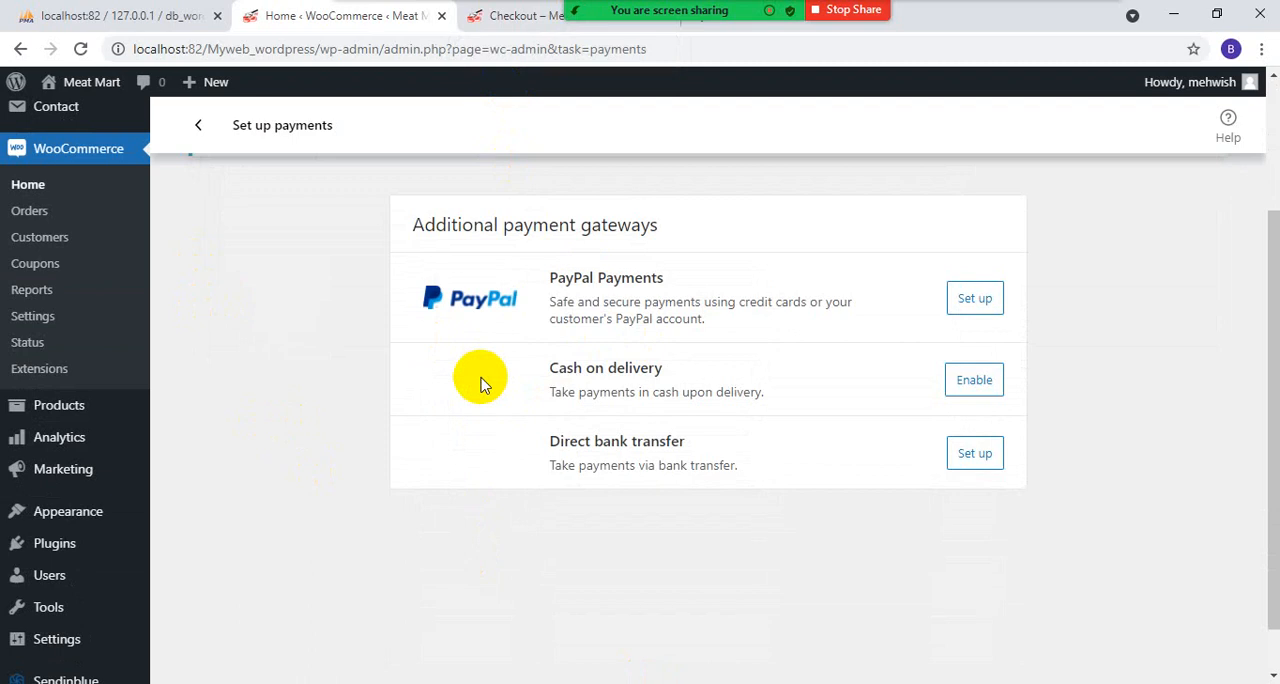
left_click(972, 380)
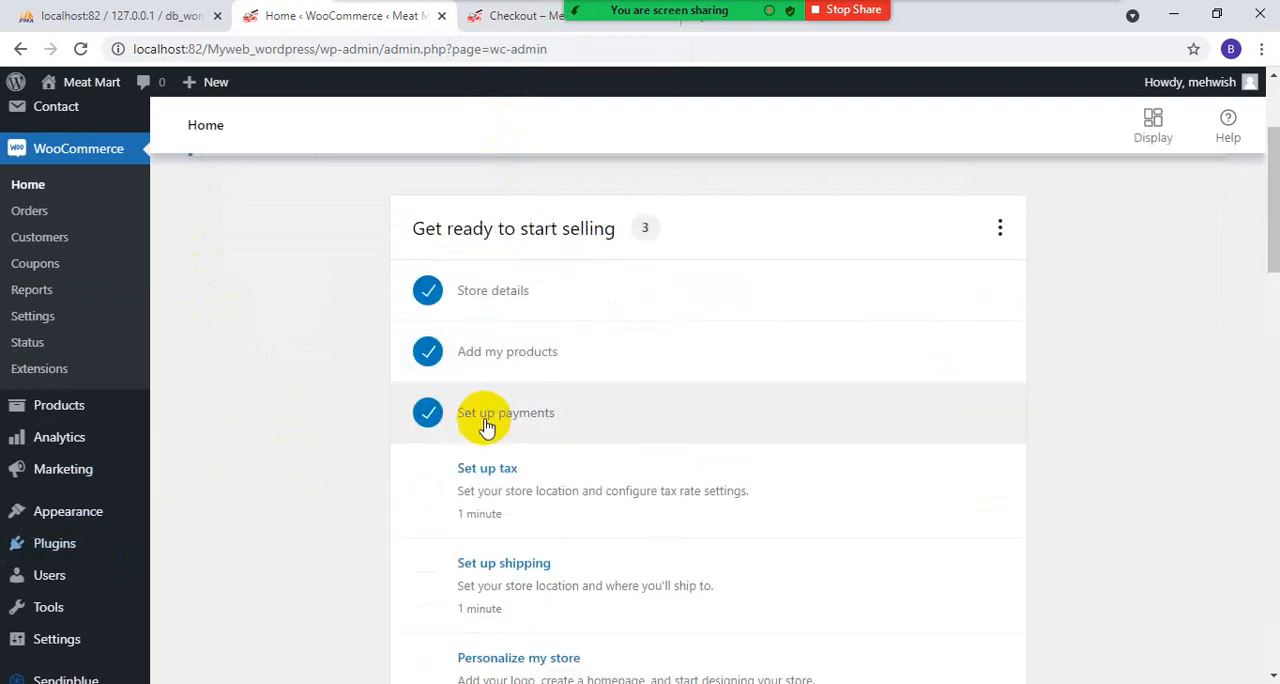
- Return to the storefront checkout, reload it to load the Cash on delivery method and place the order for the Boneless product
left_click(515, 16)
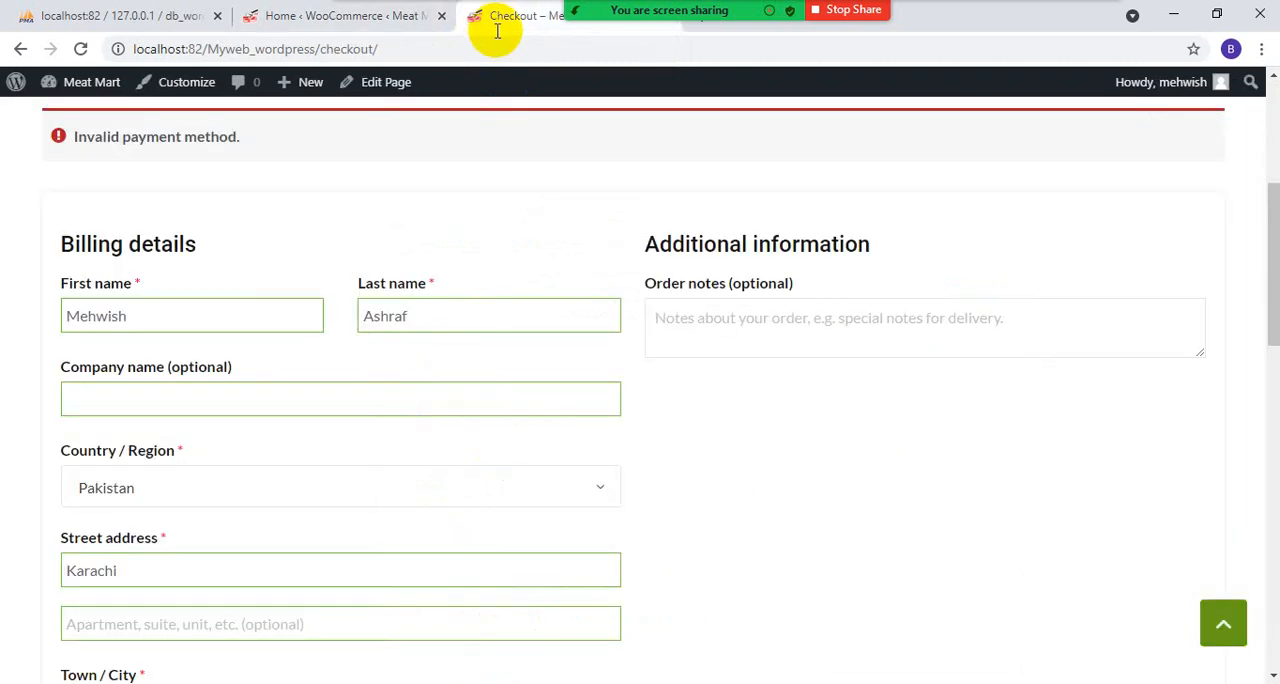
scroll(729, 380, "down", 12)
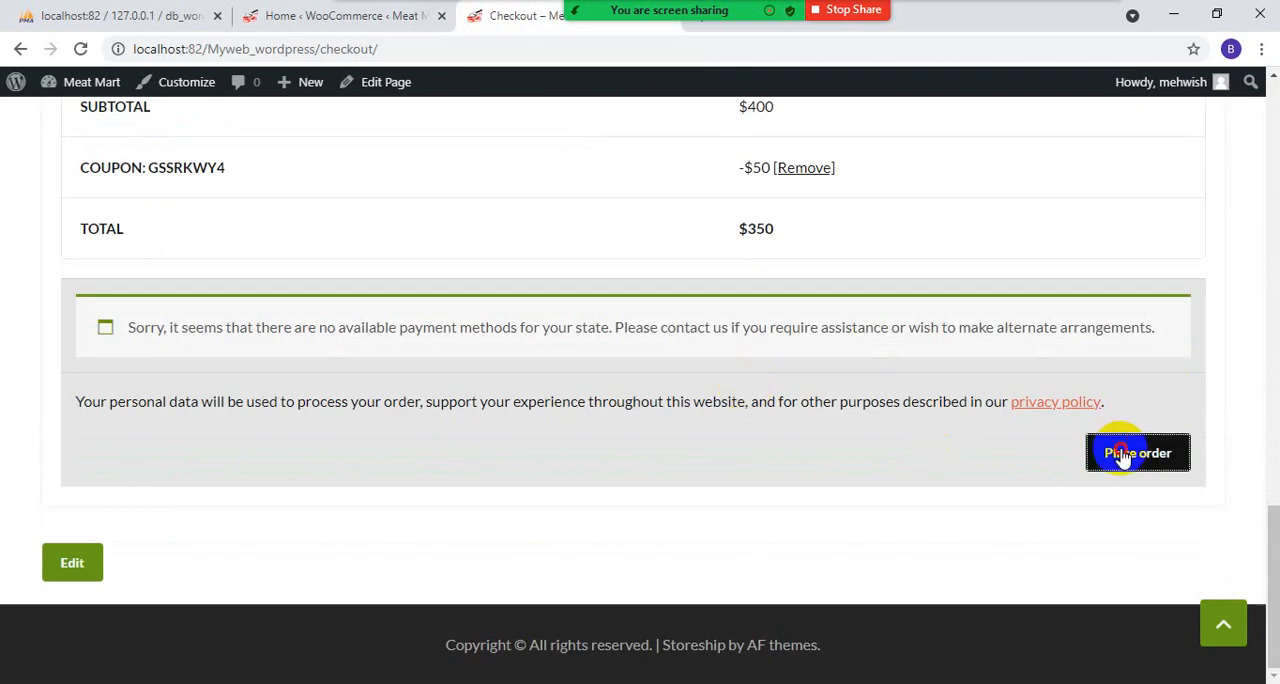
left_click(1121, 455)
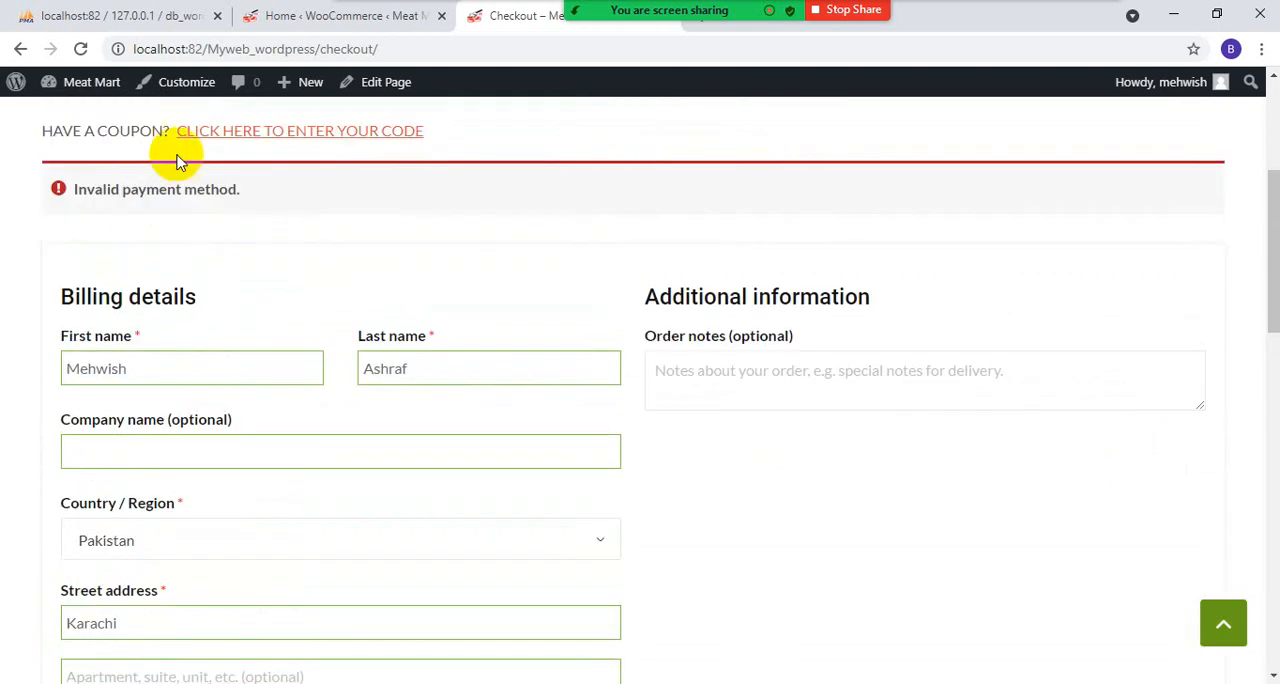
left_click(83, 49)
scroll(700, 444, "down", 8)
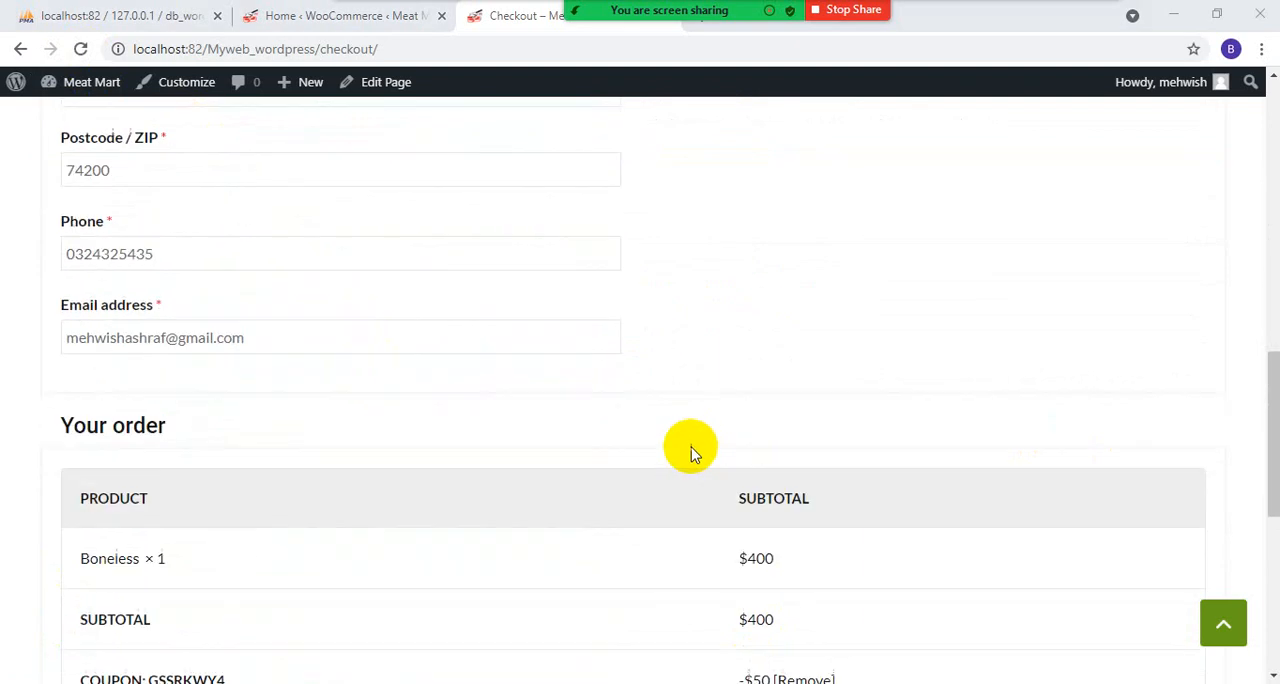
scroll(690, 452, "down", 6)
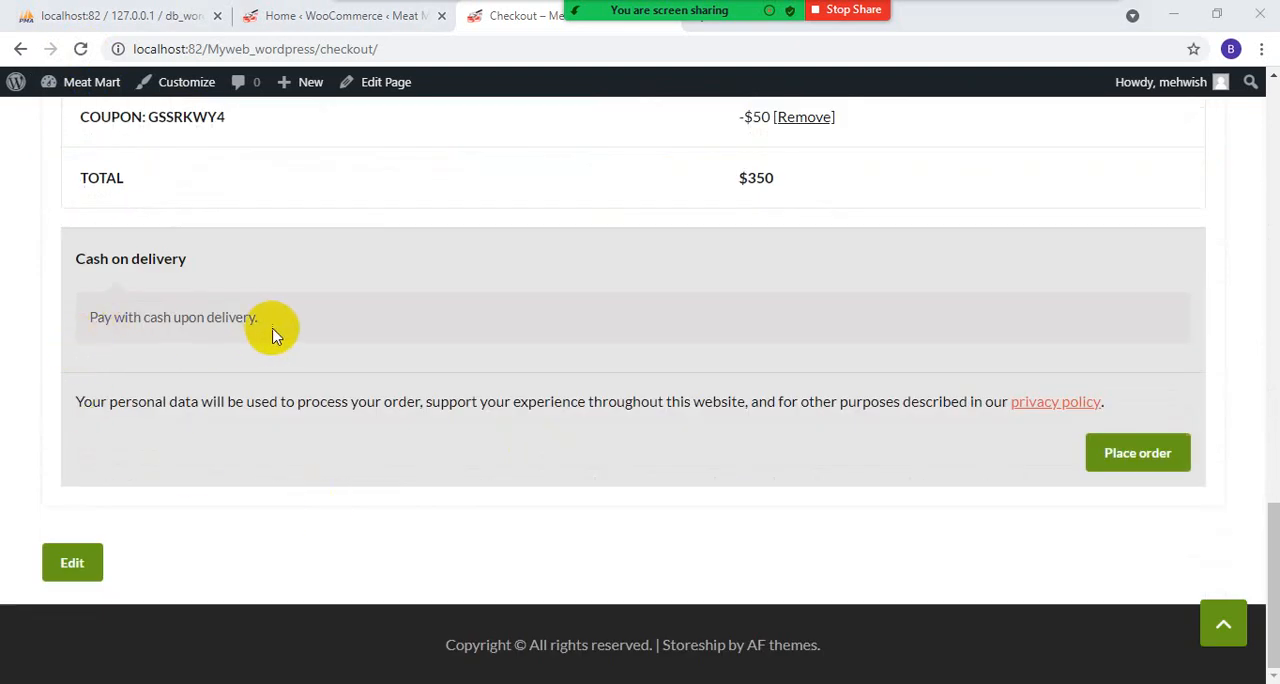
left_click(1132, 460)
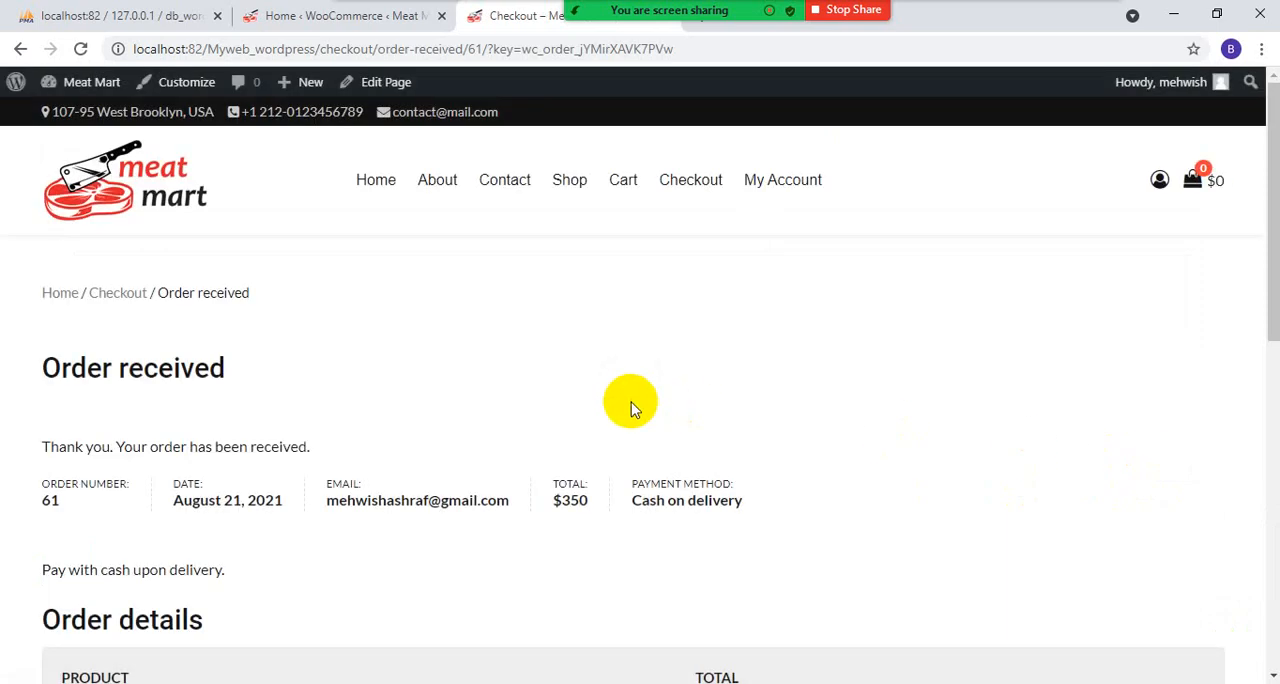
- Review the order confirmation page, including the product, discount and payment method
scroll(294, 458, "down", 3)
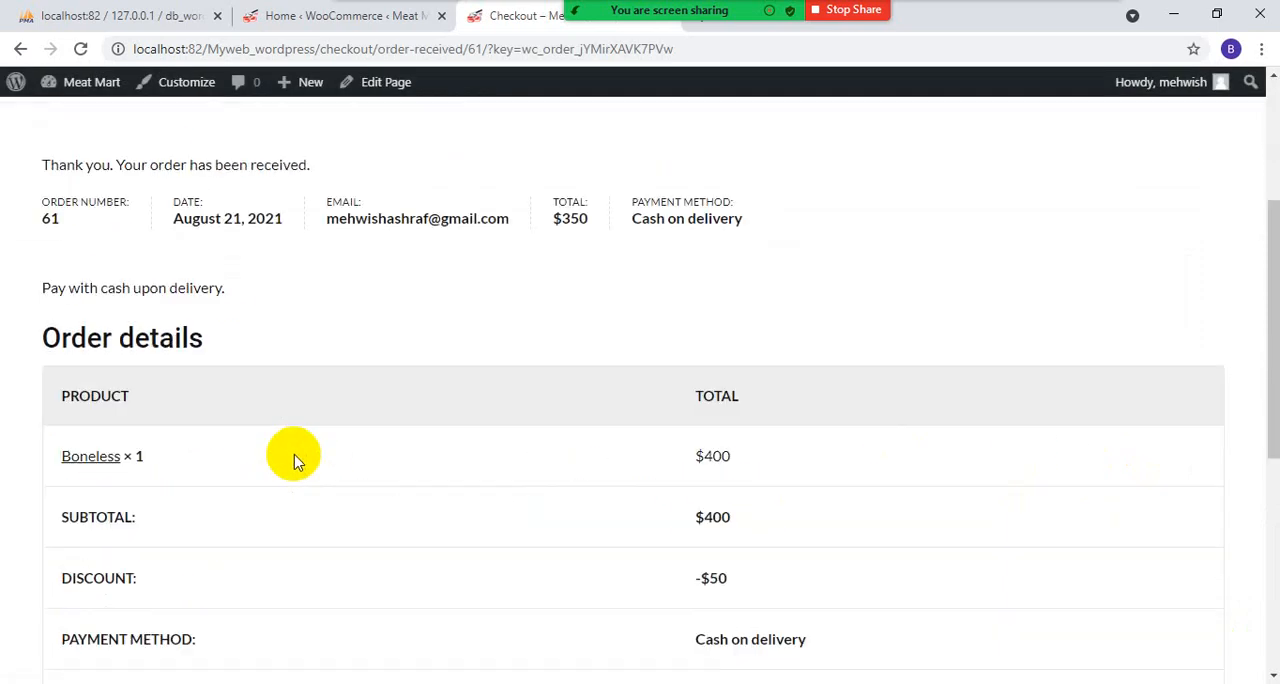
scroll(294, 460, "down", 4)
scroll(290, 463, "up", 8)
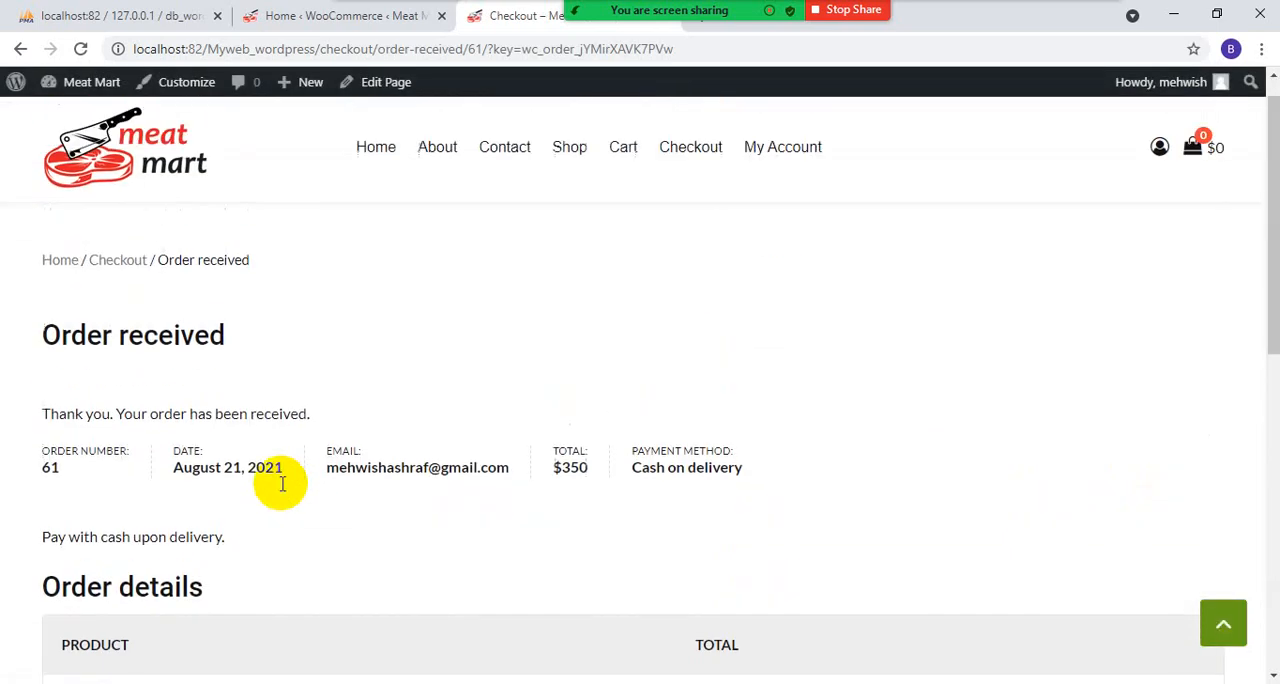
- Return to the WordPress admin, open the WooCommerce orders list and examine the new order's date, status and total
left_click(330, 15)
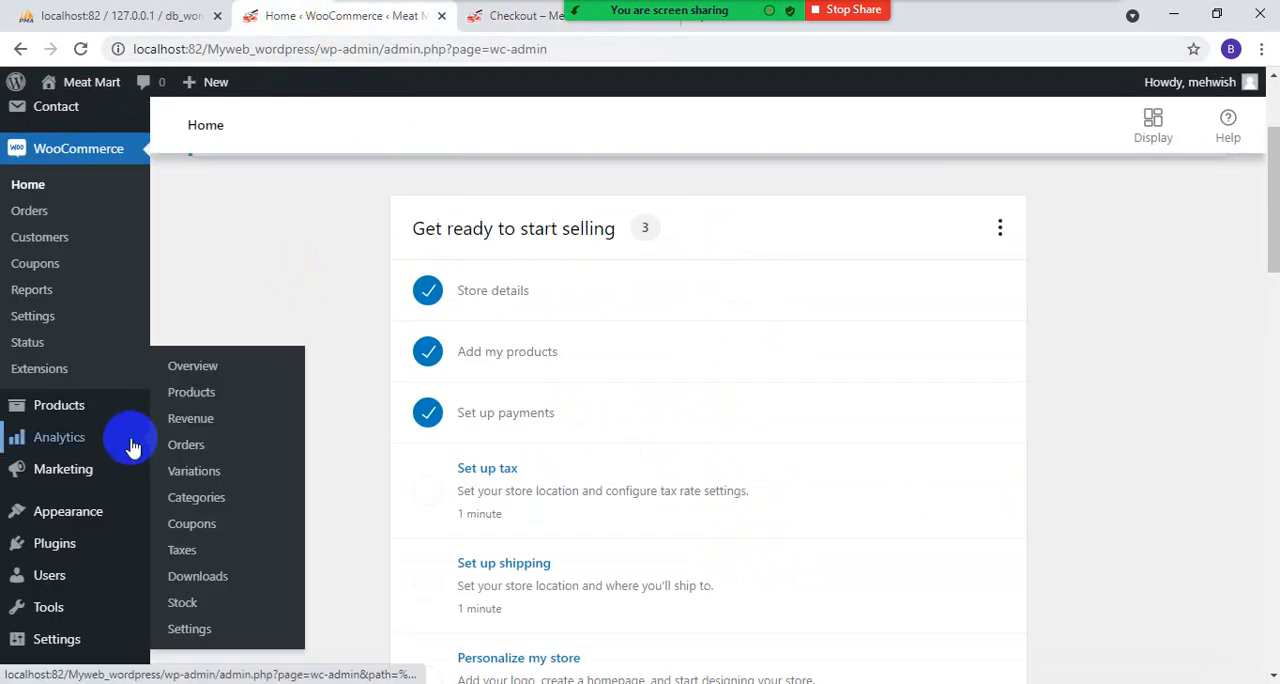
scroll(180, 470, "down", 2)
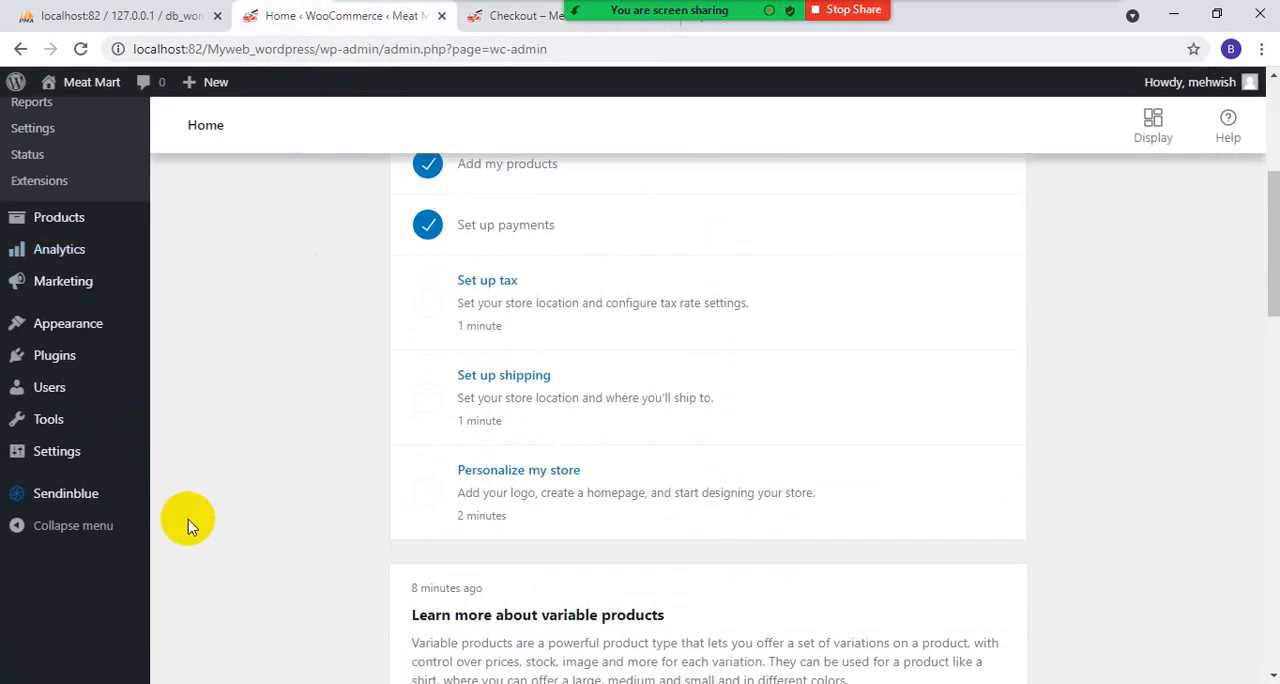
scroll(188, 520, "up", 2)
mouse_move(62, 428)
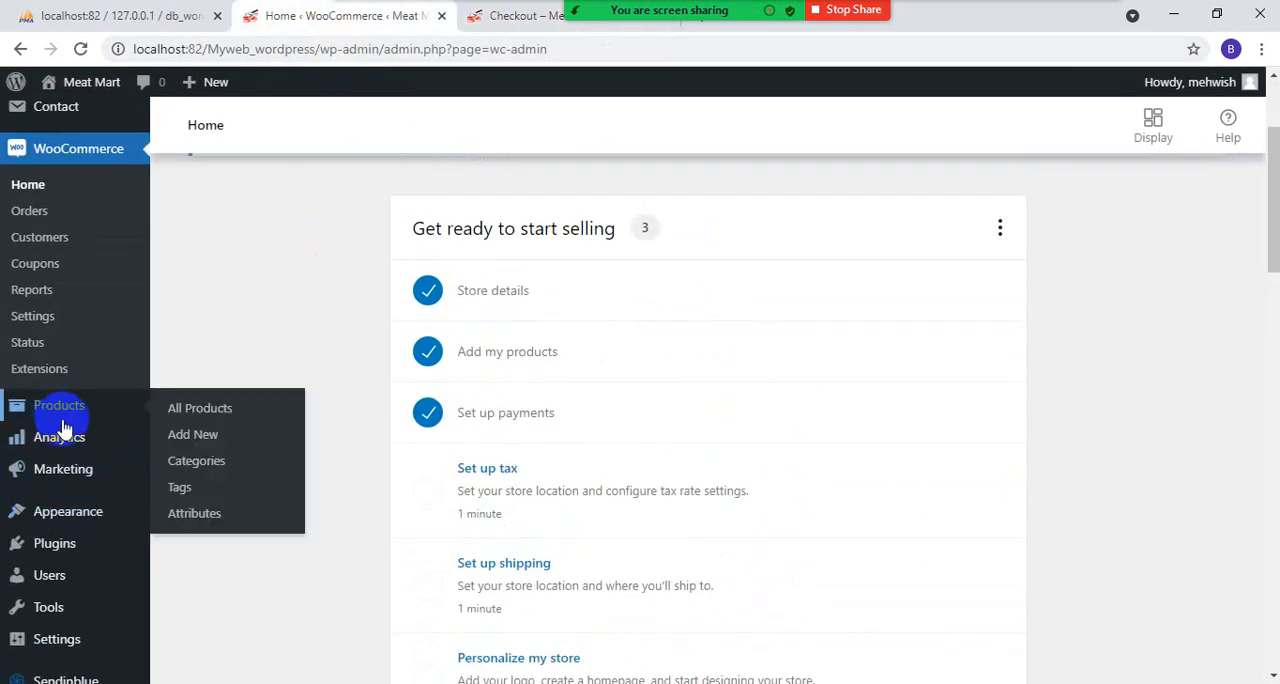
left_click(33, 215)
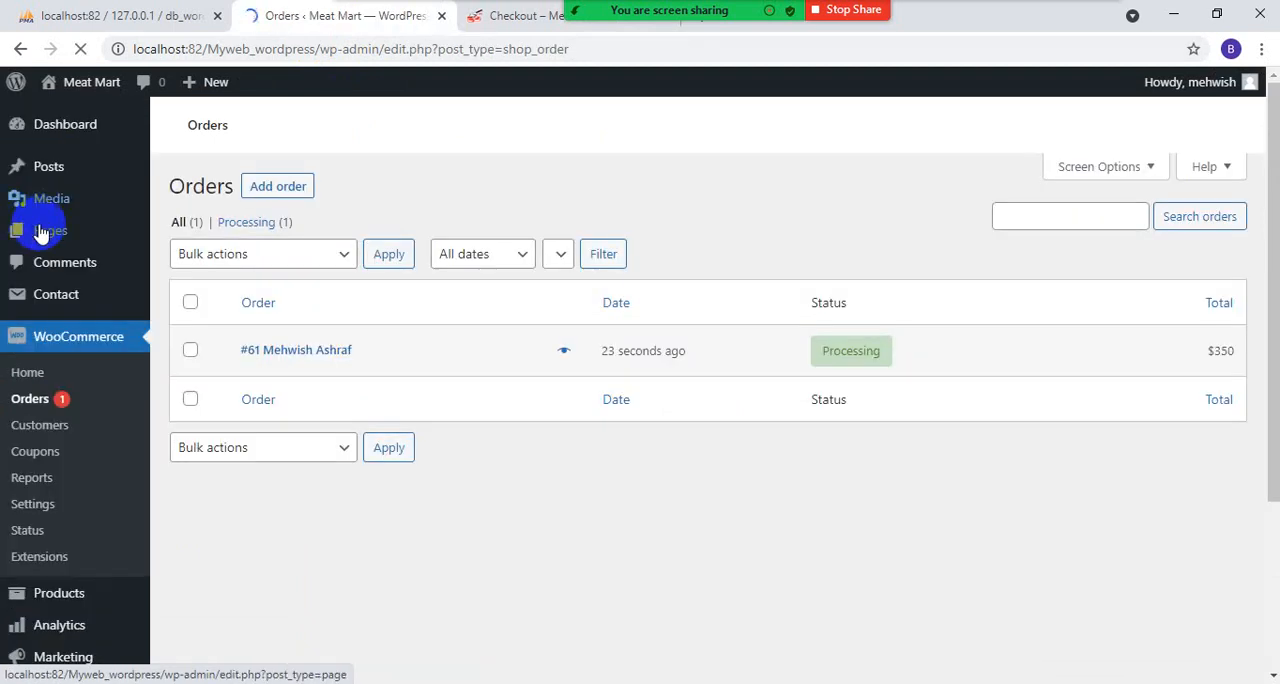
scroll(629, 543, "down", 2)
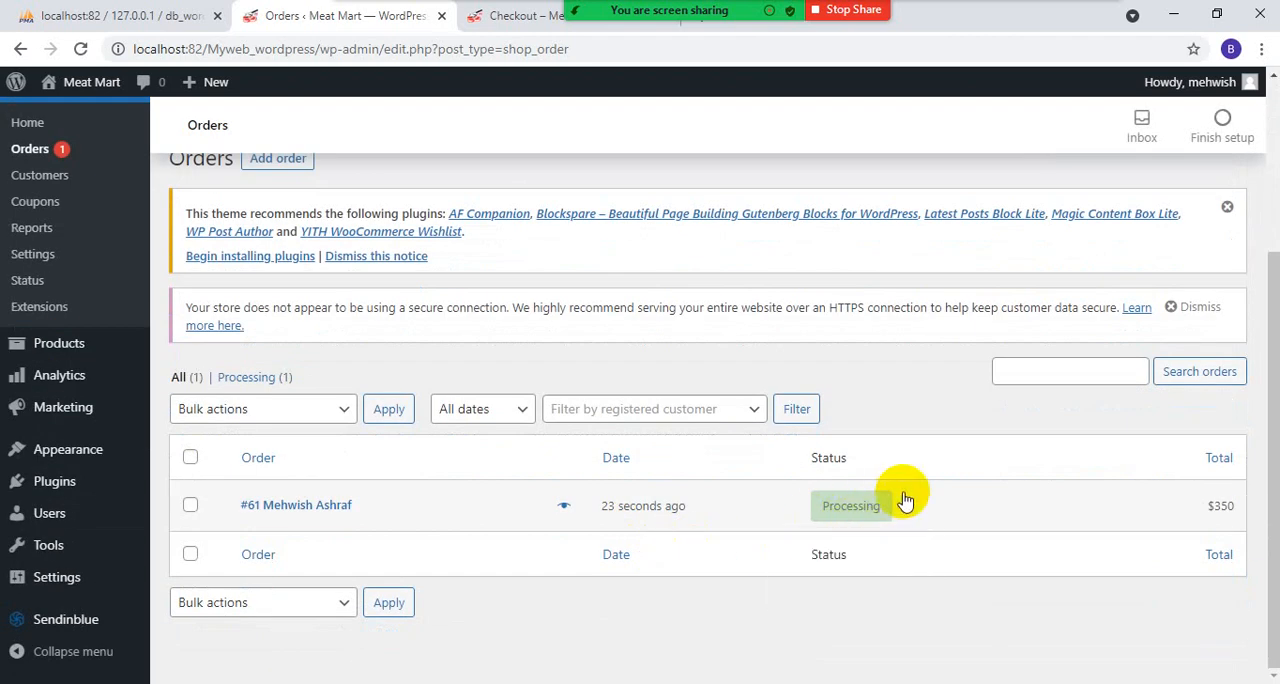
scroll(903, 500, "down", 1)
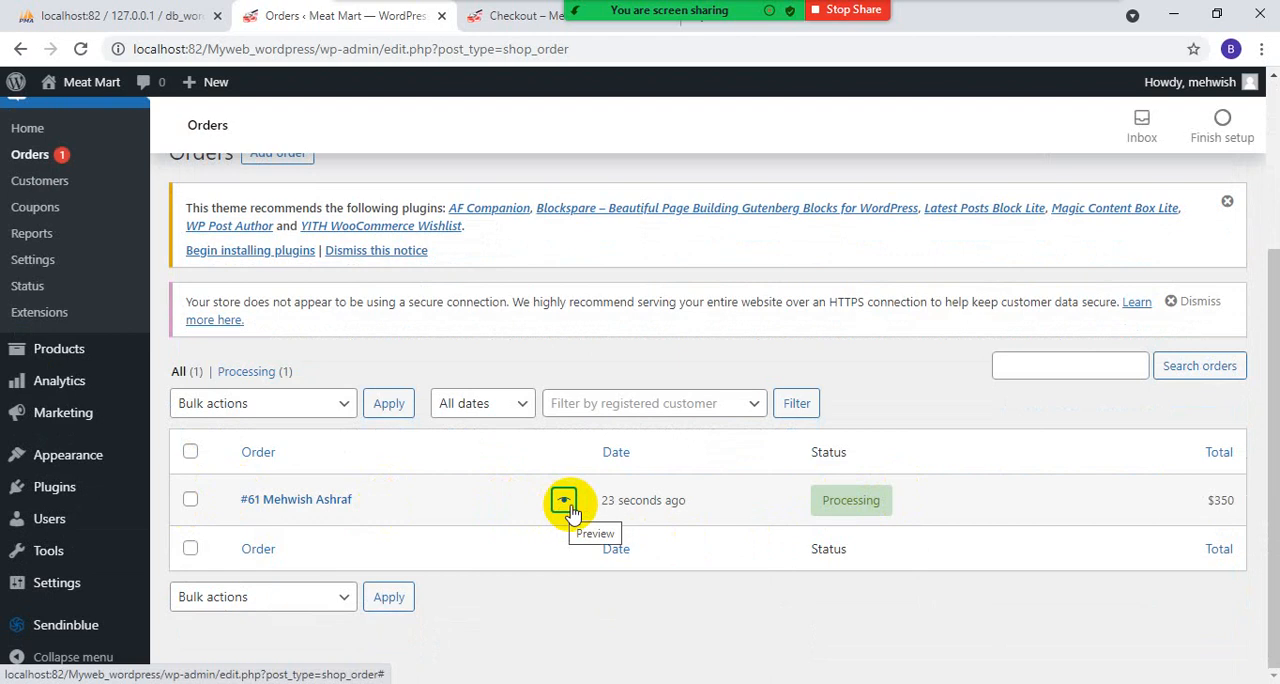
mouse_move(890, 522)
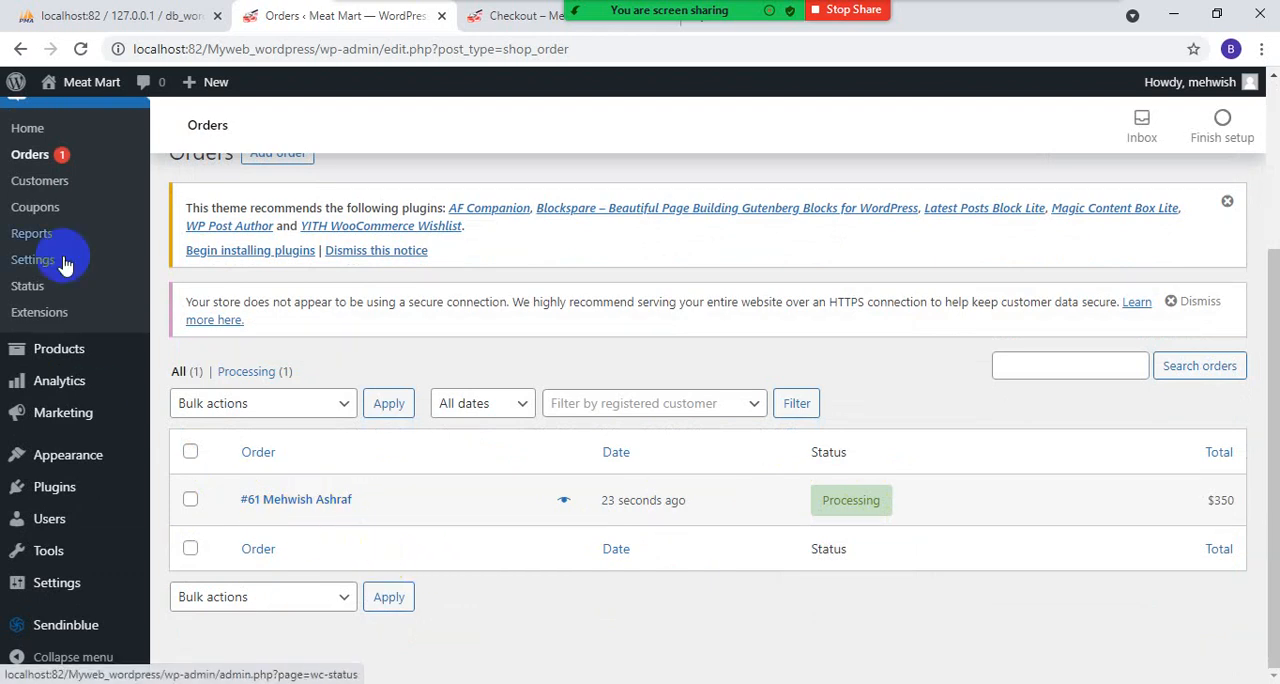
- Open the new order's edit page and review its general details, available status options, items and coupon without changing anything
left_click(23, 161)
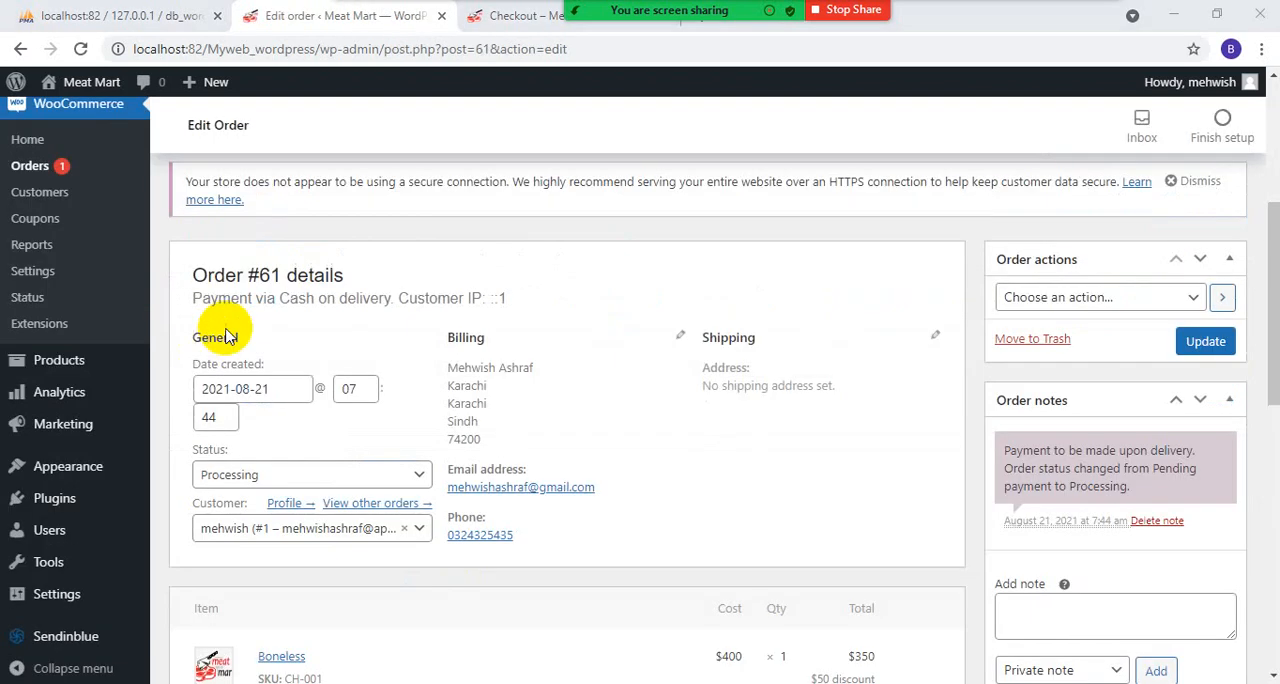
left_click(206, 416)
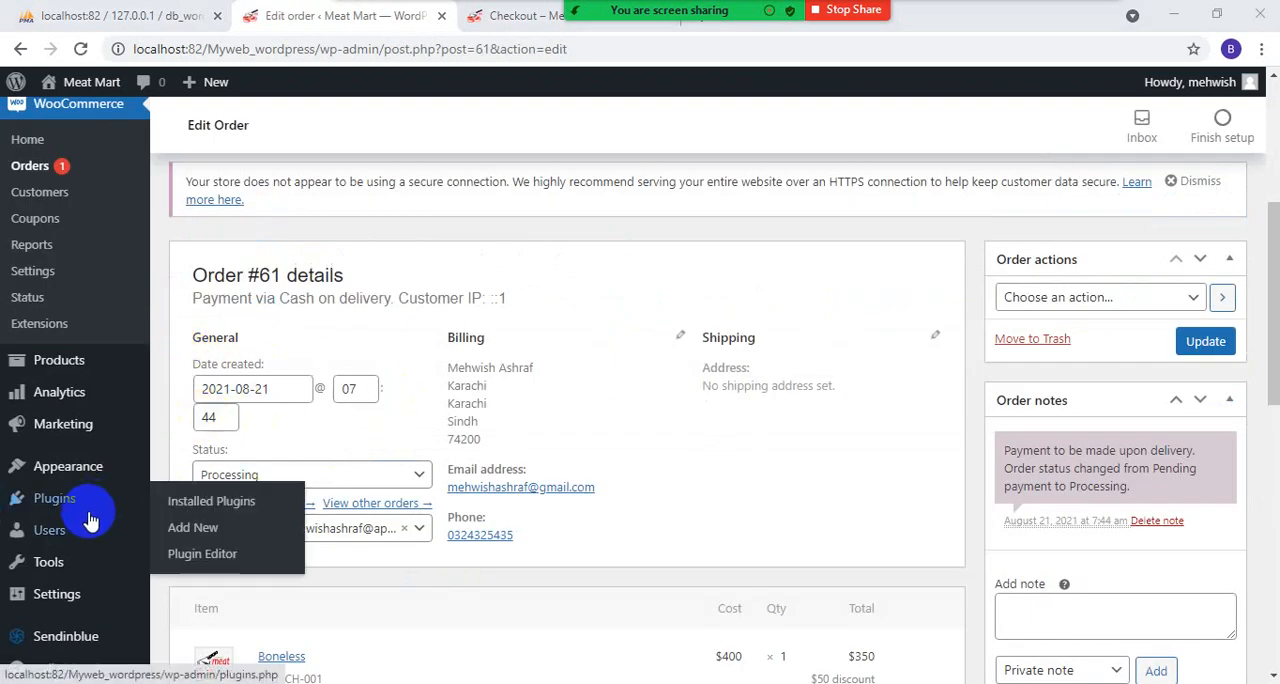
left_click(421, 476)
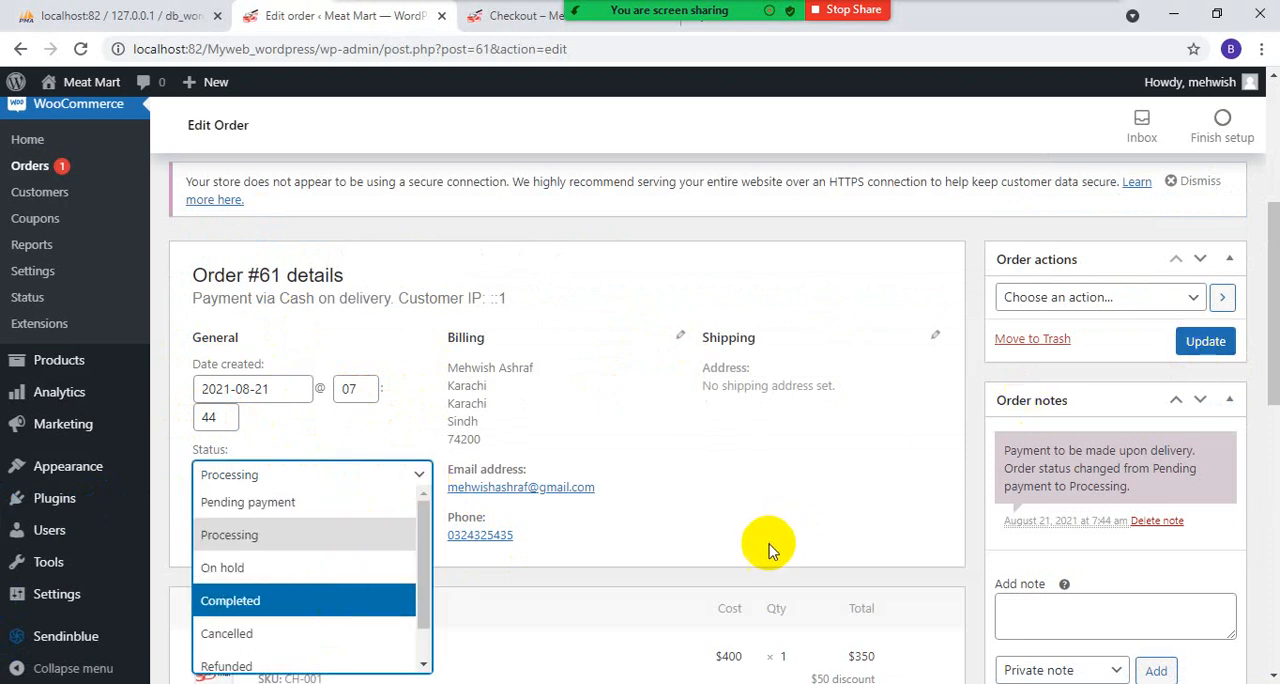
left_click(971, 523)
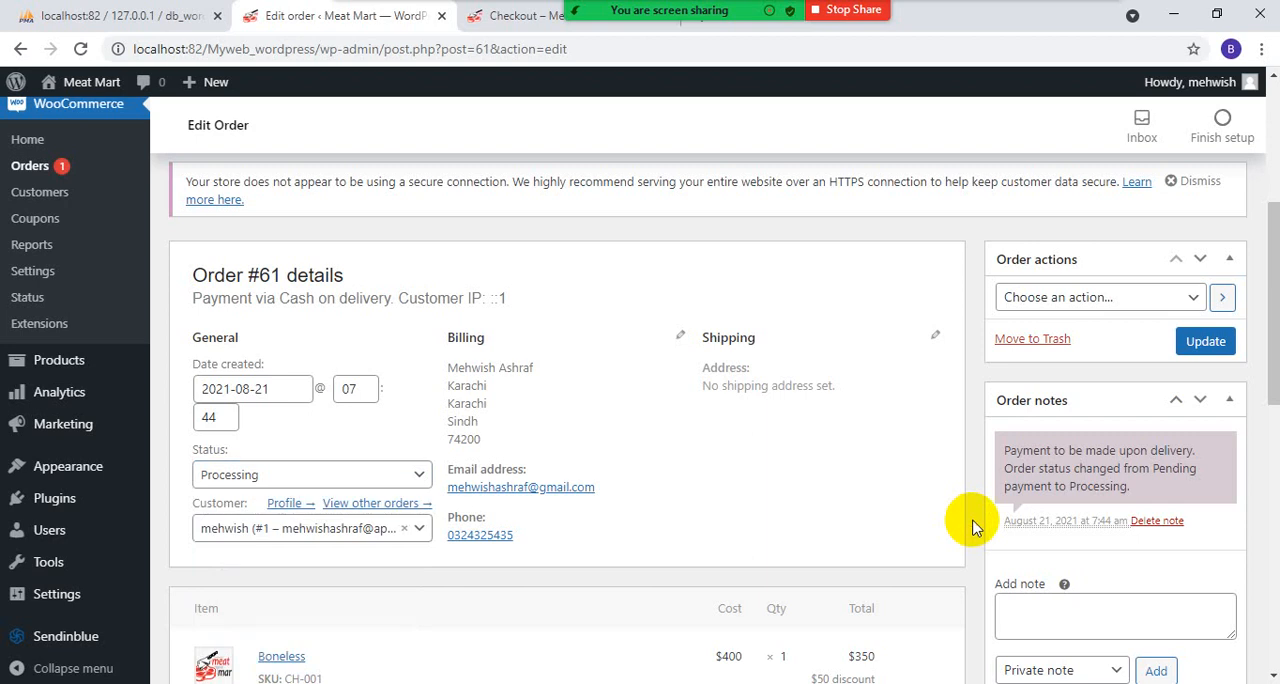
scroll(900, 530, "down", 4)
scroll(866, 535, "up", 2)
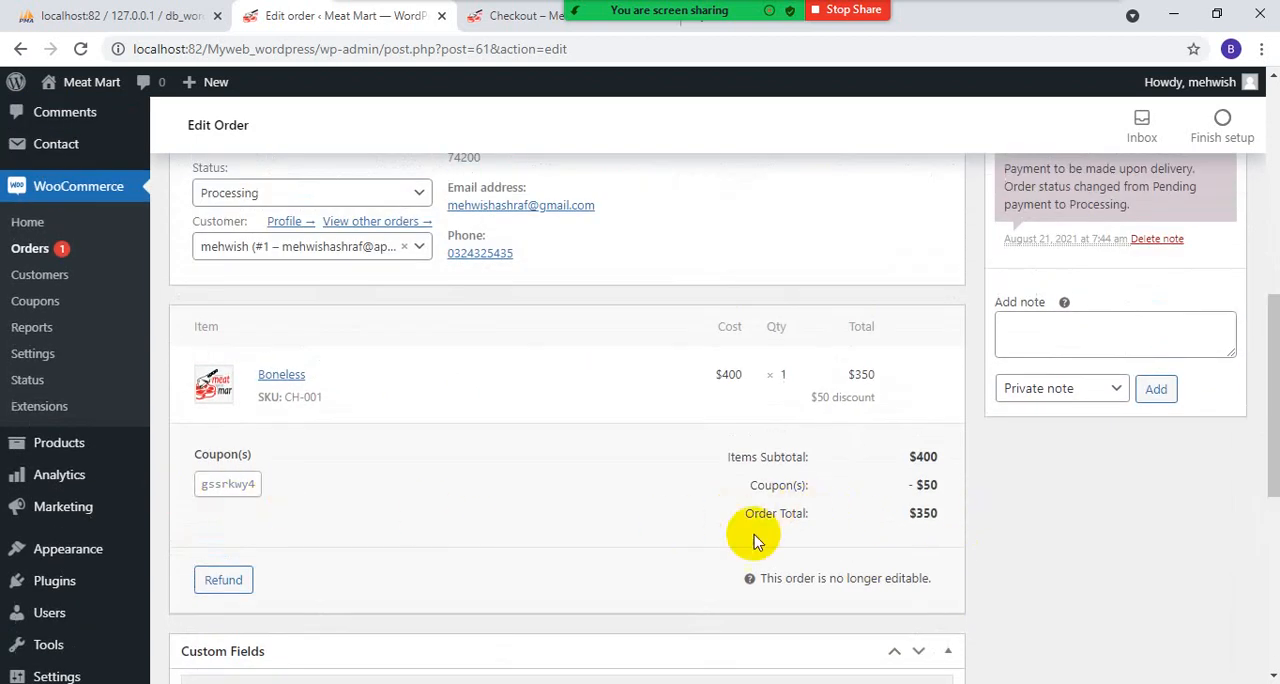
scroll(695, 550, "down", 2)
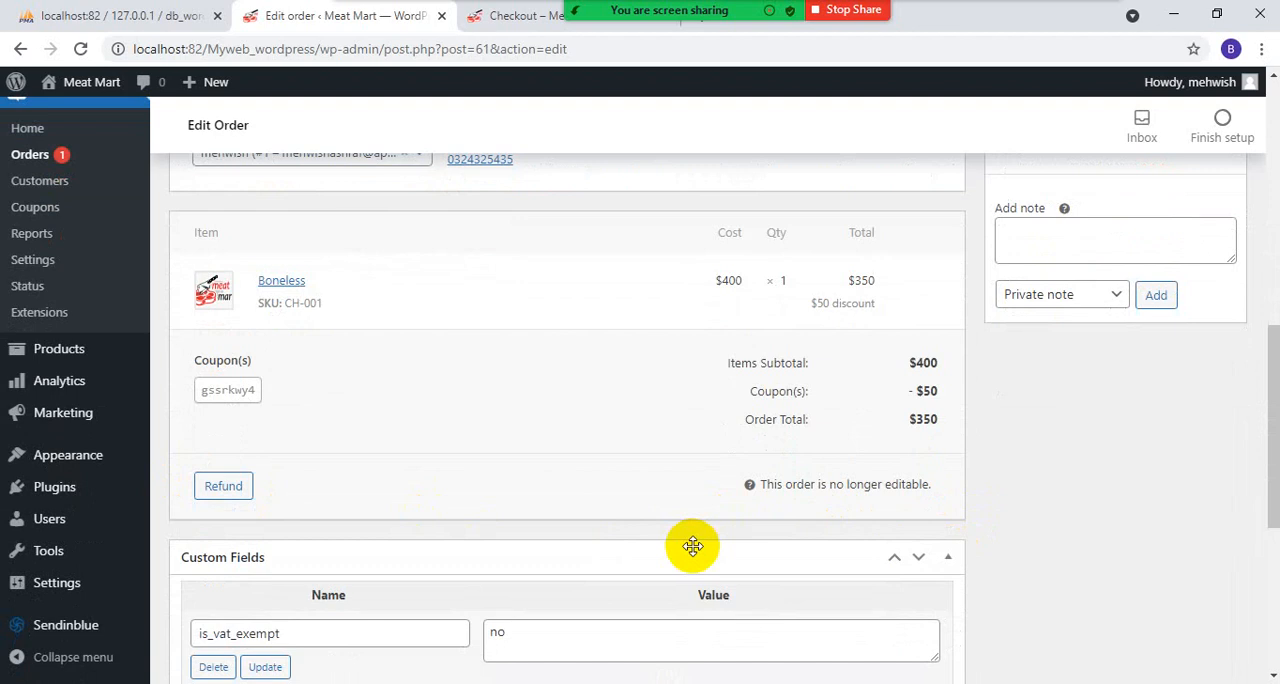
scroll(693, 546, "up", 8)
- On the storefront, open the customer account's Orders section to check the placed order's status
left_click(515, 15)
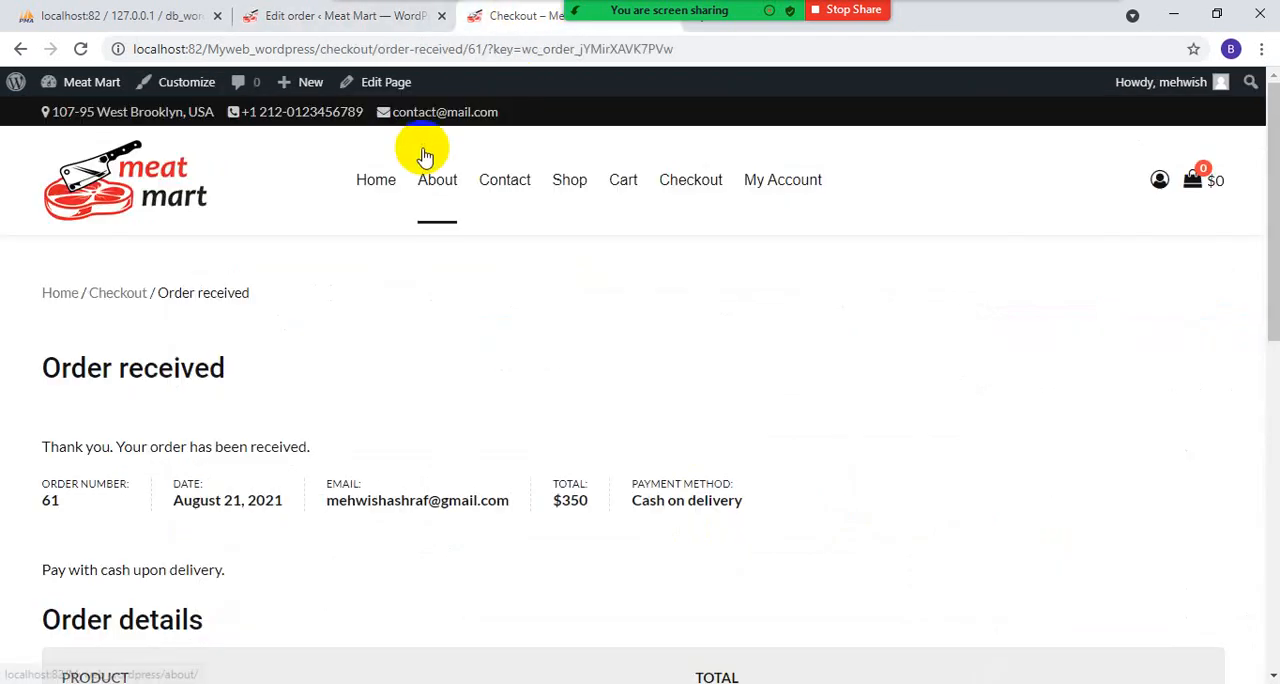
left_click(768, 180)
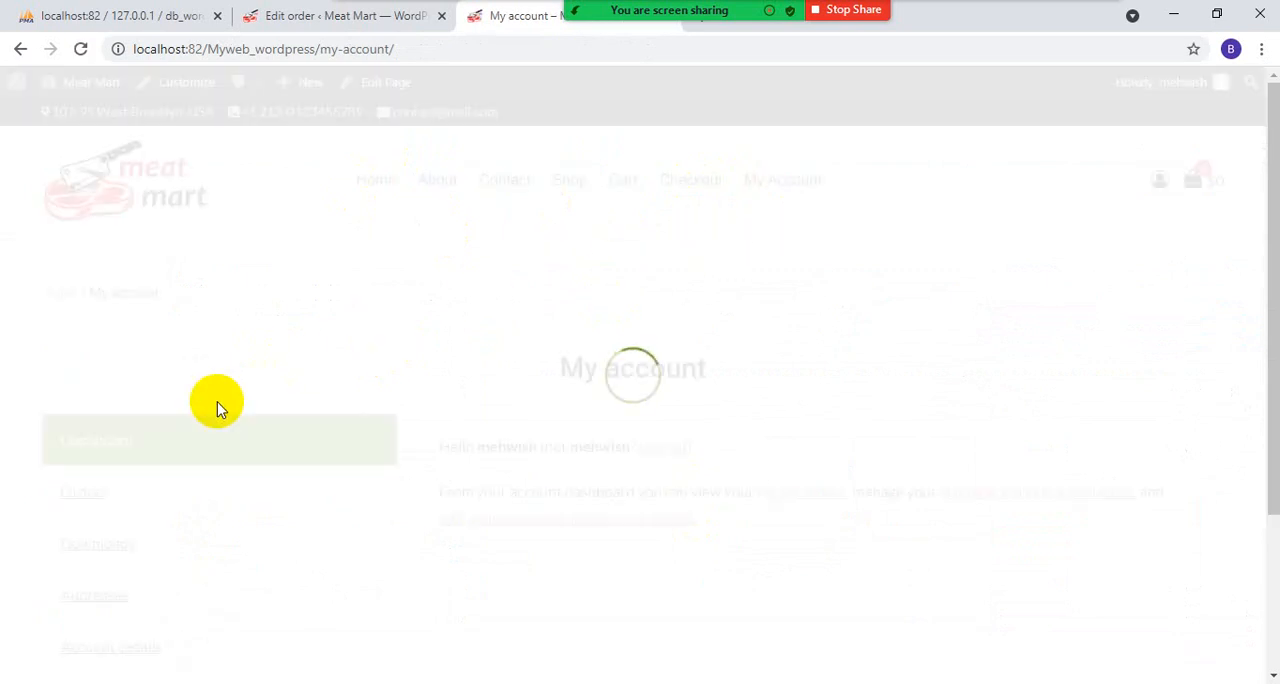
left_click(89, 498)
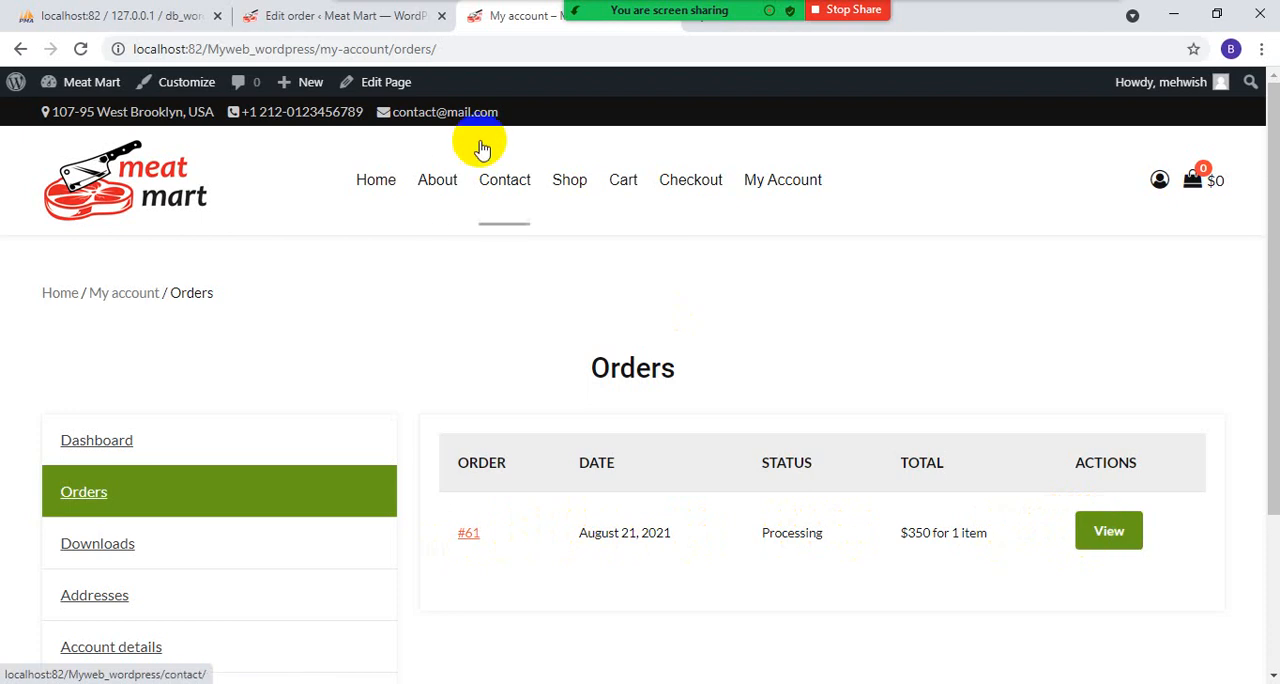
- Return to the order's edit page in the WordPress admin and locate the Products section's list of all products
left_click(262, 15)
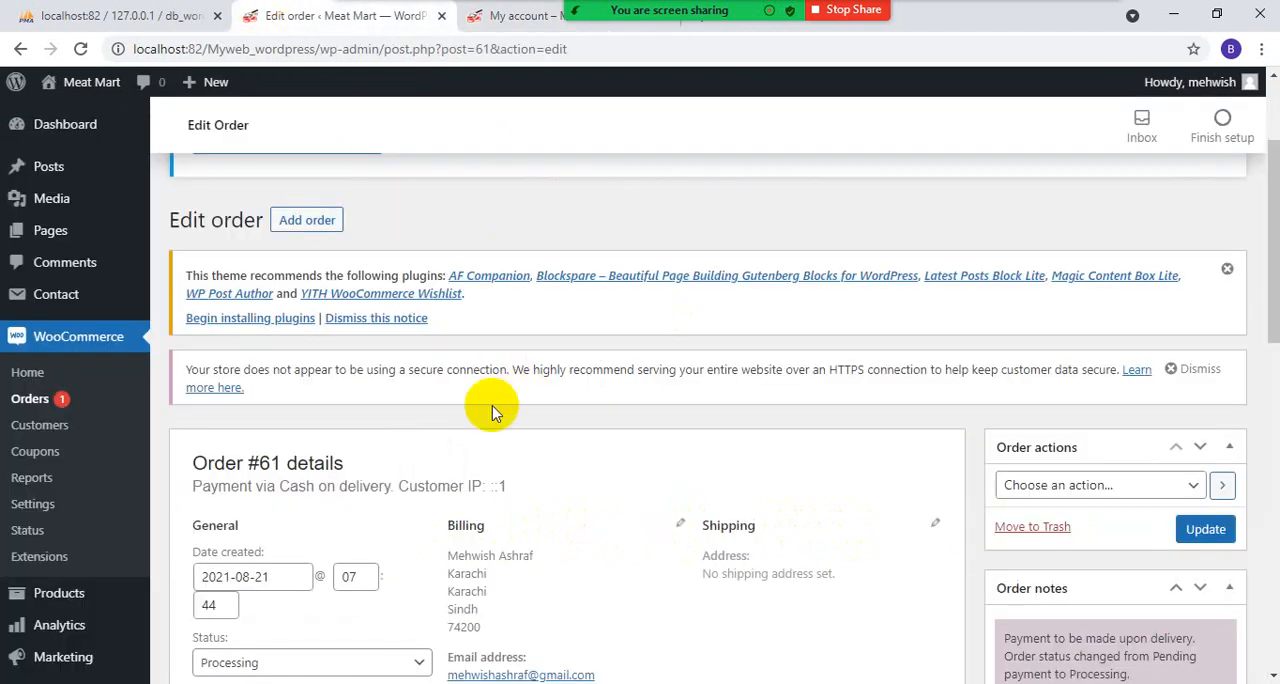
scroll(491, 409, "down", 3)
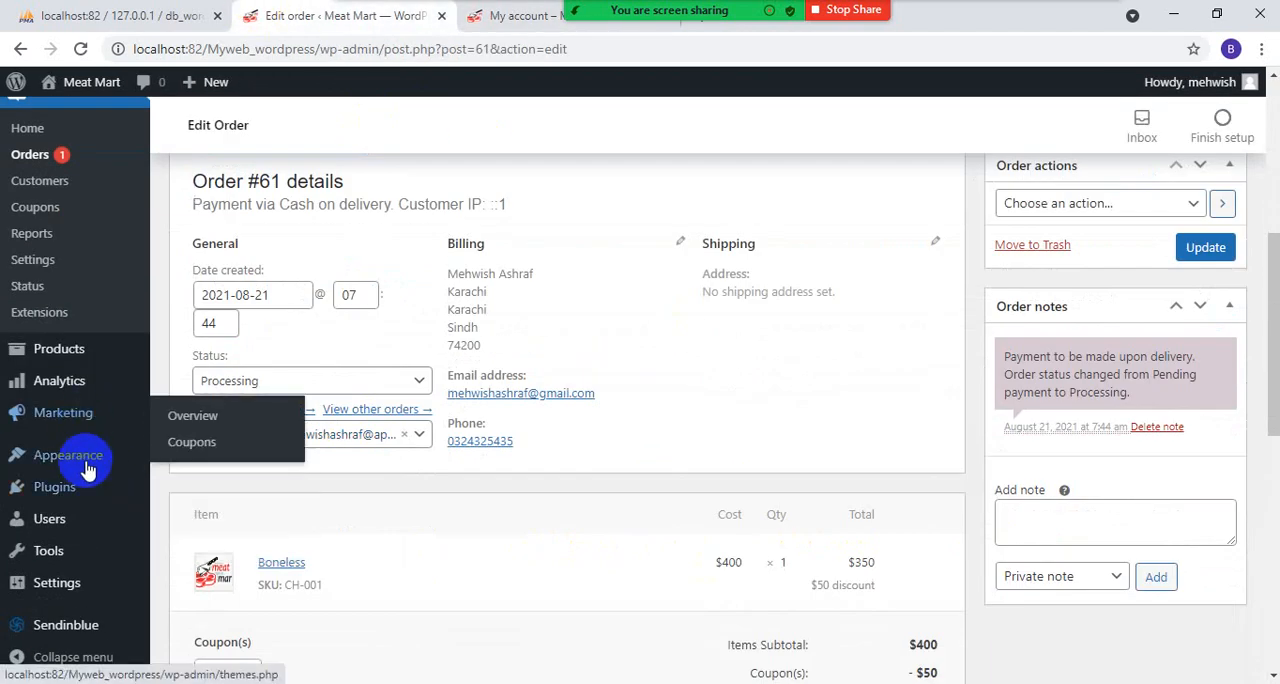
scroll(88, 430, "up", 2)
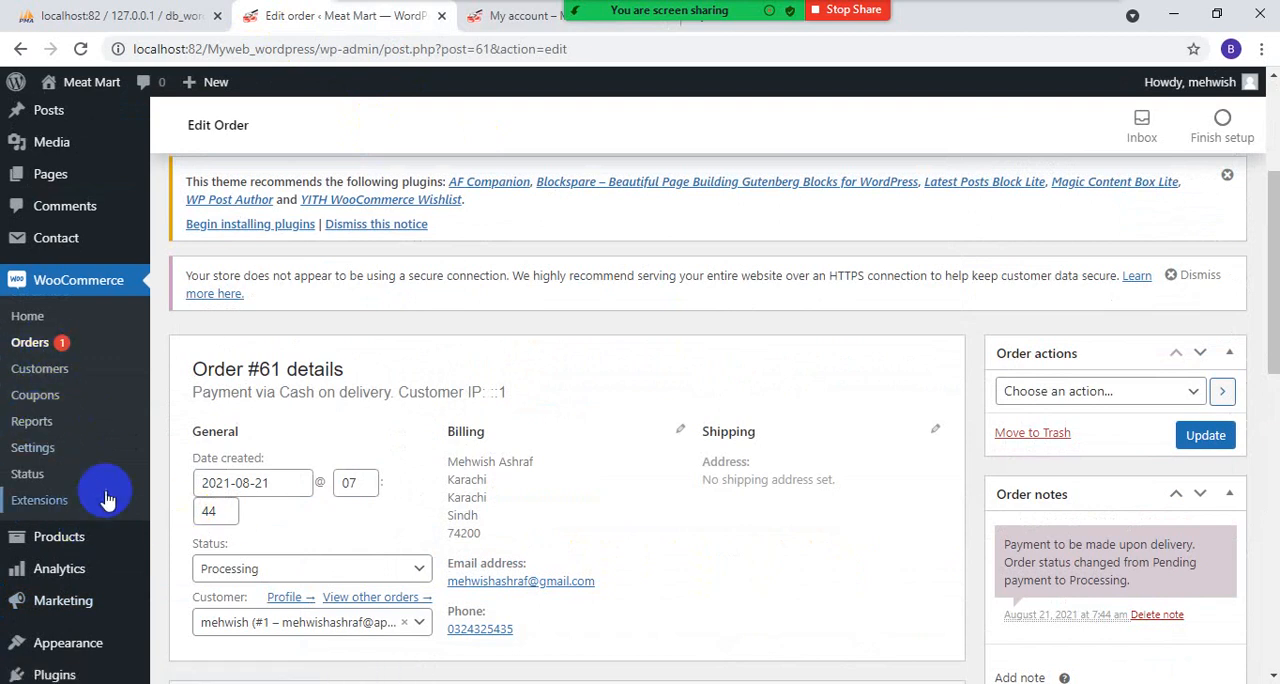
scroll(40, 480, "down", 1)
mouse_move(65, 458)
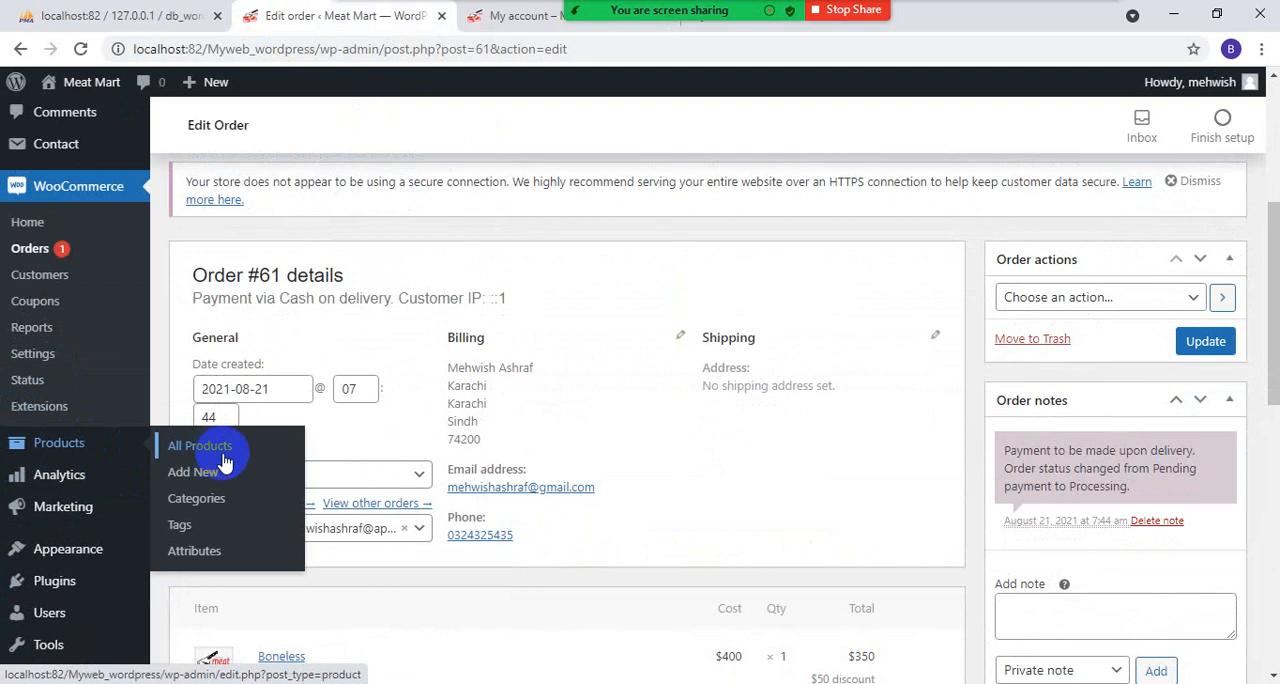